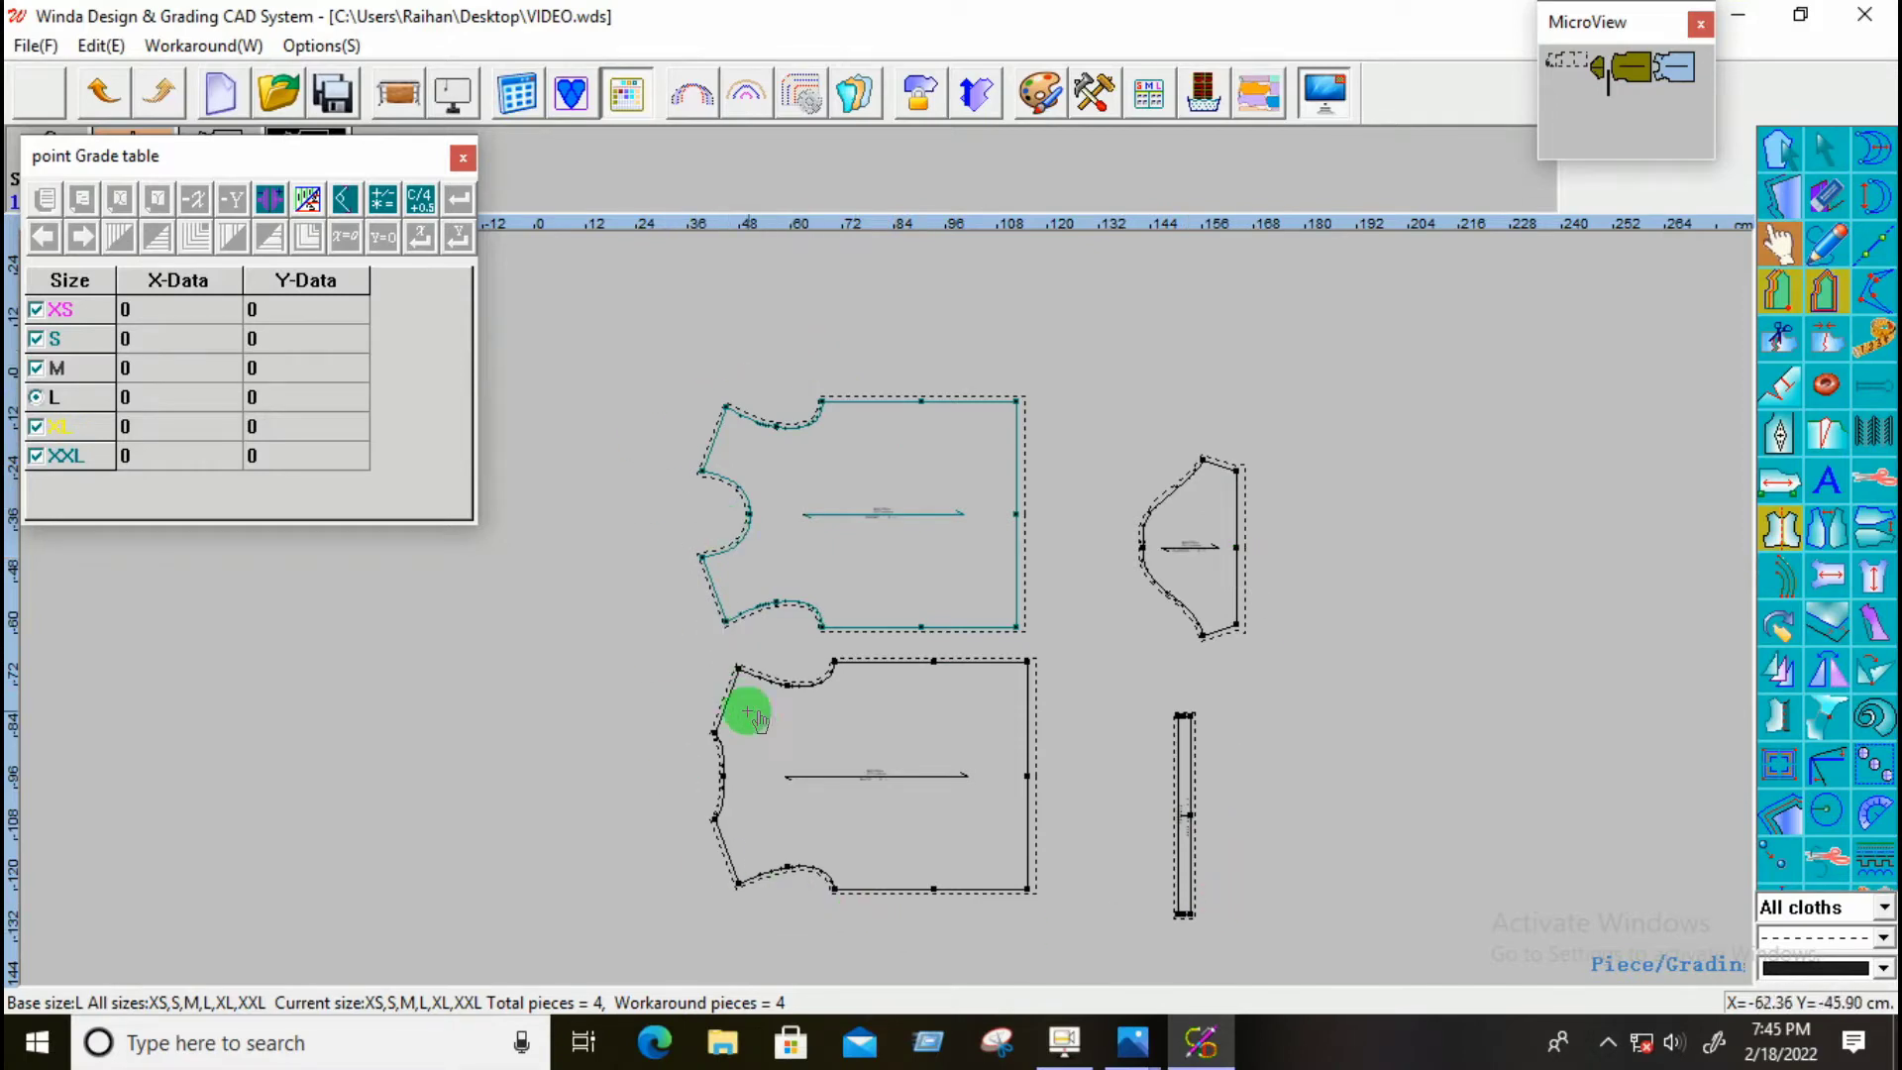
Step: View the T-shirt photo and the garment measurement chart in Photos, and return to the Winda pattern file
scroll(862, 436, "up", 3)
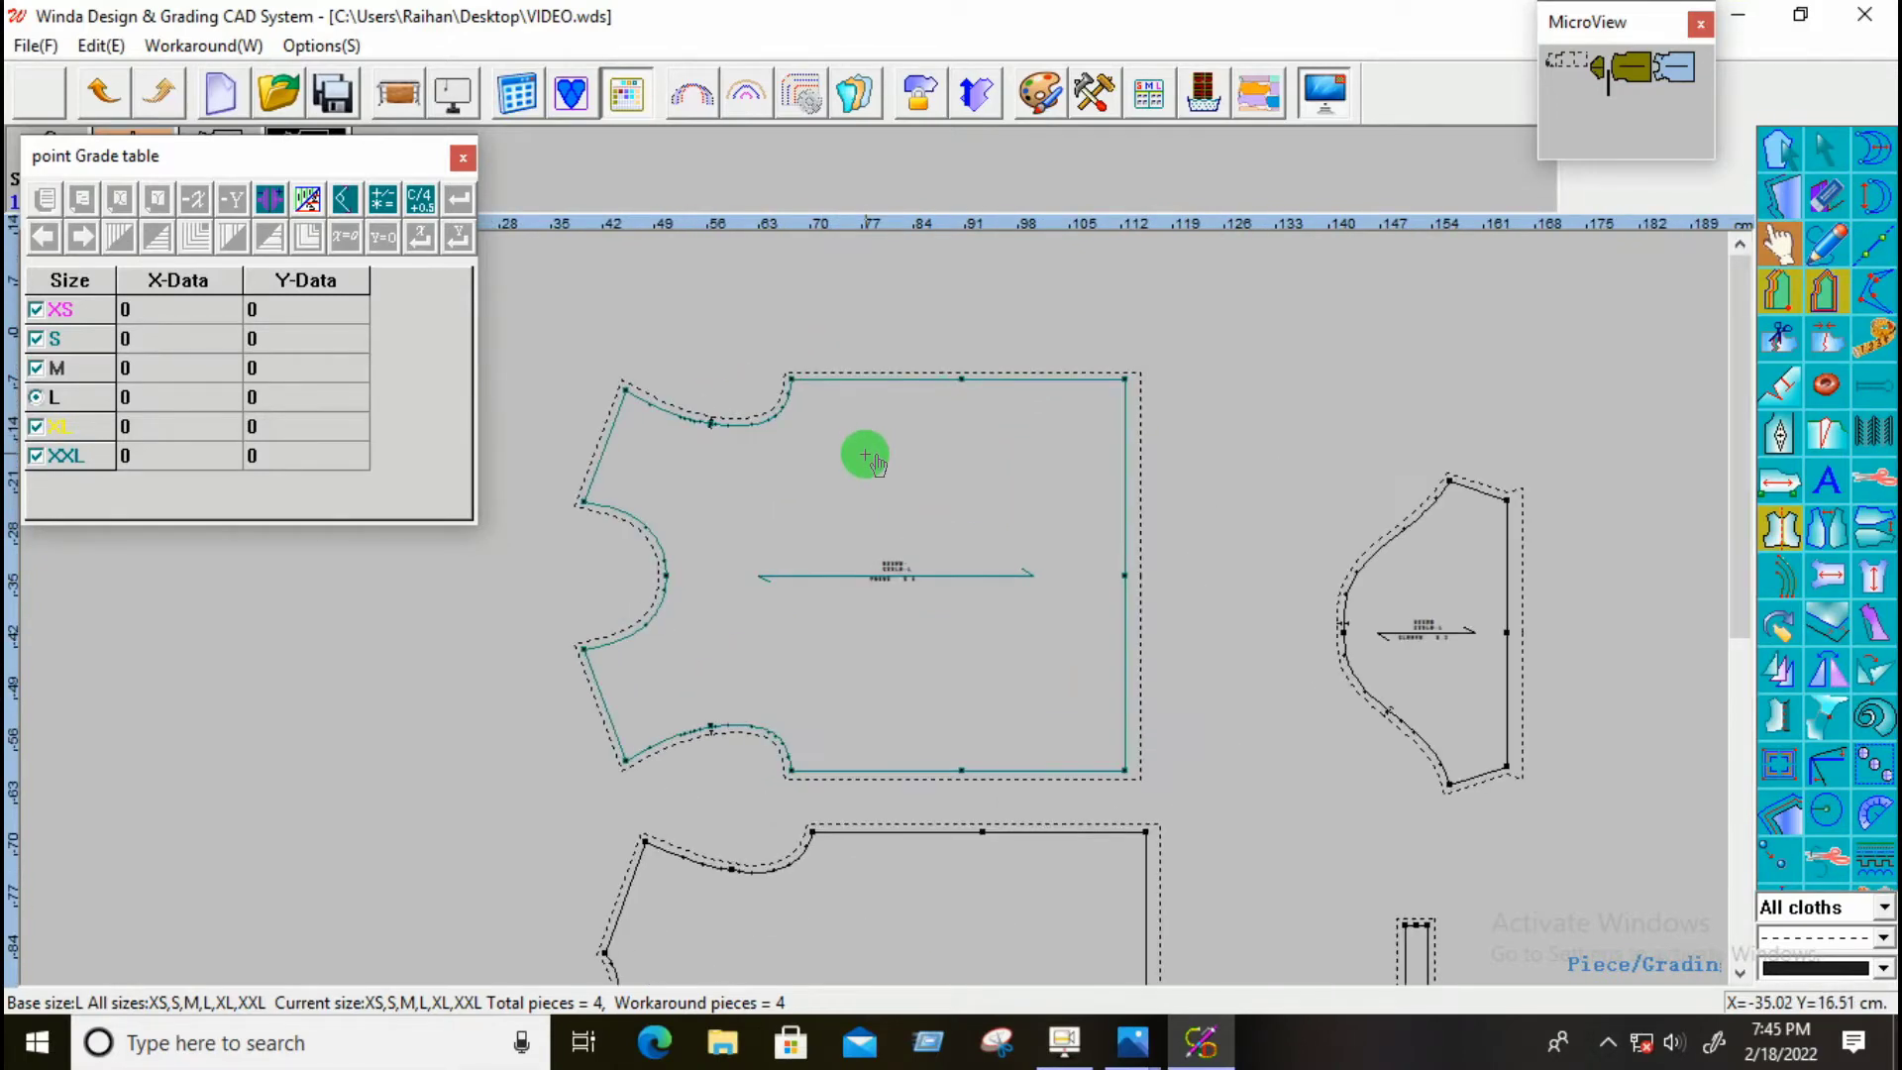
scroll(876, 463, "down", 3)
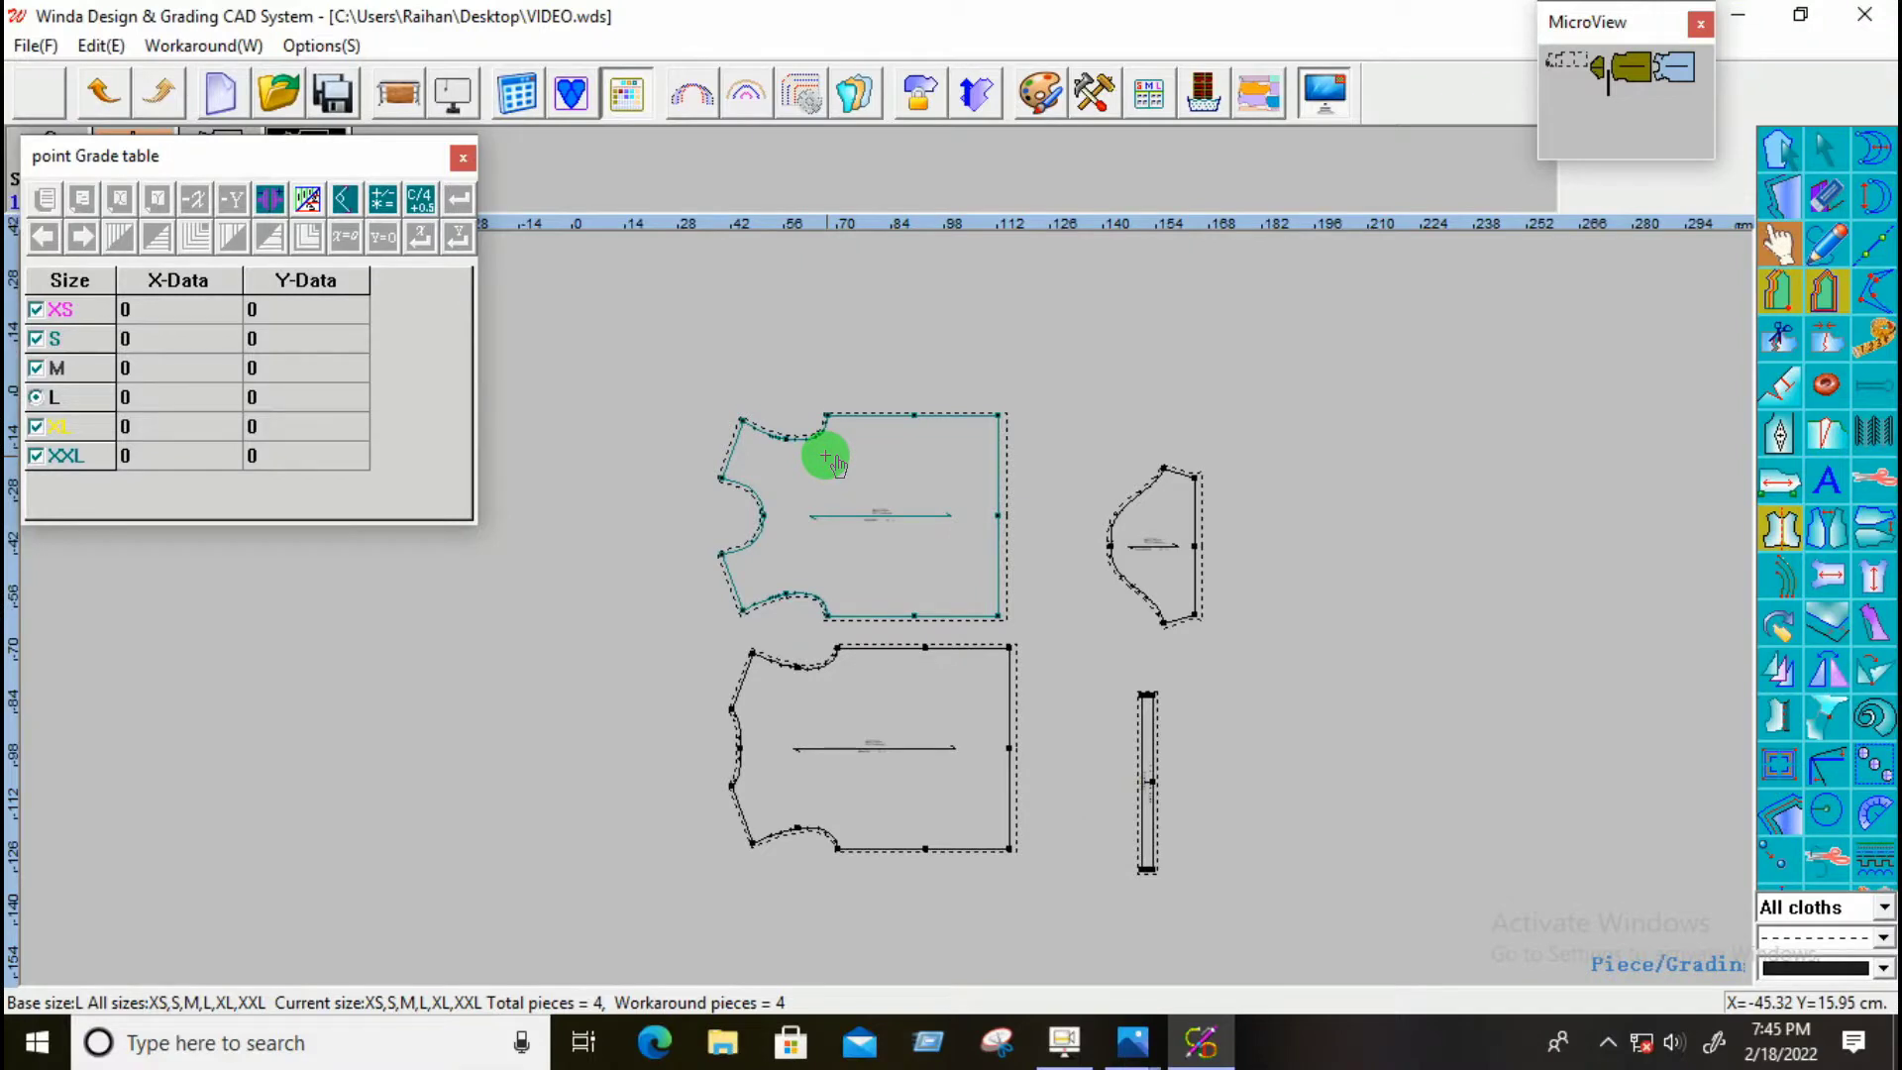
scroll(832, 461, "up", 3)
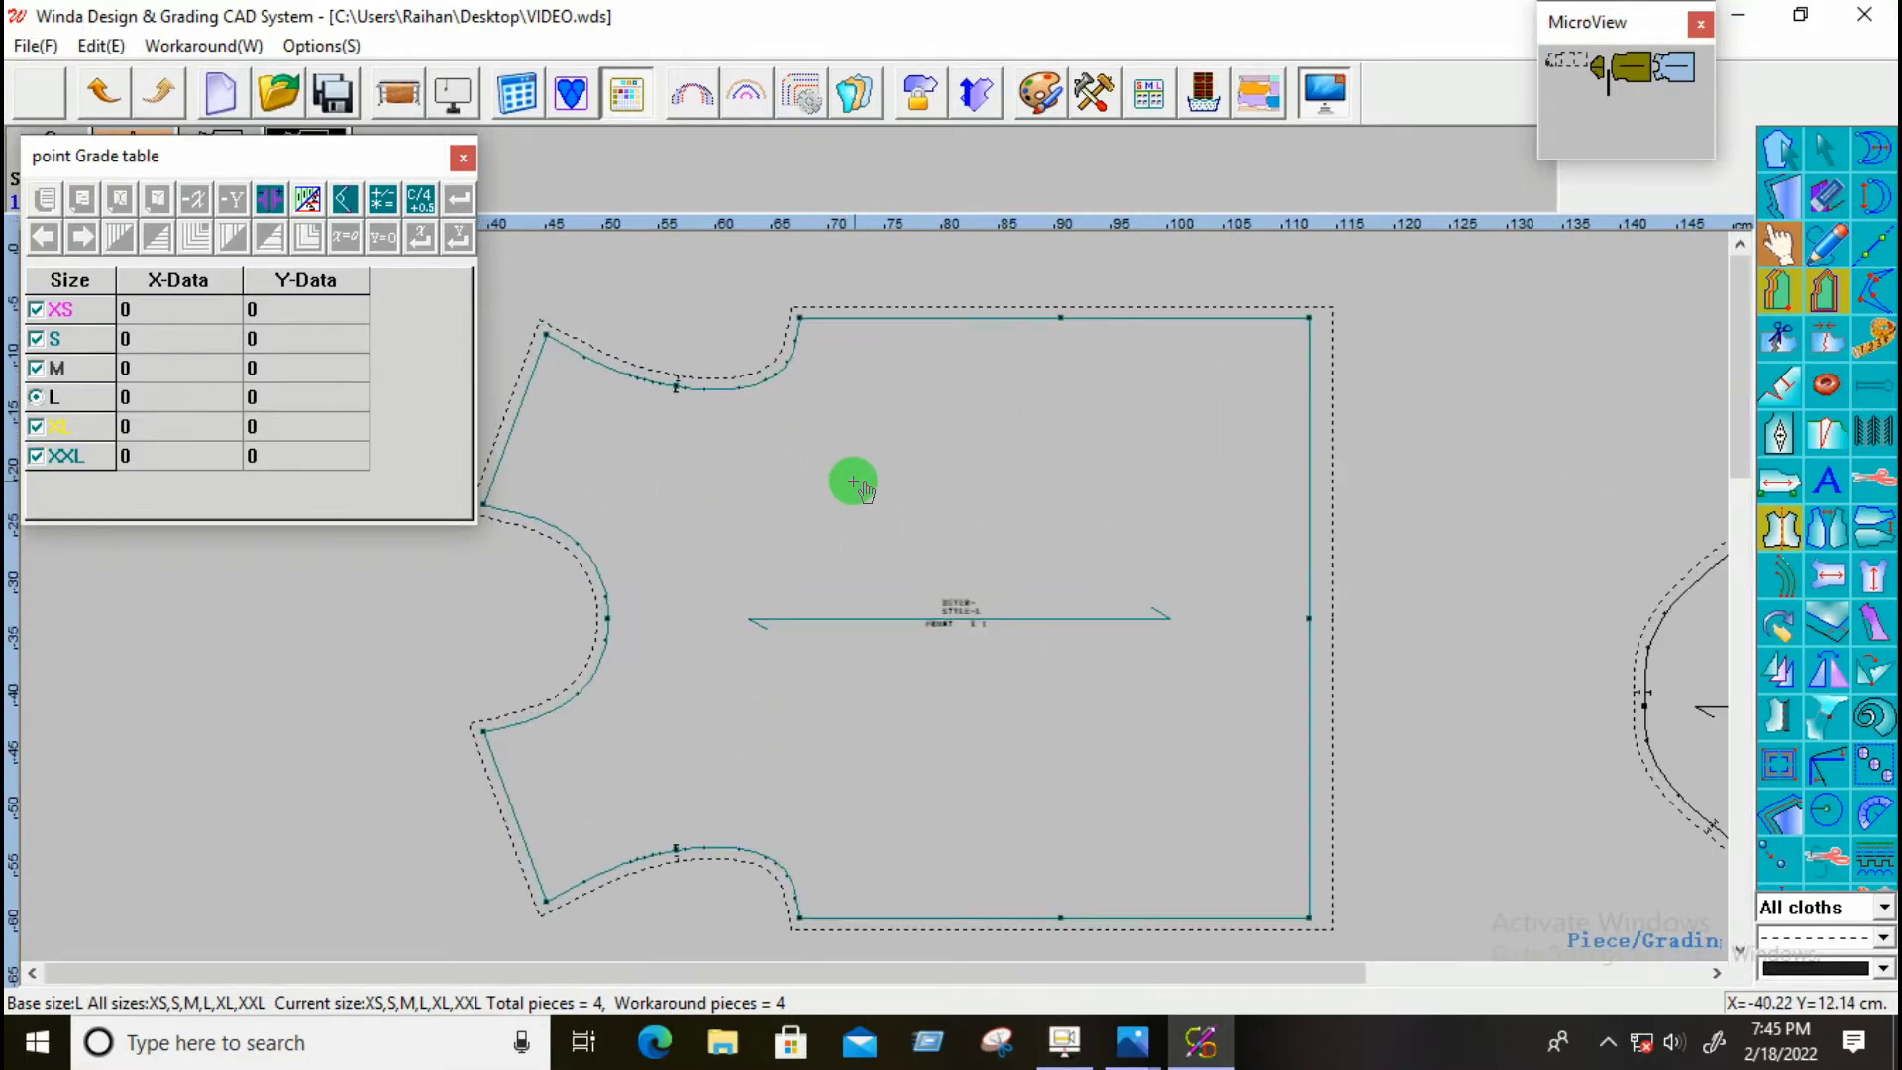
scroll(943, 615, "up", 2)
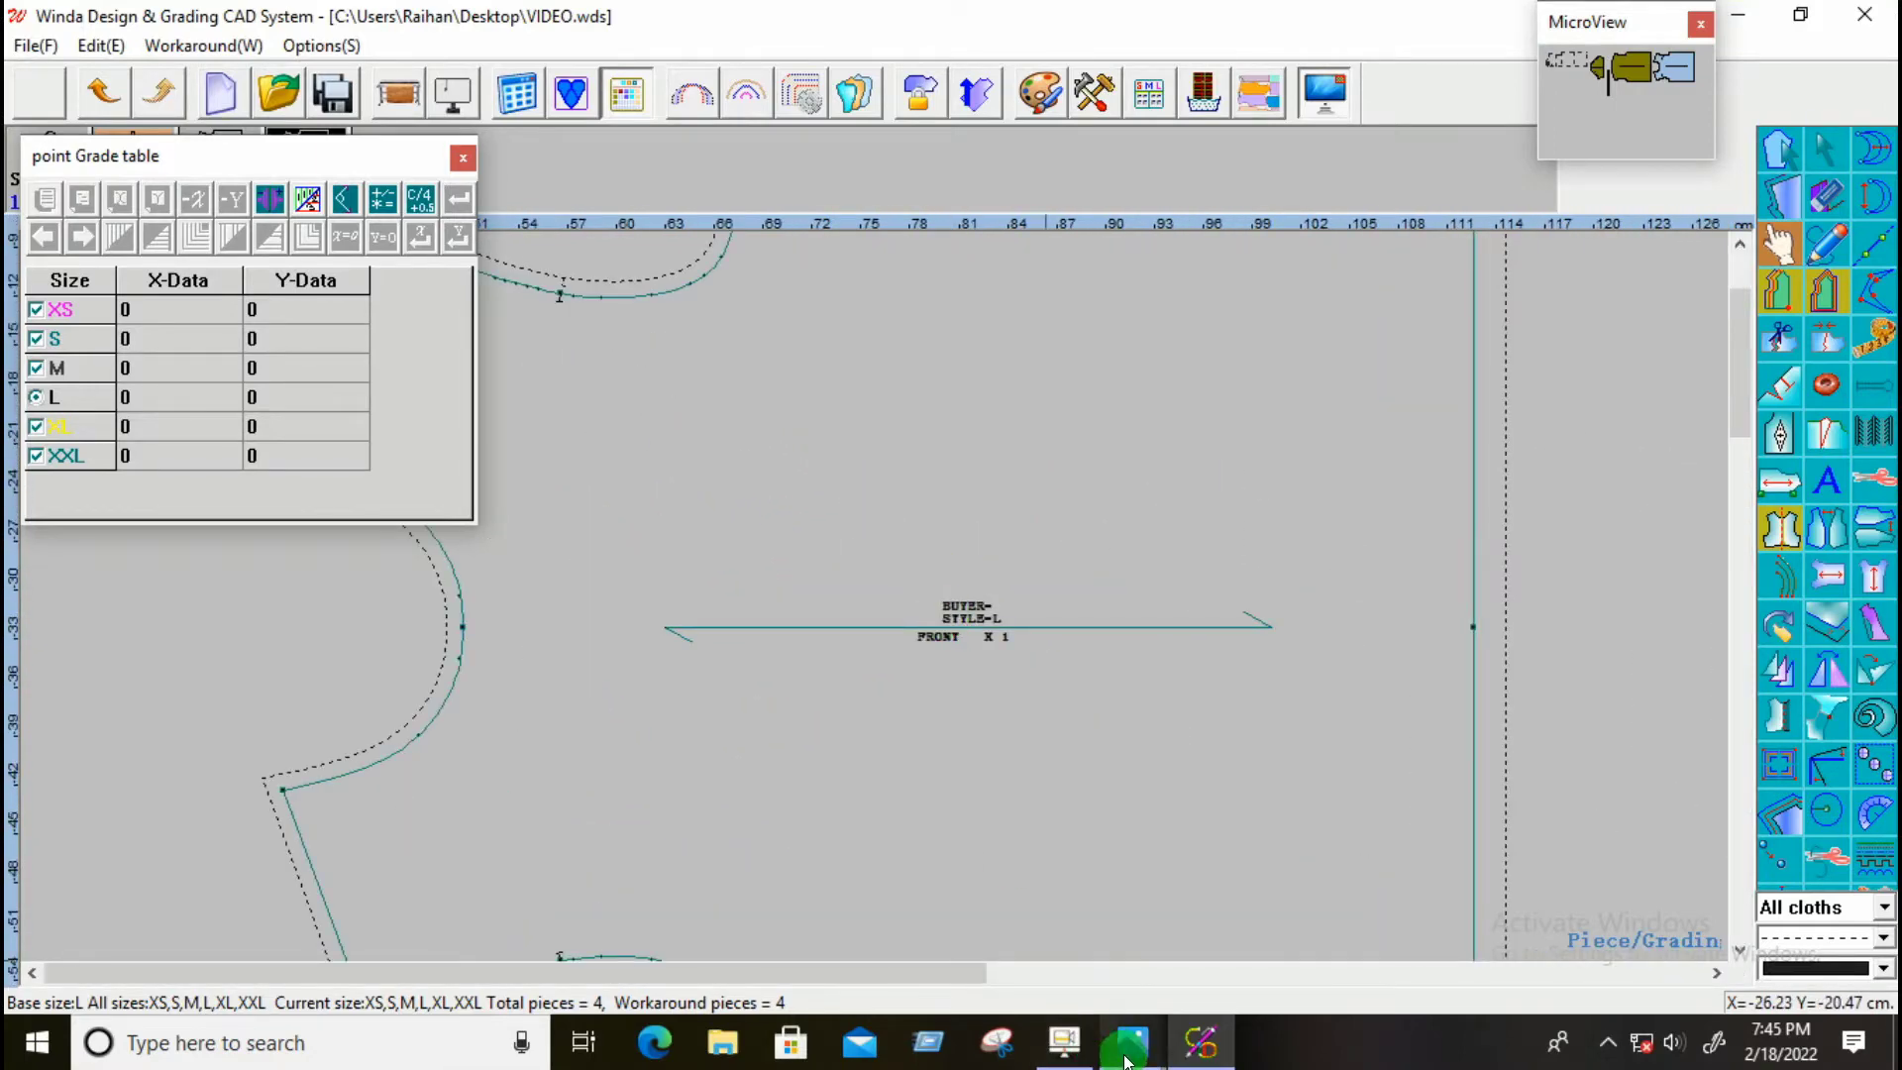
mouse_move(1127, 1051)
left_click(1239, 955)
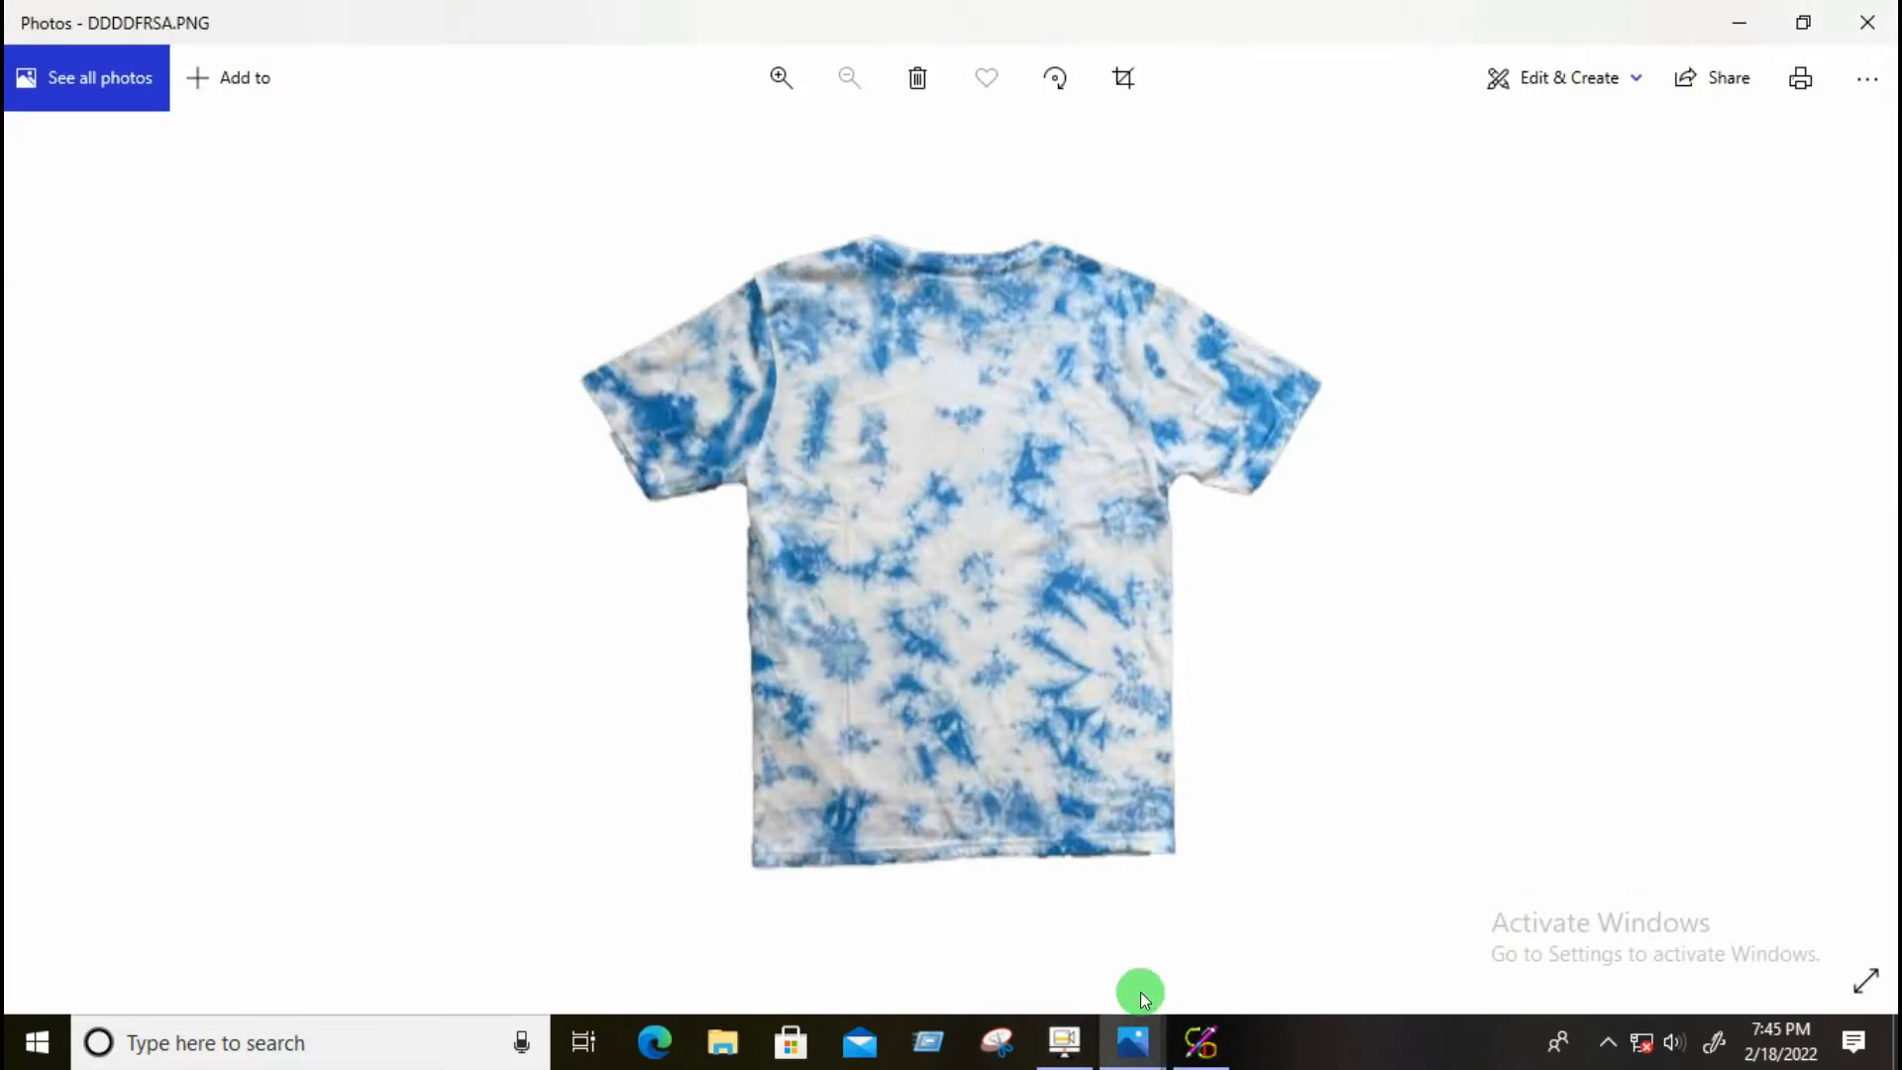
mouse_move(1145, 1058)
left_click(1095, 957)
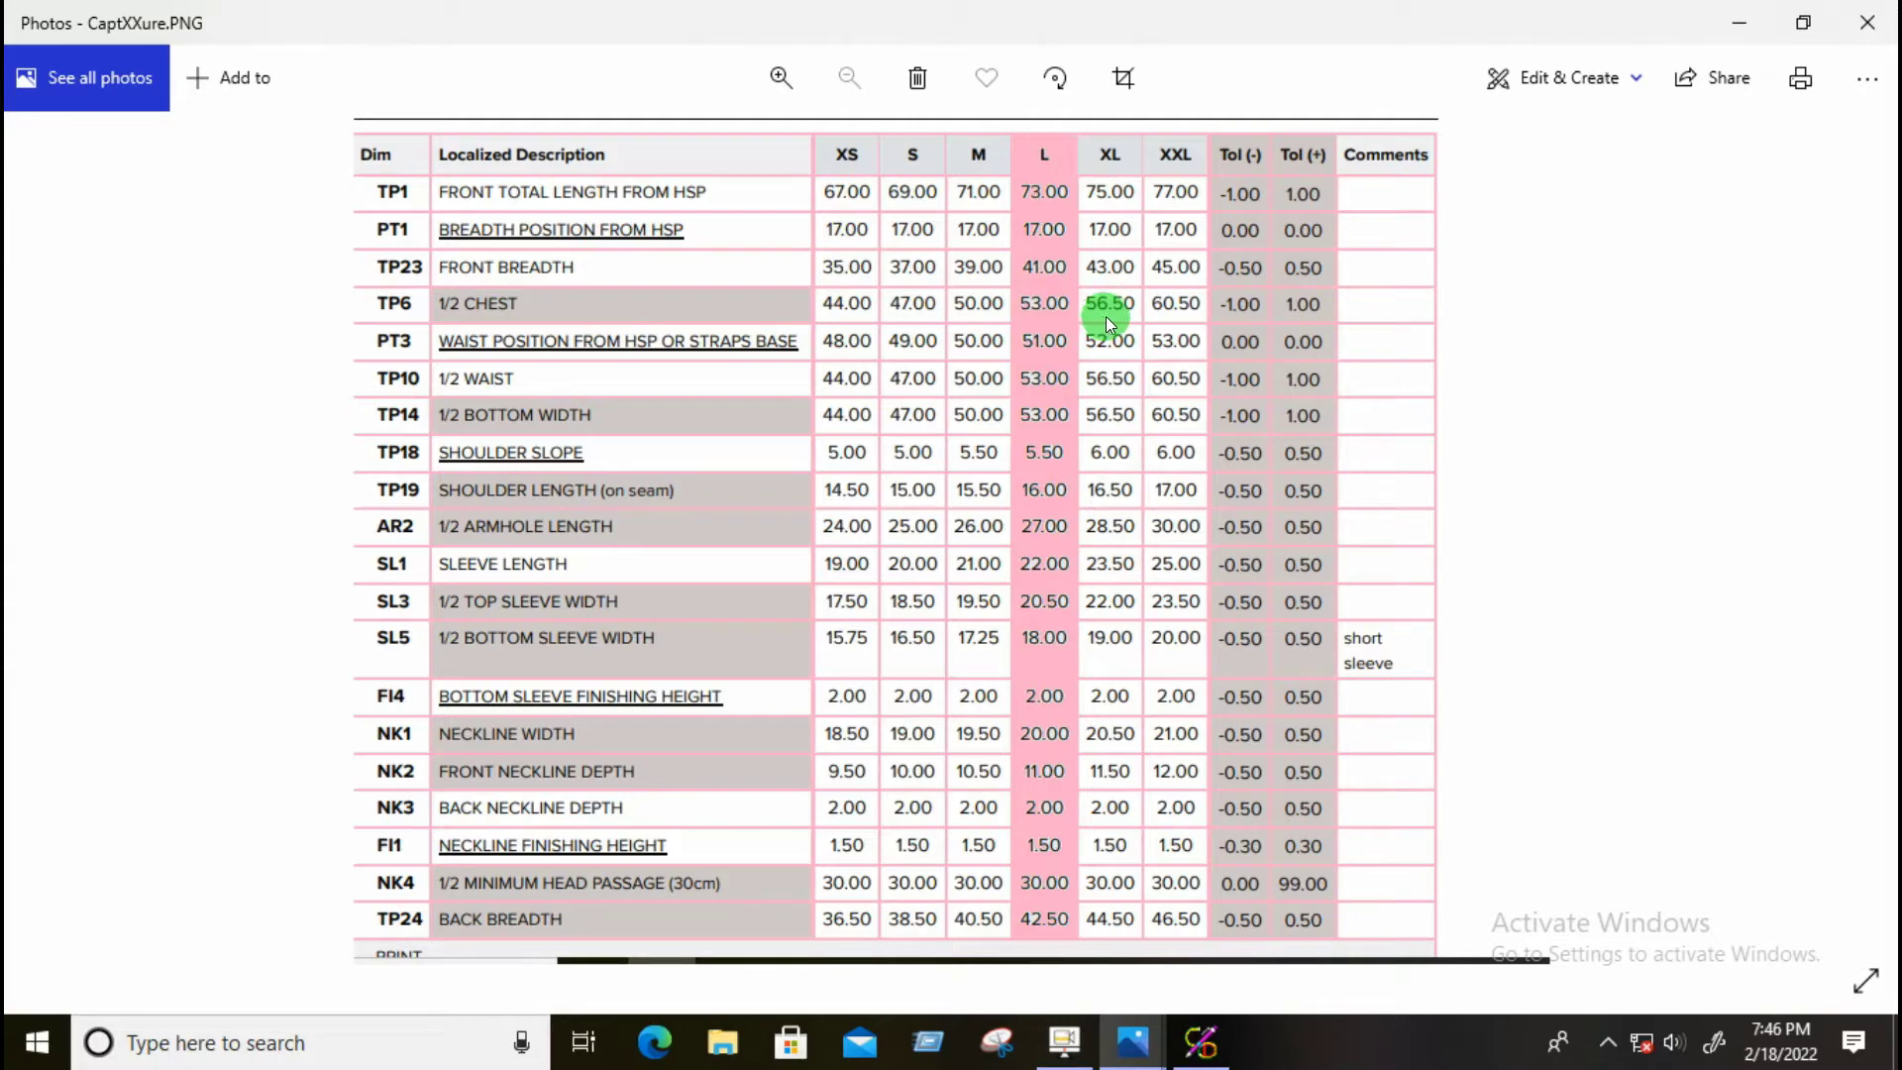
left_click(1199, 1040)
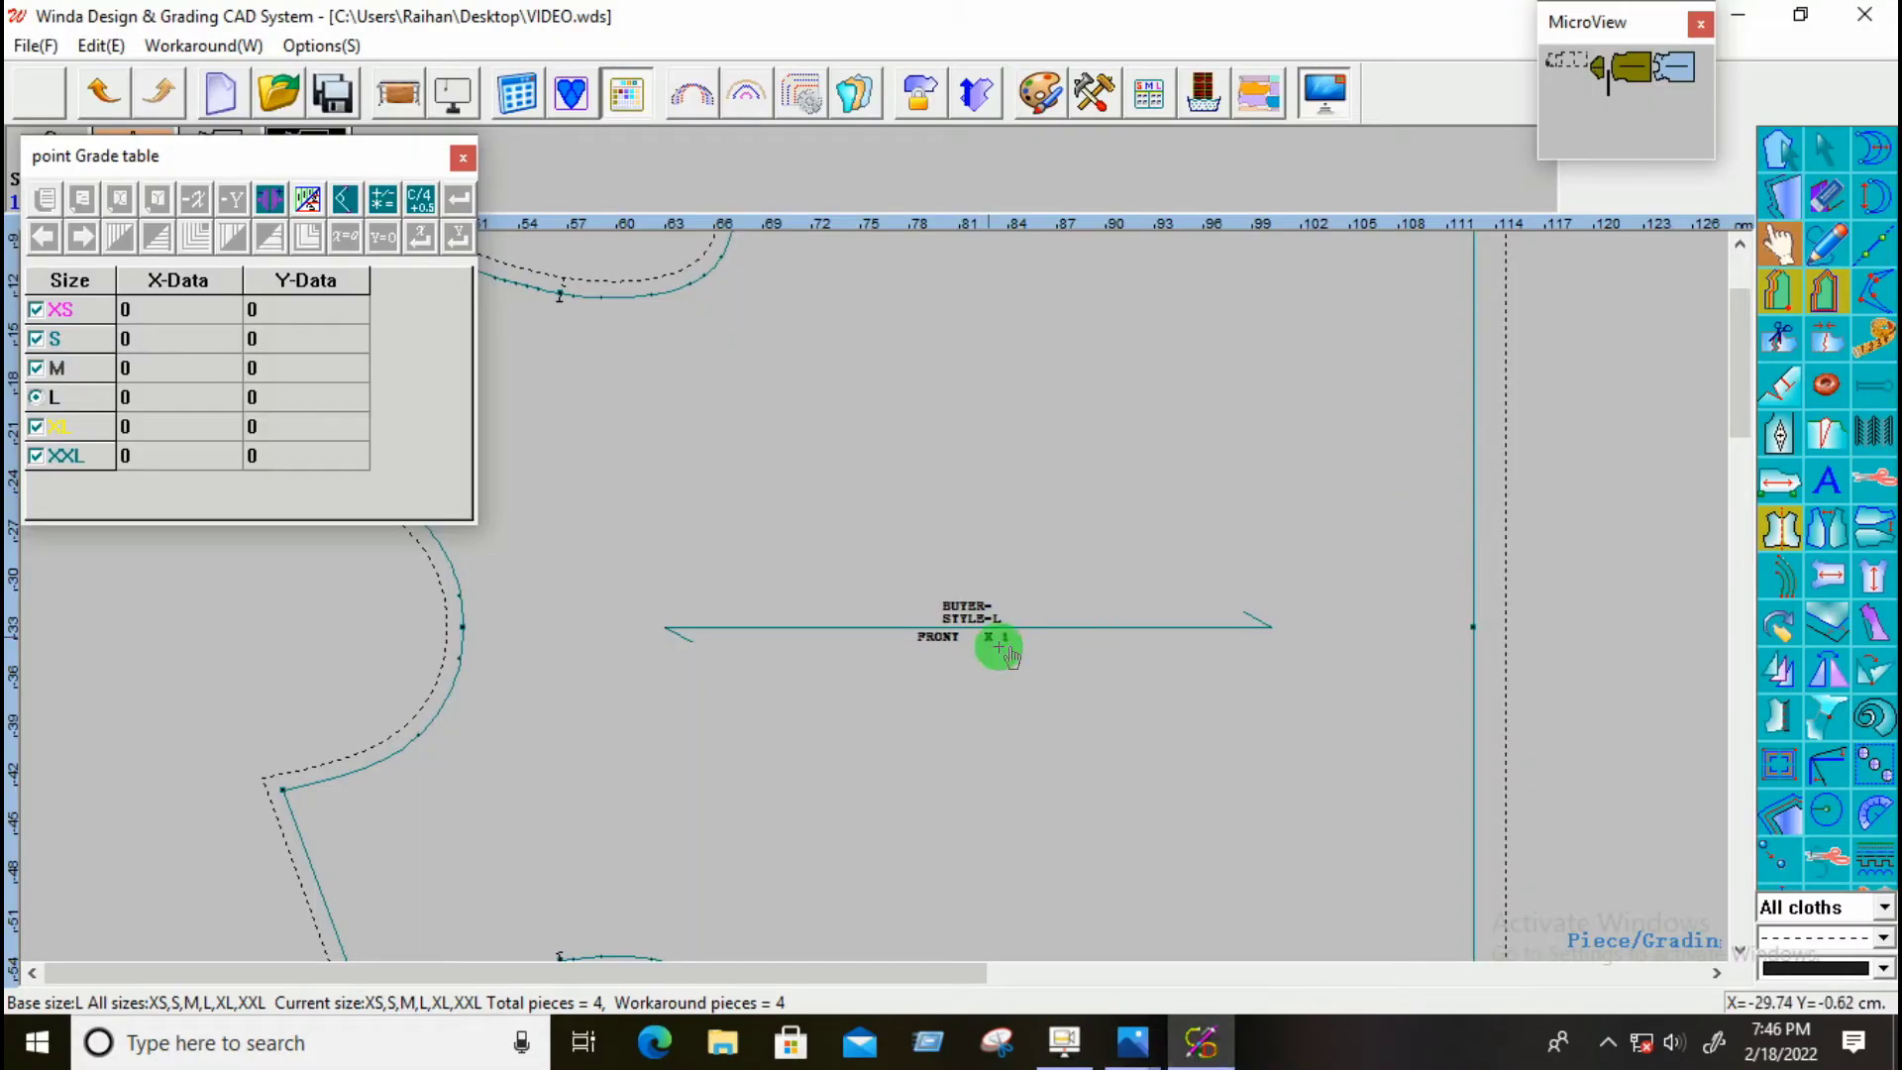
Step: Examine the front, back, sleeve and neck strip pattern pieces with the Choose tool active
scroll(992, 507, "down", 3)
scroll(983, 509, "up", 3)
right_click(968, 500)
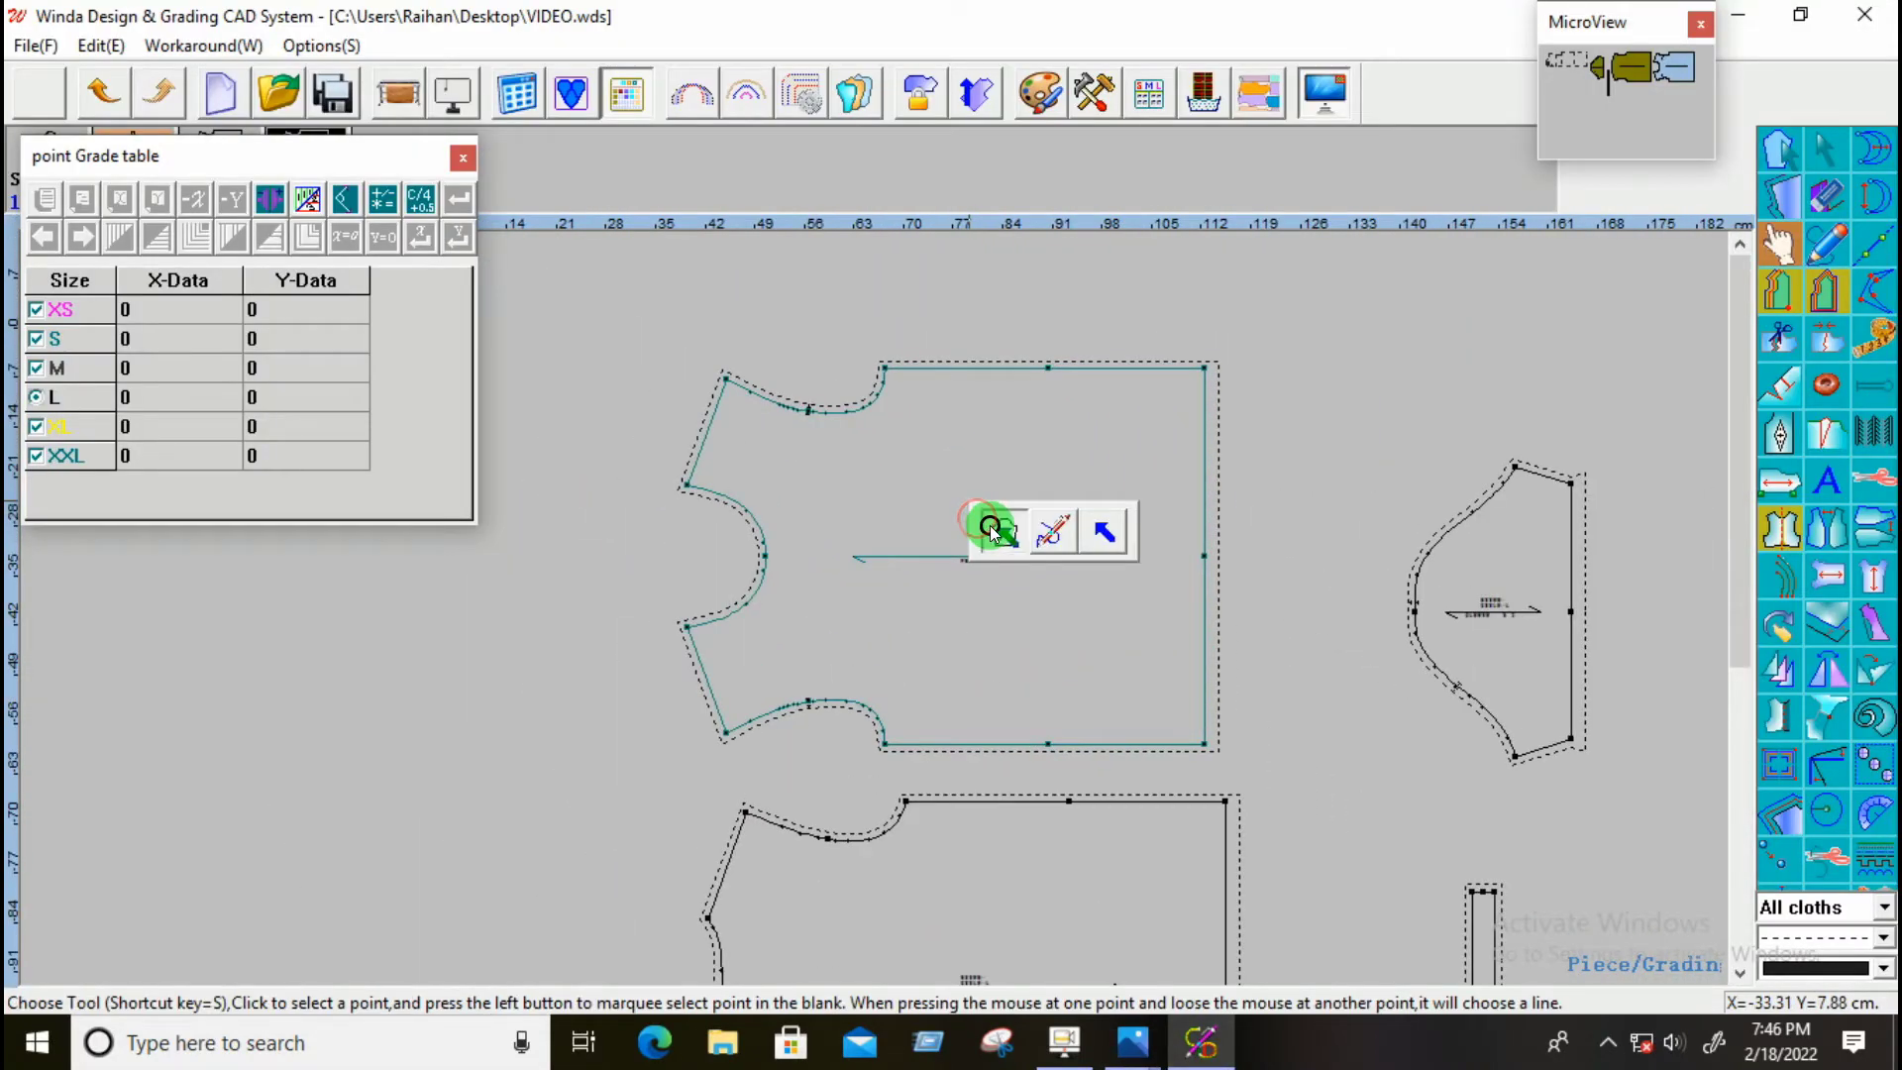
left_click(991, 526)
scroll(948, 483, "down", 3)
scroll(943, 475, "up", 3)
scroll(921, 459, "down", 3)
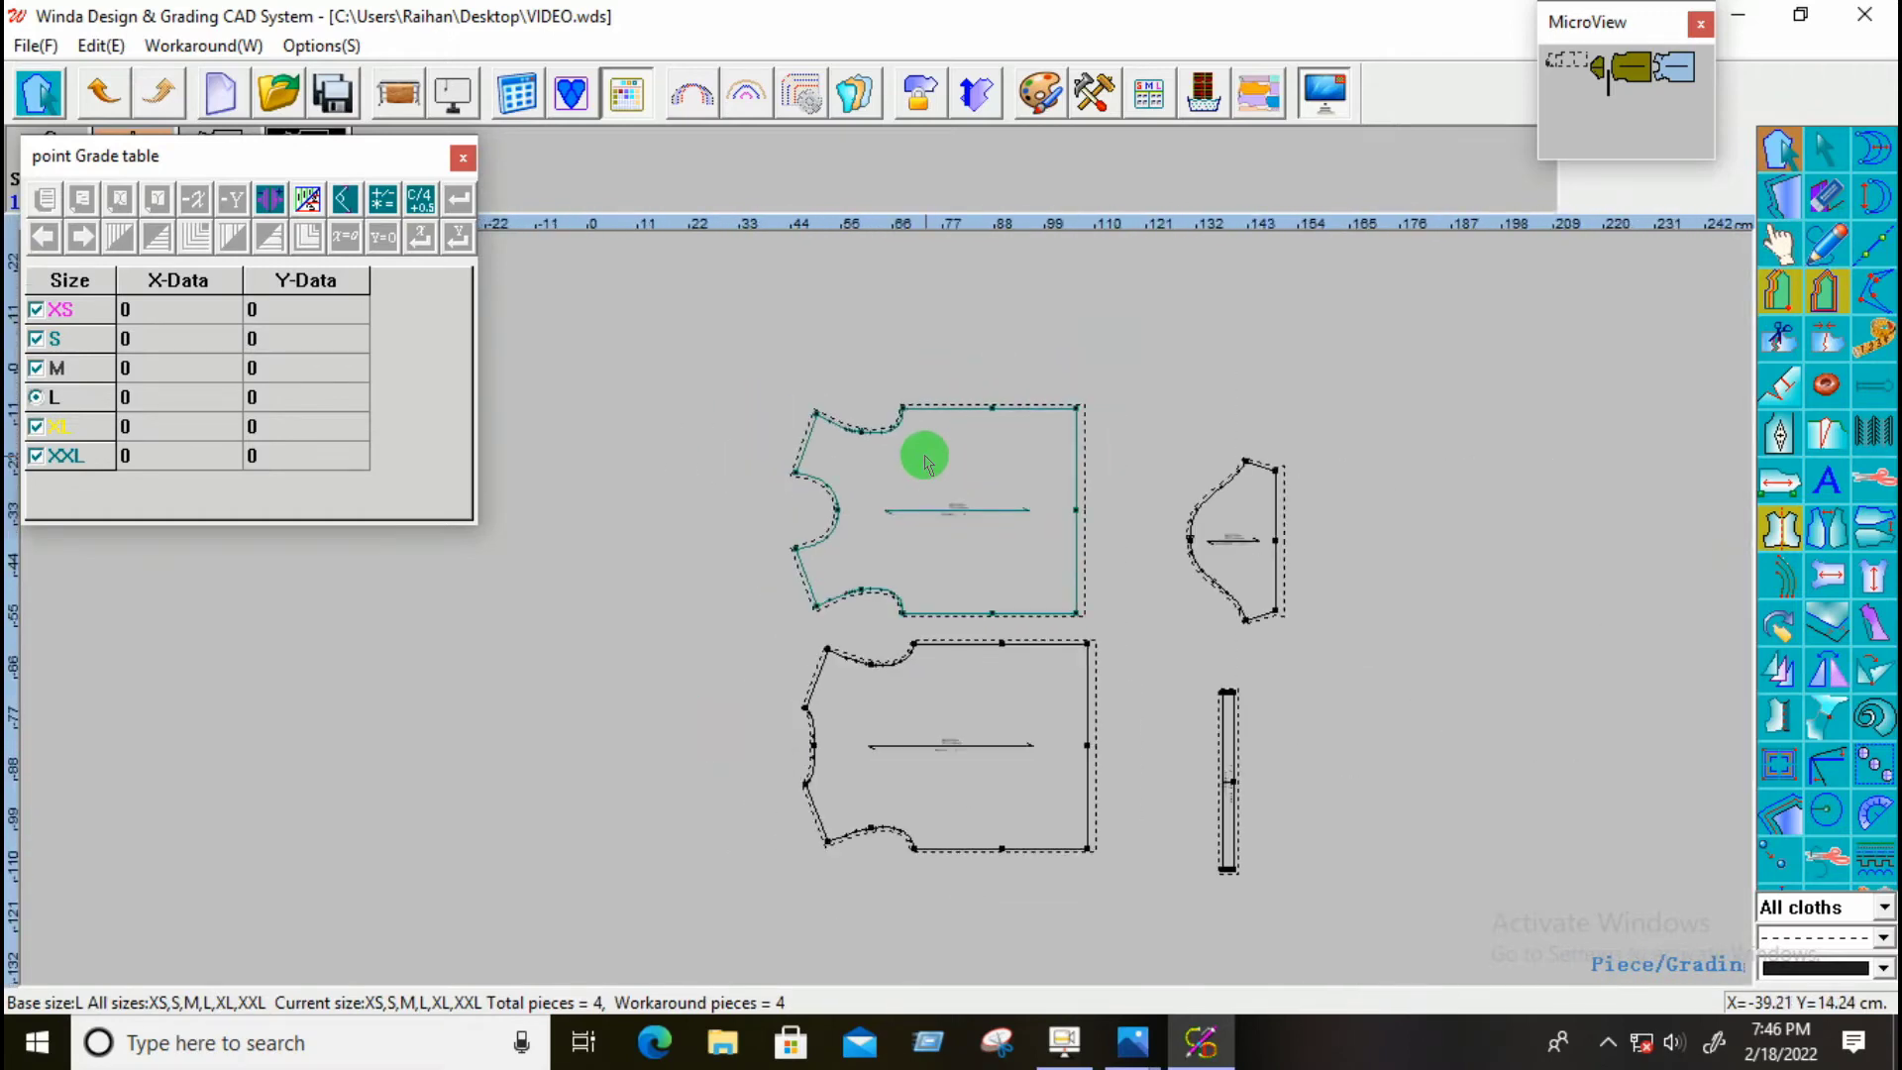
scroll(923, 454, "up", 3)
scroll(912, 461, "down", 3)
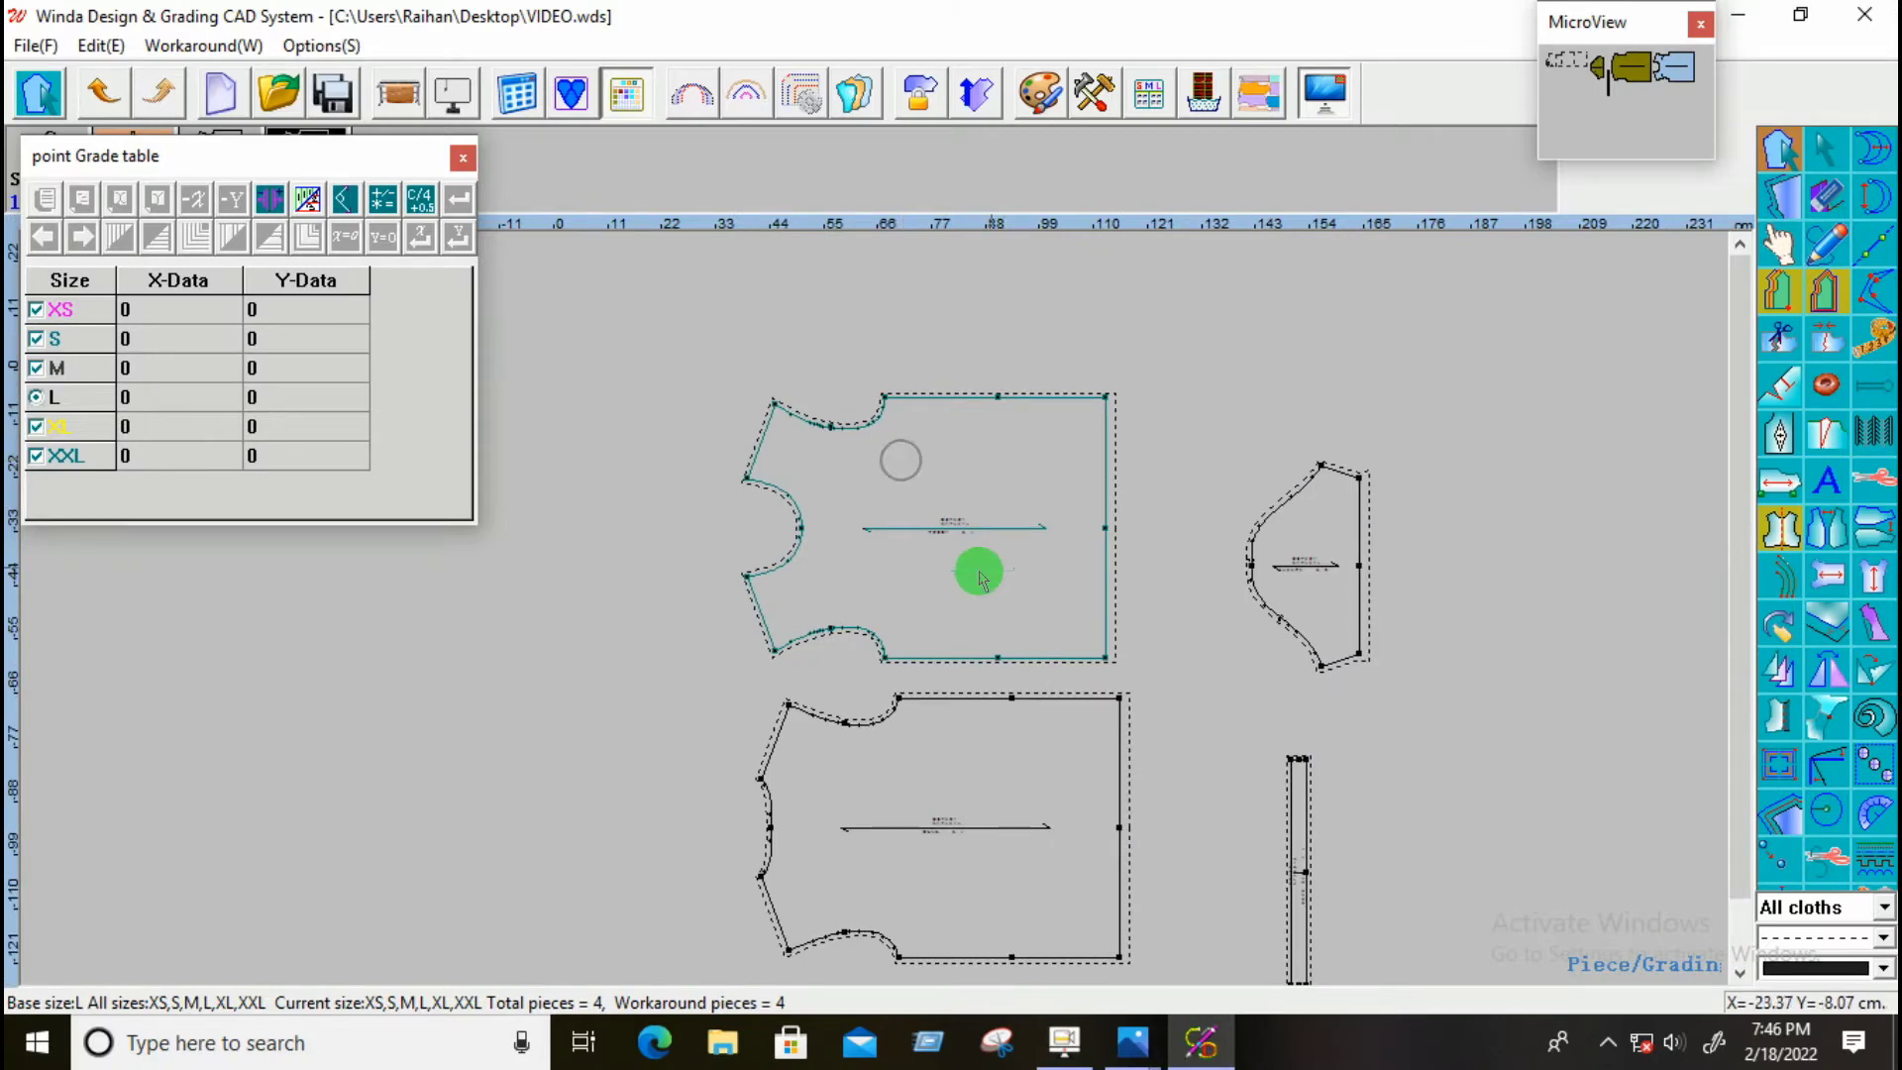
scroll(981, 515, "up", 2)
scroll(976, 516, "down", 2)
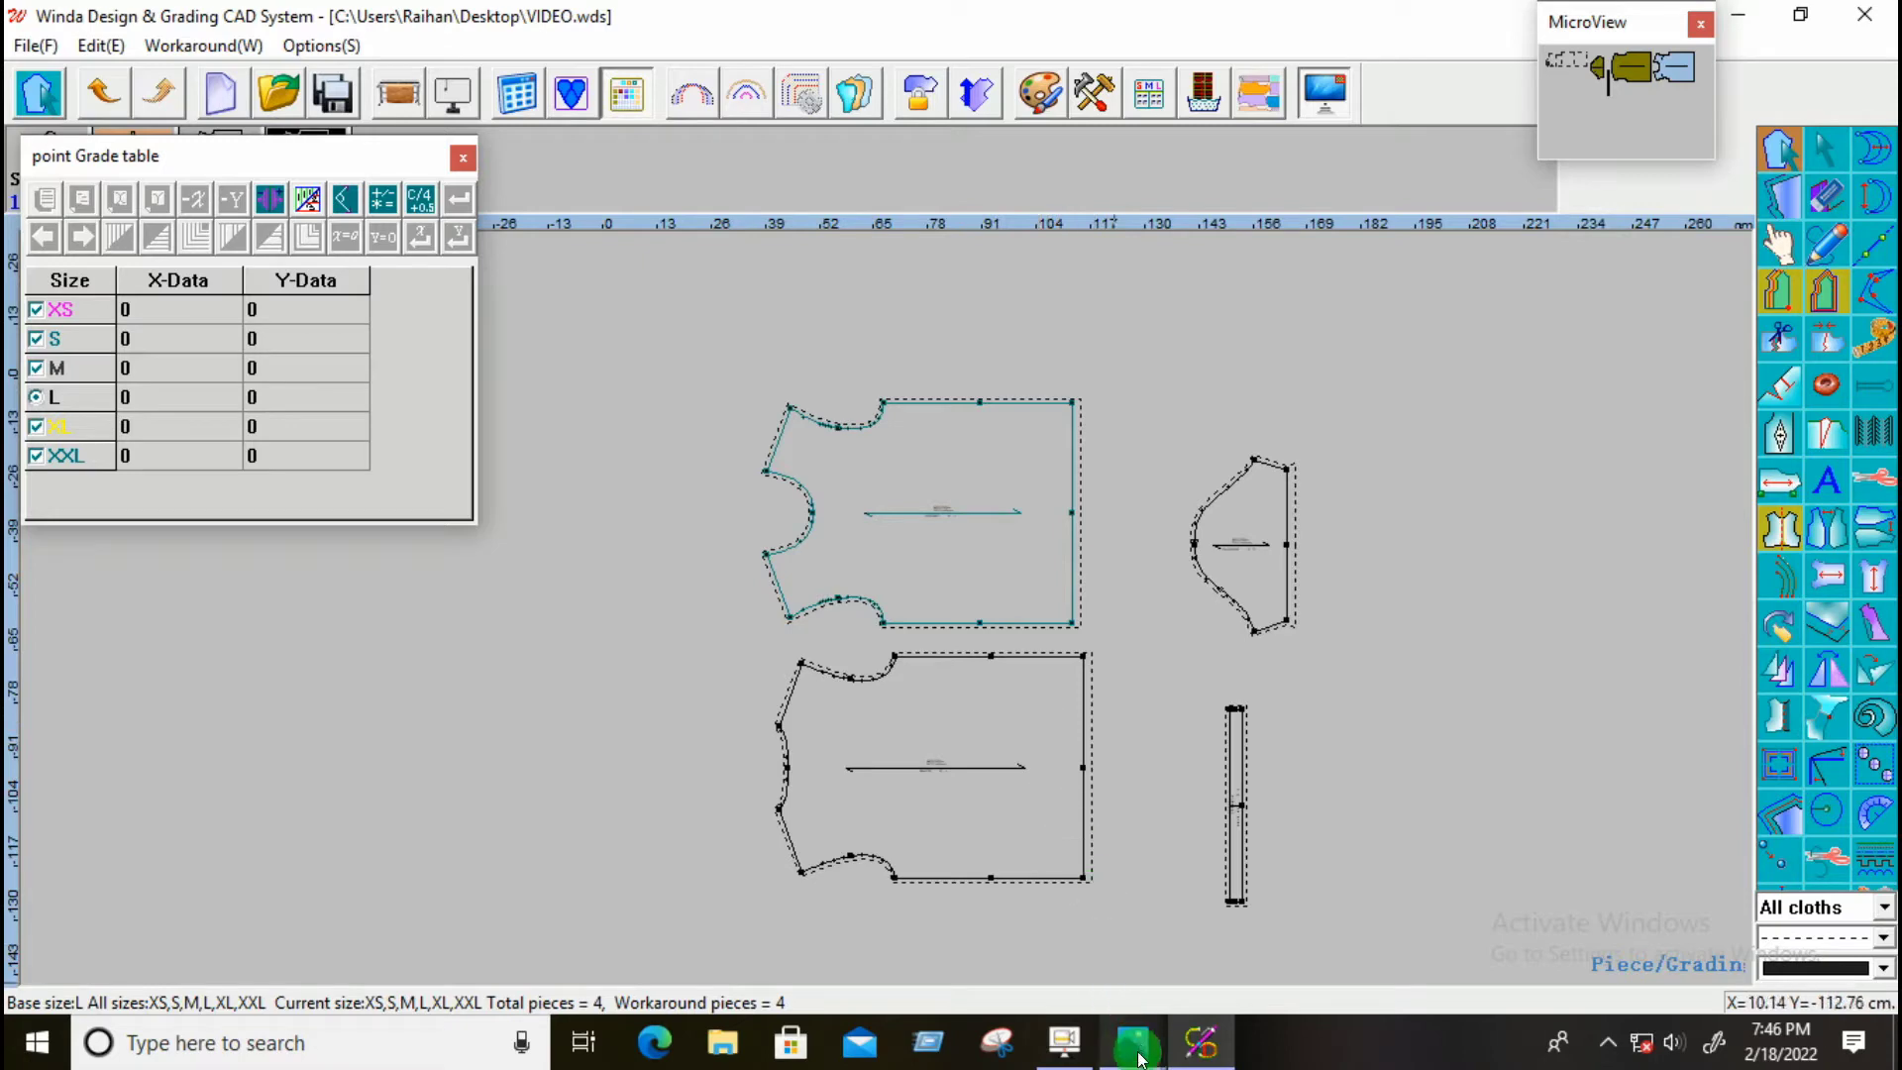
Step: Check the front total length from HSP for each size in the Photos measurement chart and return to Winda
mouse_move(1140, 1057)
left_click(1048, 947)
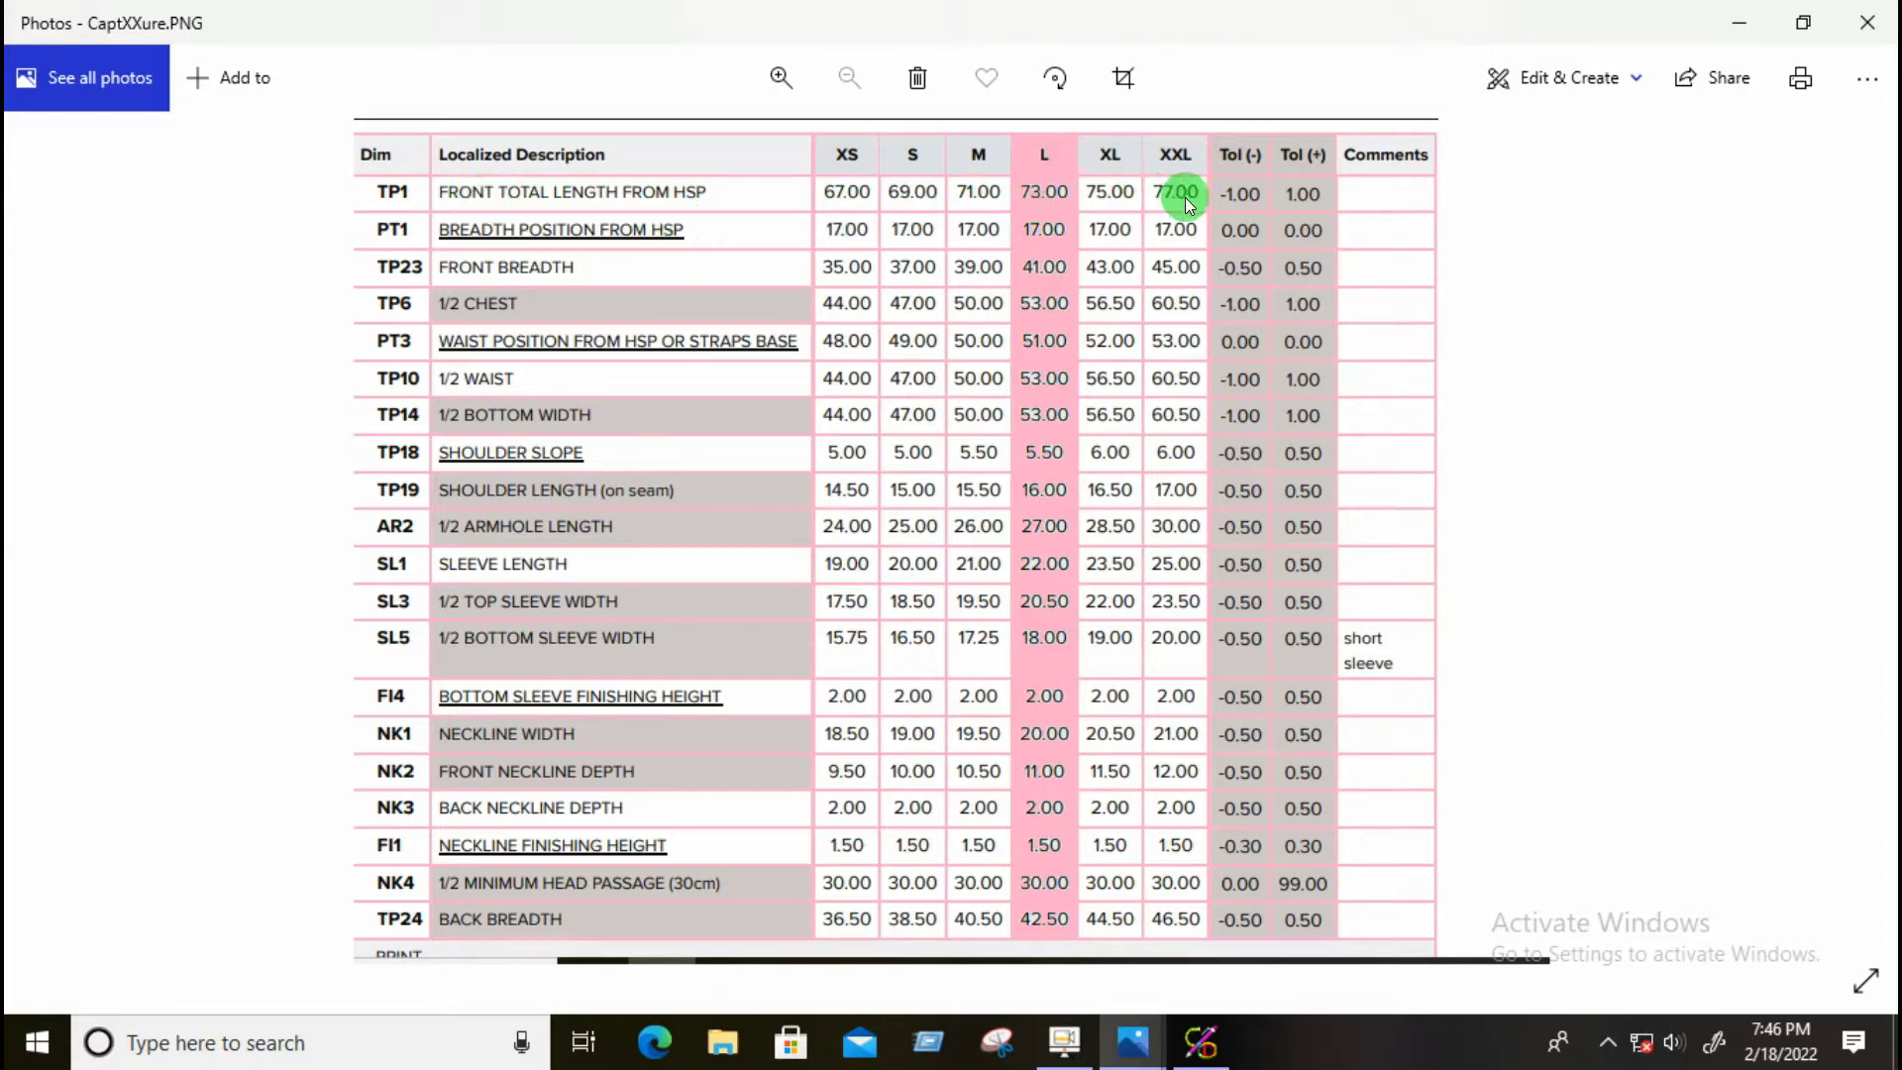
left_click(1207, 1043)
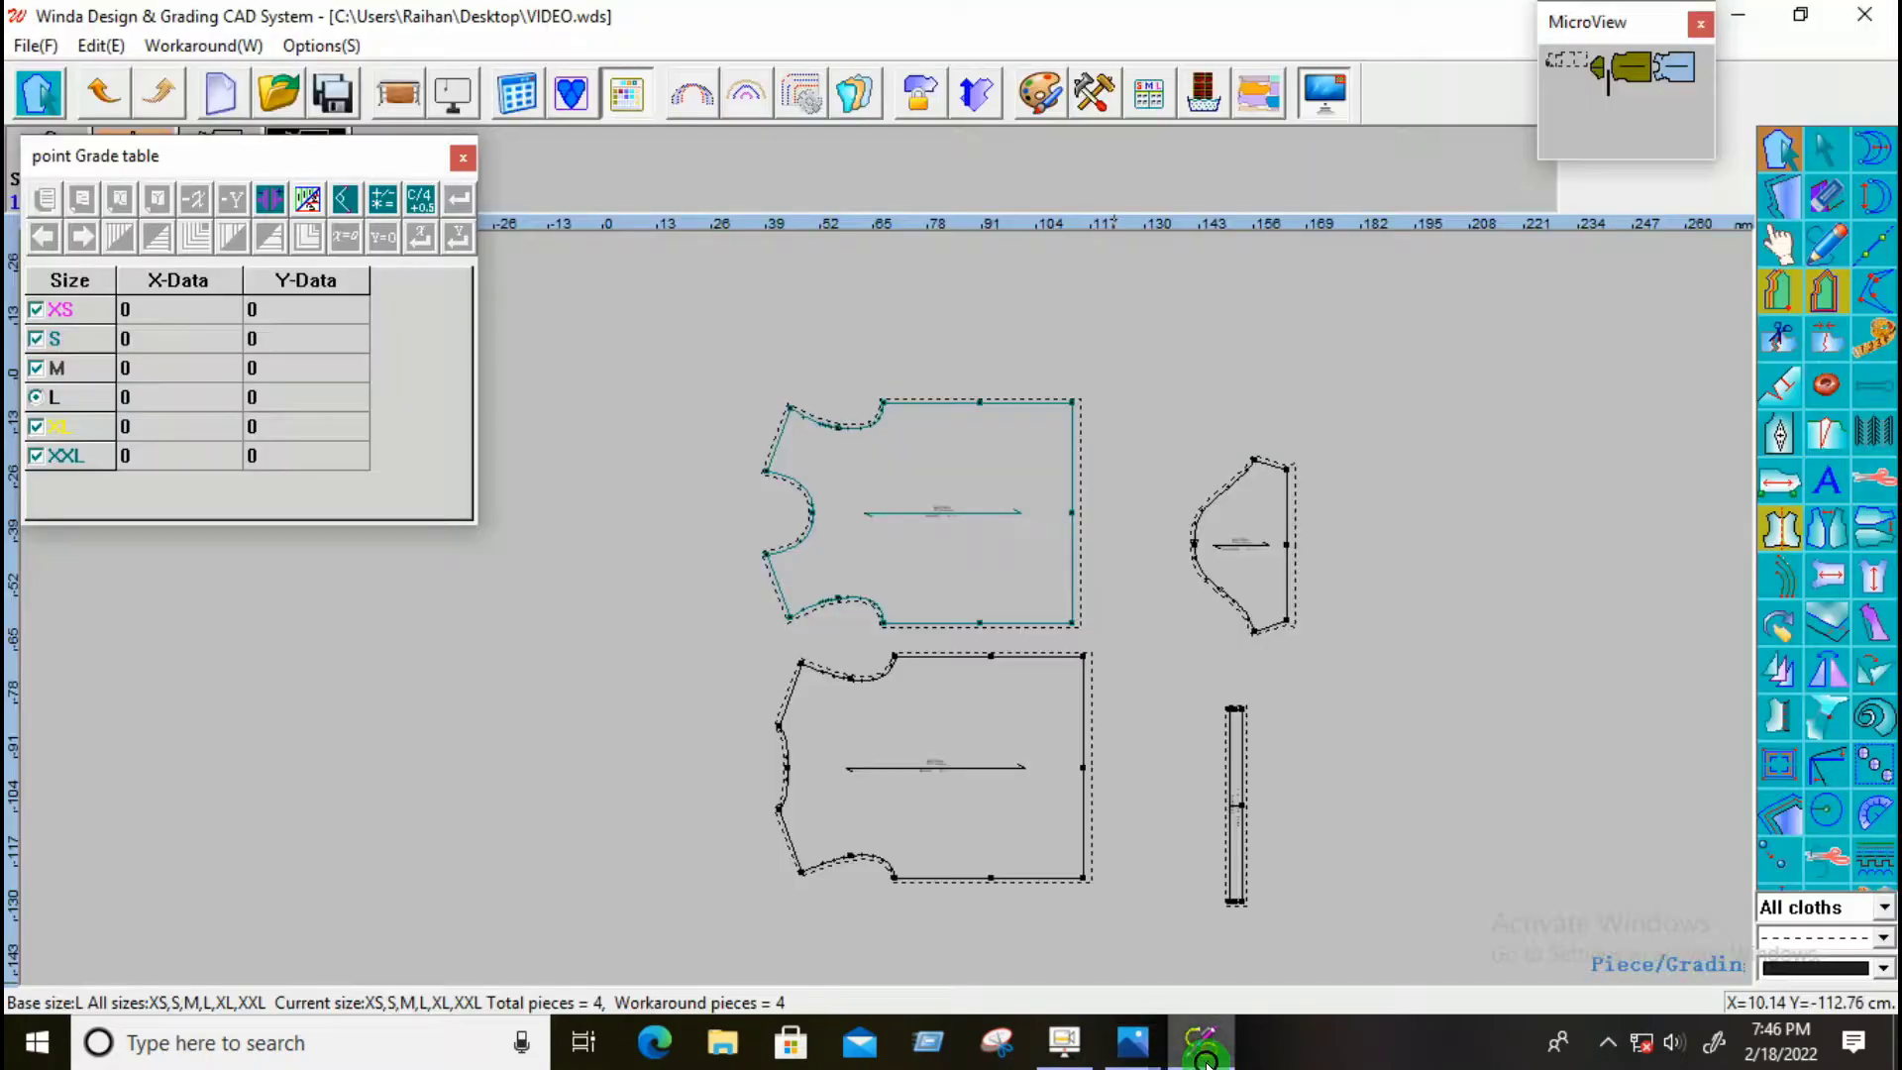
Step: Inspect the garment sizes in the Edit size table and close it without changes
scroll(891, 446, "down", 2)
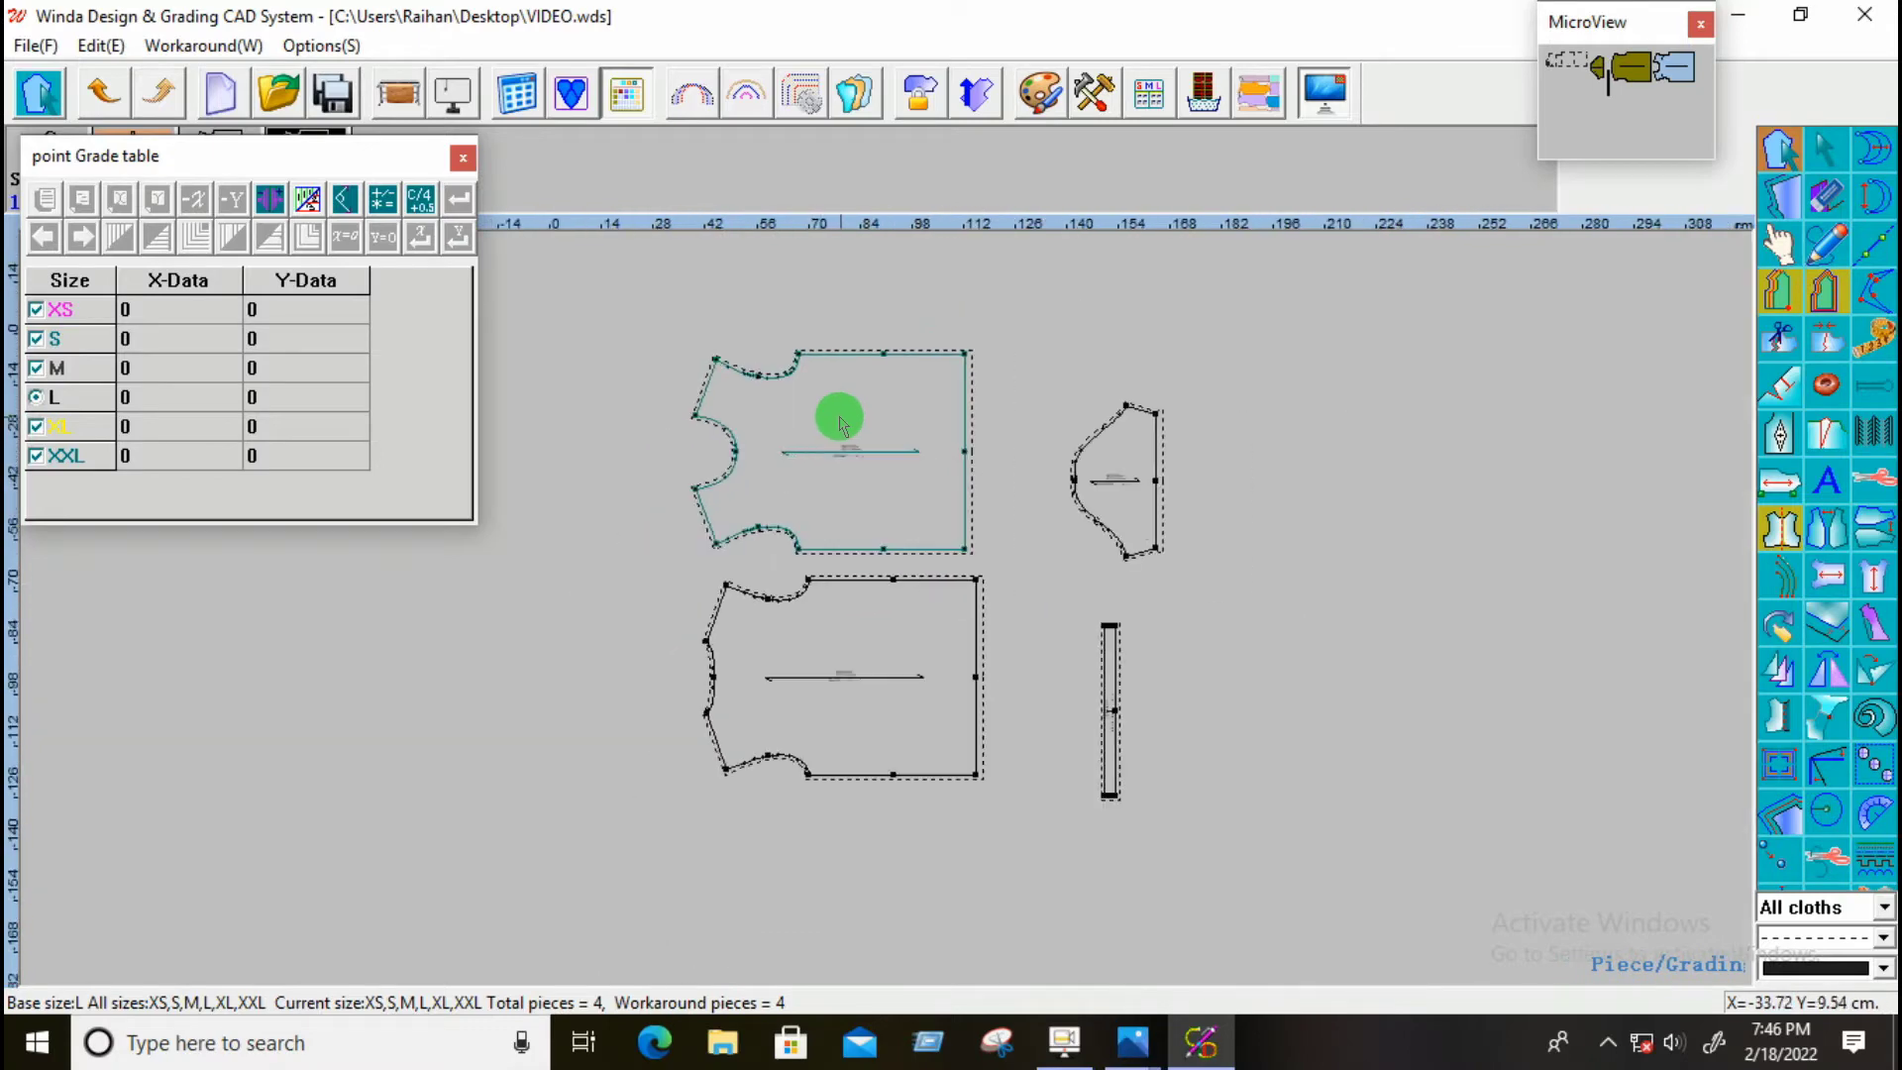
scroll(838, 418, "up", 2)
scroll(843, 424, "down", 2)
scroll(847, 425, "down", 1)
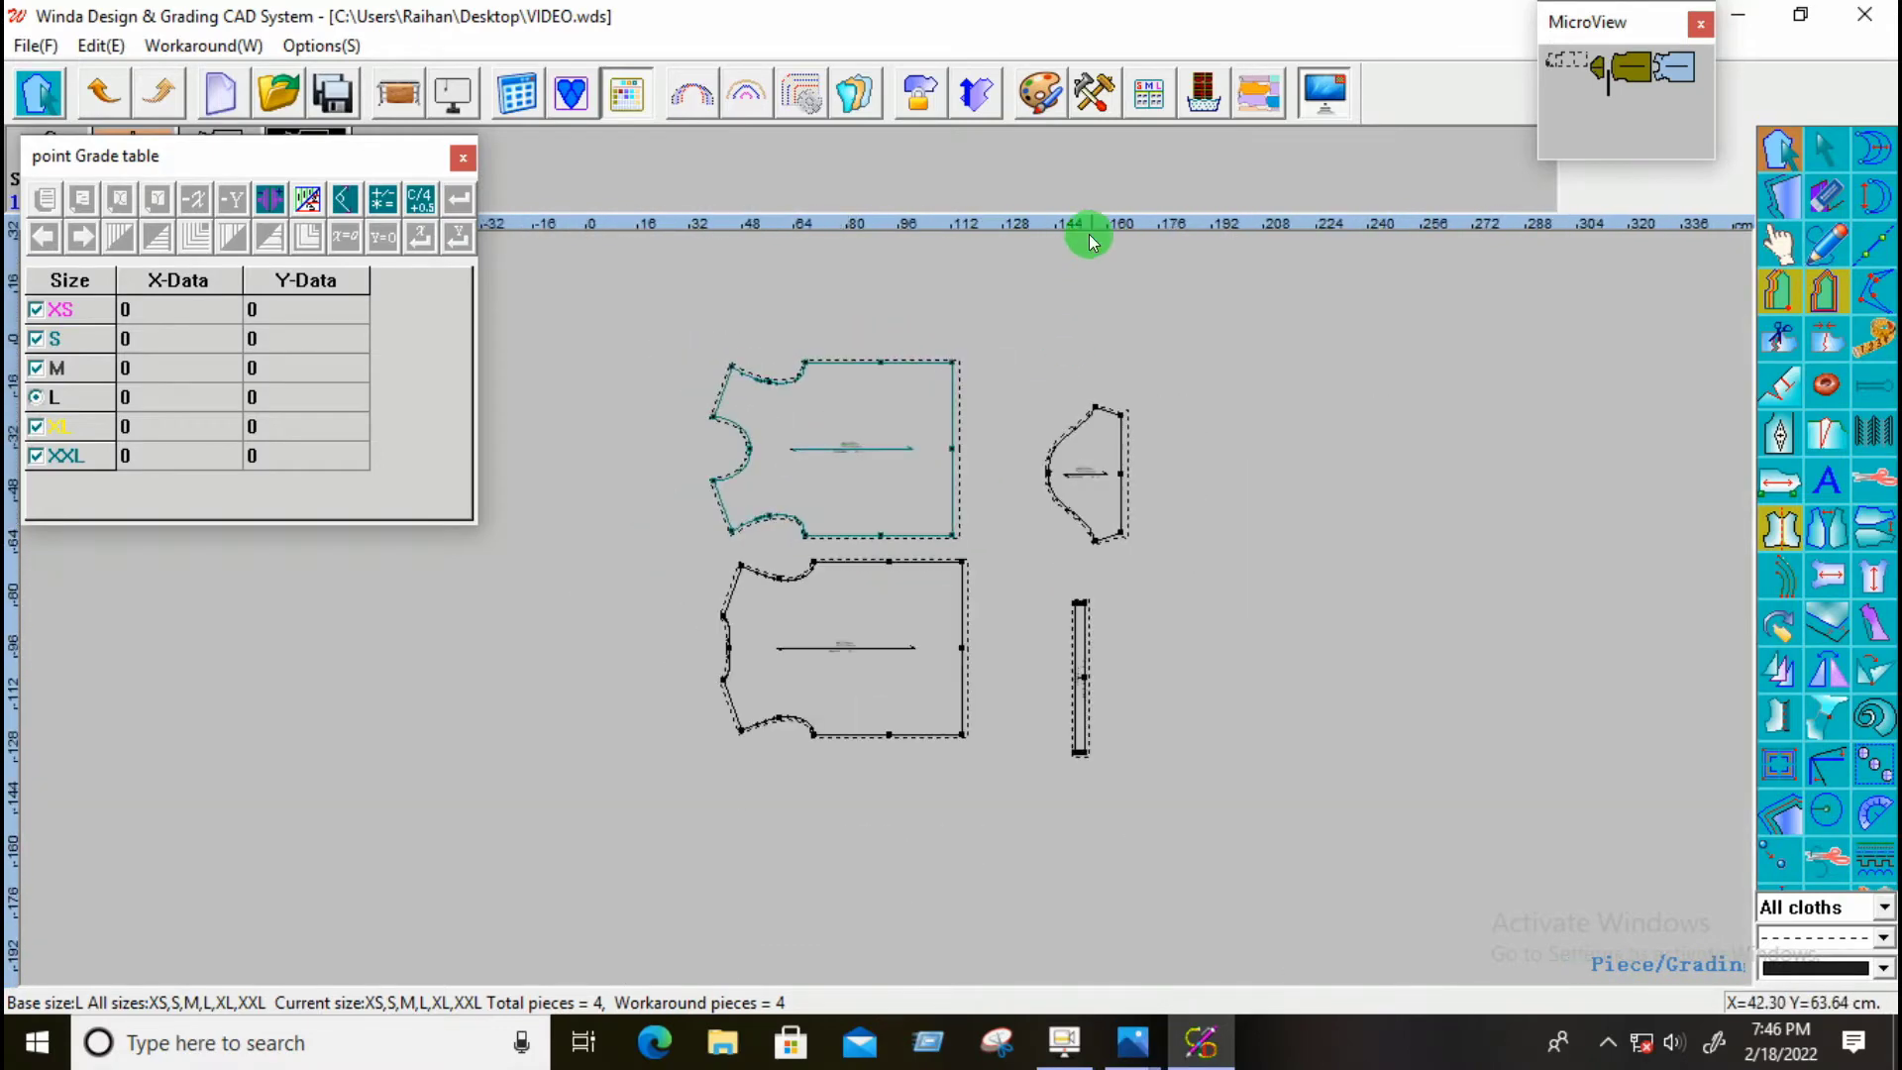
left_click(1146, 100)
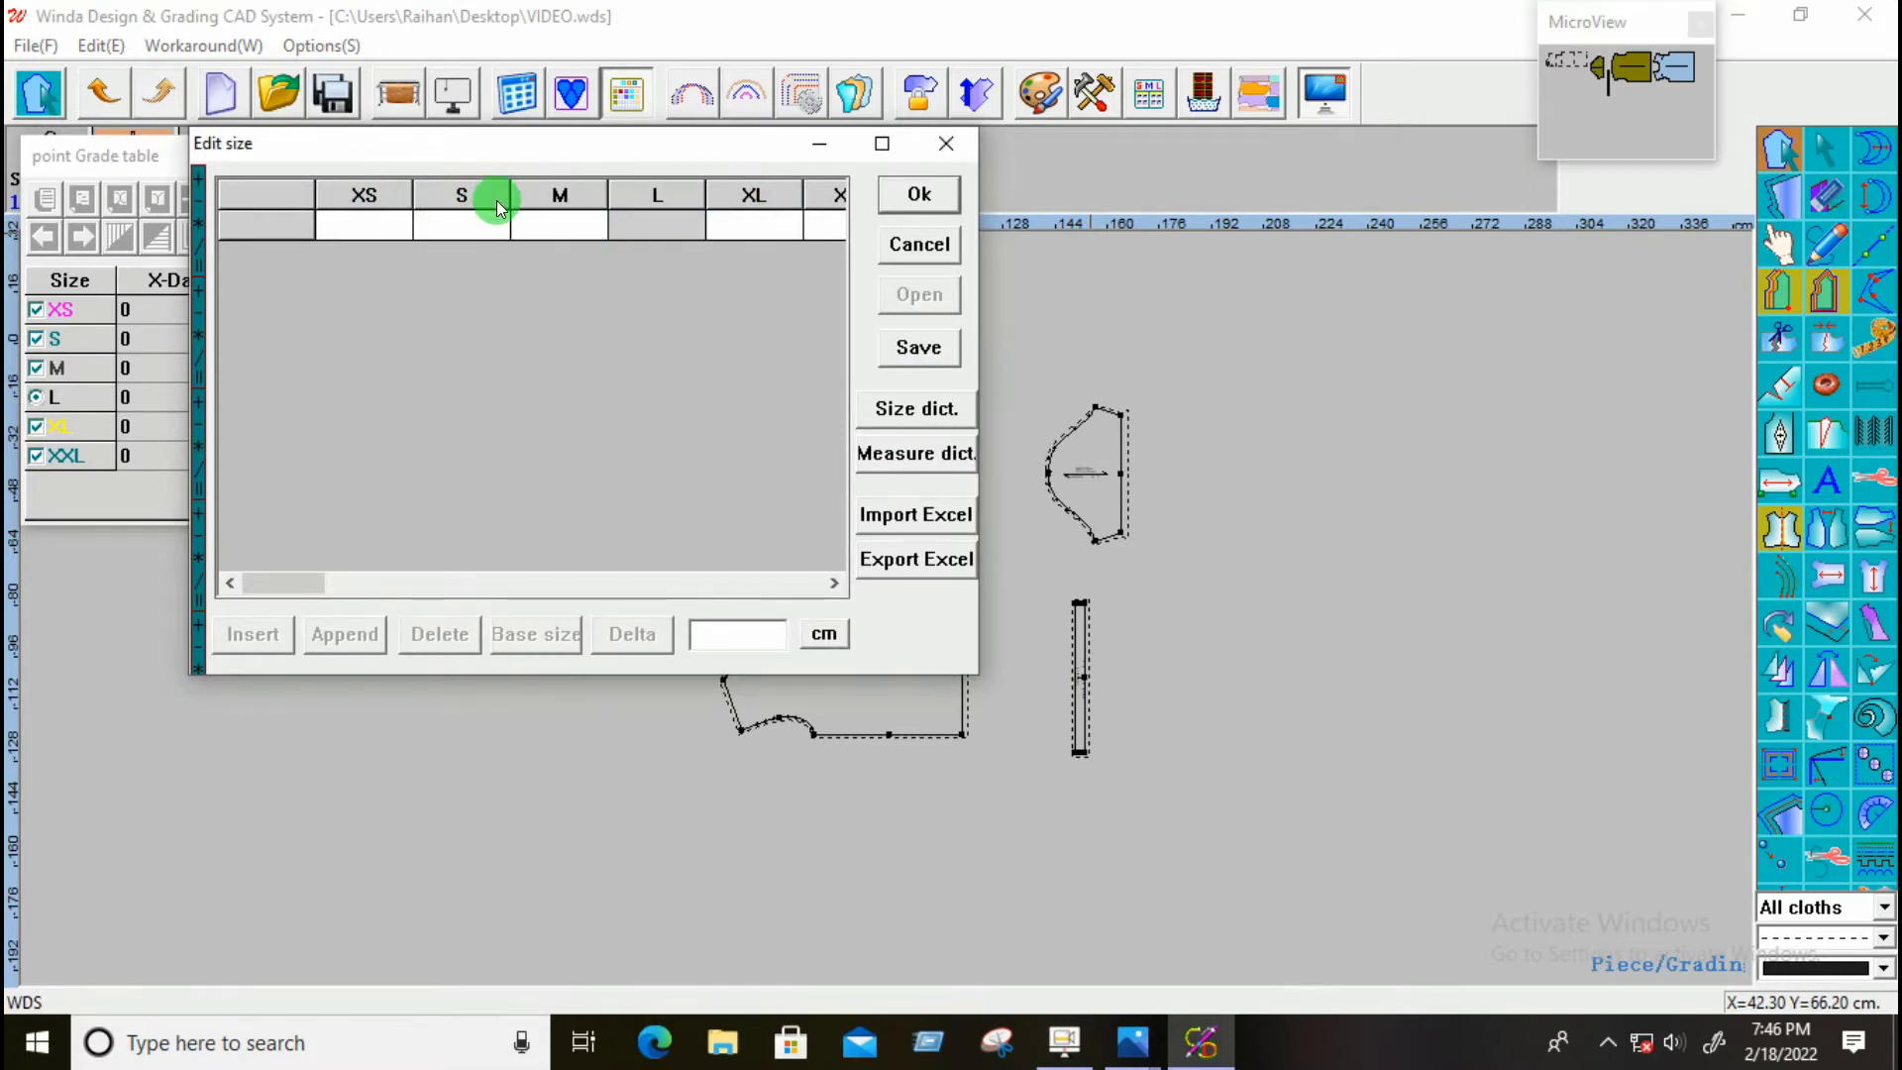
left_click(948, 144)
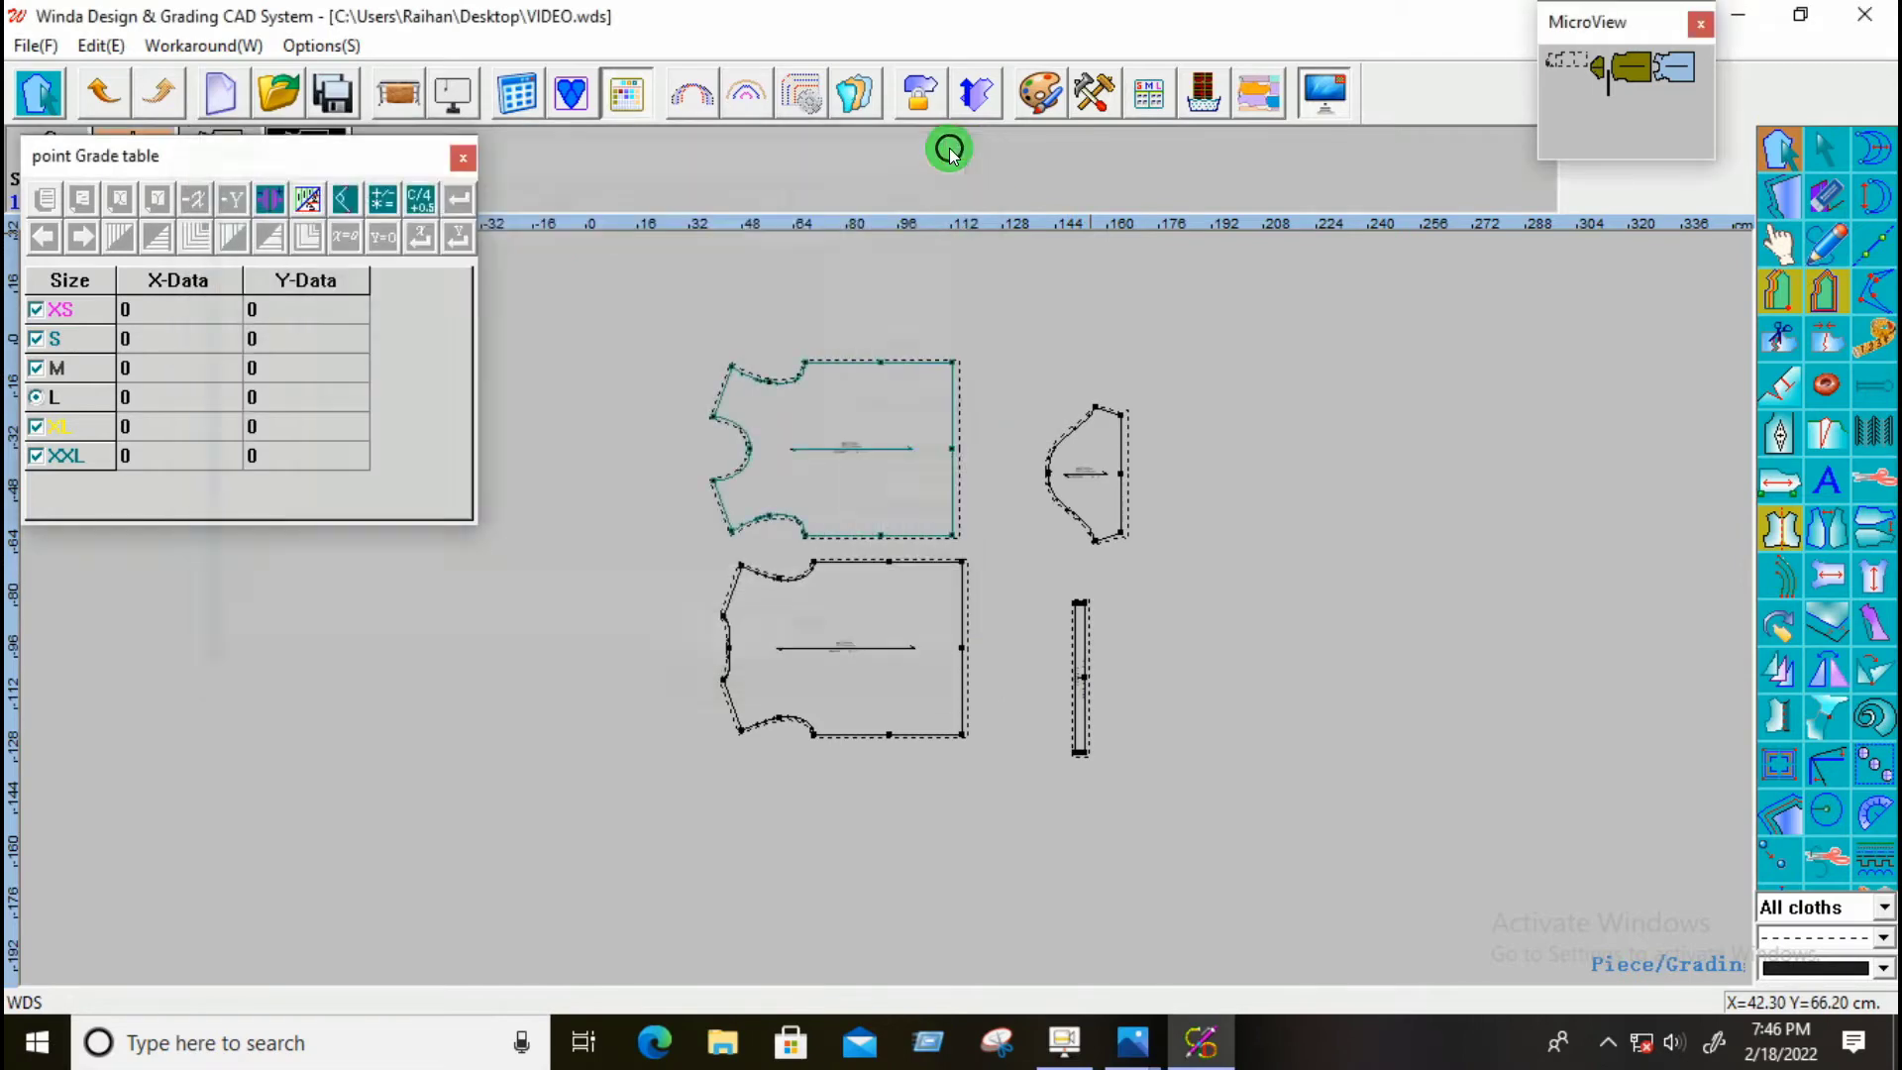
Step: Check the system unit setup against the measurement chart and keep centimetres with 0.01 precision
left_click(1094, 93)
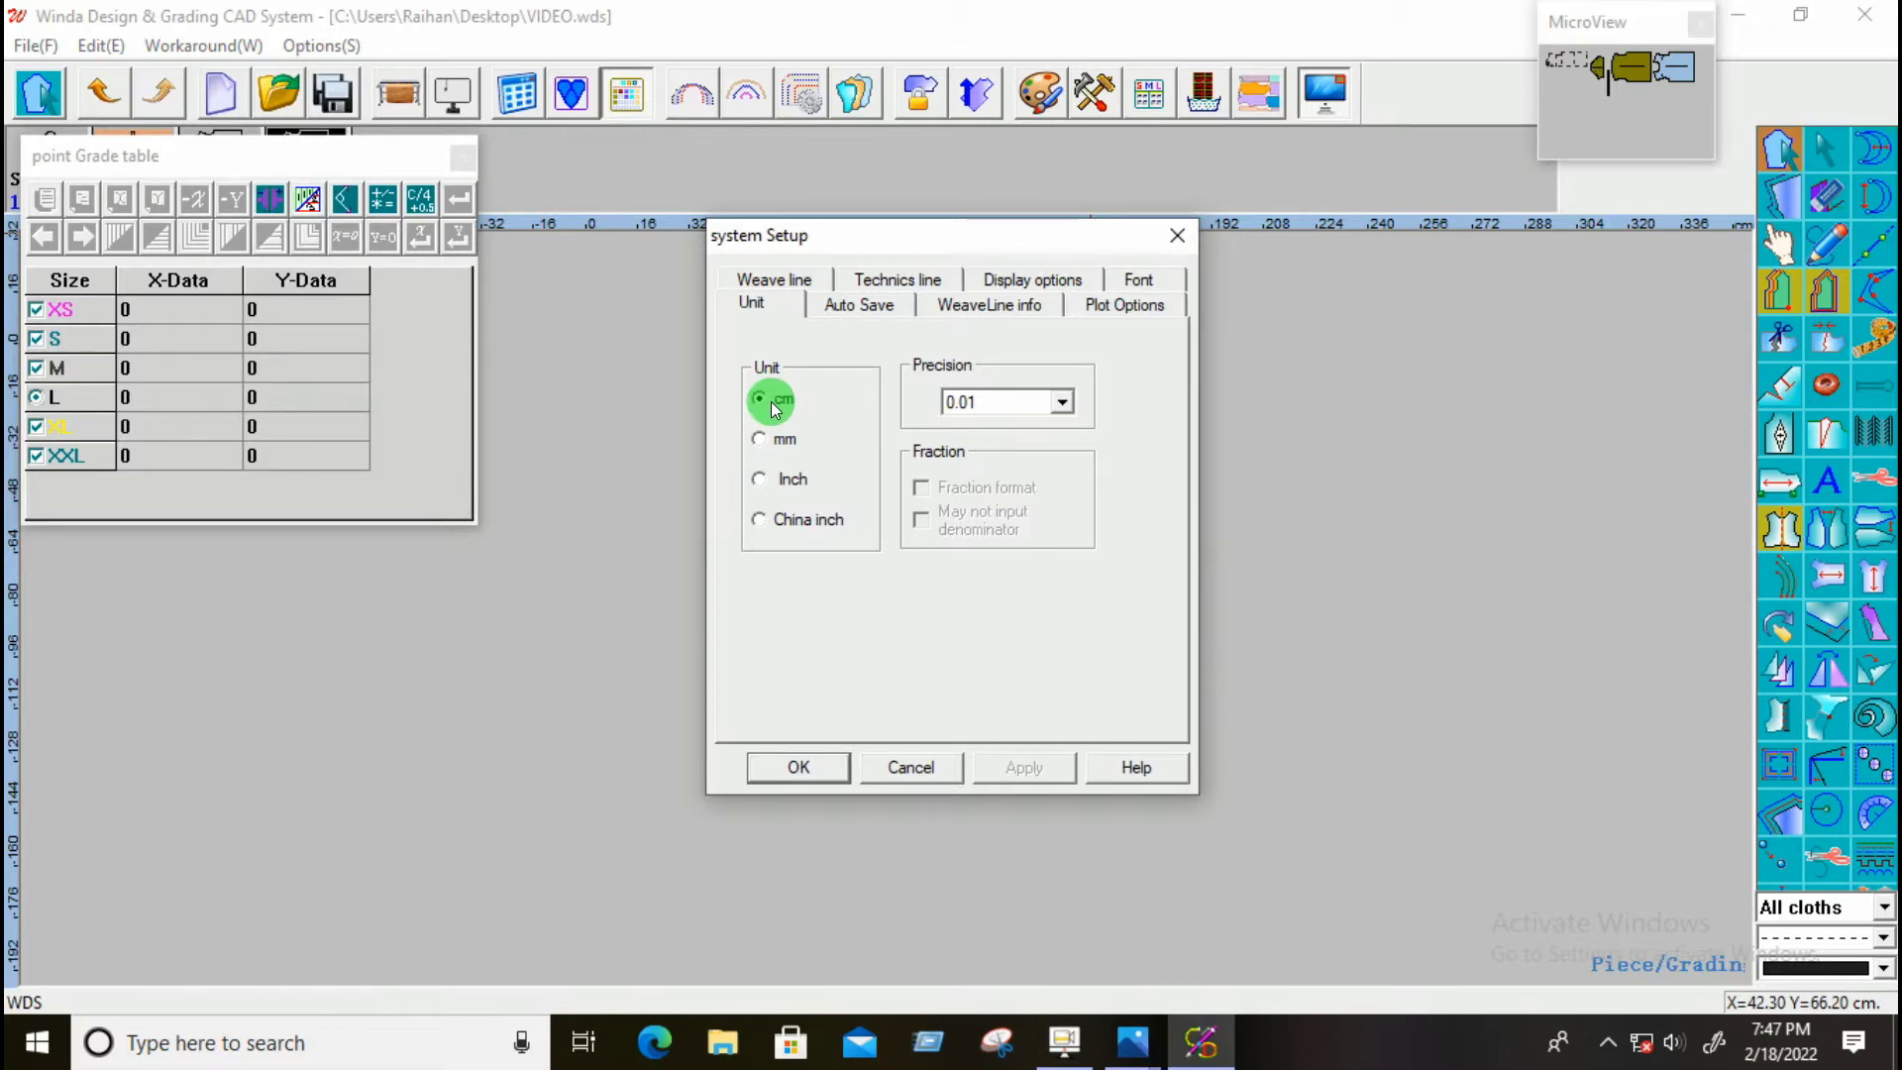
mouse_move(1135, 1058)
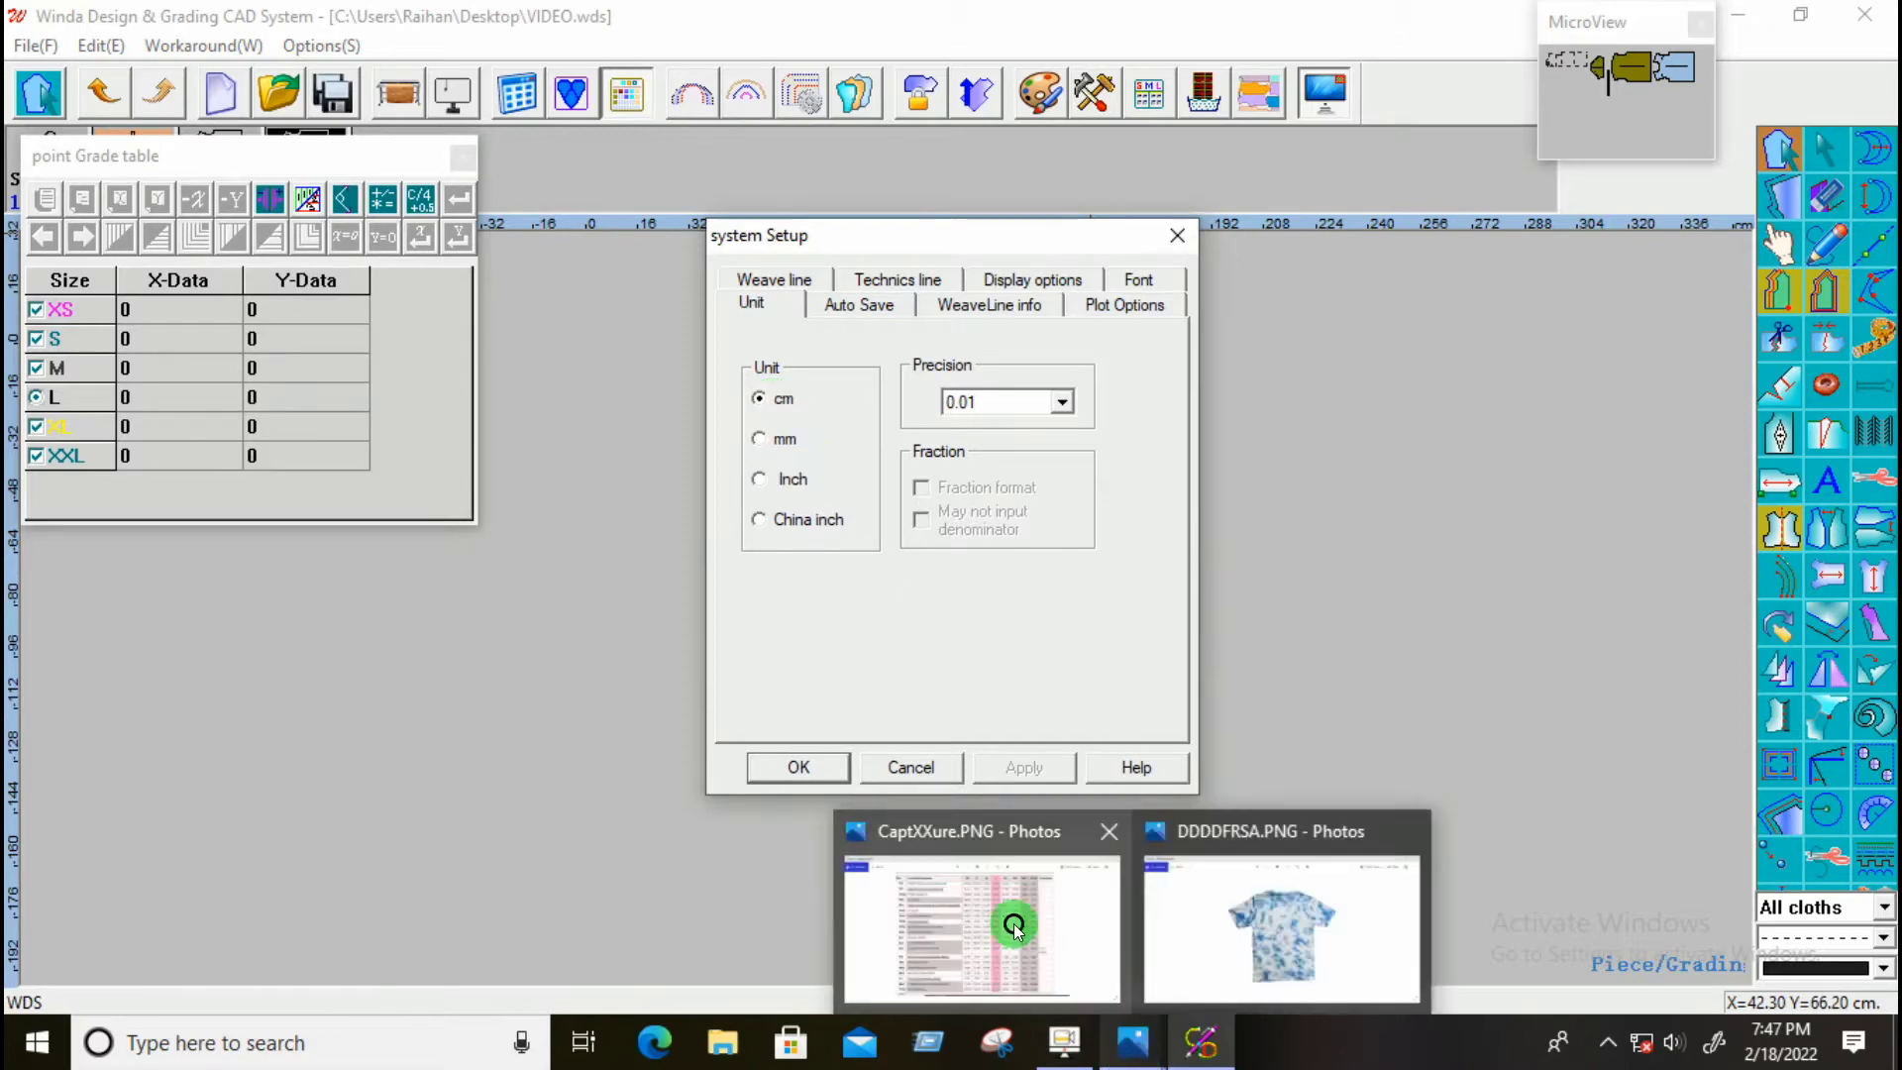
left_click(1015, 922)
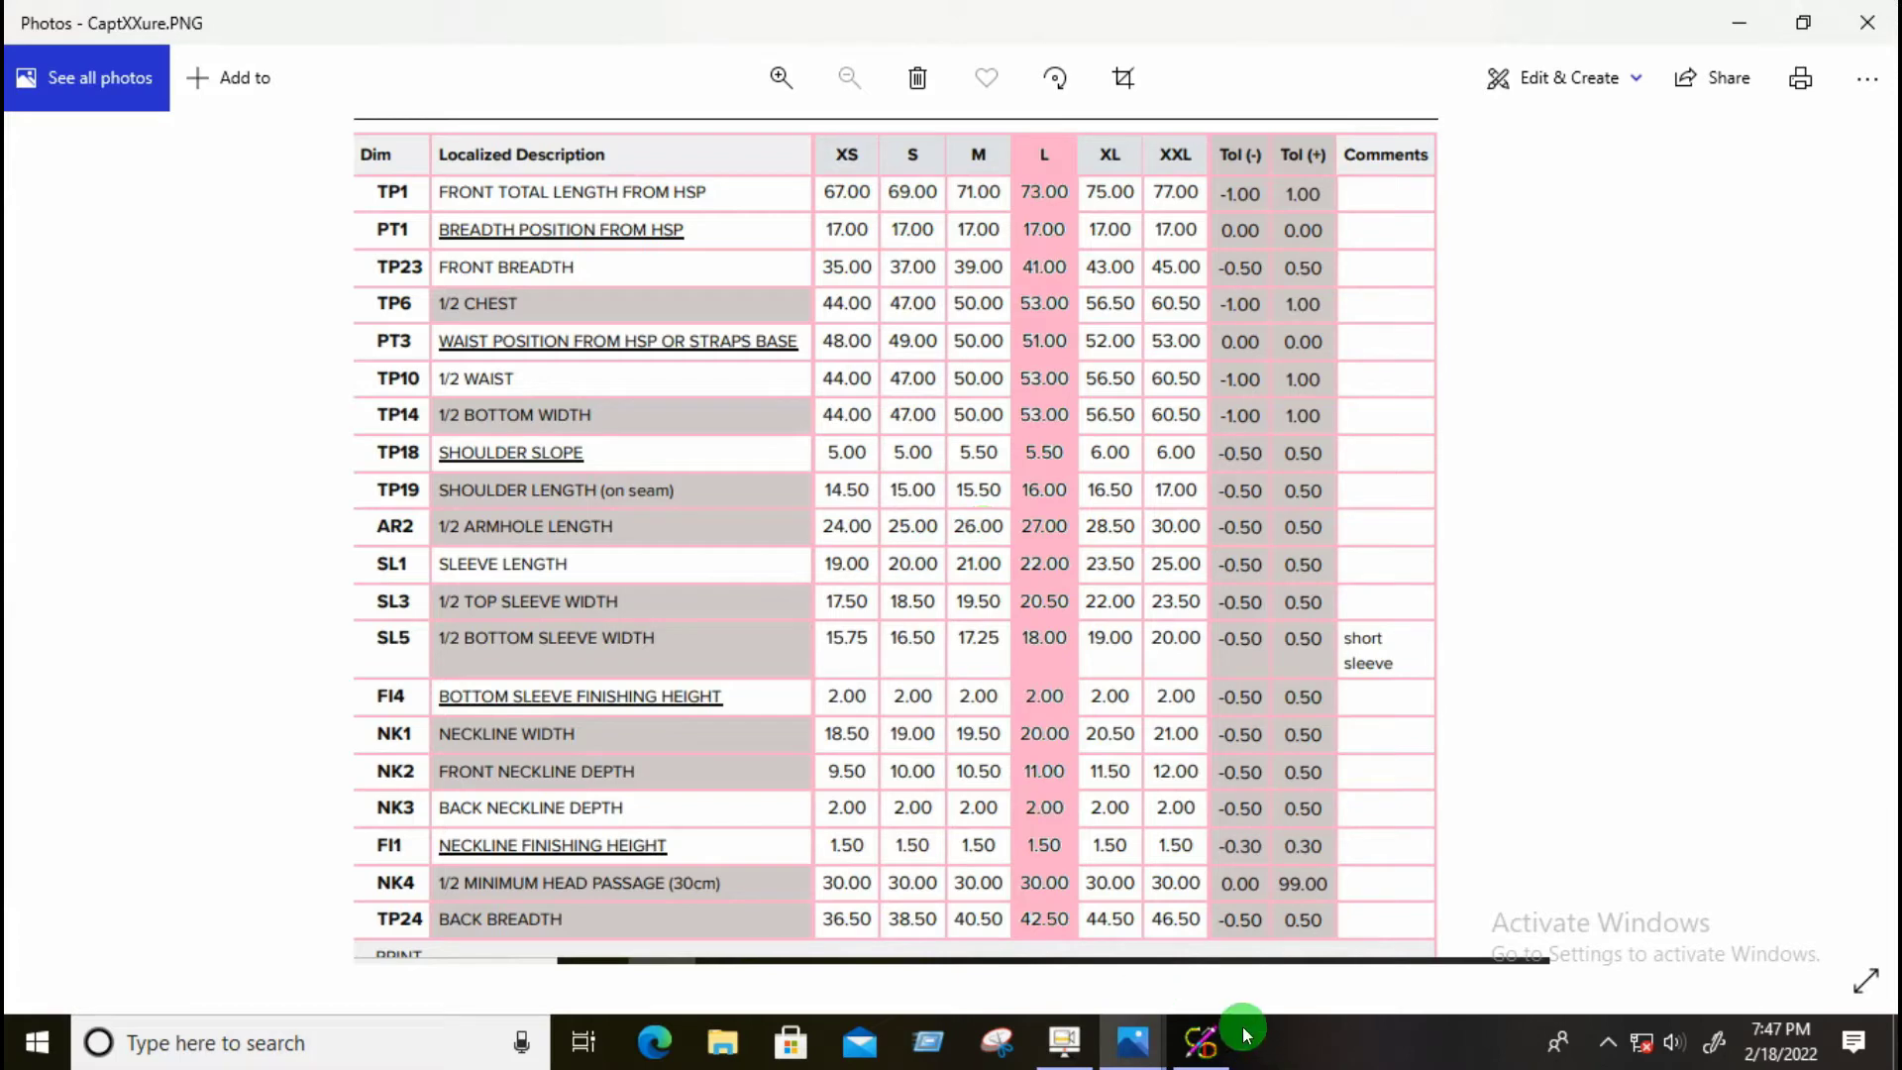
left_click(1201, 1040)
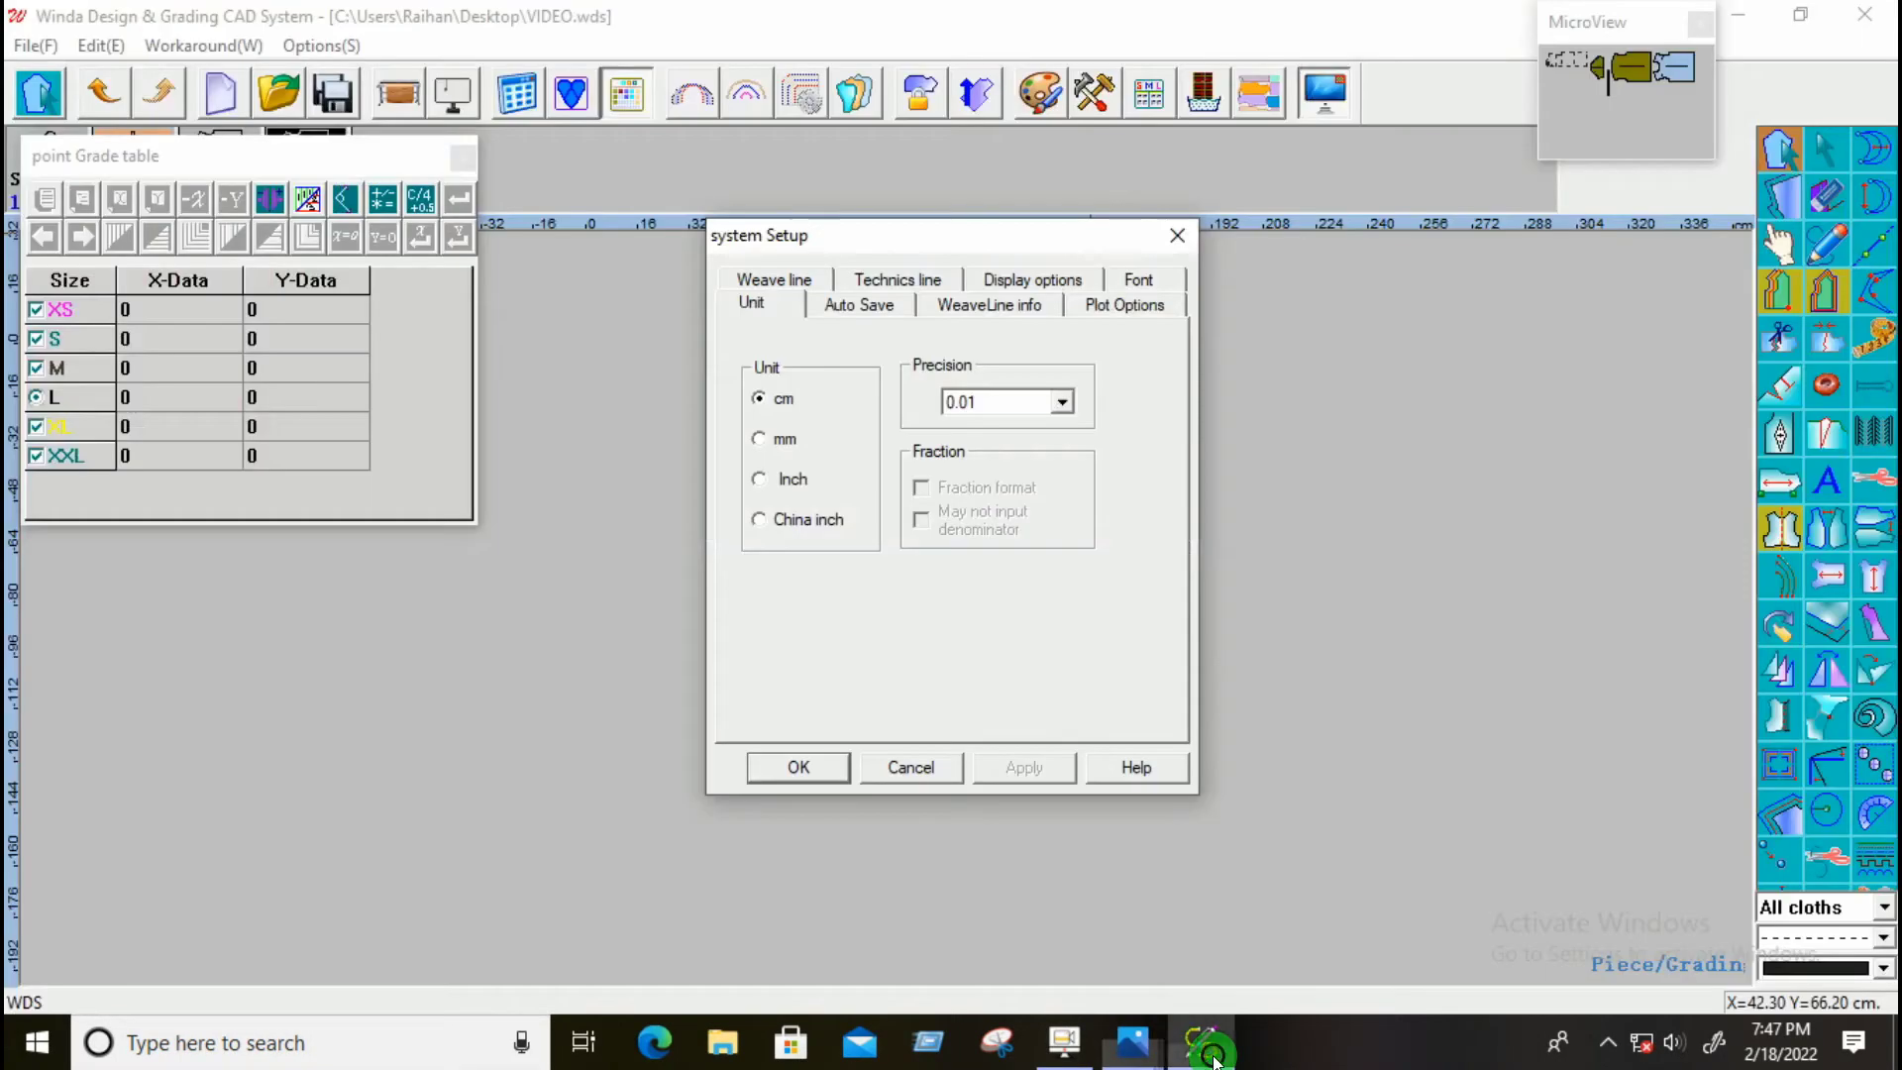
left_click(818, 770)
Step: Delete all points in the lower half of the front piece, keeping only the half above its centre line
scroll(914, 465, "up", 2)
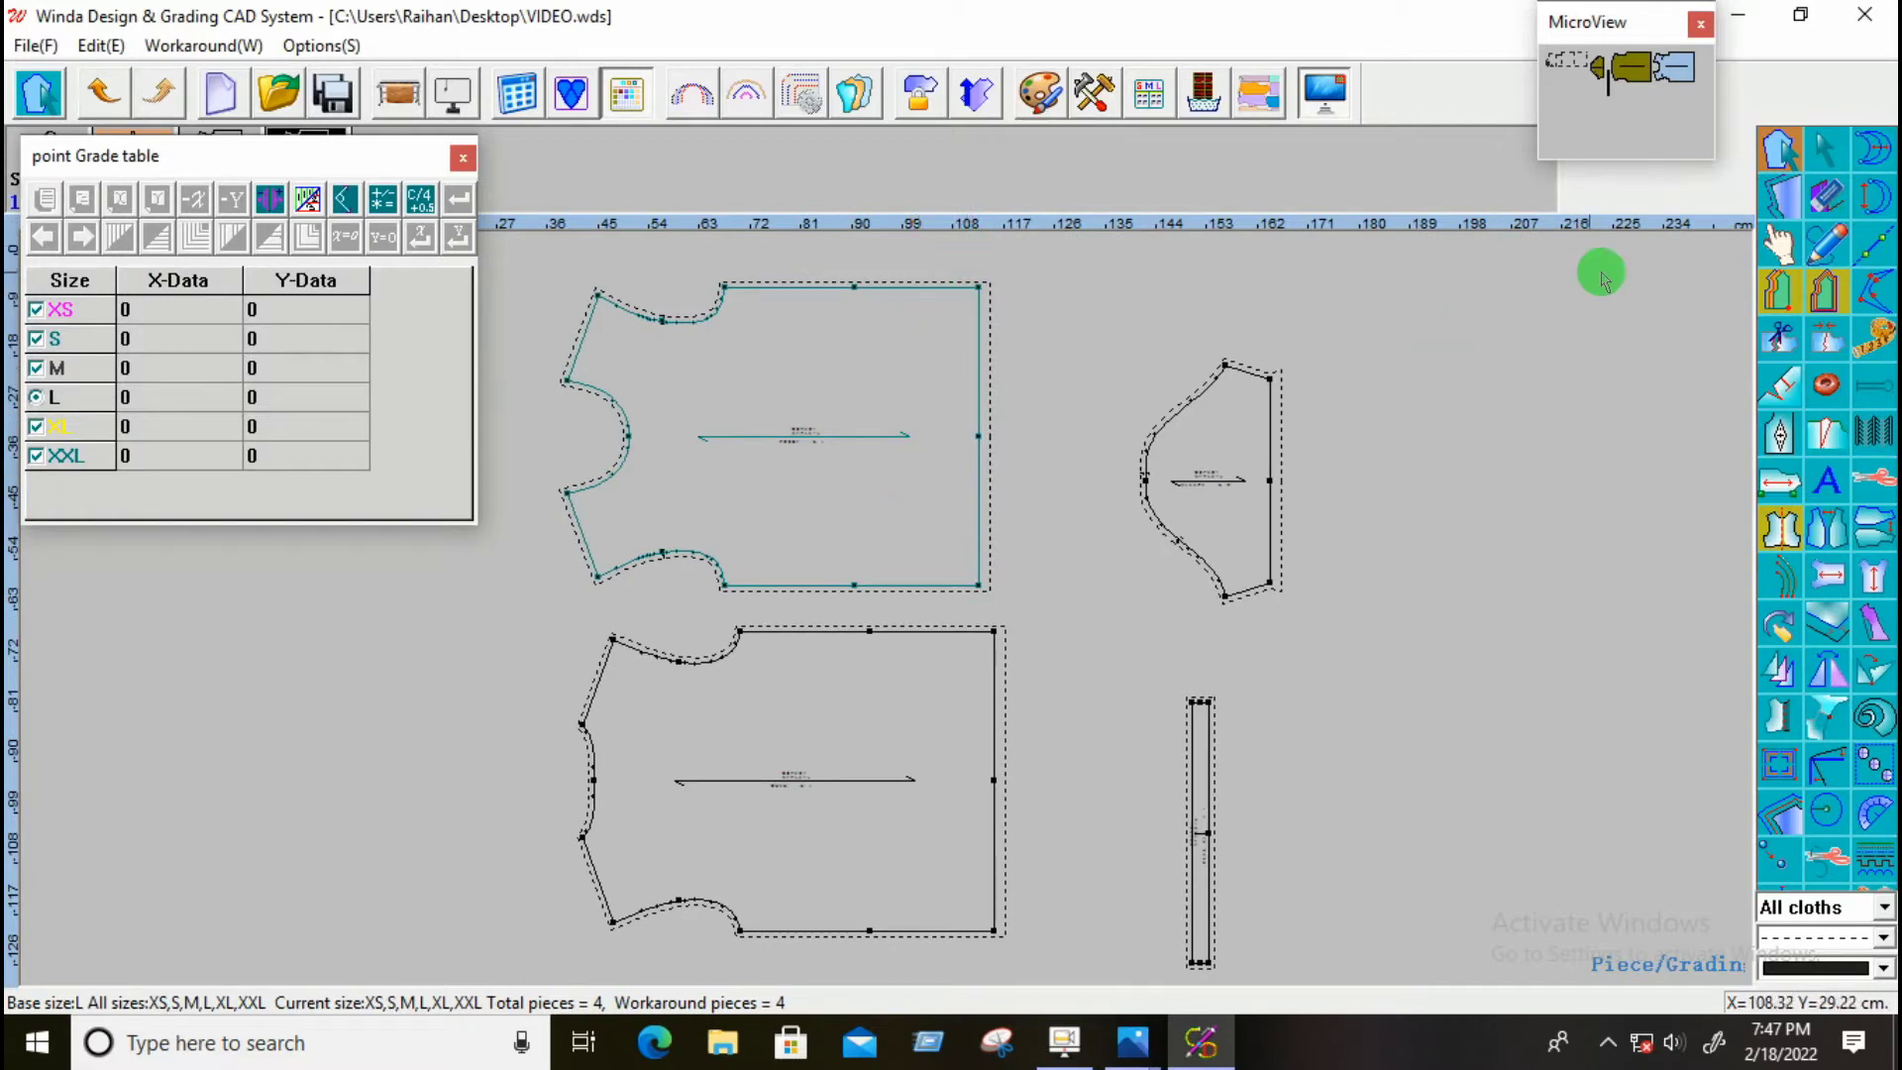
left_click(1819, 223)
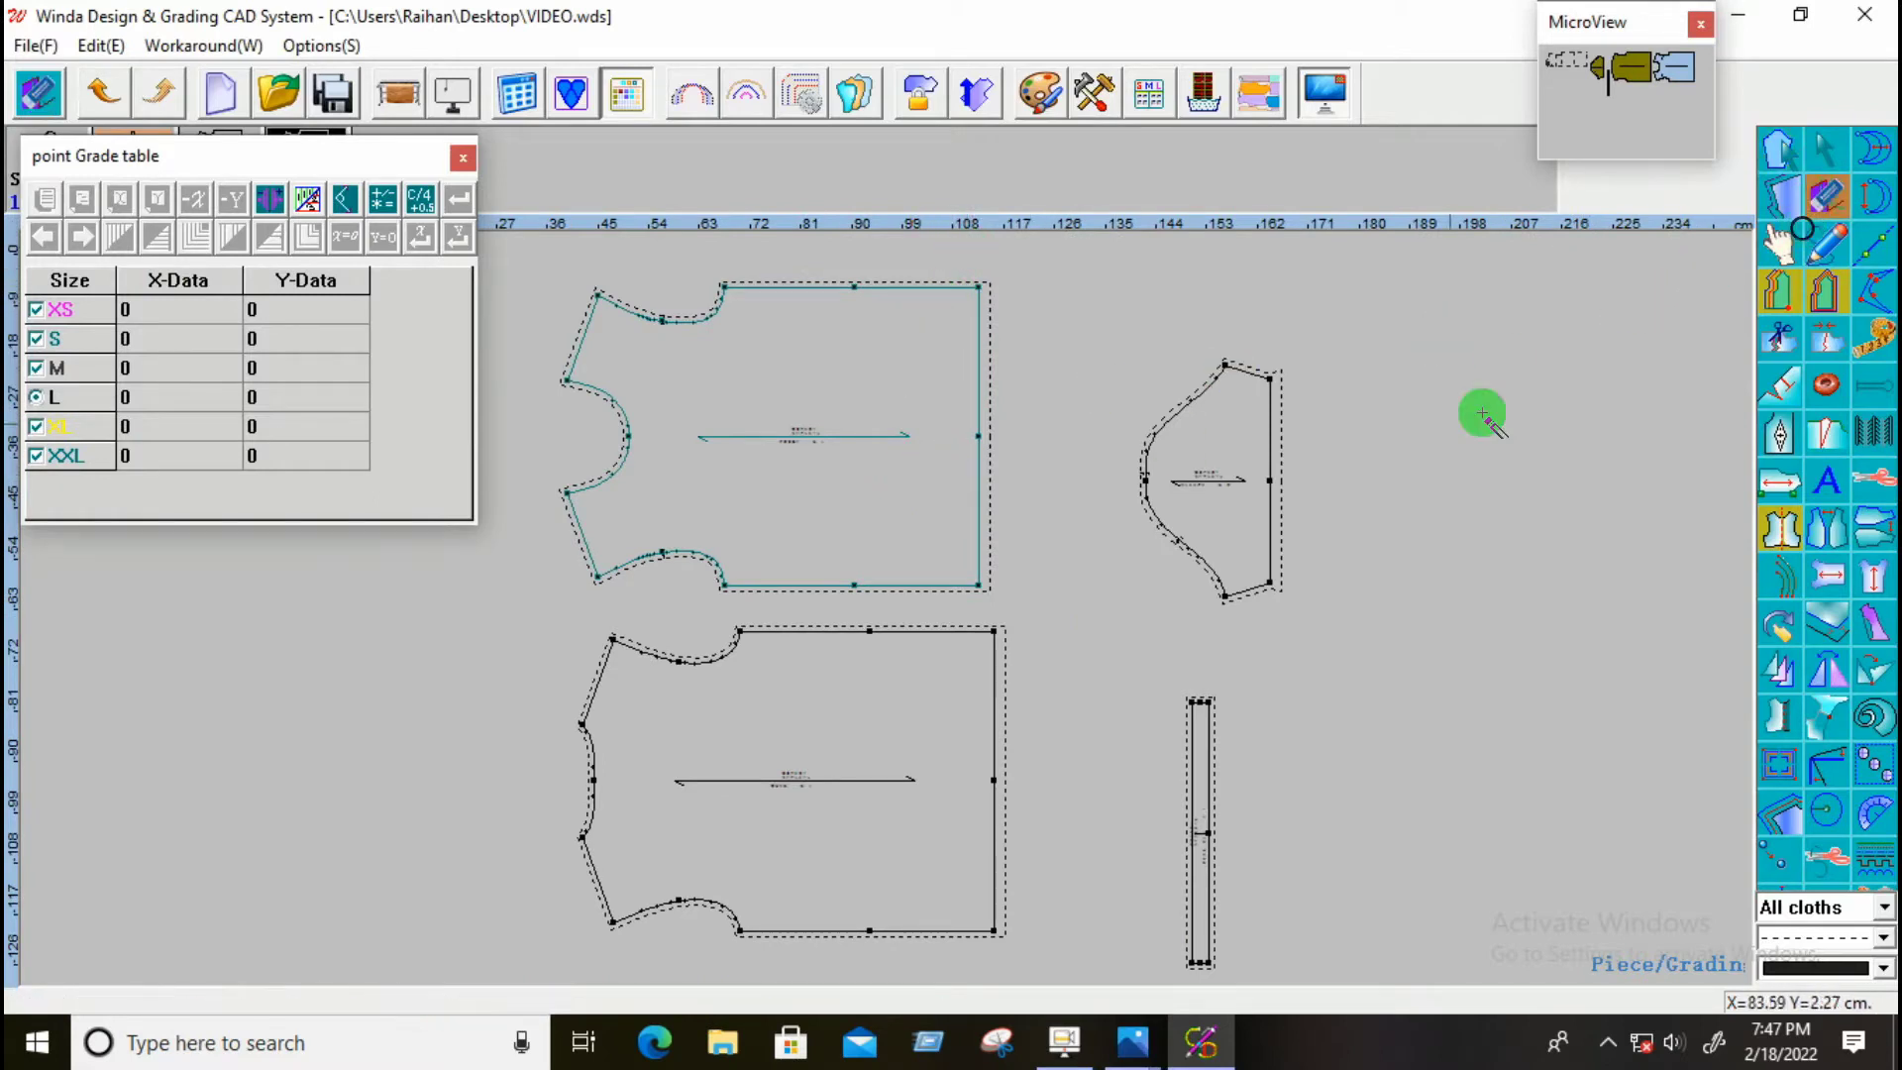
mouse_move(1031, 448)
left_mouse_down()
mouse_move(808, 552)
mouse_move(561, 572)
mouse_move(535, 599)
left_mouse_up()
left_click(977, 589)
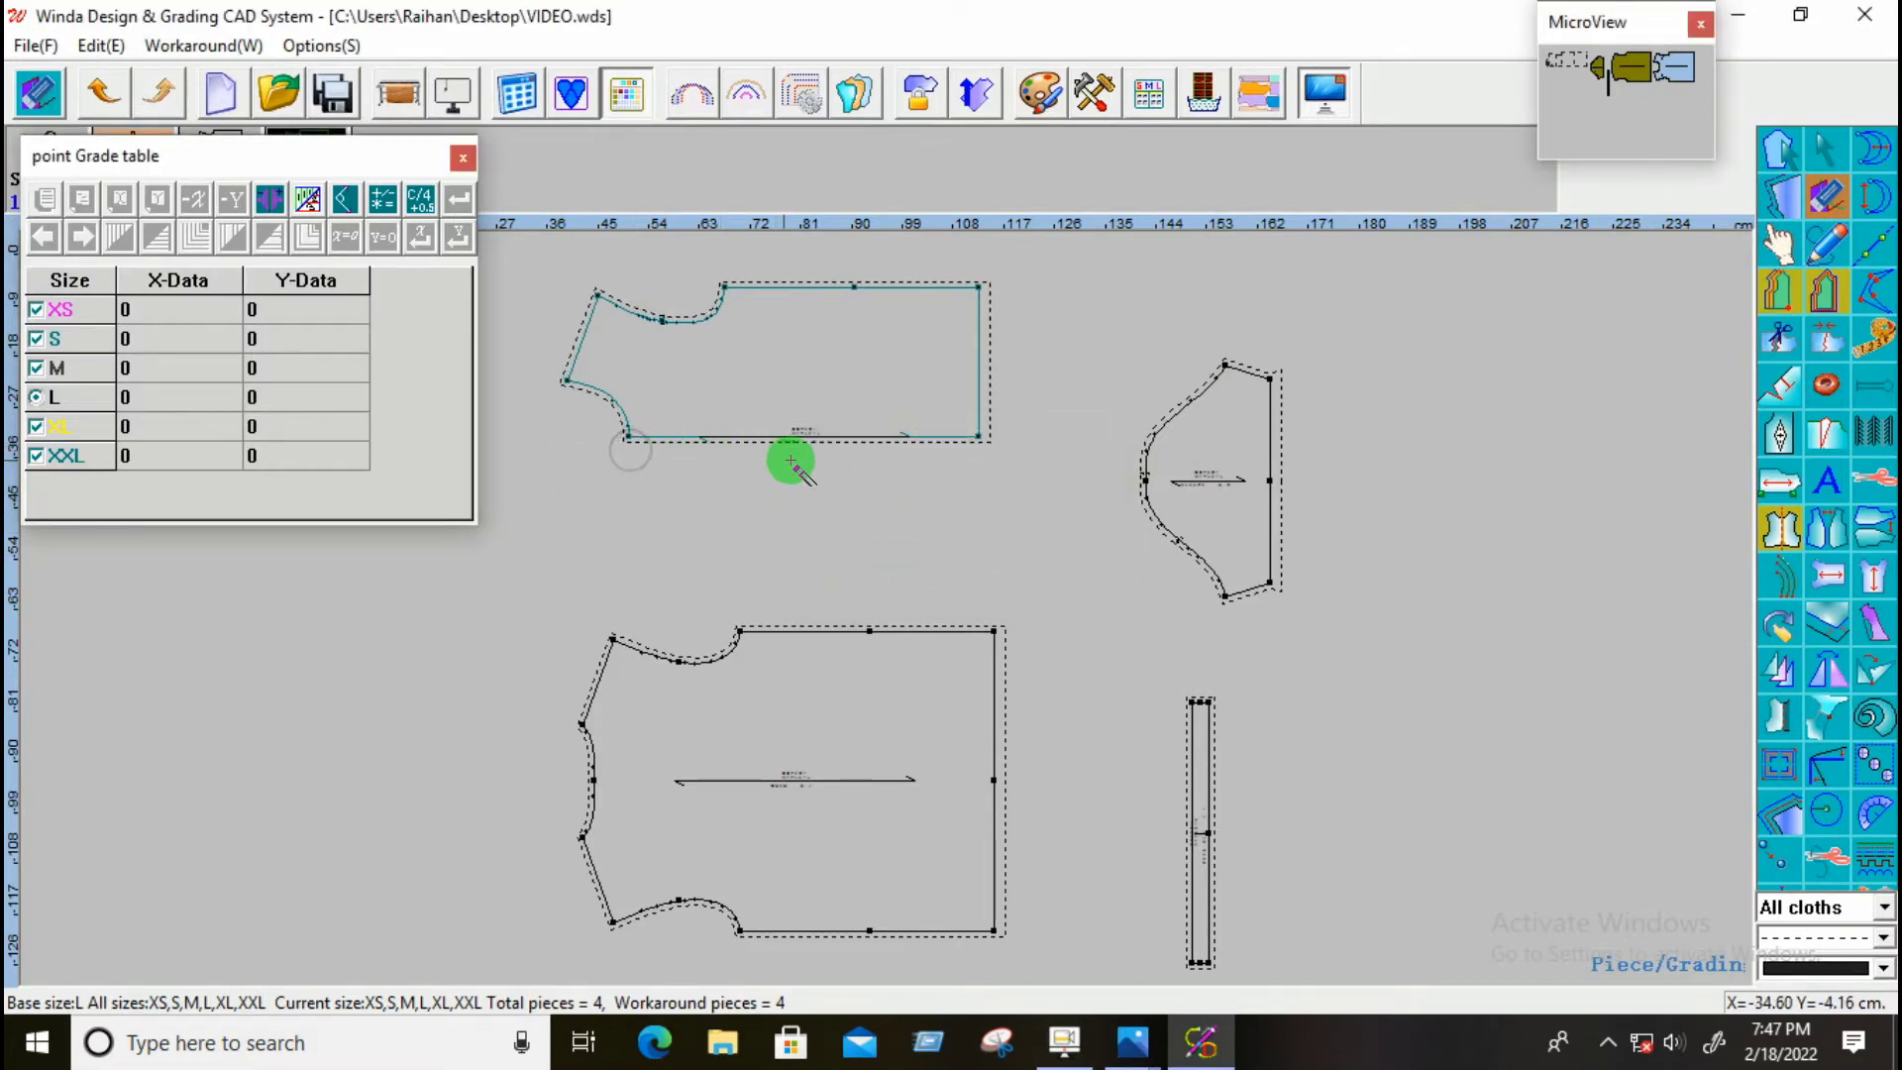
Step: Delete all points in the lower half of the back piece, keeping only the half above its centre line
scroll(870, 670, "down", 2)
scroll(912, 669, "up", 3)
left_click_drag(989, 608, 352, 831)
left_click(932, 580)
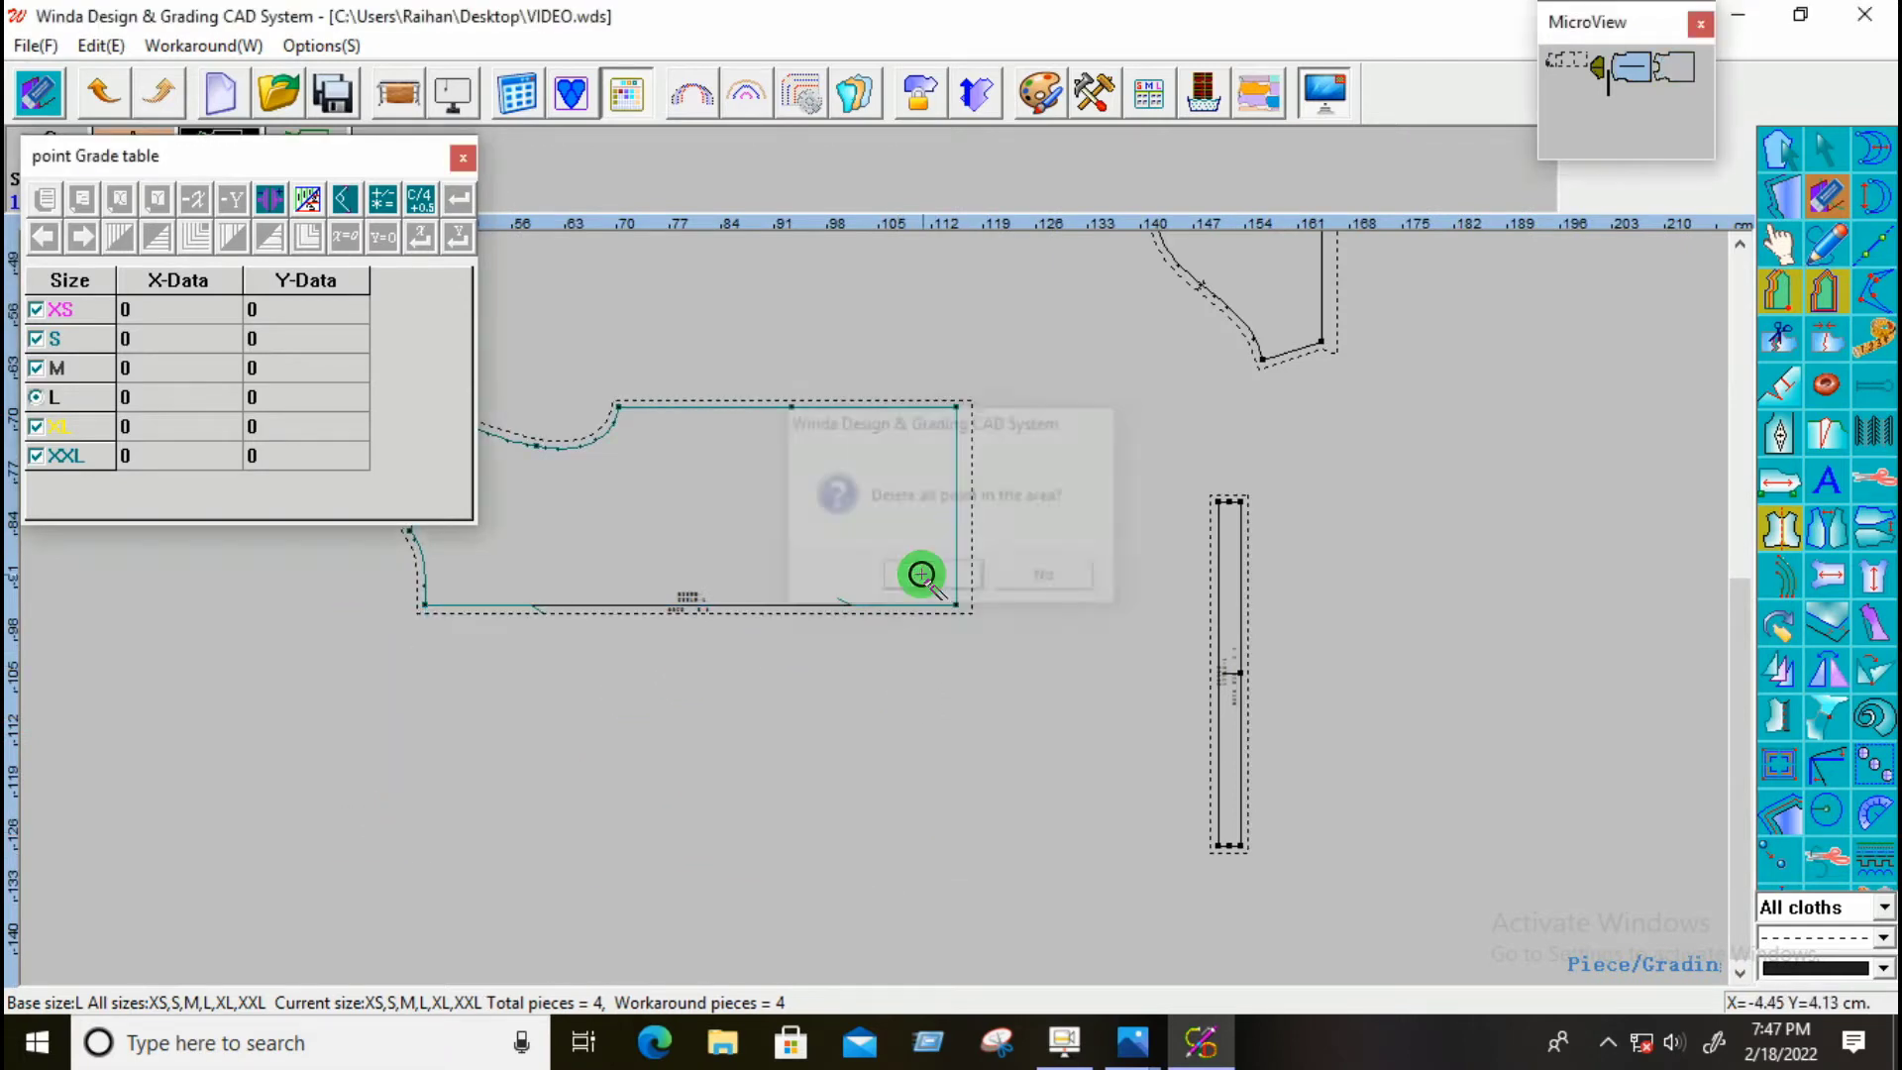
Step: Move the half back piece onto the half front piece, matching their hem corners at the side seam
scroll(1090, 584, "down", 2)
left_click(1776, 243)
scroll(817, 753, "down", 2)
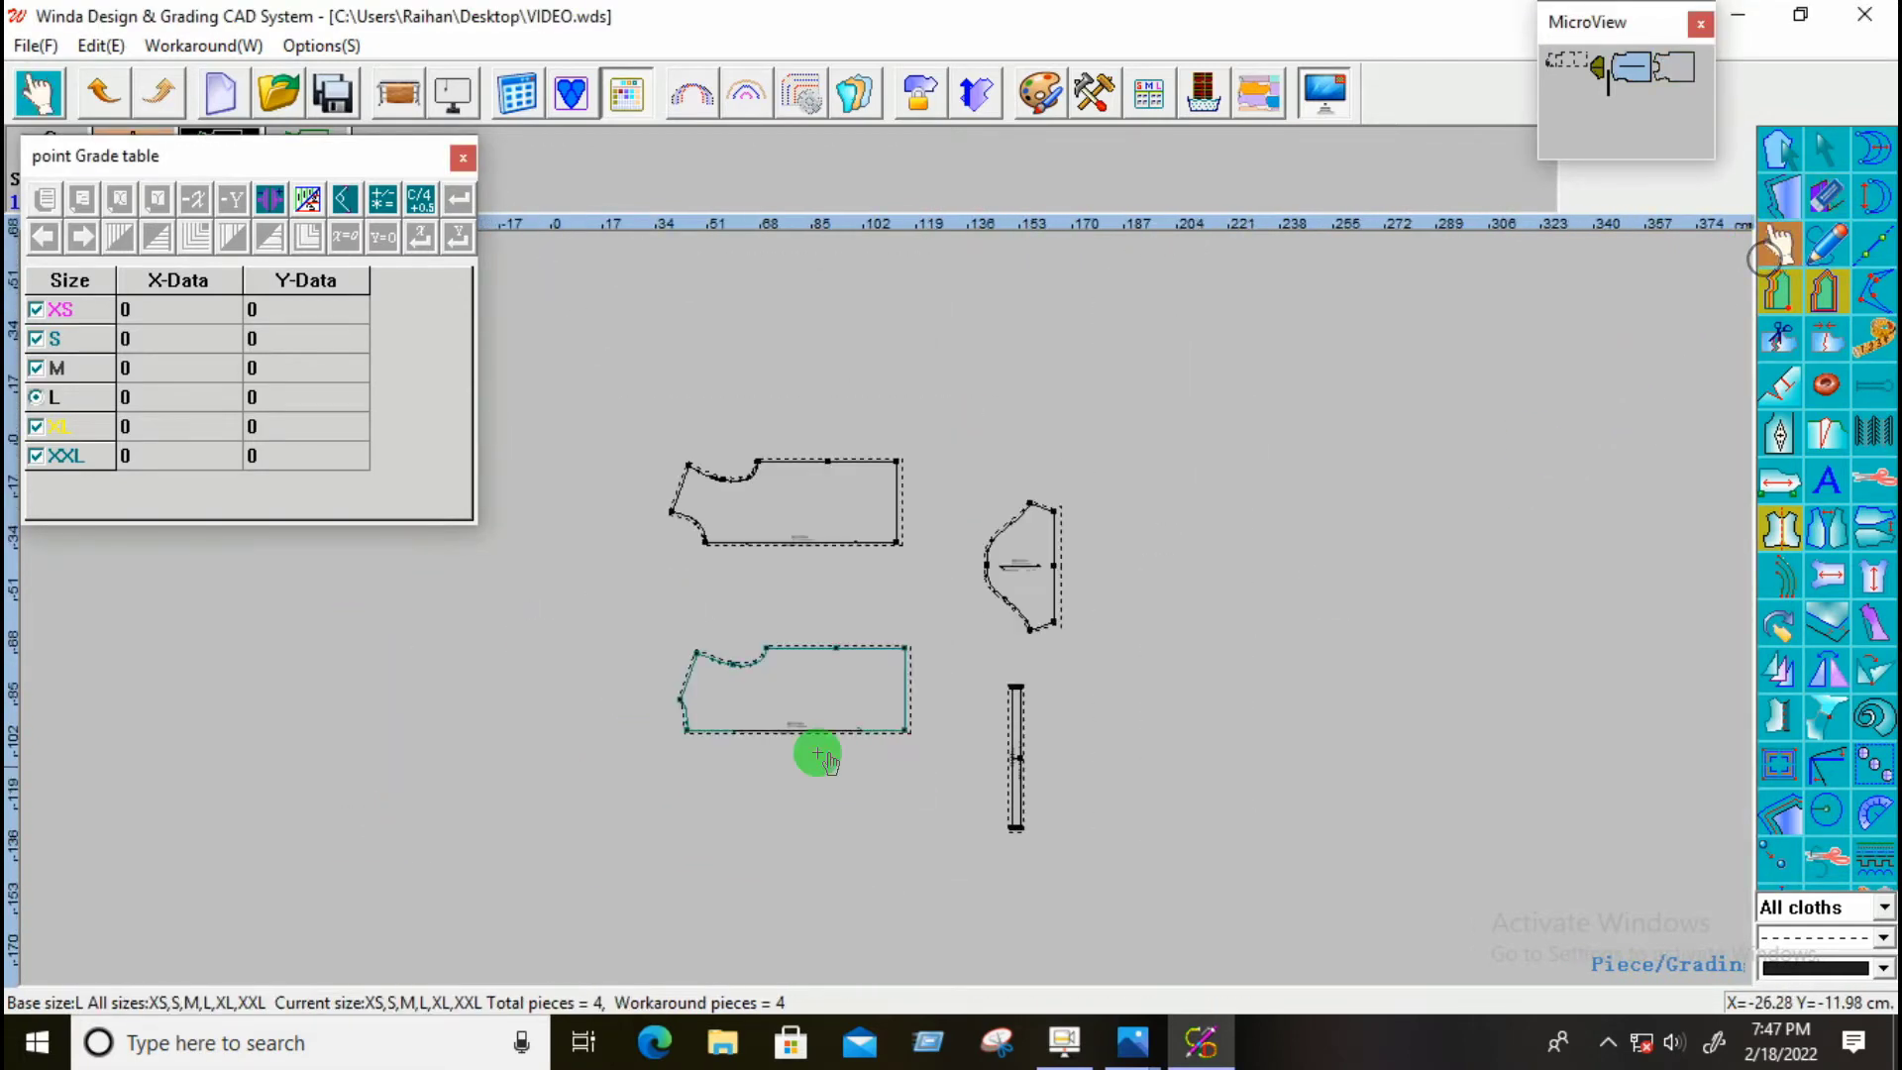
left_click(904, 649)
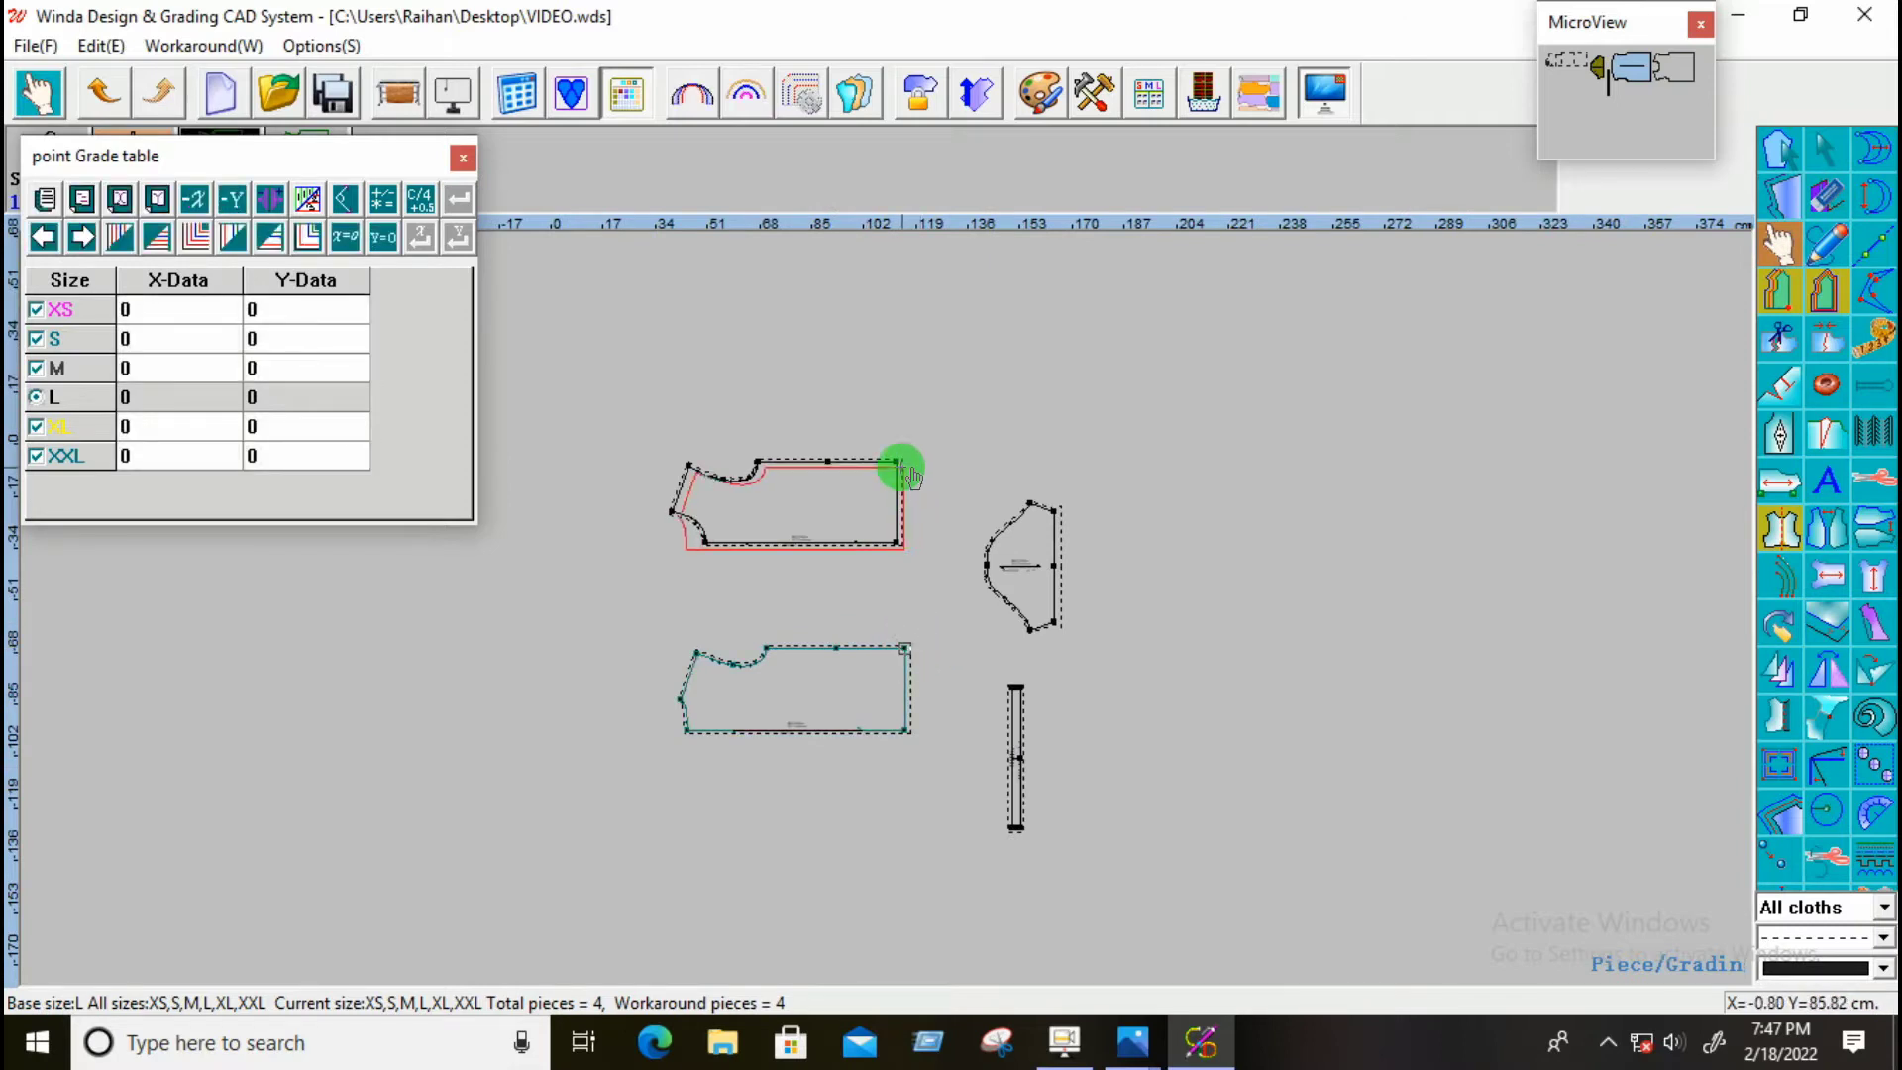
left_click(896, 467)
Step: Grade the hem corner points of the overlaid front and back pieces with an XS X value of -2, applied in equal increments across all sizes
scroll(819, 461, "up", 2)
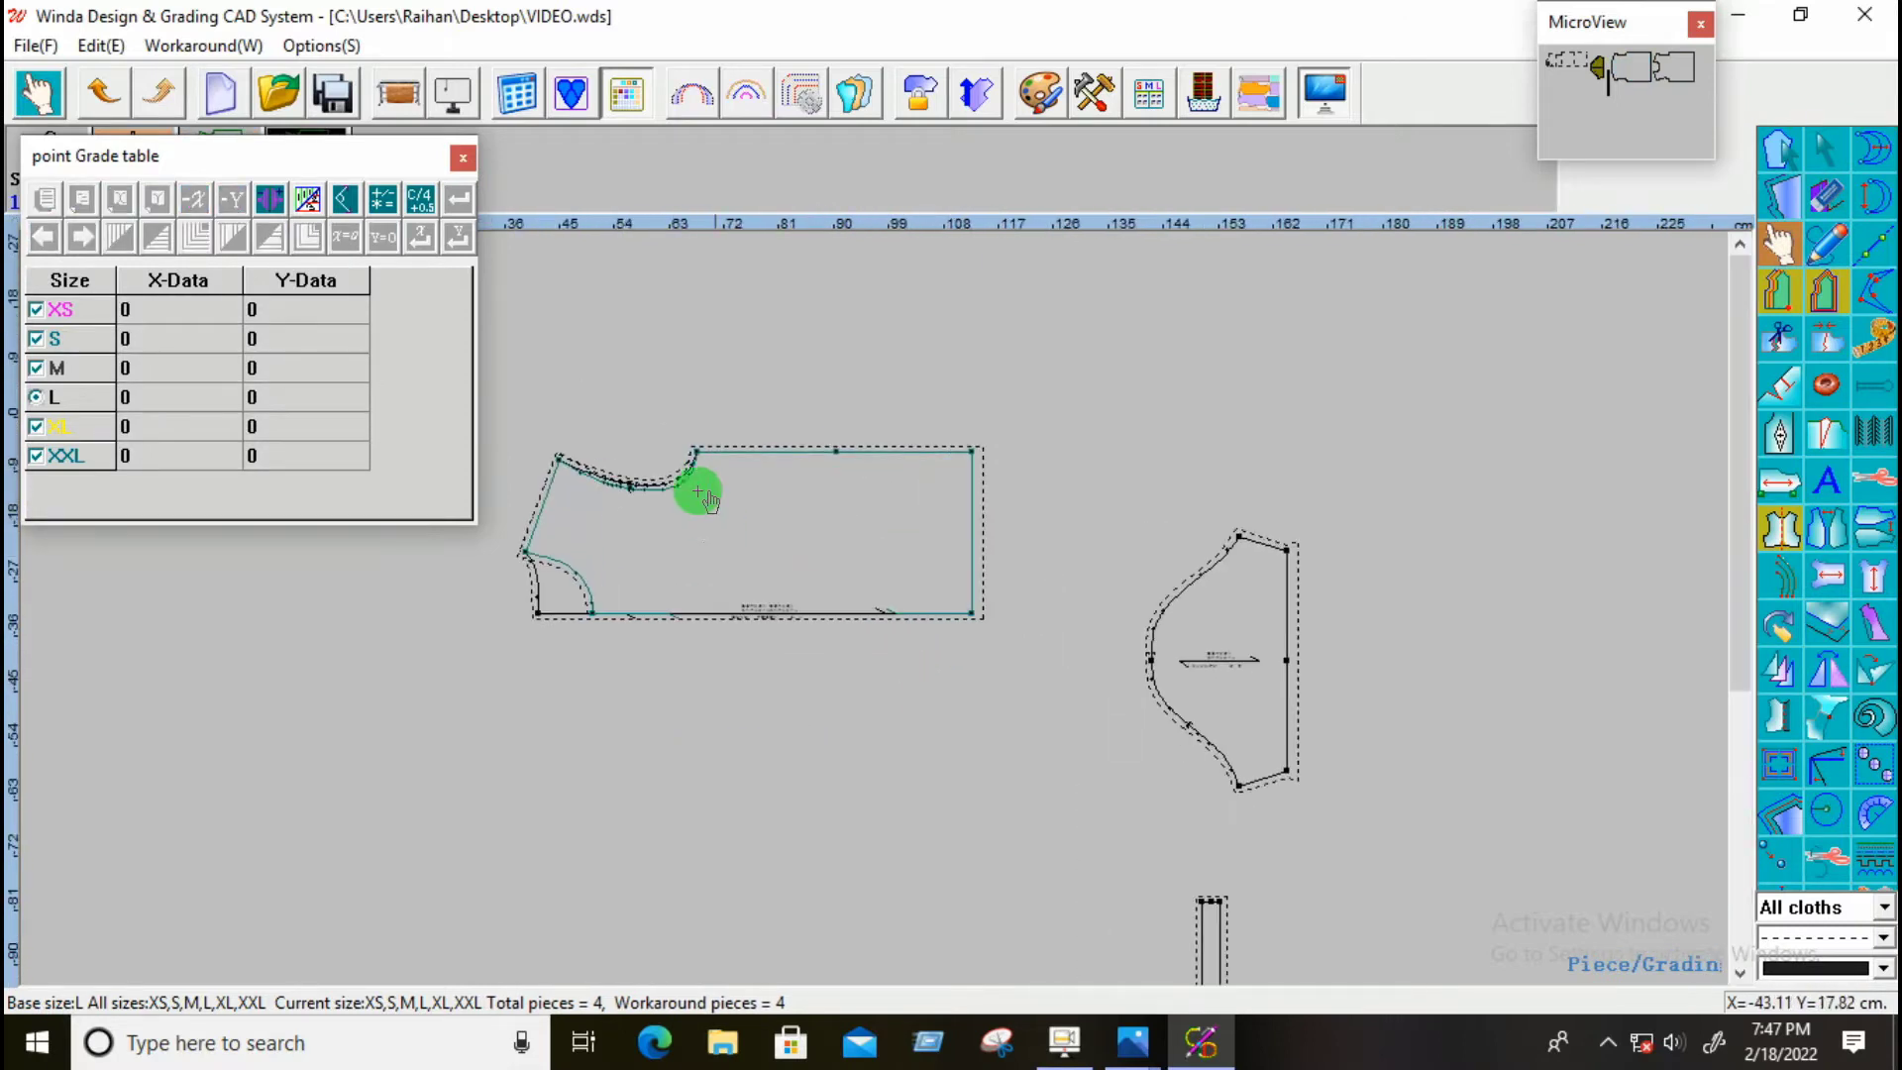
scroll(663, 520, "up", 2)
right_click(785, 595)
left_click(793, 602)
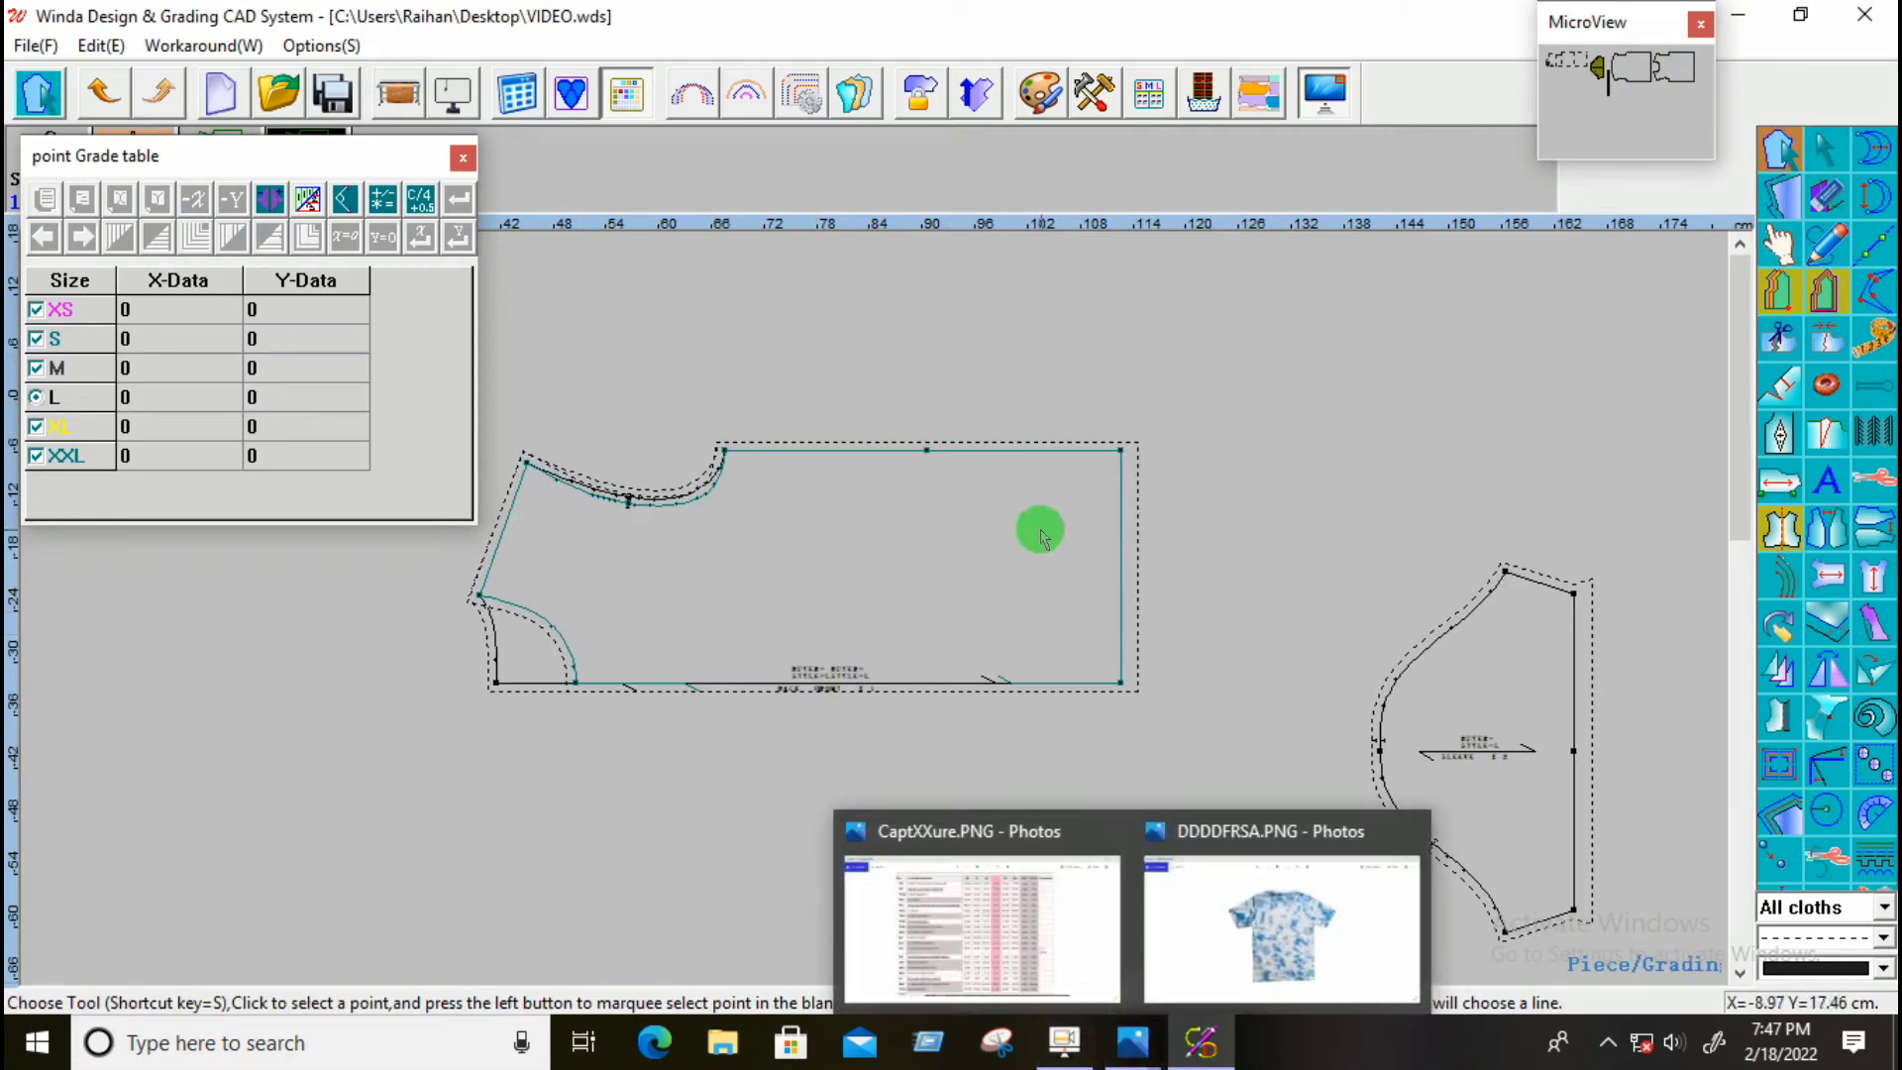
left_click_drag(1058, 355, 1159, 747)
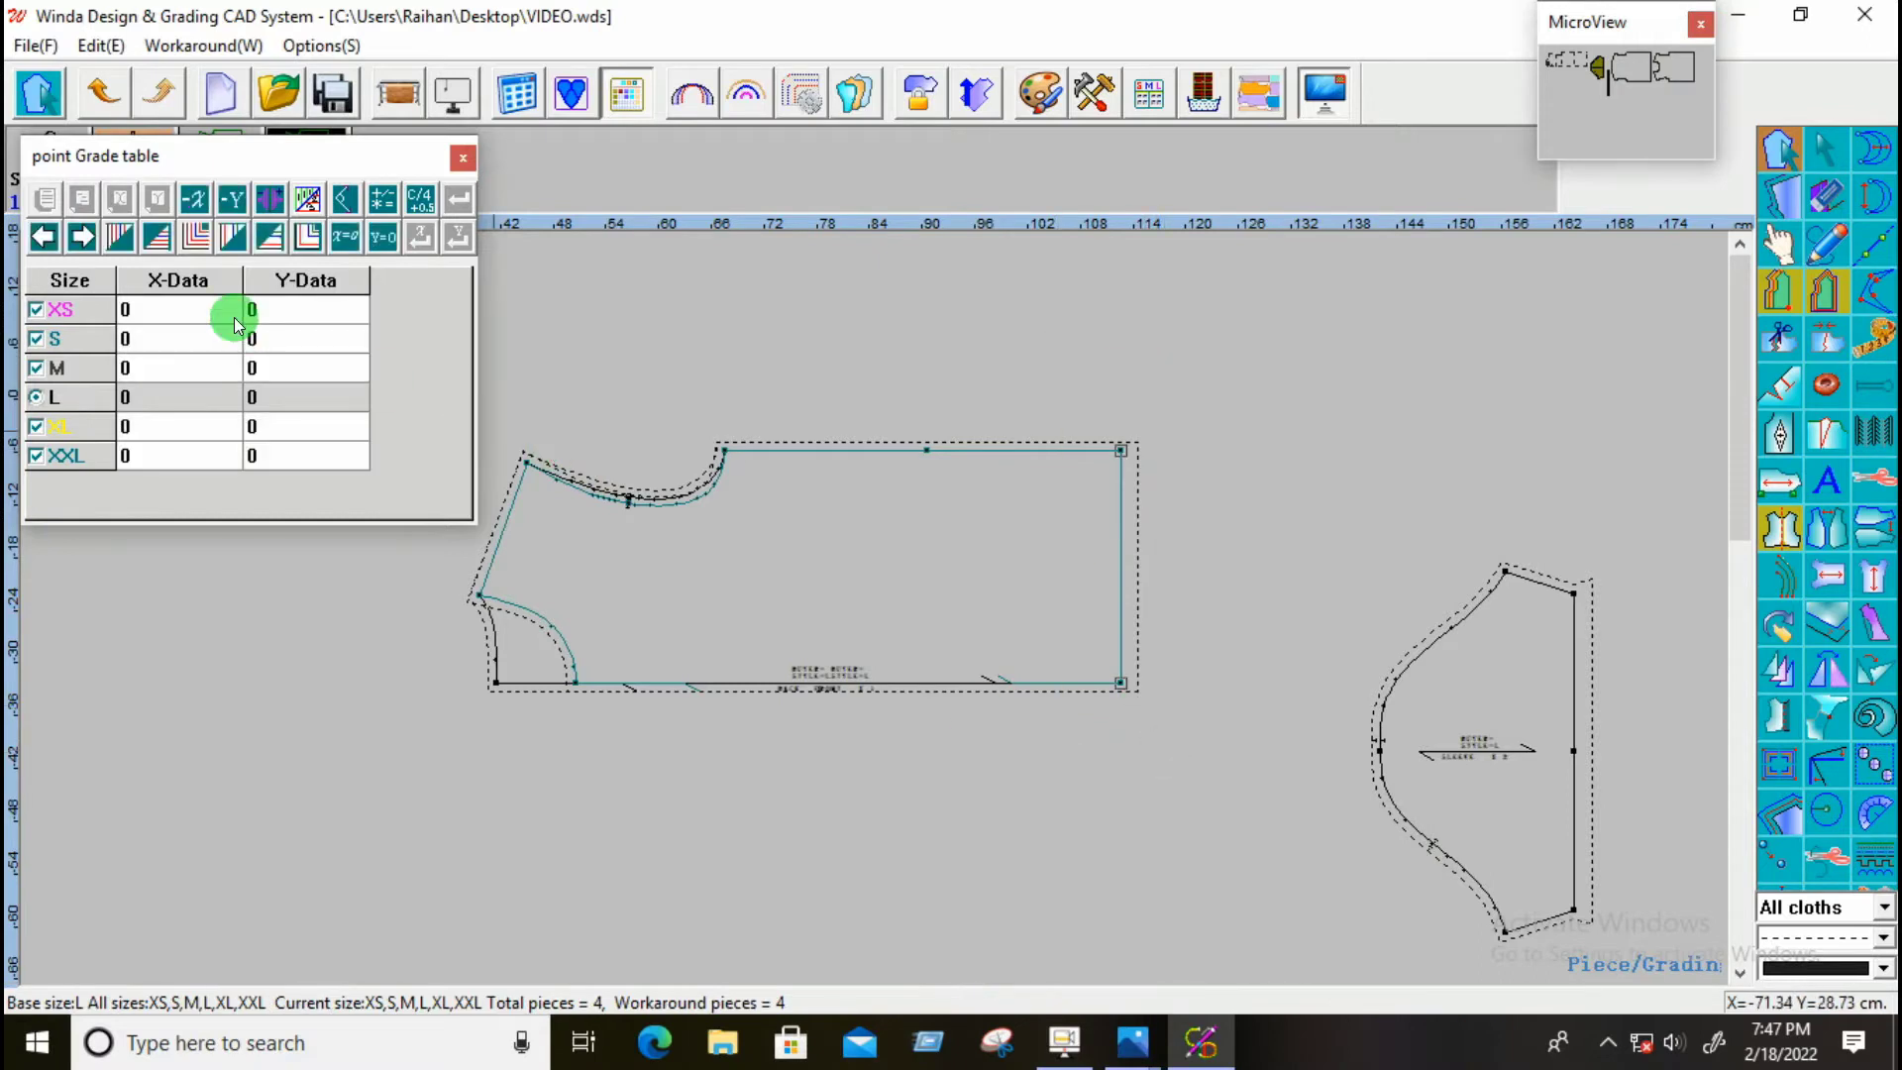
left_click(204, 308)
type("-2")
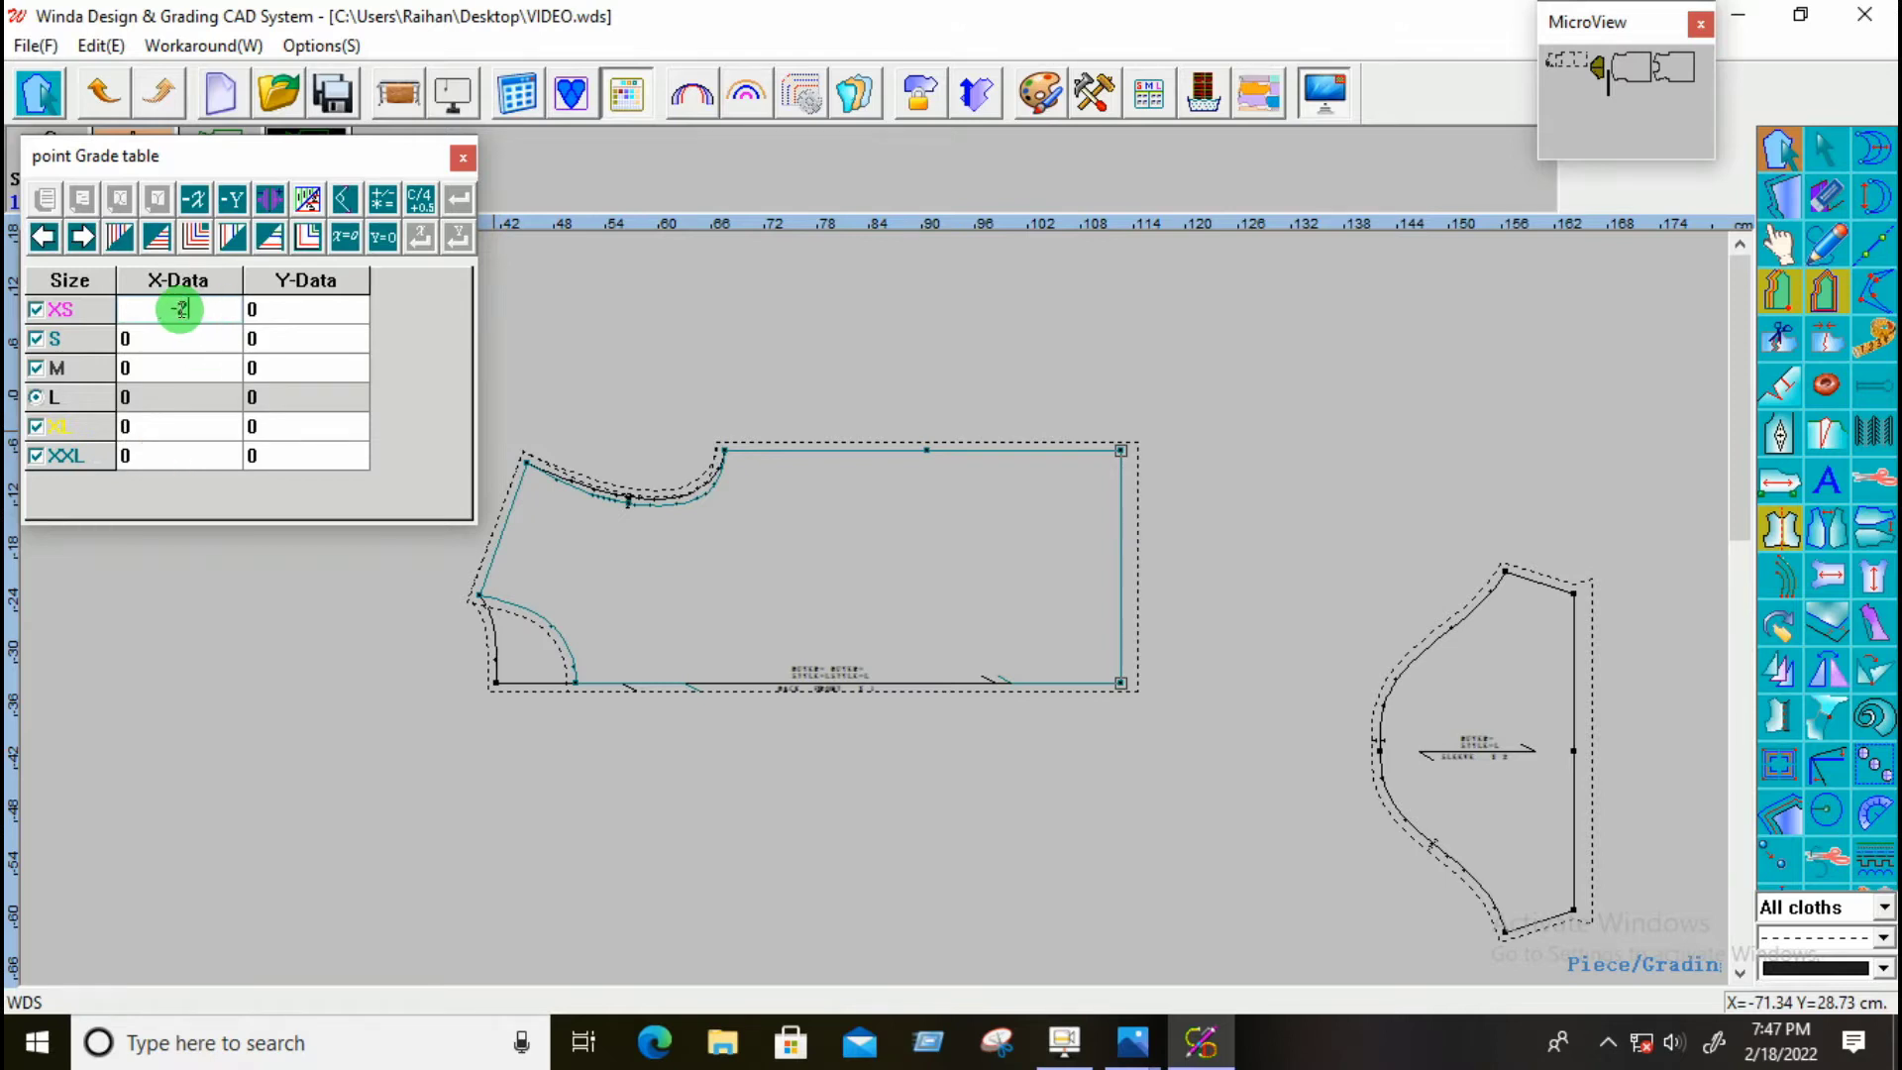
left_click_drag(203, 310, 201, 488)
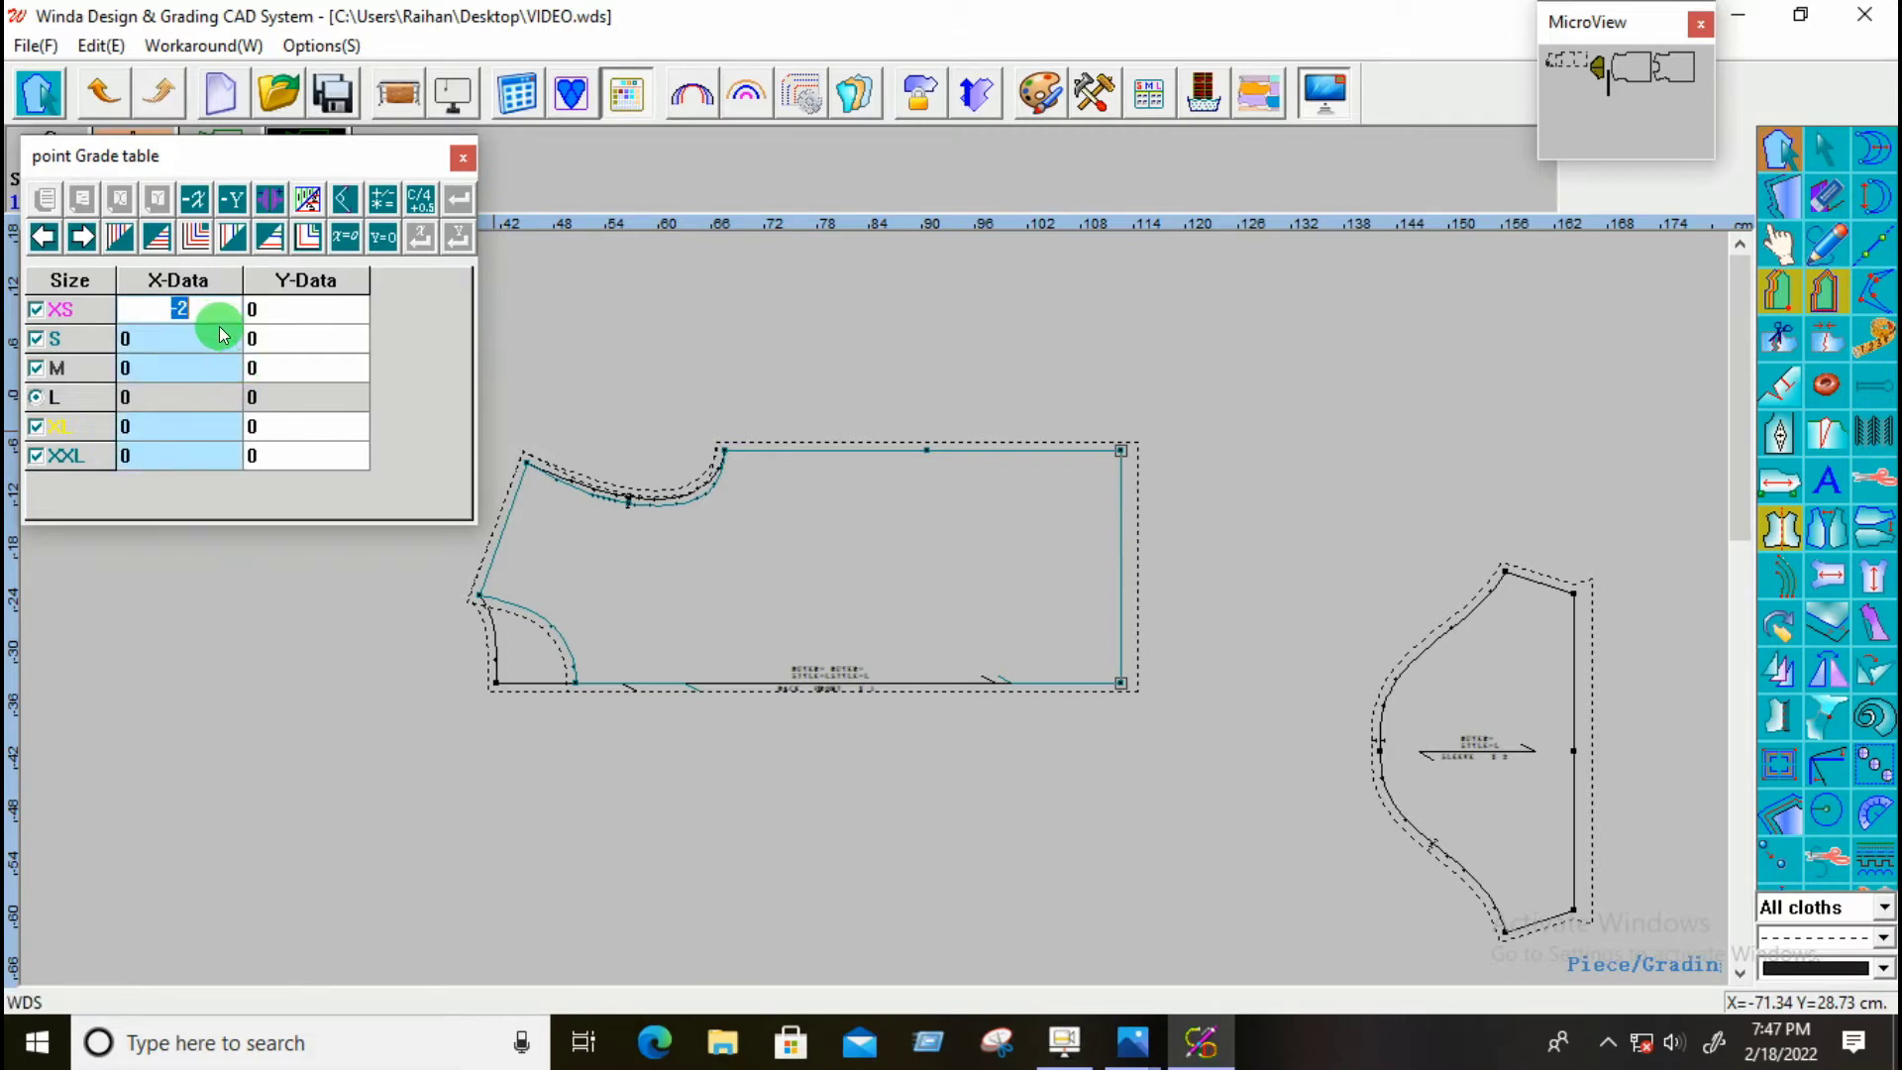
left_click(119, 240)
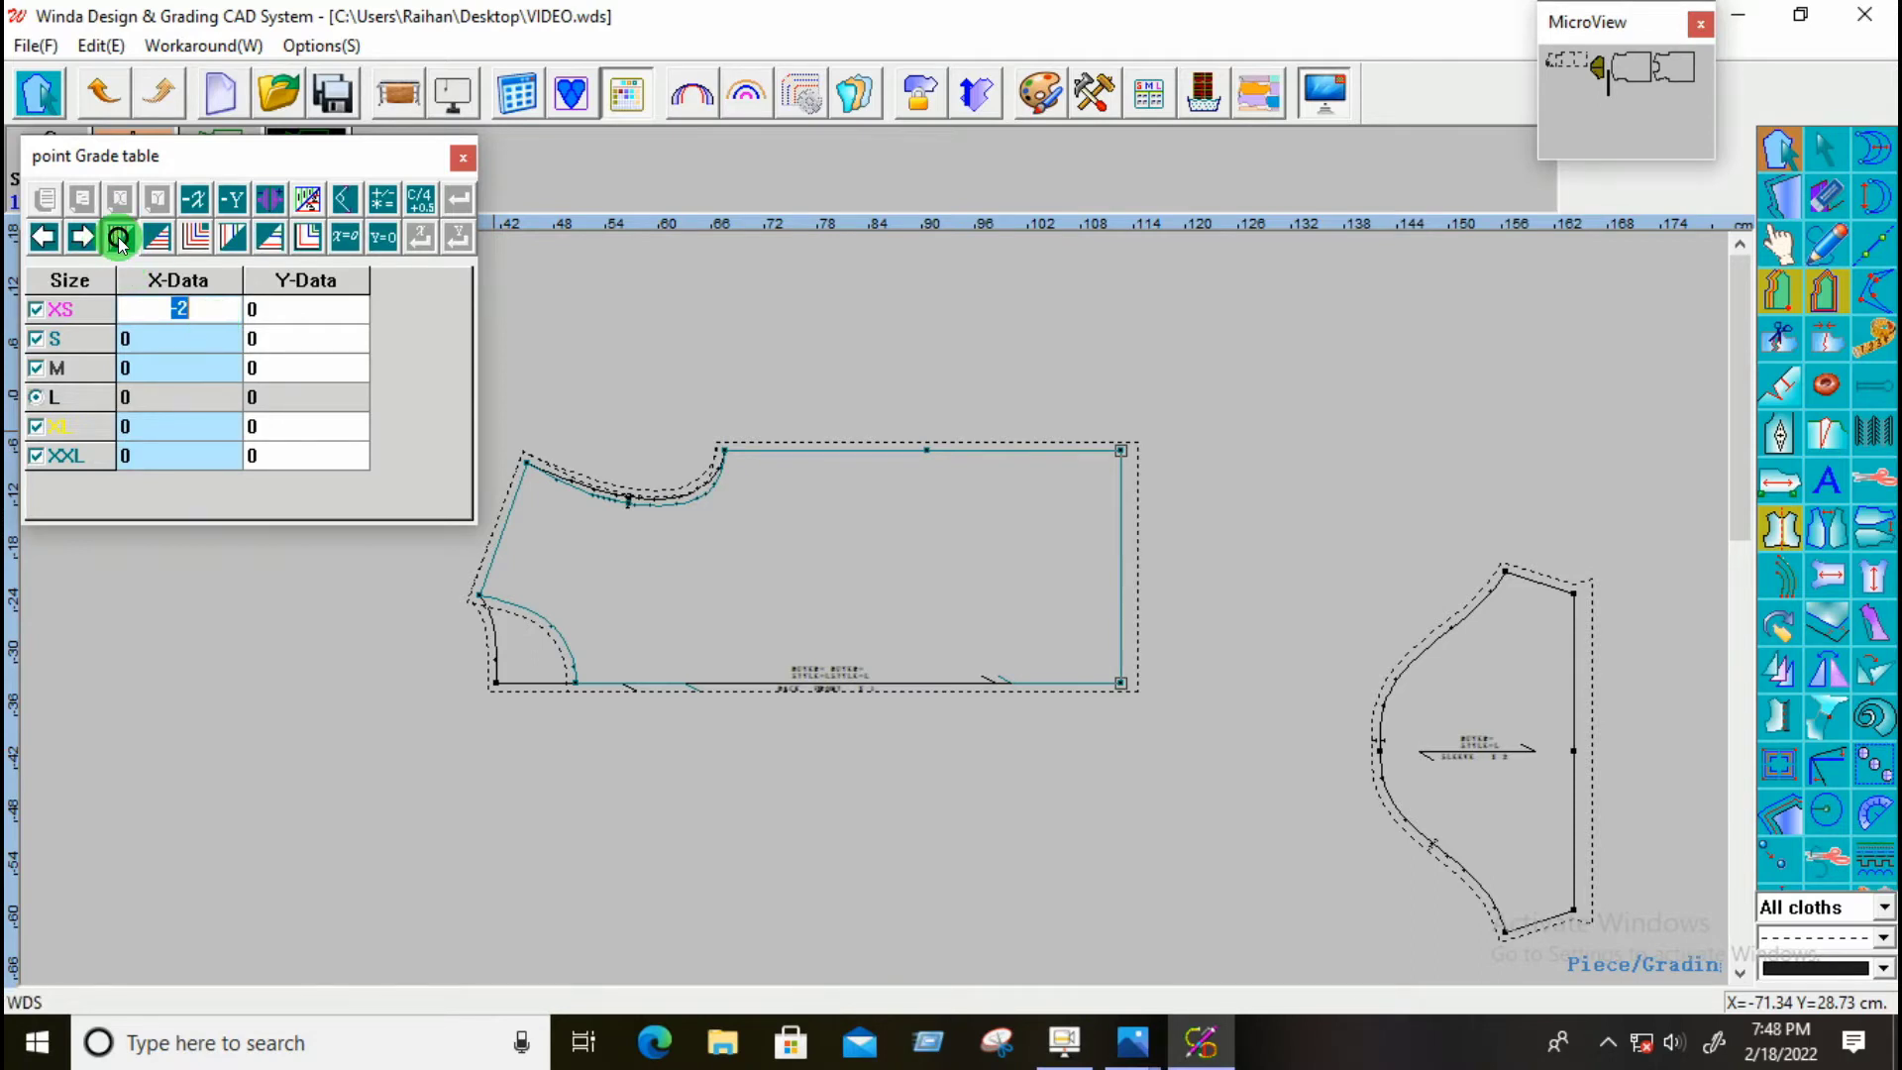
left_click(828, 571)
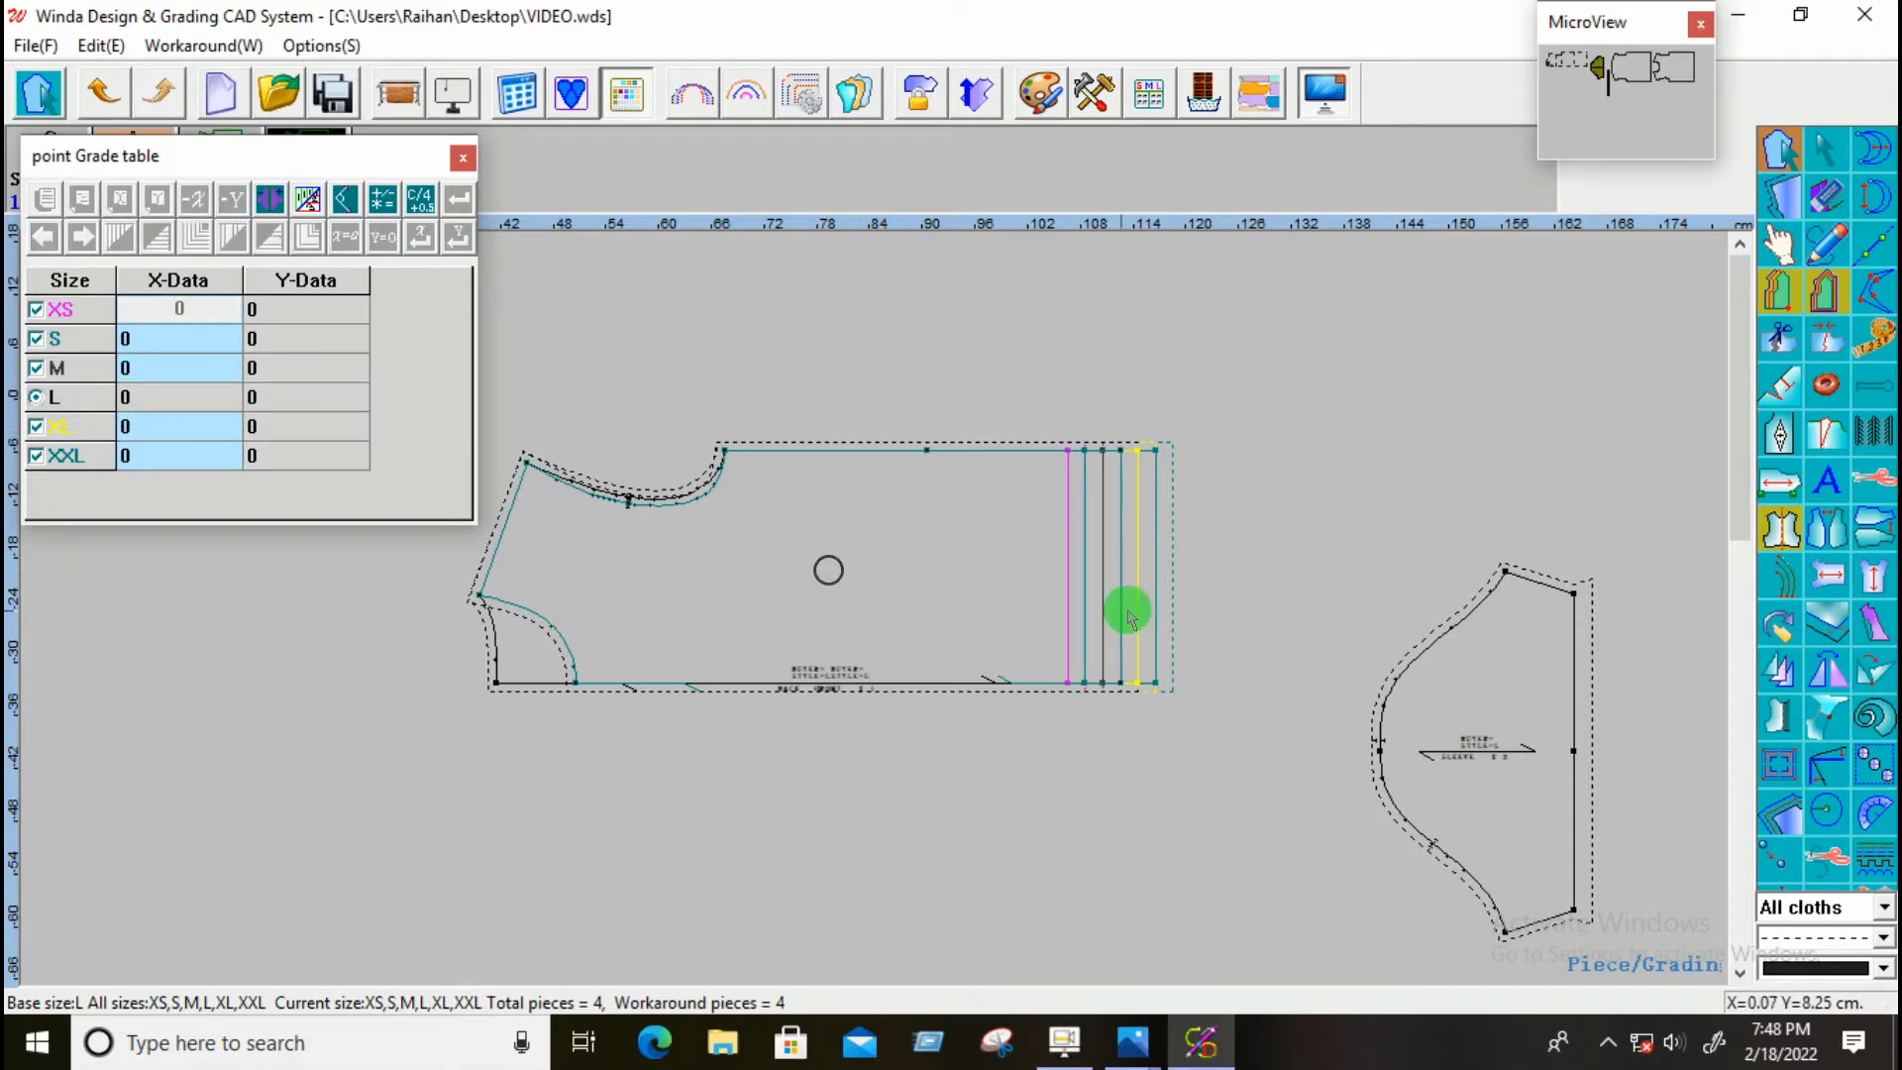
scroll(1129, 614, "up", 5)
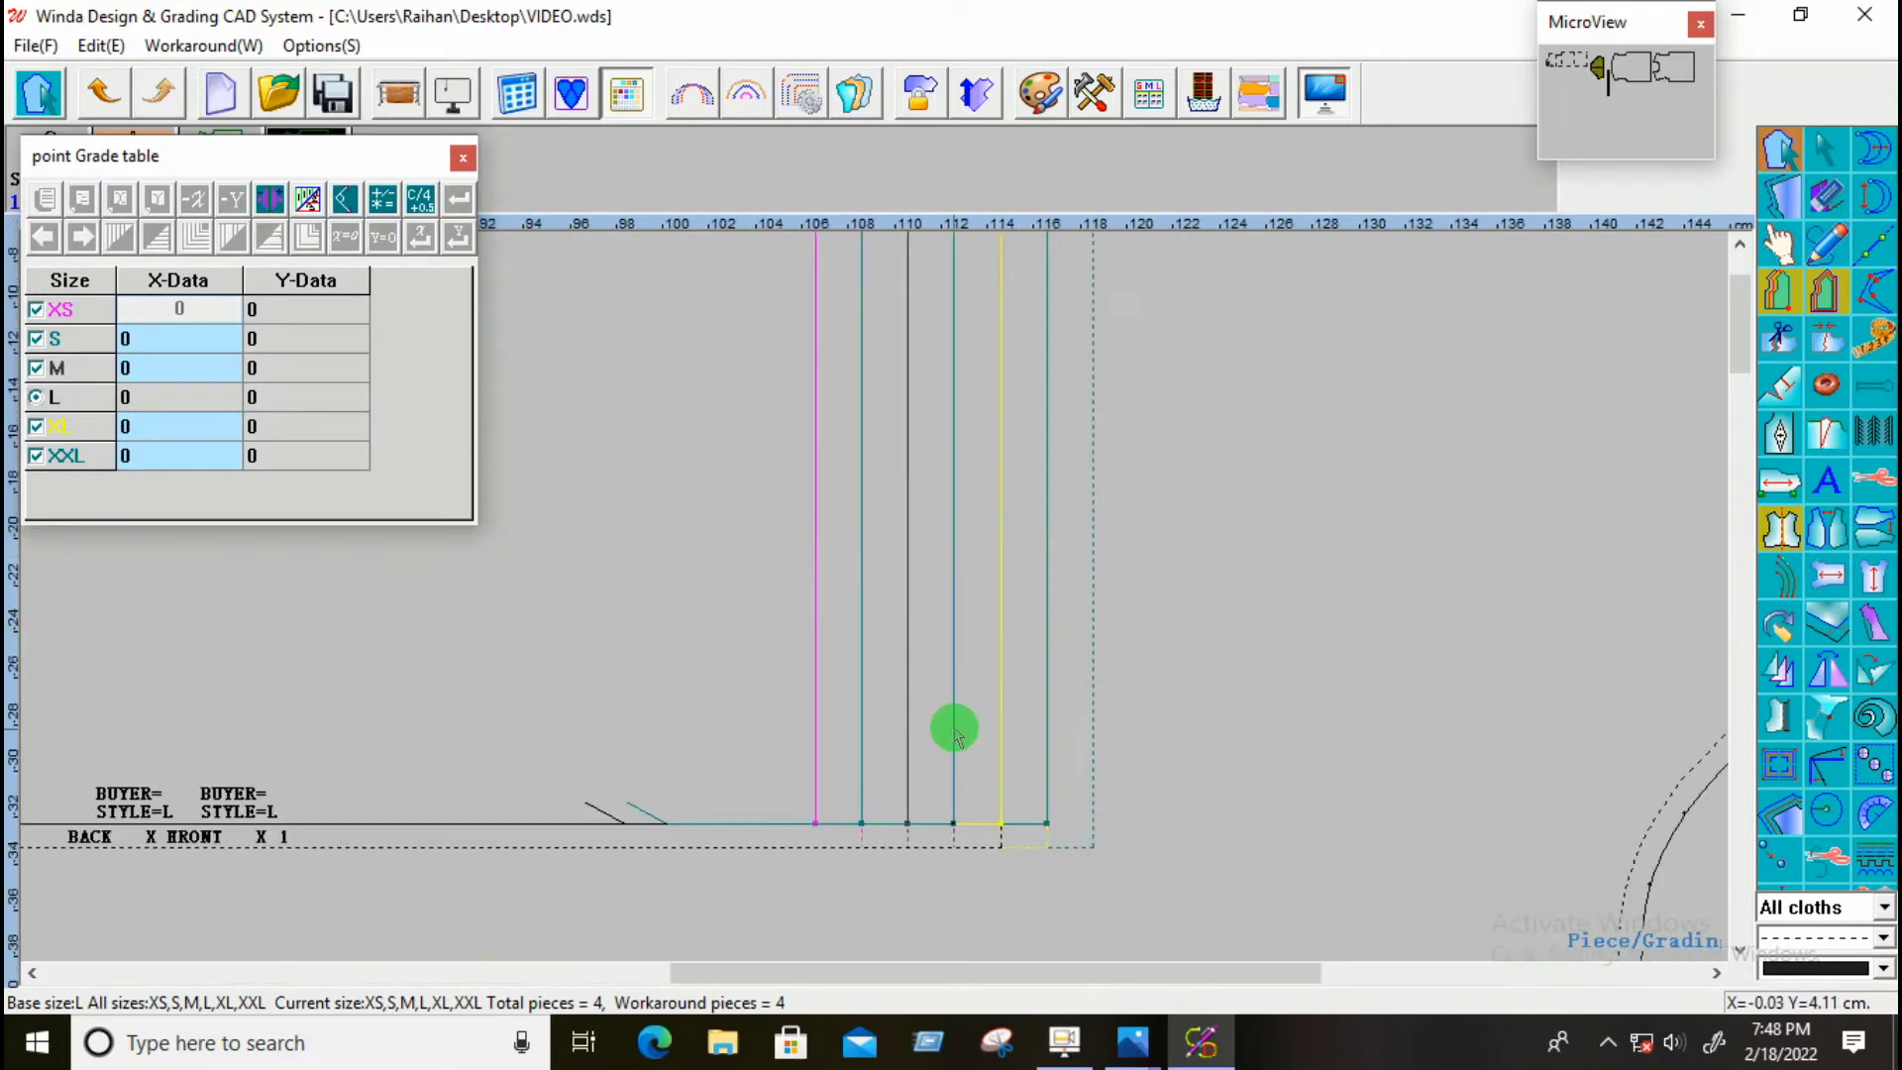
Step: Check the grade values of the hem points on the overlaid front and back pieces
left_click_drag(1232, 752, 786, 871)
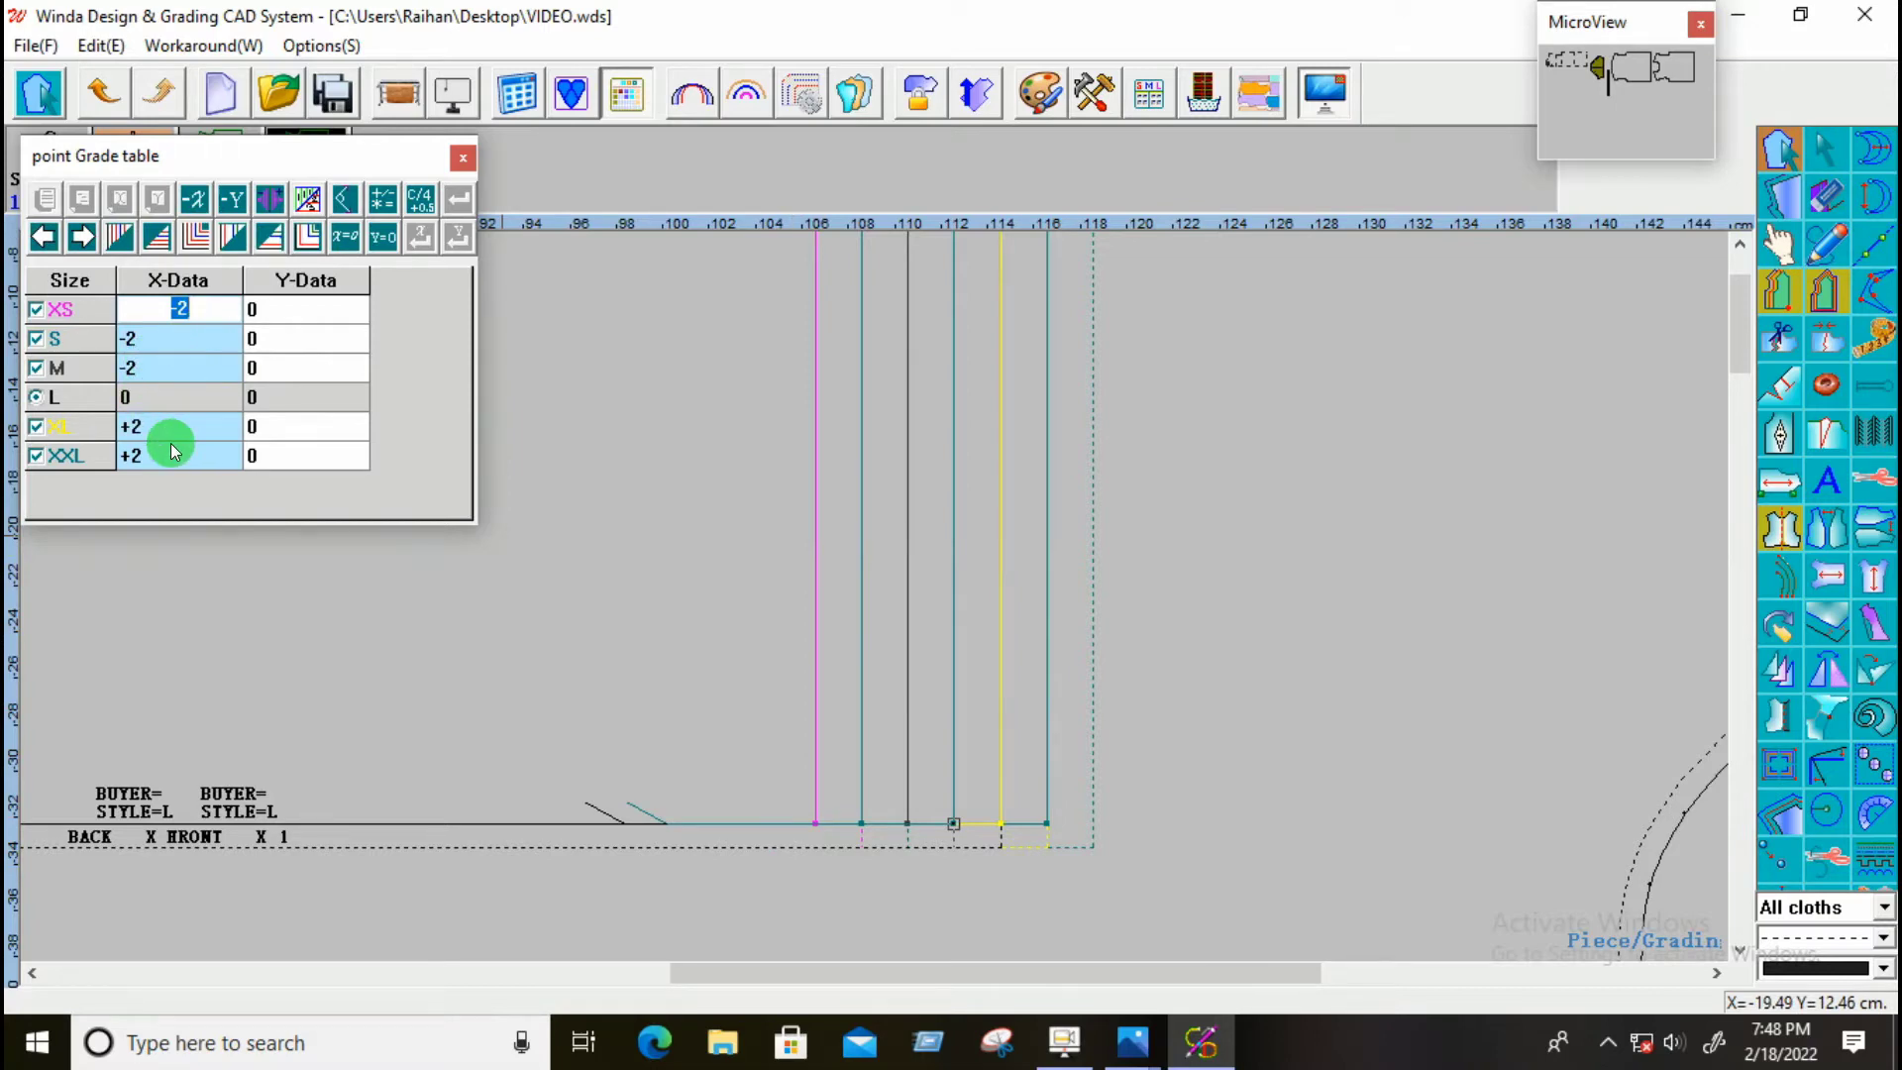
left_click(966, 685)
scroll(1041, 686, "down", 2)
scroll(1042, 686, "down", 3)
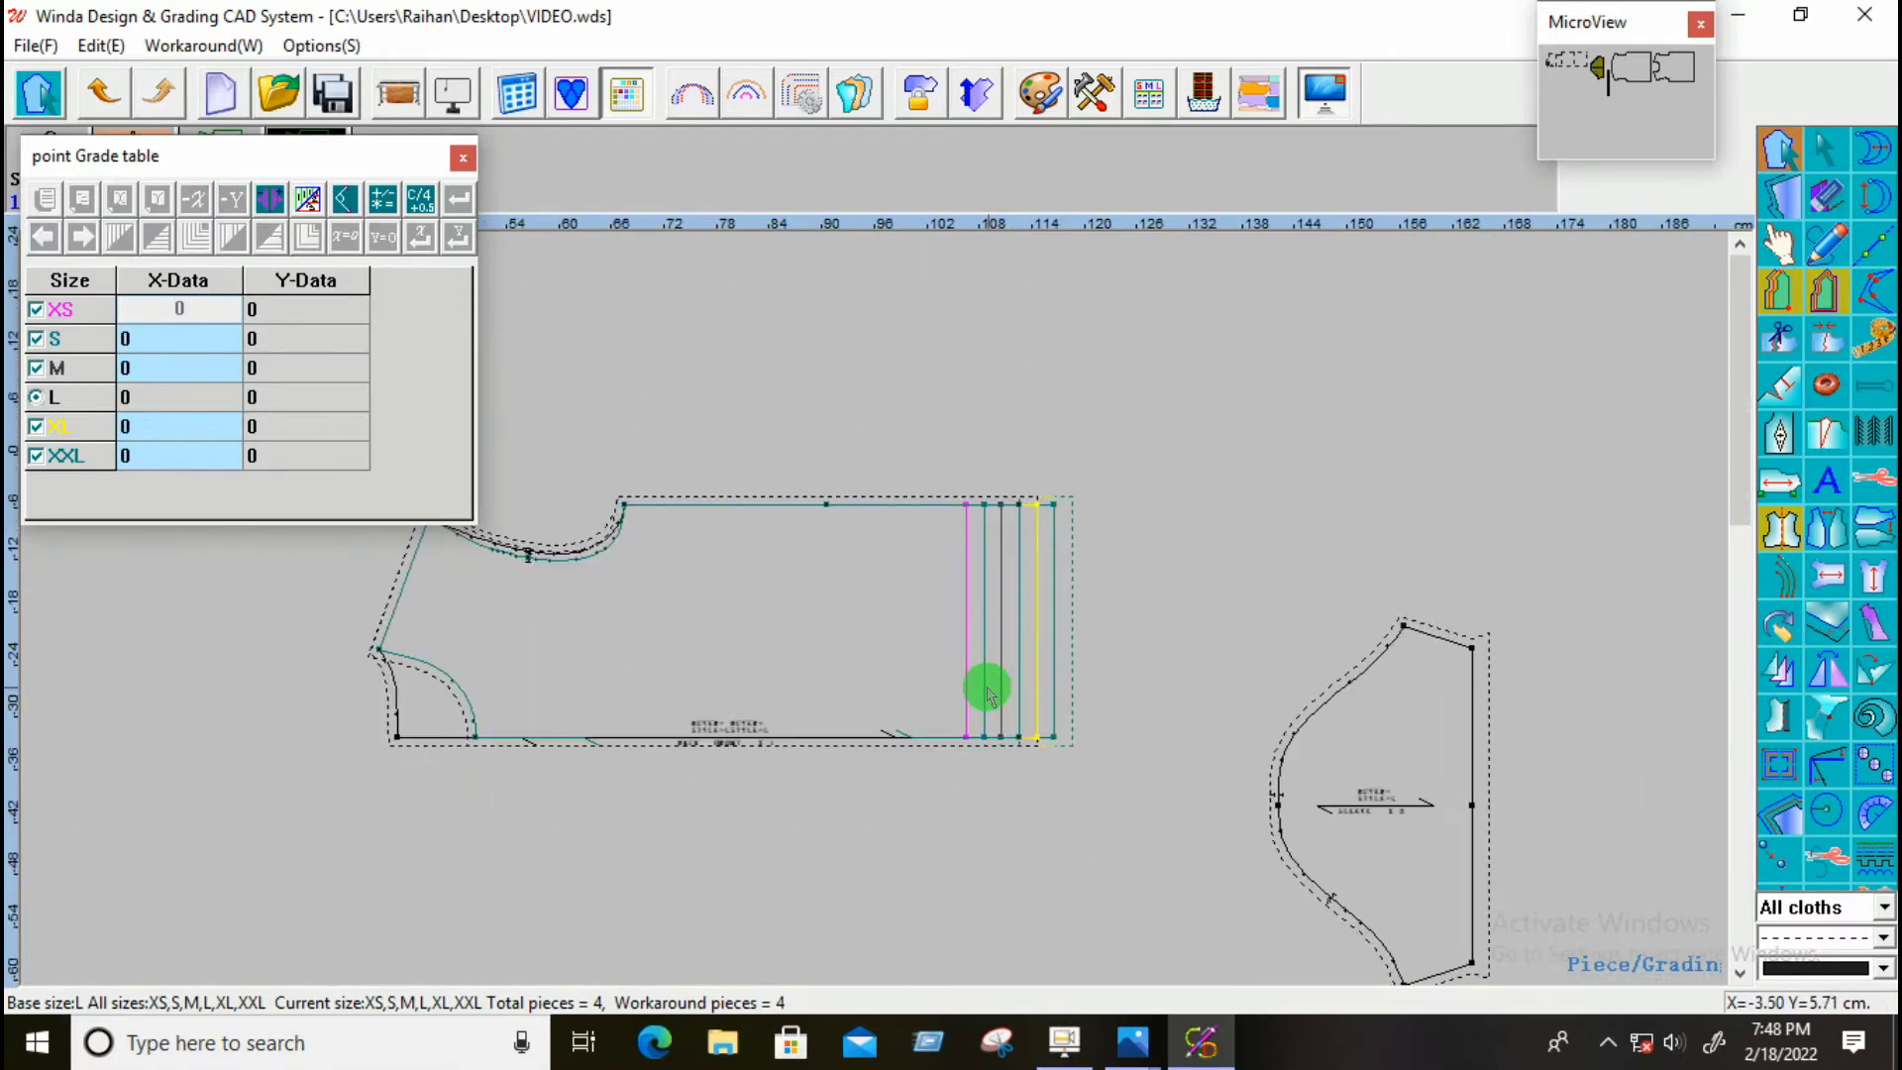
Step: Consult the chart's front and back breadth rows and grade both armhole notch points with an XS Y value of -1, equal across all sizes
mouse_move(1132, 1040)
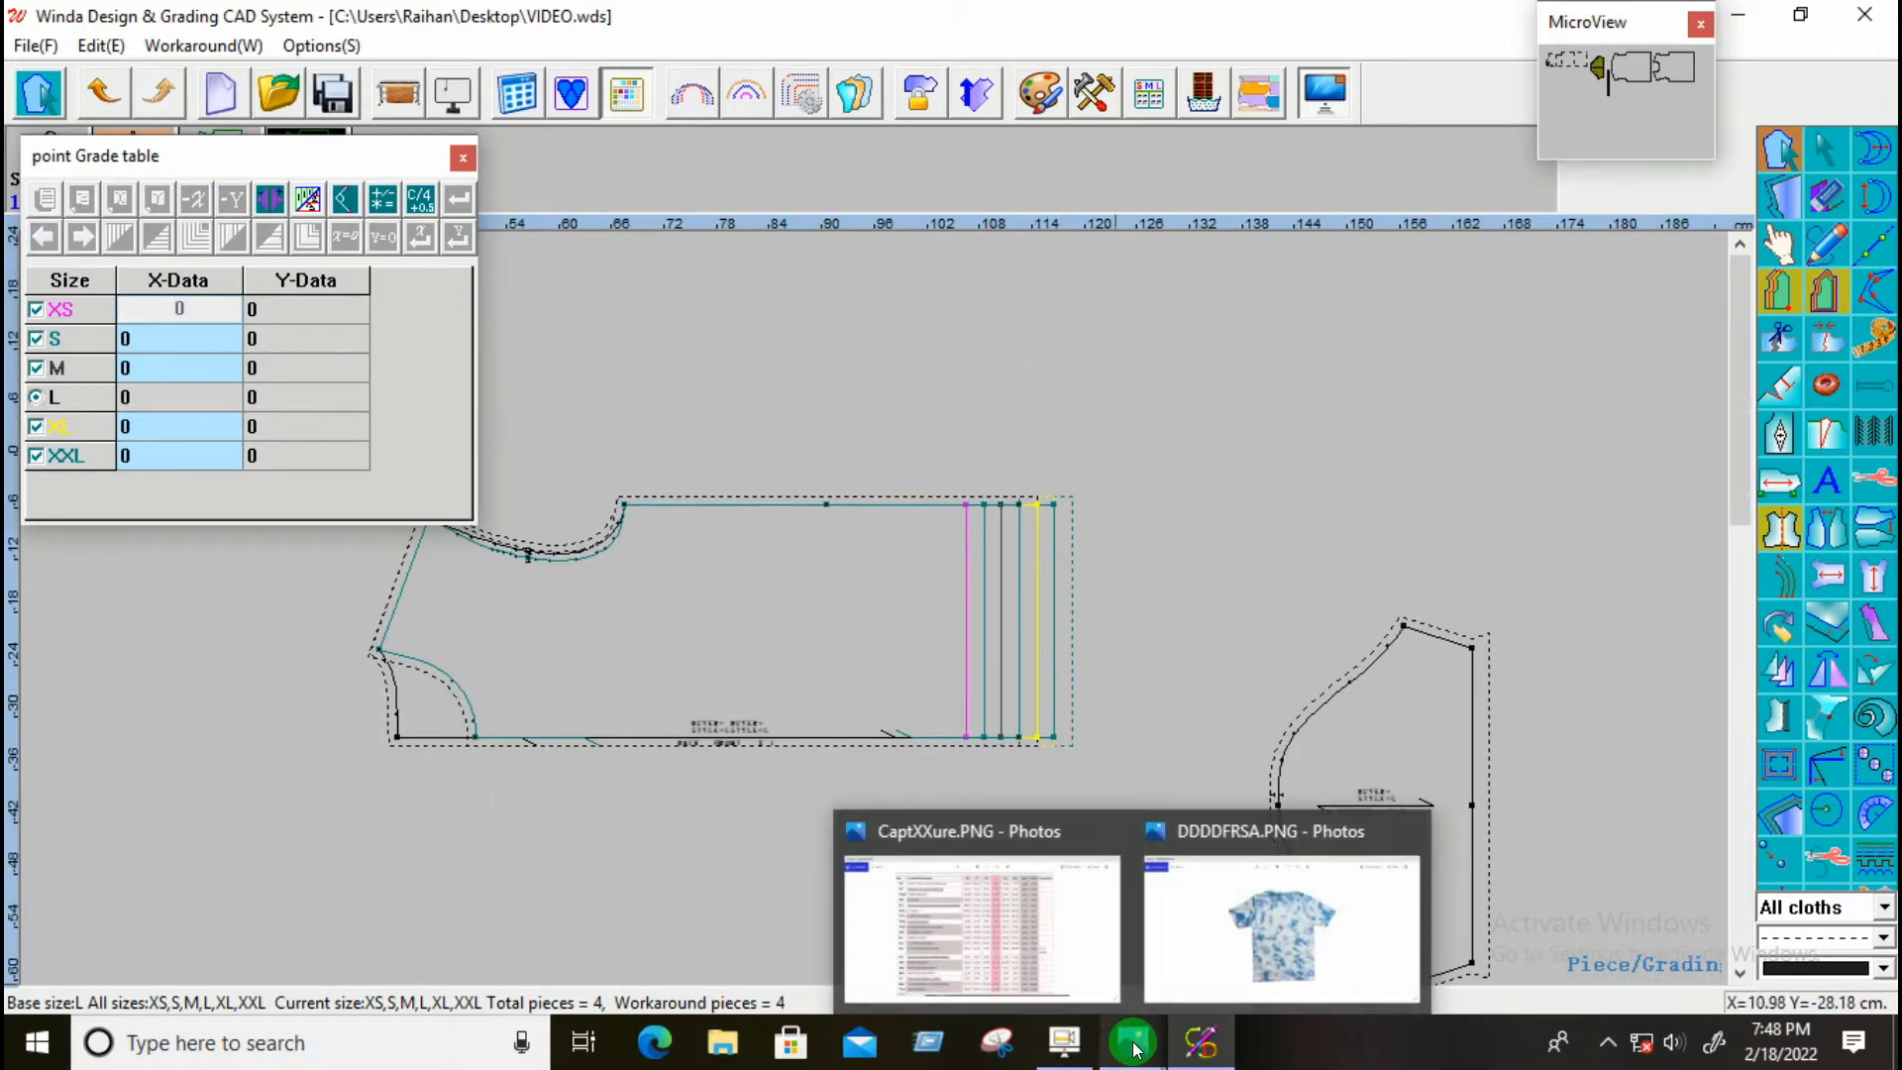
left_click(1013, 931)
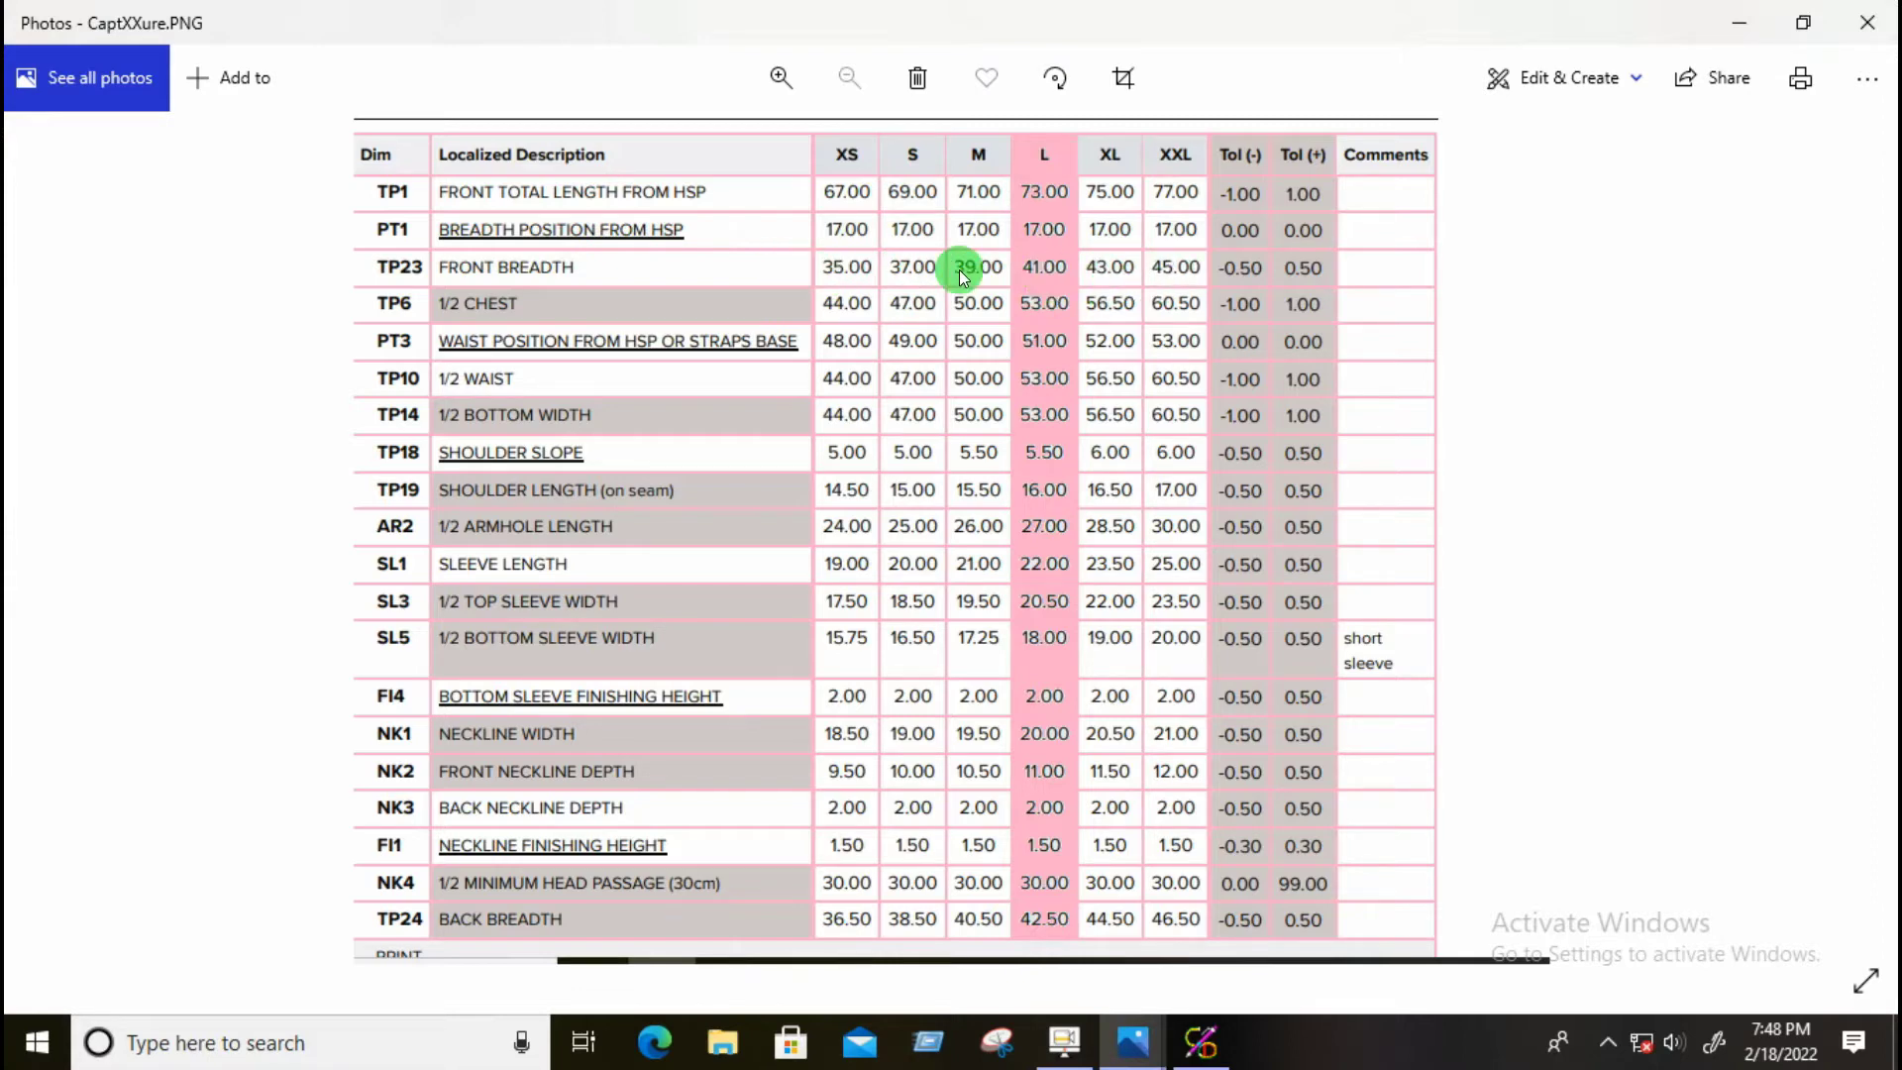
left_click(1200, 1041)
scroll(699, 575, "up", 2)
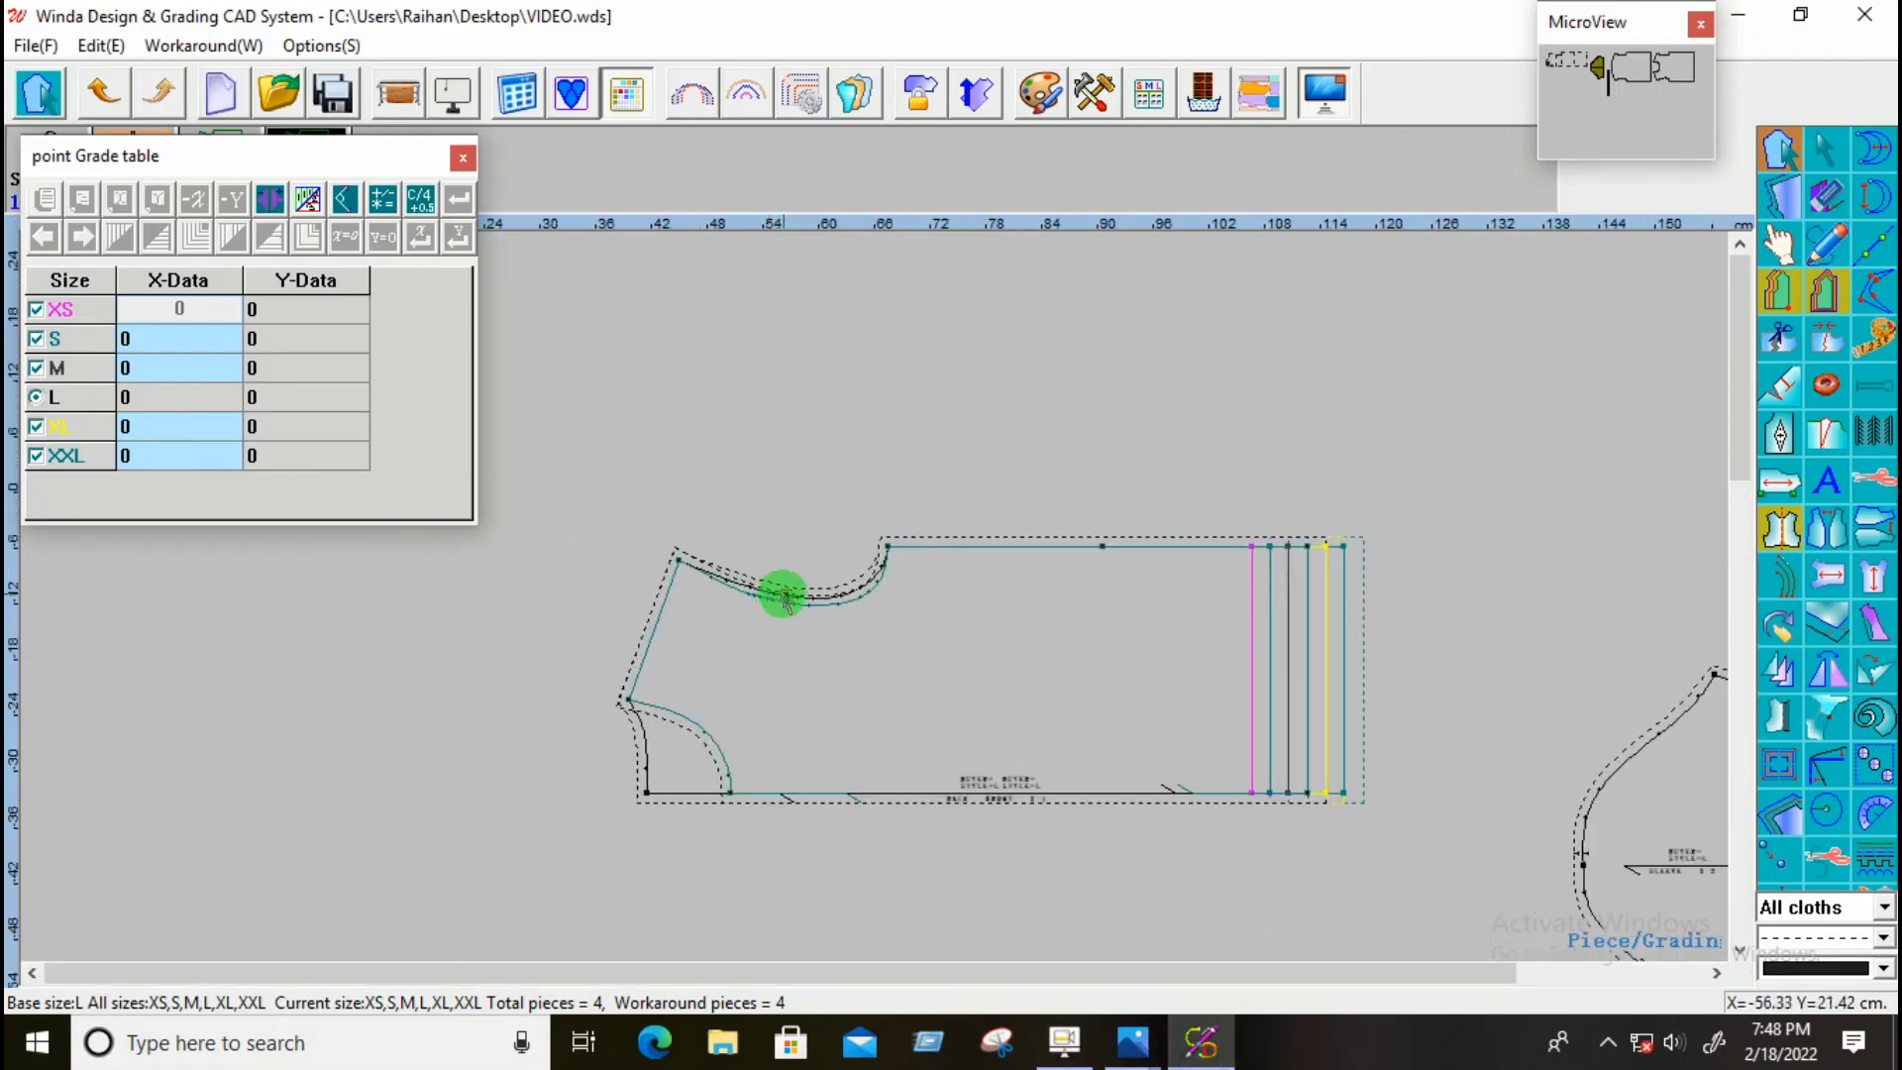
mouse_move(1134, 1050)
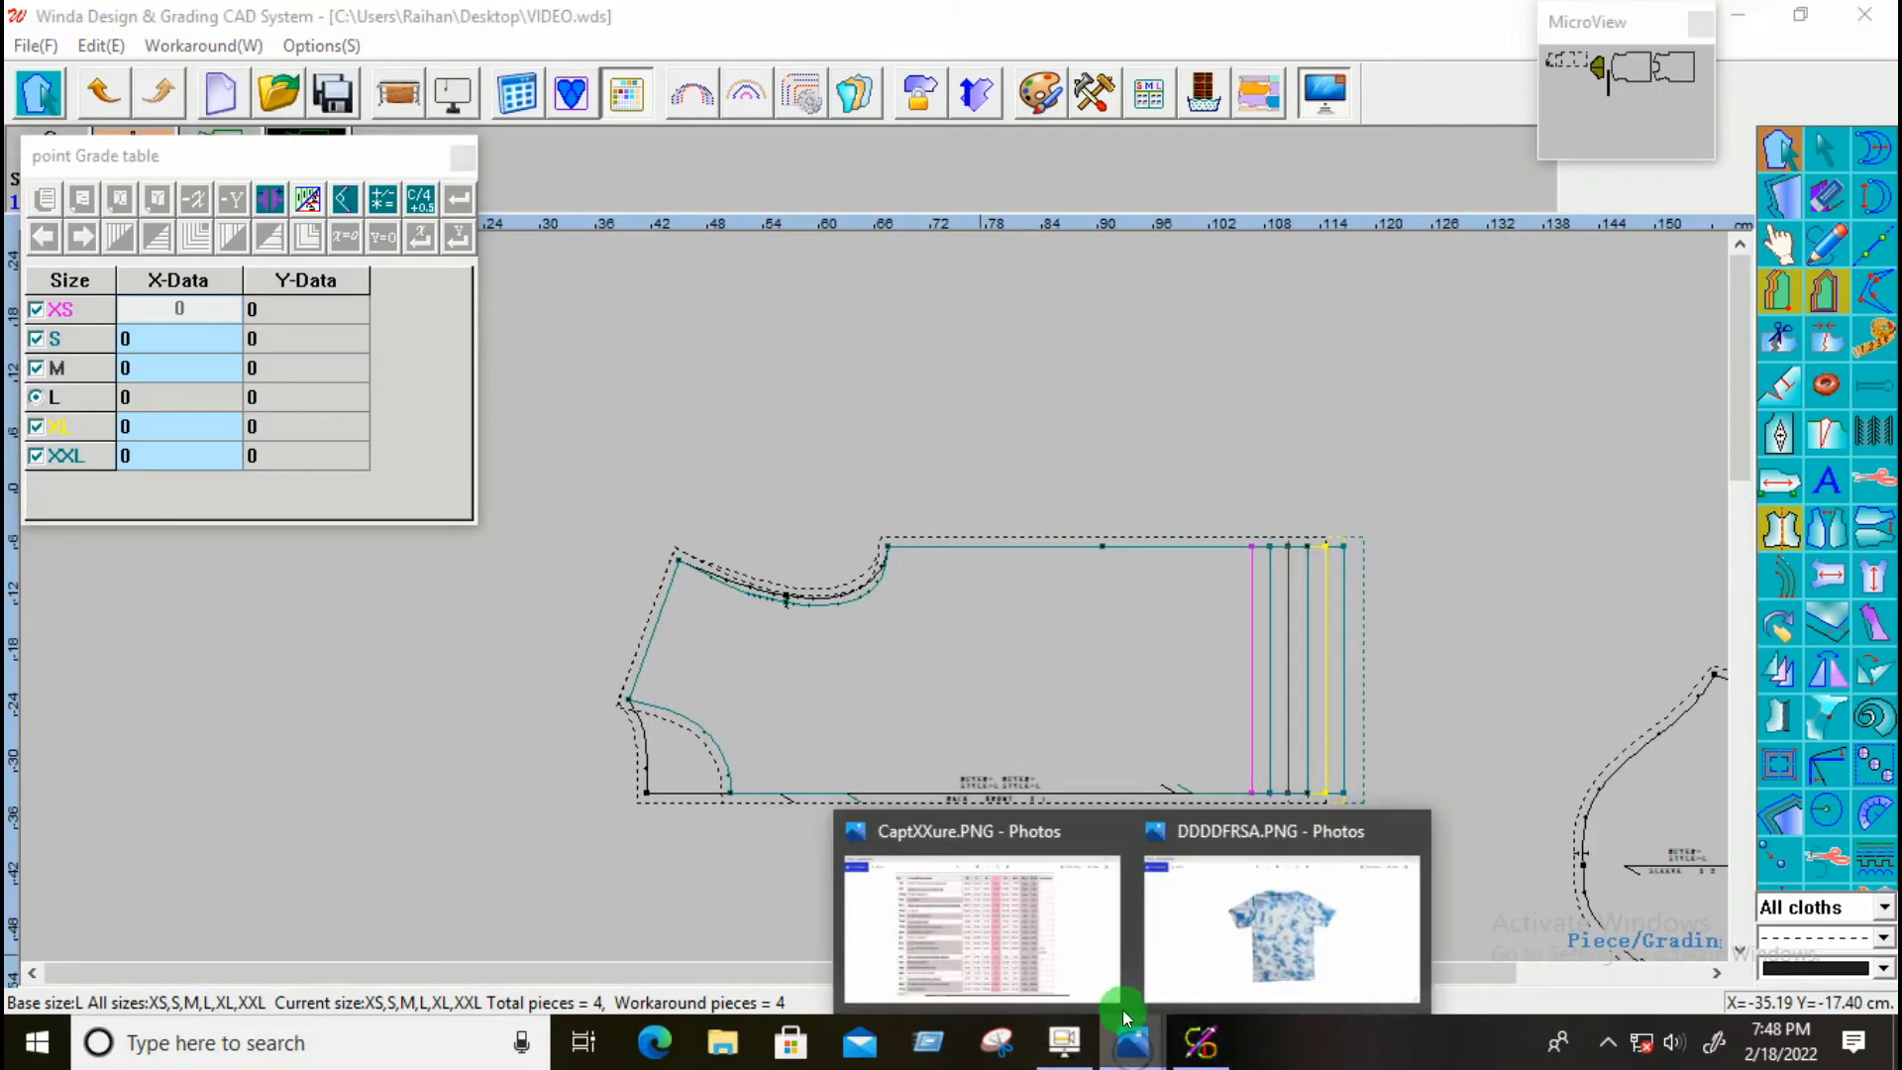
left_click(1044, 957)
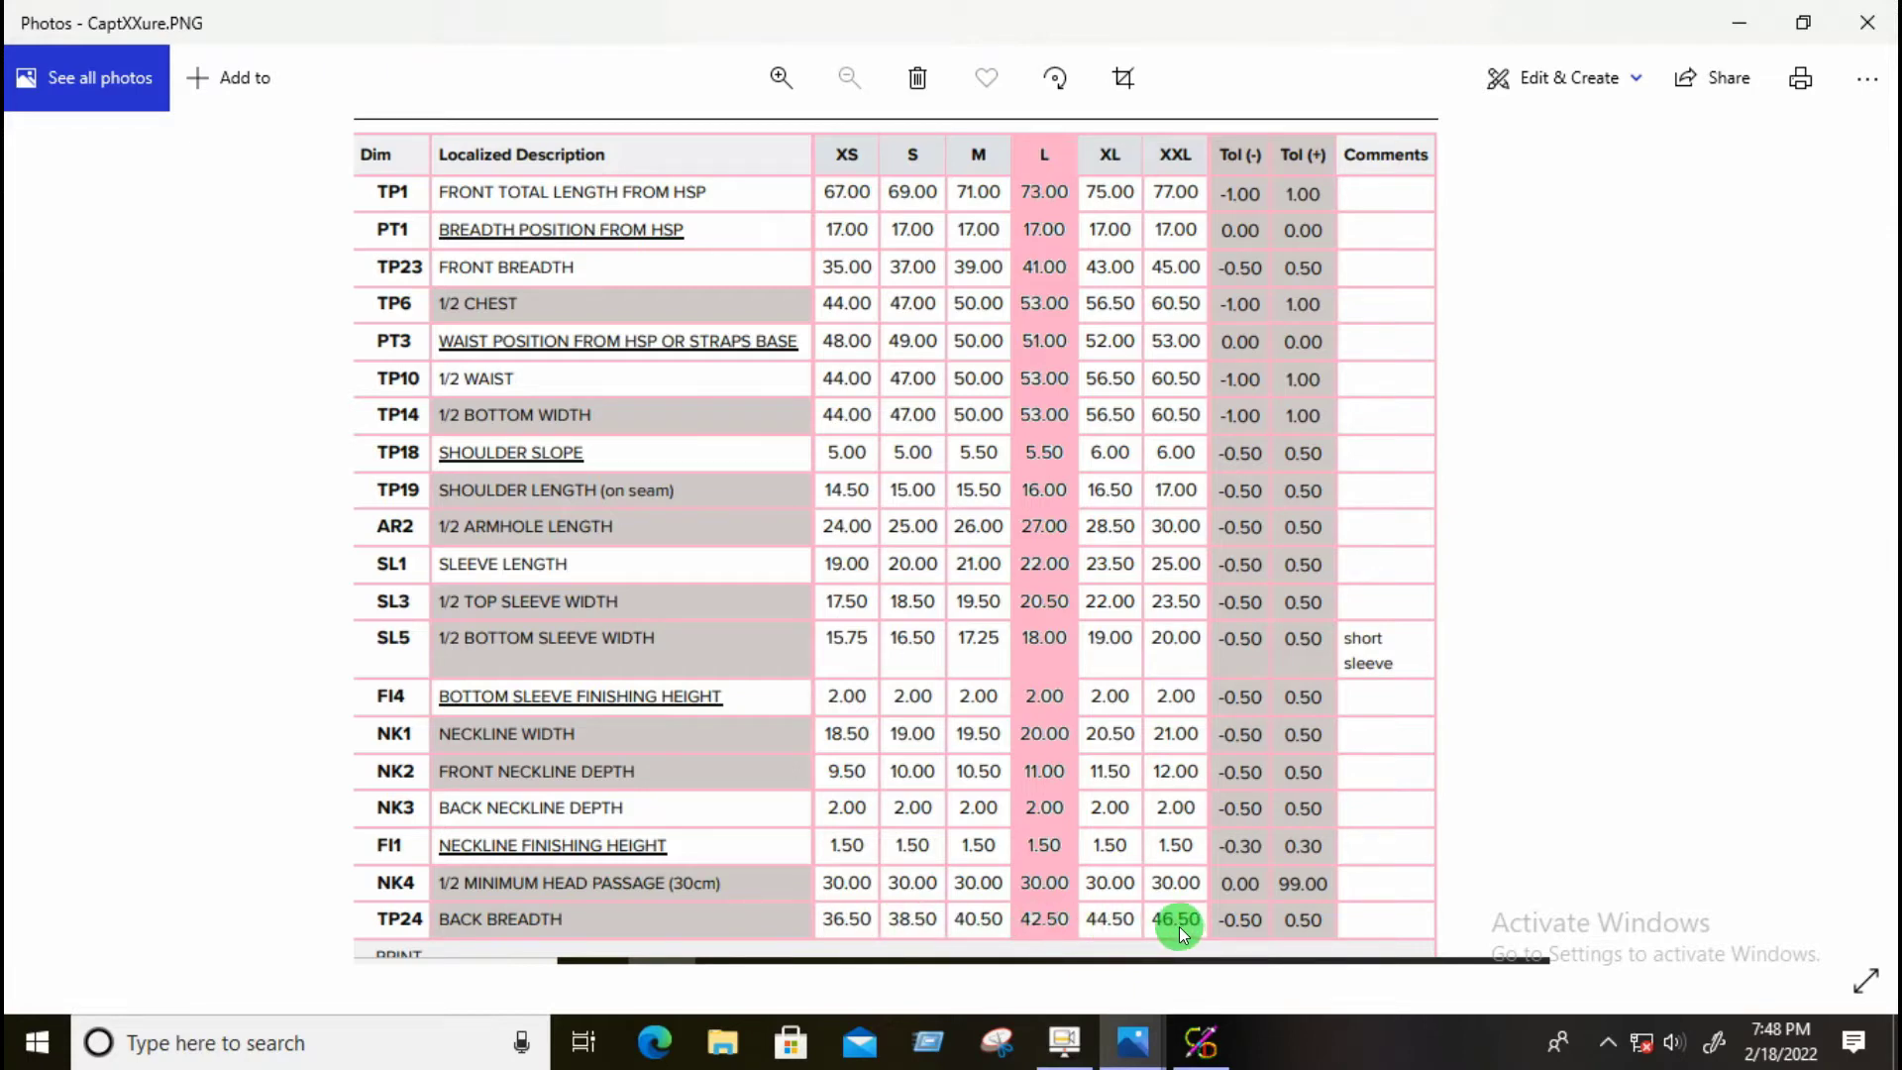
left_click(1222, 1052)
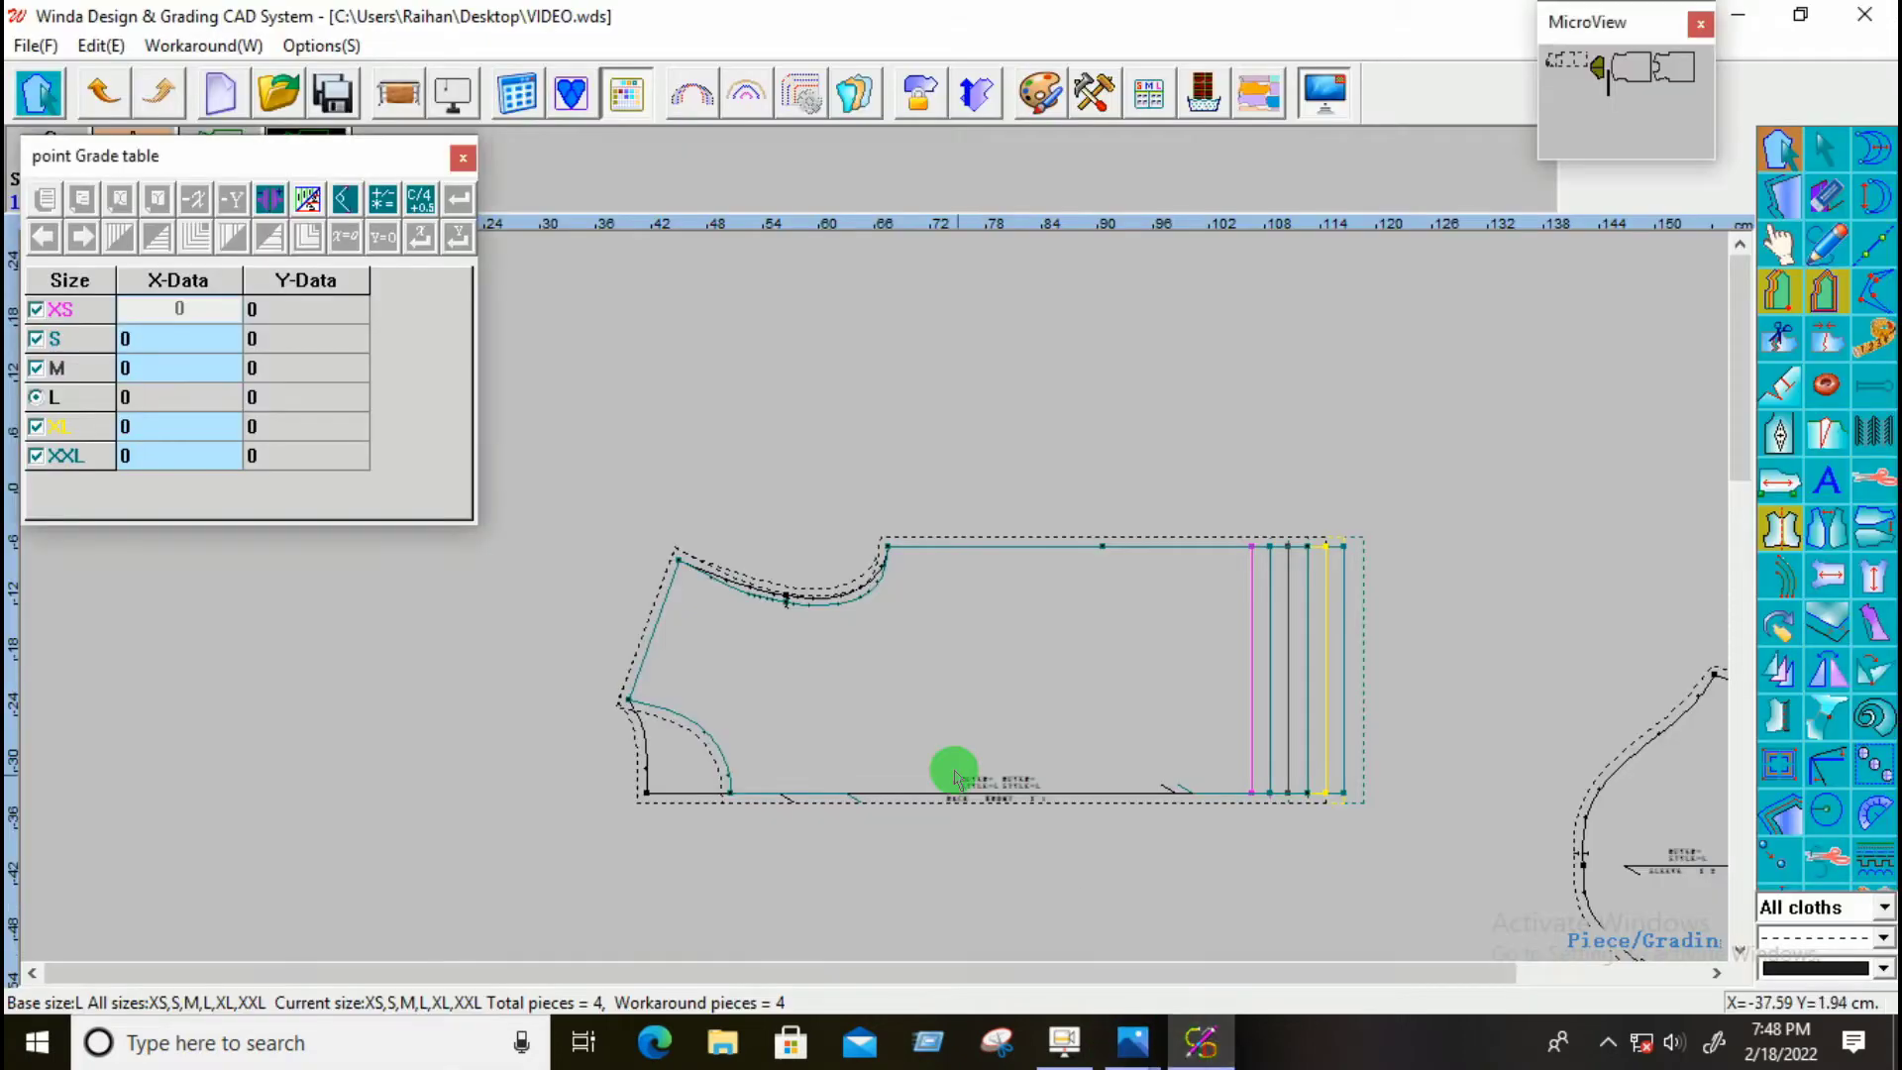
scroll(793, 615, "up", 4)
left_click_drag(672, 462, 849, 734)
left_click(308, 310)
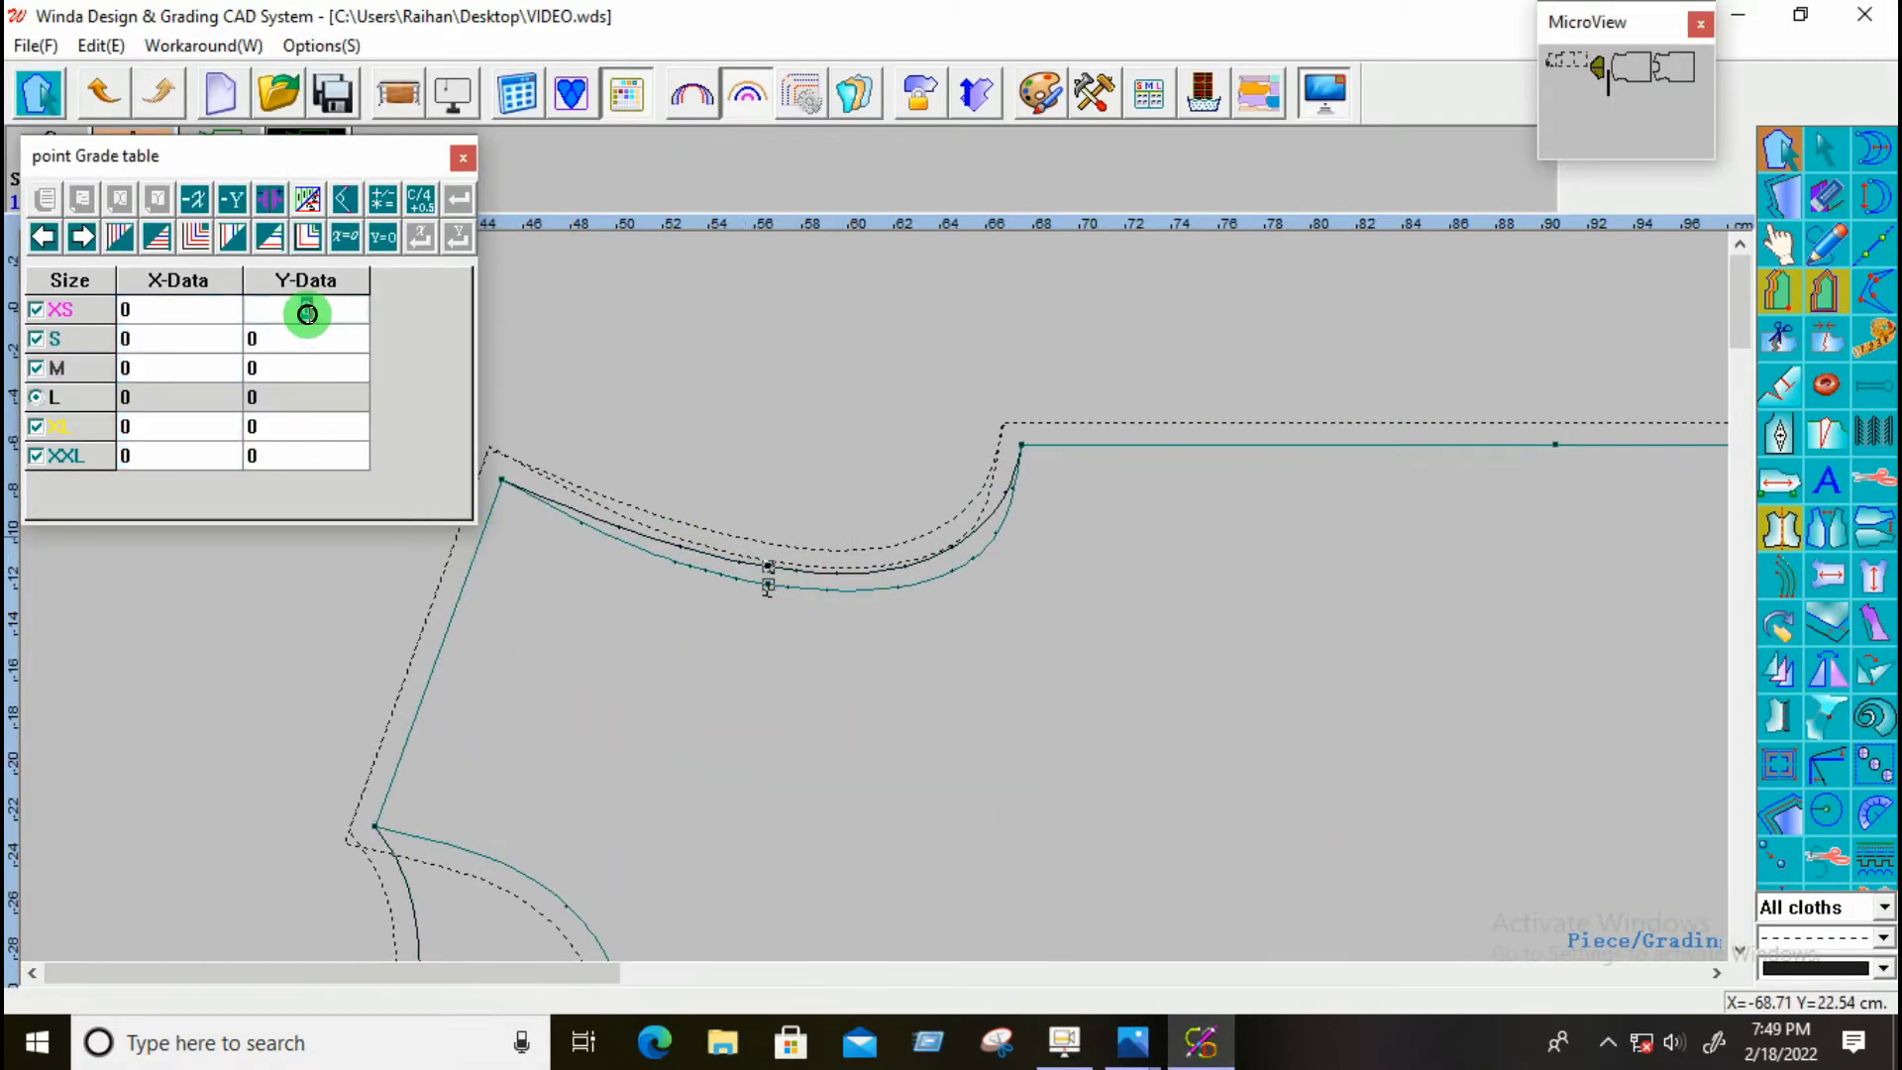
type("-1")
left_click_drag(279, 309, 284, 489)
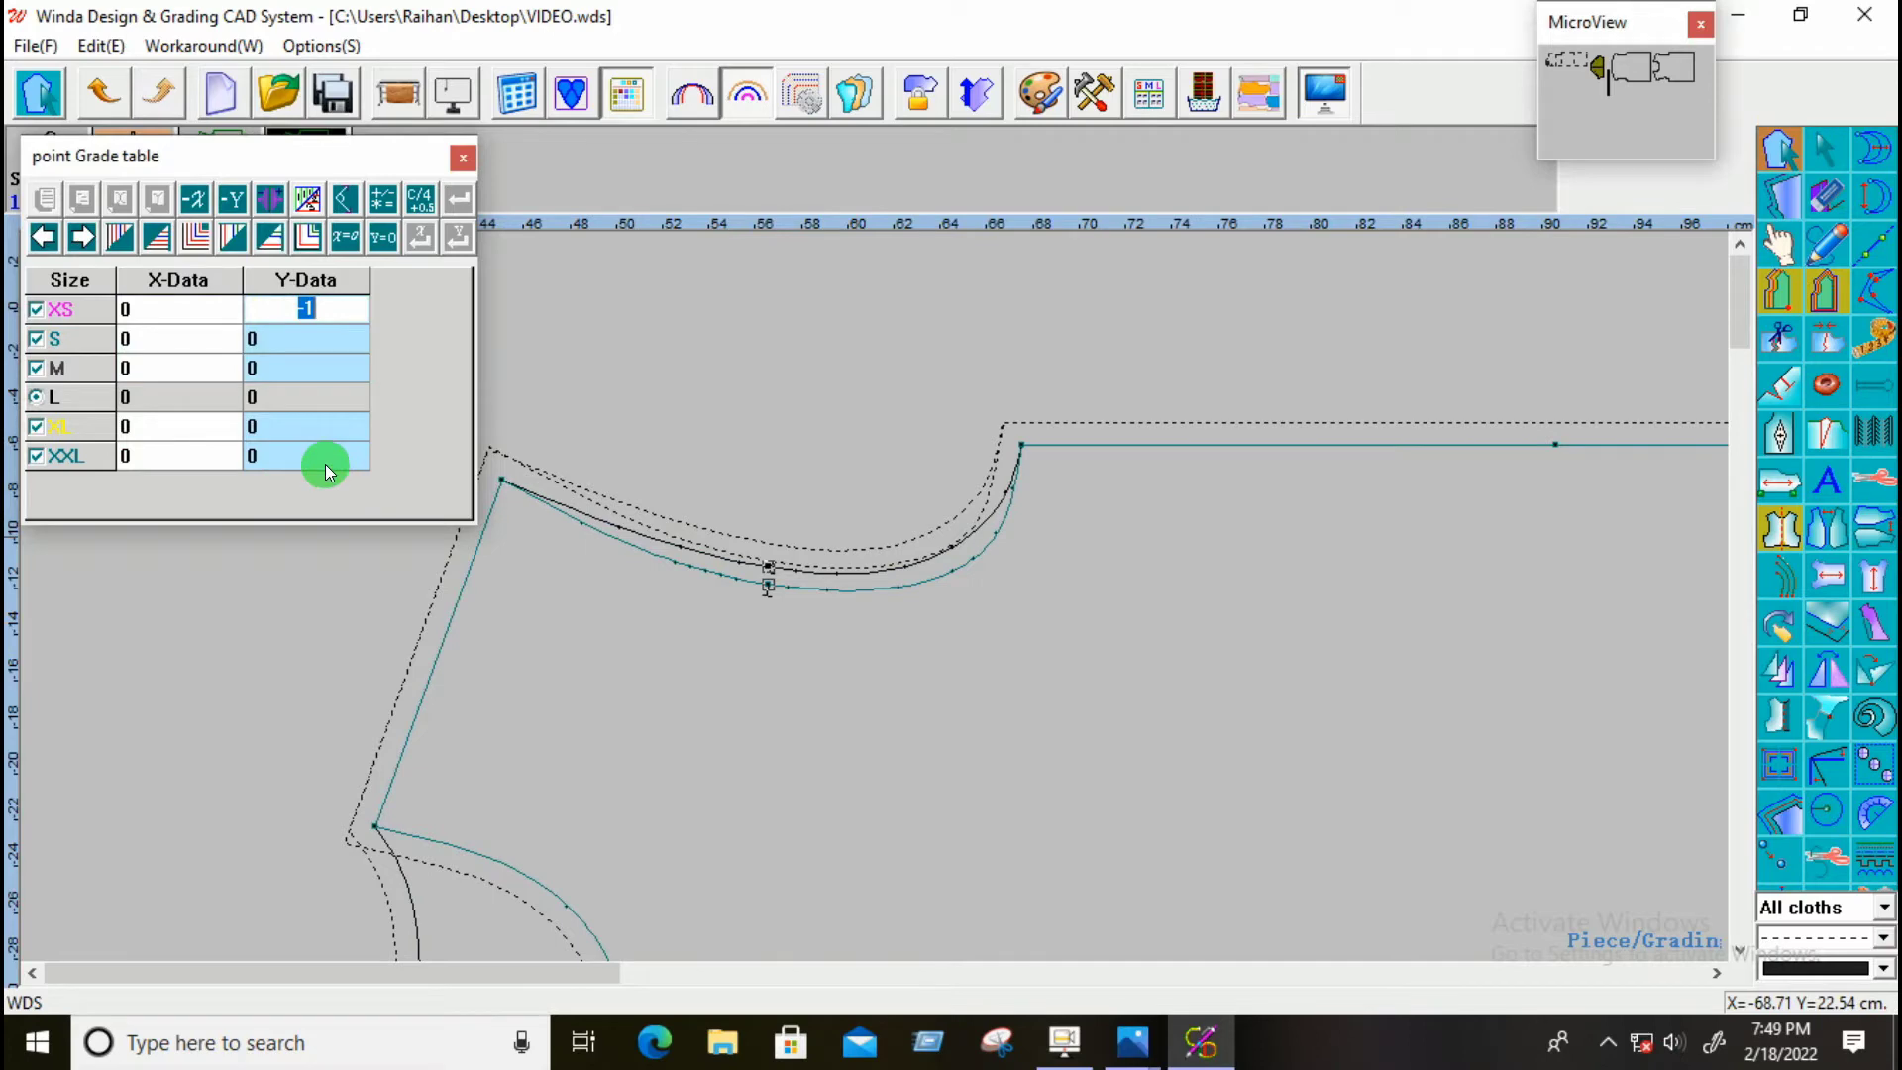
left_click(155, 244)
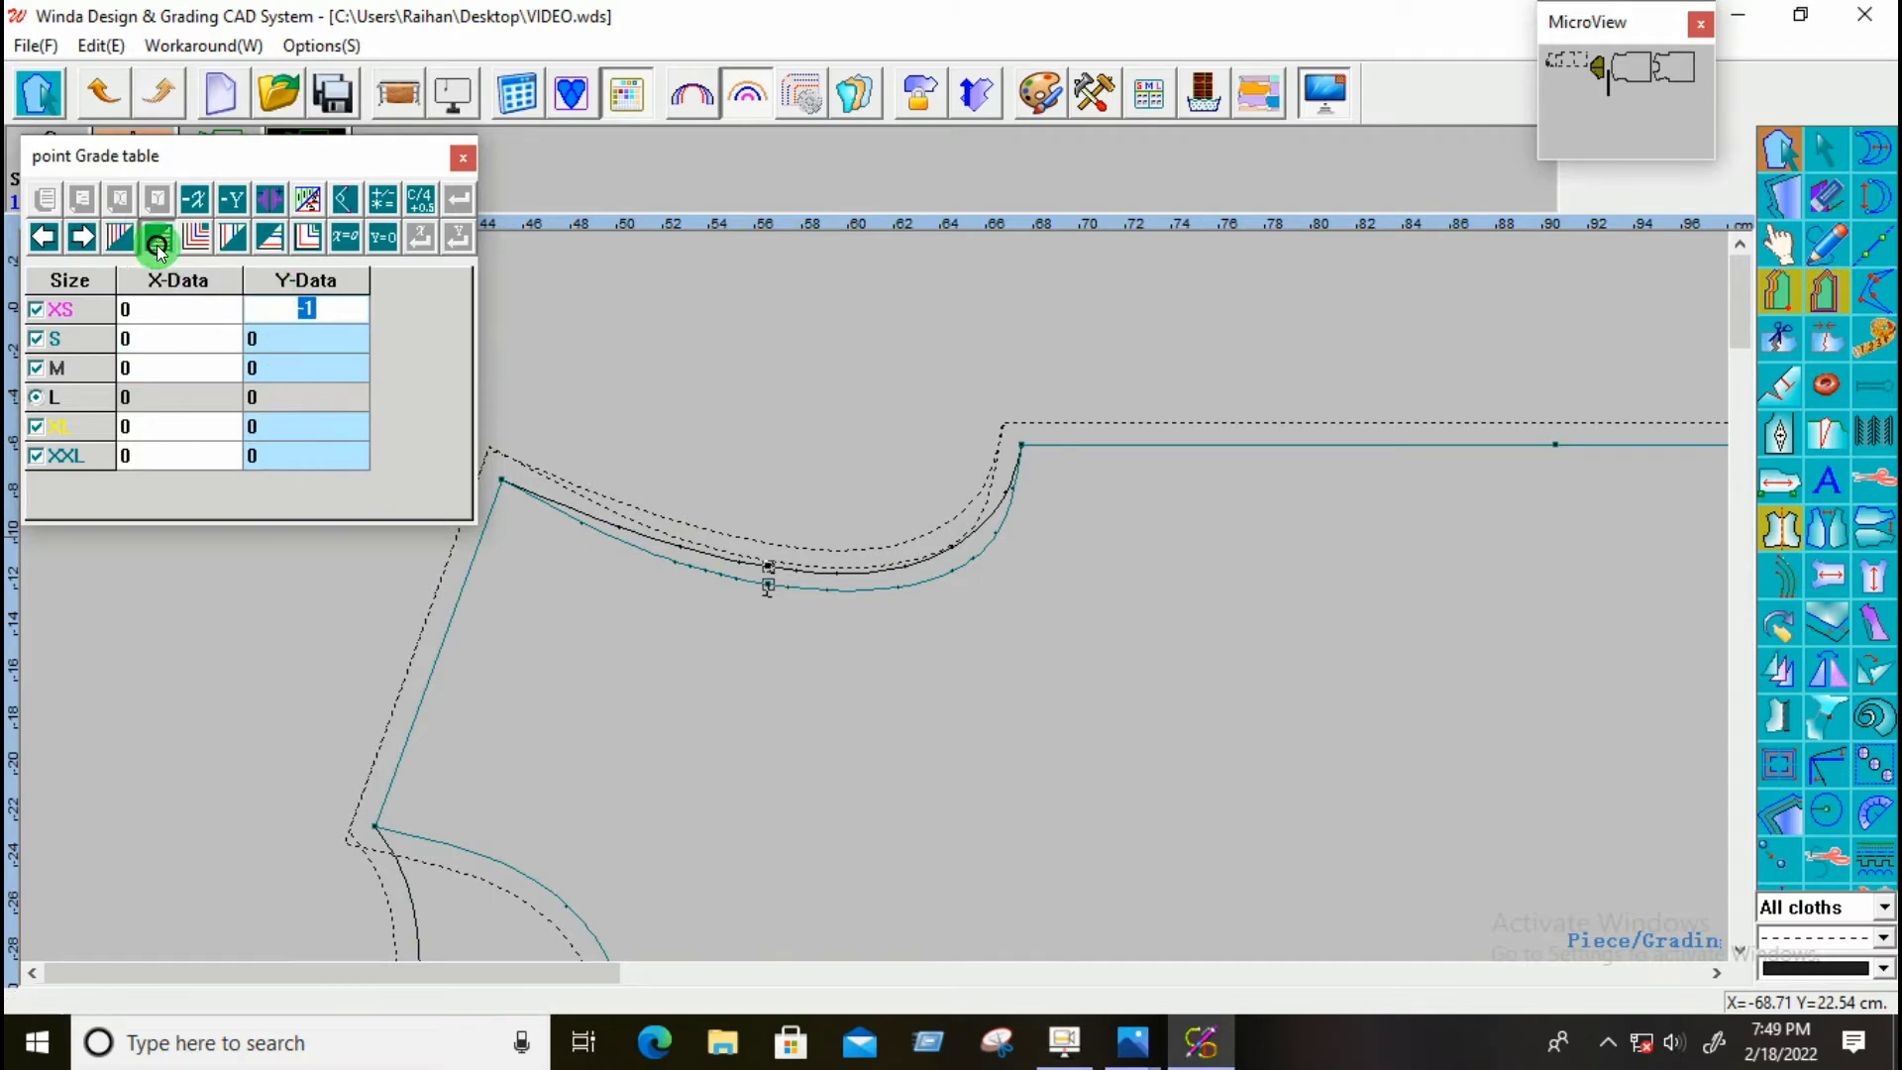
left_click(712, 692)
Step: Examine the nested armhole curves from the shoulder point to the underarm point across all sizes
scroll(778, 583, "up", 2)
scroll(773, 583, "up", 1)
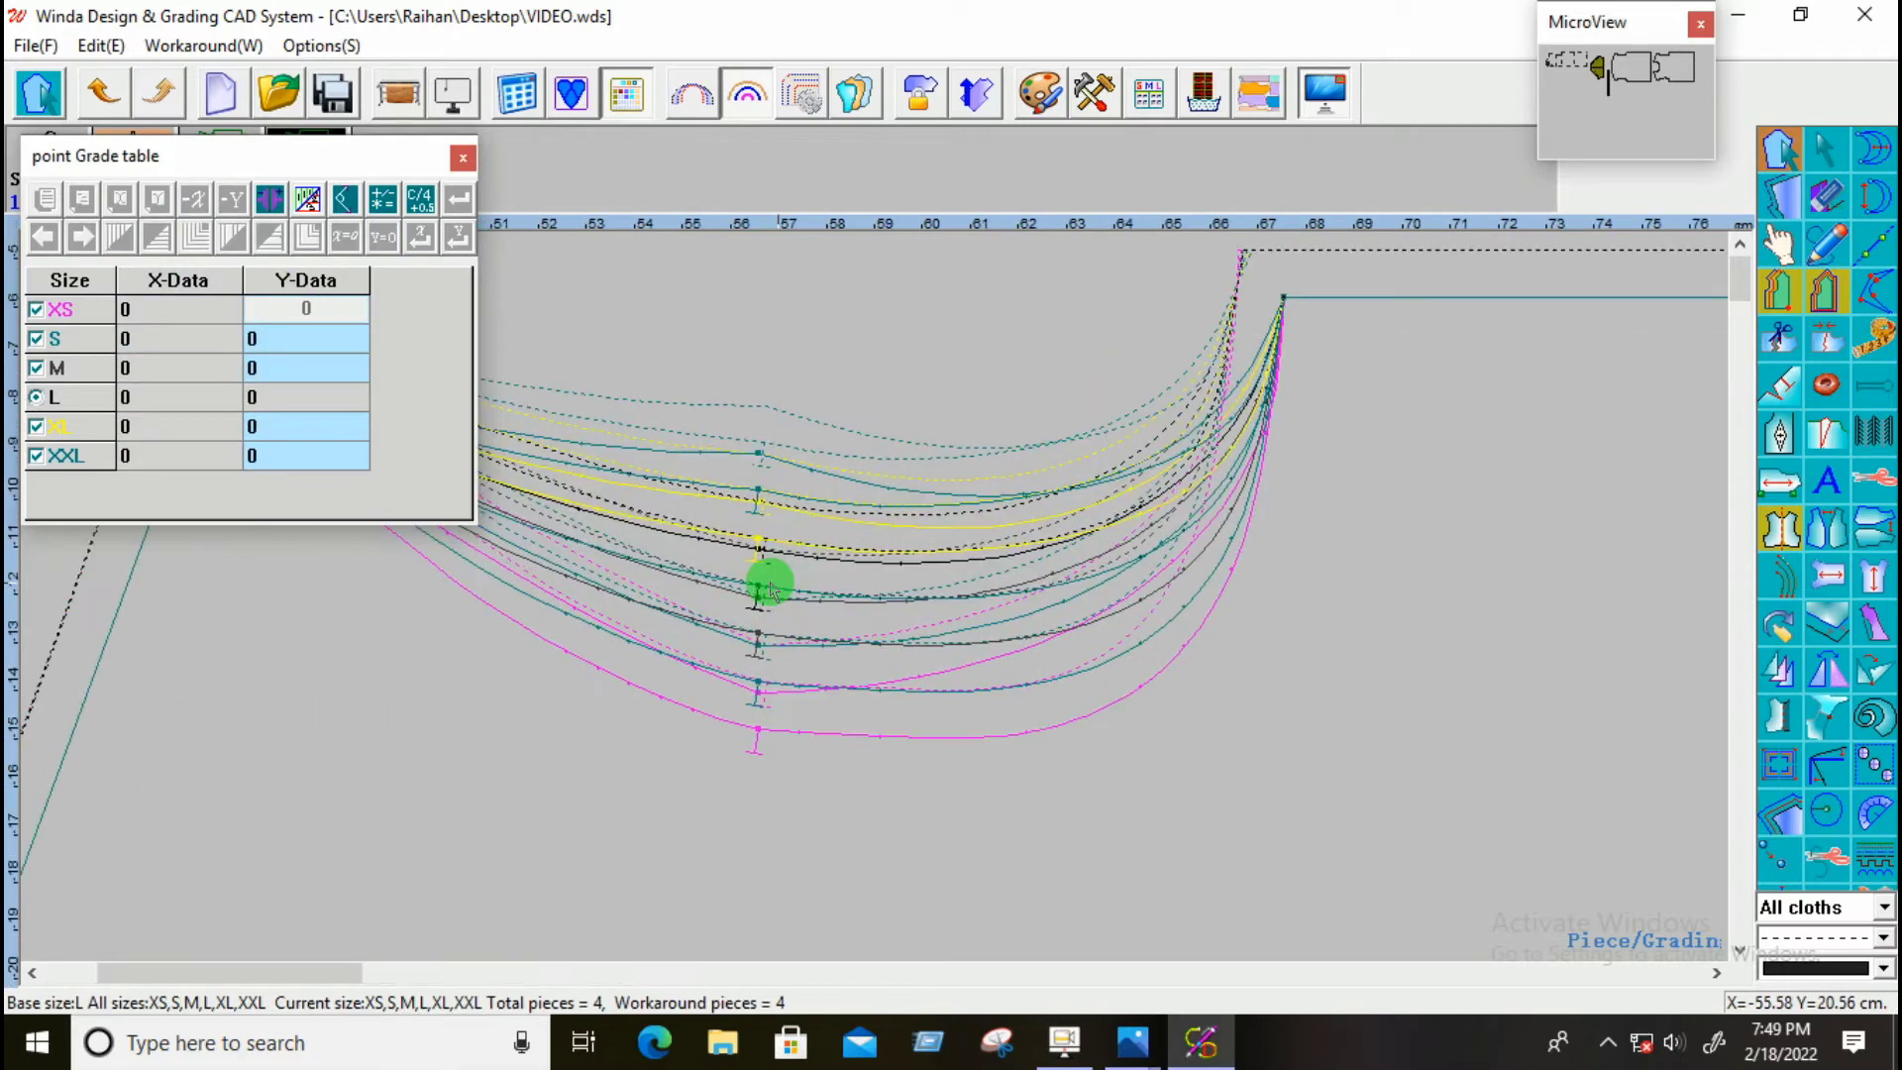
scroll(771, 582, "down", 3)
scroll(805, 649, "up", 2)
scroll(769, 606, "up", 1)
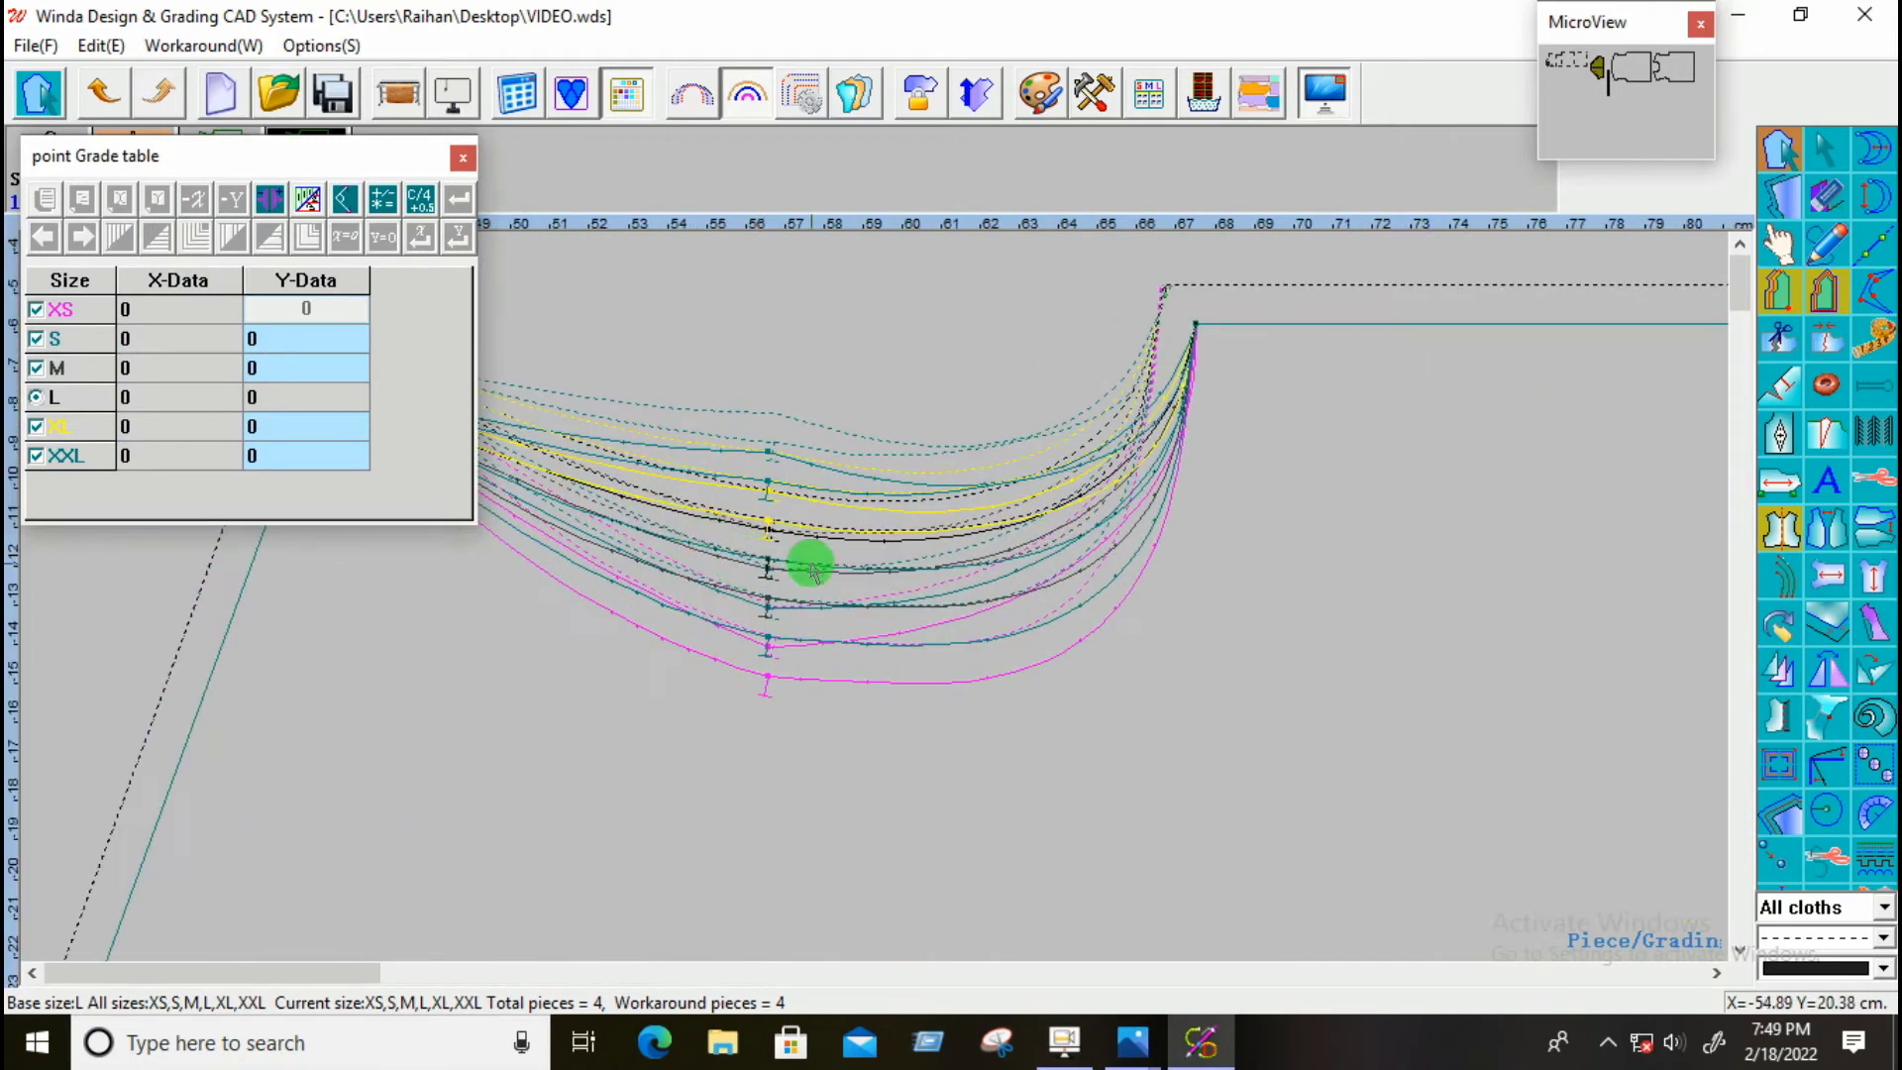
scroll(795, 578, "down", 4)
scroll(741, 585, "up", 1)
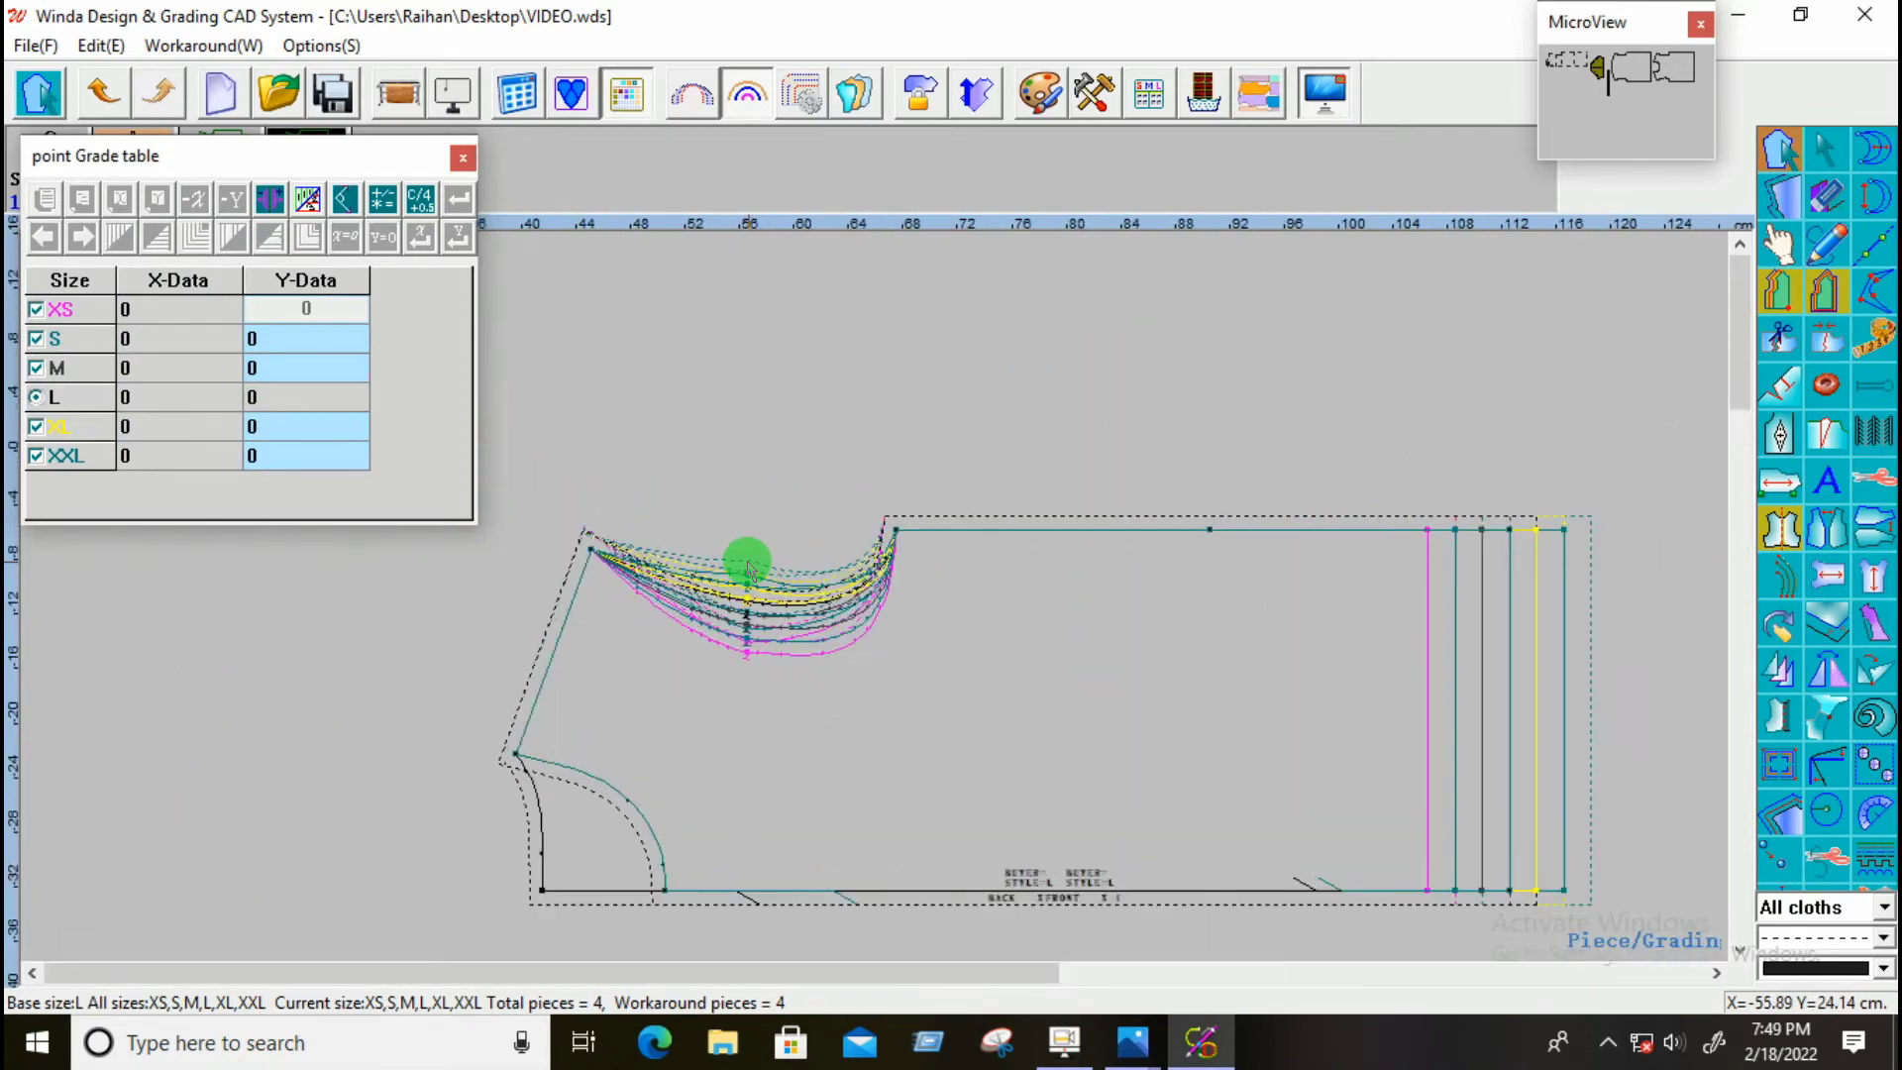
scroll(761, 601, "up", 2)
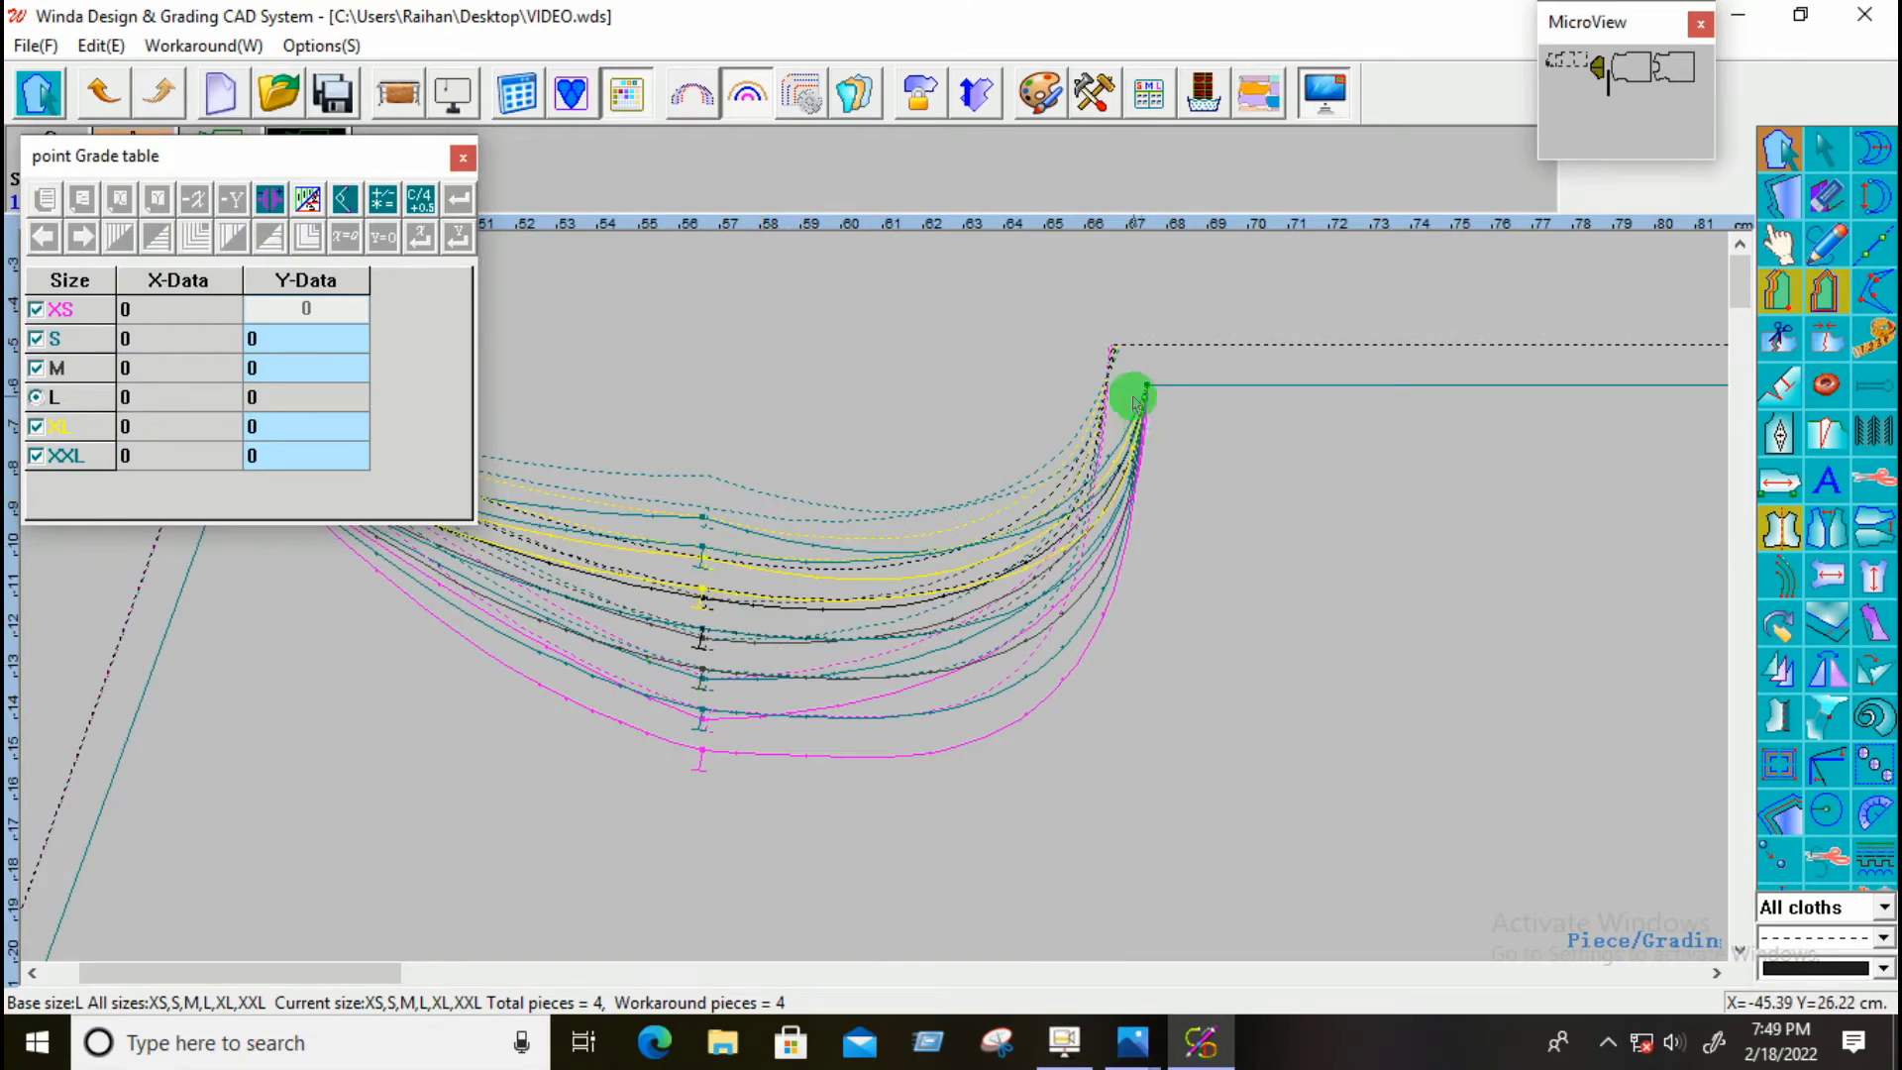
scroll(1172, 429, "down", 1)
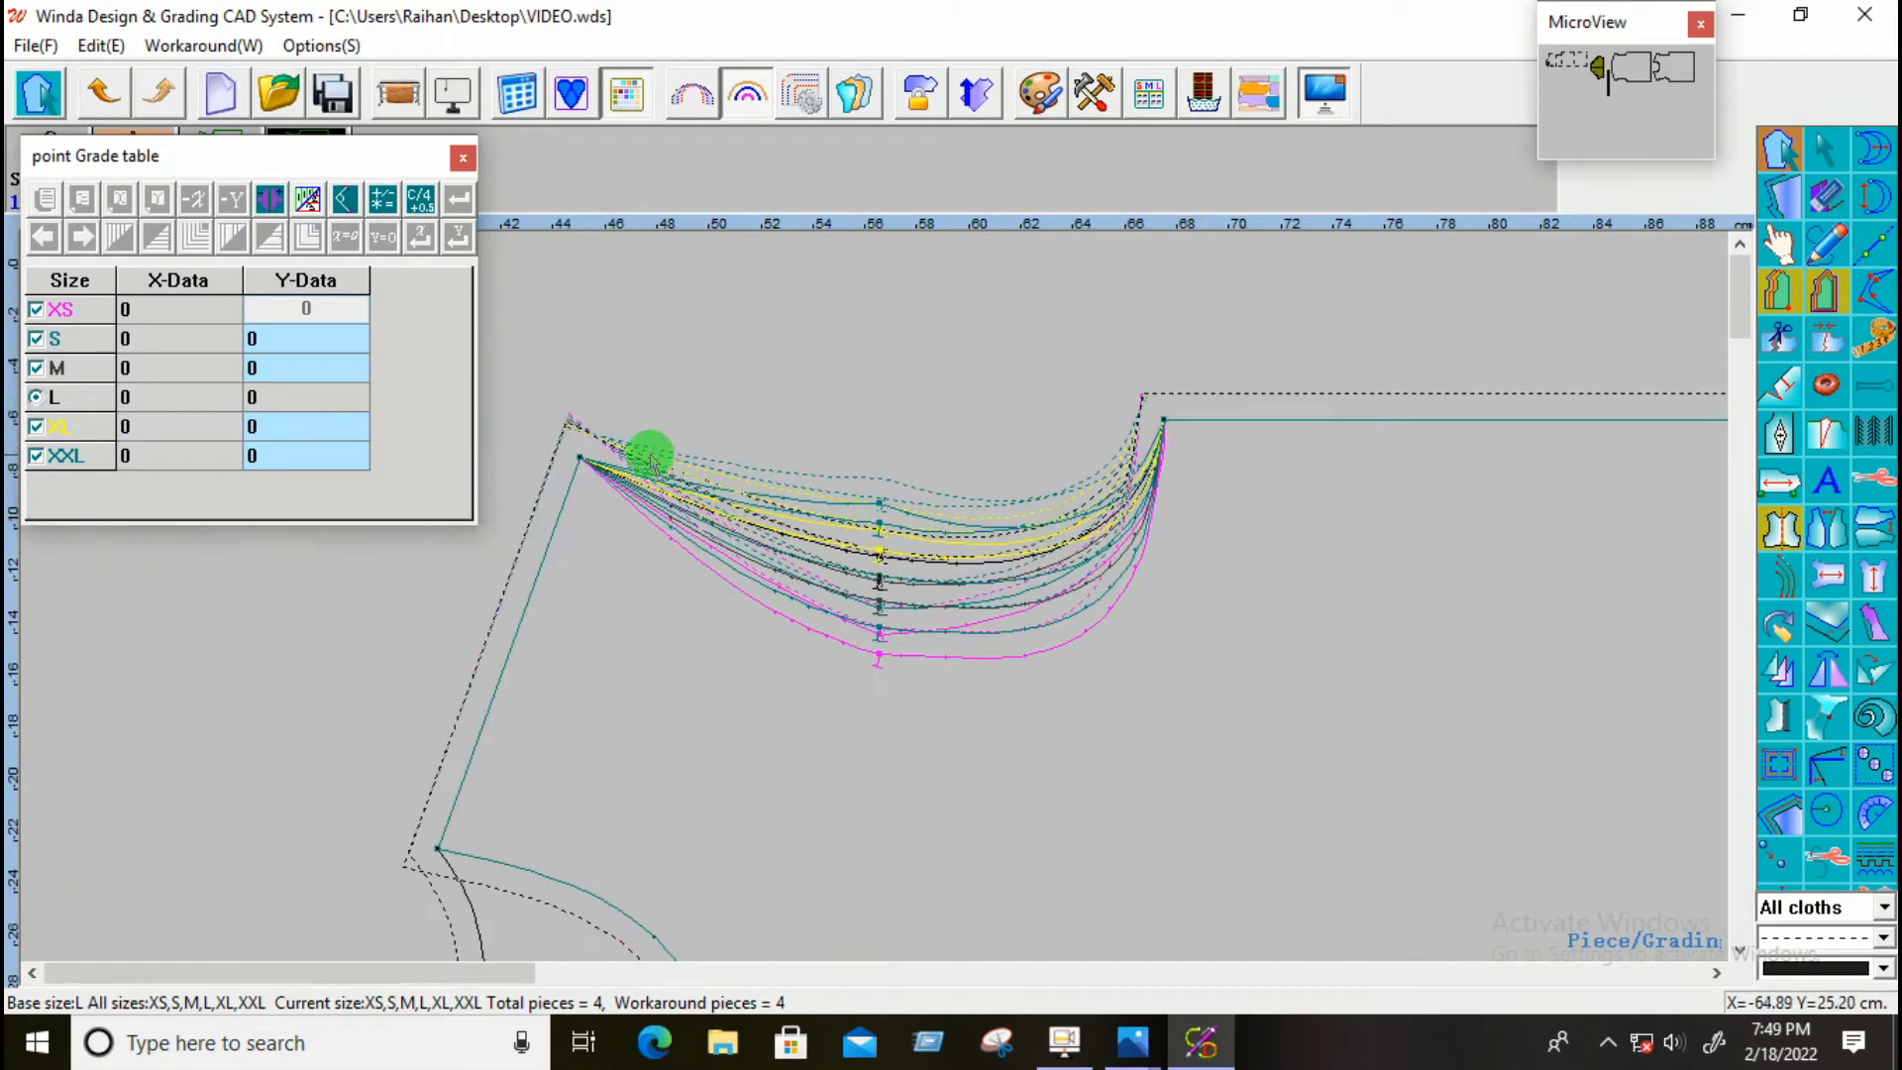
scroll(620, 450, "down", 1)
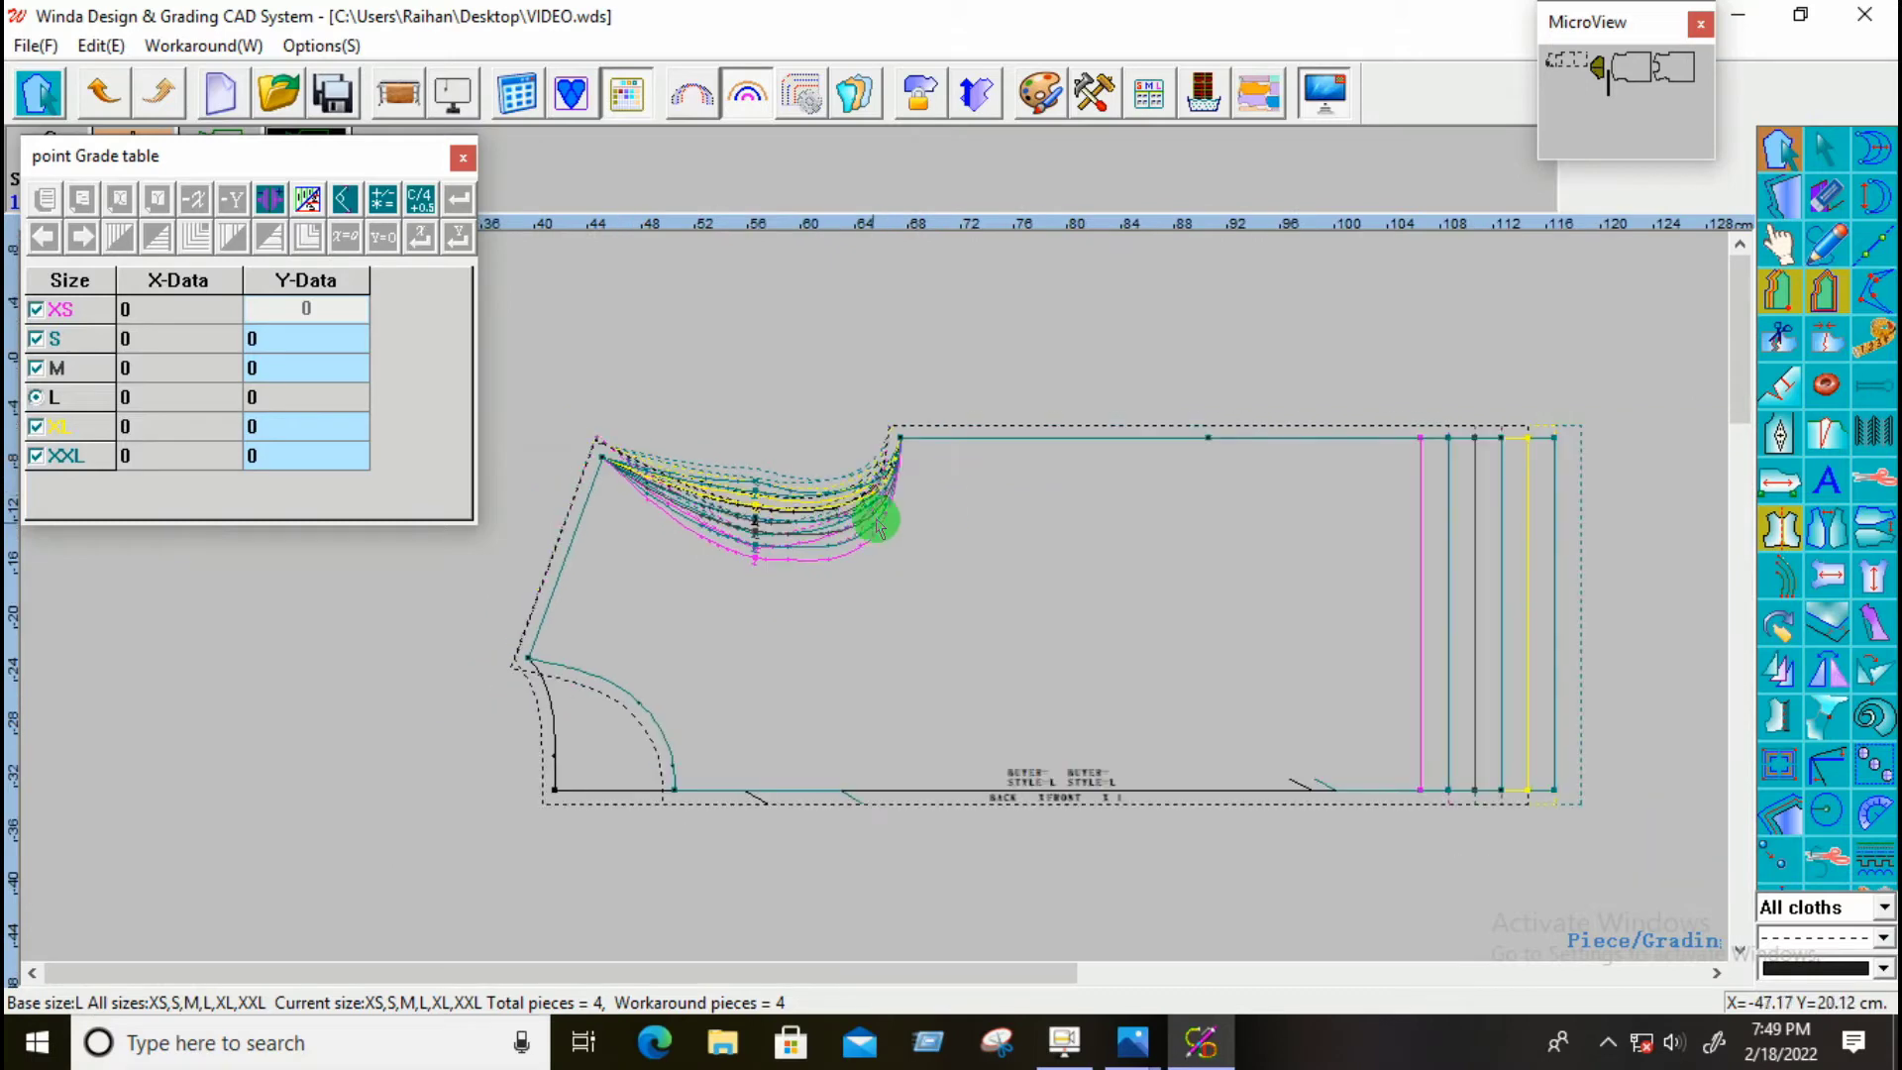
scroll(879, 518, "down", 1)
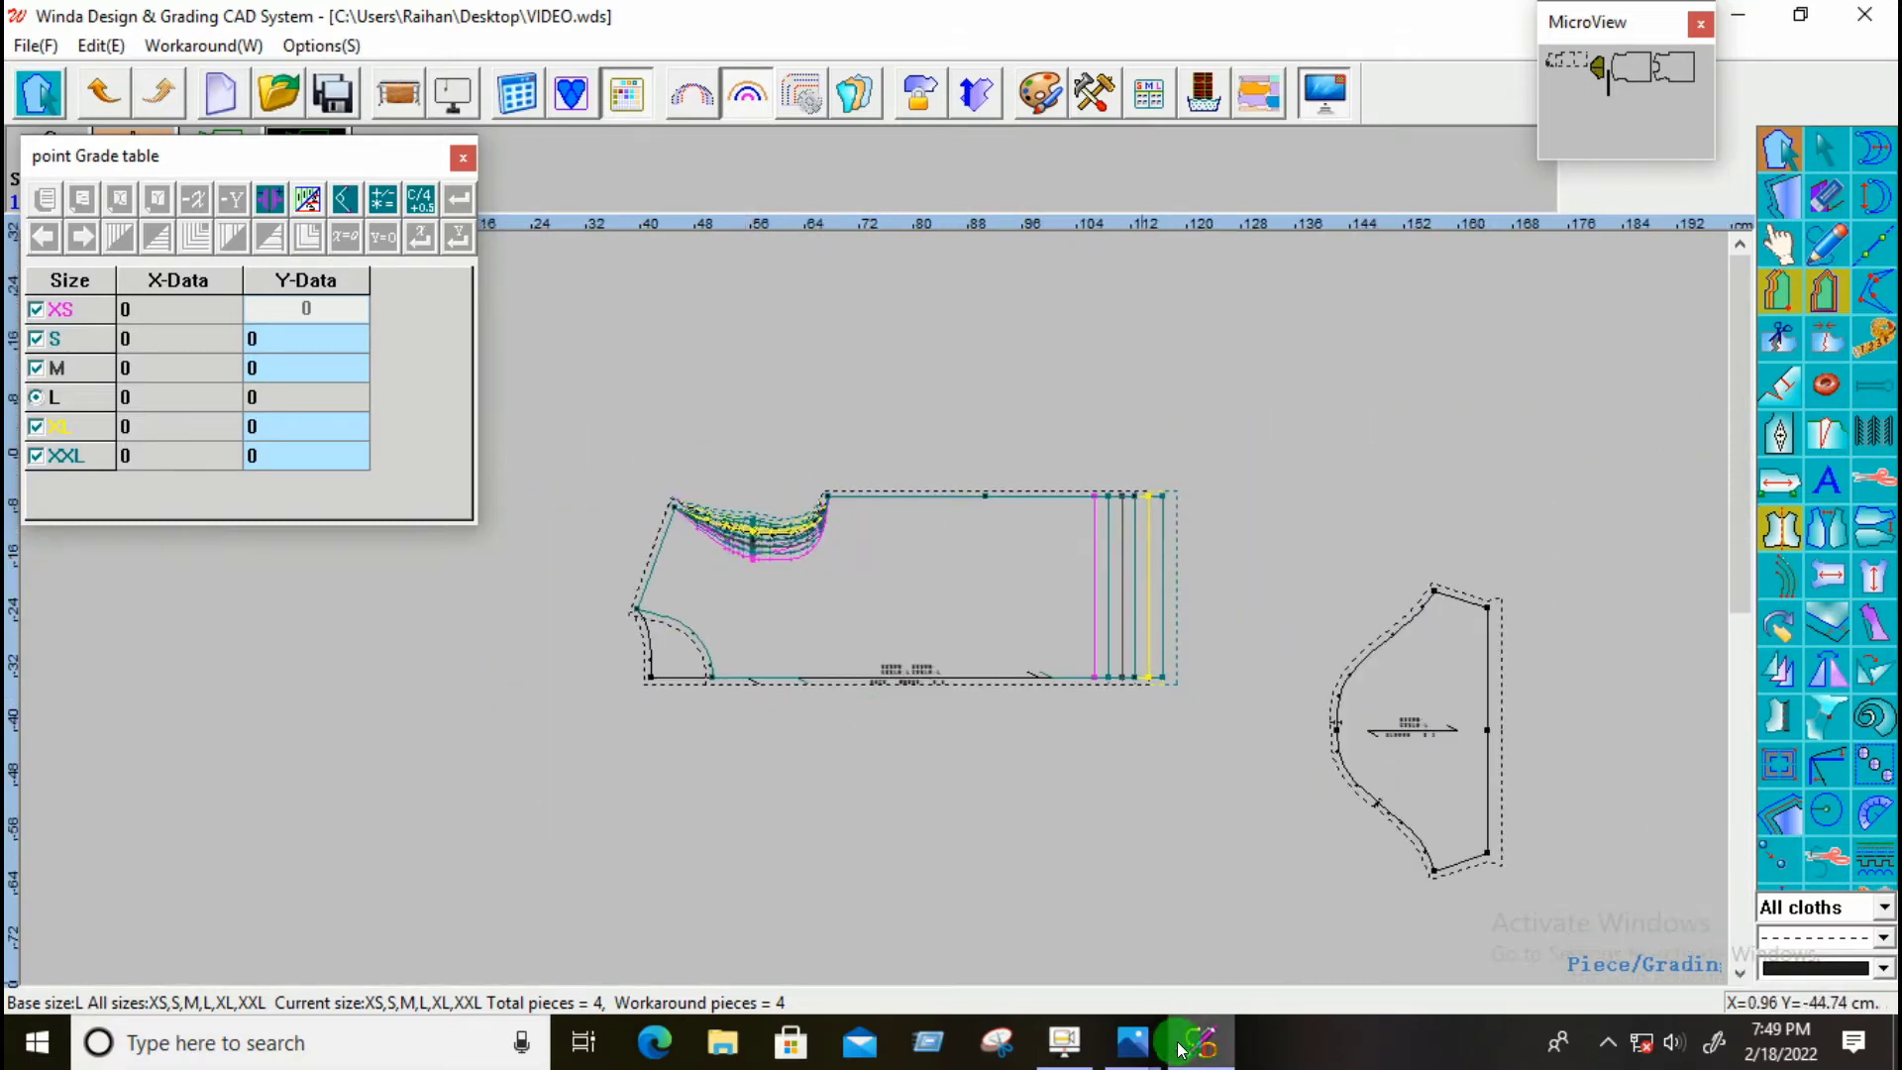
Step: Consult the chart's waist position row and grade the side seam waist point with an XS X value of -1, equal across all sizes
mouse_move(1132, 1060)
left_click(1041, 920)
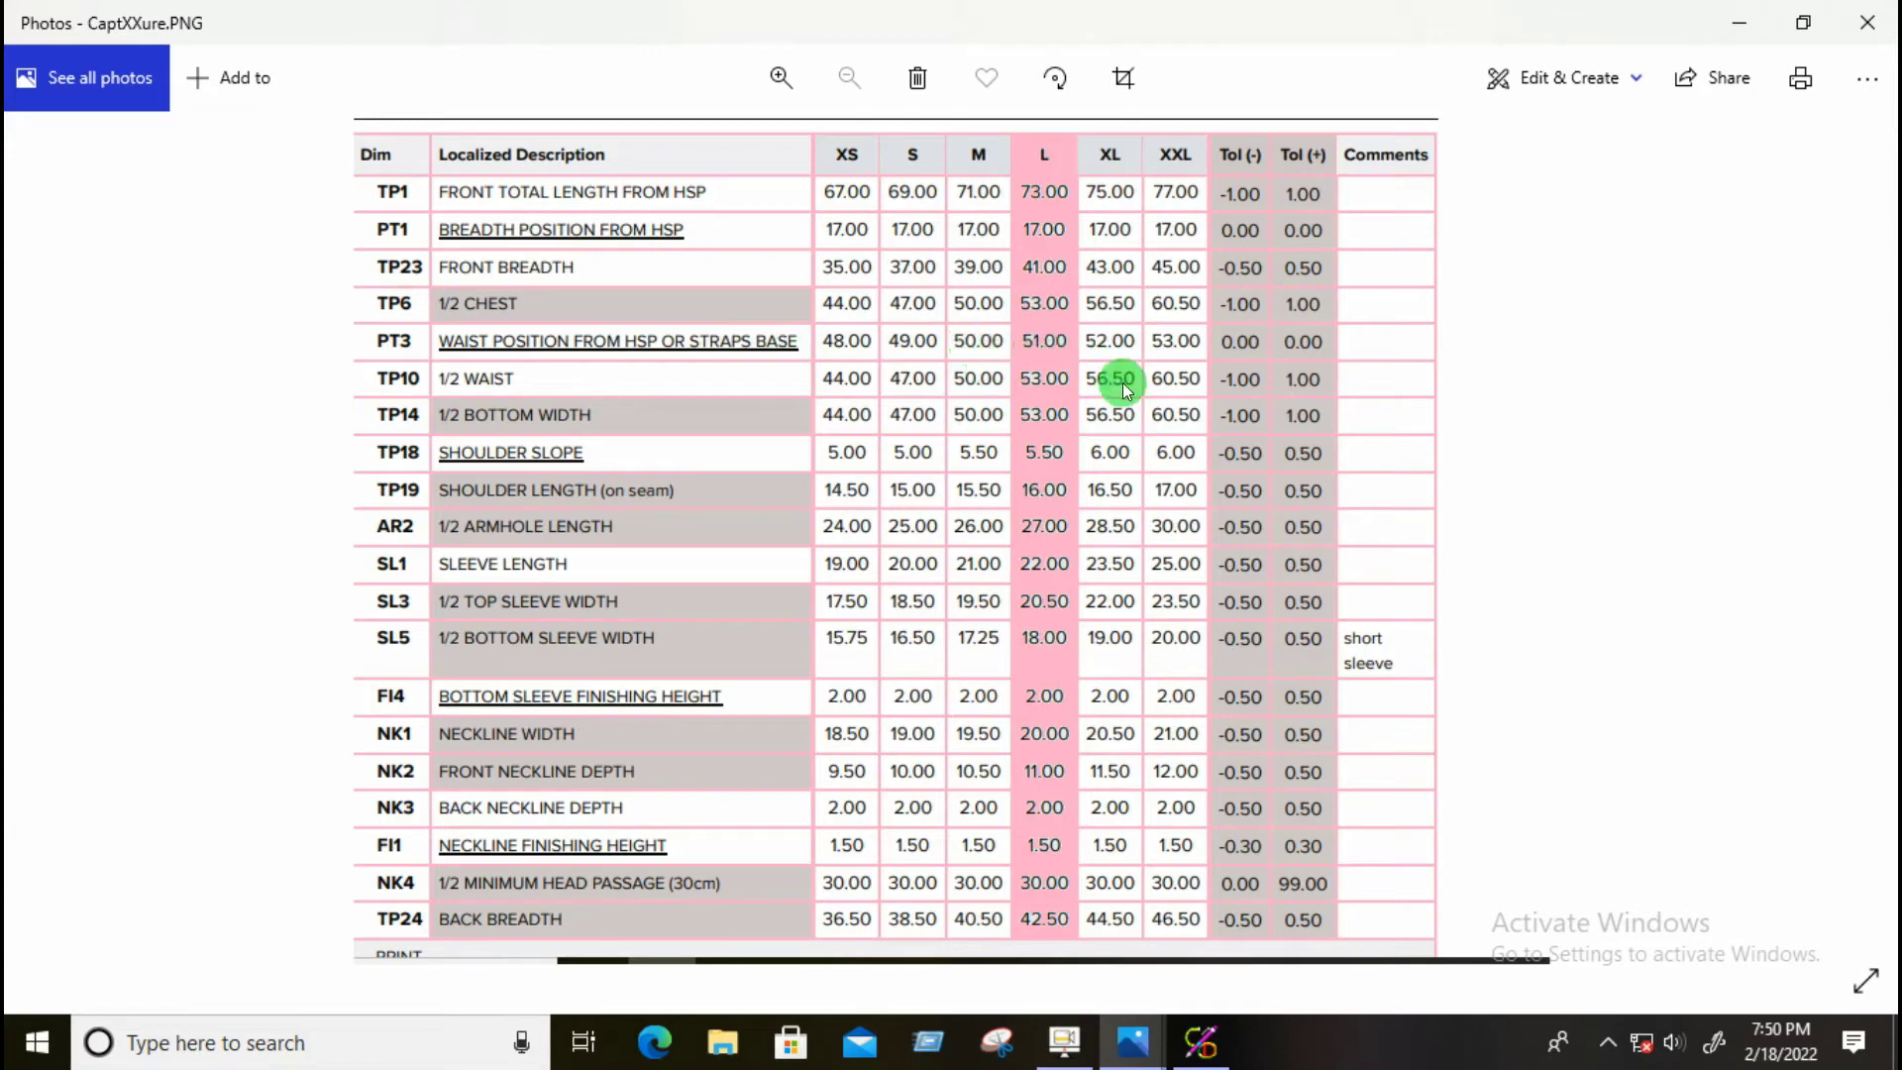
left_click(1200, 1040)
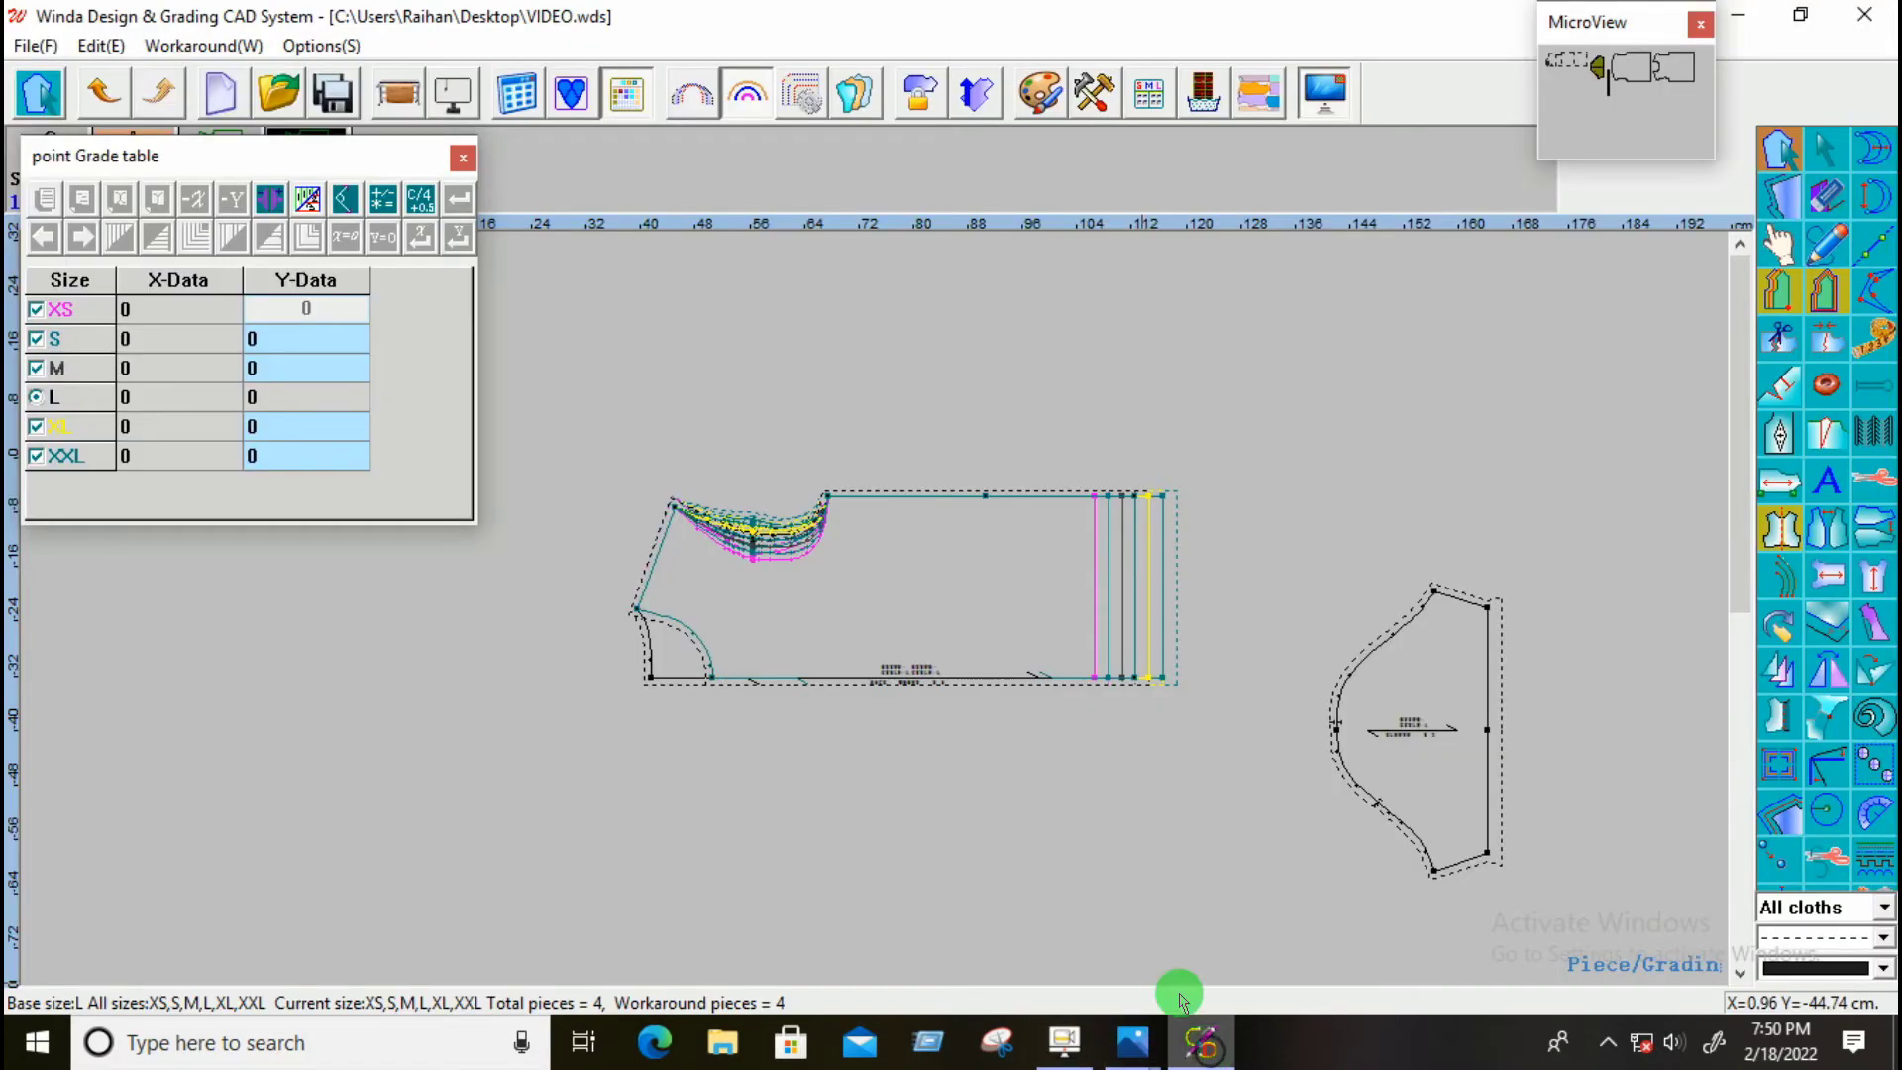
left_click(952, 466)
left_click(165, 329)
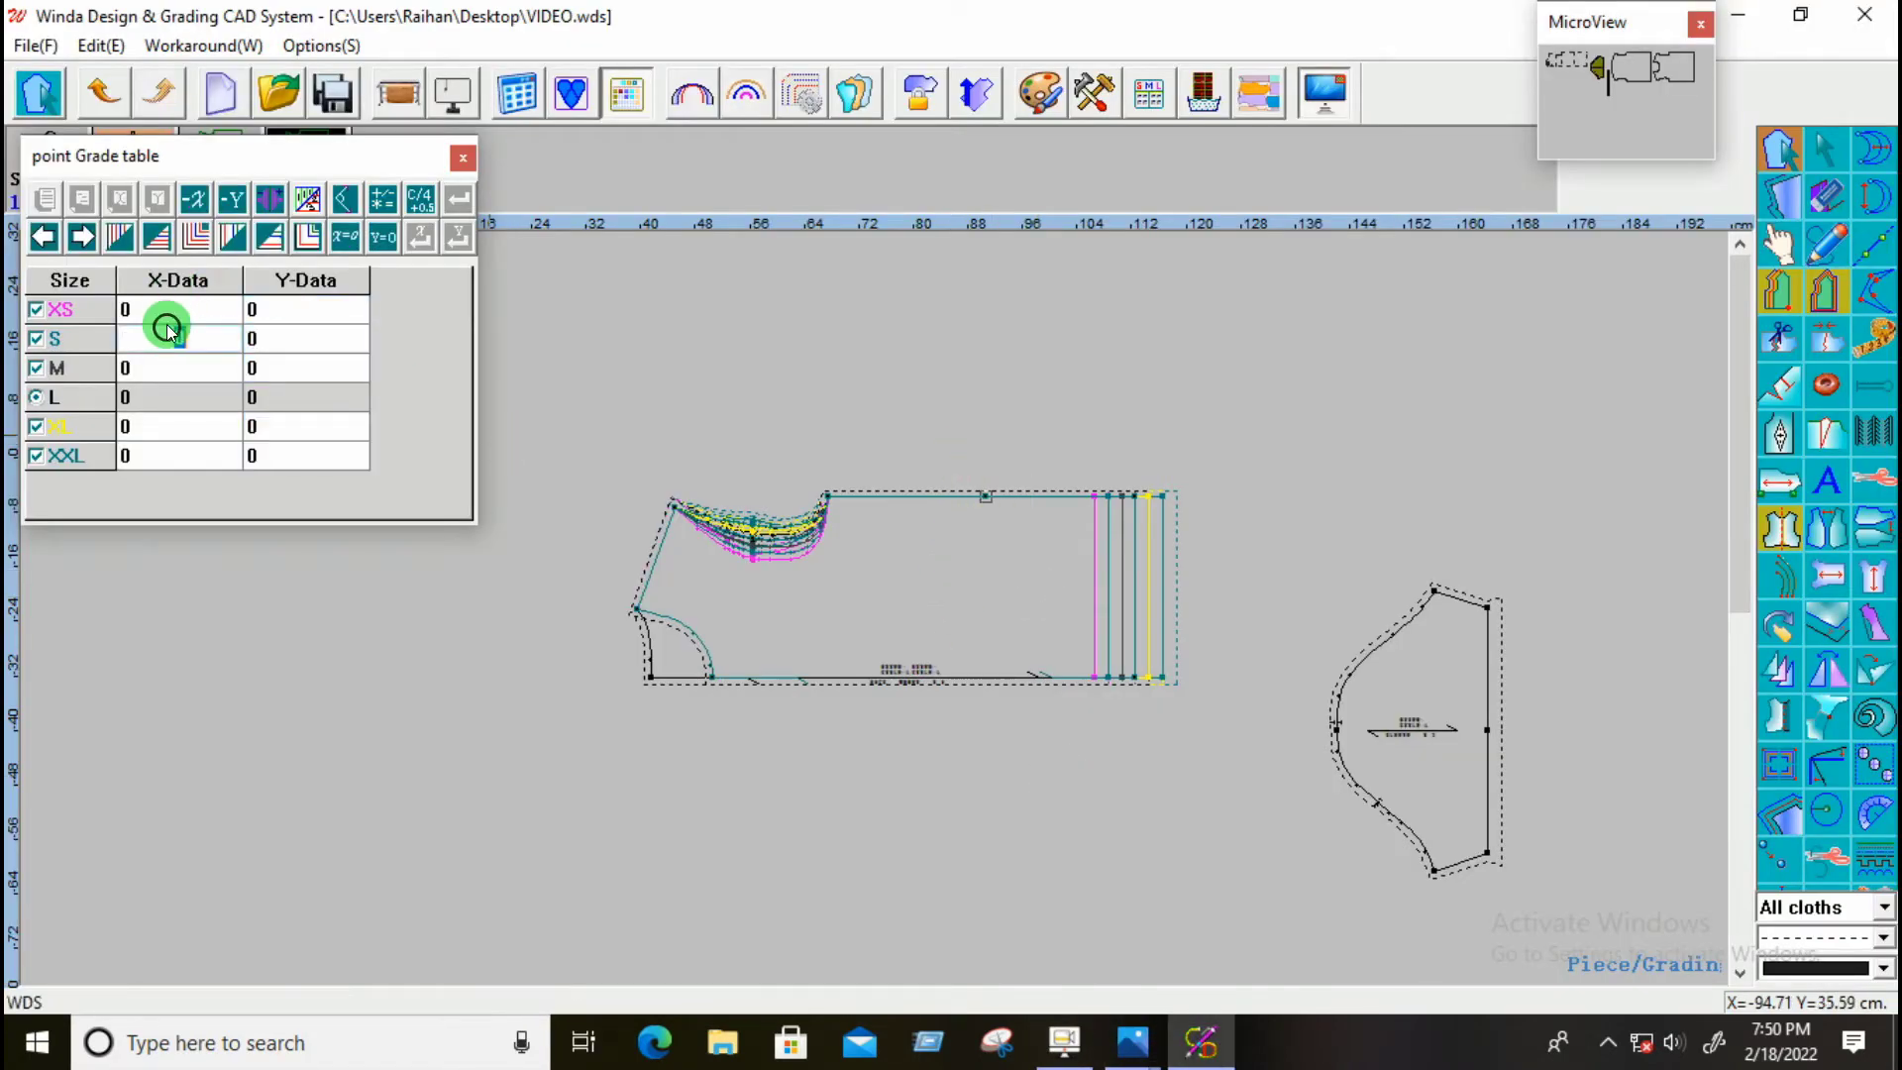
left_click(164, 318)
type("-1")
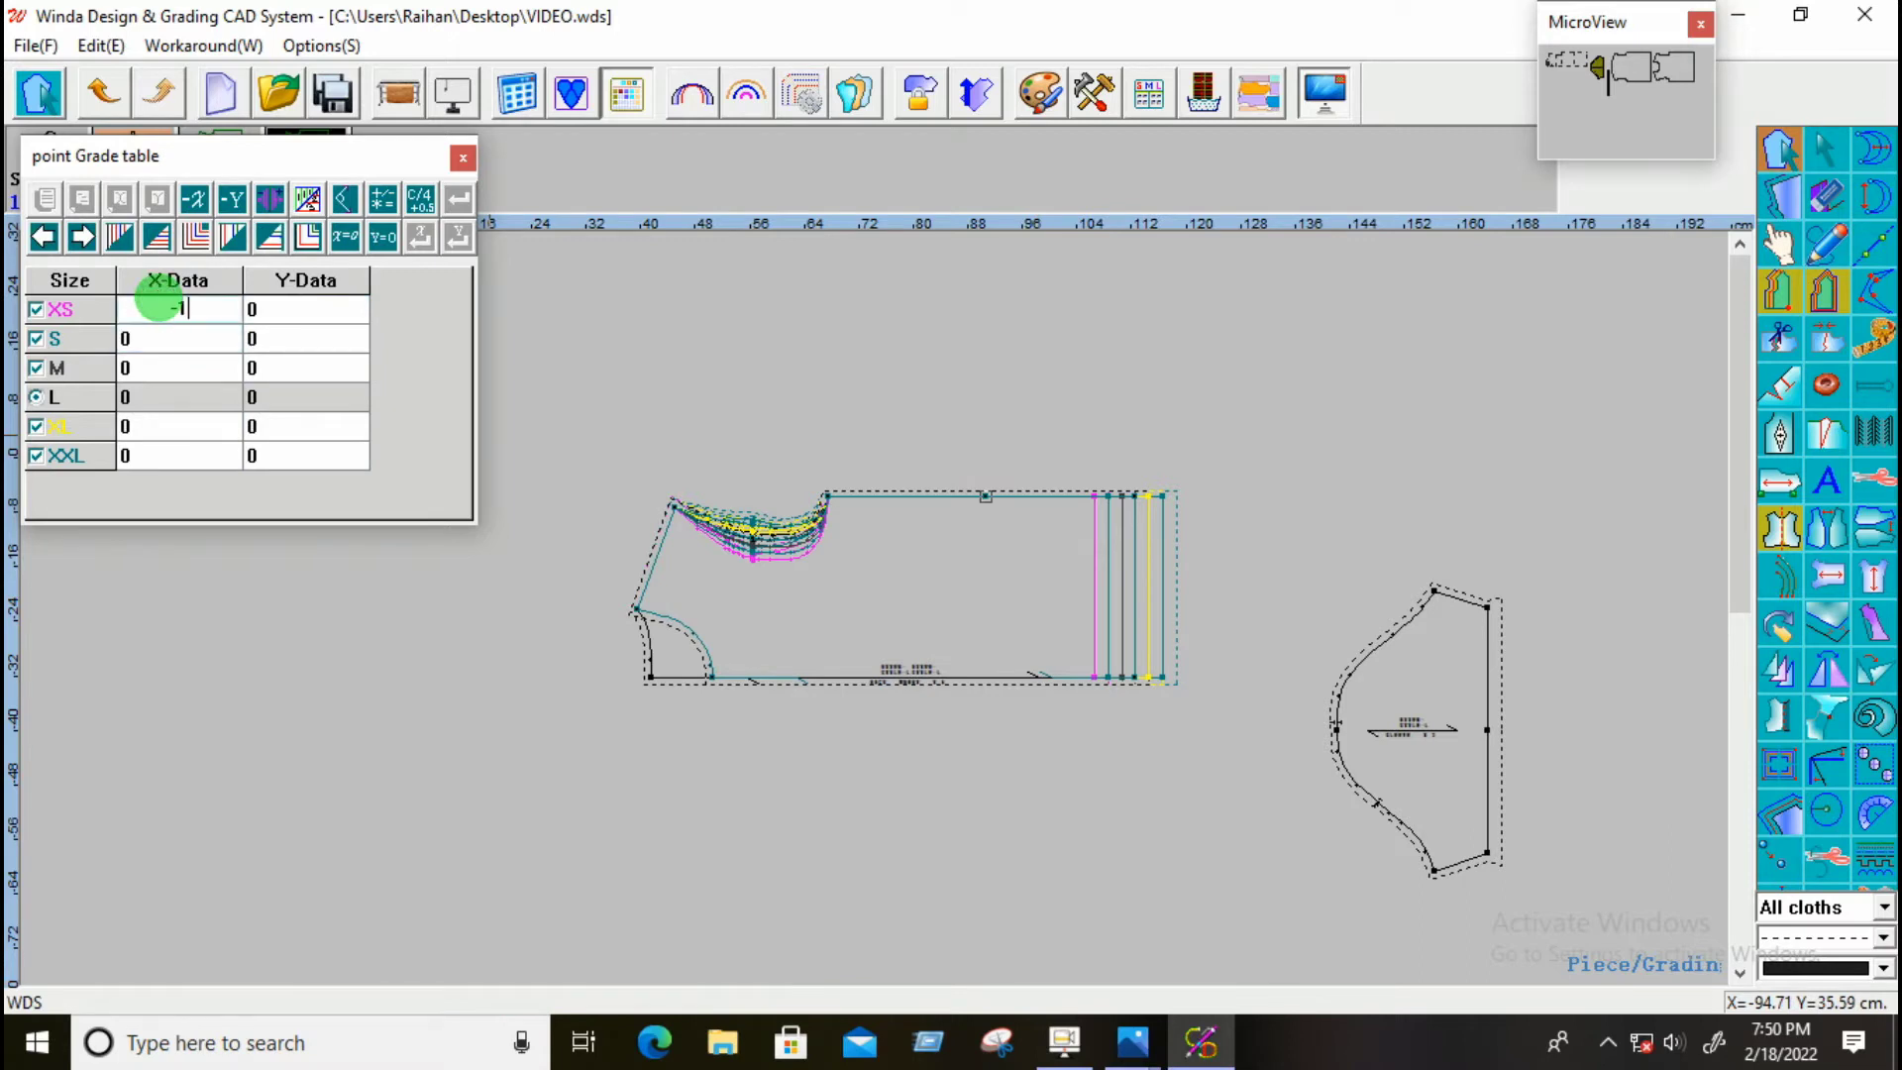
left_click_drag(158, 300, 161, 450)
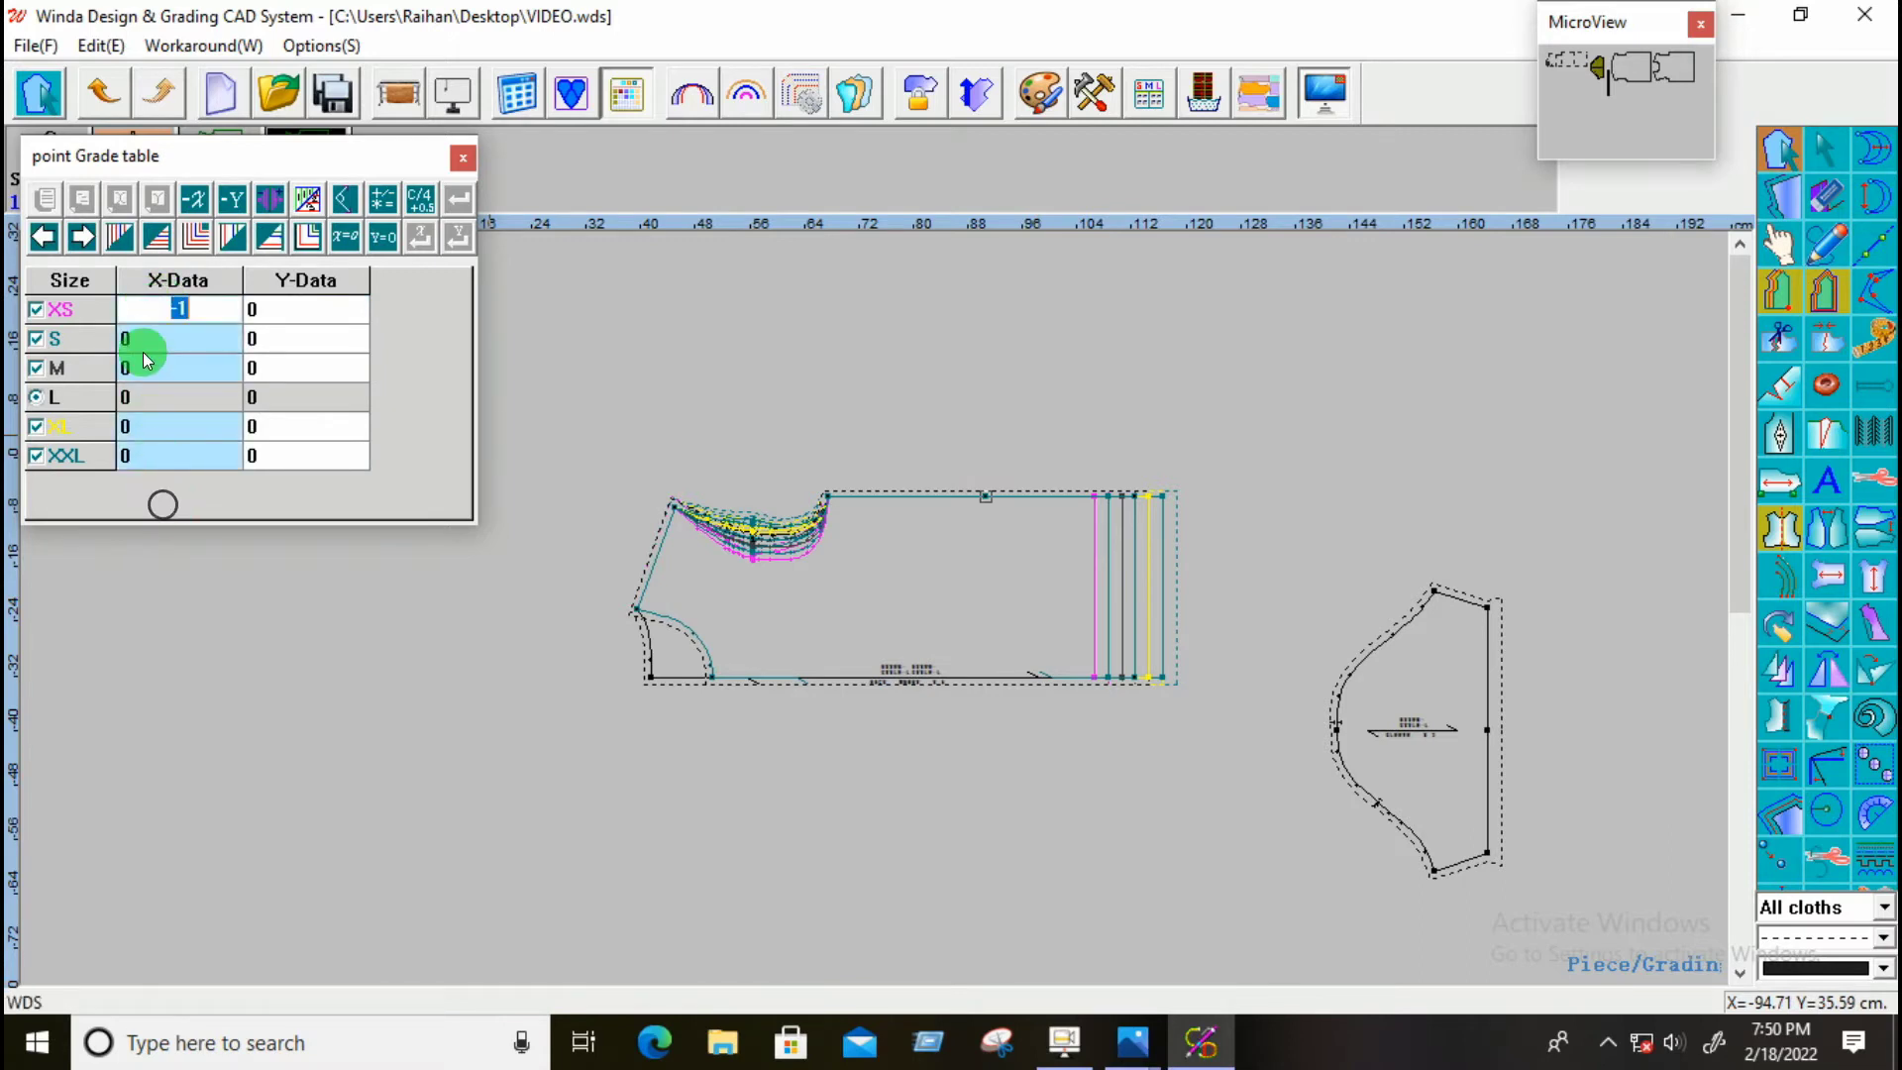
left_click(123, 238)
scroll(991, 475, "up", 2)
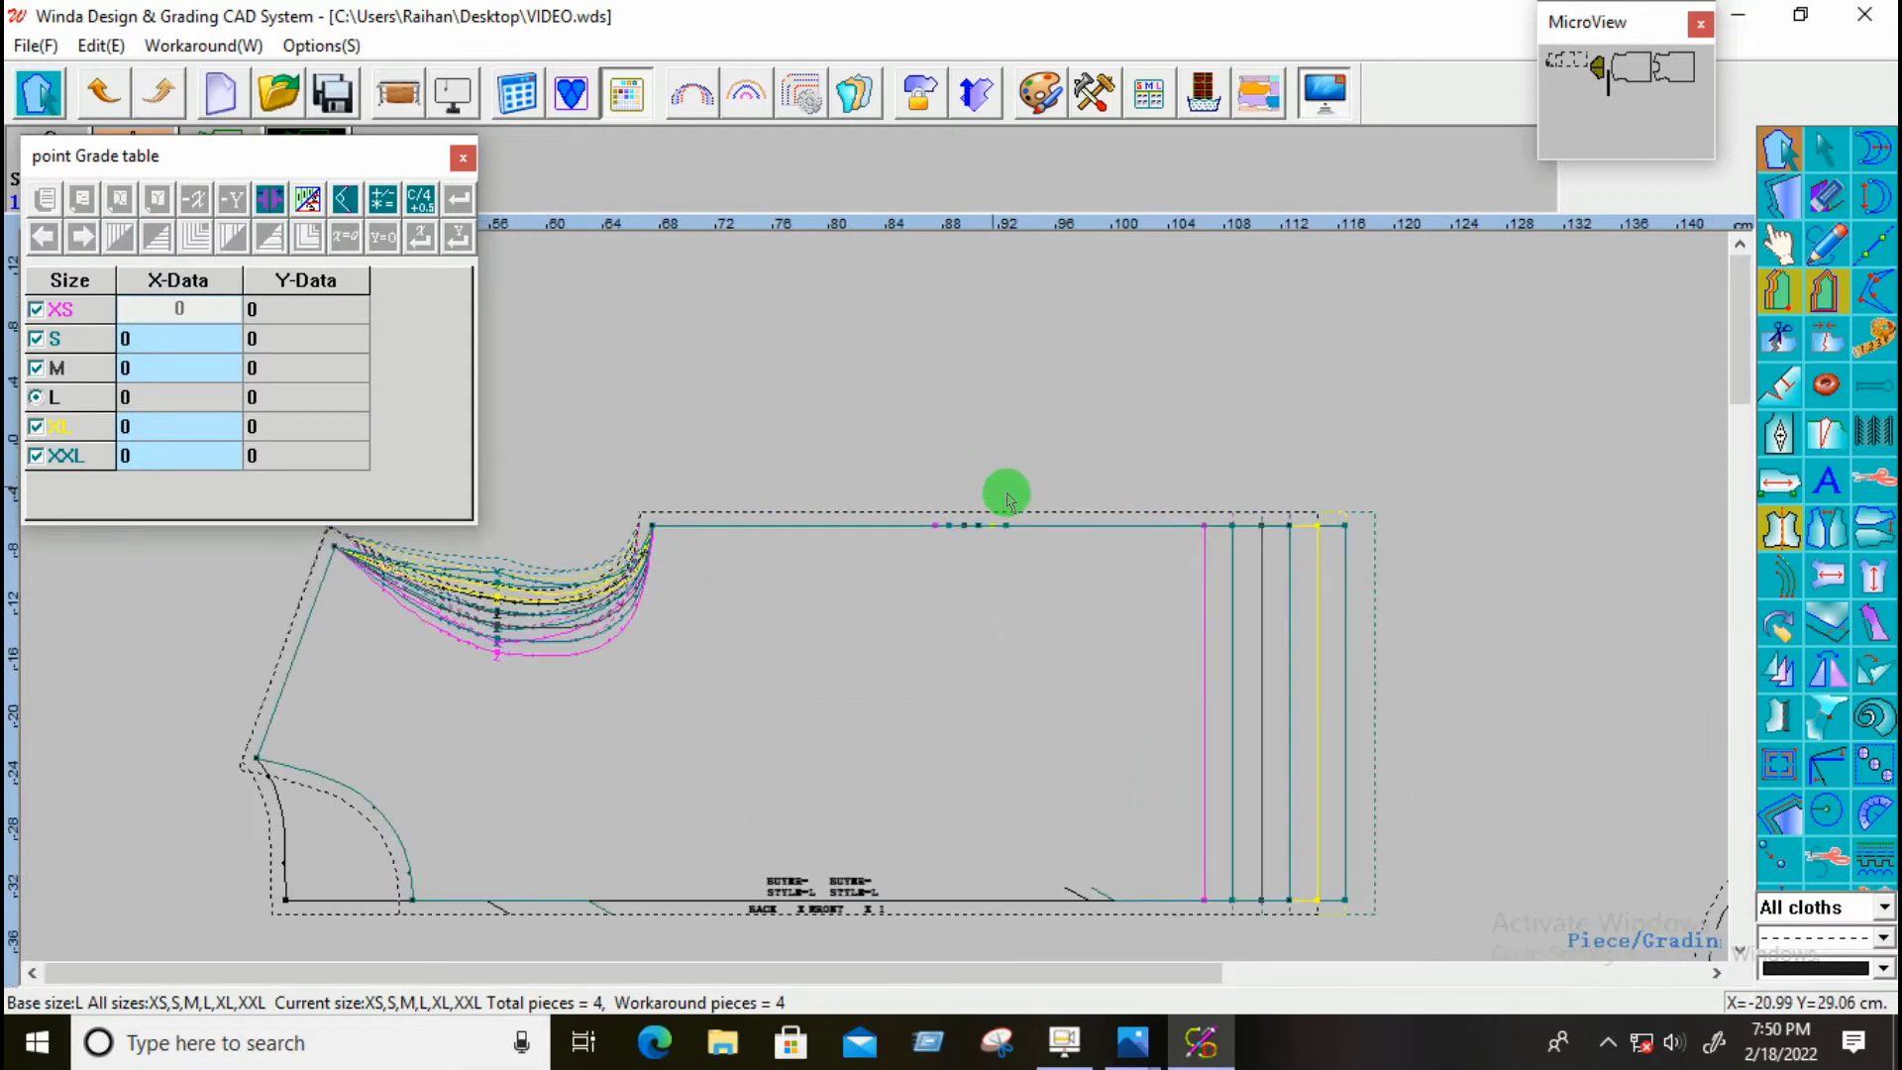
left_click(951, 550)
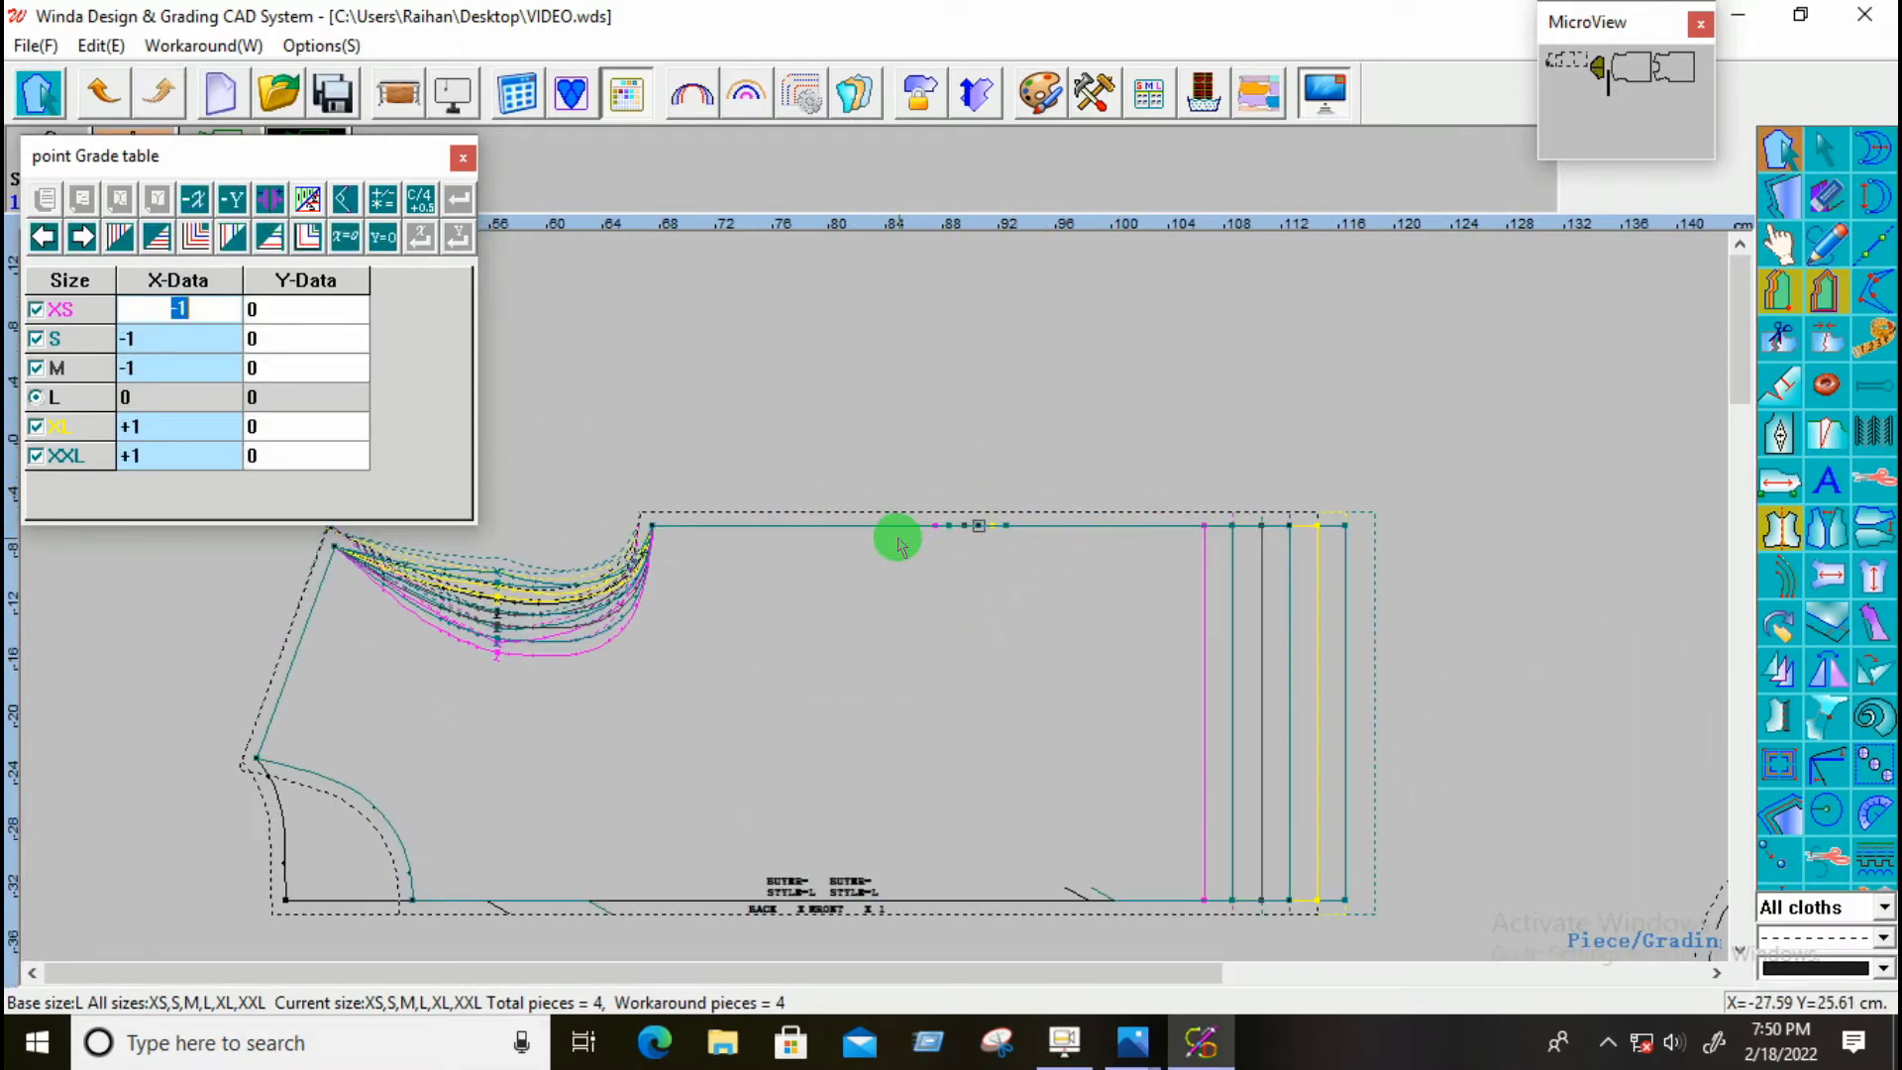
Step: Consult the chart's width rows and grade the underarm, waist and hem side seam points in Y: -1.5 for XS to M, +1.75 for XL and XXL
left_click(1133, 1040)
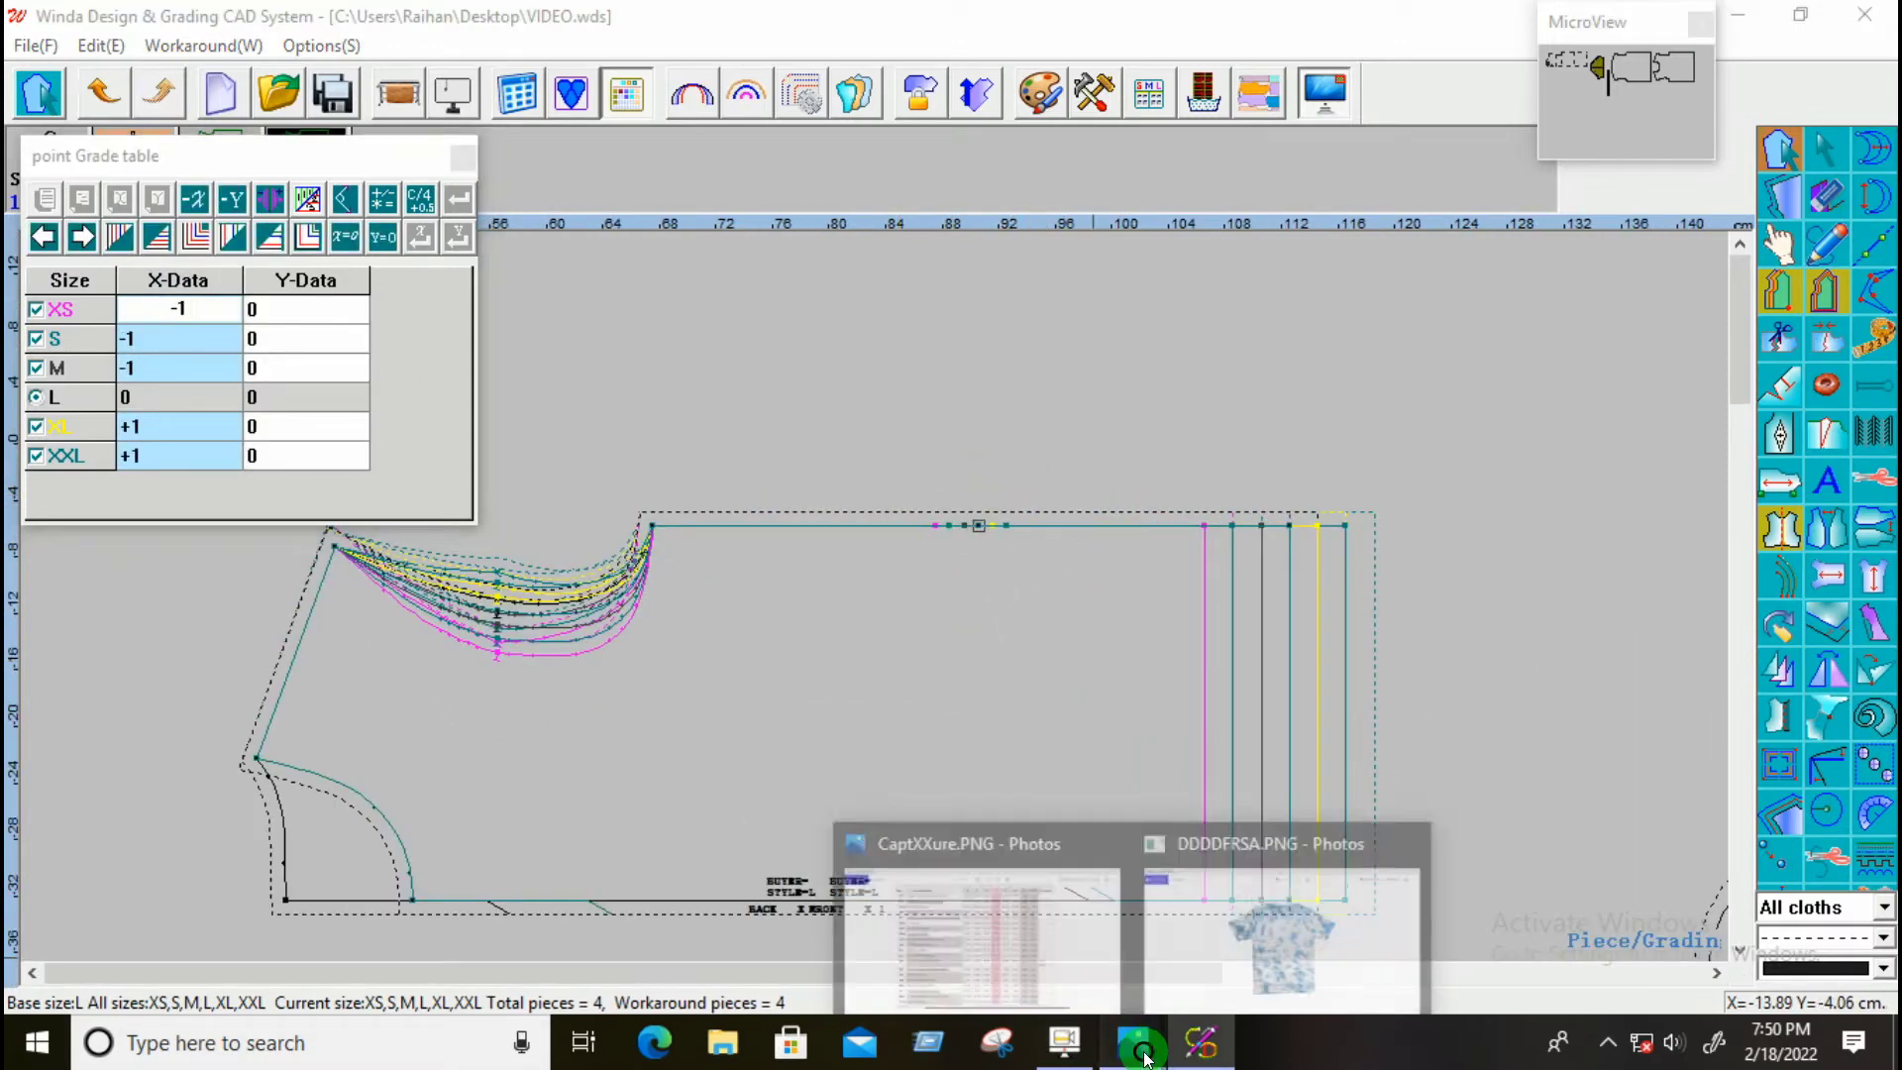
left_click(1019, 935)
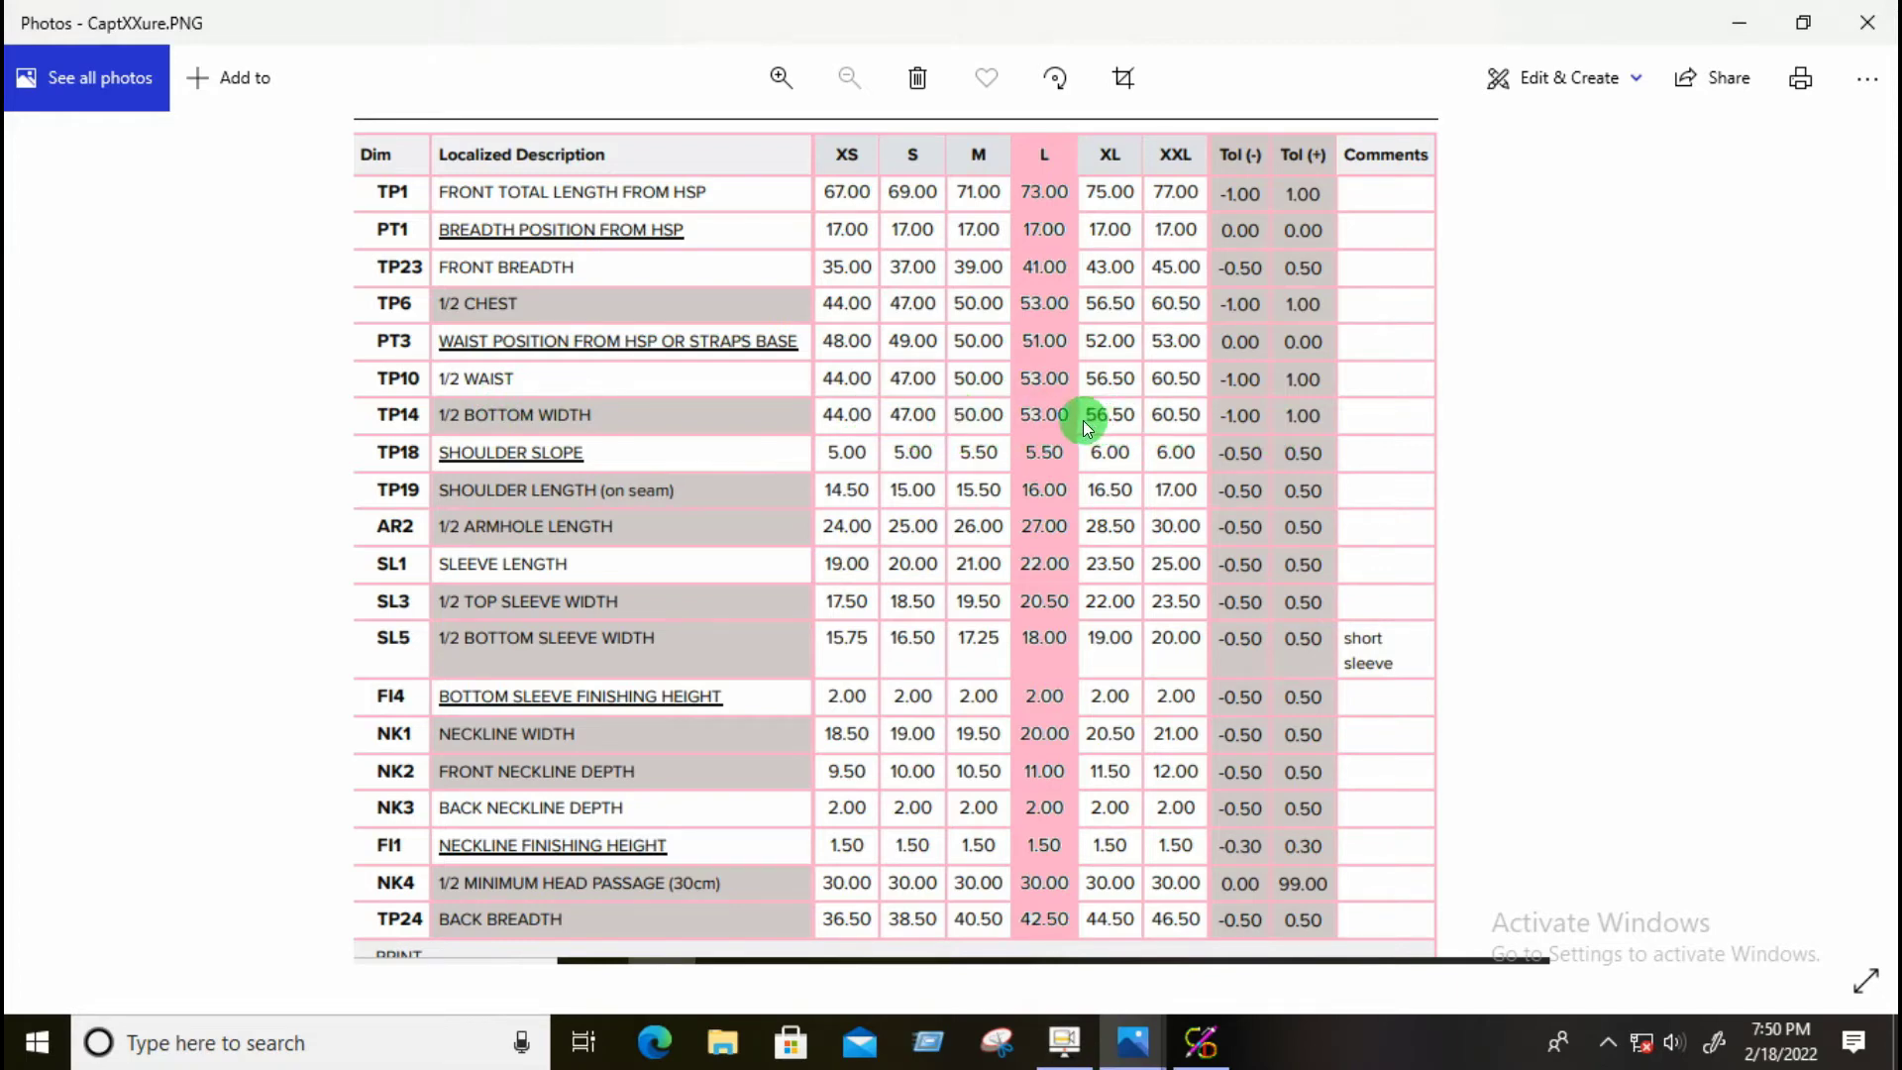
left_click(1199, 1042)
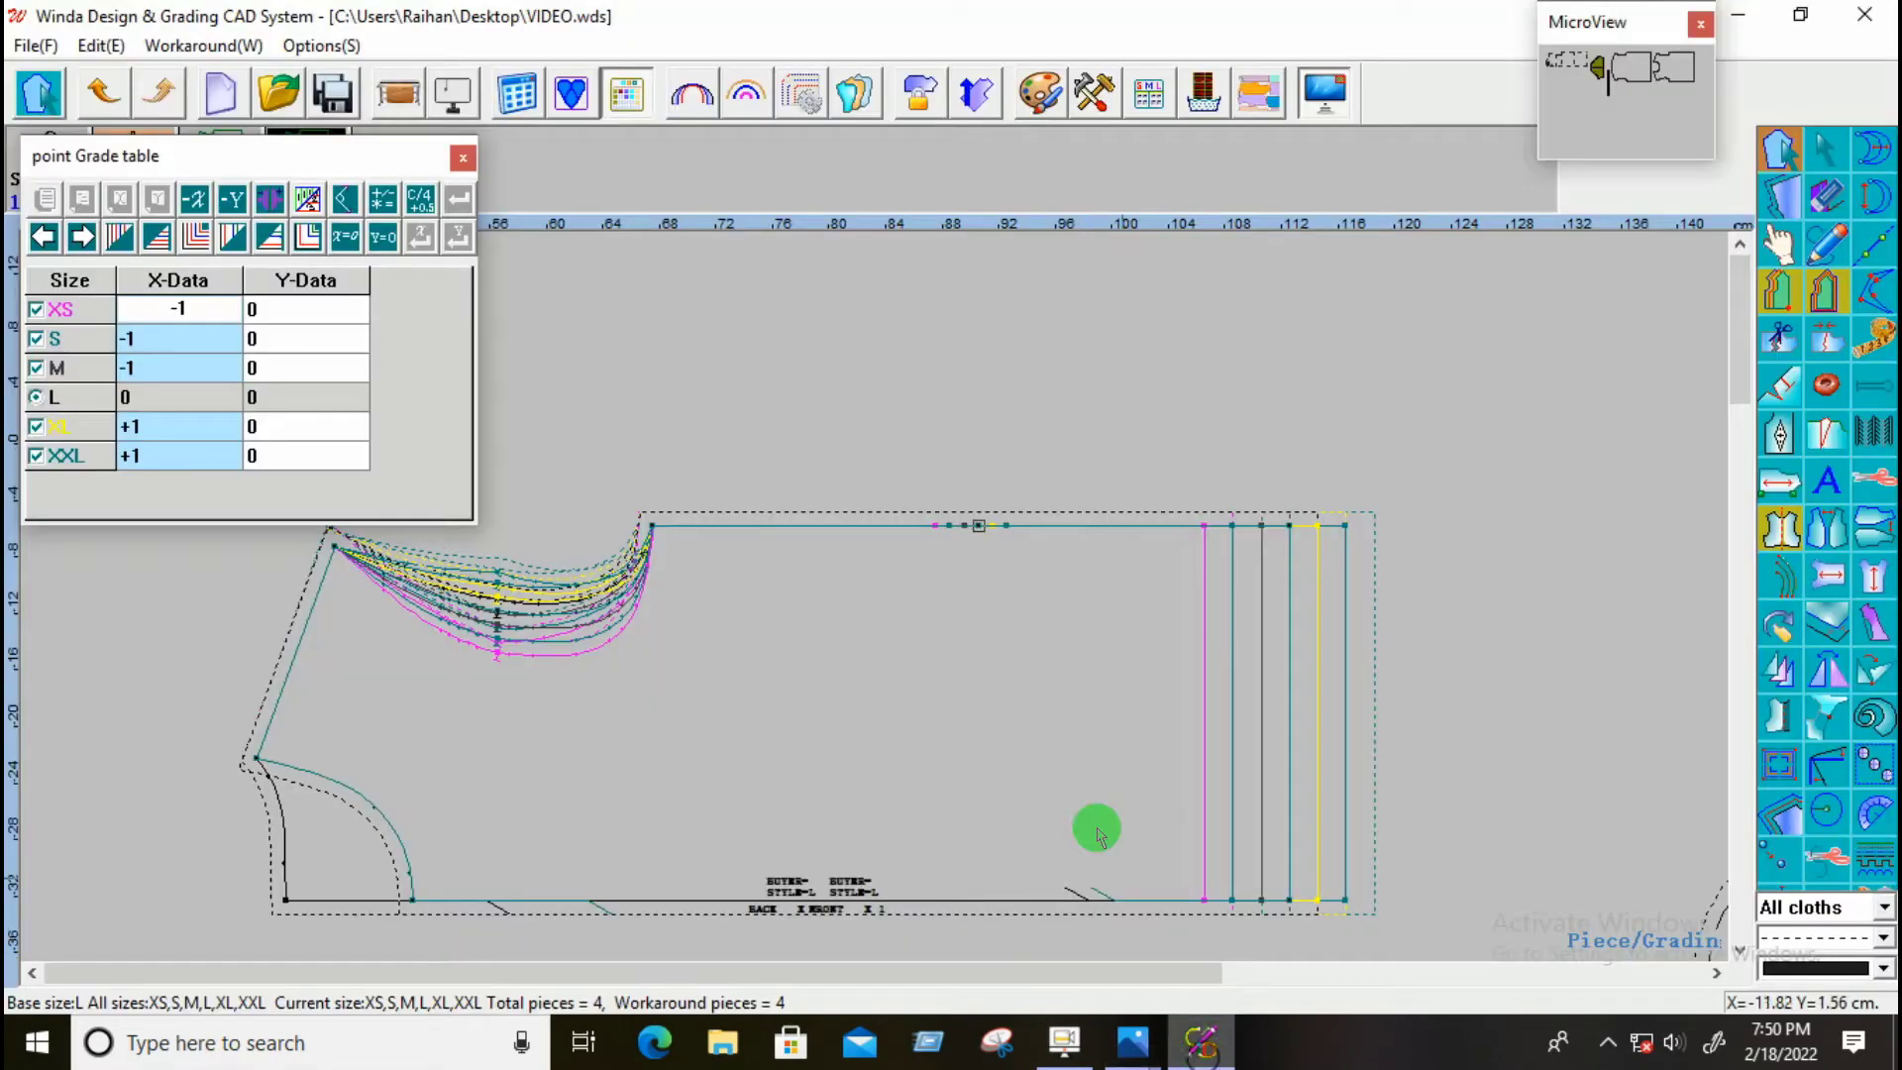
left_click_drag(604, 393, 1397, 642)
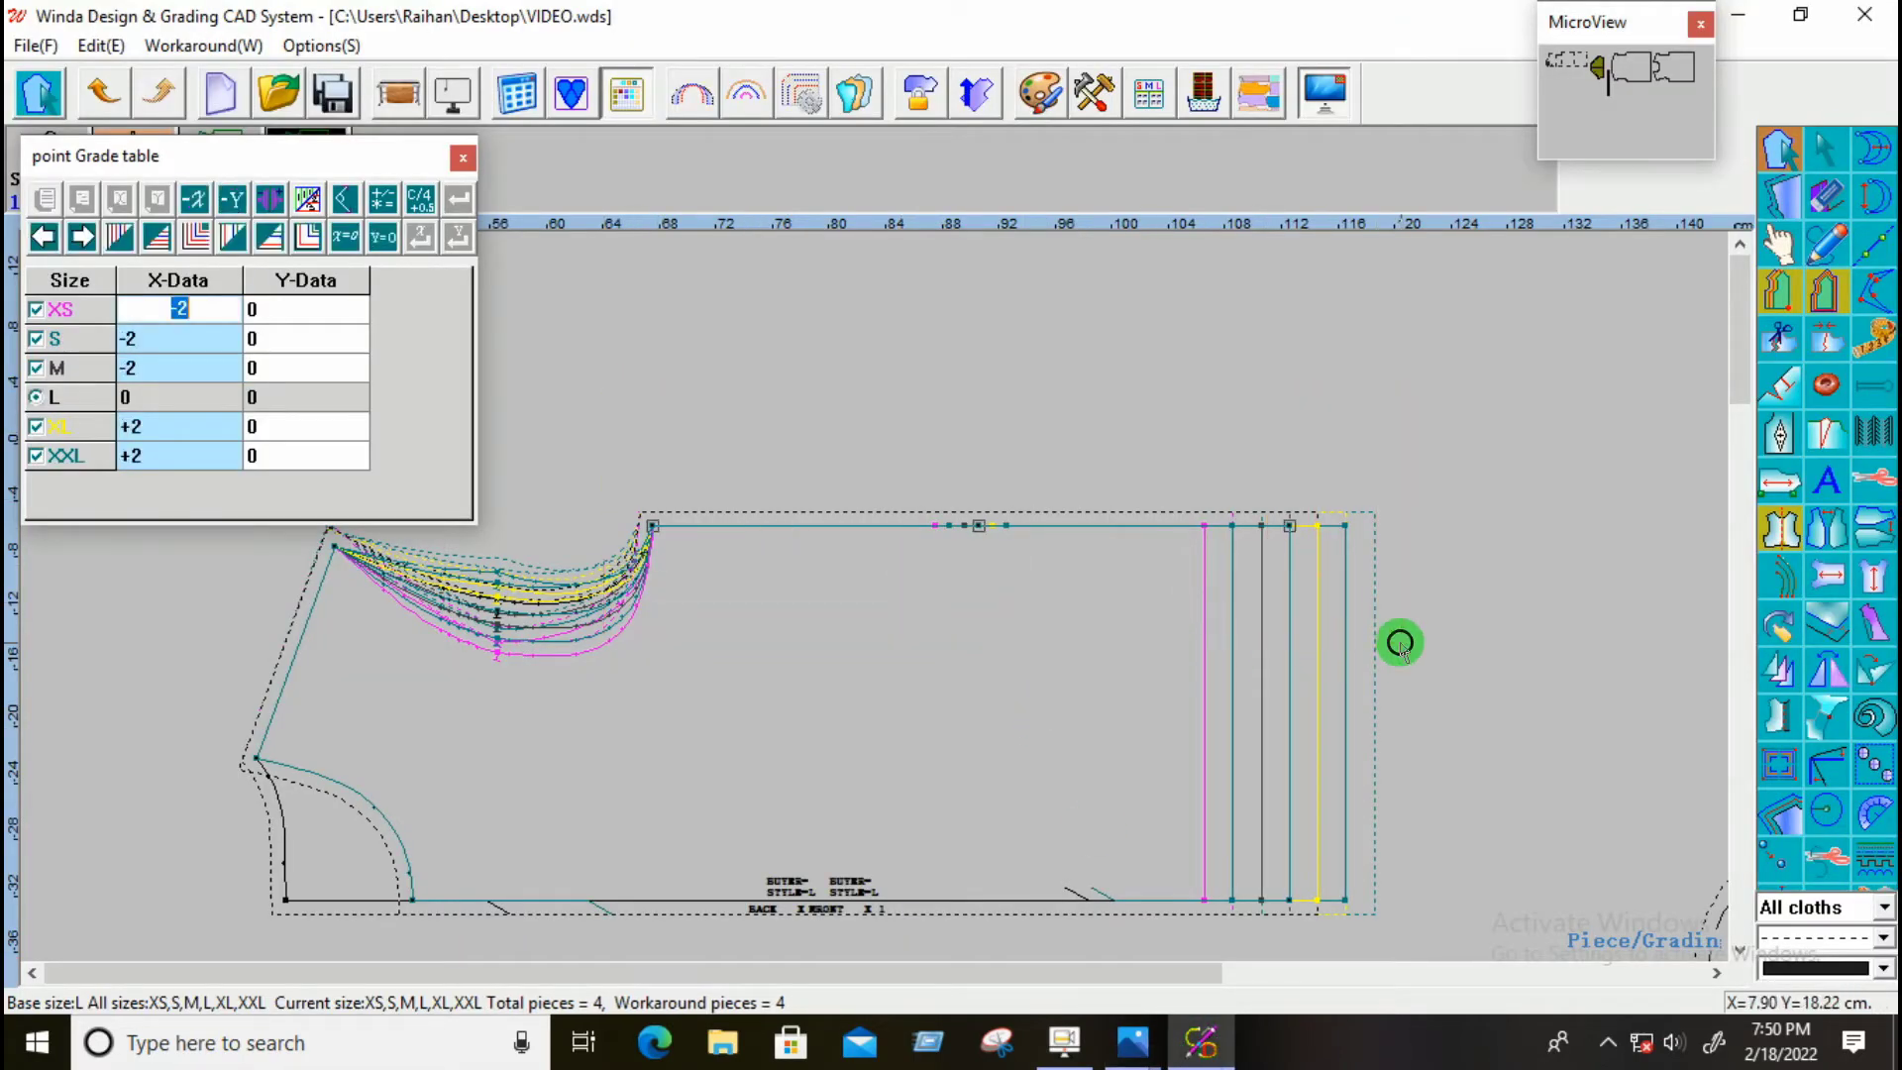
left_click(319, 308)
type("-1.")
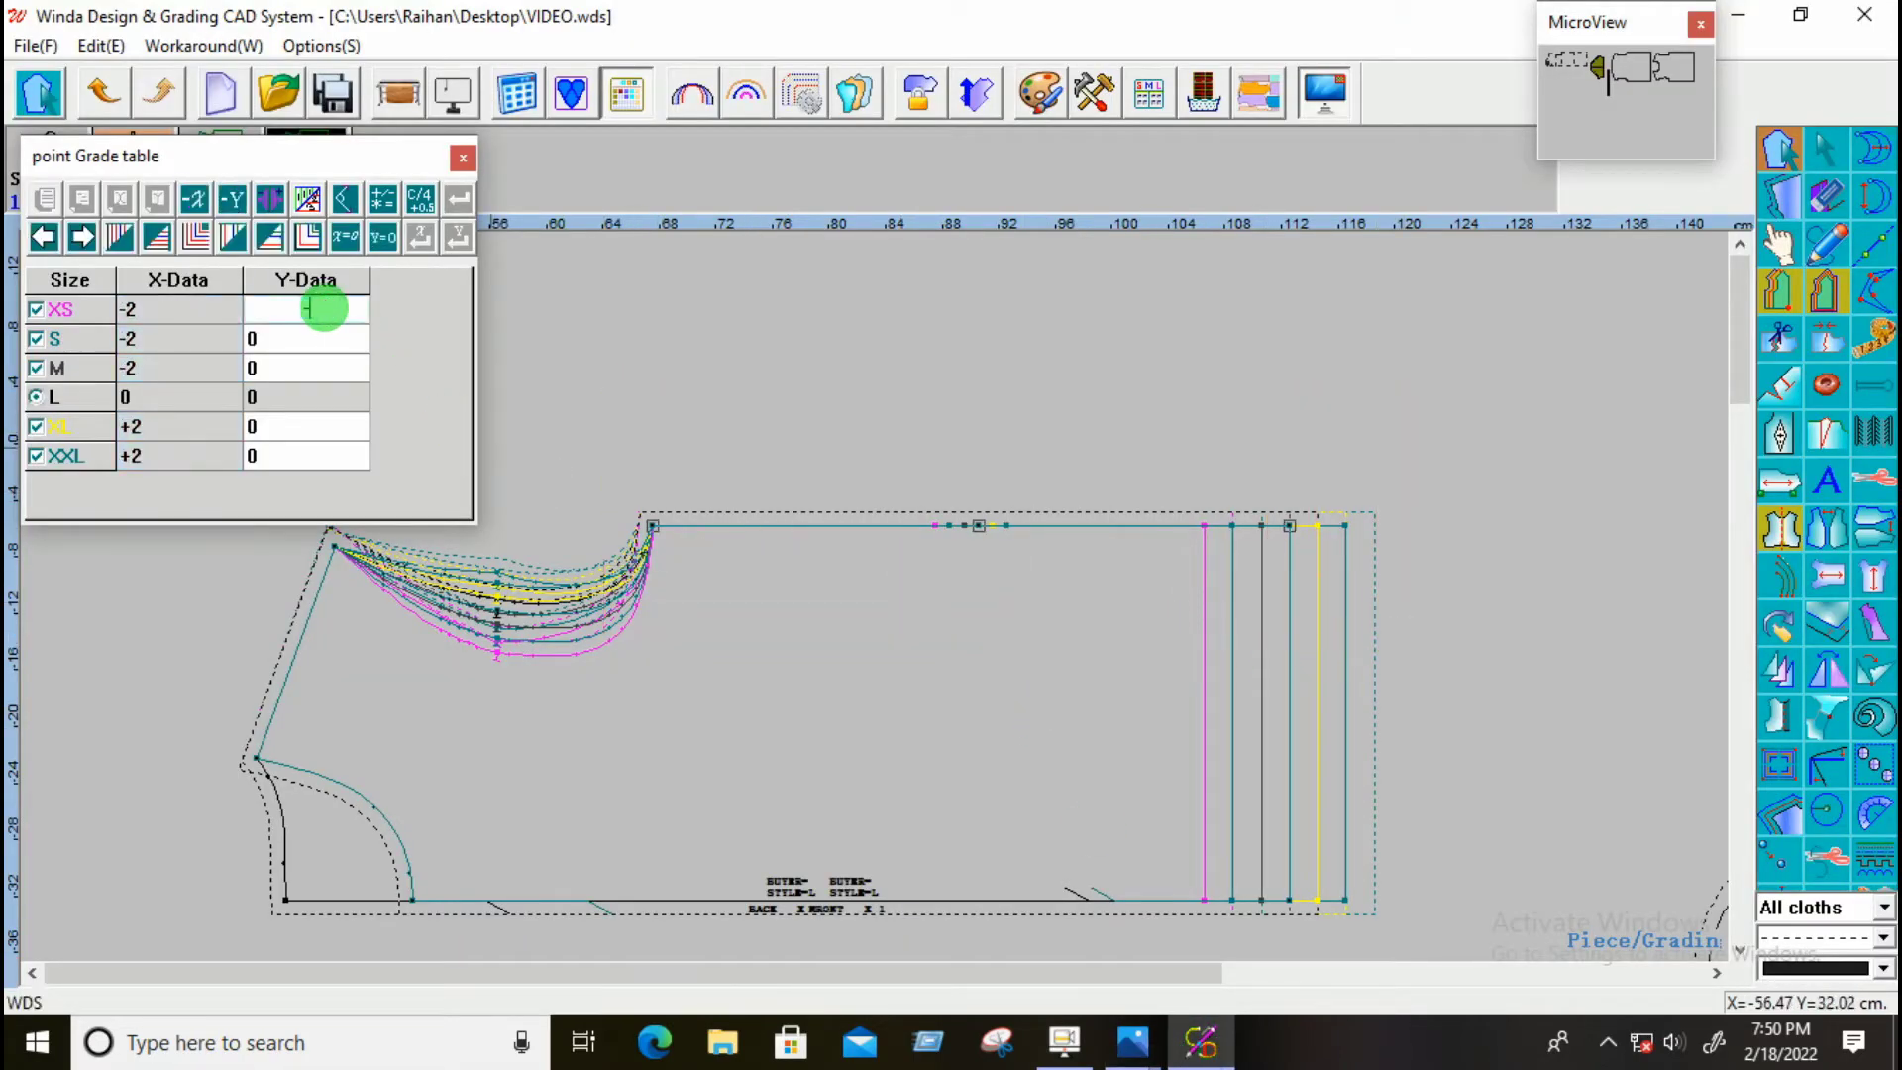
type("5")
left_click(330, 368)
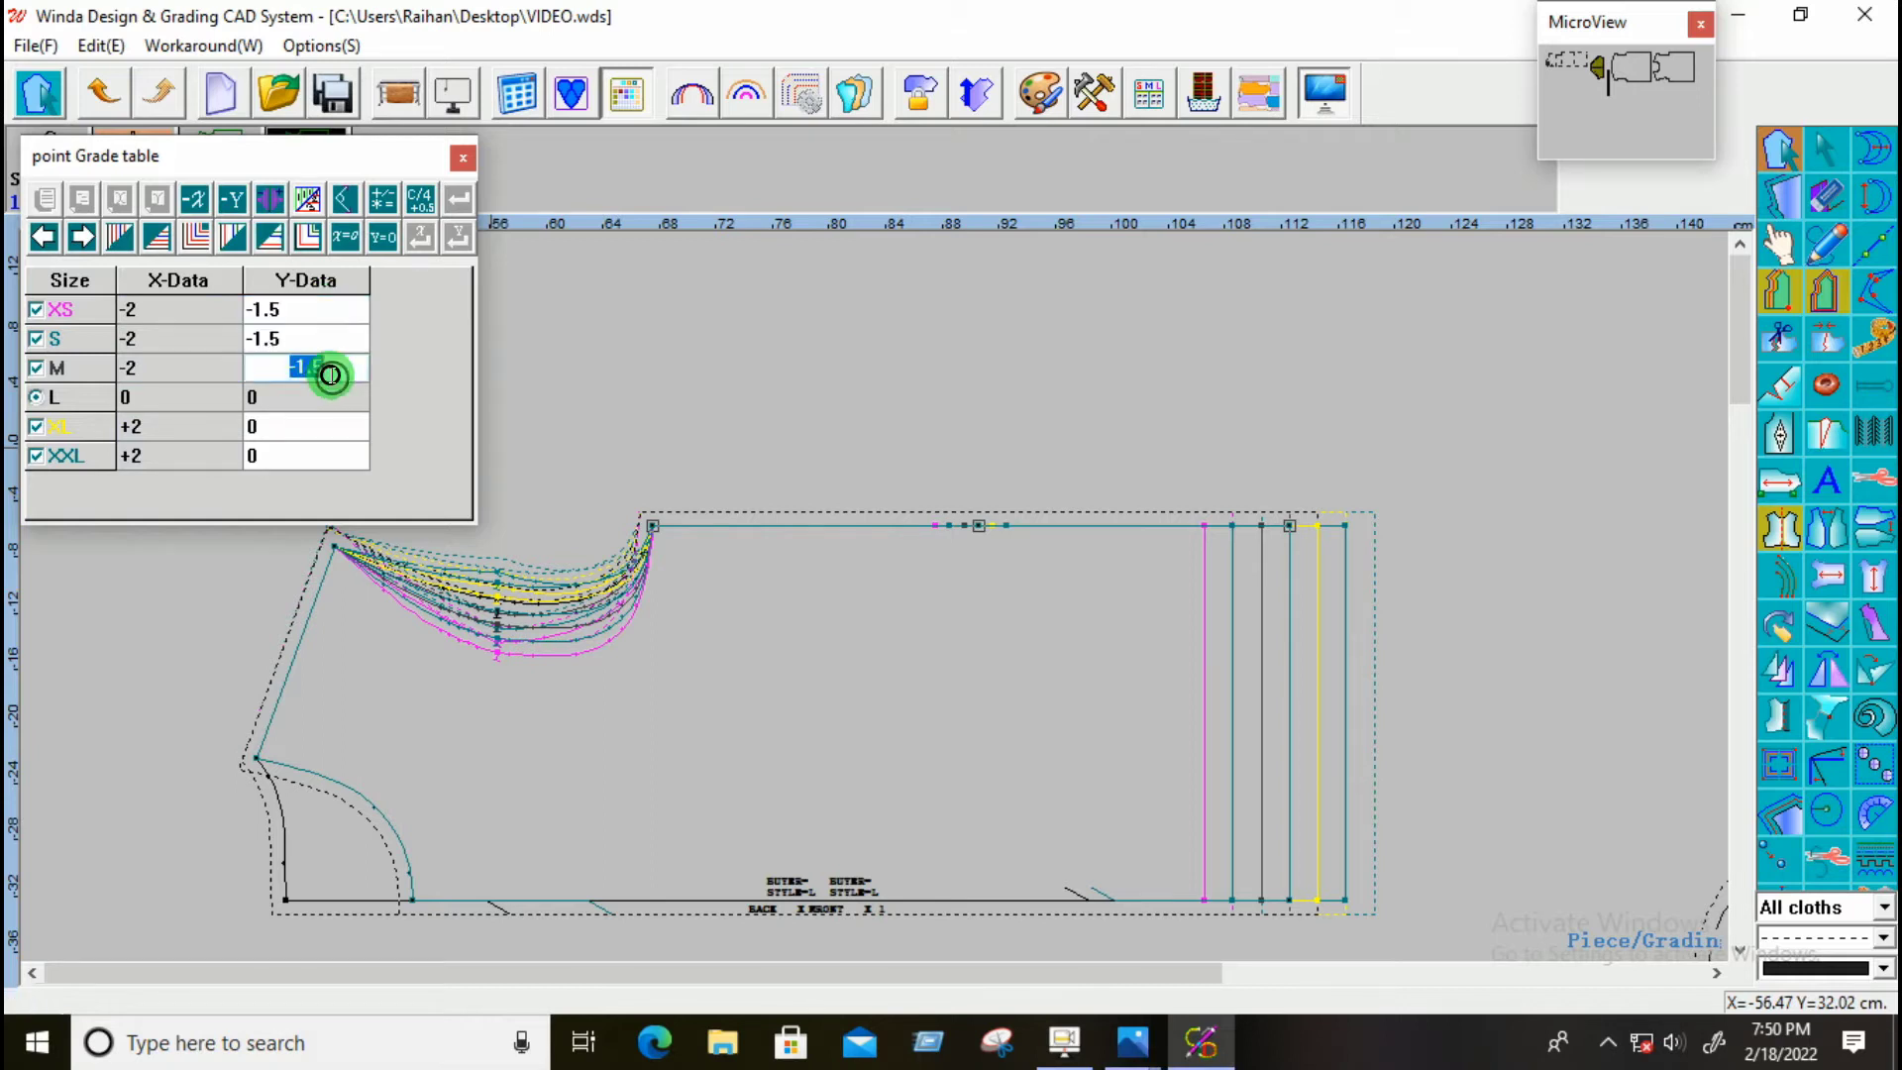
left_click(319, 430)
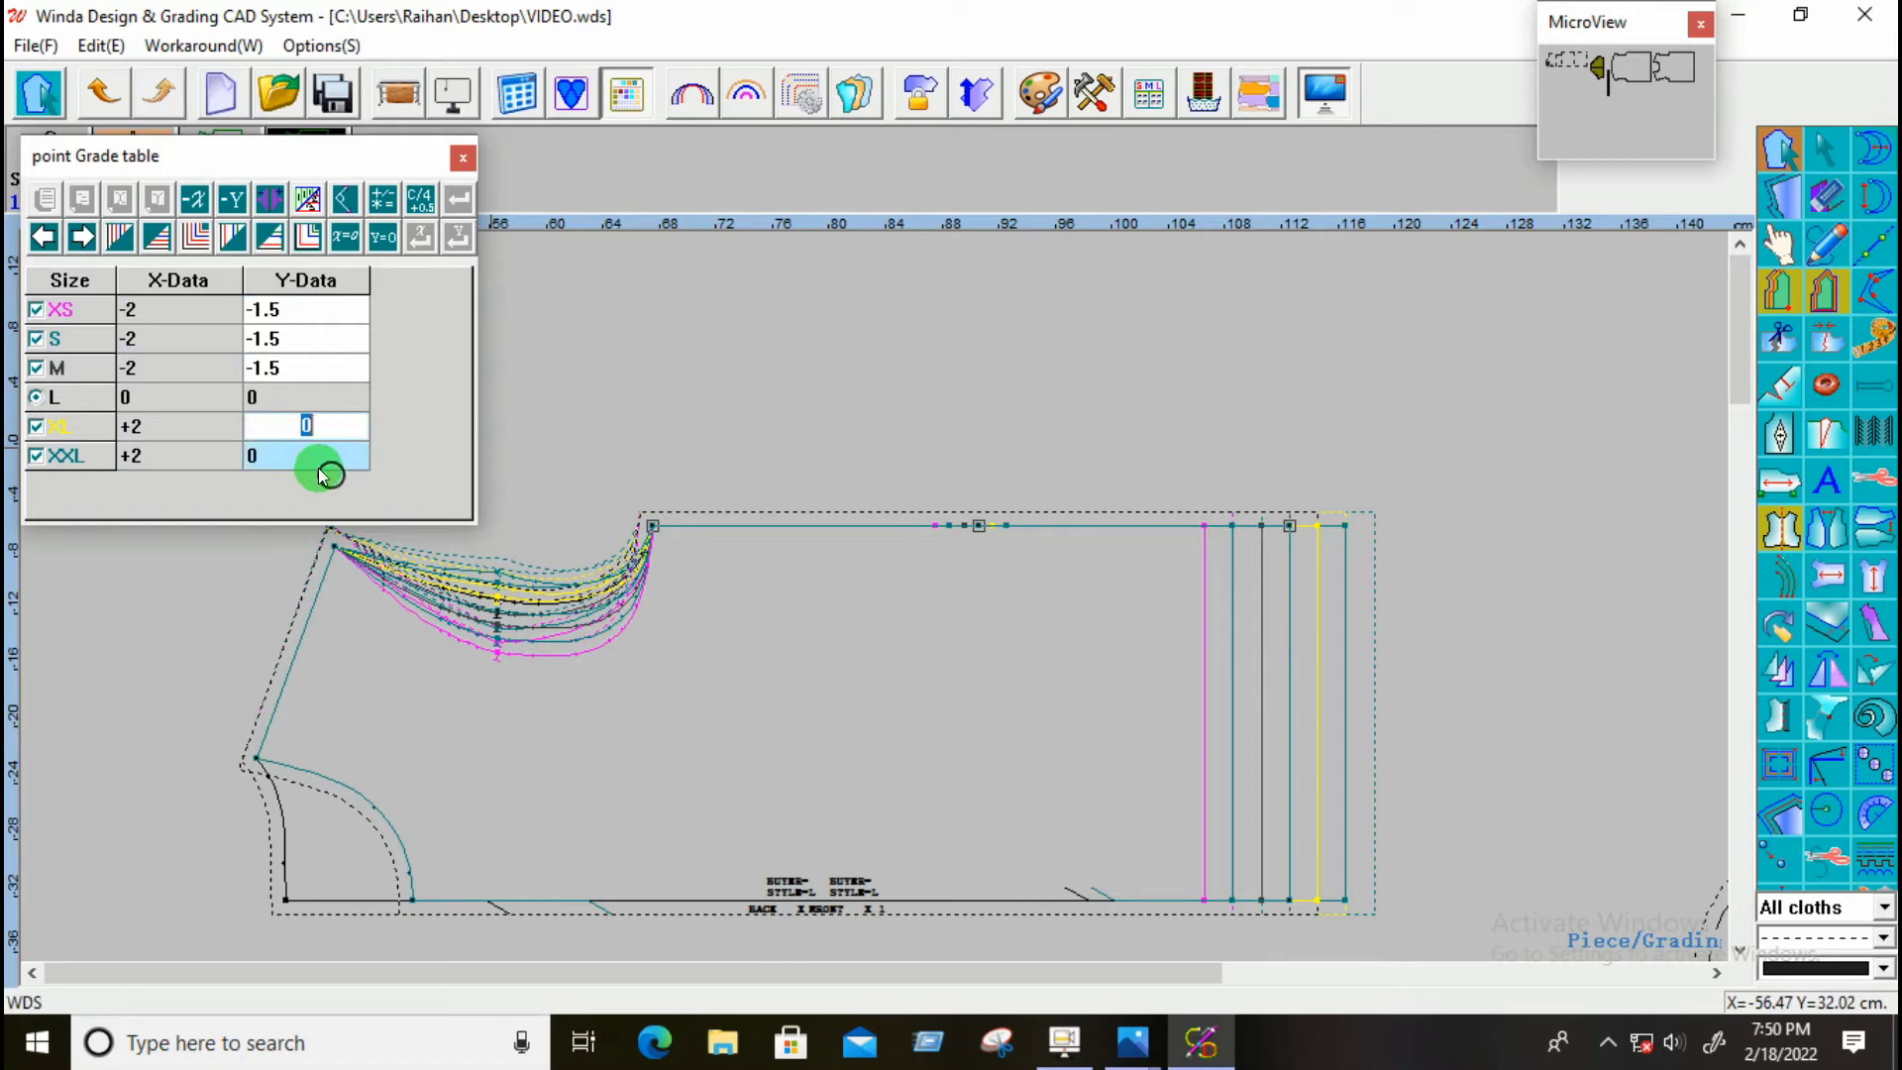
type("+1.75")
left_click(271, 241)
left_click(910, 601)
Step: Inspect the nested side seam and hem lines of the graded front and back pieces
scroll(1003, 678, "down", 3)
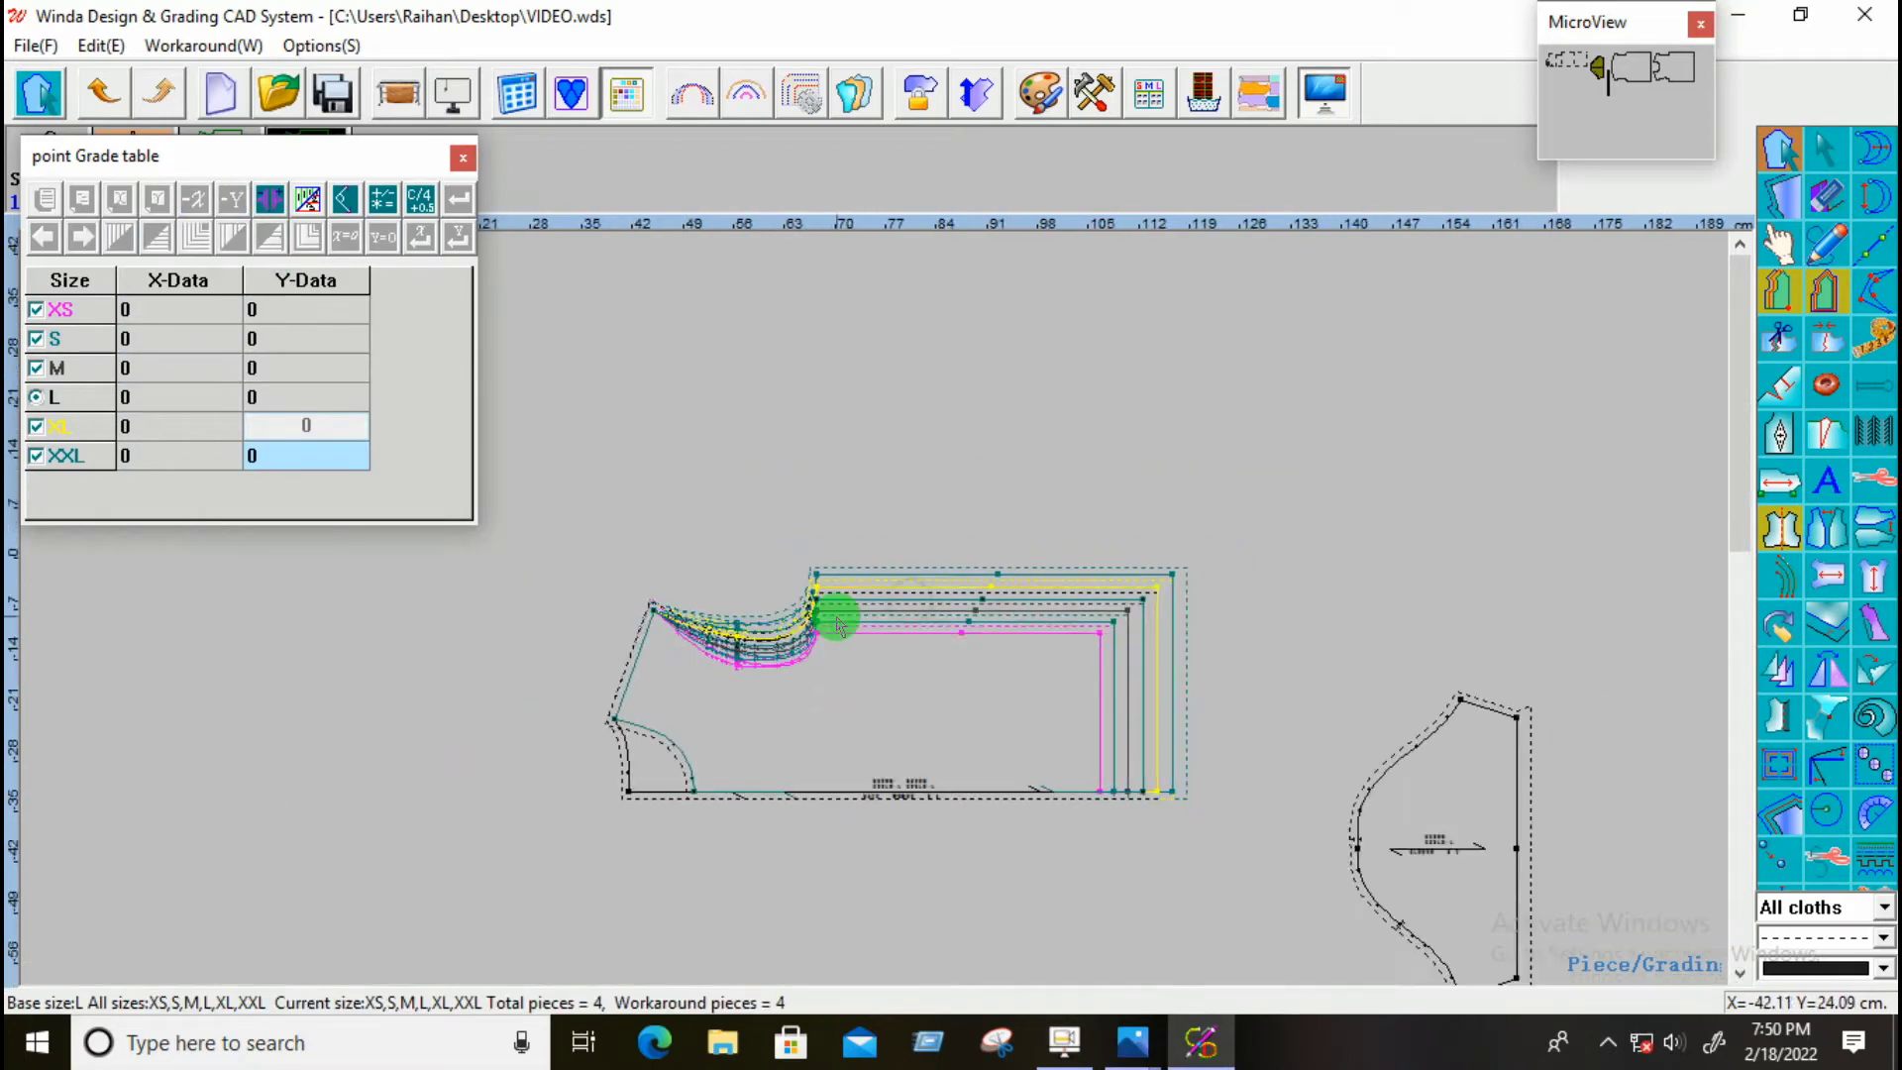
scroll(835, 618, "up", 4)
scroll(892, 540, "down", 3)
scroll(892, 642, "up", 2)
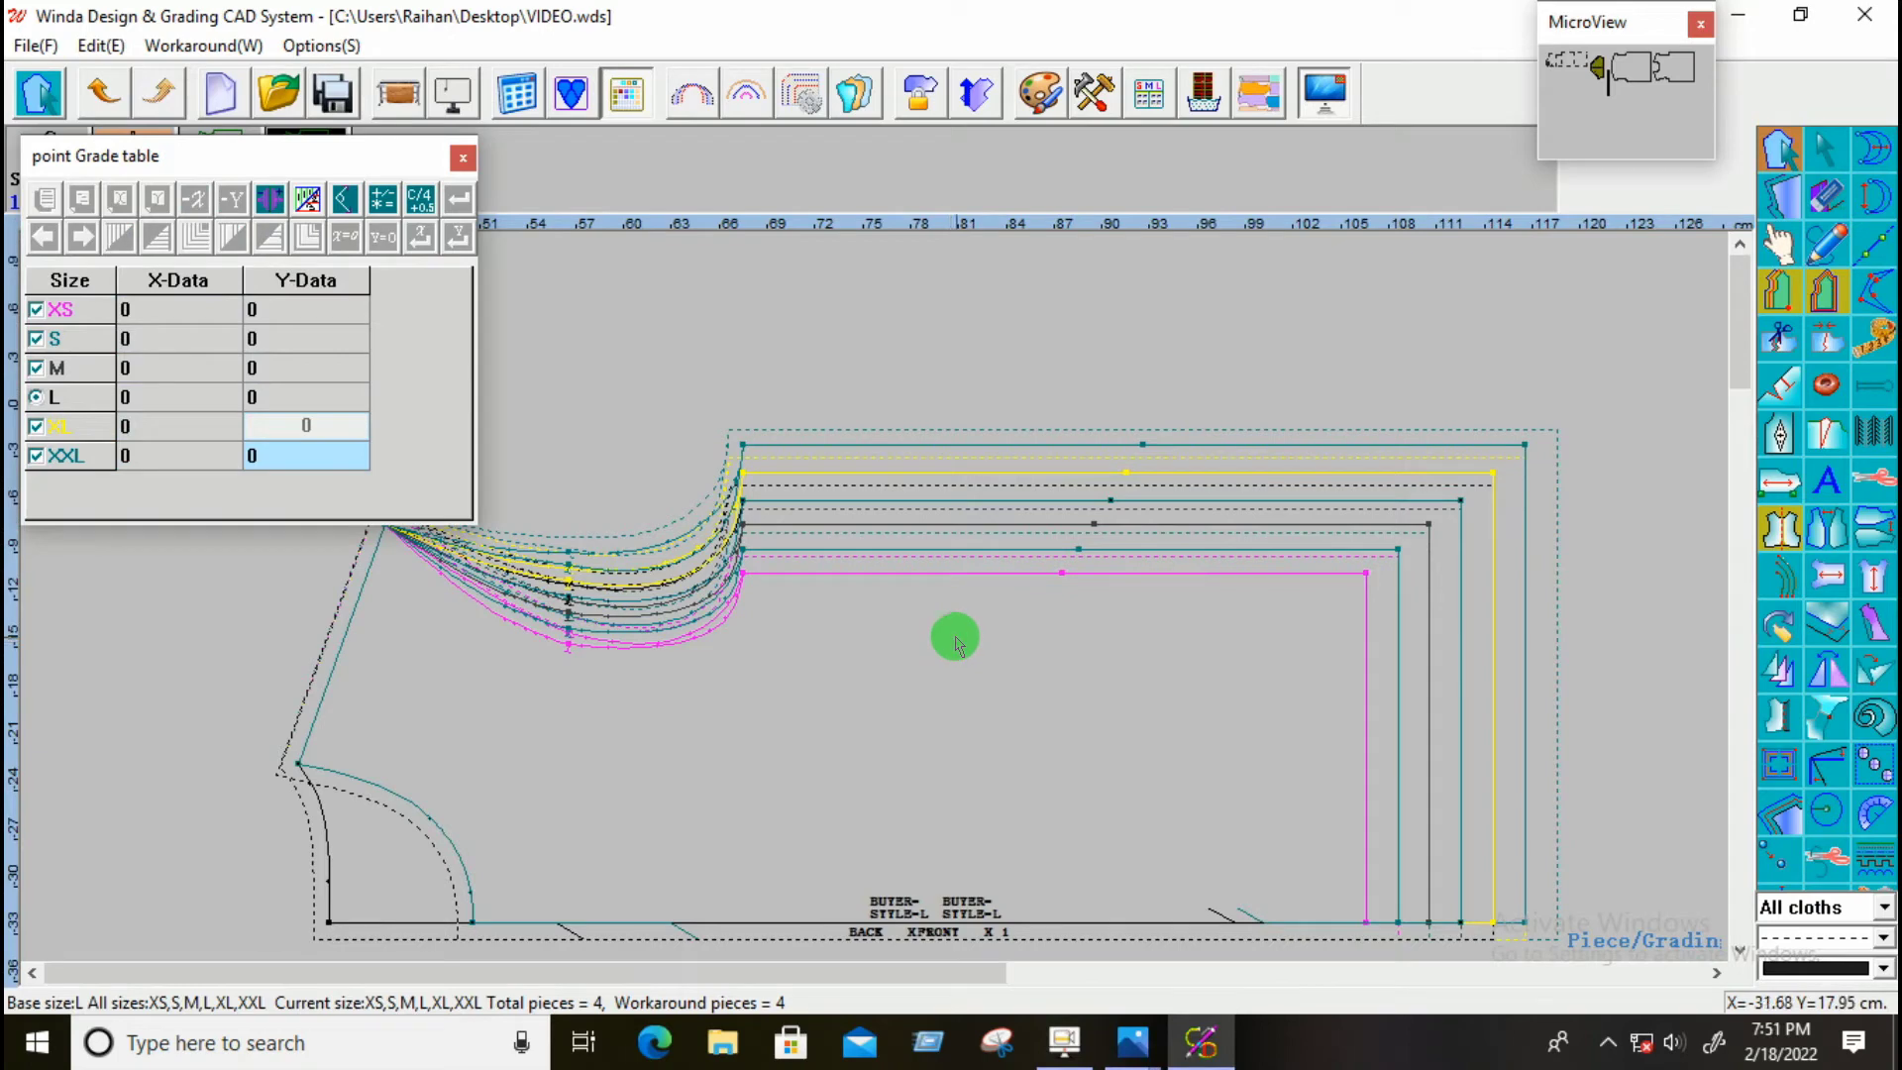
scroll(934, 620, "down", 3)
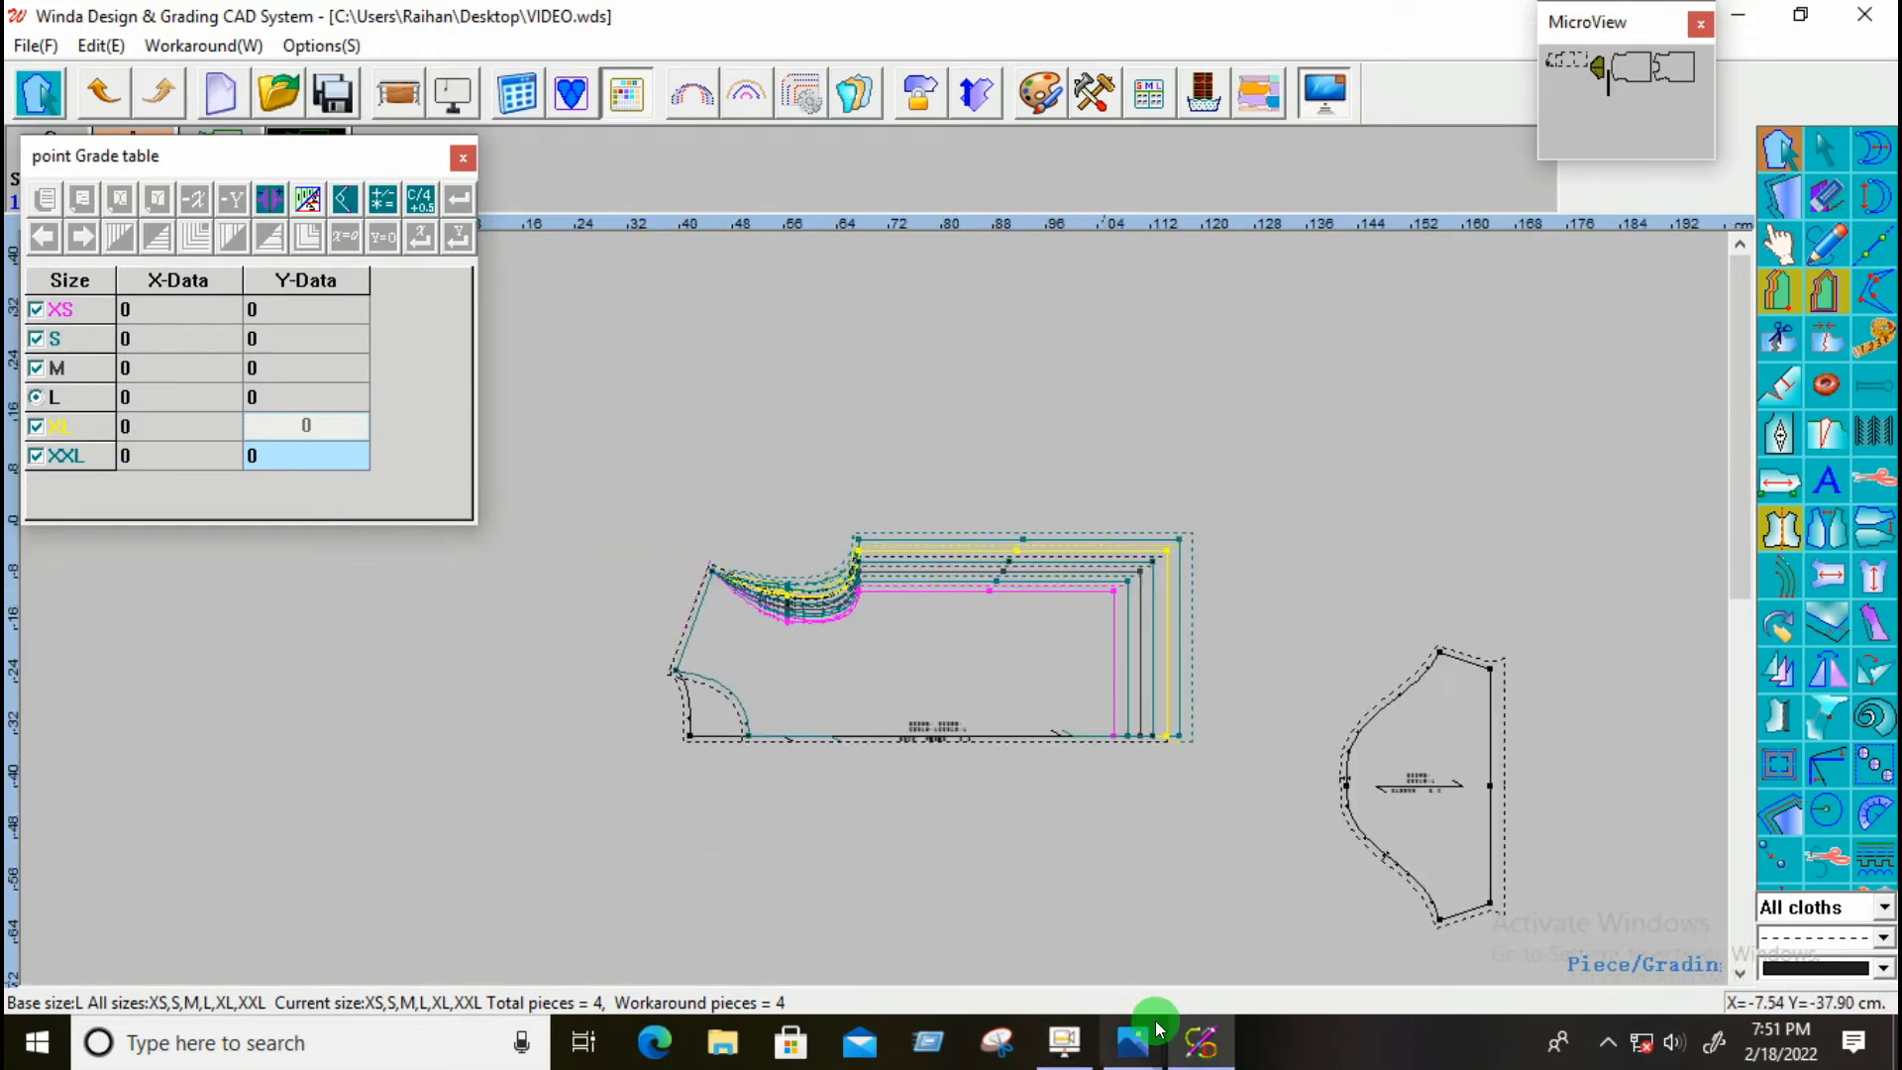
Step: Consult the chart's shoulder slope row and grade the shoulder point in X: -0.5 for S and +0.5 for XL, unequal across sizes
mouse_move(1142, 1049)
left_click(983, 852)
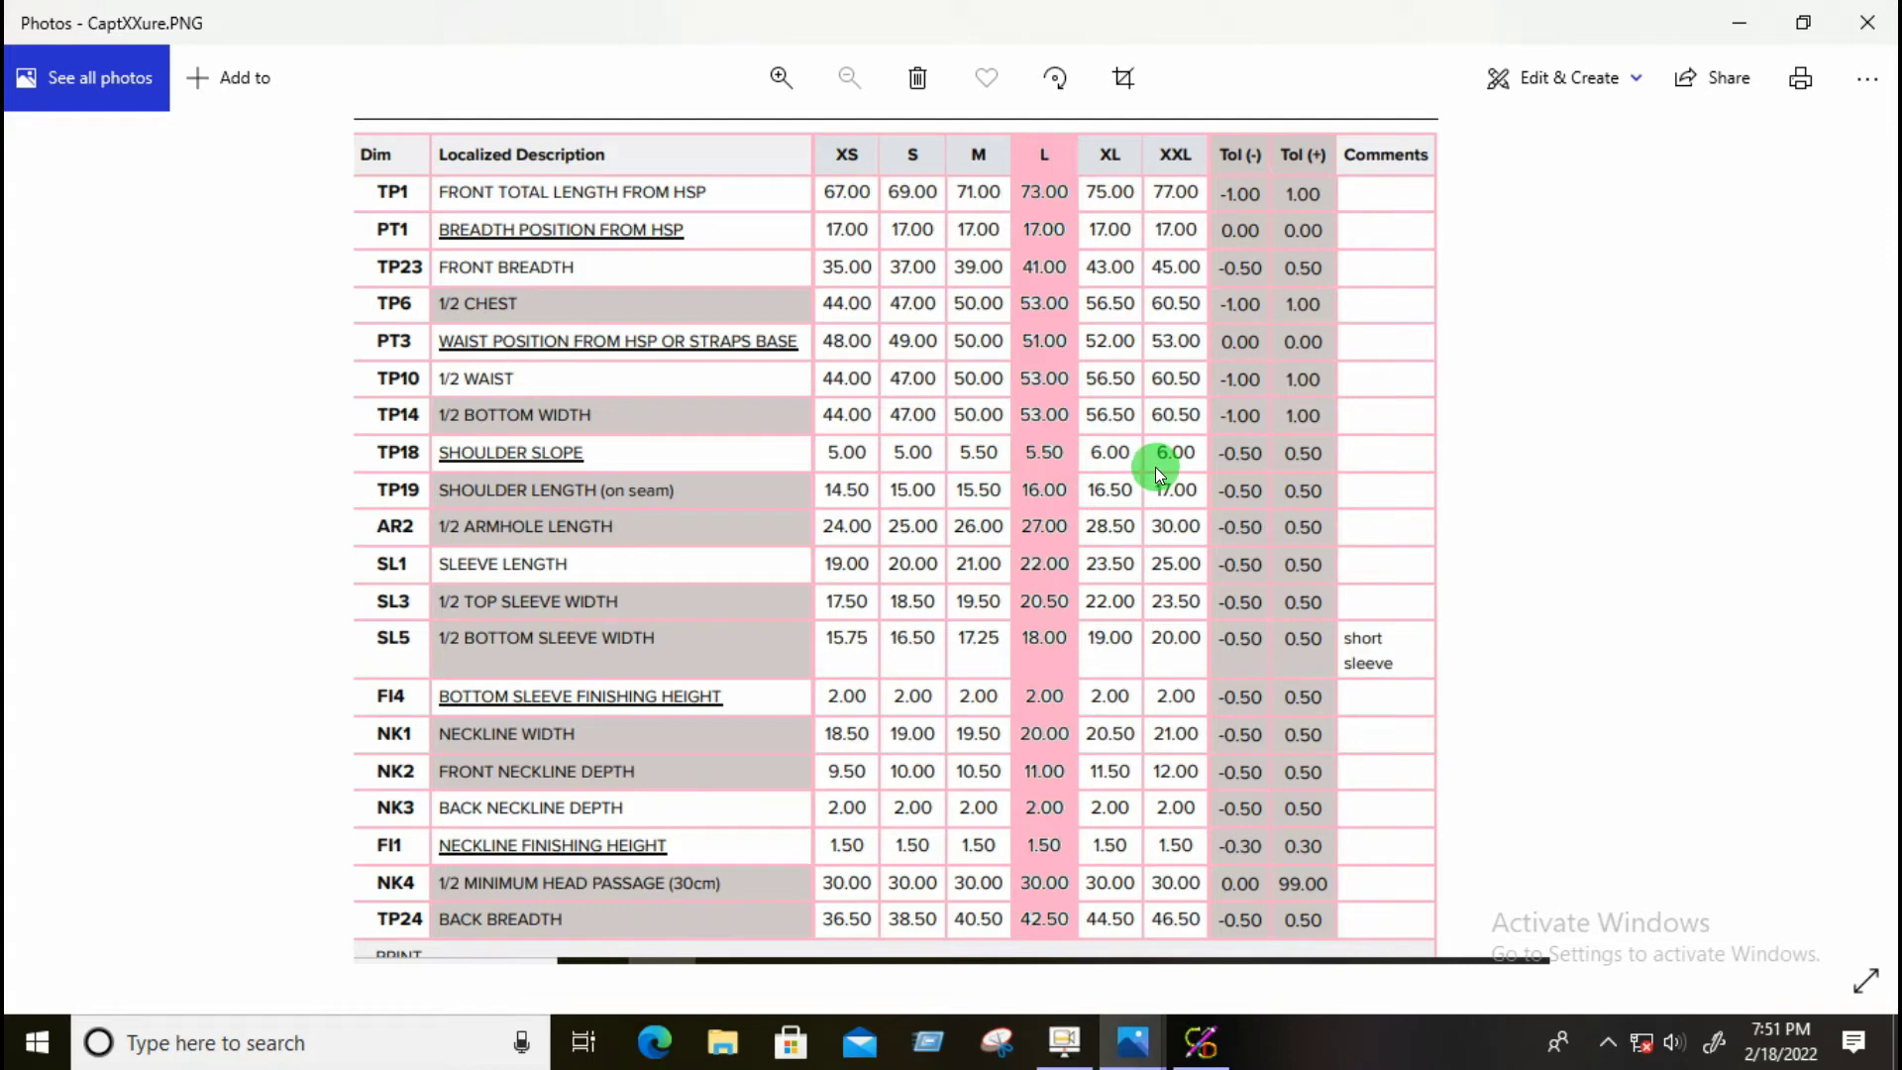
left_click(1201, 1043)
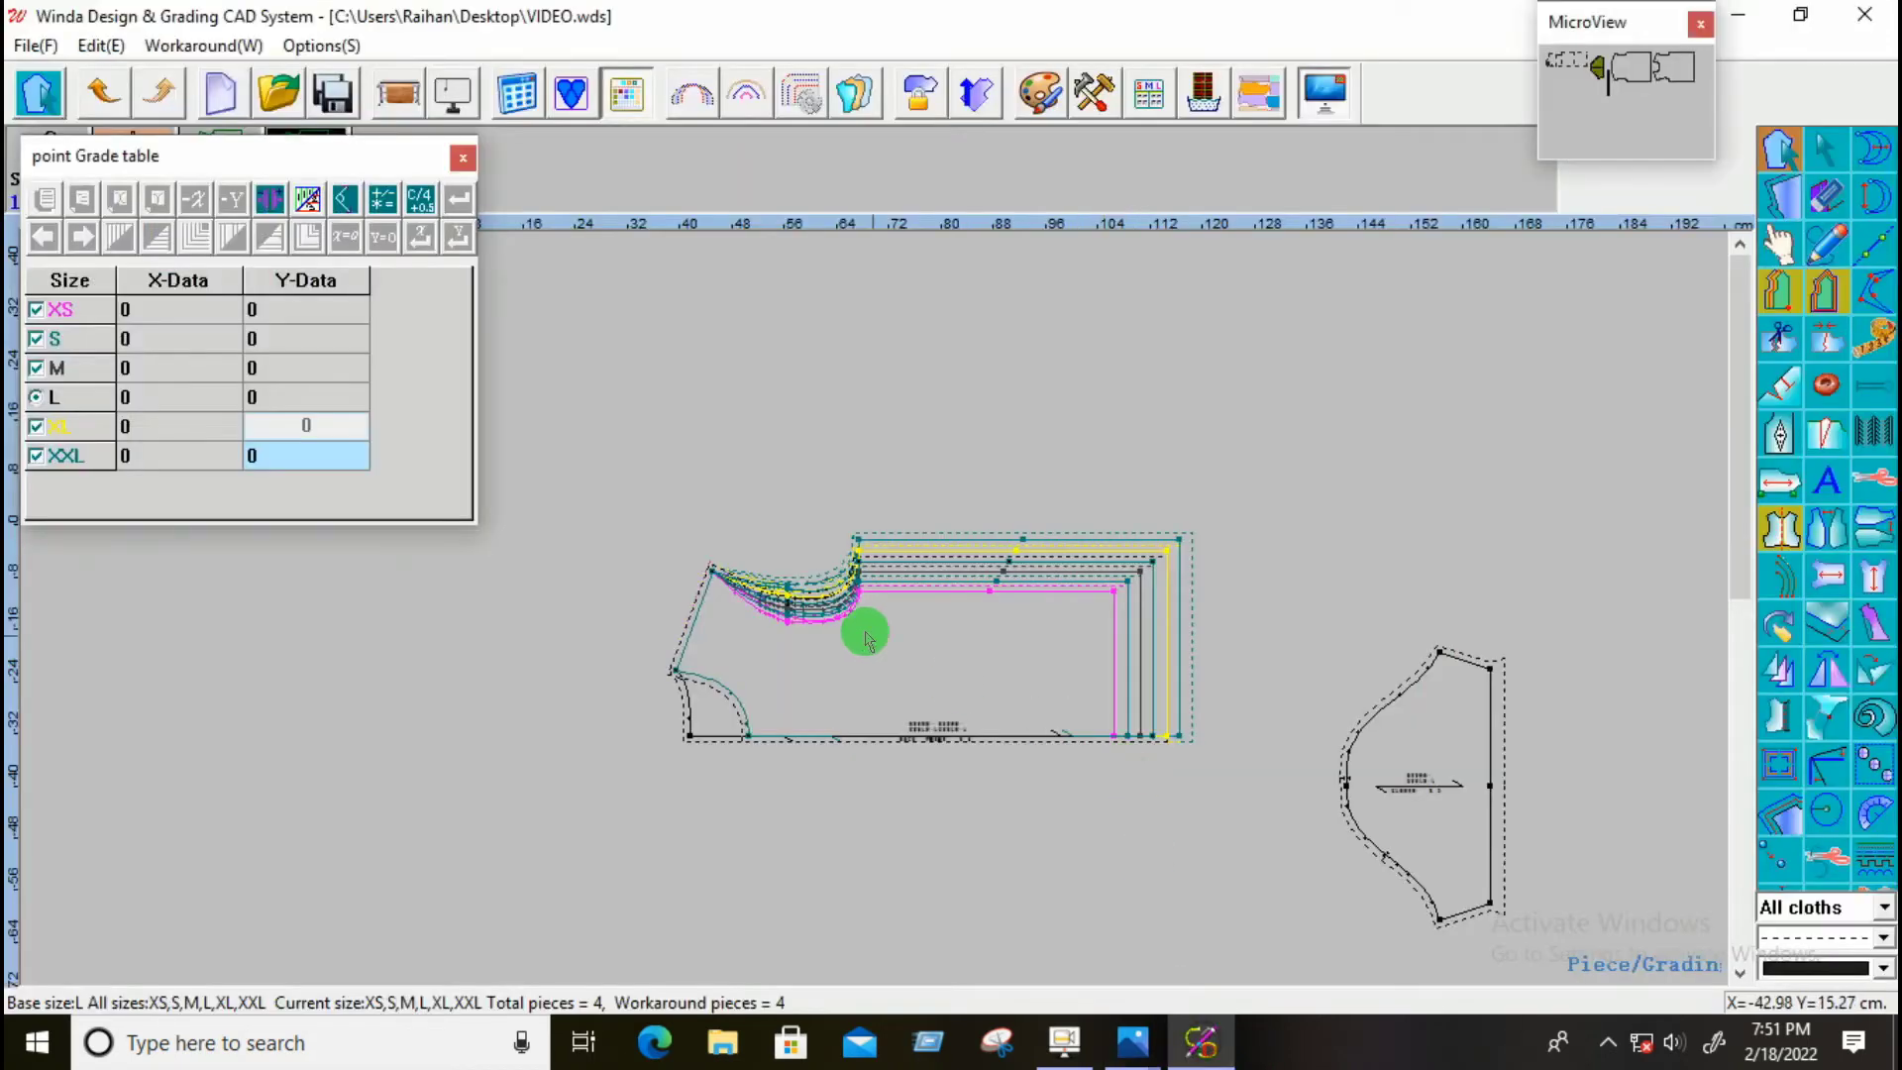
left_click_drag(595, 535, 722, 657)
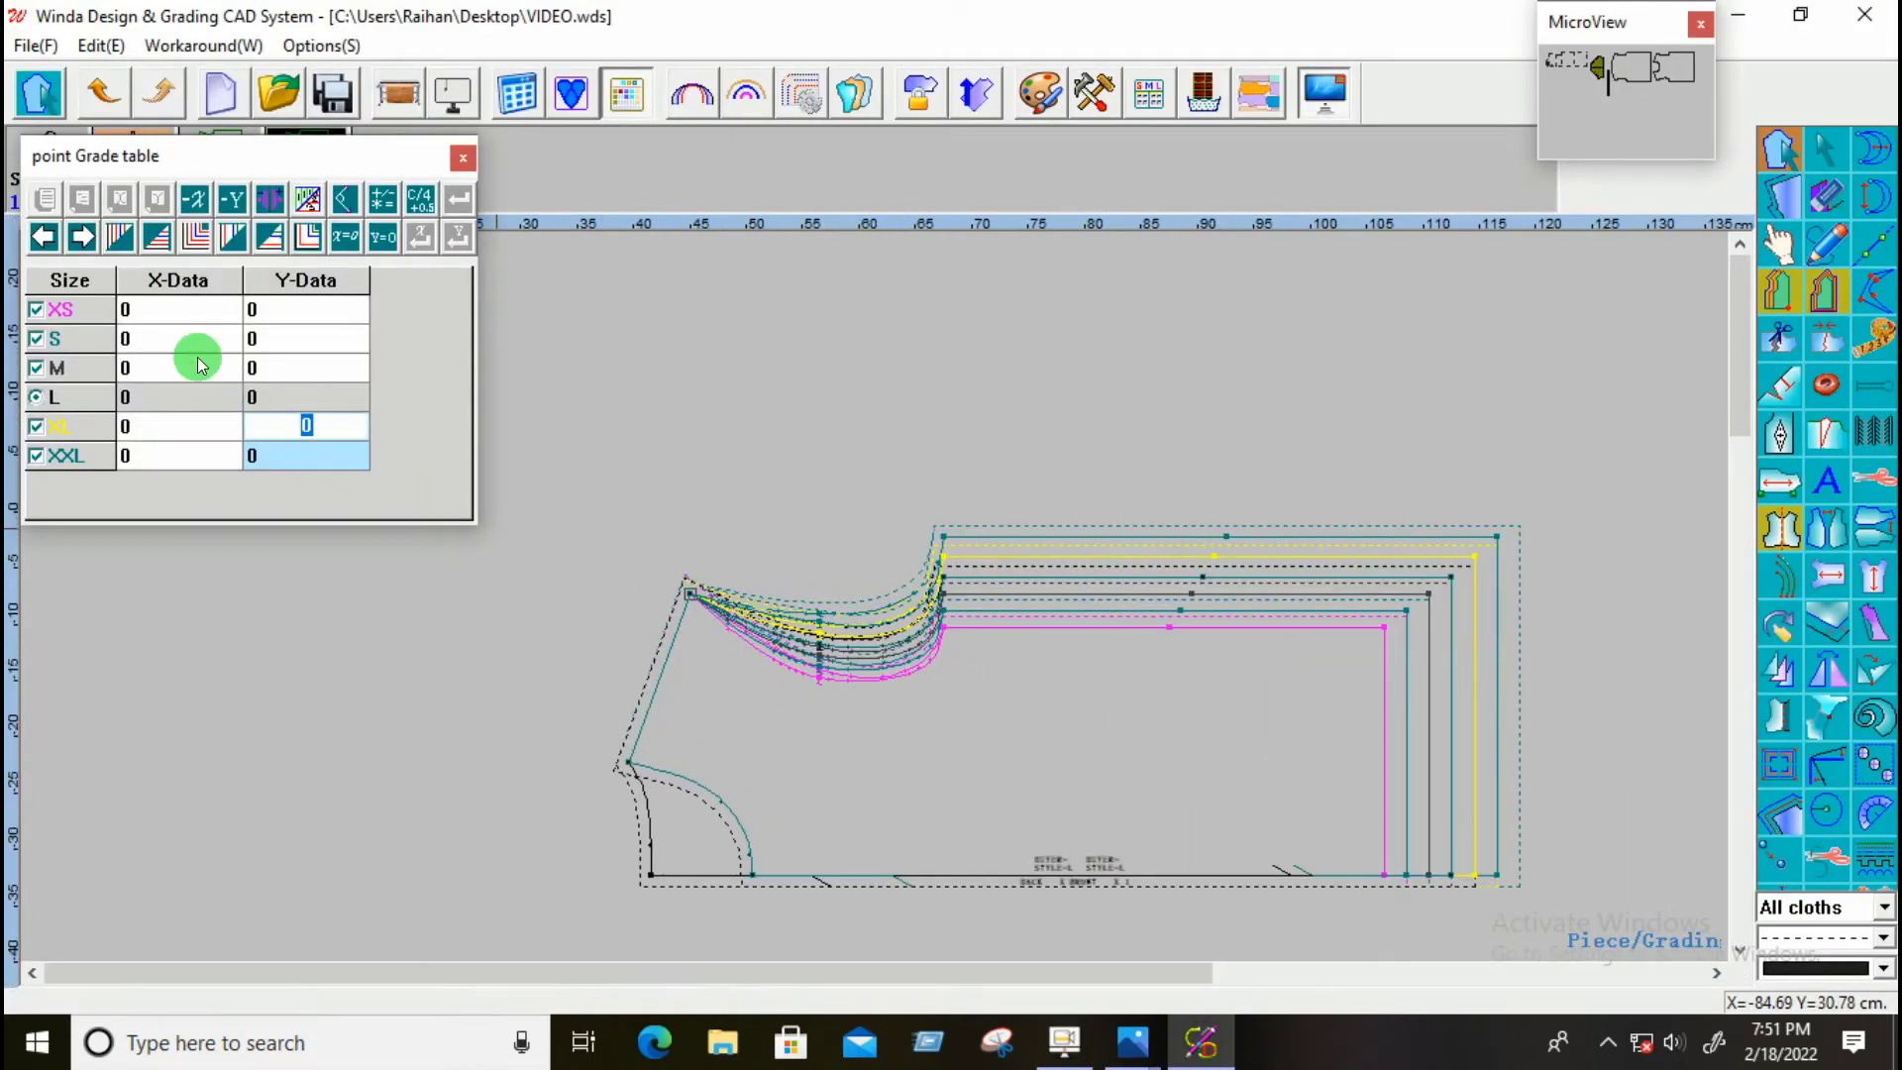
left_click(174, 338)
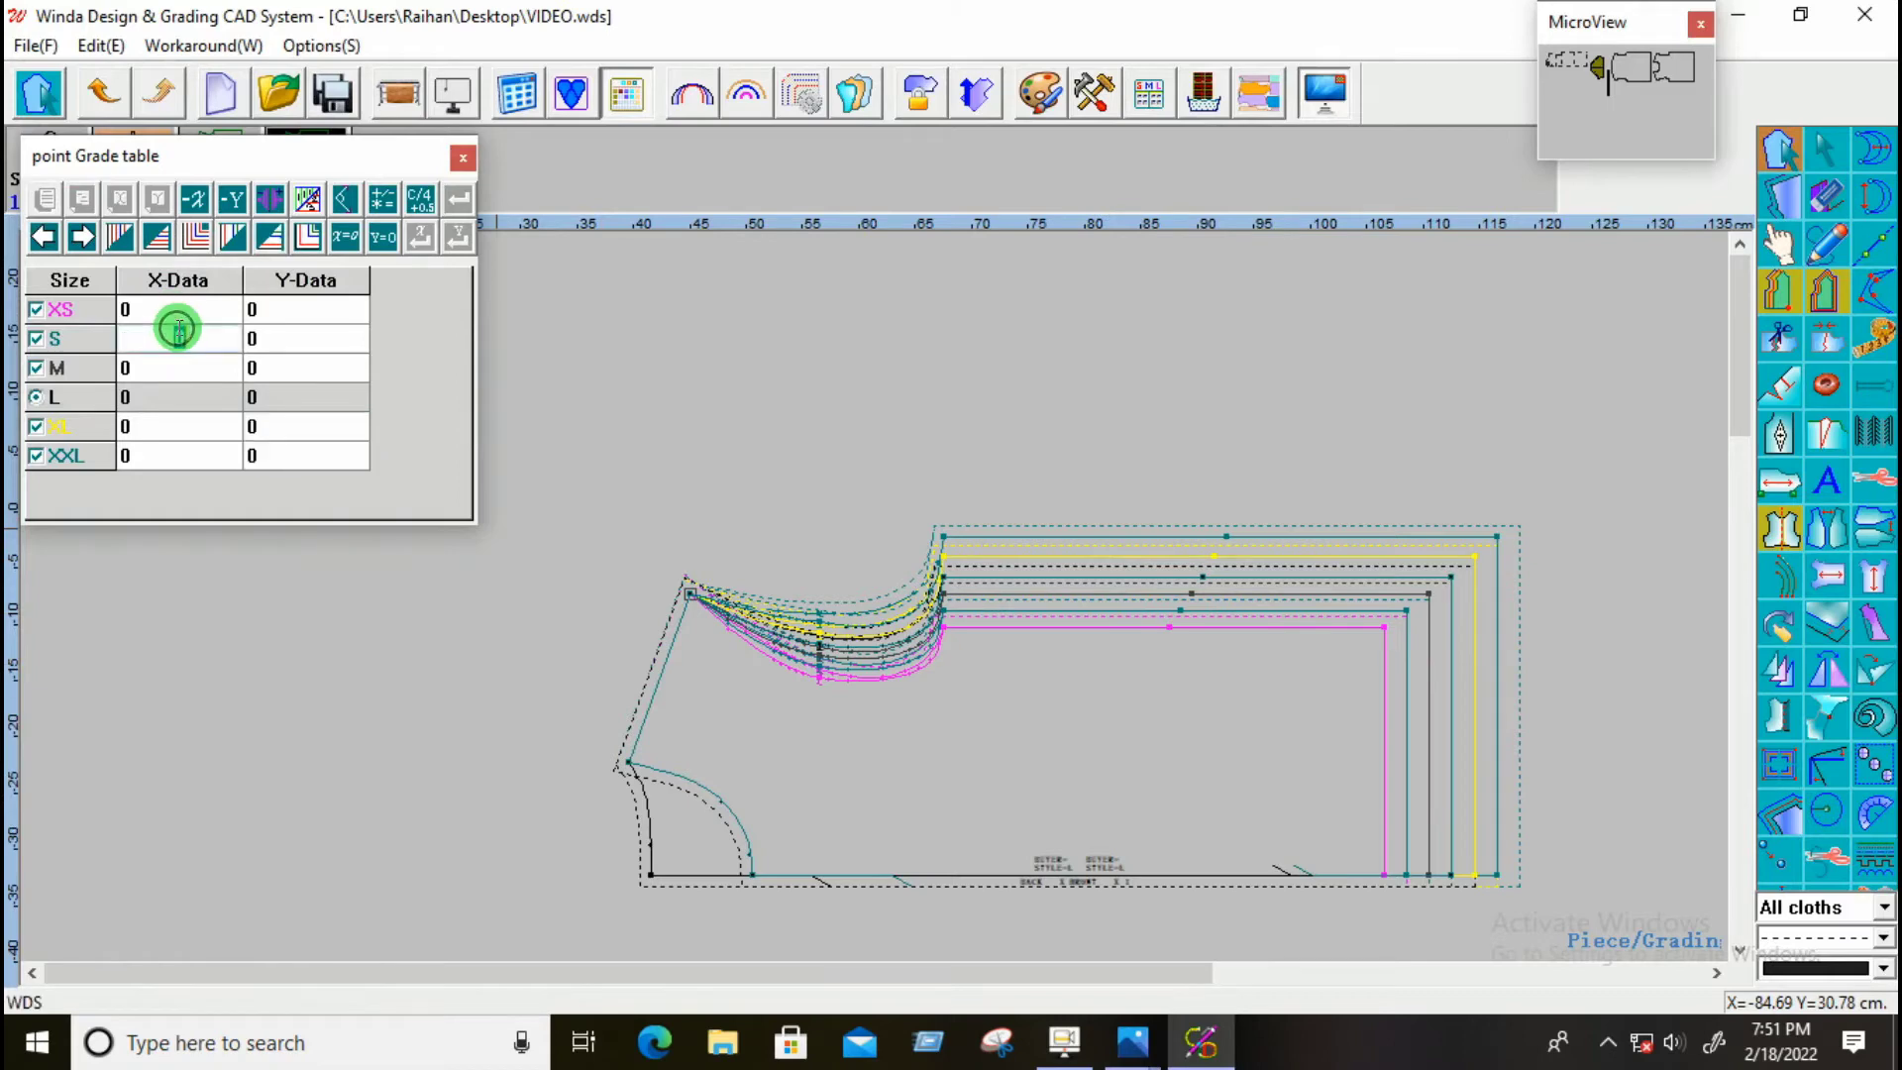
type("-.5")
left_click(185, 426)
type("+.")
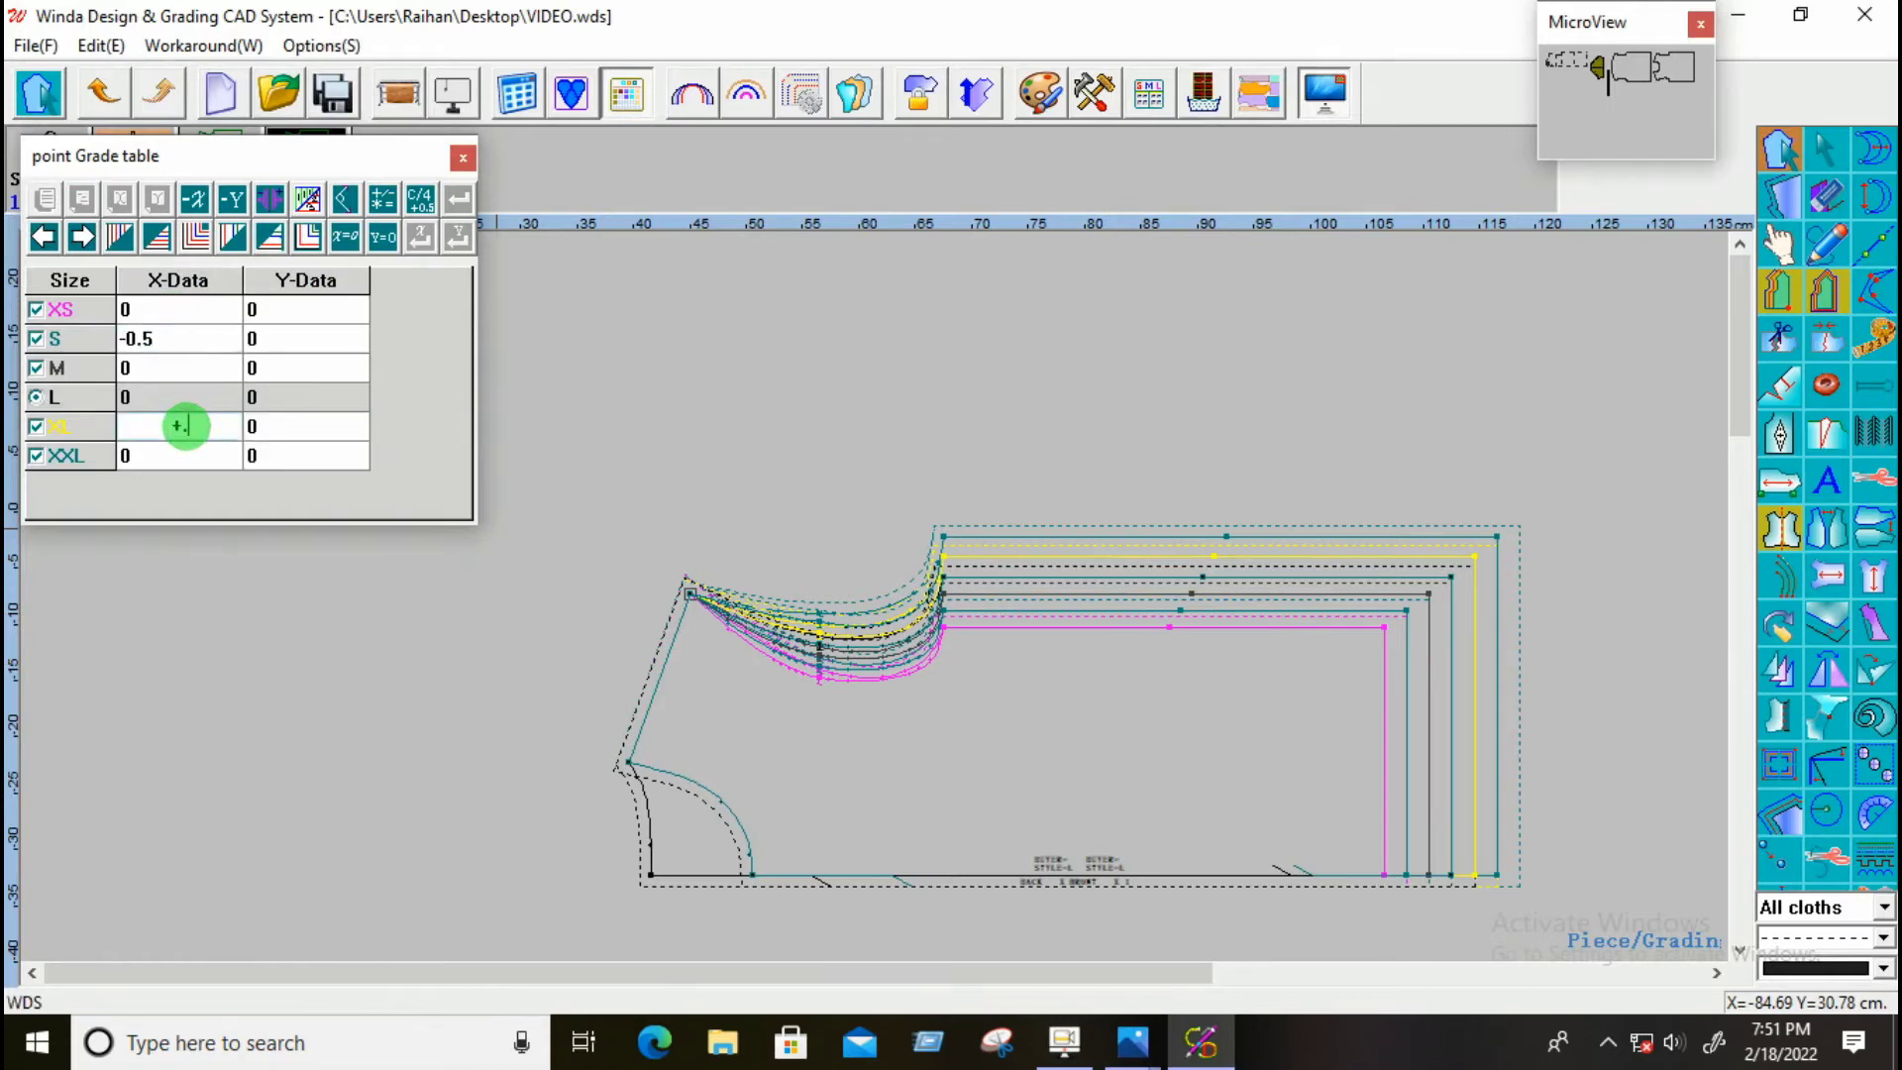
type("5")
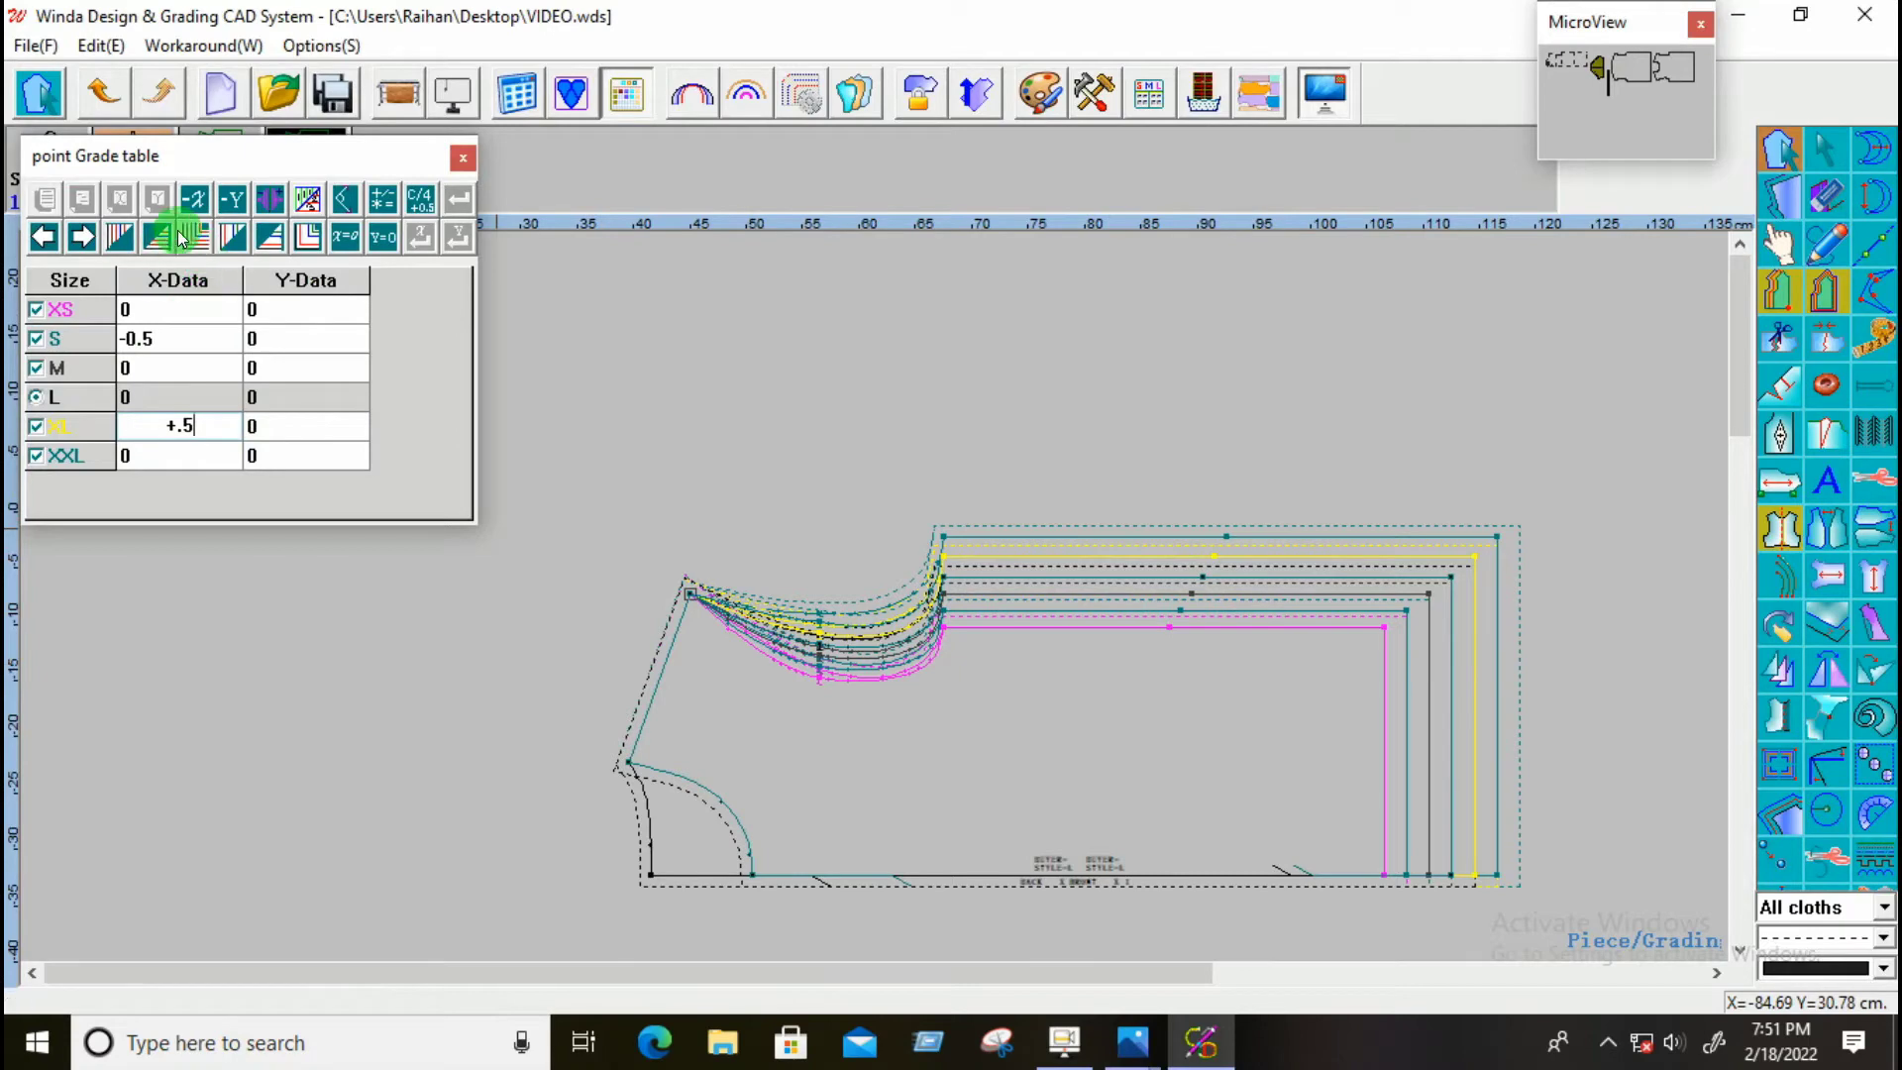
left_click(229, 234)
left_click(743, 705)
scroll(684, 615, "up", 6)
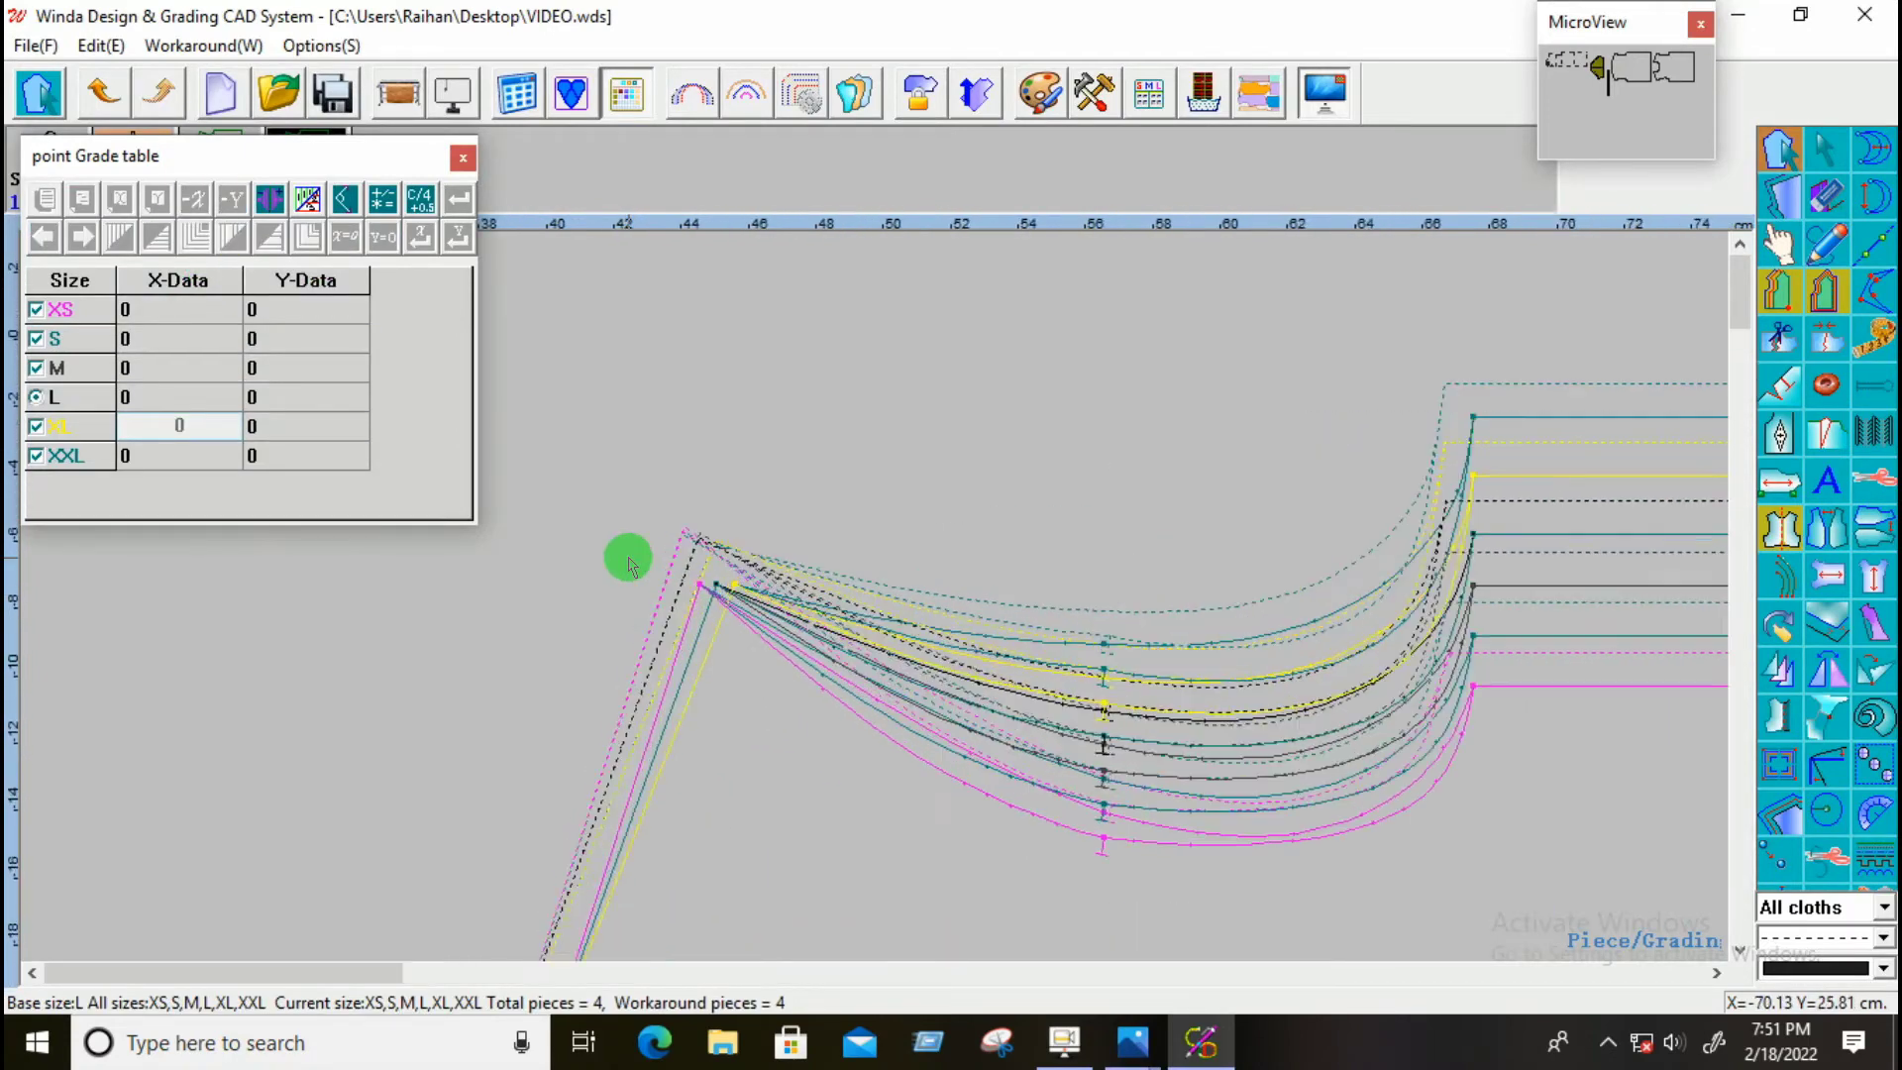
scroll(680, 557, "down", 4)
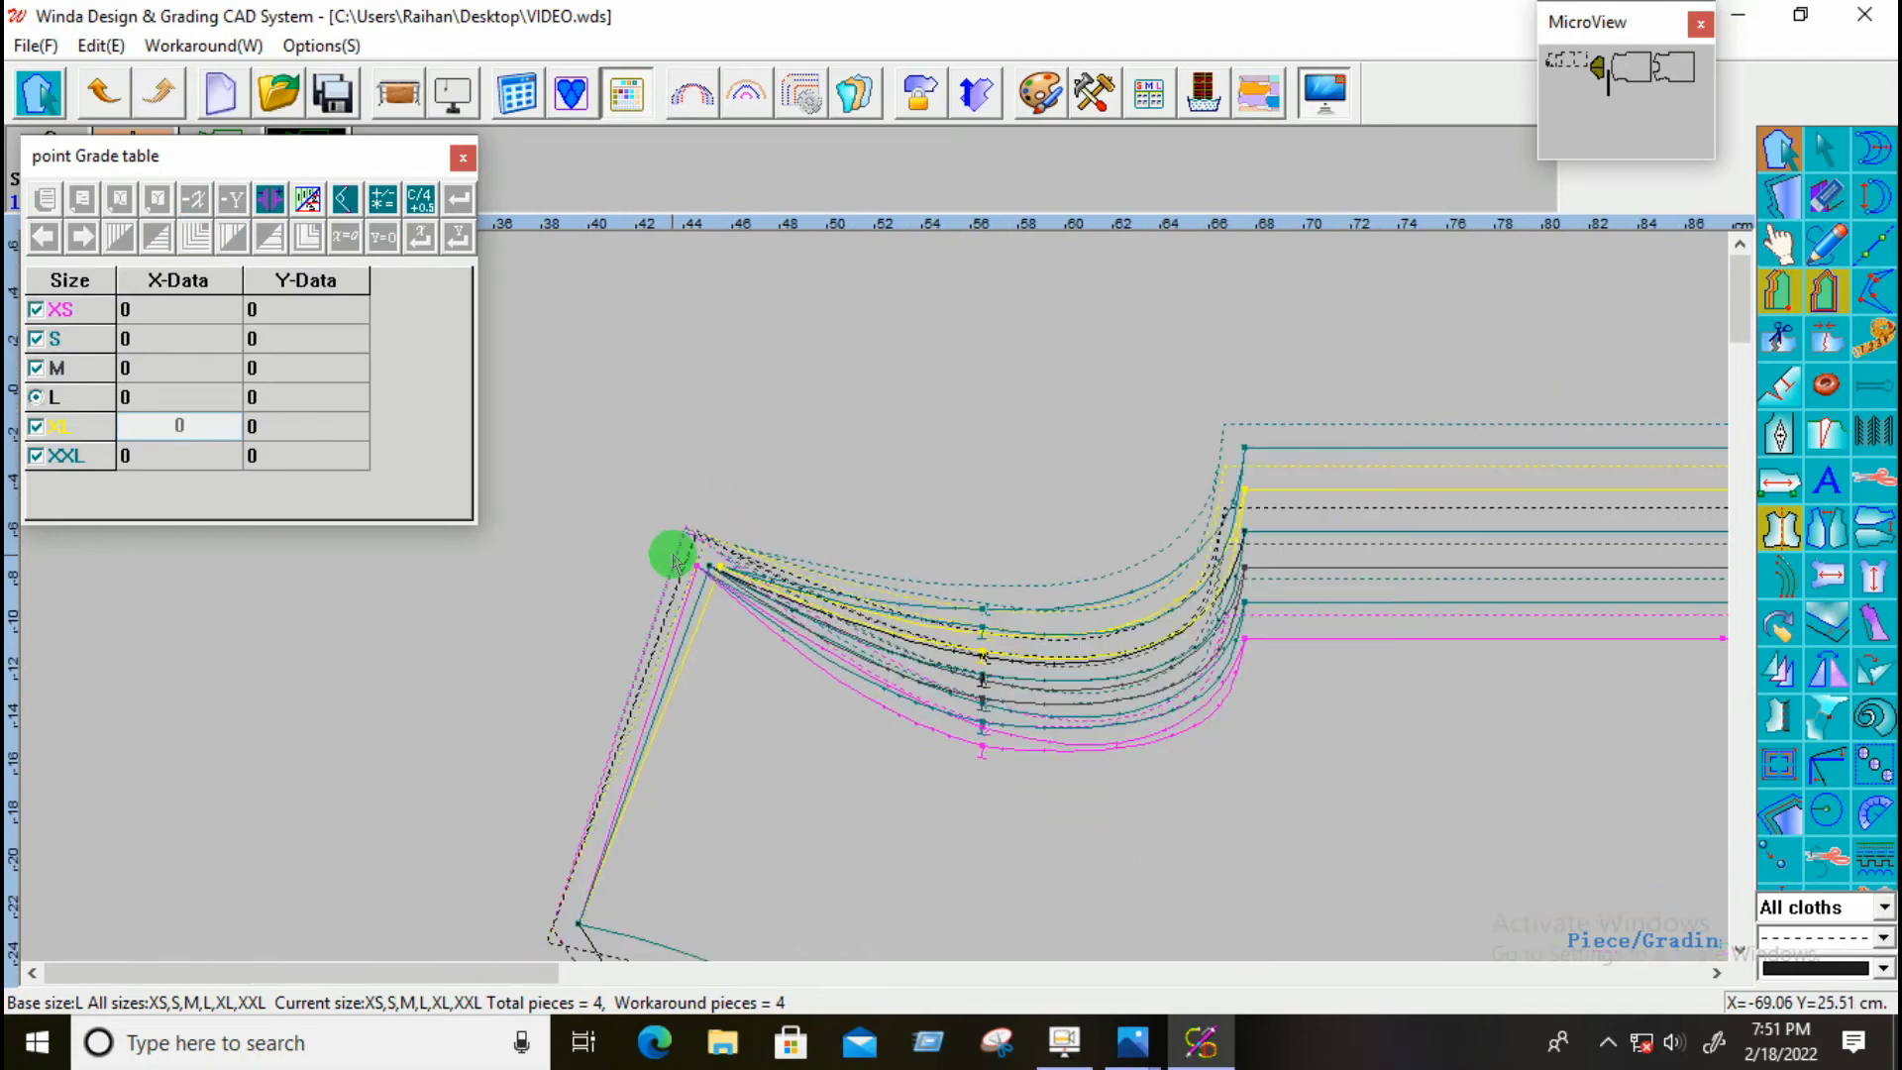
scroll(680, 557, "down", 4)
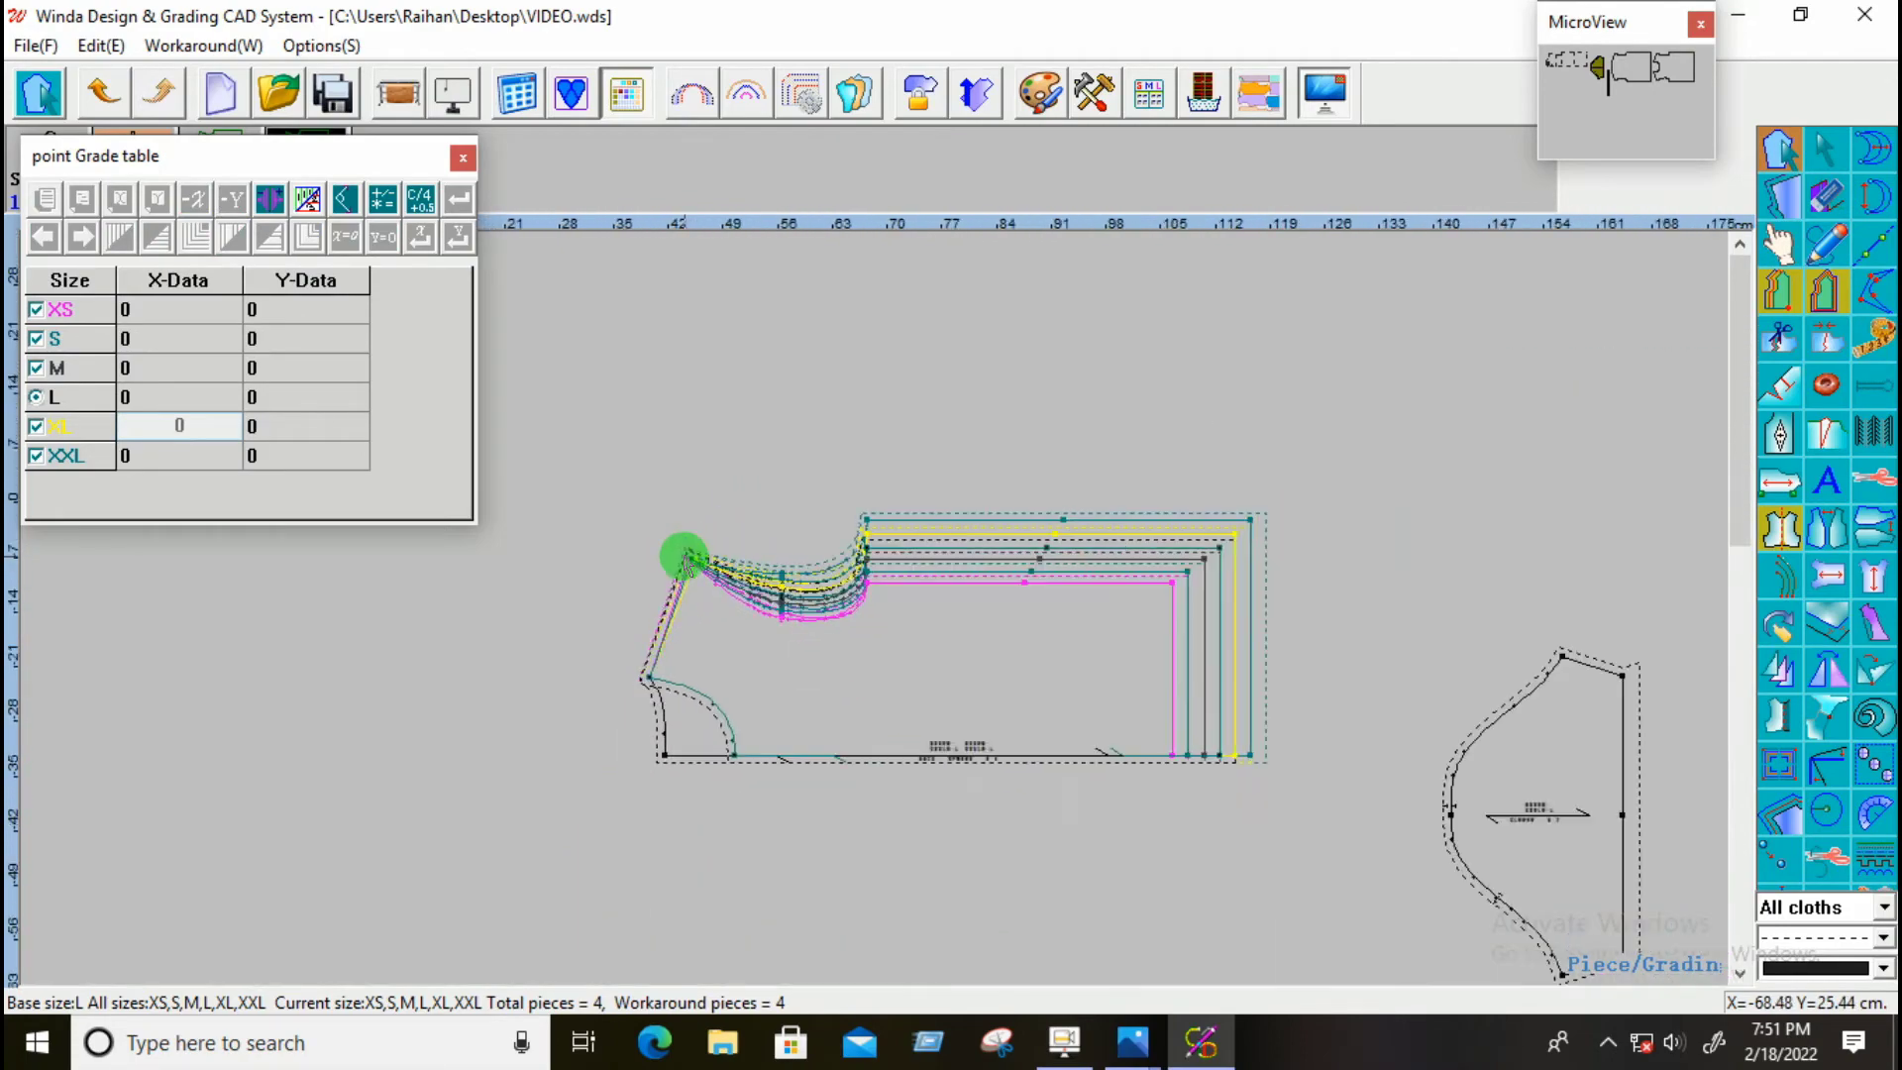
Step: Consult the chart's shoulder length row and grade the shoulder point with an XS Y value of -0.5, equal across all sizes
left_click(1144, 1043)
left_click(990, 923)
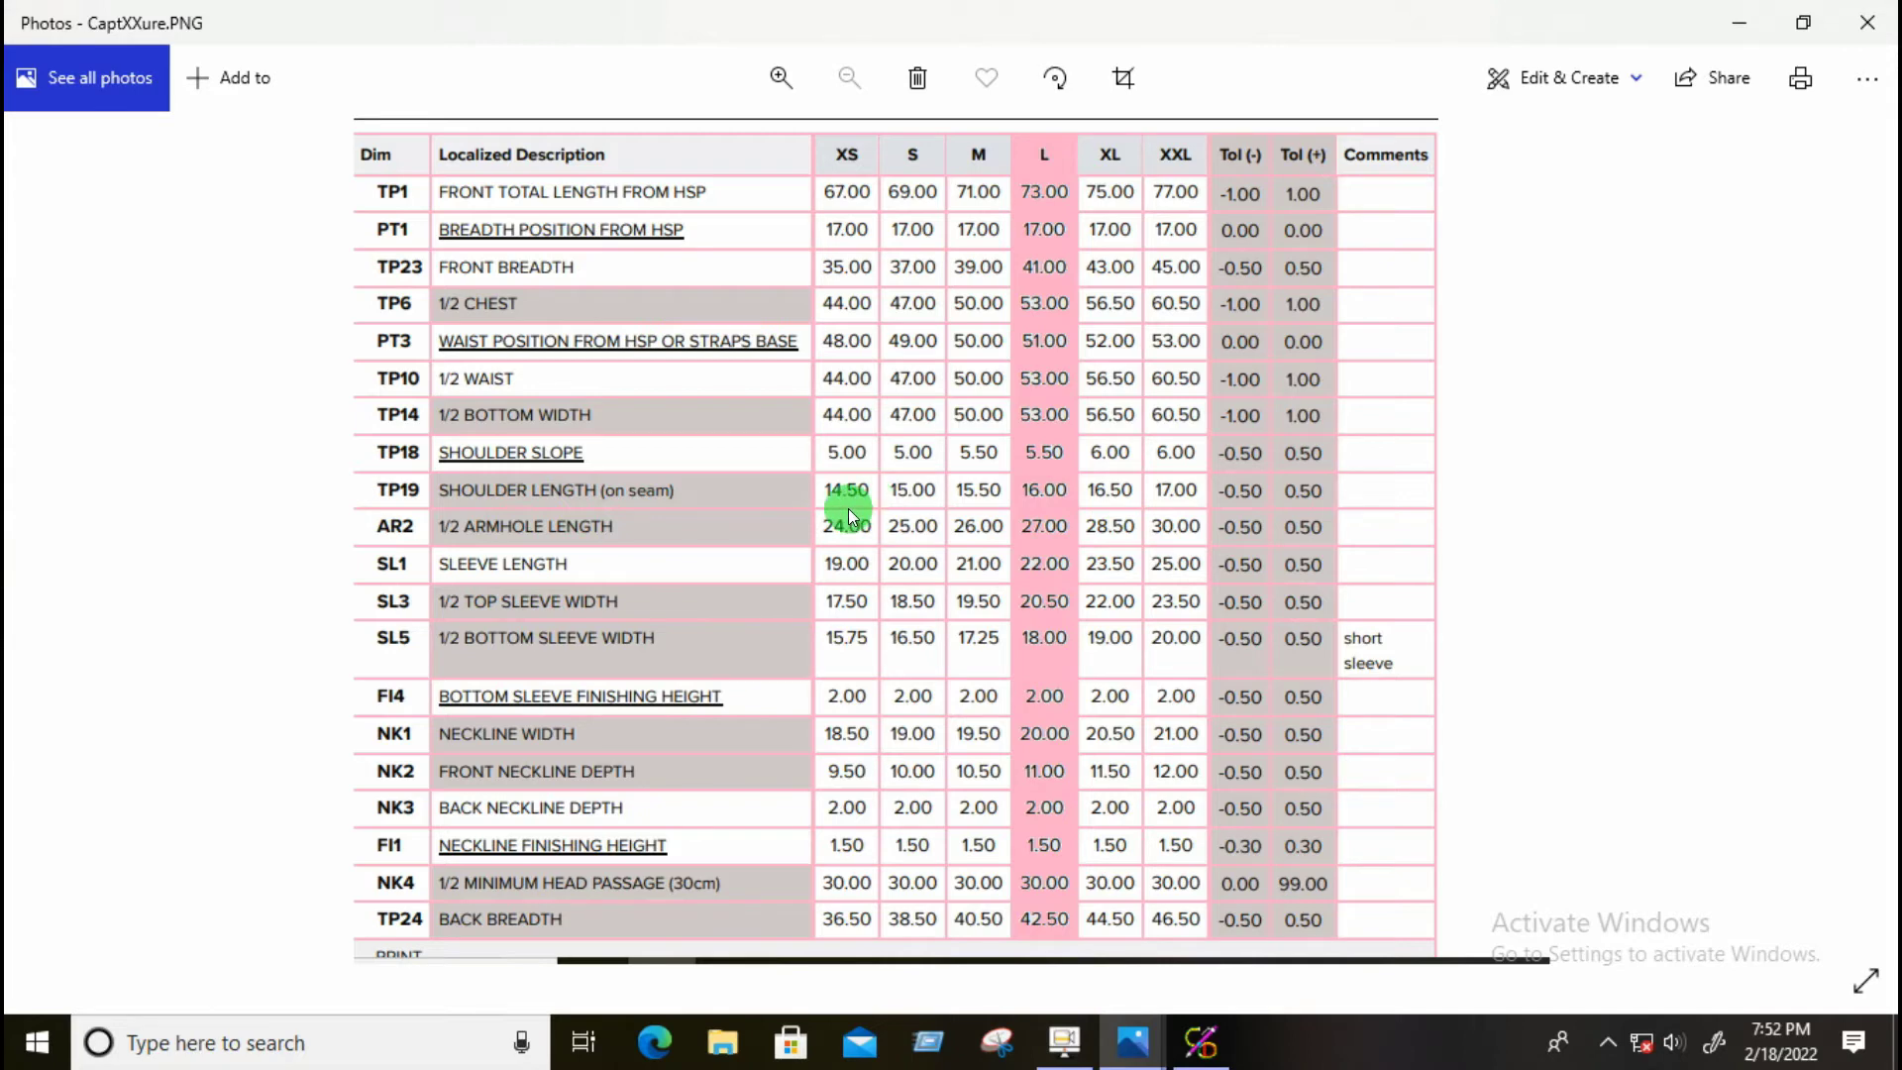
scroll(848, 508, "up", 3)
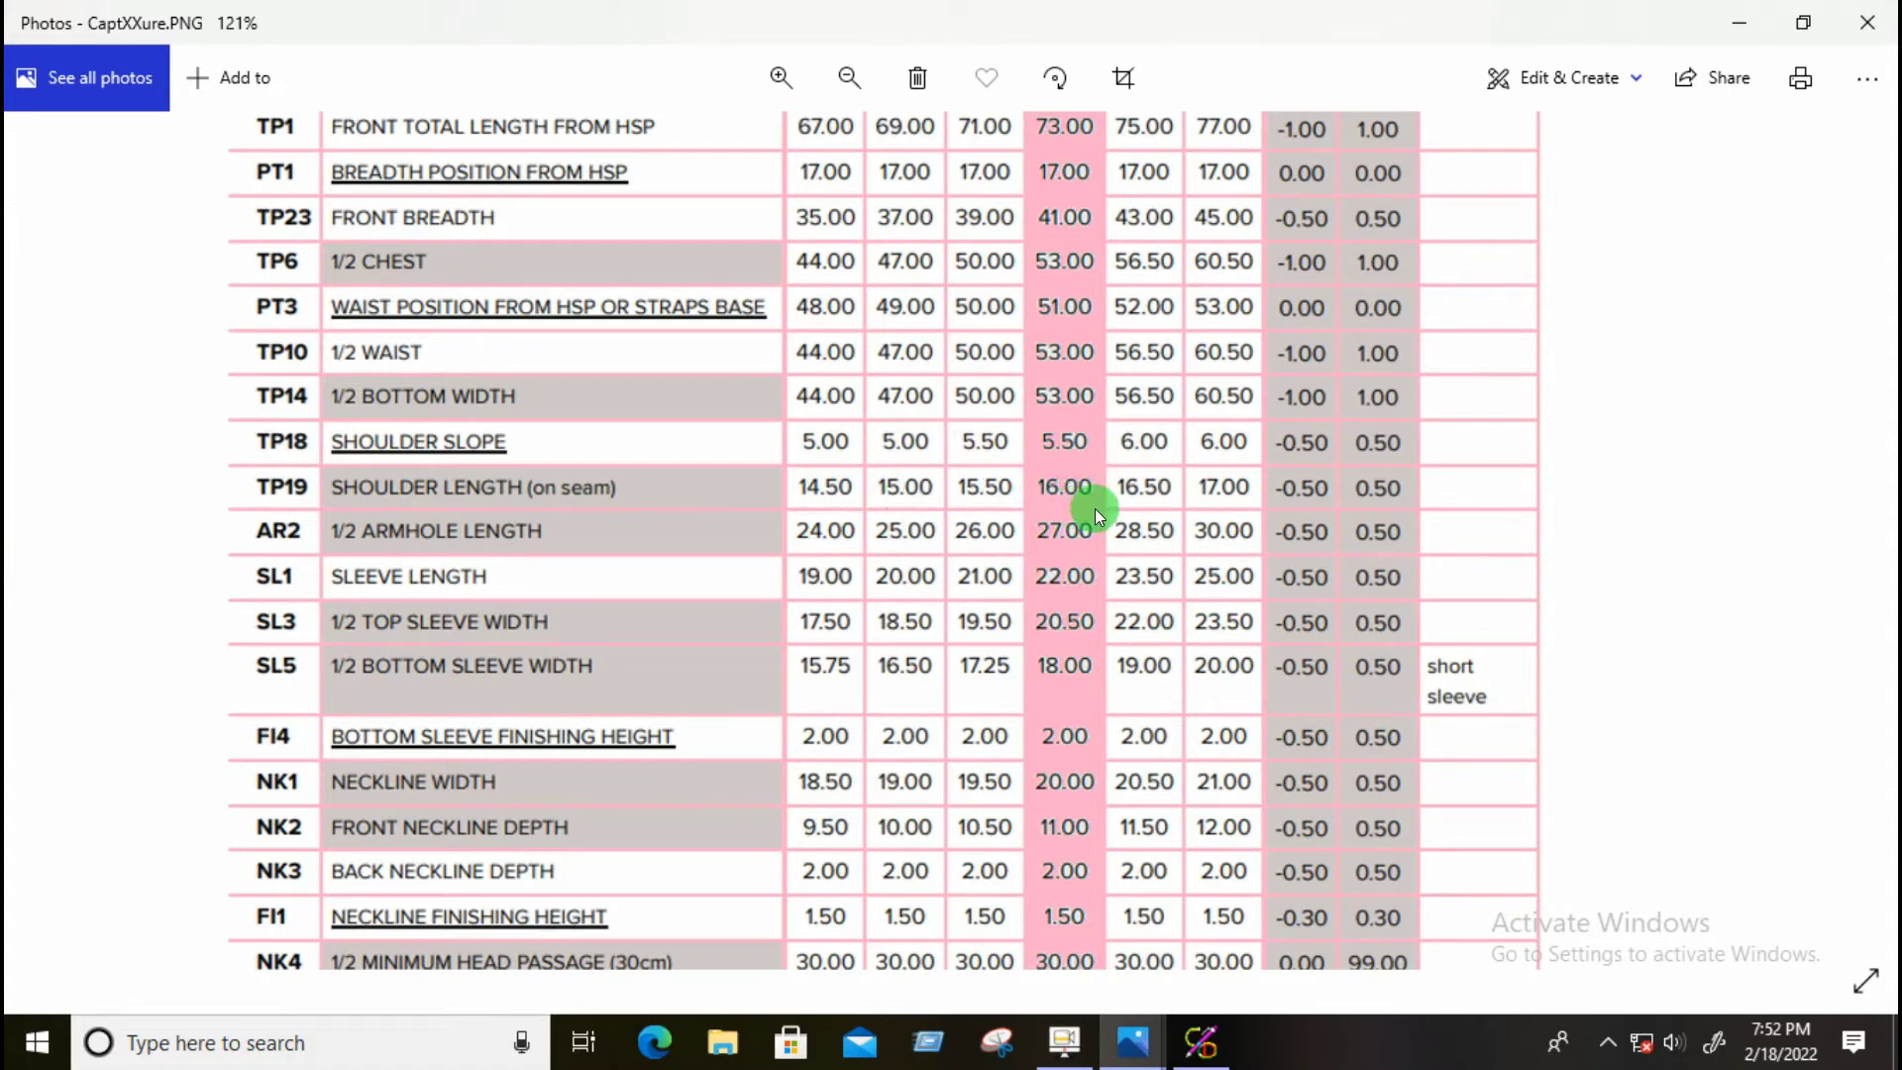
left_click(1200, 1041)
scroll(699, 569, "up", 3)
left_click_drag(615, 505, 724, 584)
left_click(300, 306)
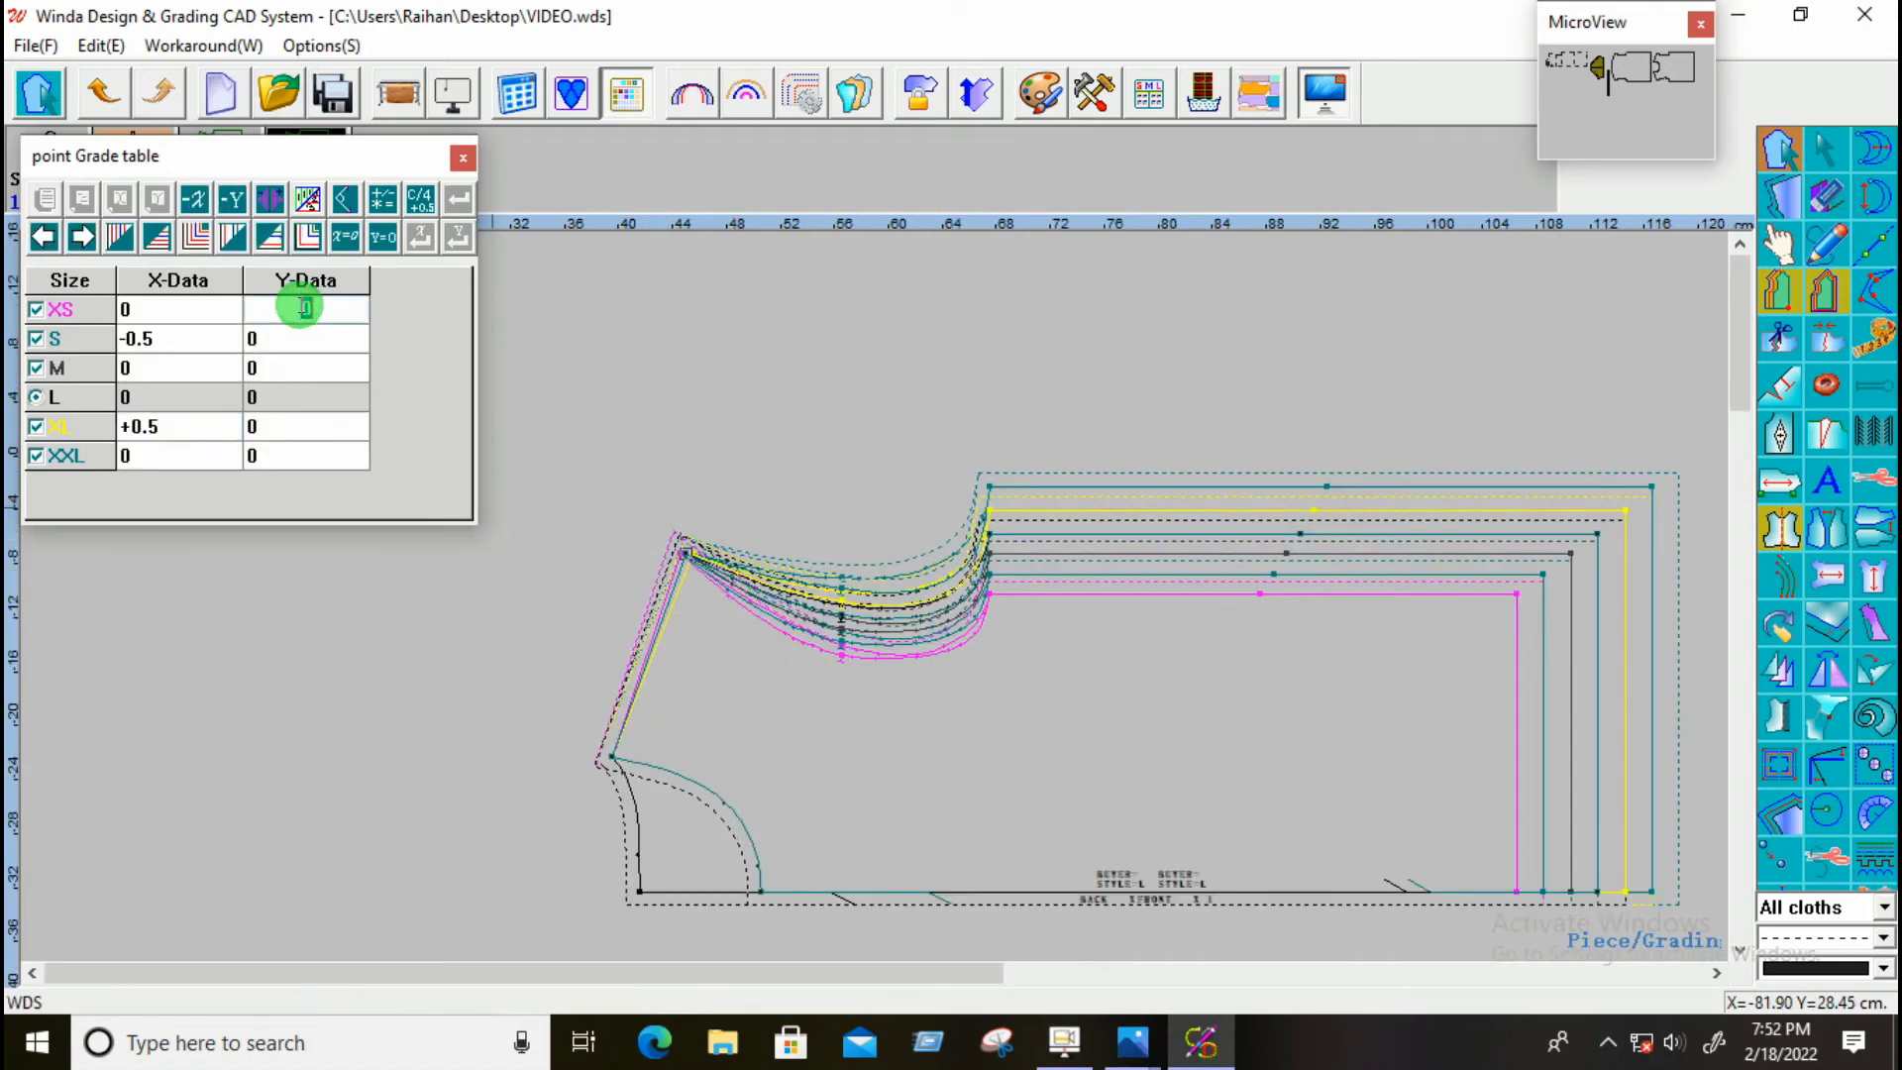
type("-.5")
left_click_drag(300, 309, 301, 472)
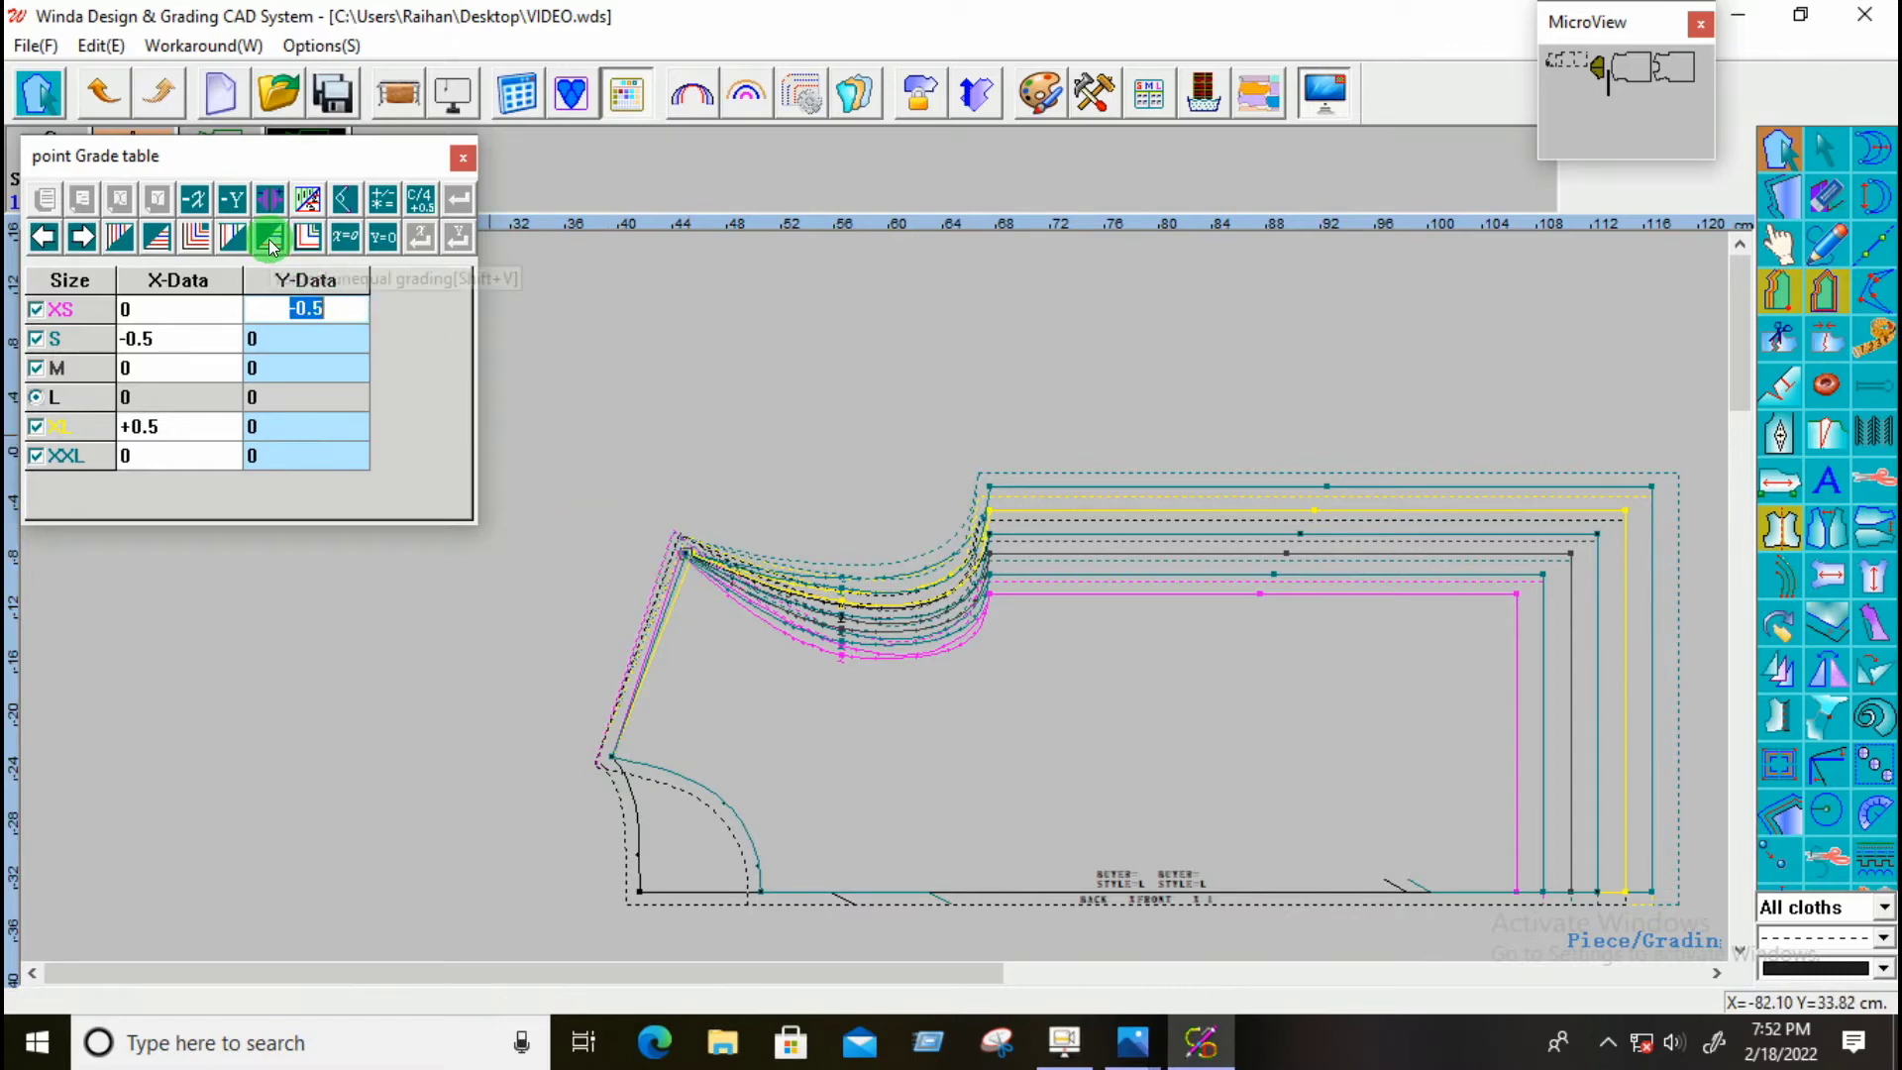
left_click(158, 240)
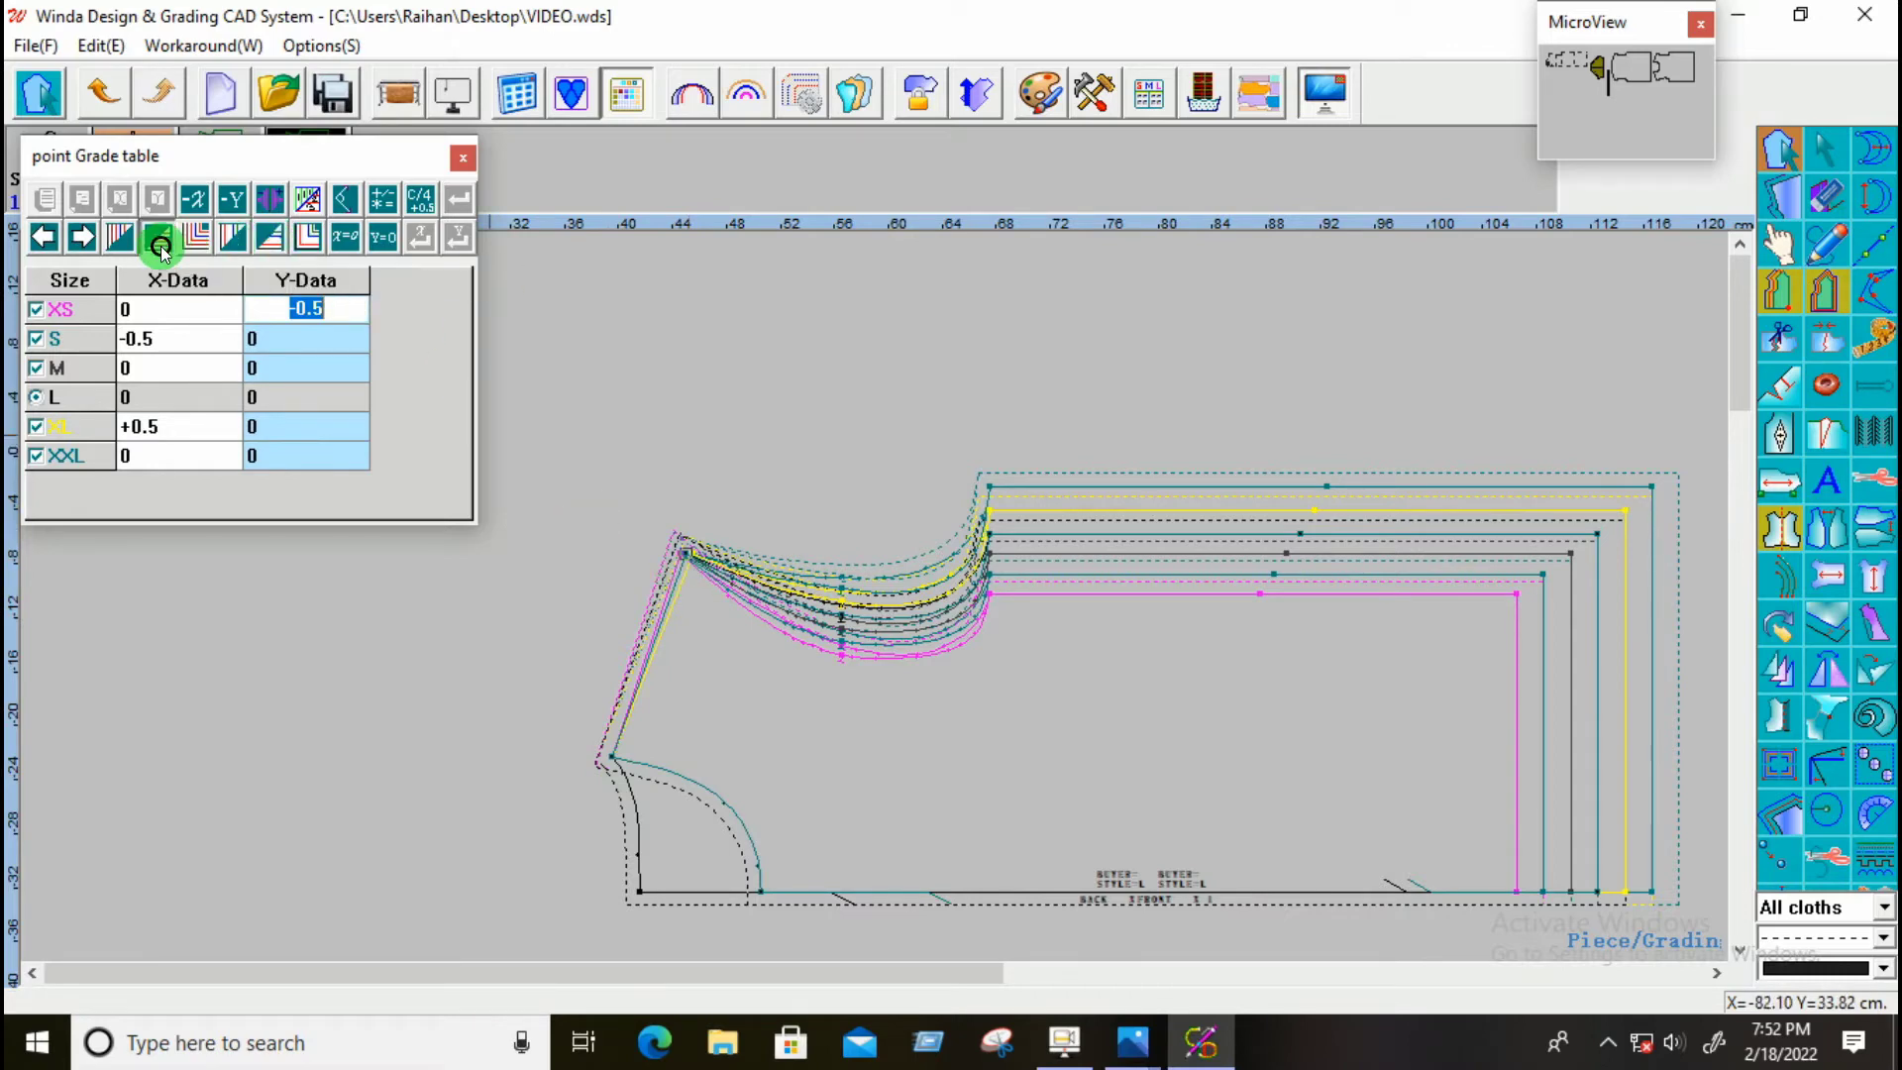
left_click(690, 674)
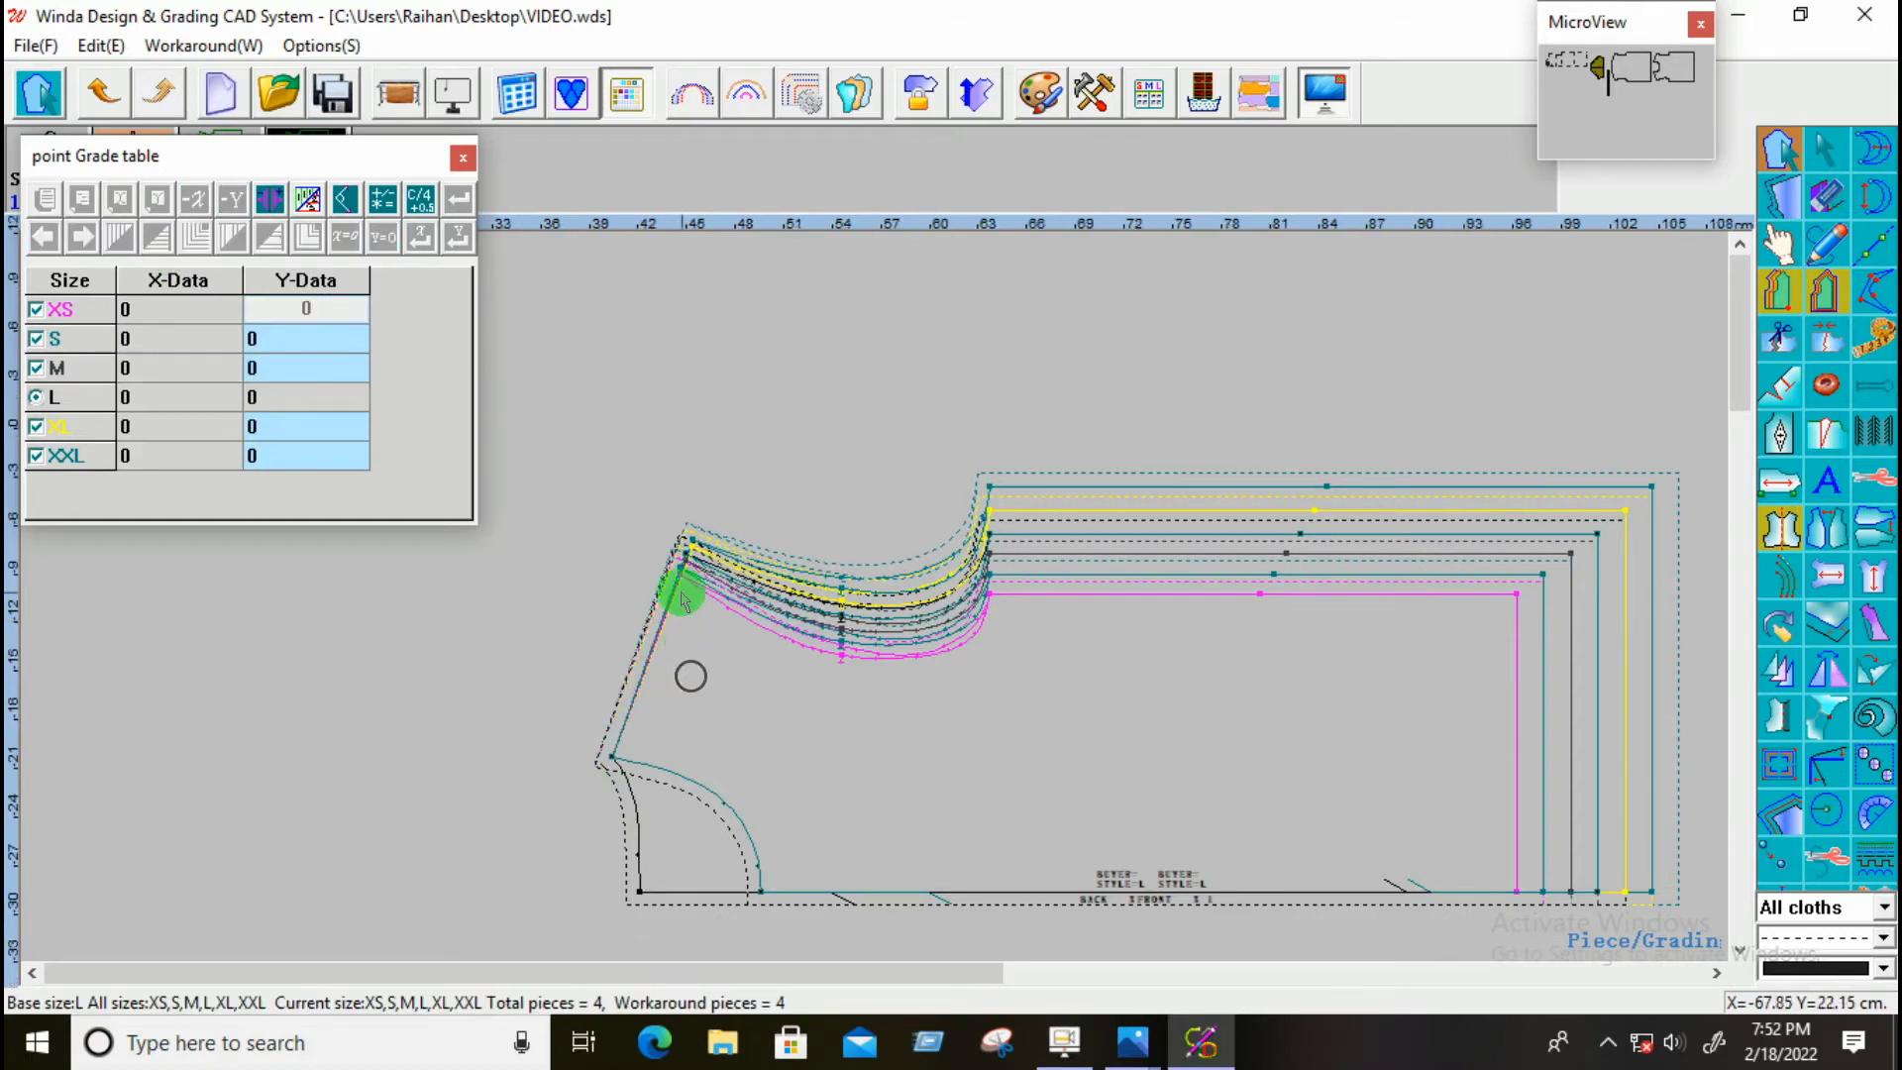
scroll(676, 590, "up", 3)
left_click_drag(621, 466, 759, 627)
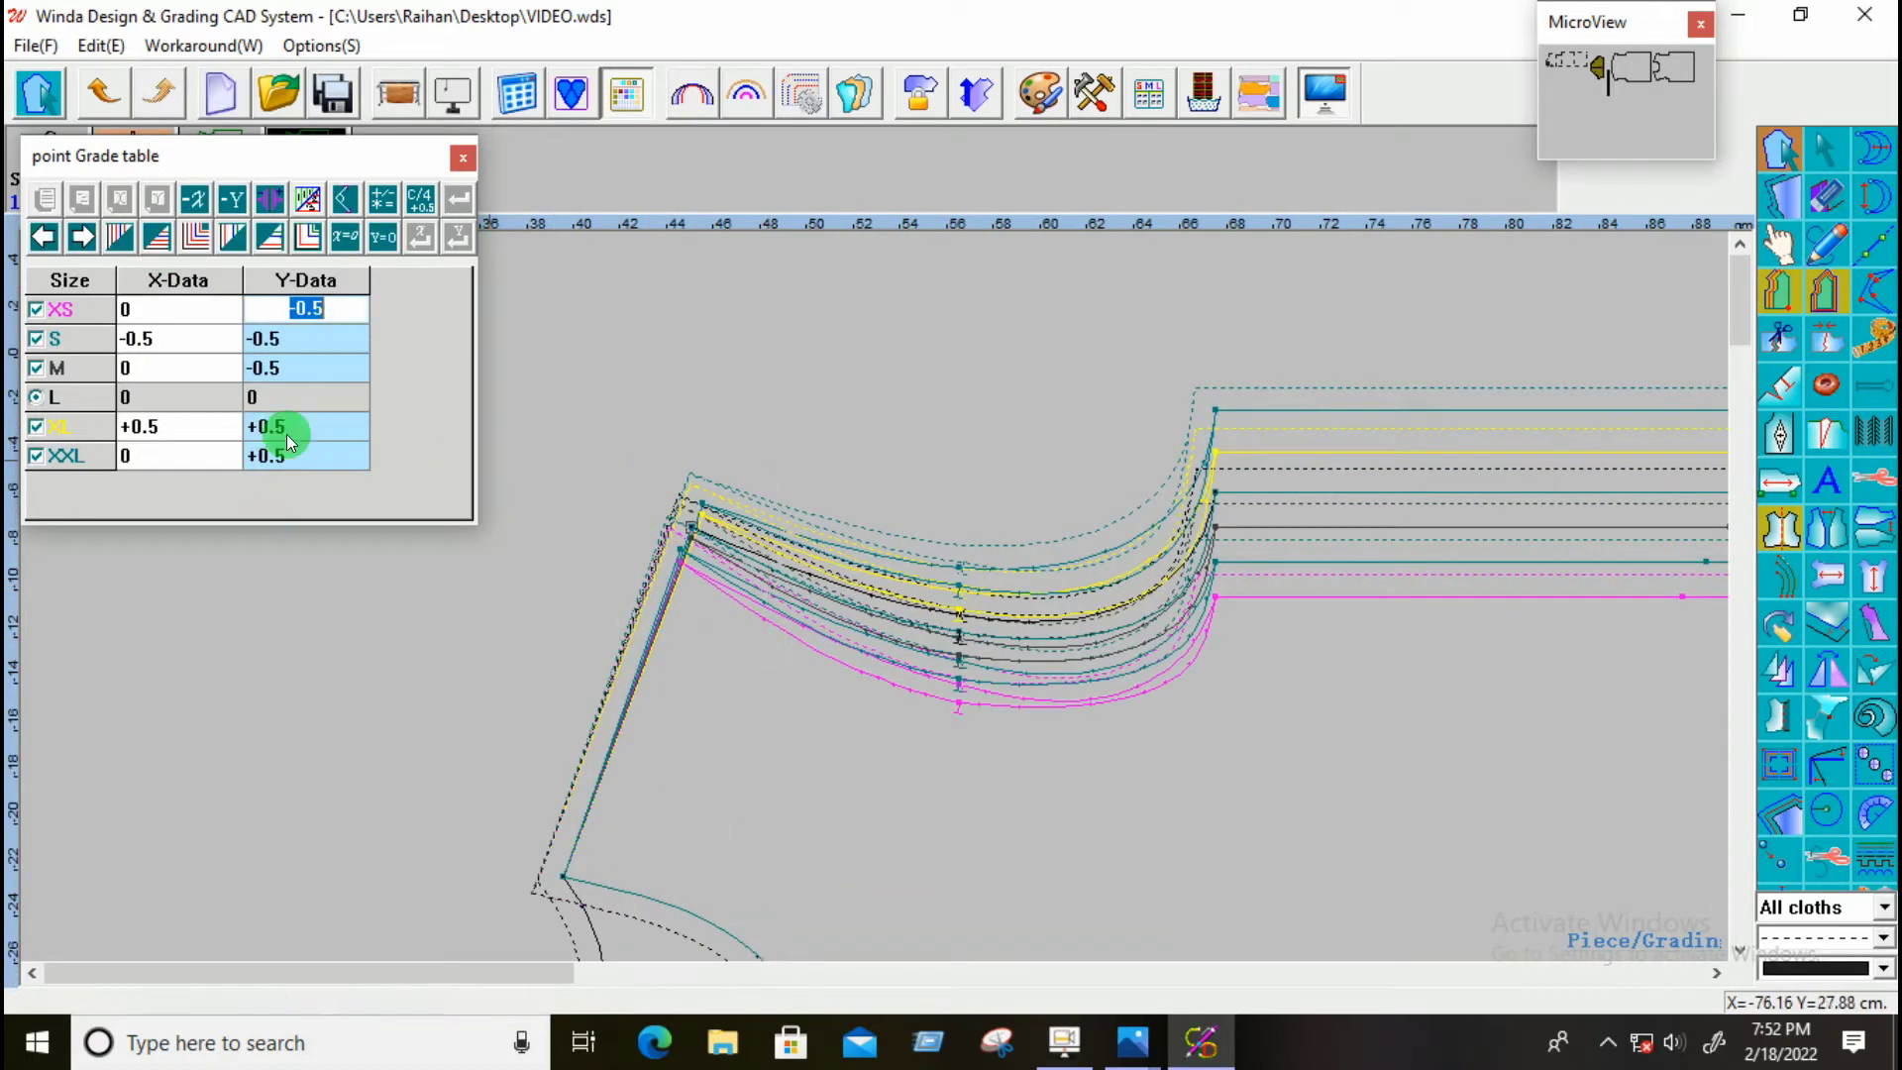
left_click(700, 644)
scroll(818, 744, "down", 3)
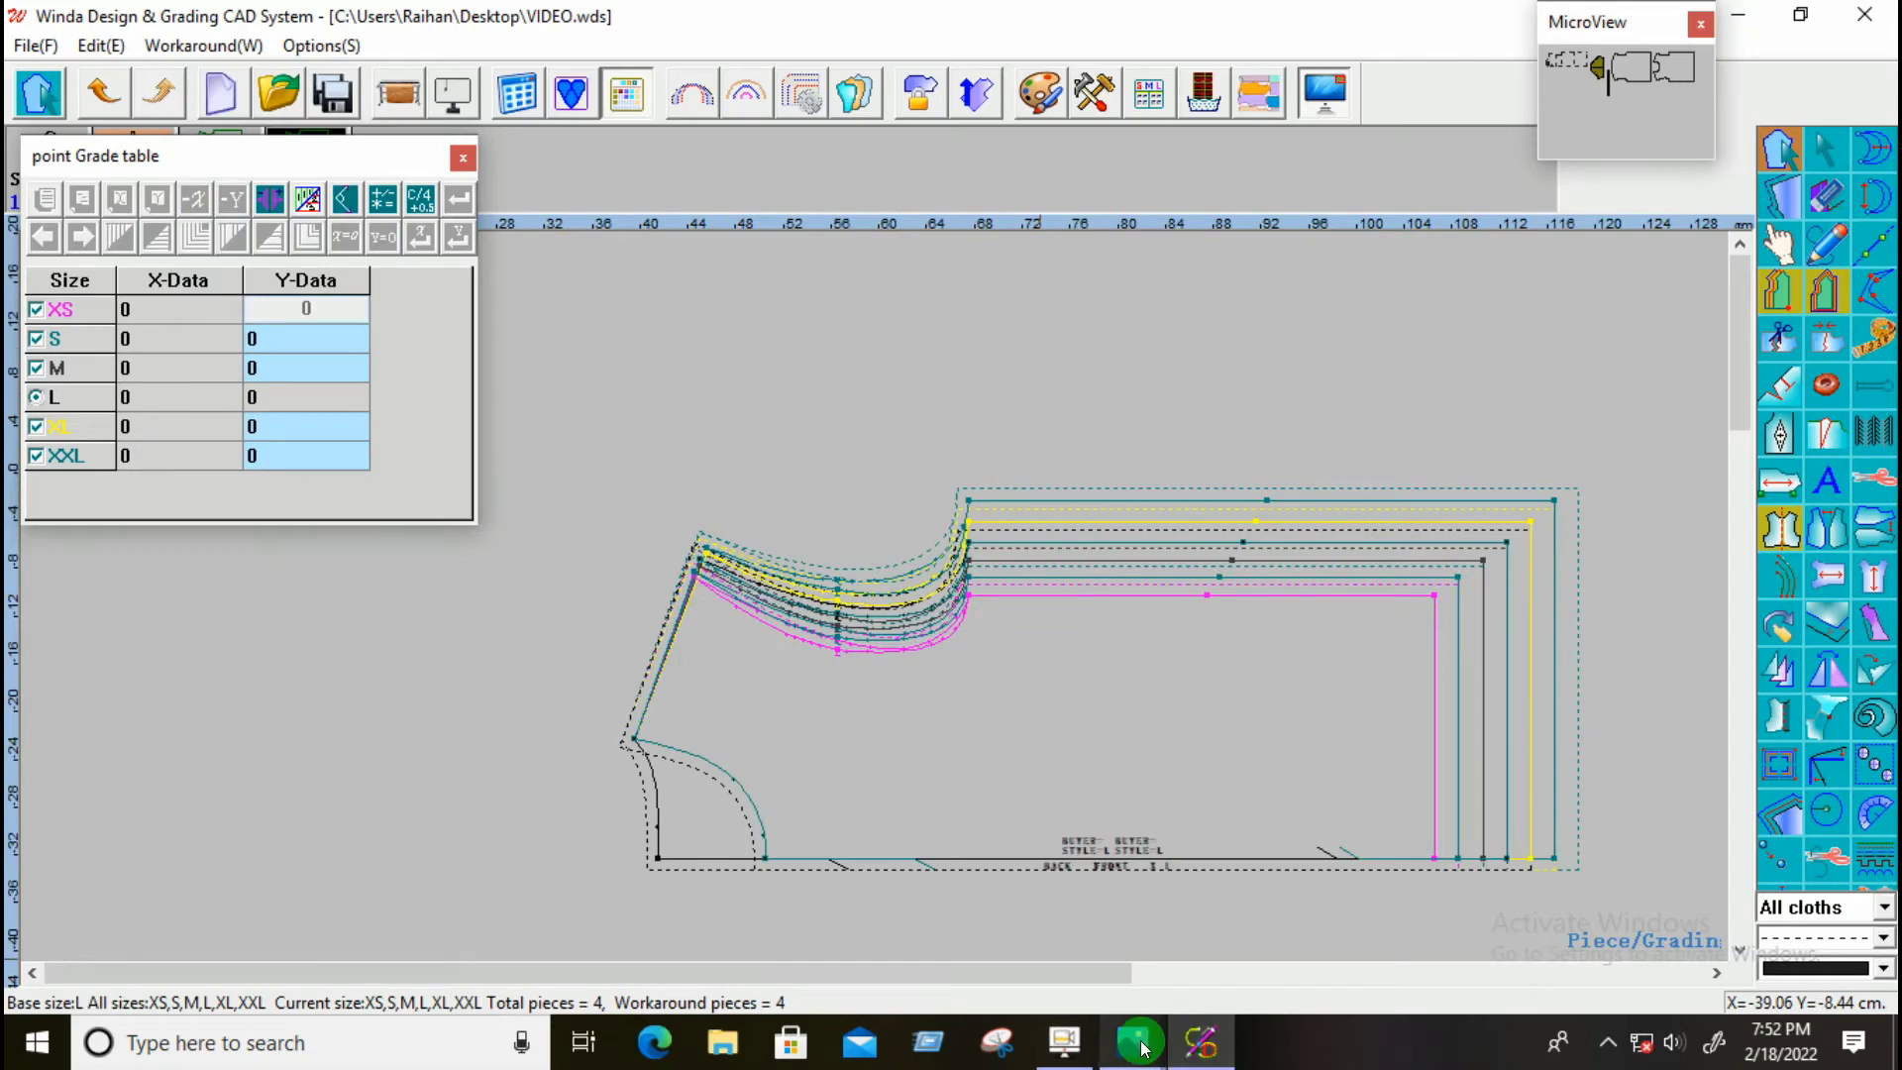
Step: Consult the chart's armhole length row and grade the underarm point in X: -1 for XS to M, +1.5 for XL and XXL
left_click(1142, 1045)
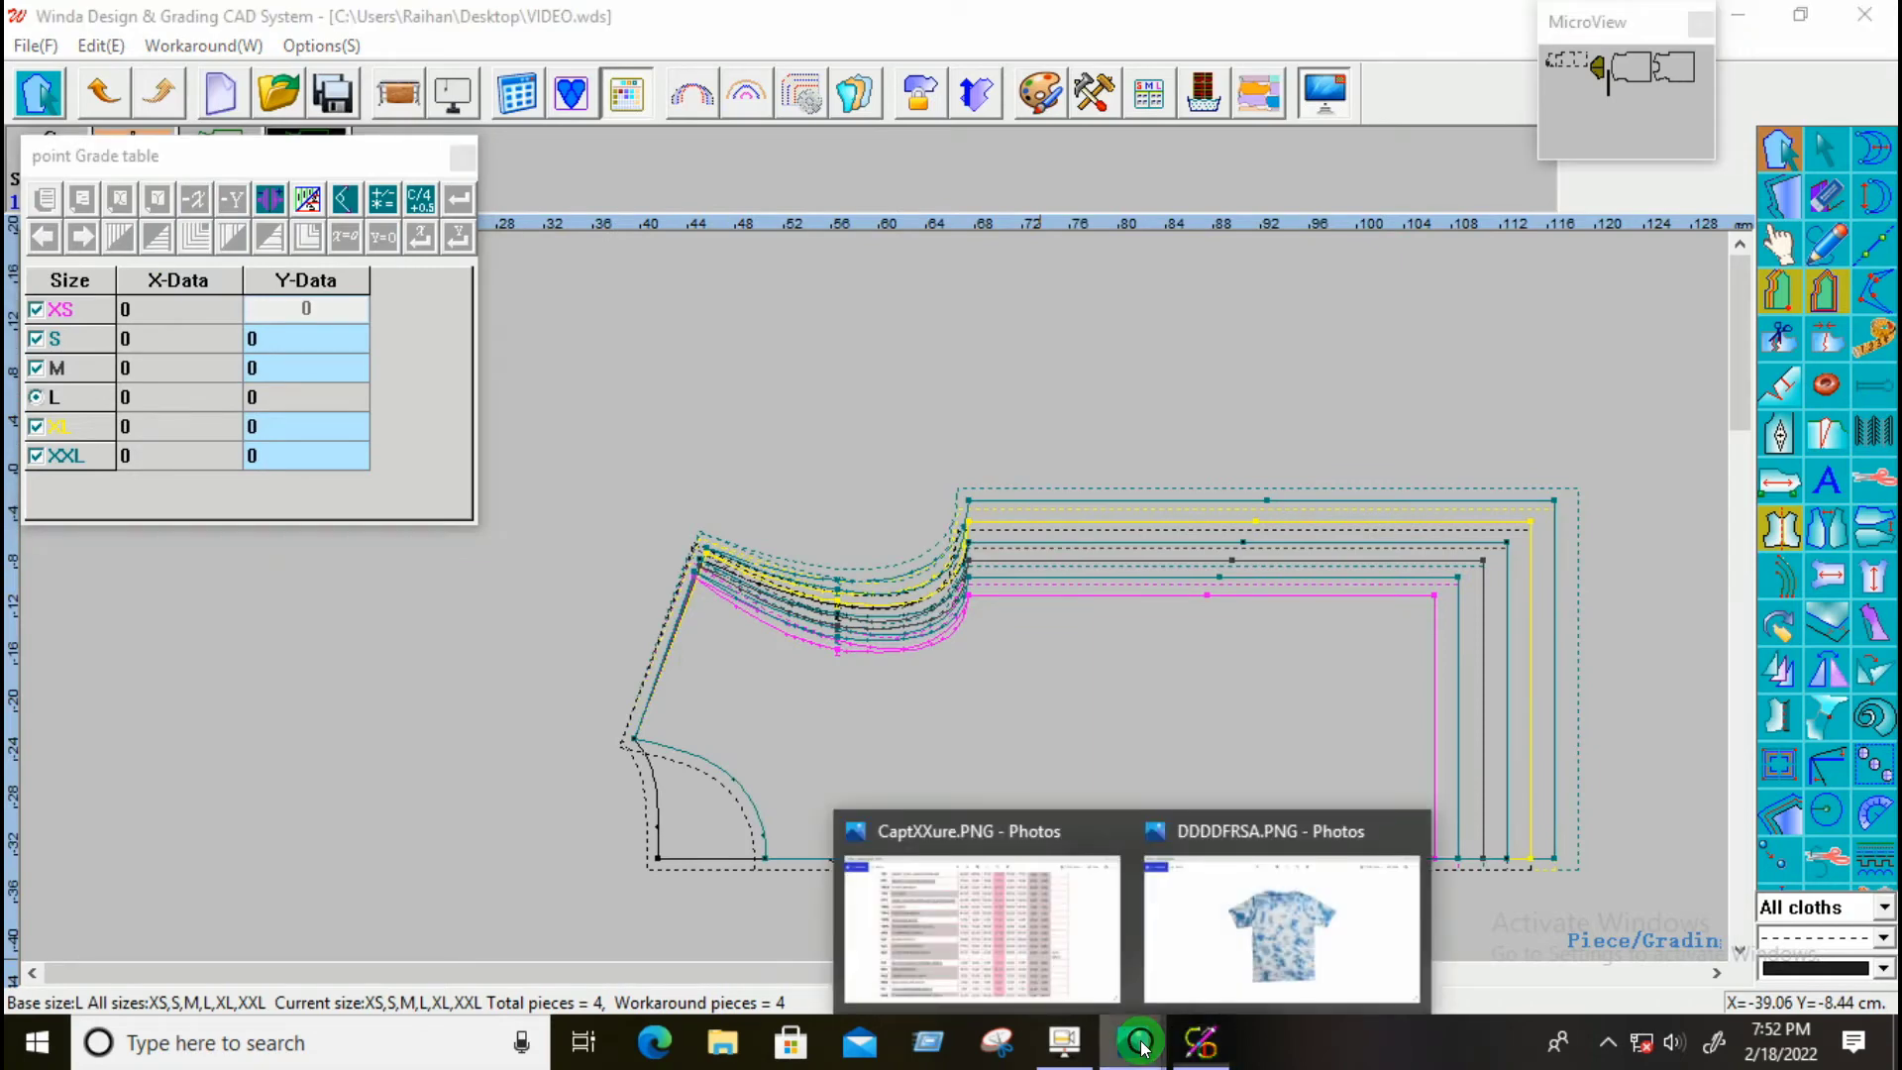
left_click(1056, 977)
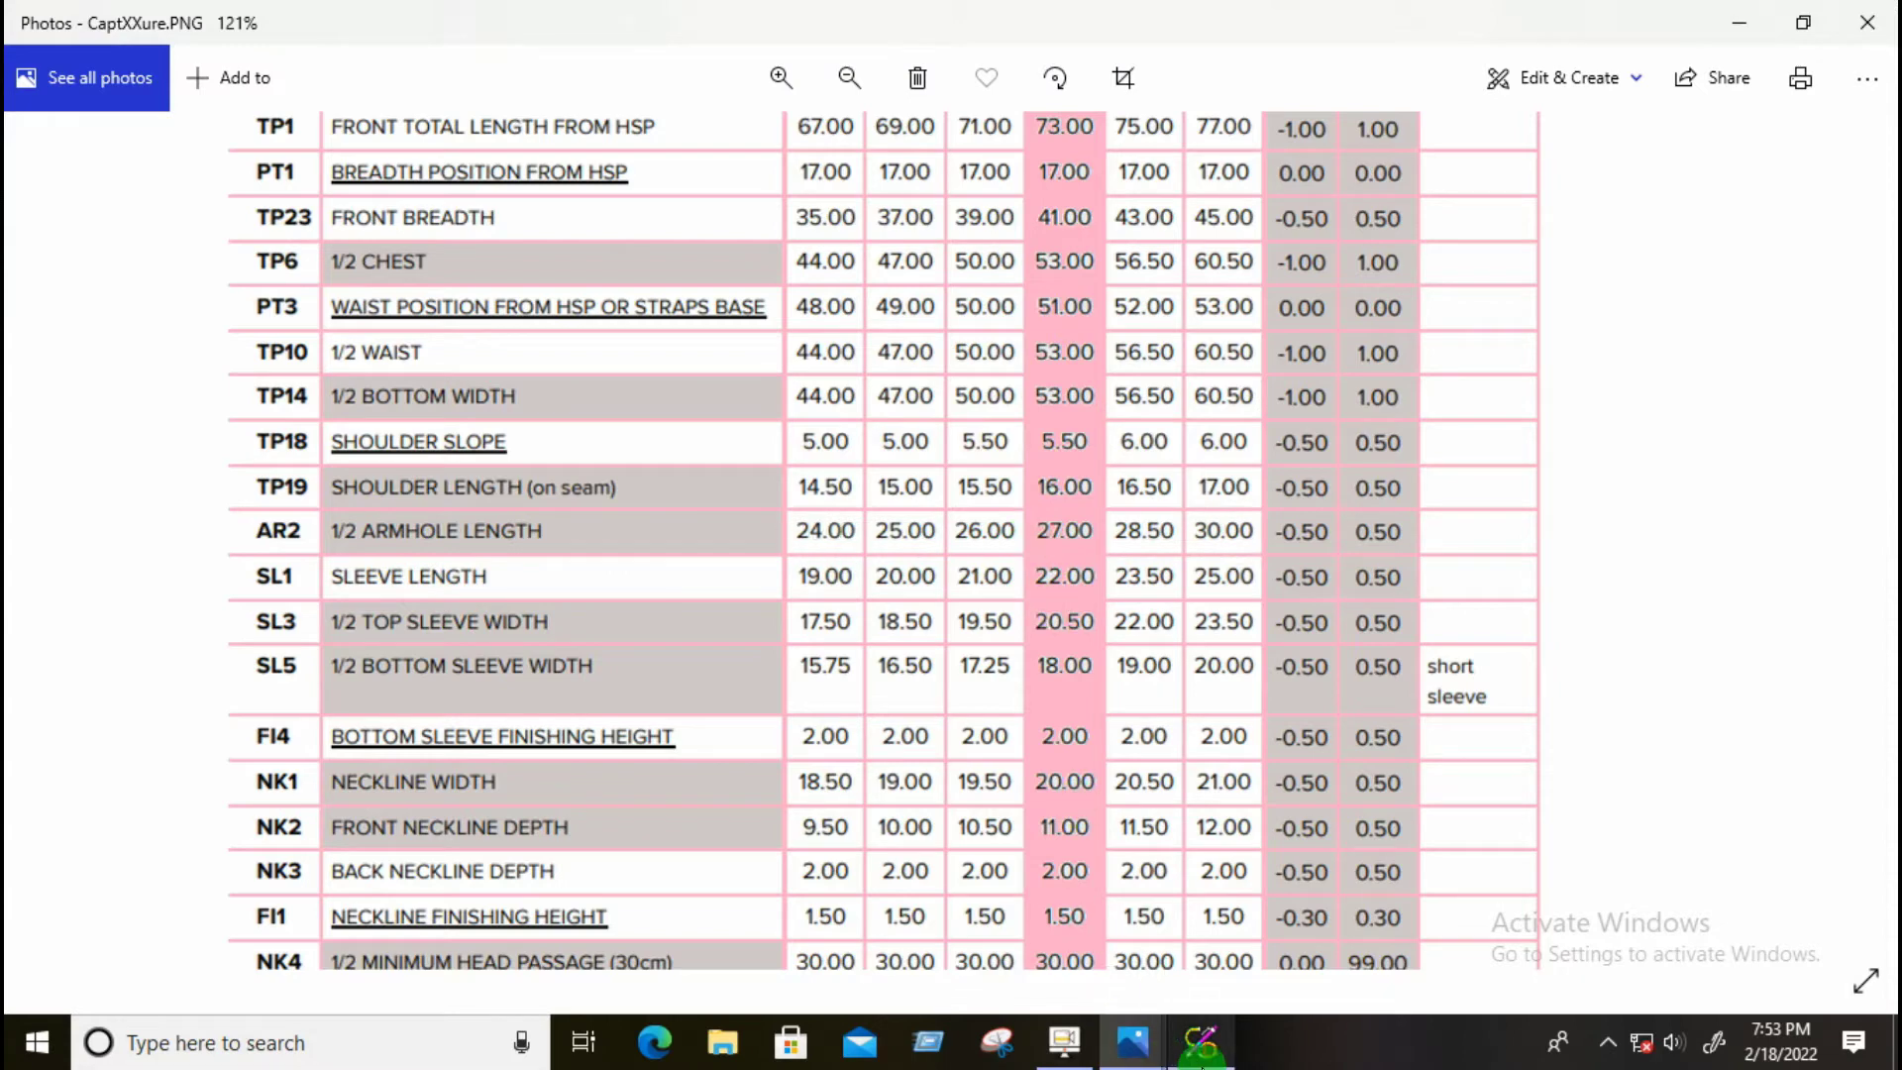
left_click(1200, 1042)
left_click_drag(939, 408, 1023, 679)
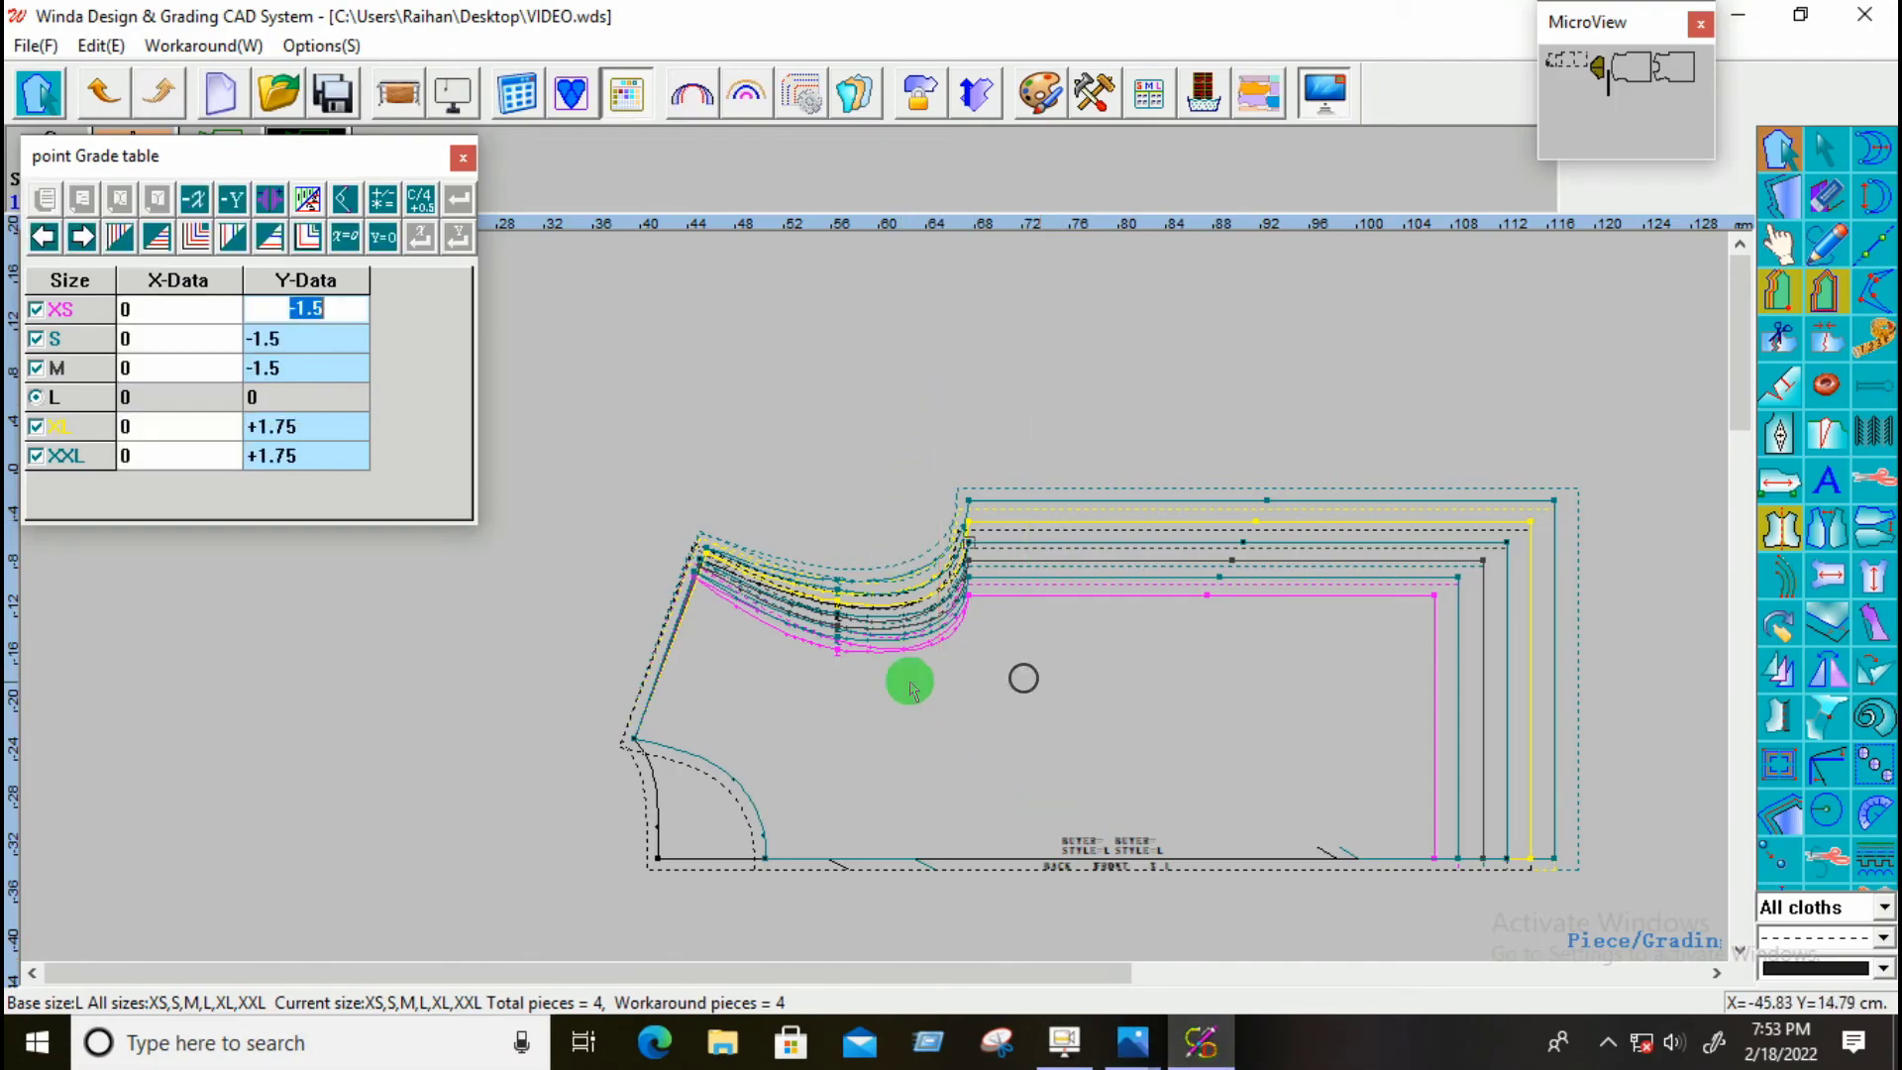
left_click(184, 306)
key("BackSpace")
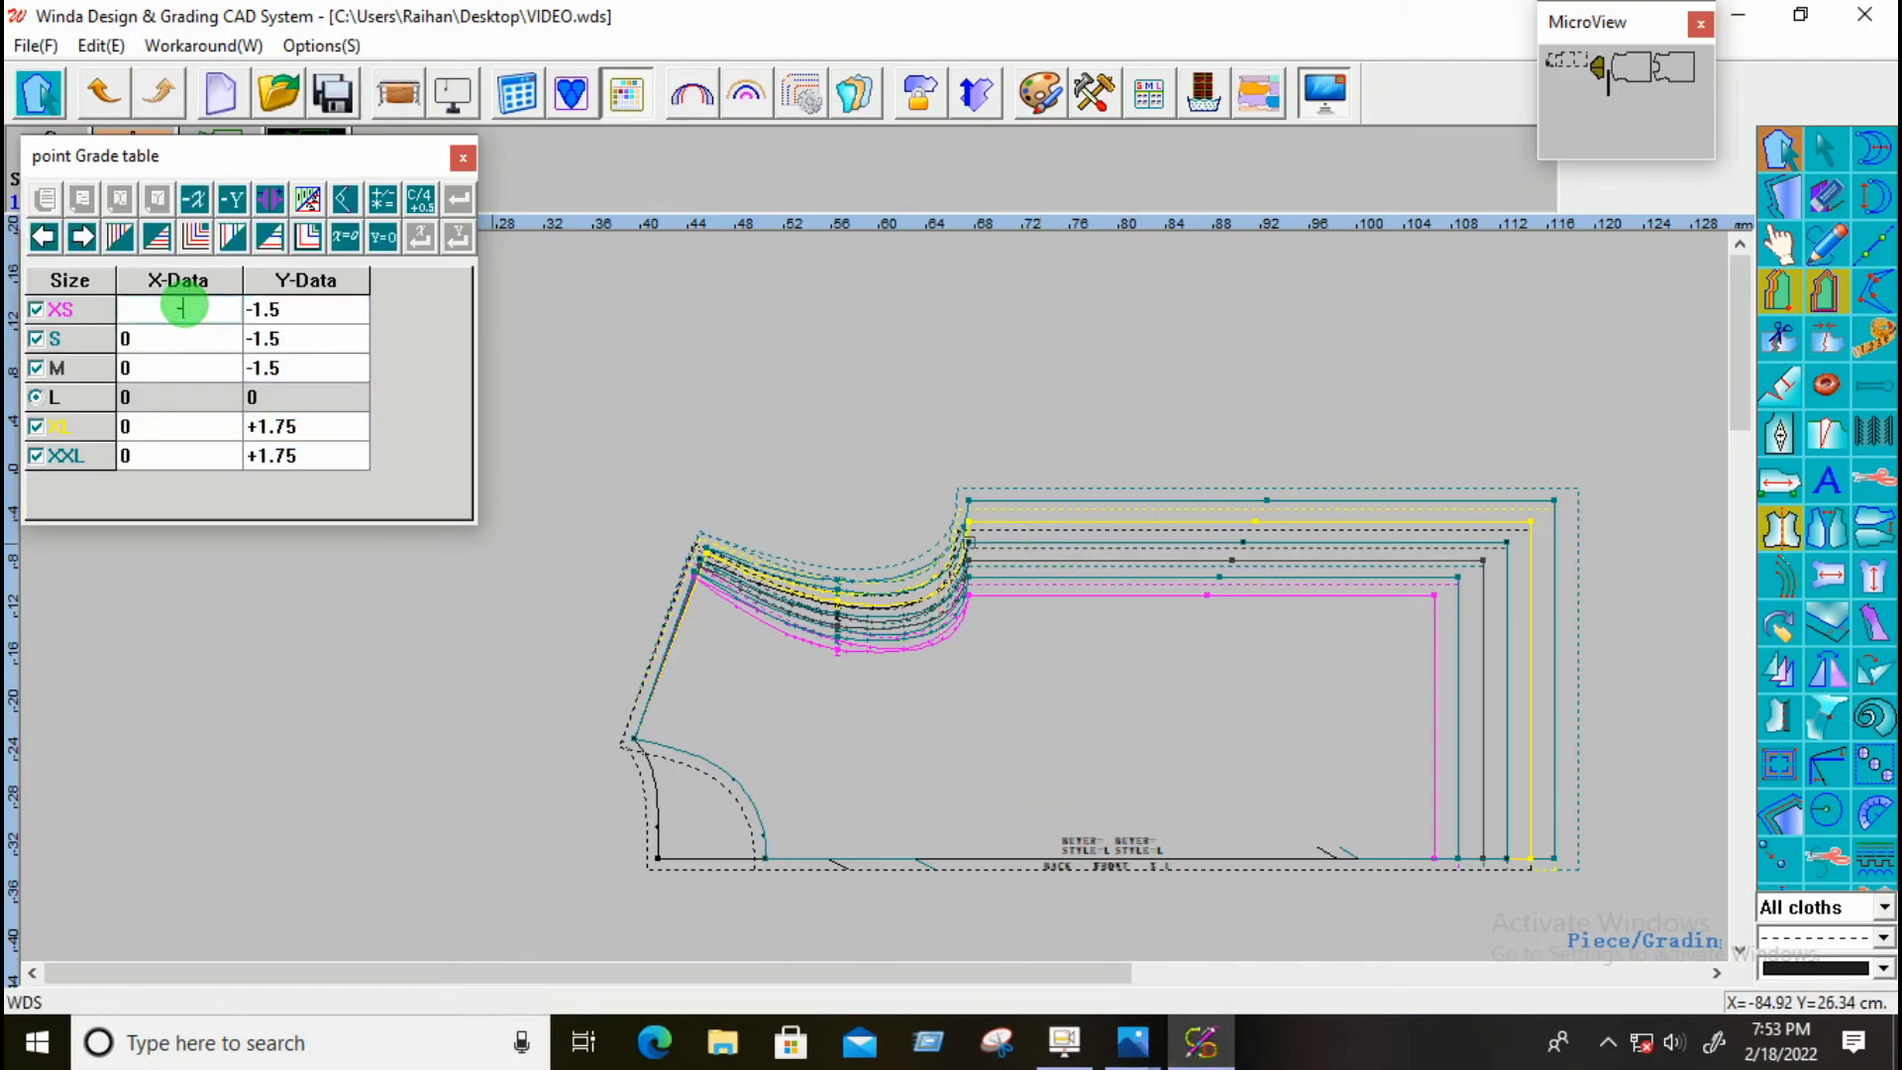
left_click_drag(185, 307, 187, 416)
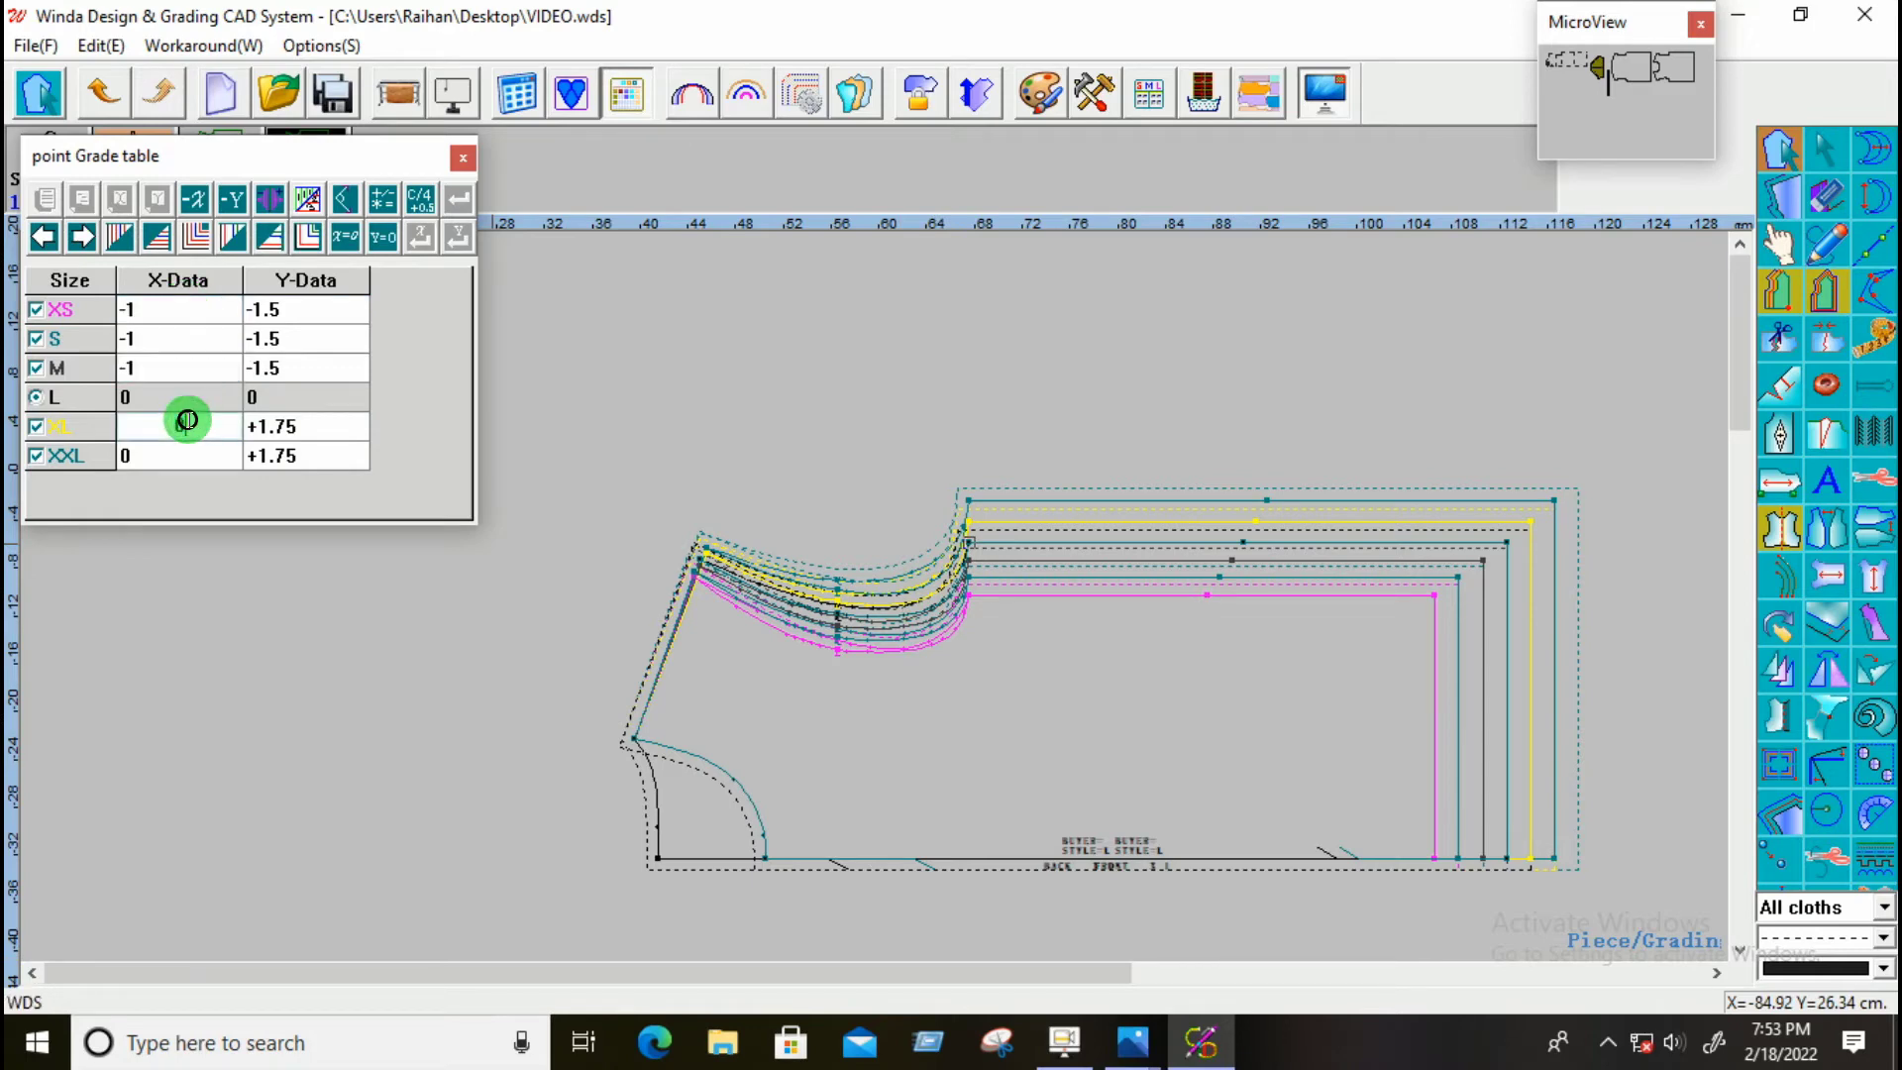
left_click(185, 424)
type("+1.5")
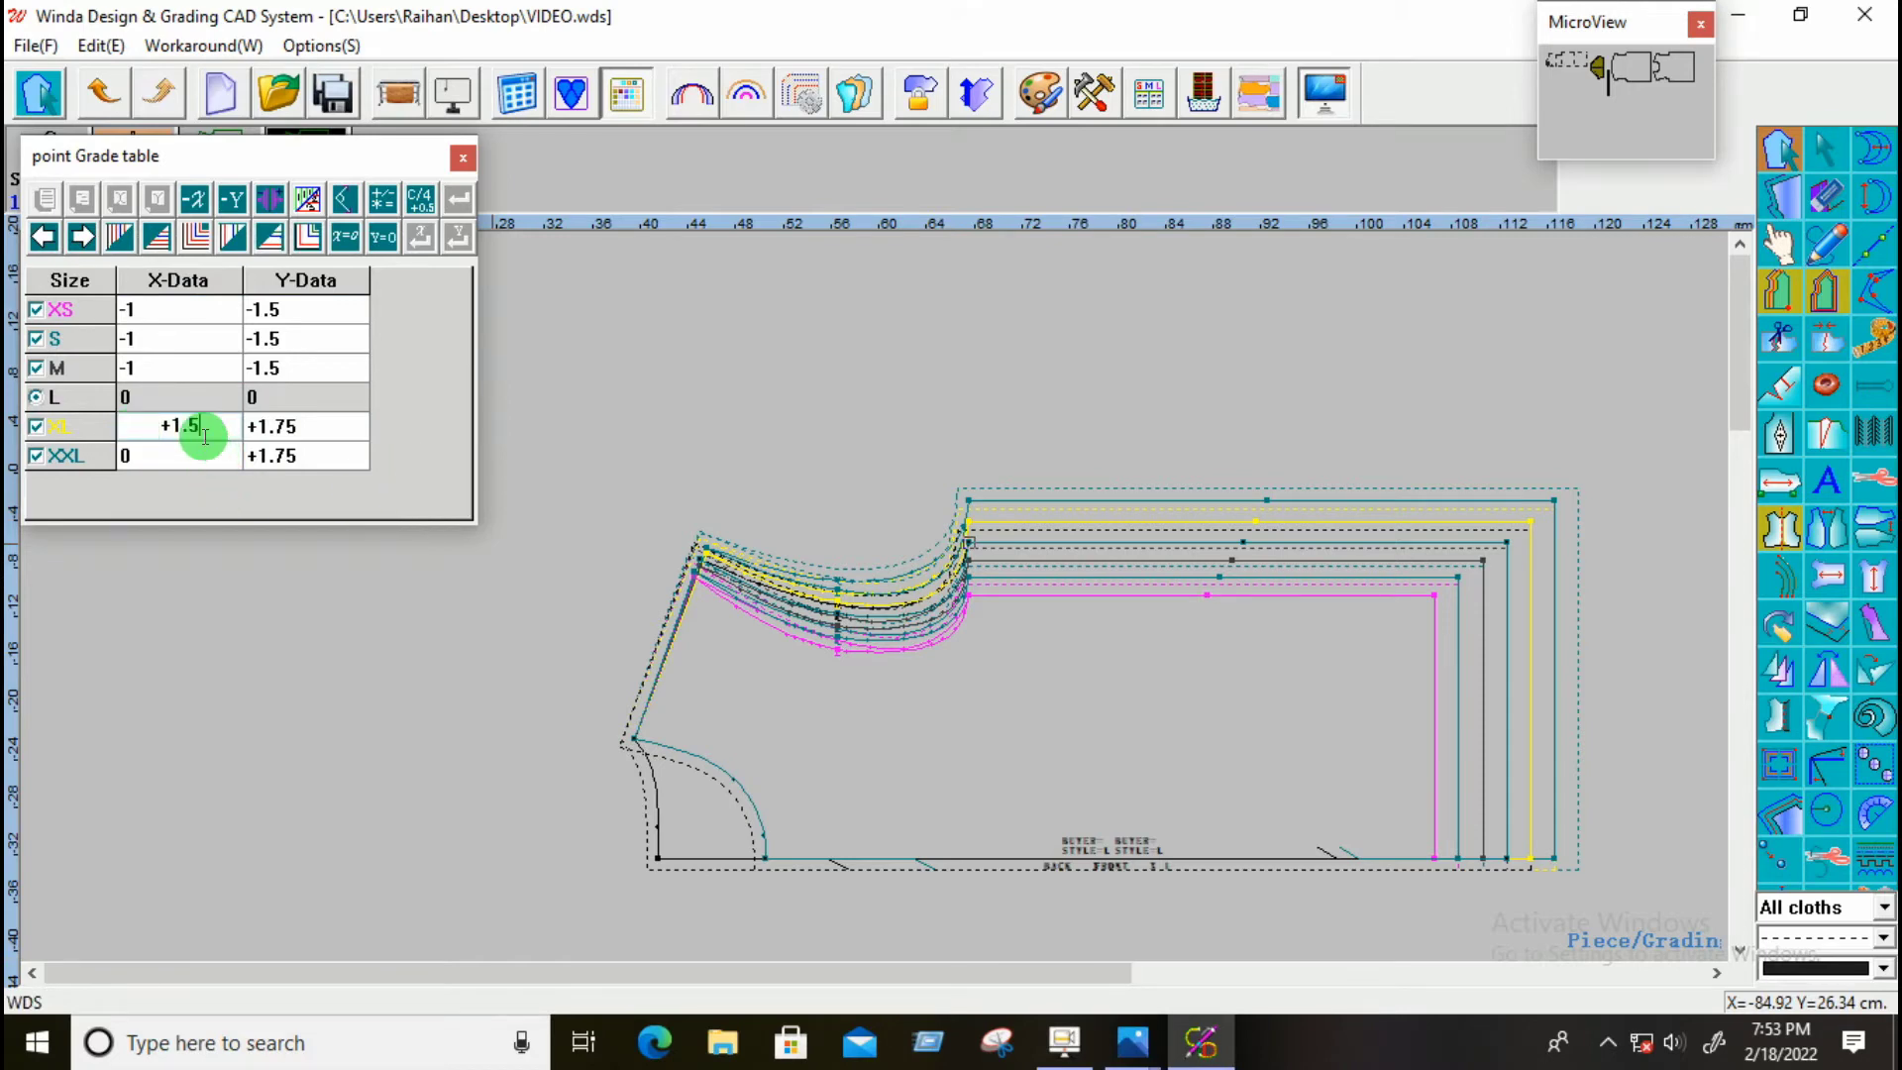
left_click_drag(188, 426, 196, 458)
left_click(233, 238)
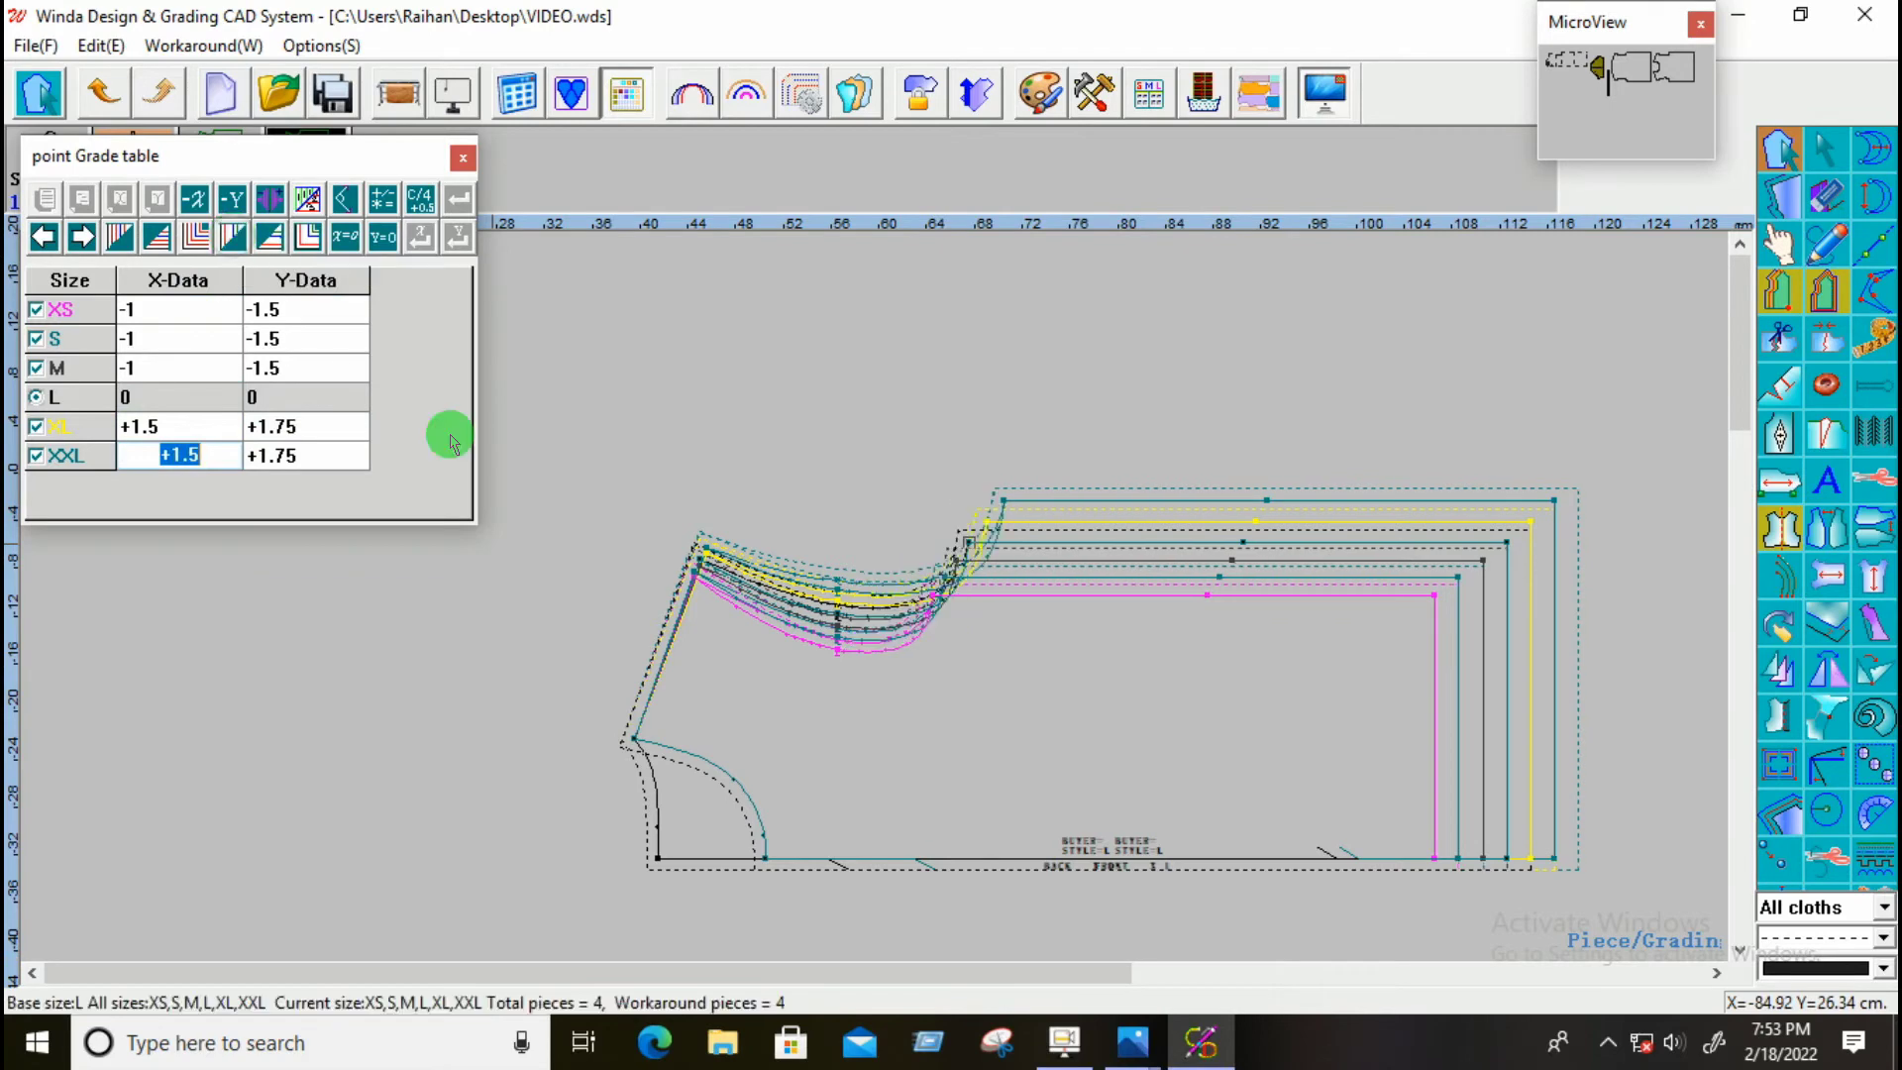
left_click(878, 730)
Step: Examine the grade values of the underarm and shoulder points and the nested armhole curves of the body pieces
scroll(899, 555, "up", 3)
left_click_drag(983, 480, 1028, 616)
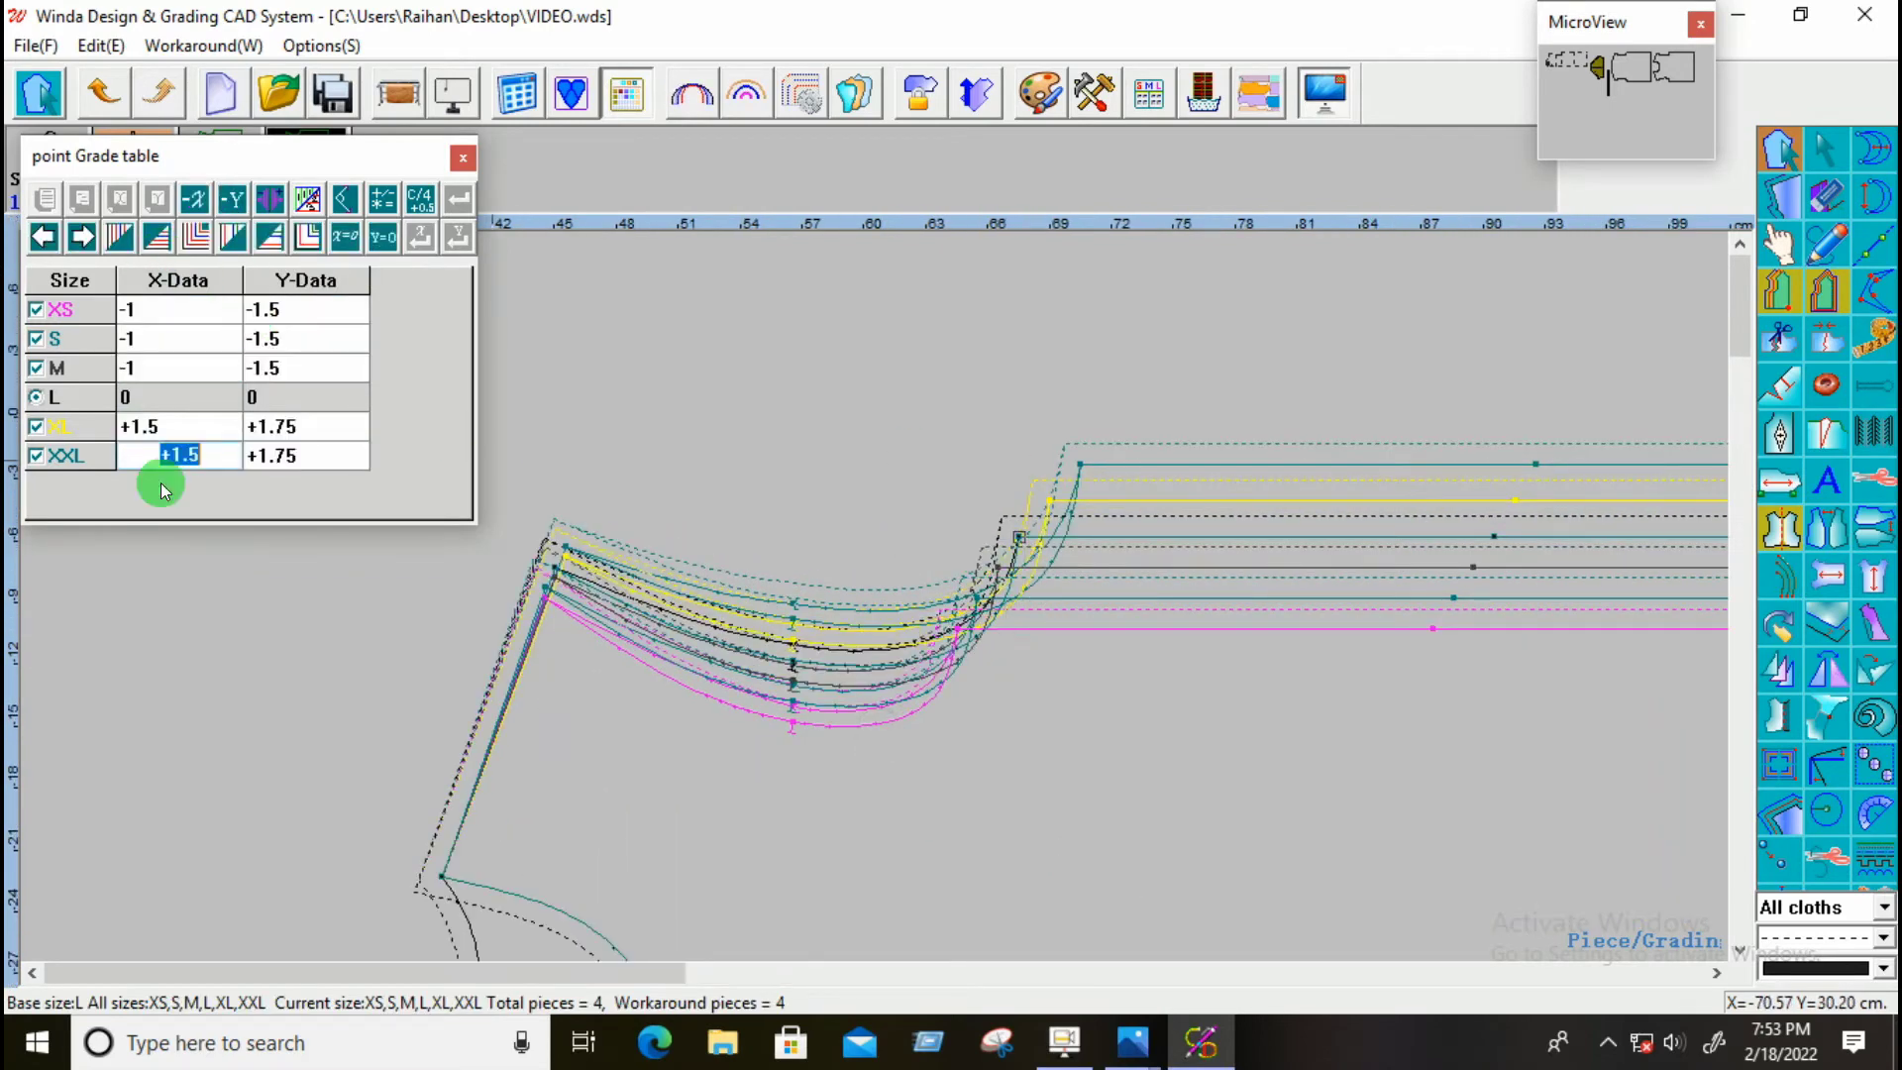
left_click(956, 723)
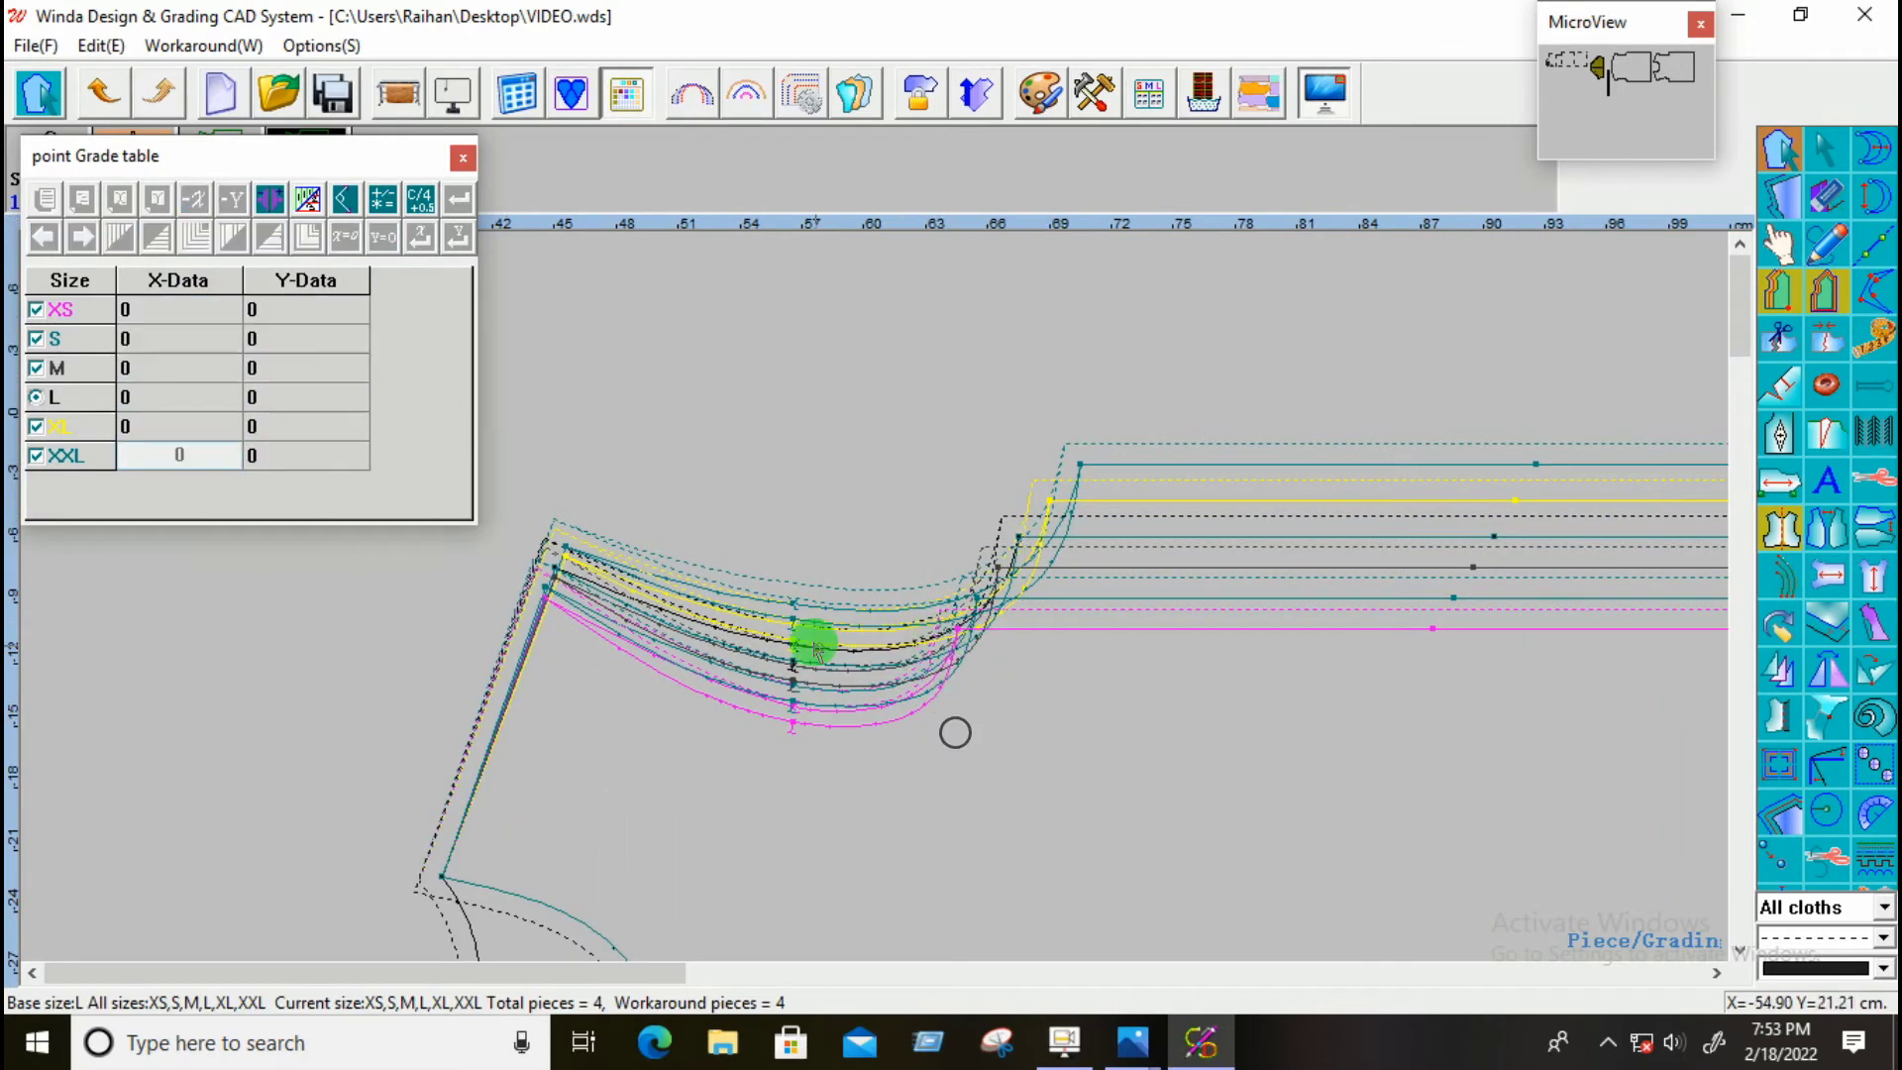
scroll(798, 637, "down", 2)
scroll(701, 615, "up", 2)
left_click_drag(613, 494, 677, 583)
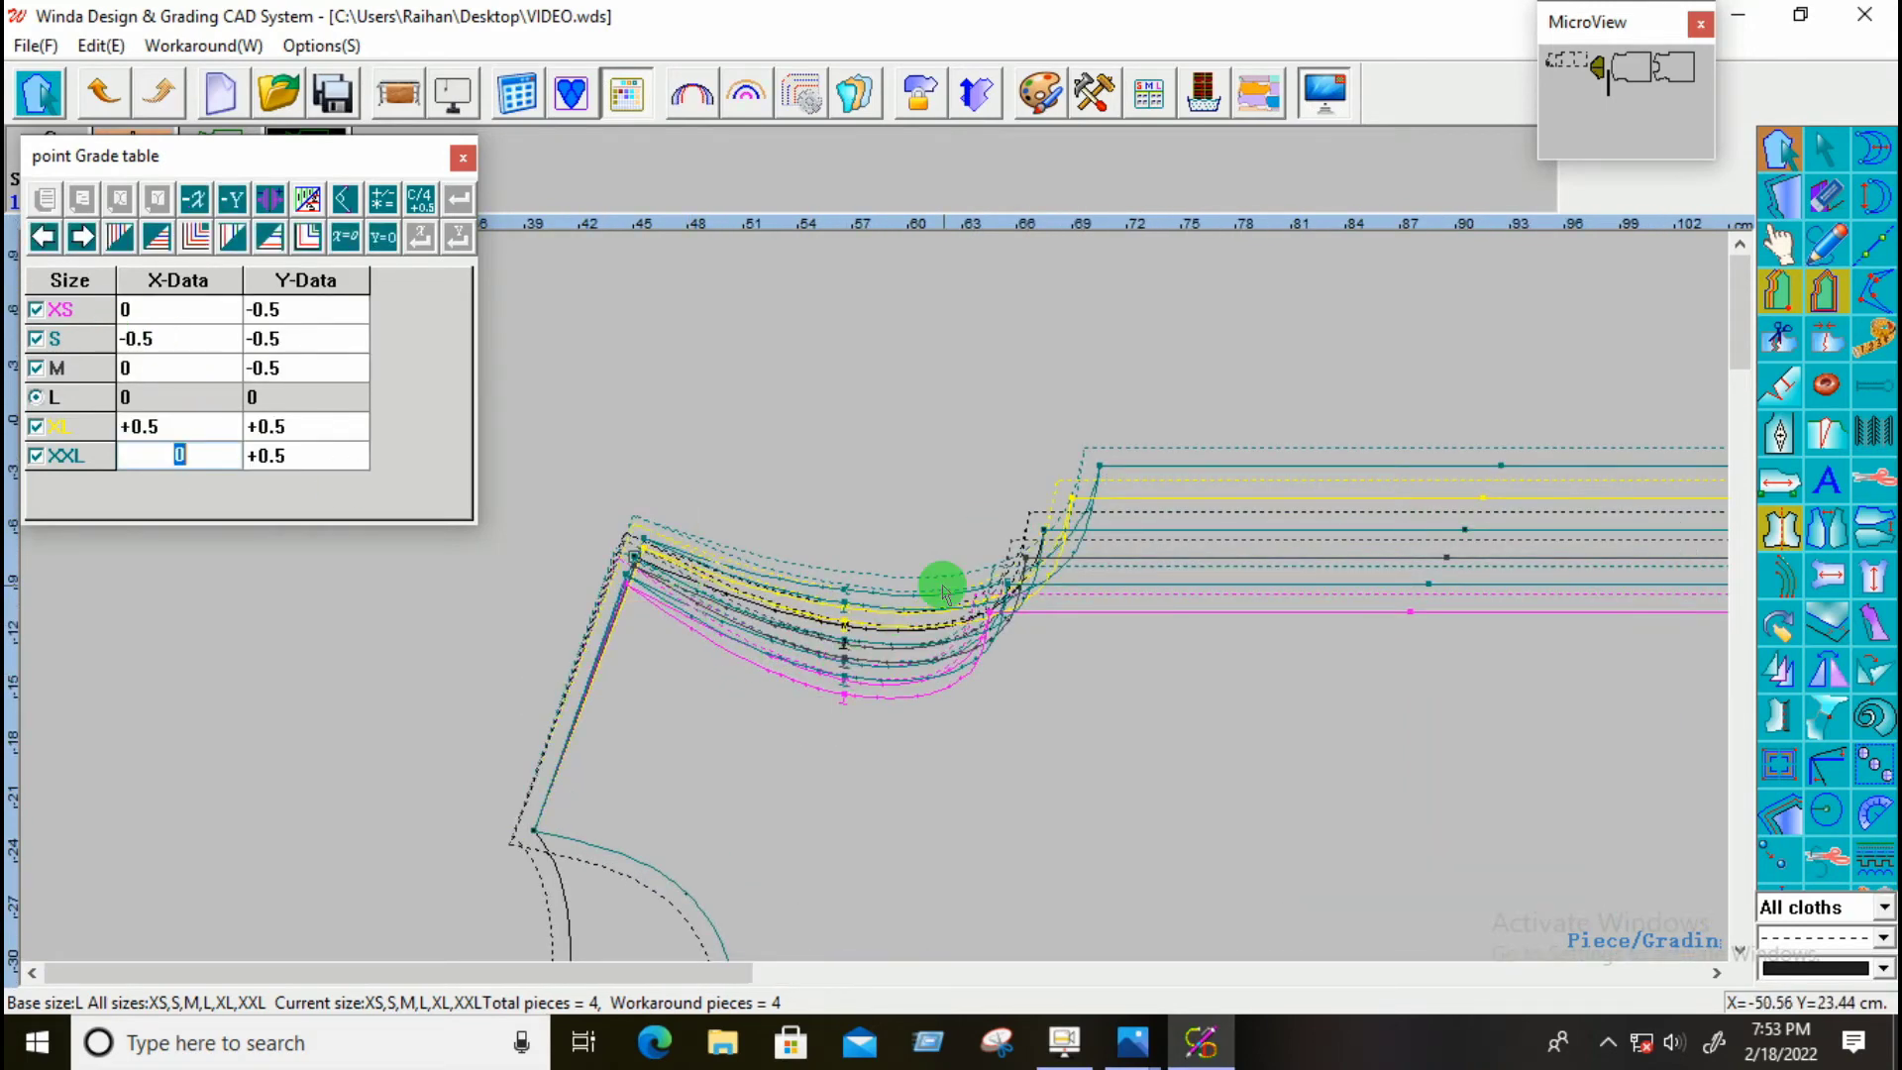
left_click(824, 764)
scroll(828, 760, "down", 2)
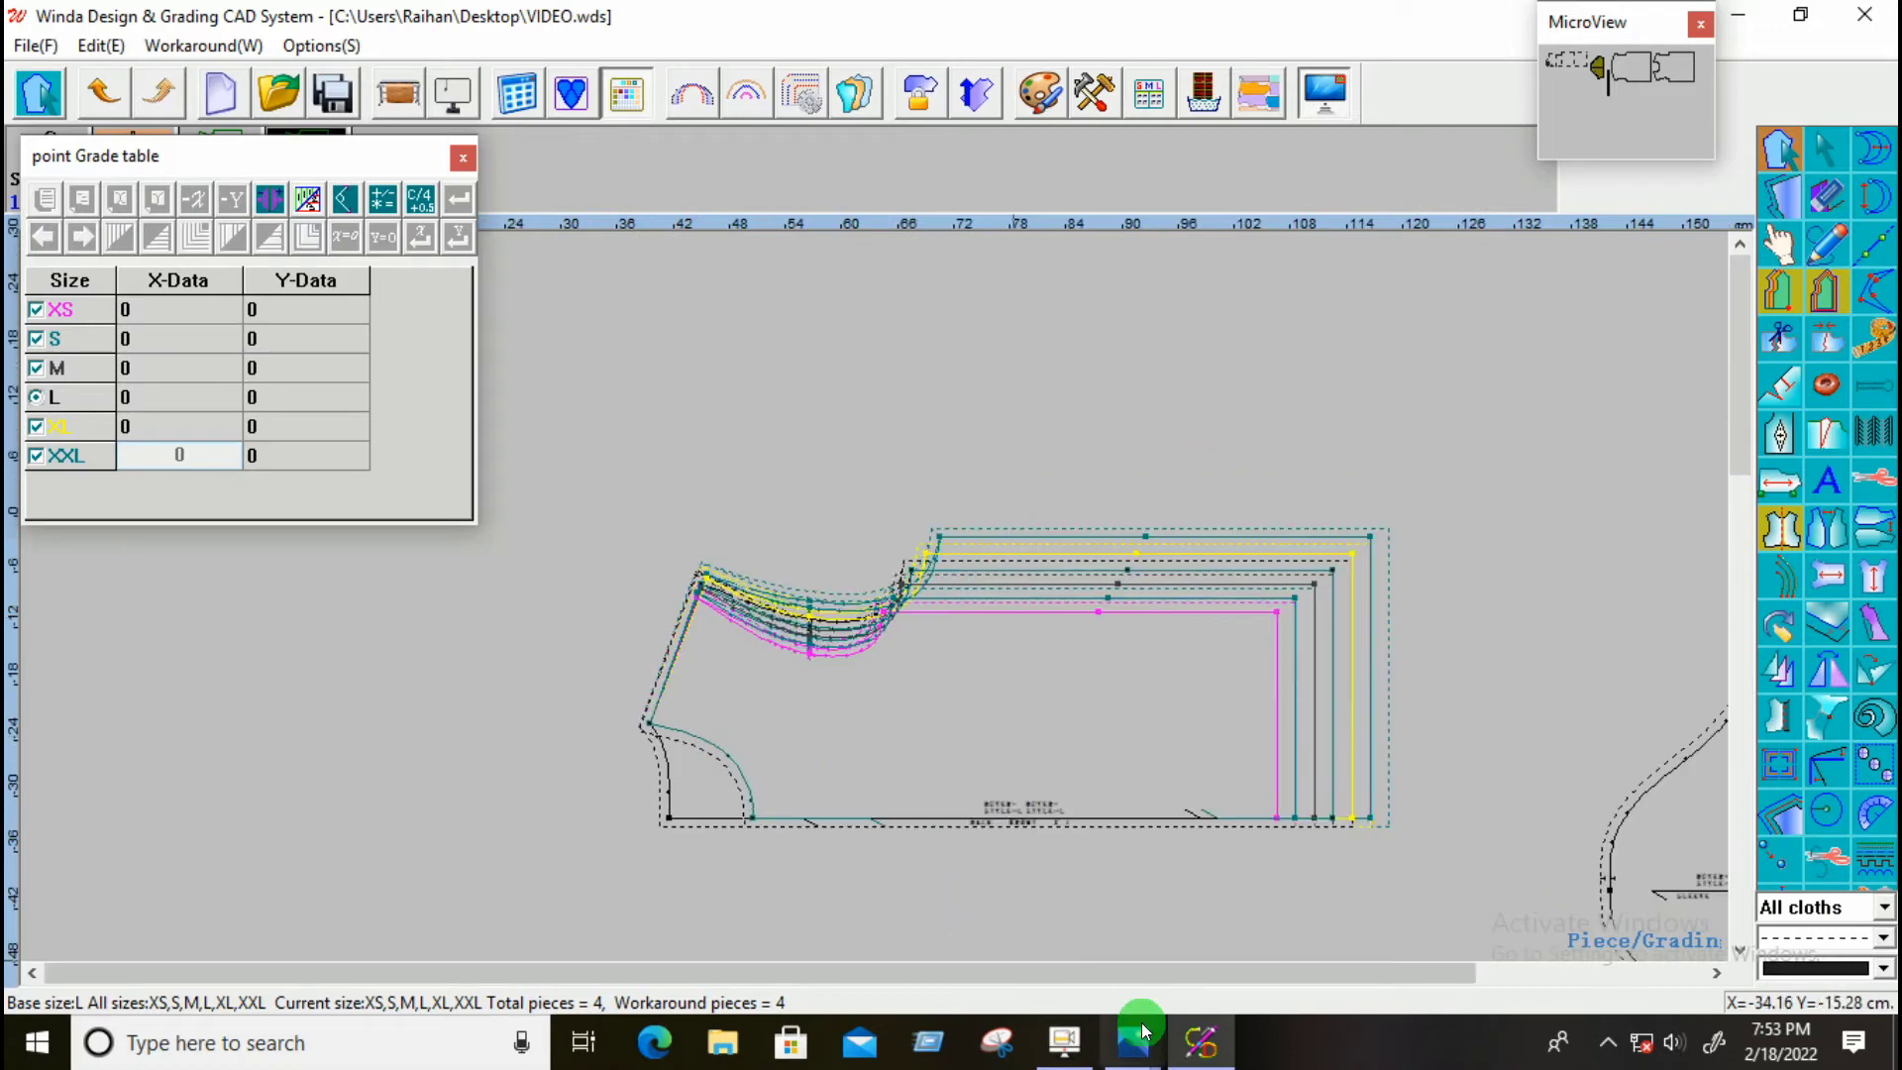
scroll(877, 833, "up", 2)
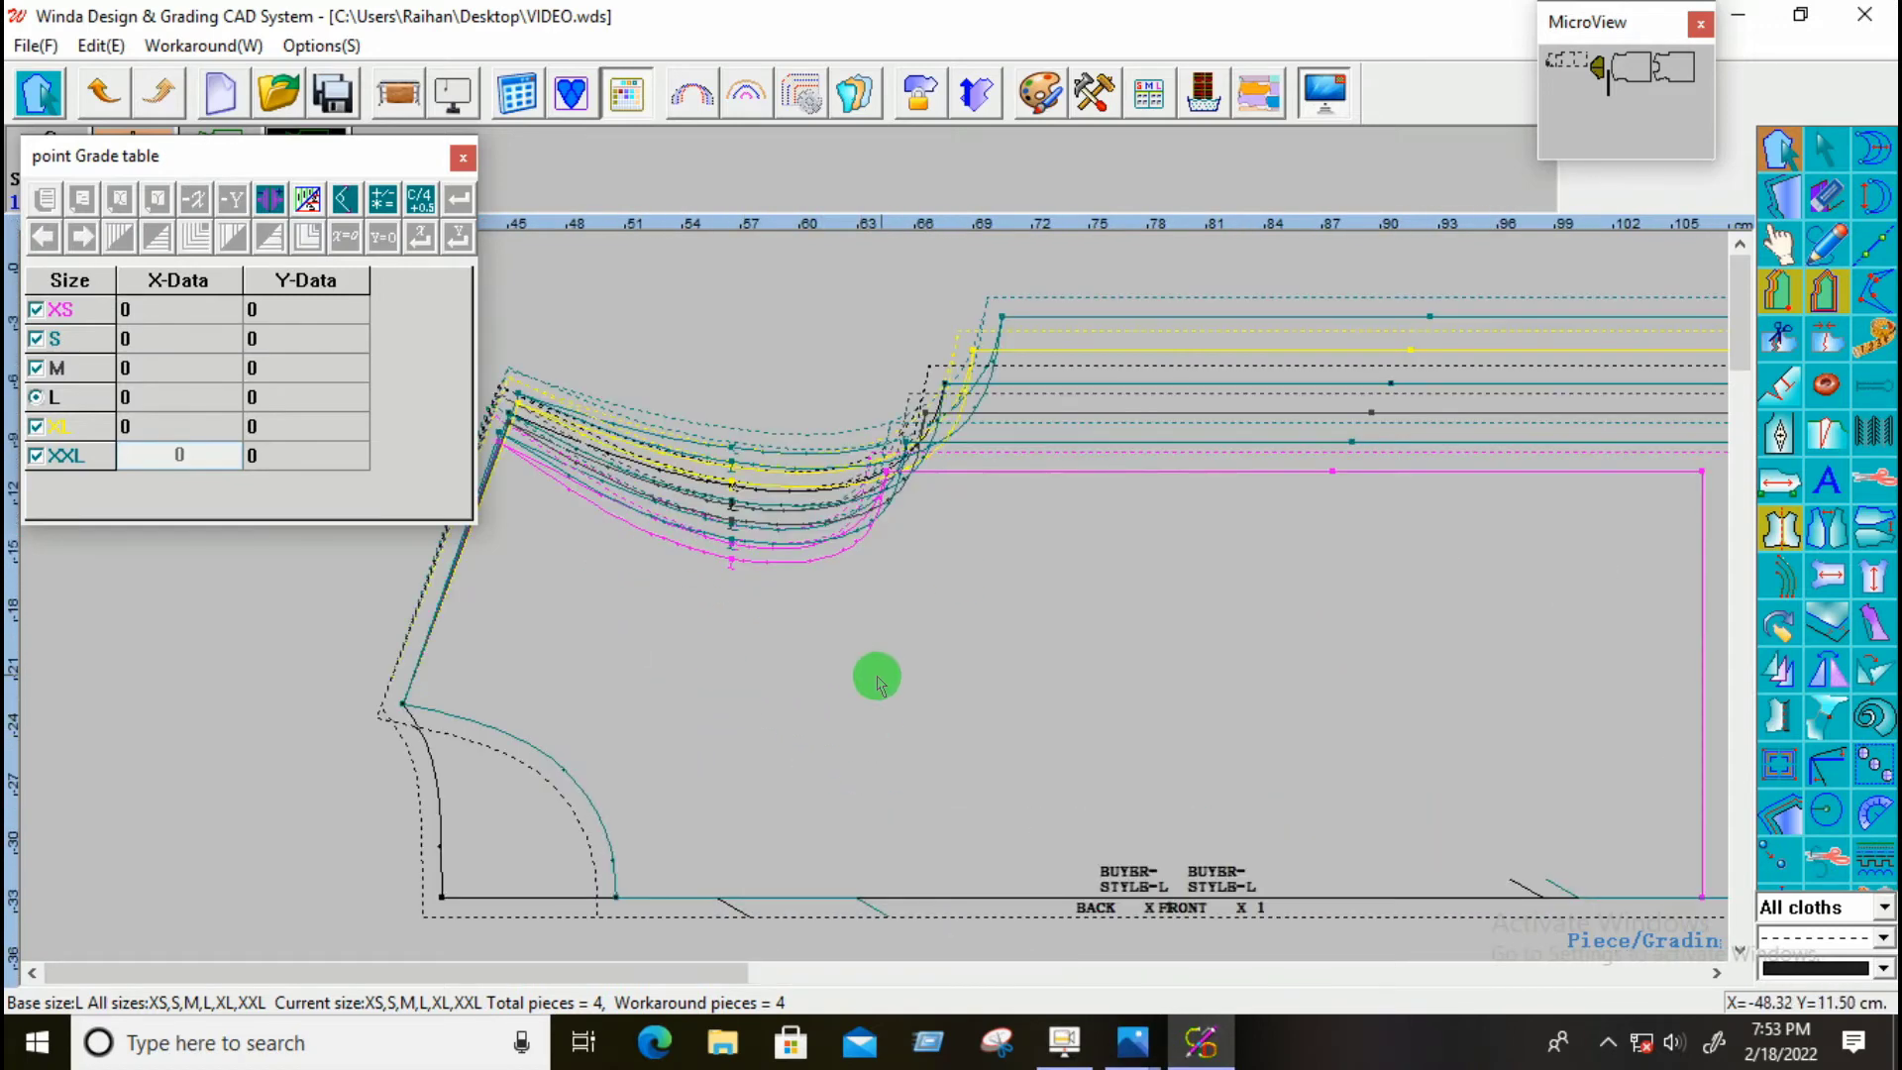
Step: Consult the chart's sleeve rows and grade the three sleeve hem points with an XS X value of -0.5, equal across all sizes
left_click(1135, 1043)
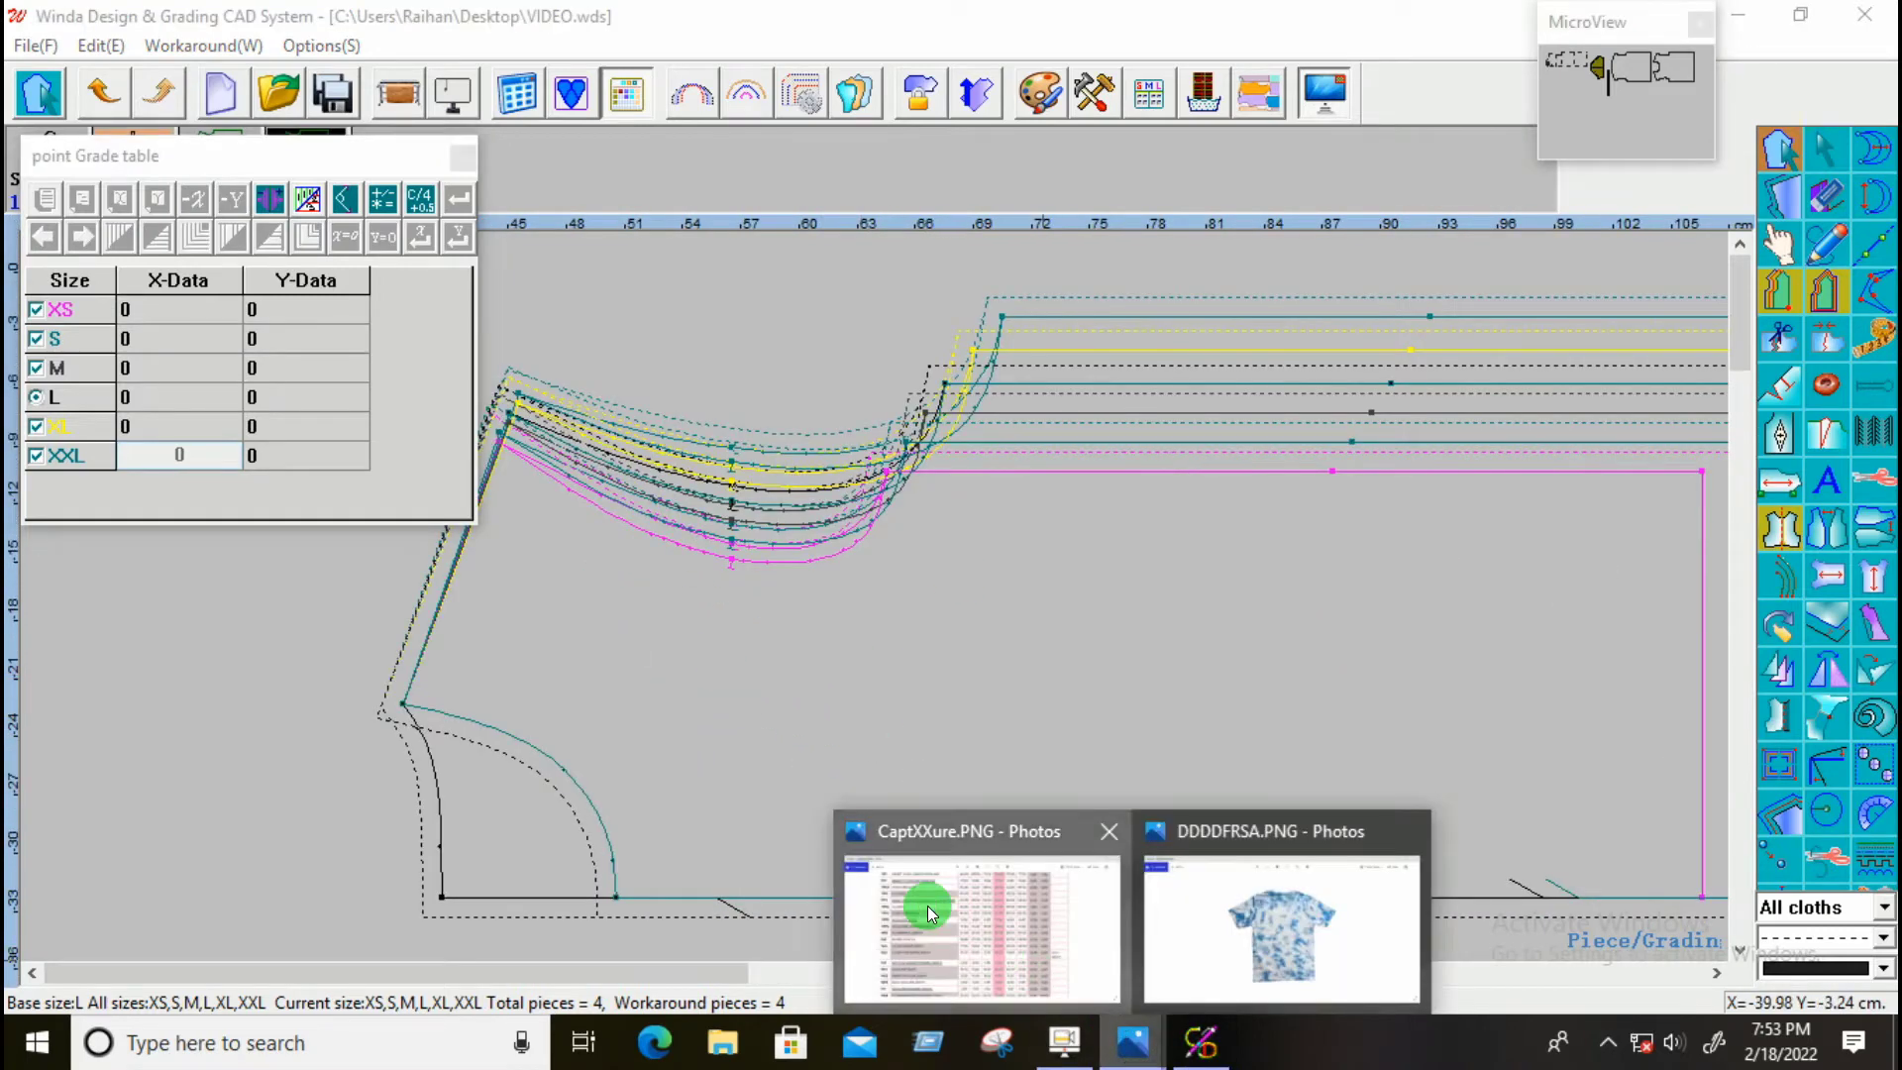
left_click(928, 905)
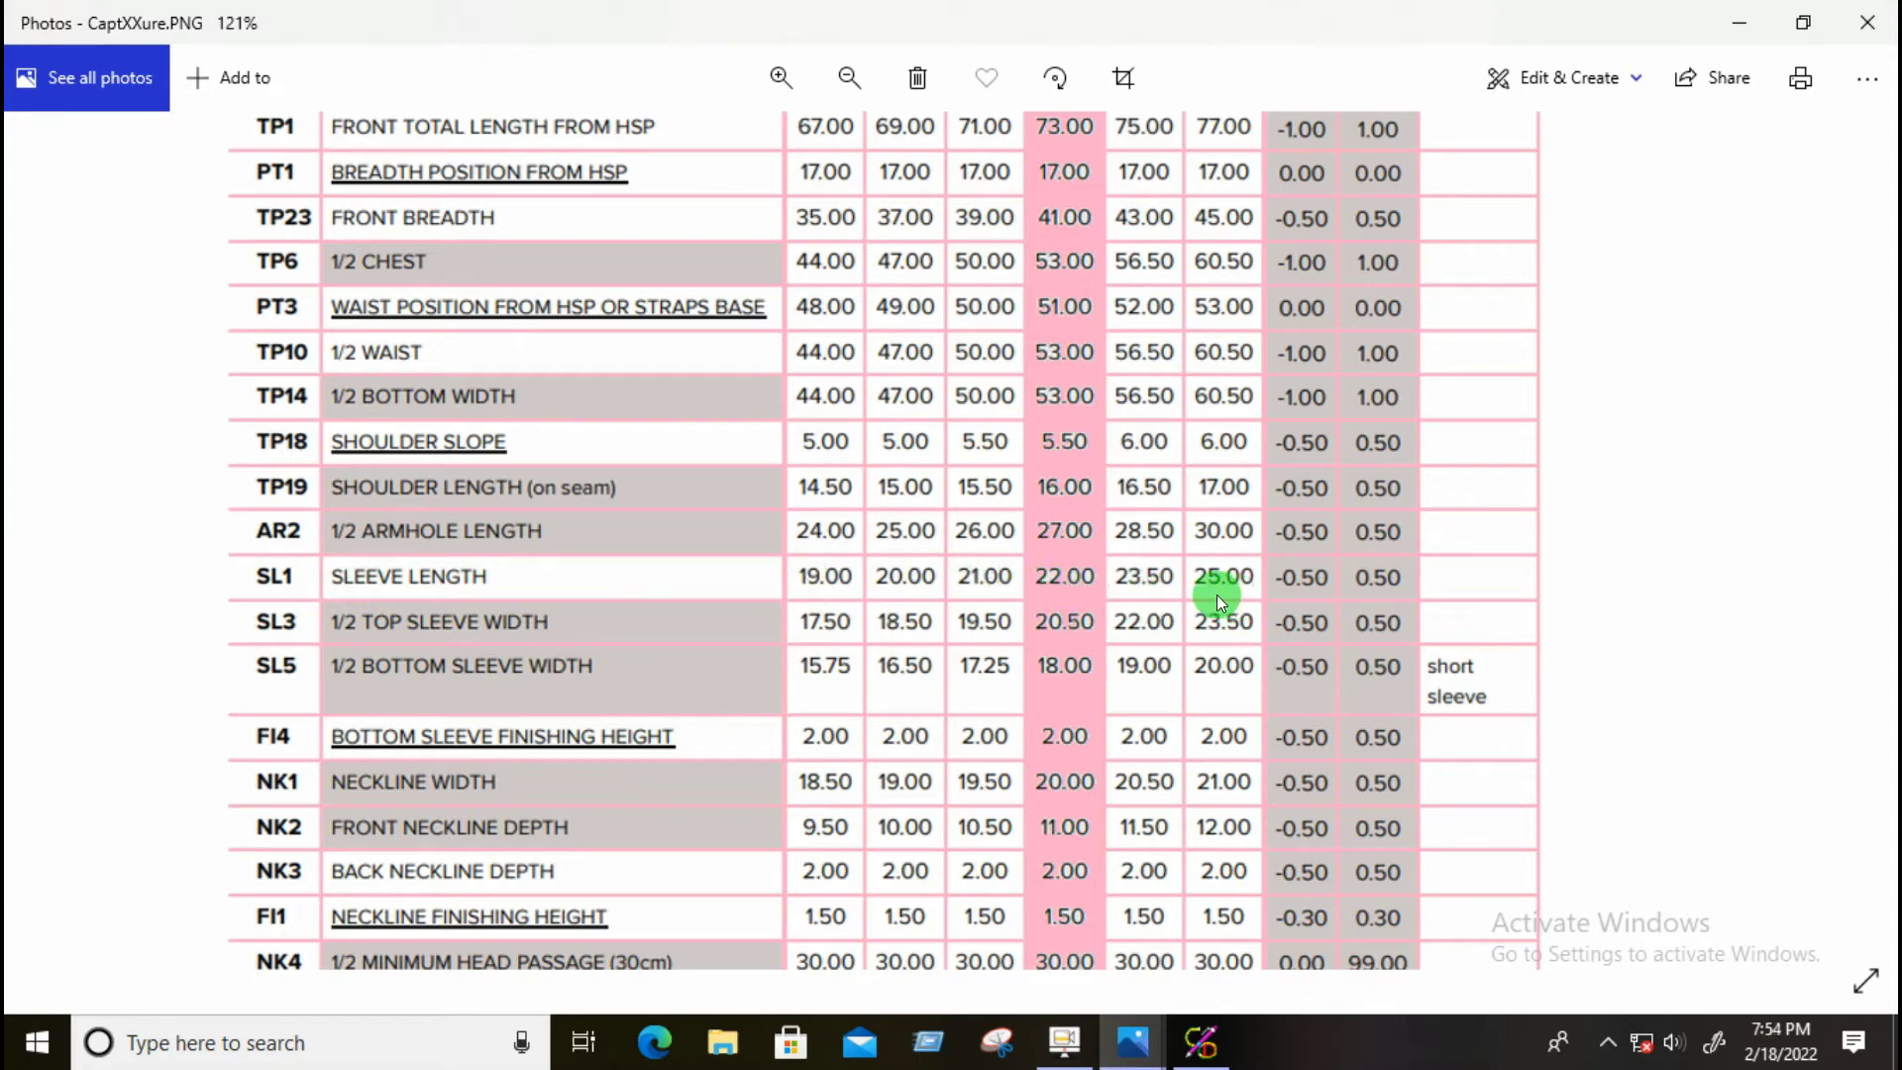
left_click(1200, 1041)
scroll(849, 713, "down", 4)
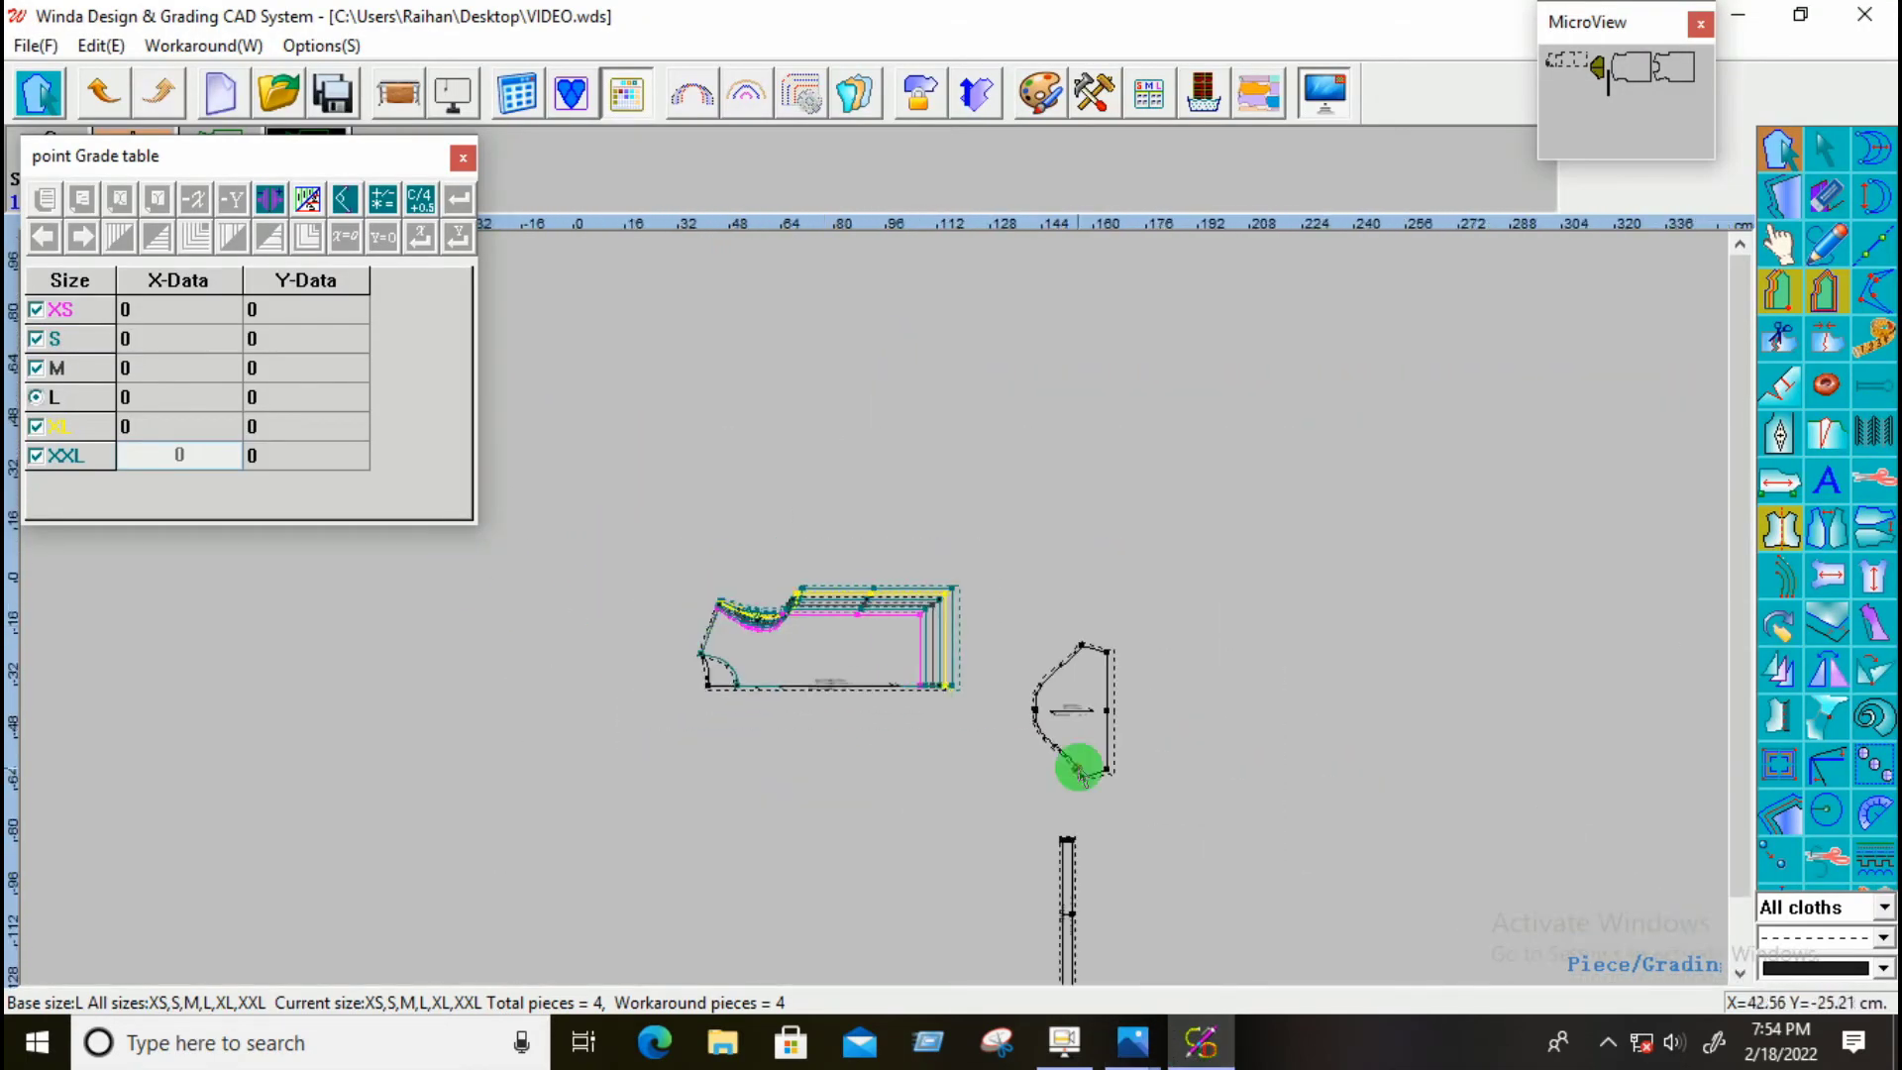
scroll(1087, 747, "up", 3)
left_click_drag(1154, 278, 1267, 850)
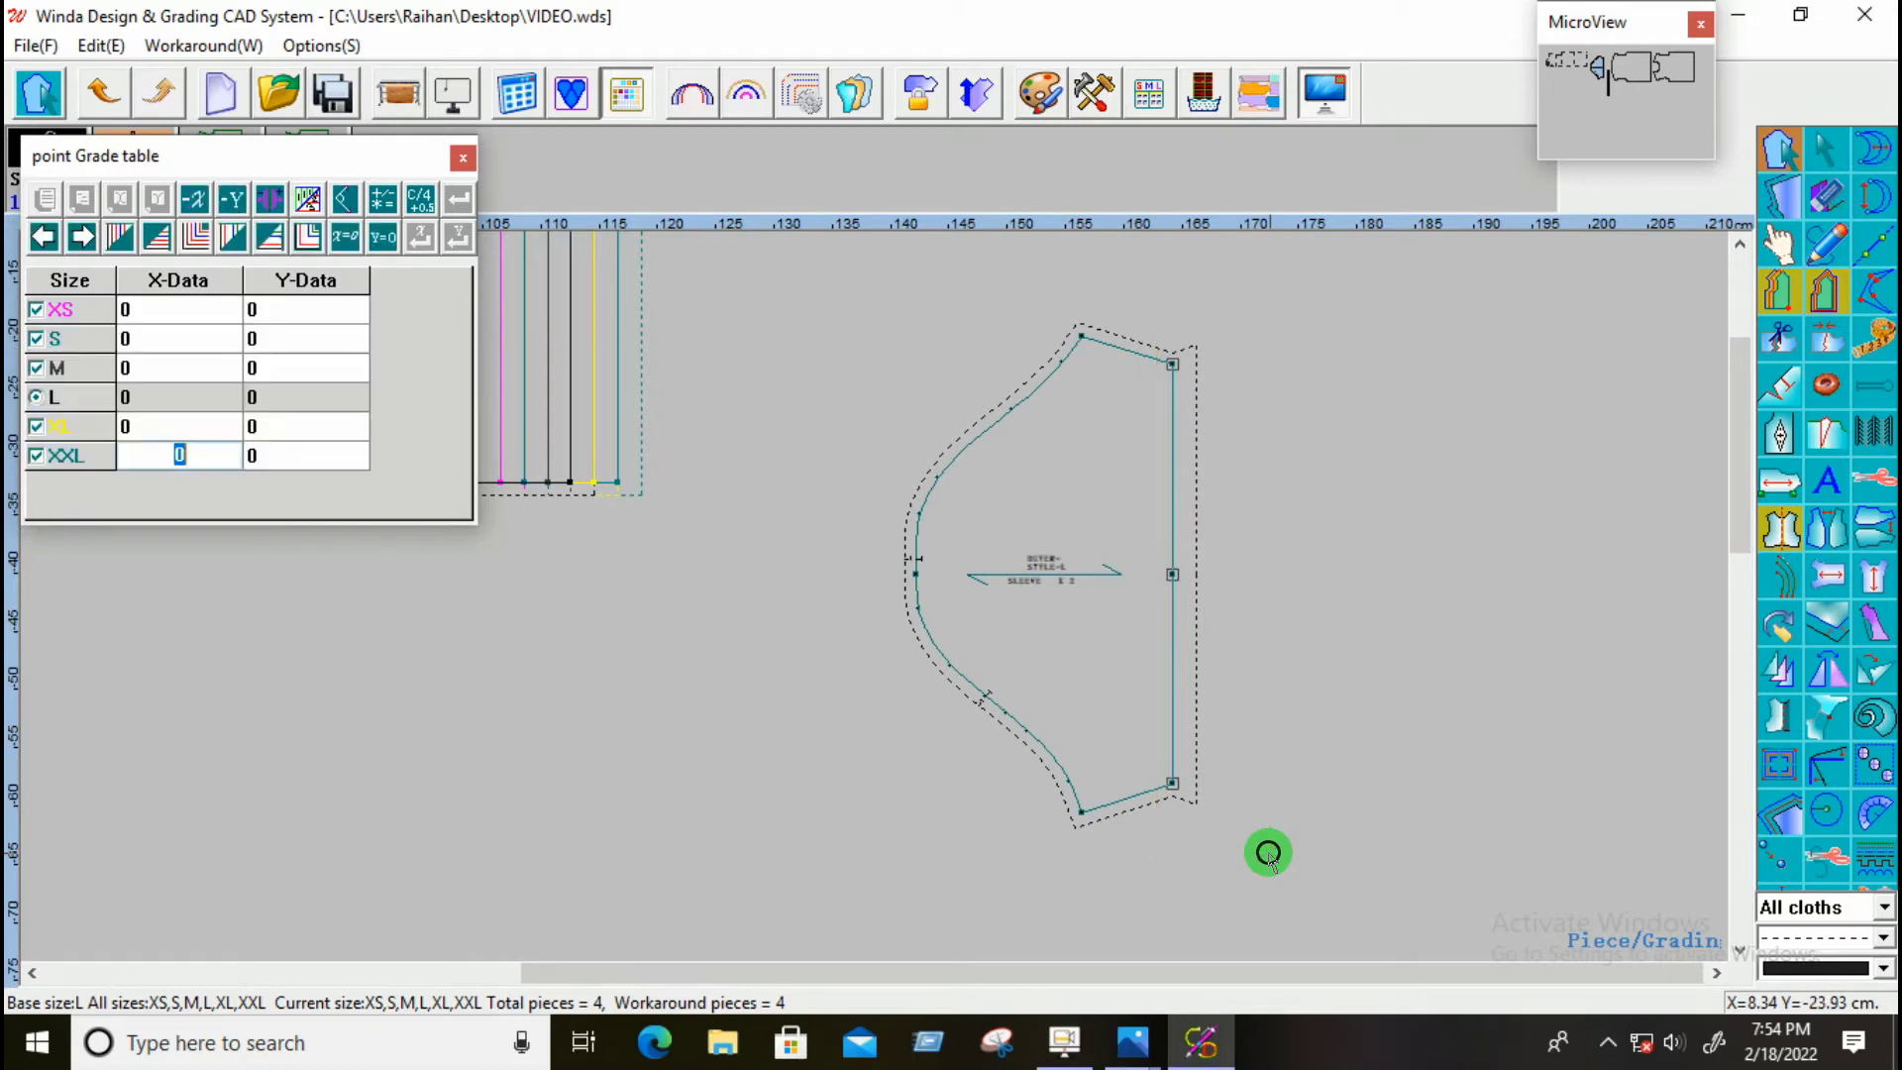
left_click(198, 307)
type("-.5")
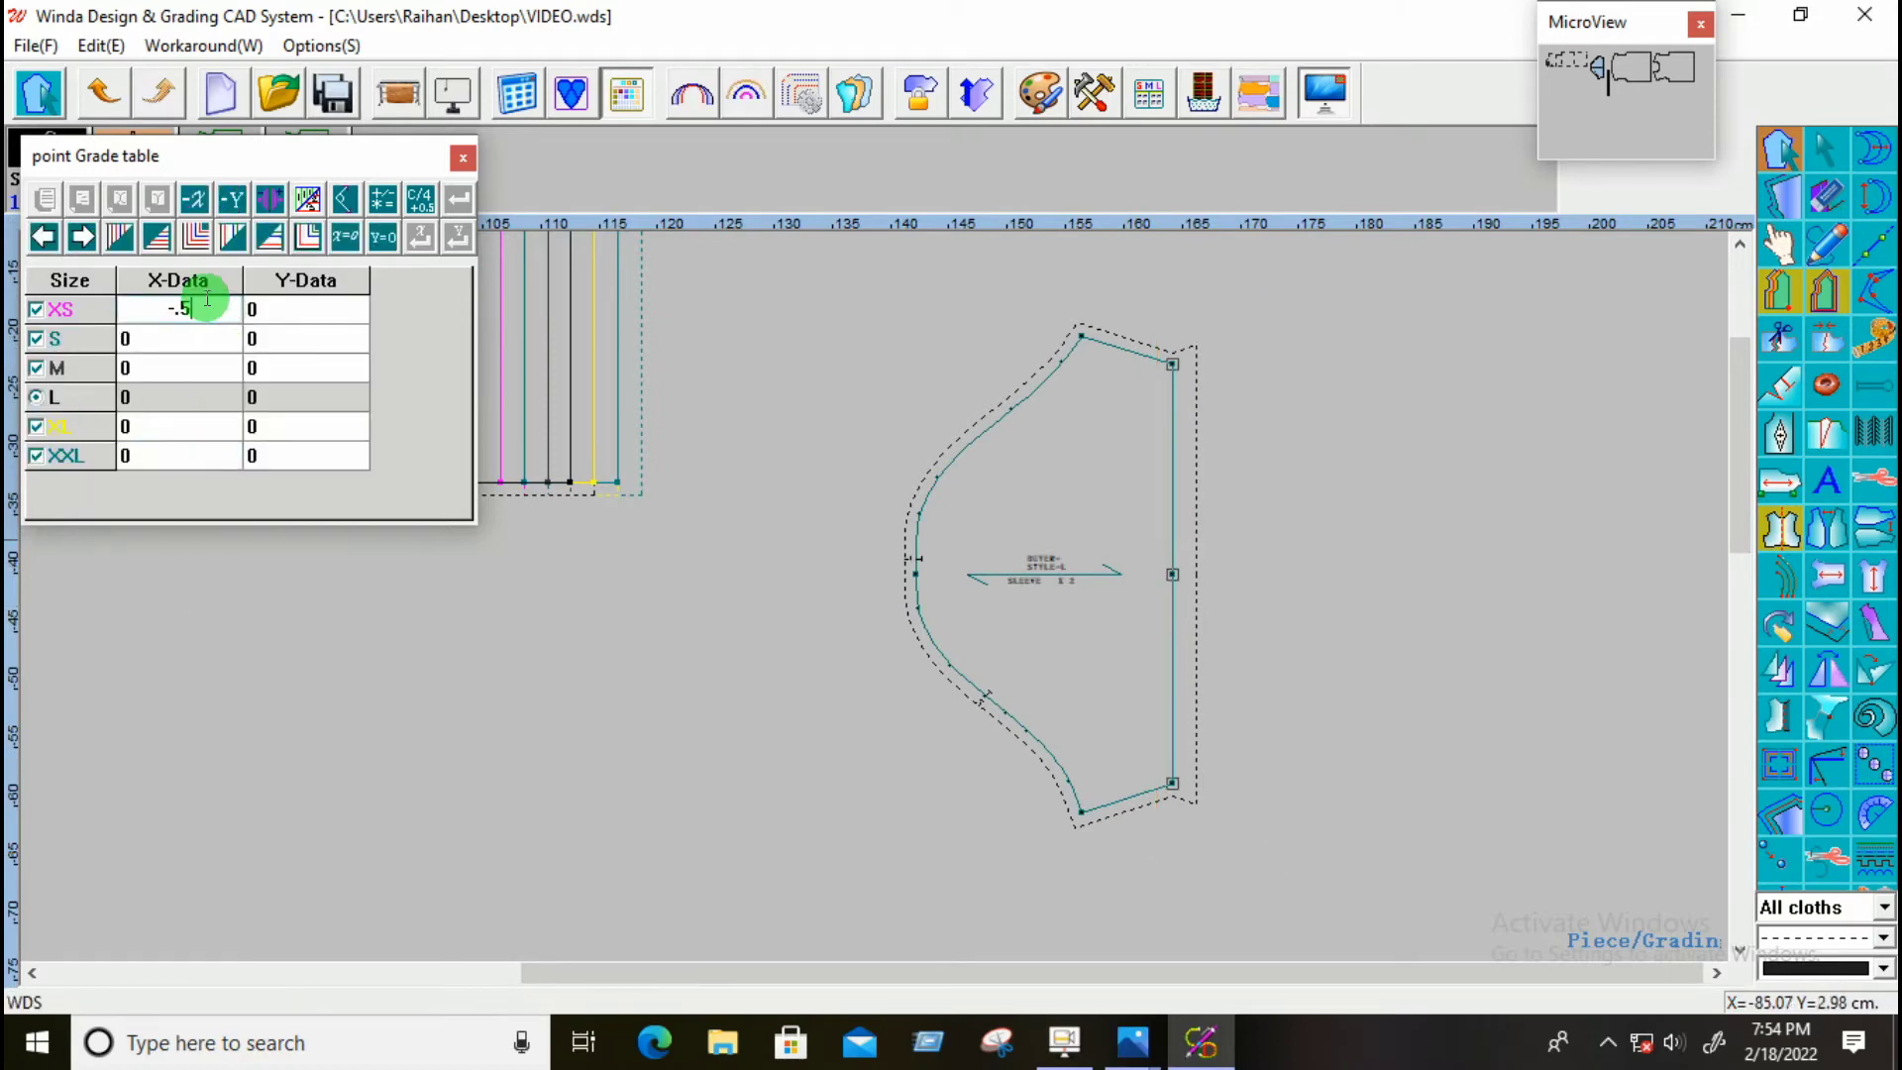
left_click_drag(181, 309, 150, 454)
left_click(124, 238)
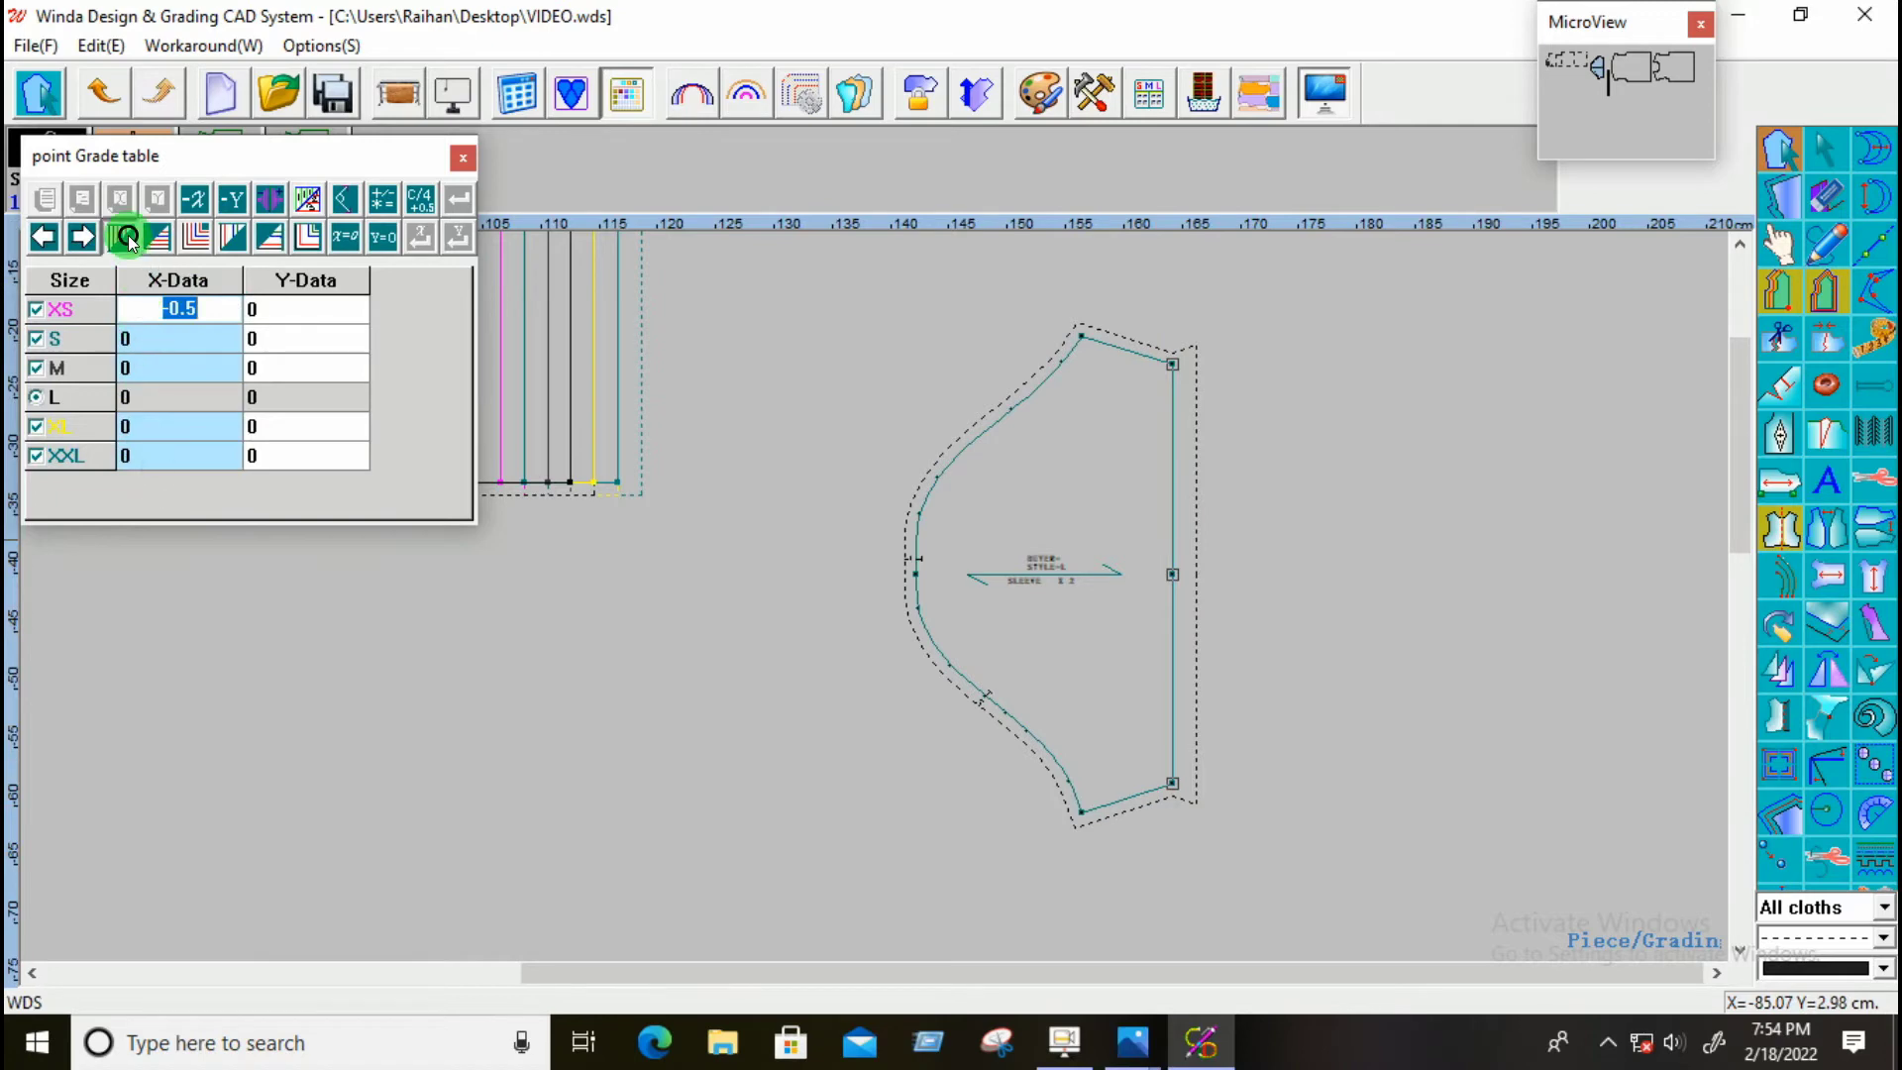
Step: Select the sleeve crown's centre point and set its X grade to +0.5 for XS, S and M
left_click(1051, 609)
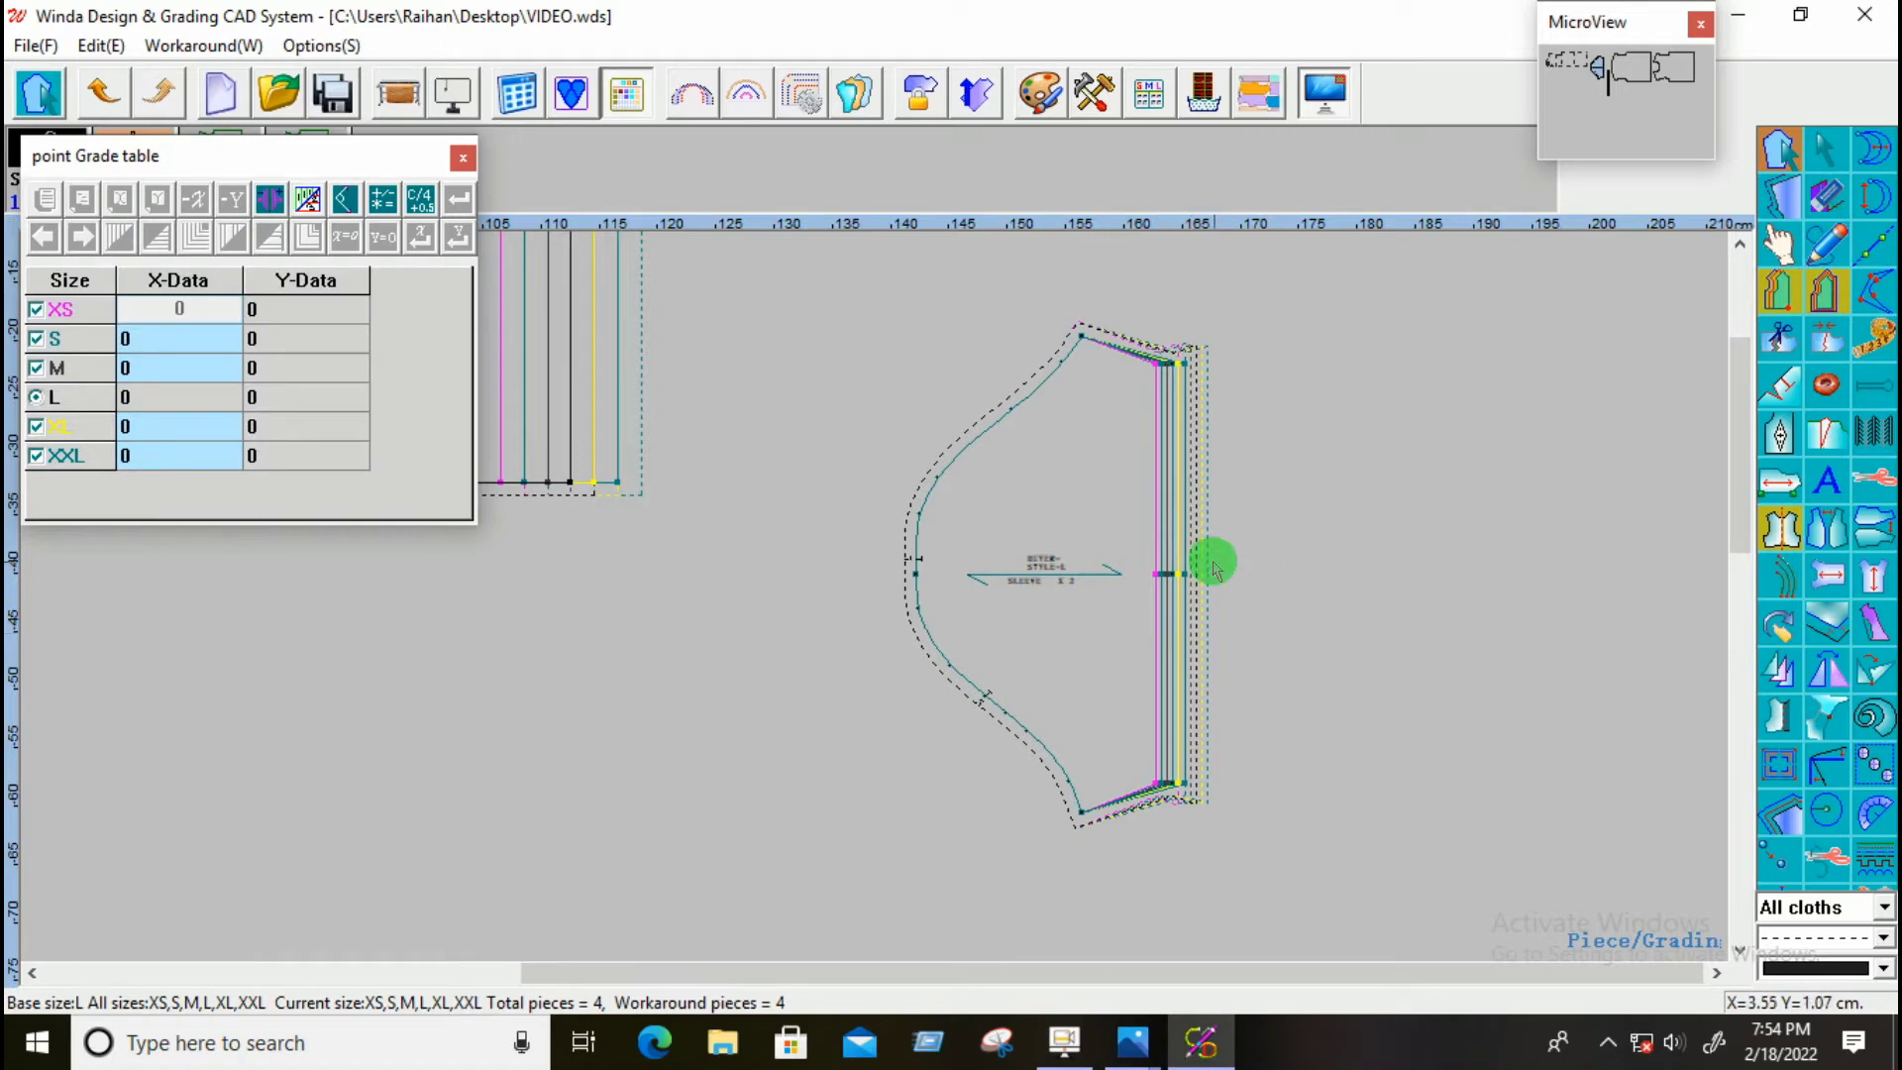
scroll(1143, 633, "down", 2)
scroll(1142, 632, "up", 1)
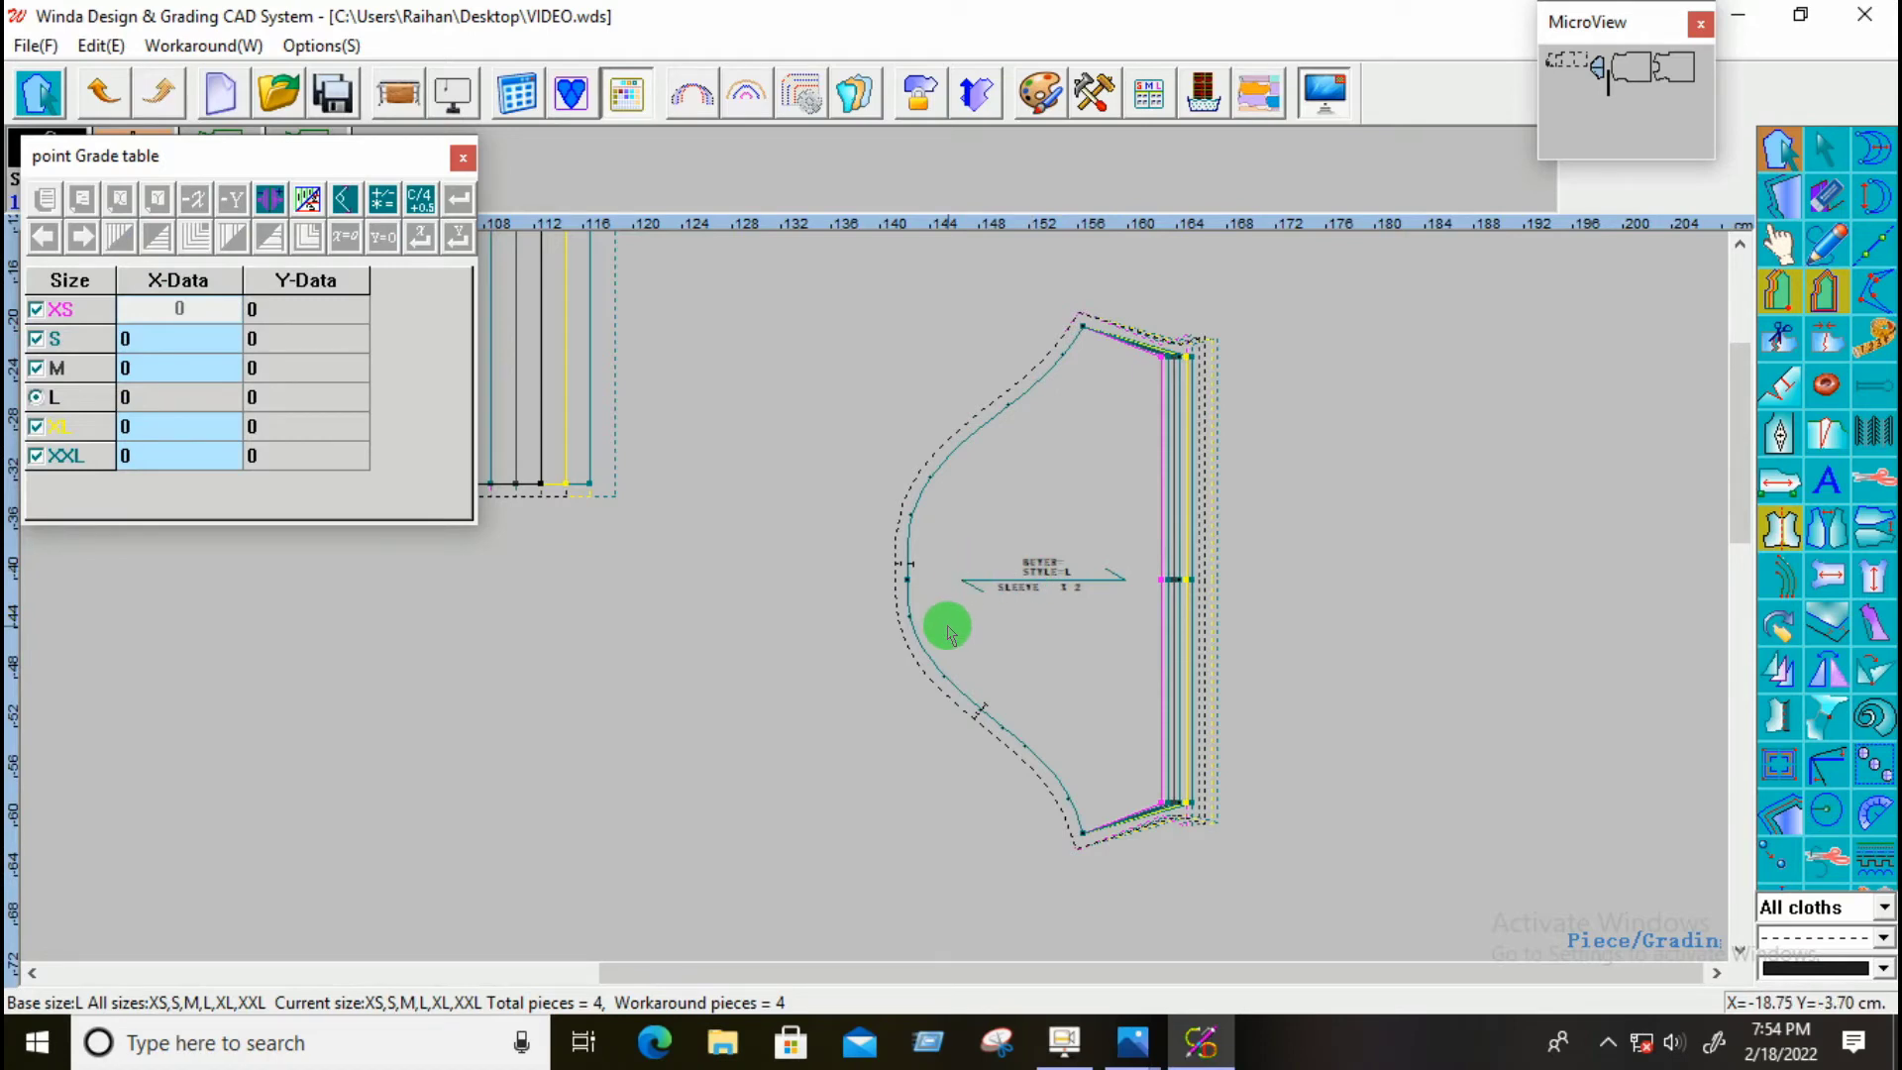
left_click_drag(850, 503, 961, 624)
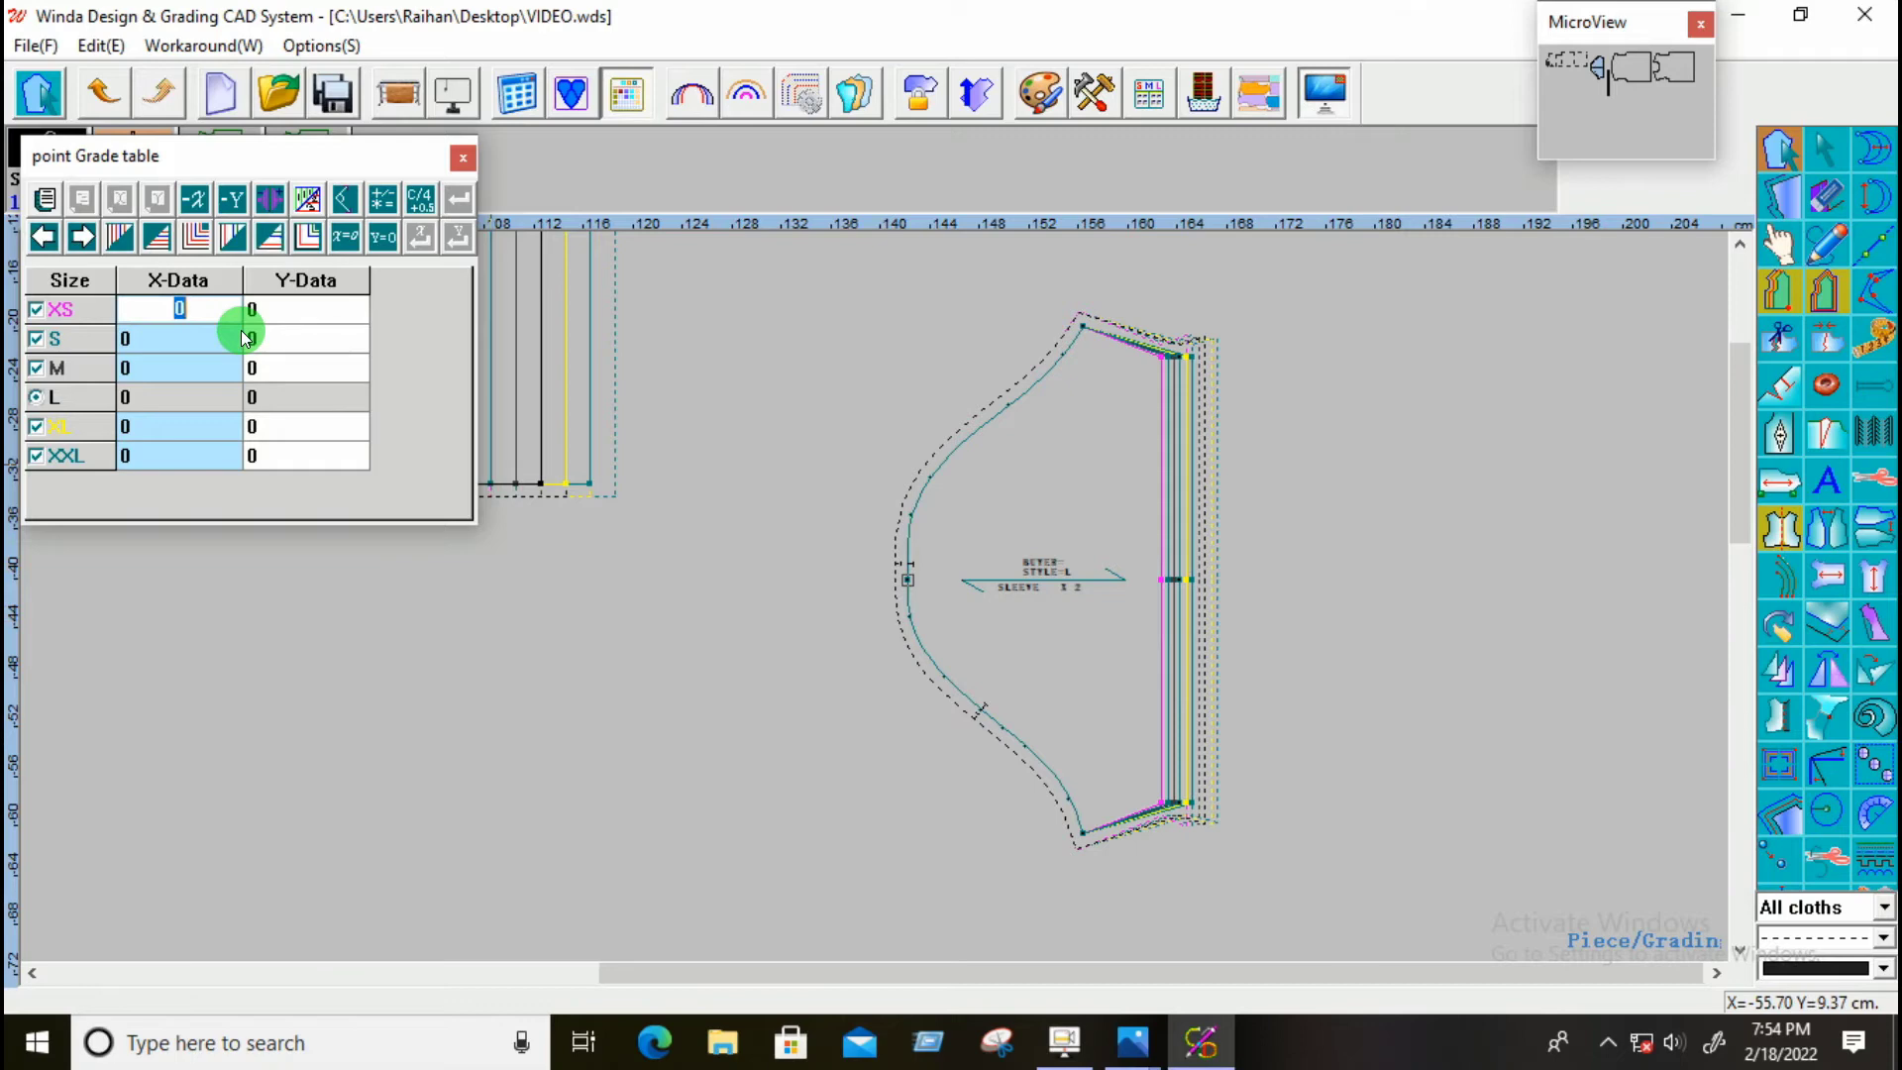
type("+.5")
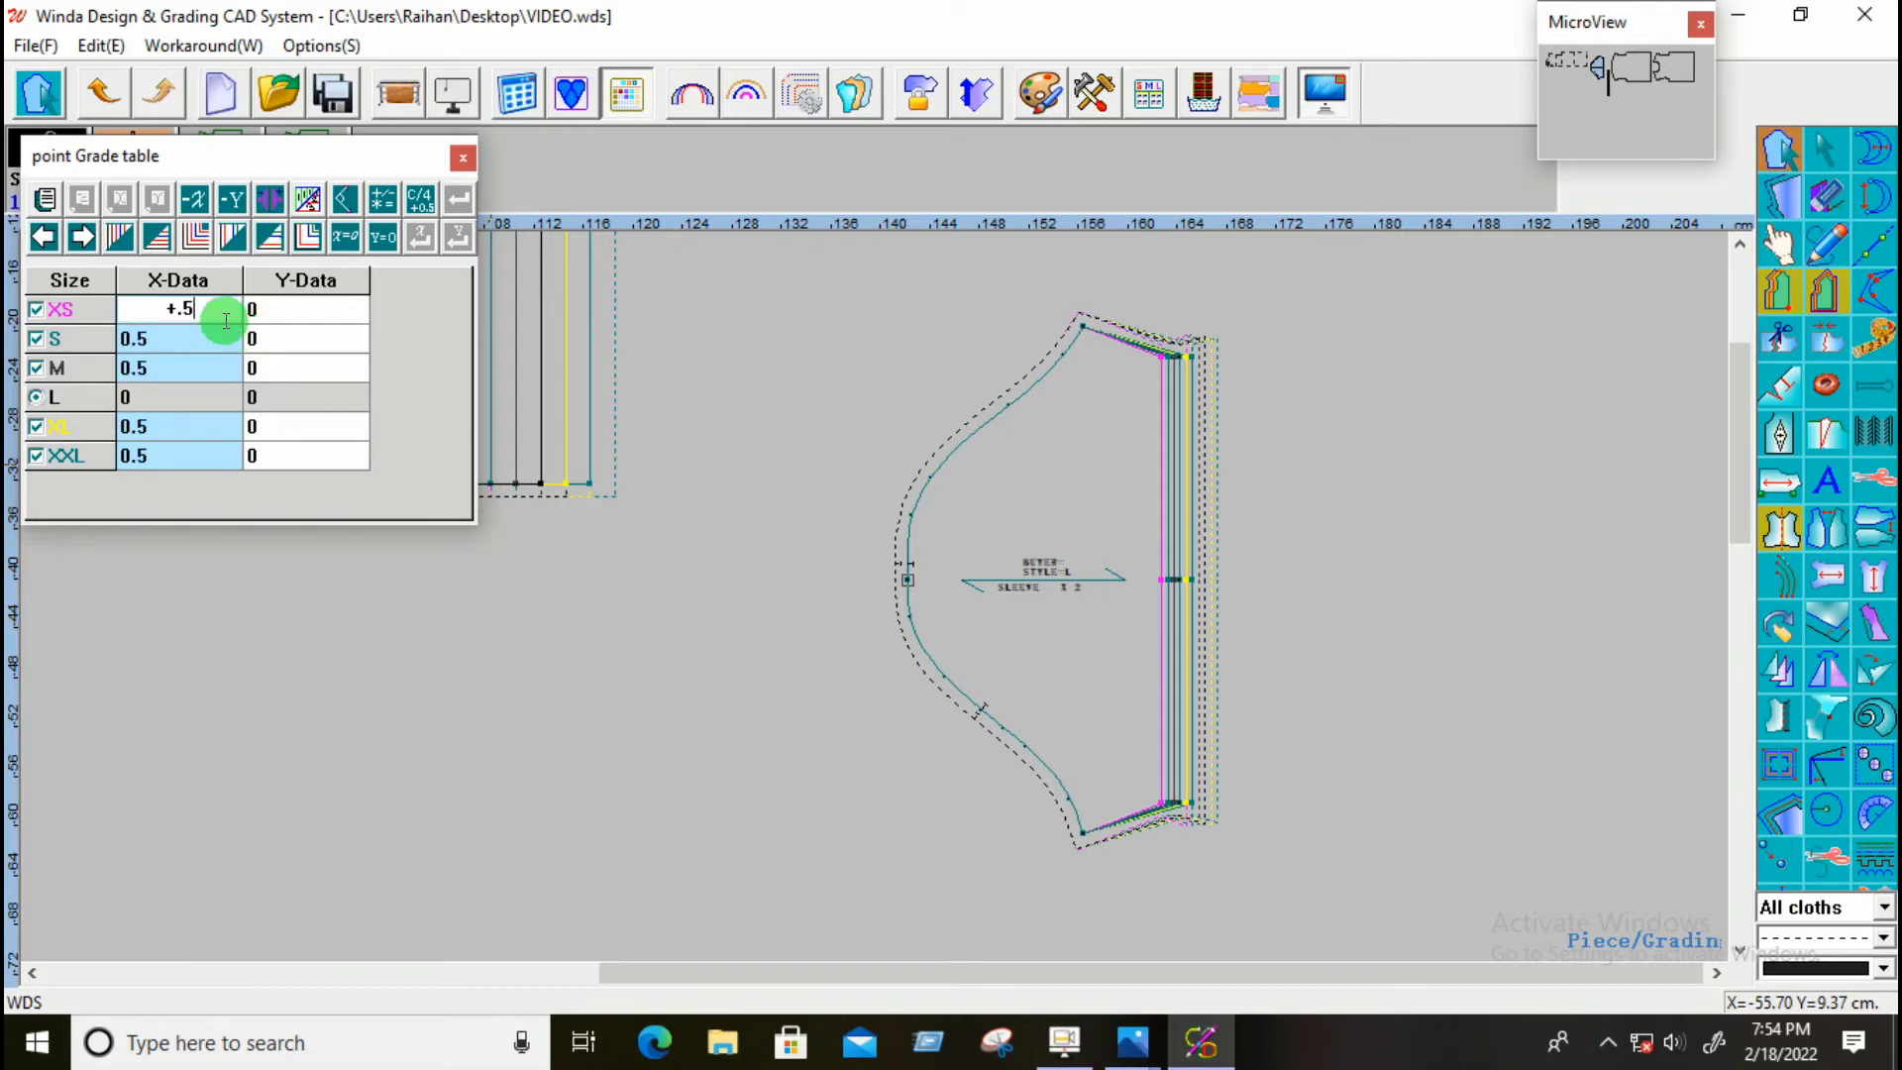
key("Return")
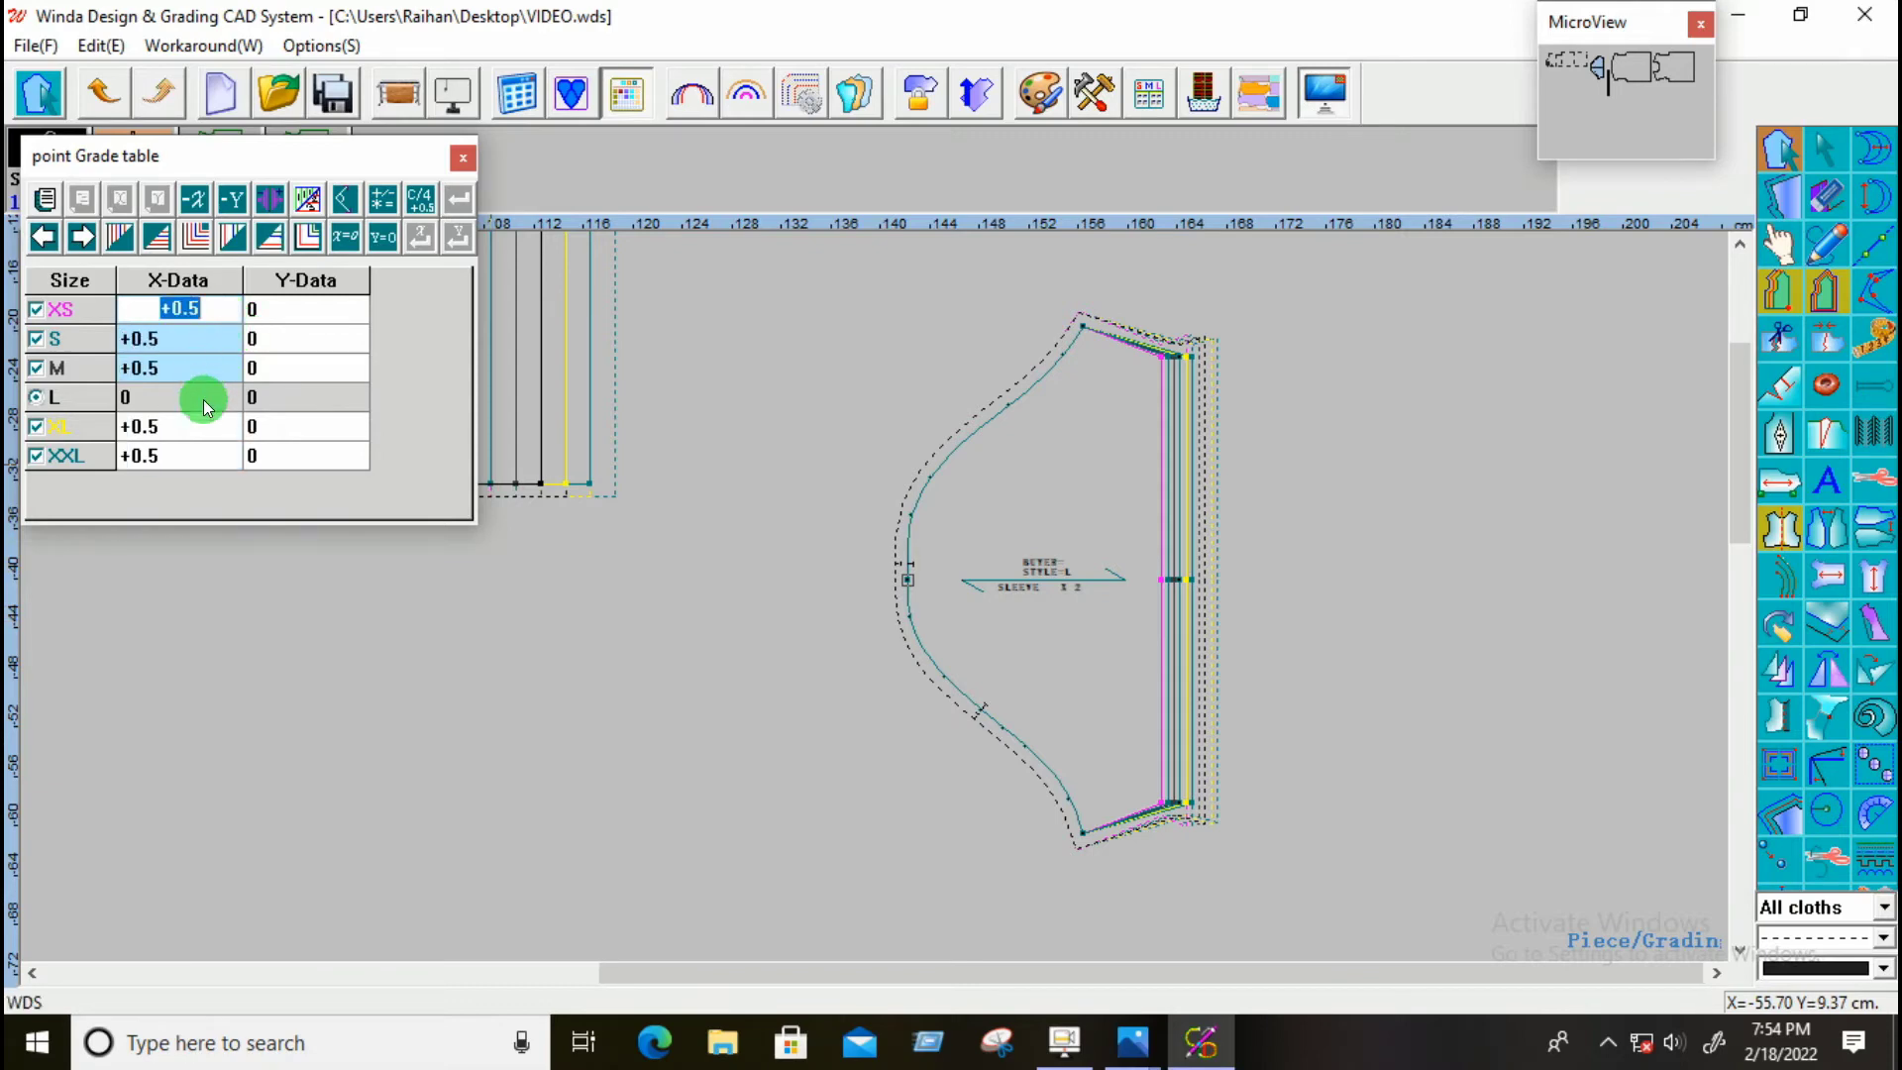
Step: Set the sleeve crown point's X grade to -1 for XL and XXL and apply the grading
left_click(196, 426)
left_click(210, 429)
left_click_drag(214, 463, 203, 489)
type("-")
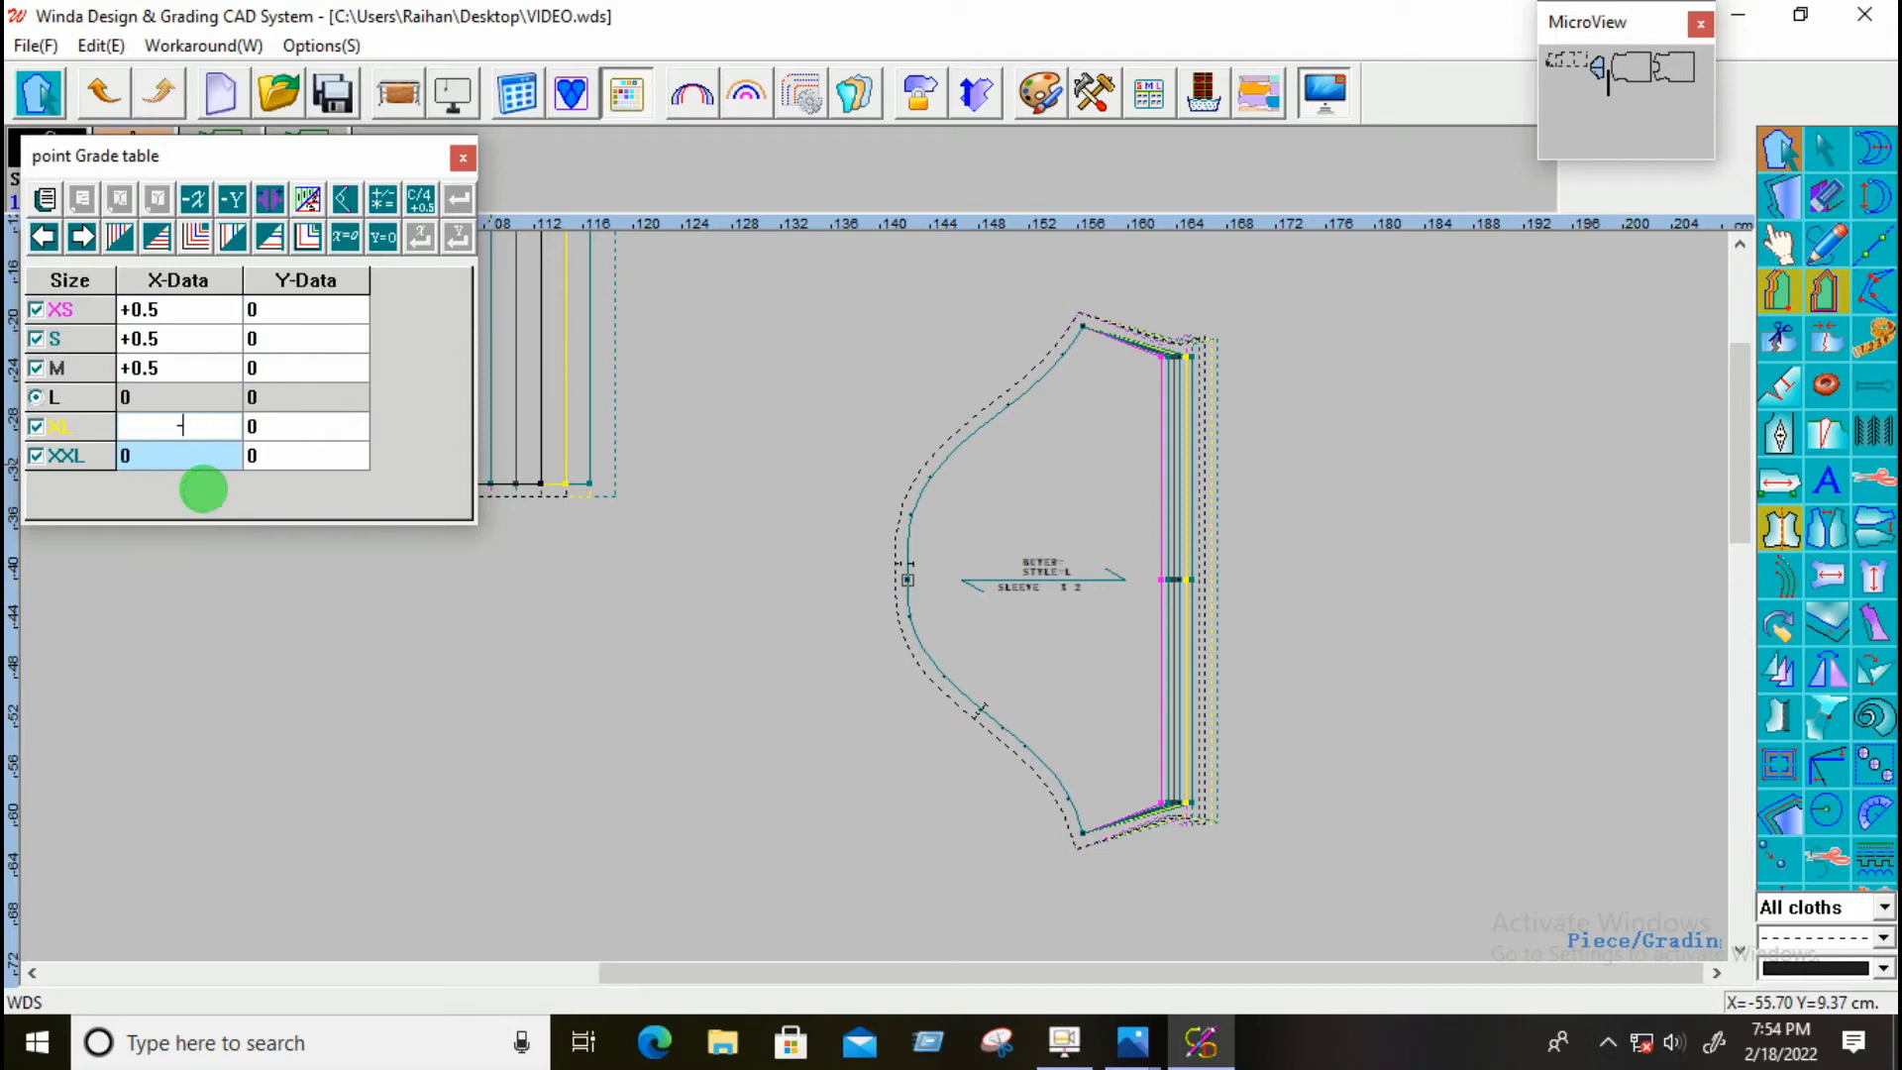
type("1")
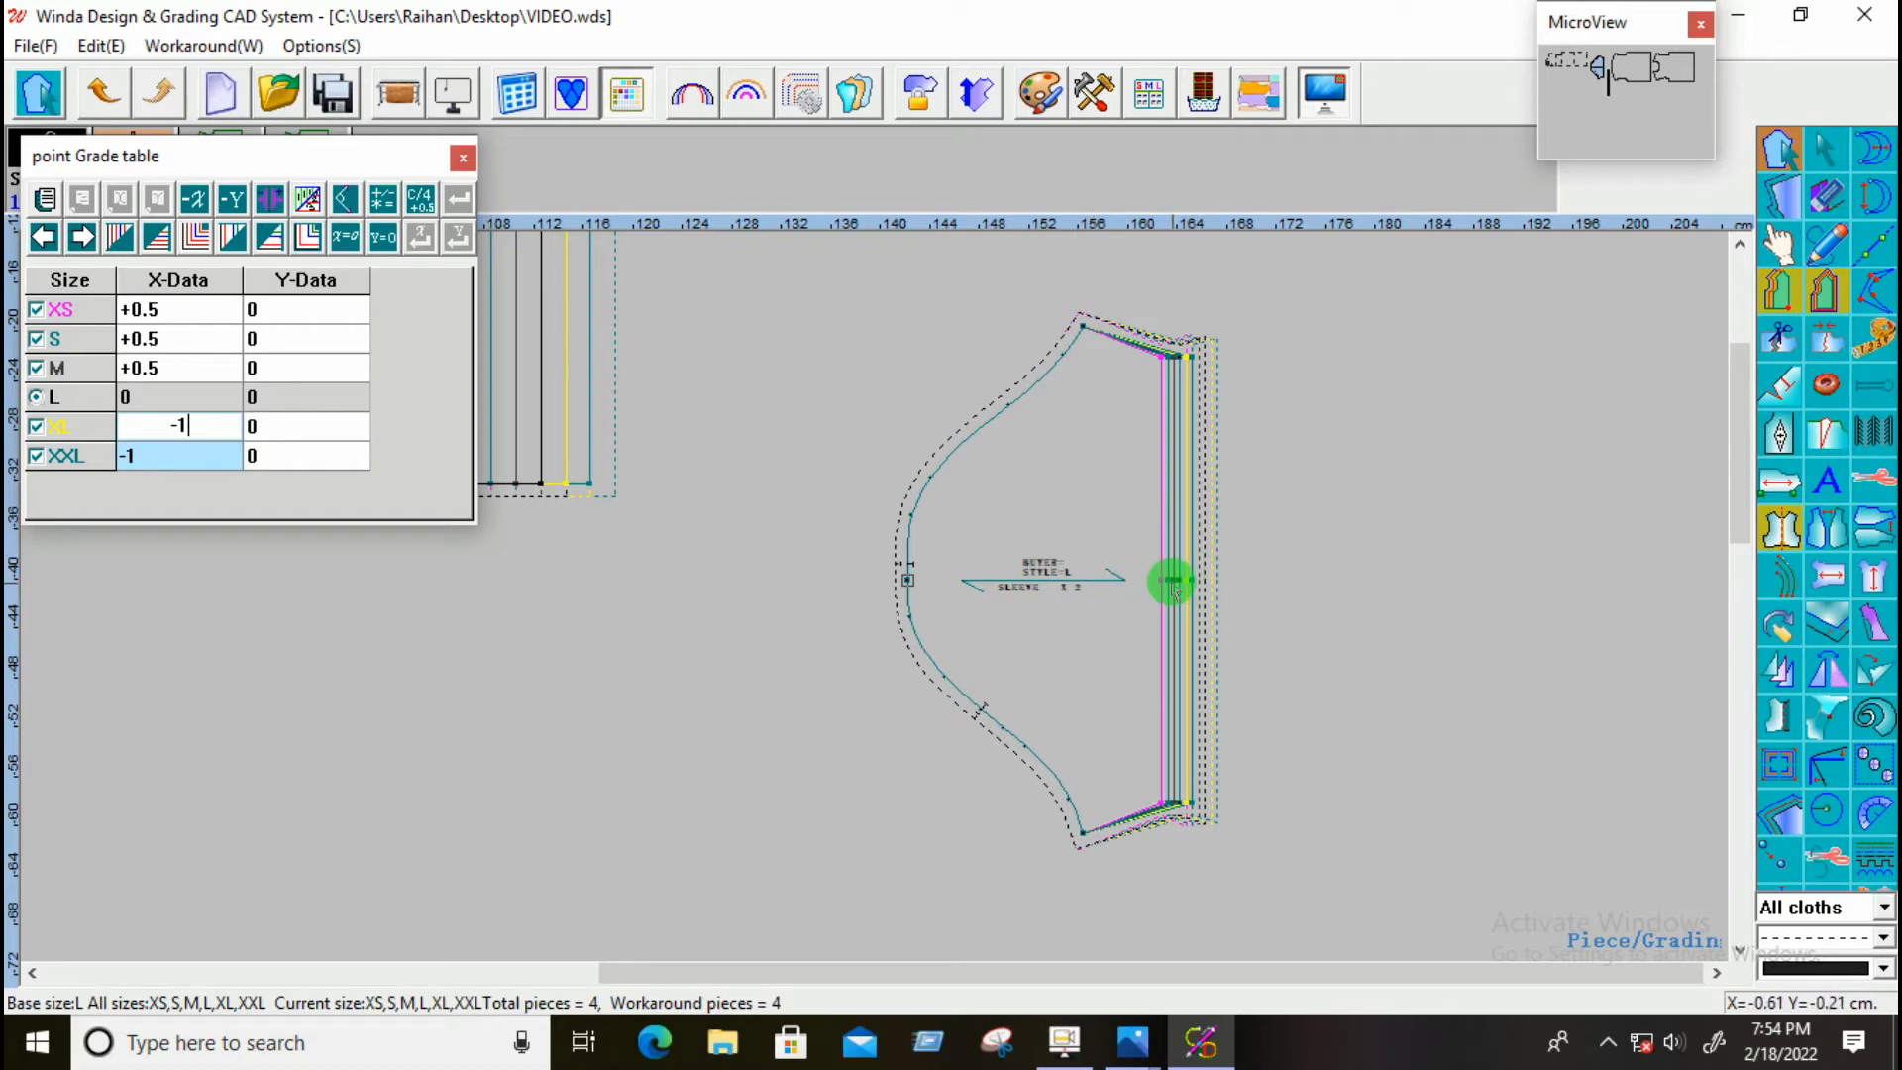
left_click(238, 230)
left_click(977, 595)
Step: Examine the nested sleeve crown curves and the grade values of the crown point and the hem's middle point
scroll(991, 575, "up", 5)
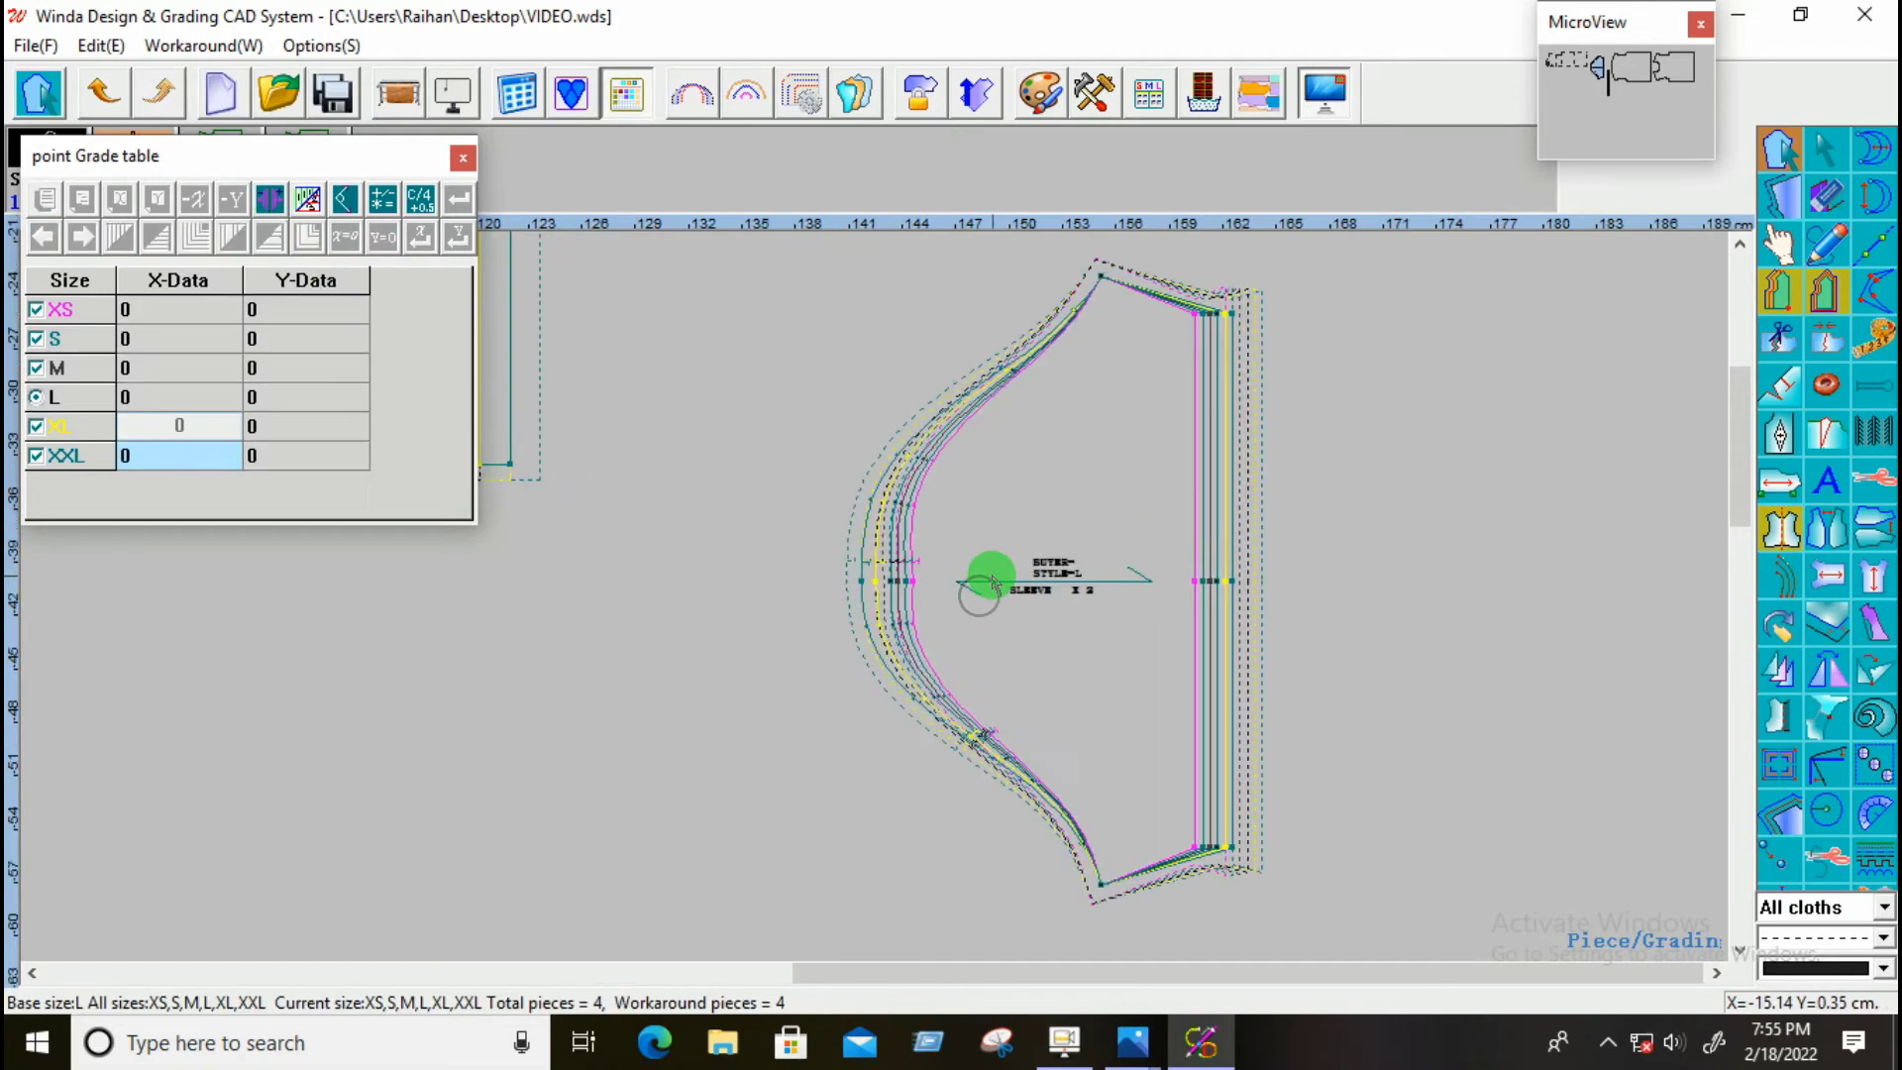
left_click_drag(692, 518, 892, 667)
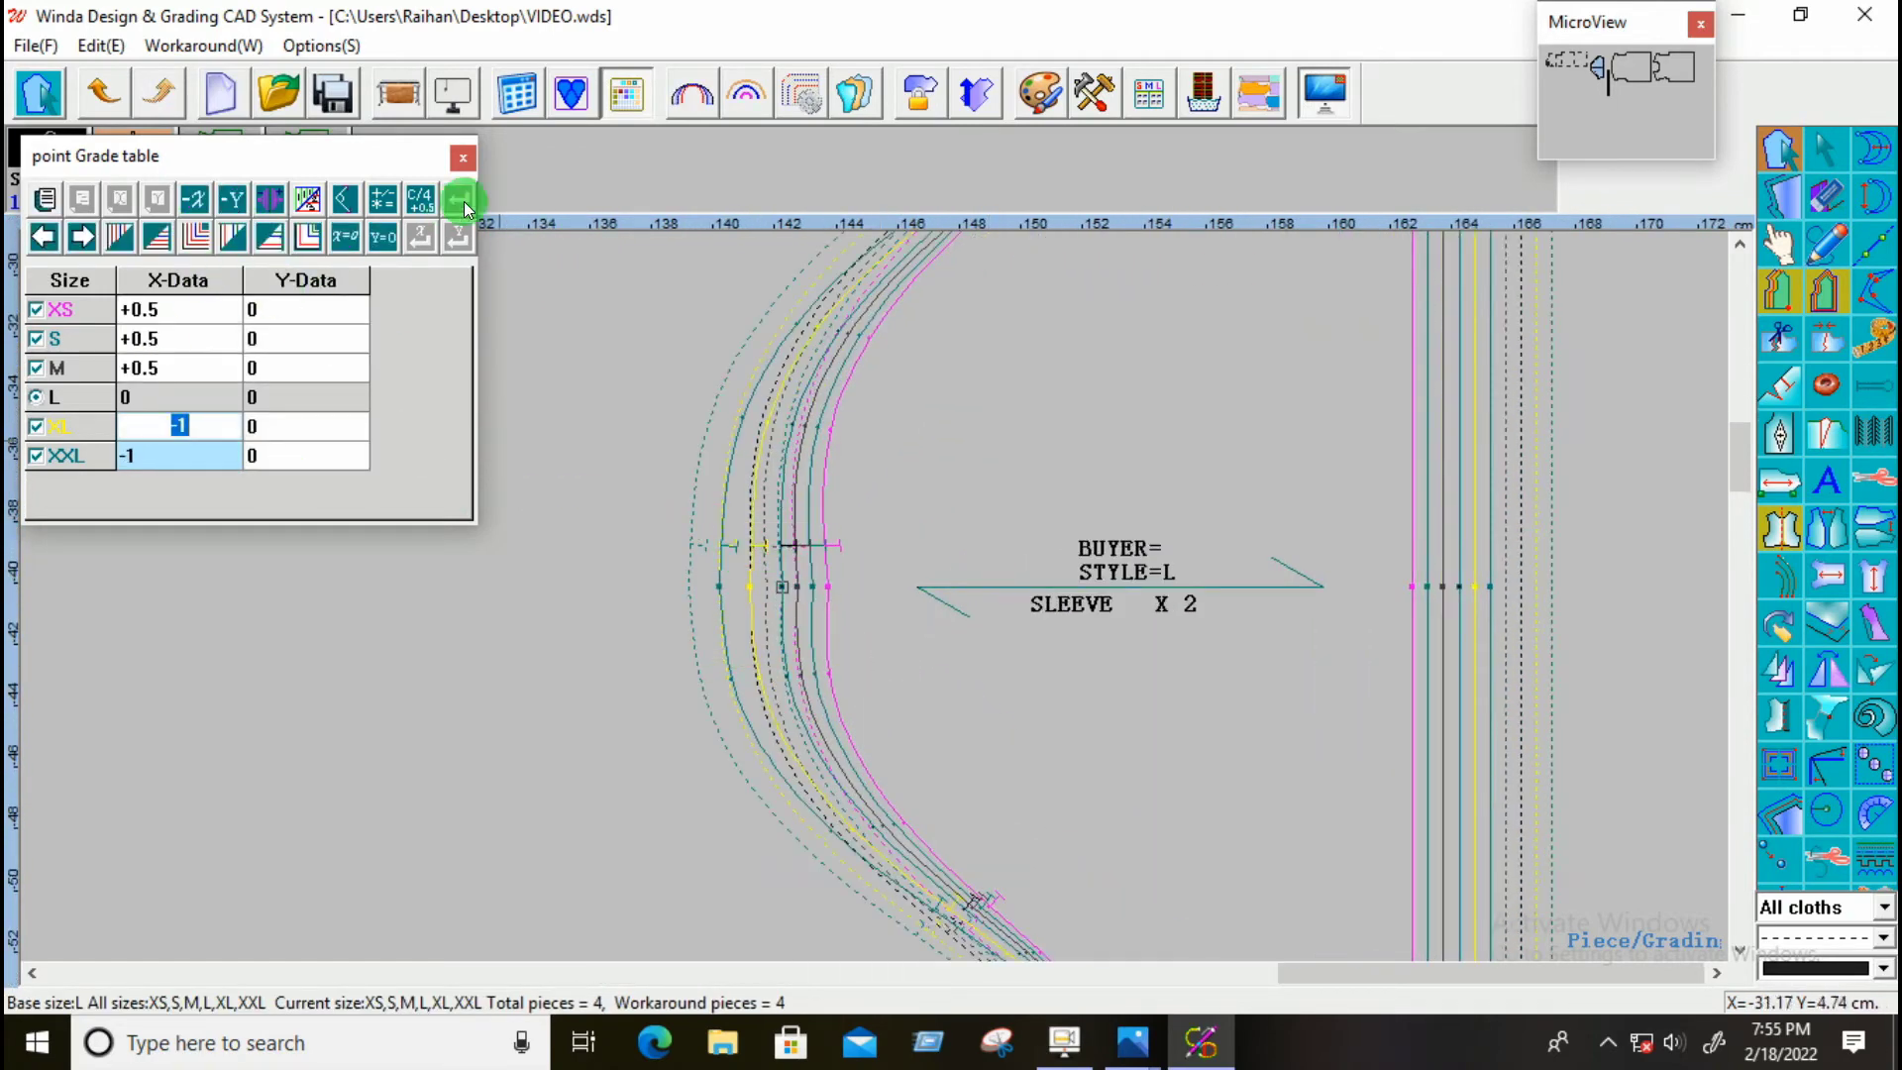
left_click(747, 95)
left_click(994, 595)
scroll(840, 631, "down", 3)
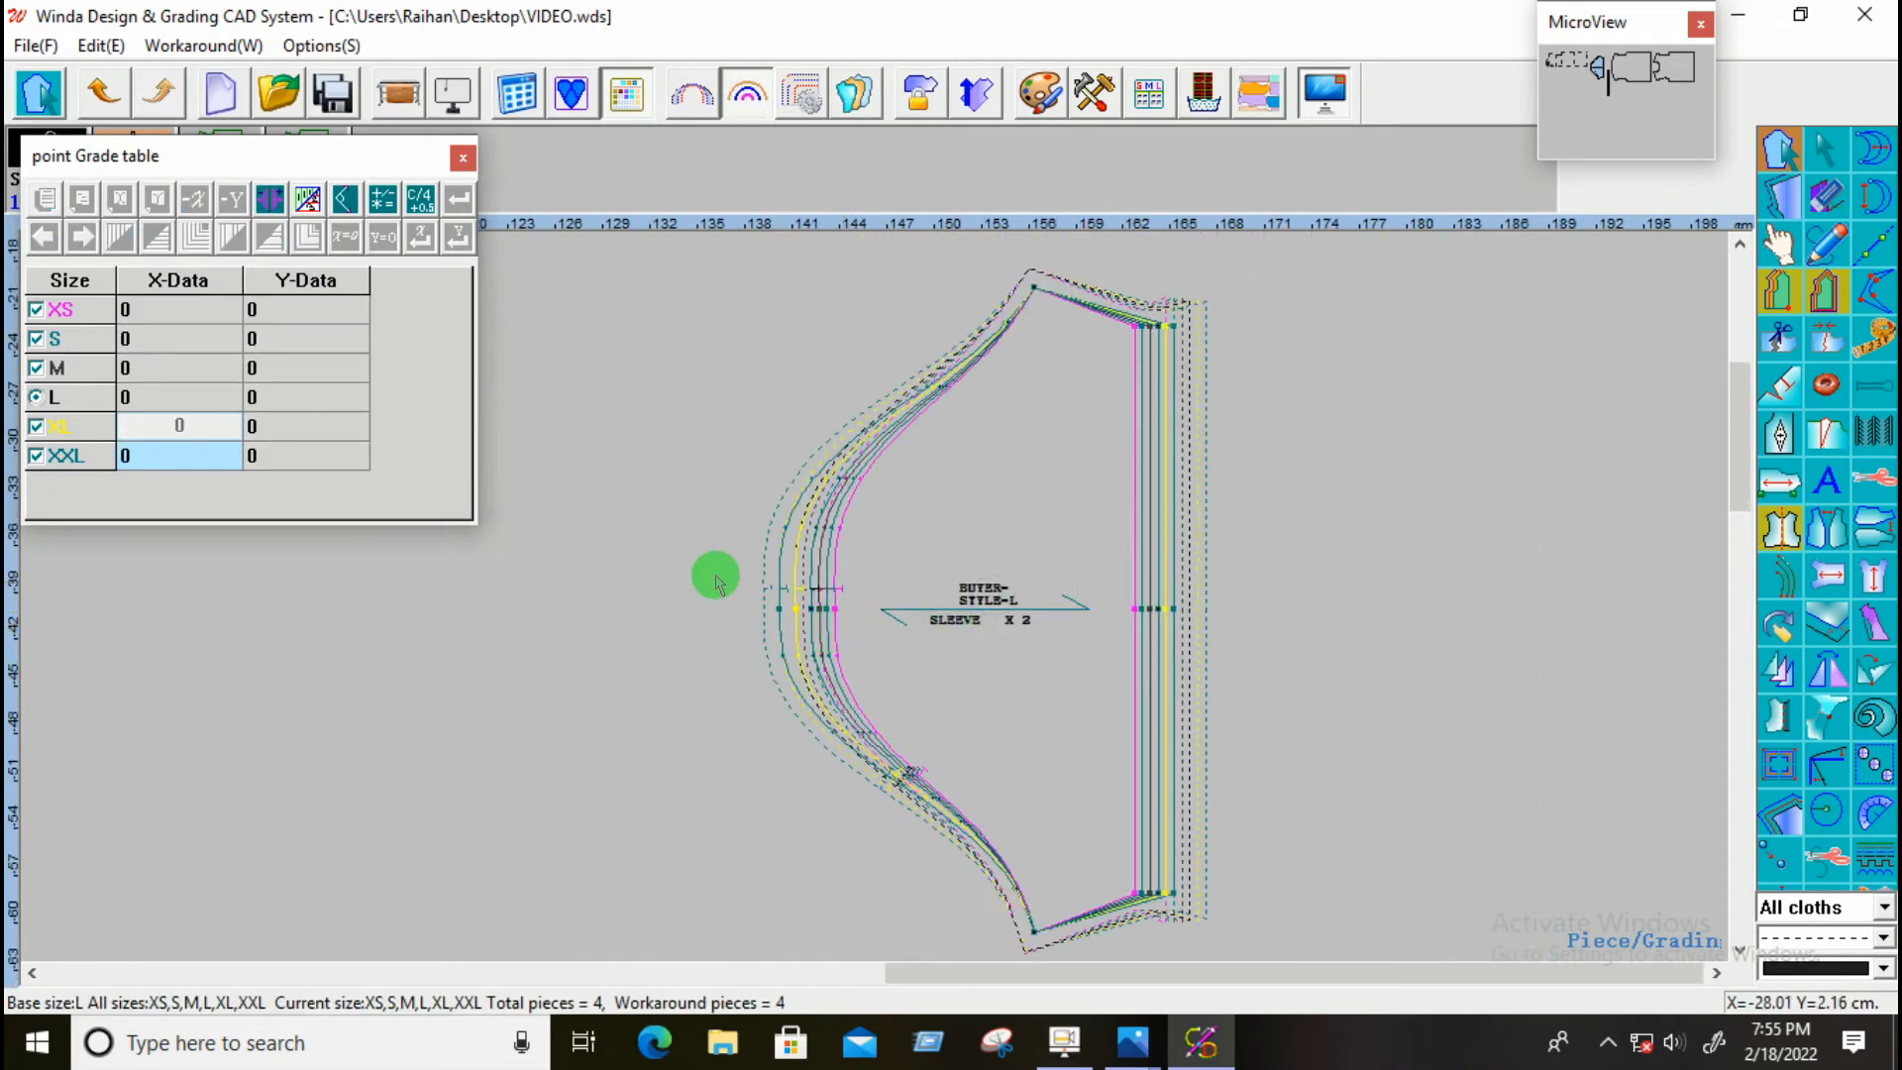
left_click_drag(714, 575, 868, 680)
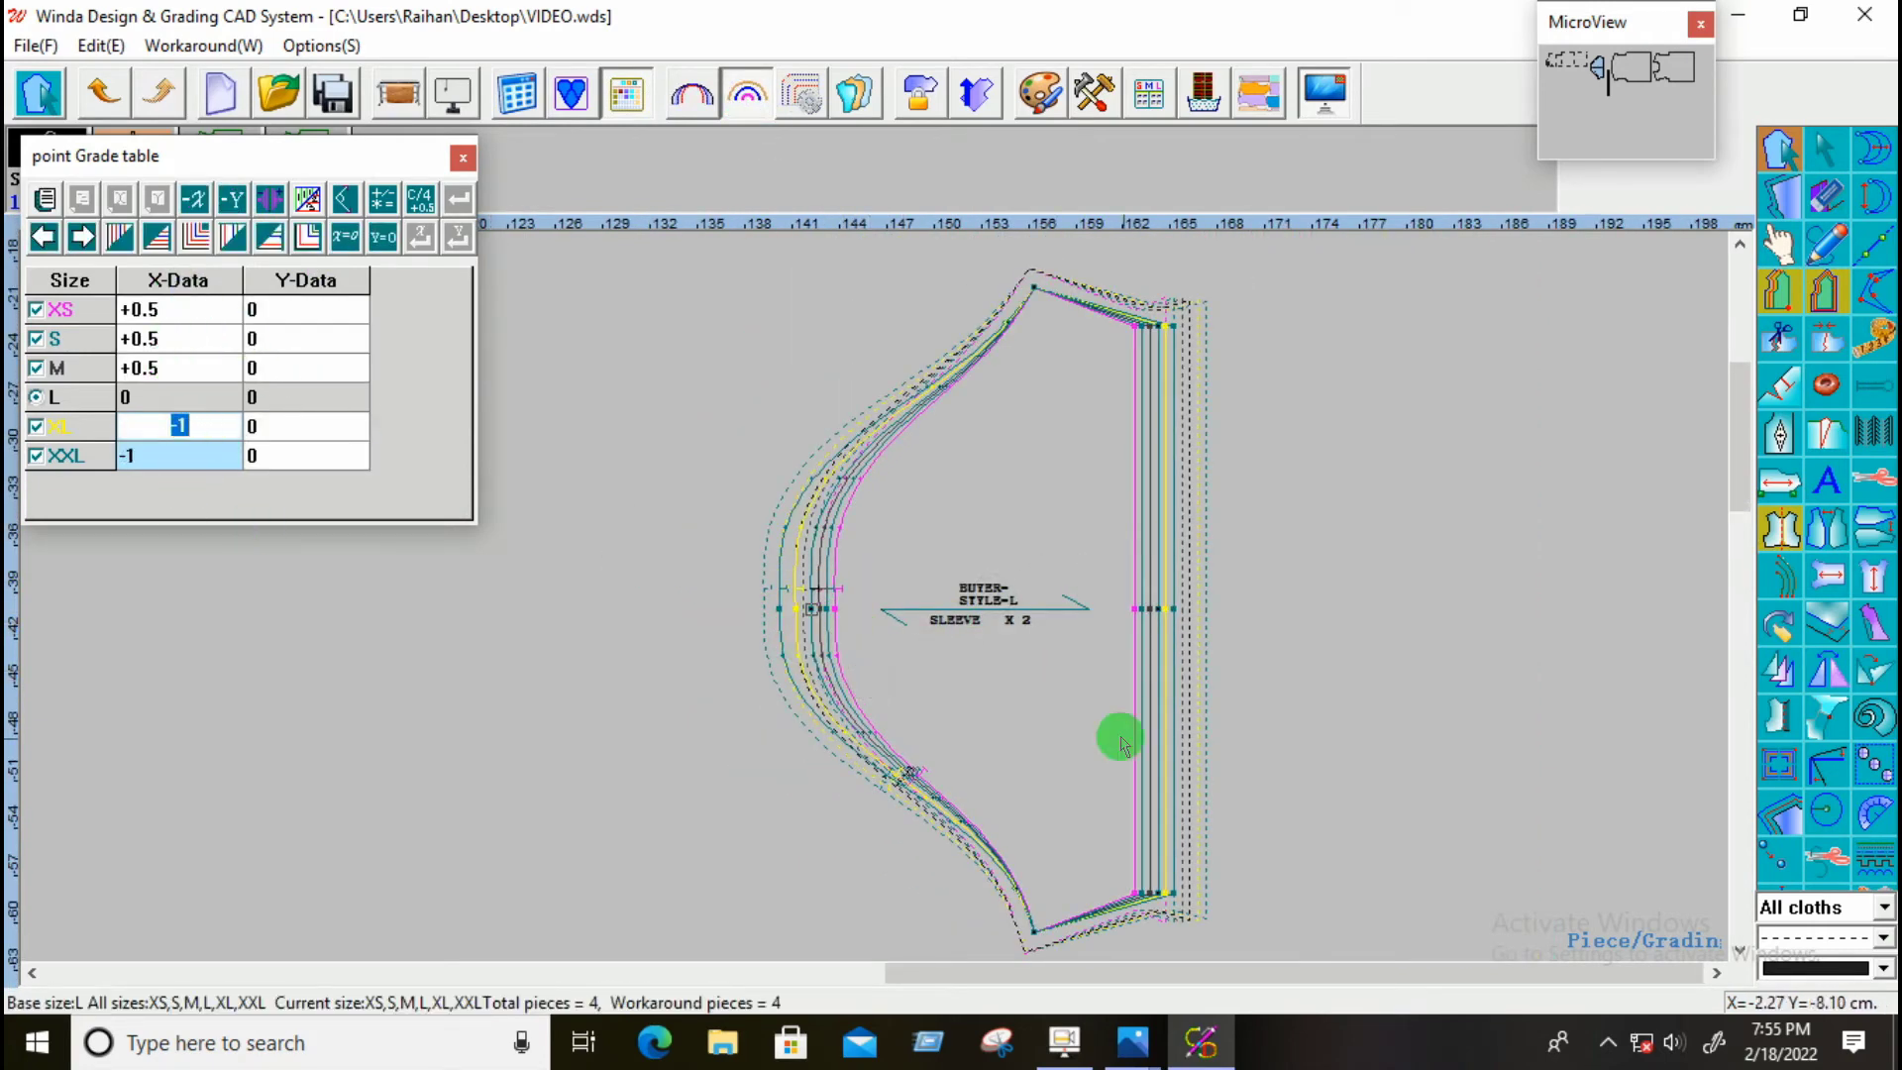
left_click_drag(1095, 583, 1209, 649)
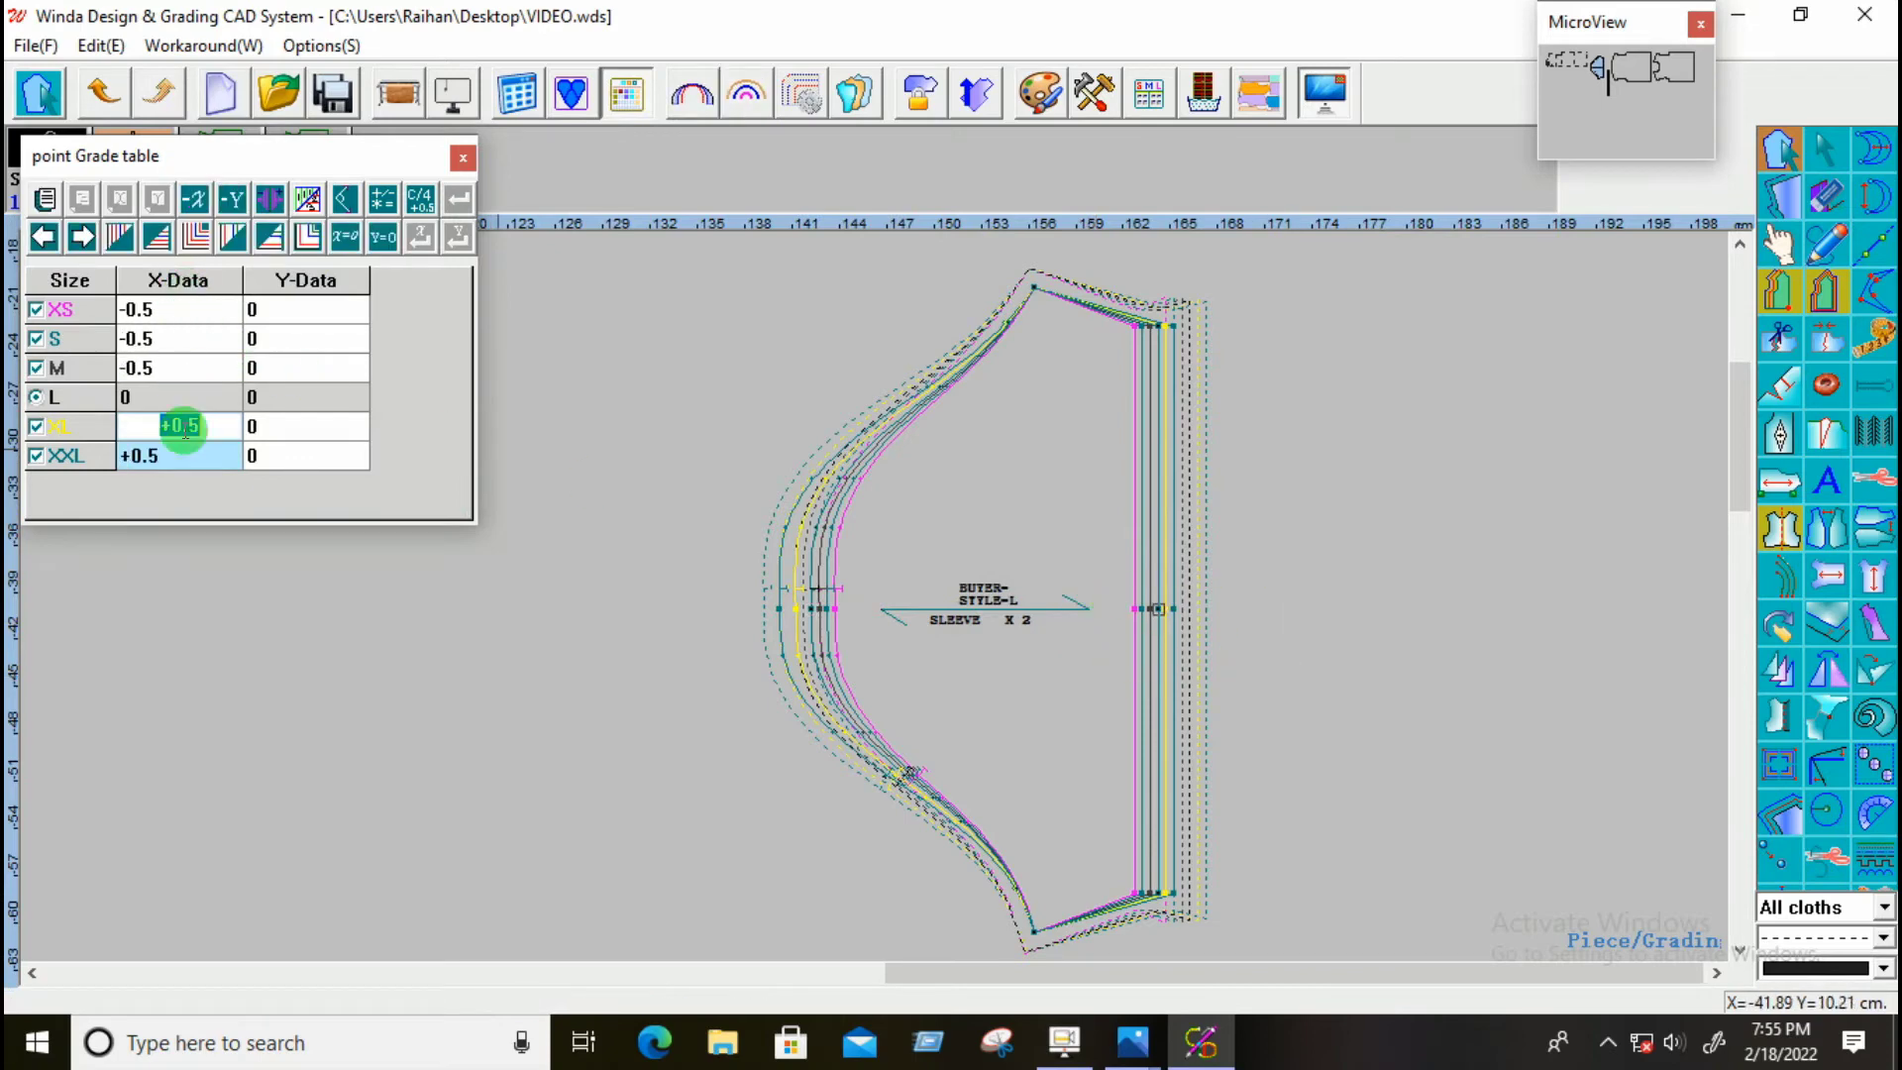
left_click(929, 689)
scroll(942, 606, "down", 3)
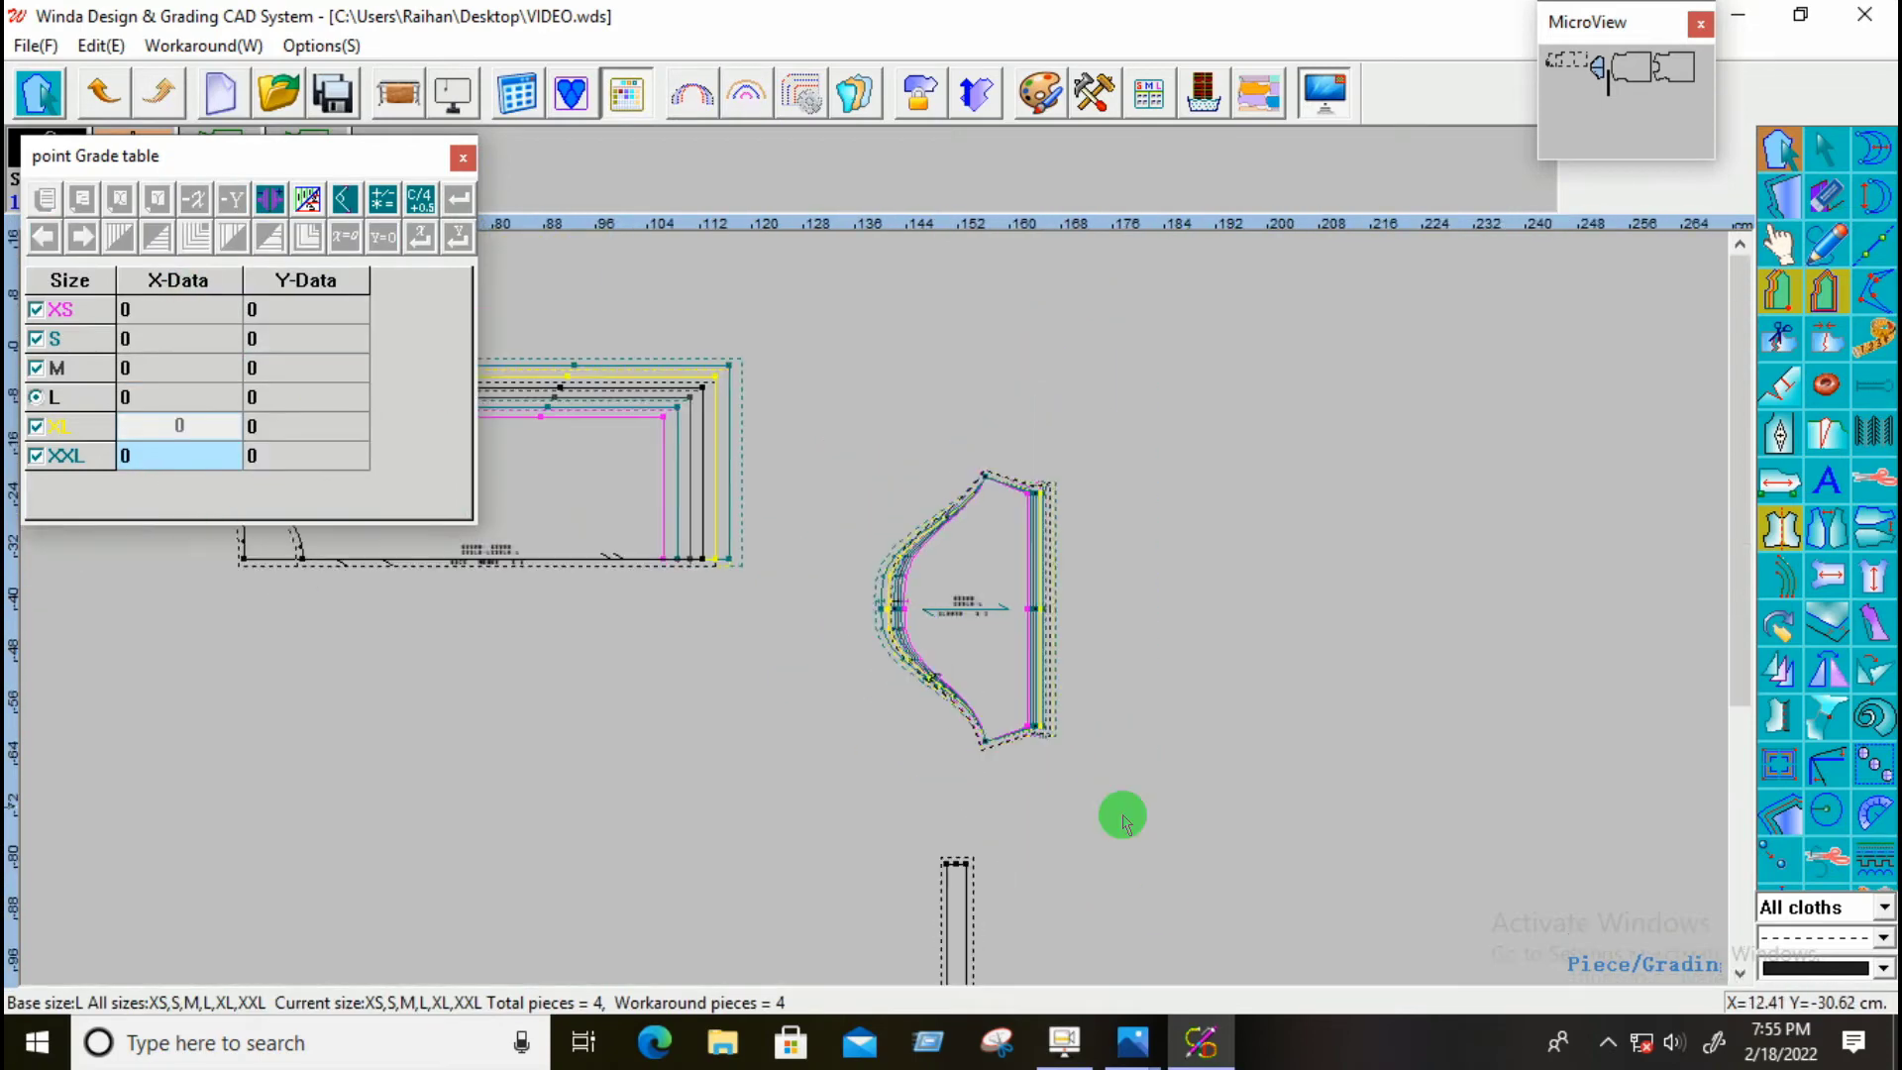
Step: Consult the chart's 1/2 top sleeve width row and set the sleeve's upper underarm point Y grade to -1 for XS, S and M
left_click(1133, 1040)
left_click(1043, 941)
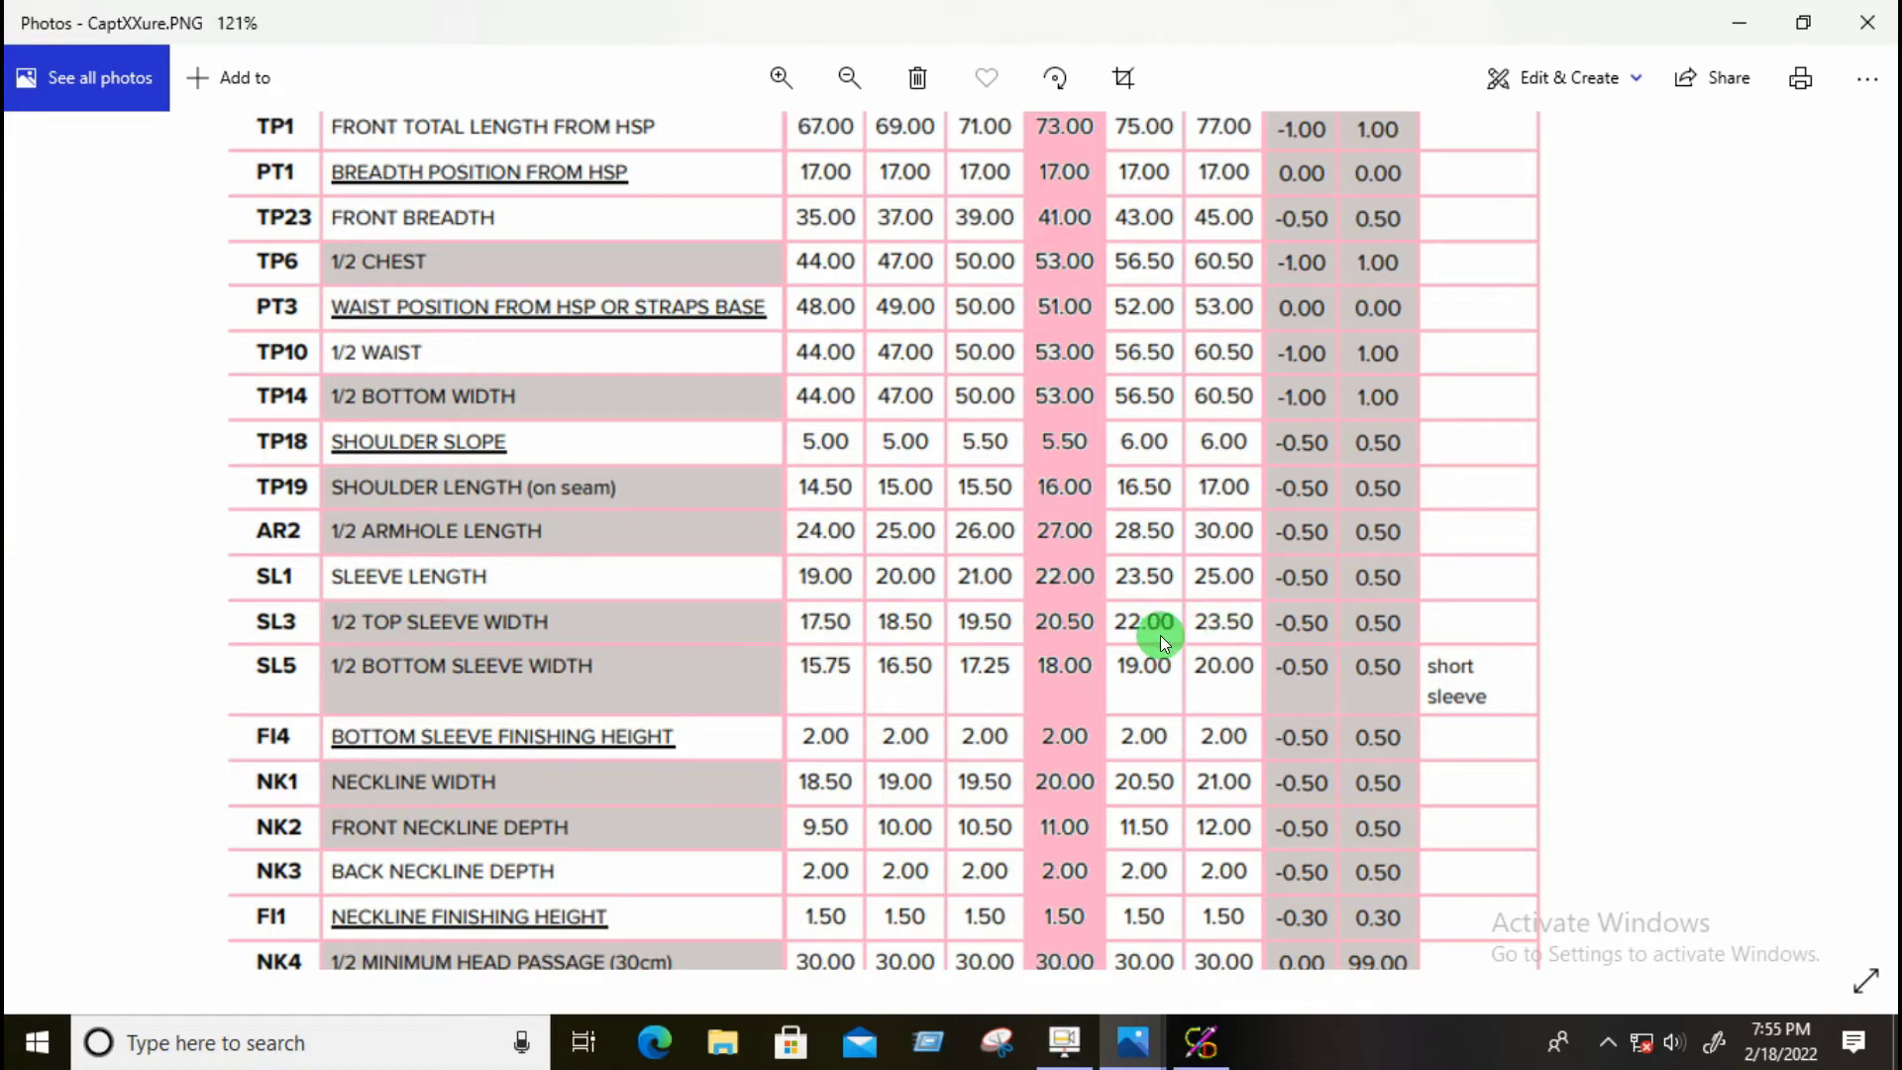
left_click(1201, 1041)
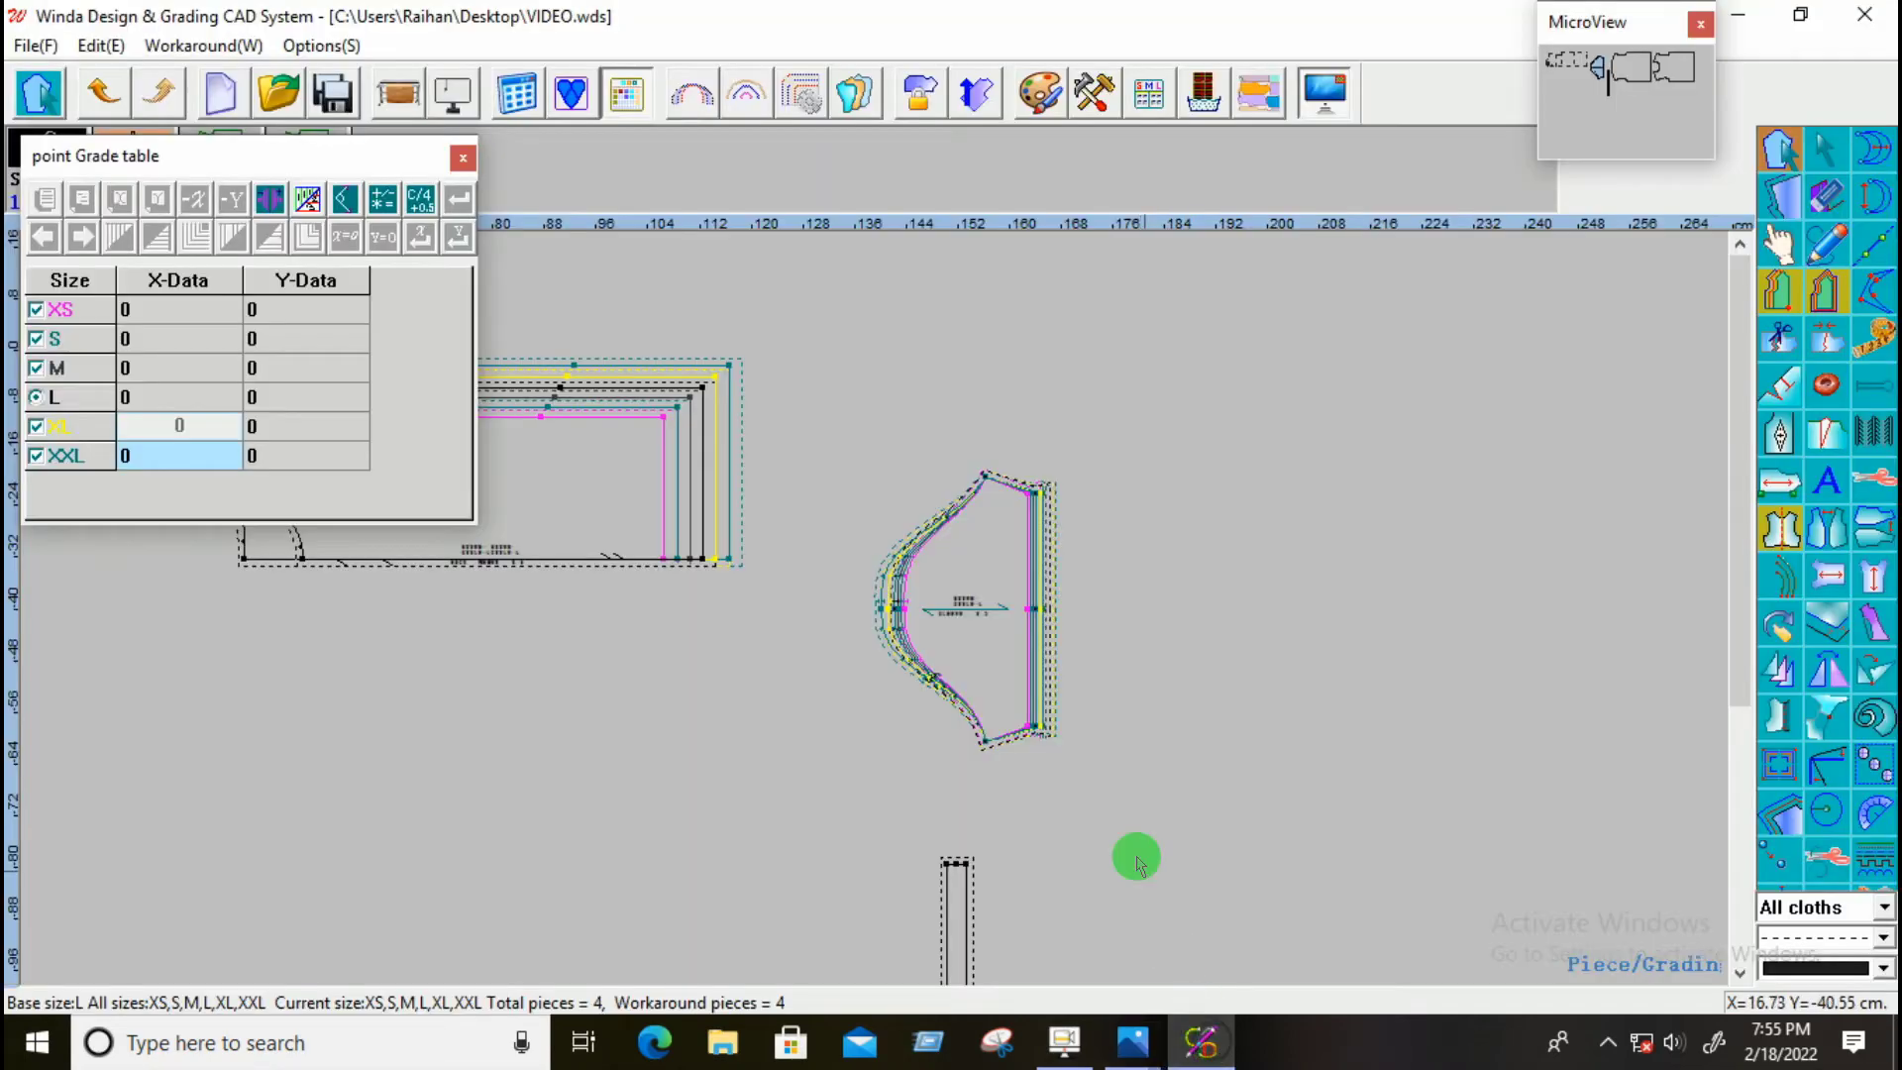
left_click(992, 437)
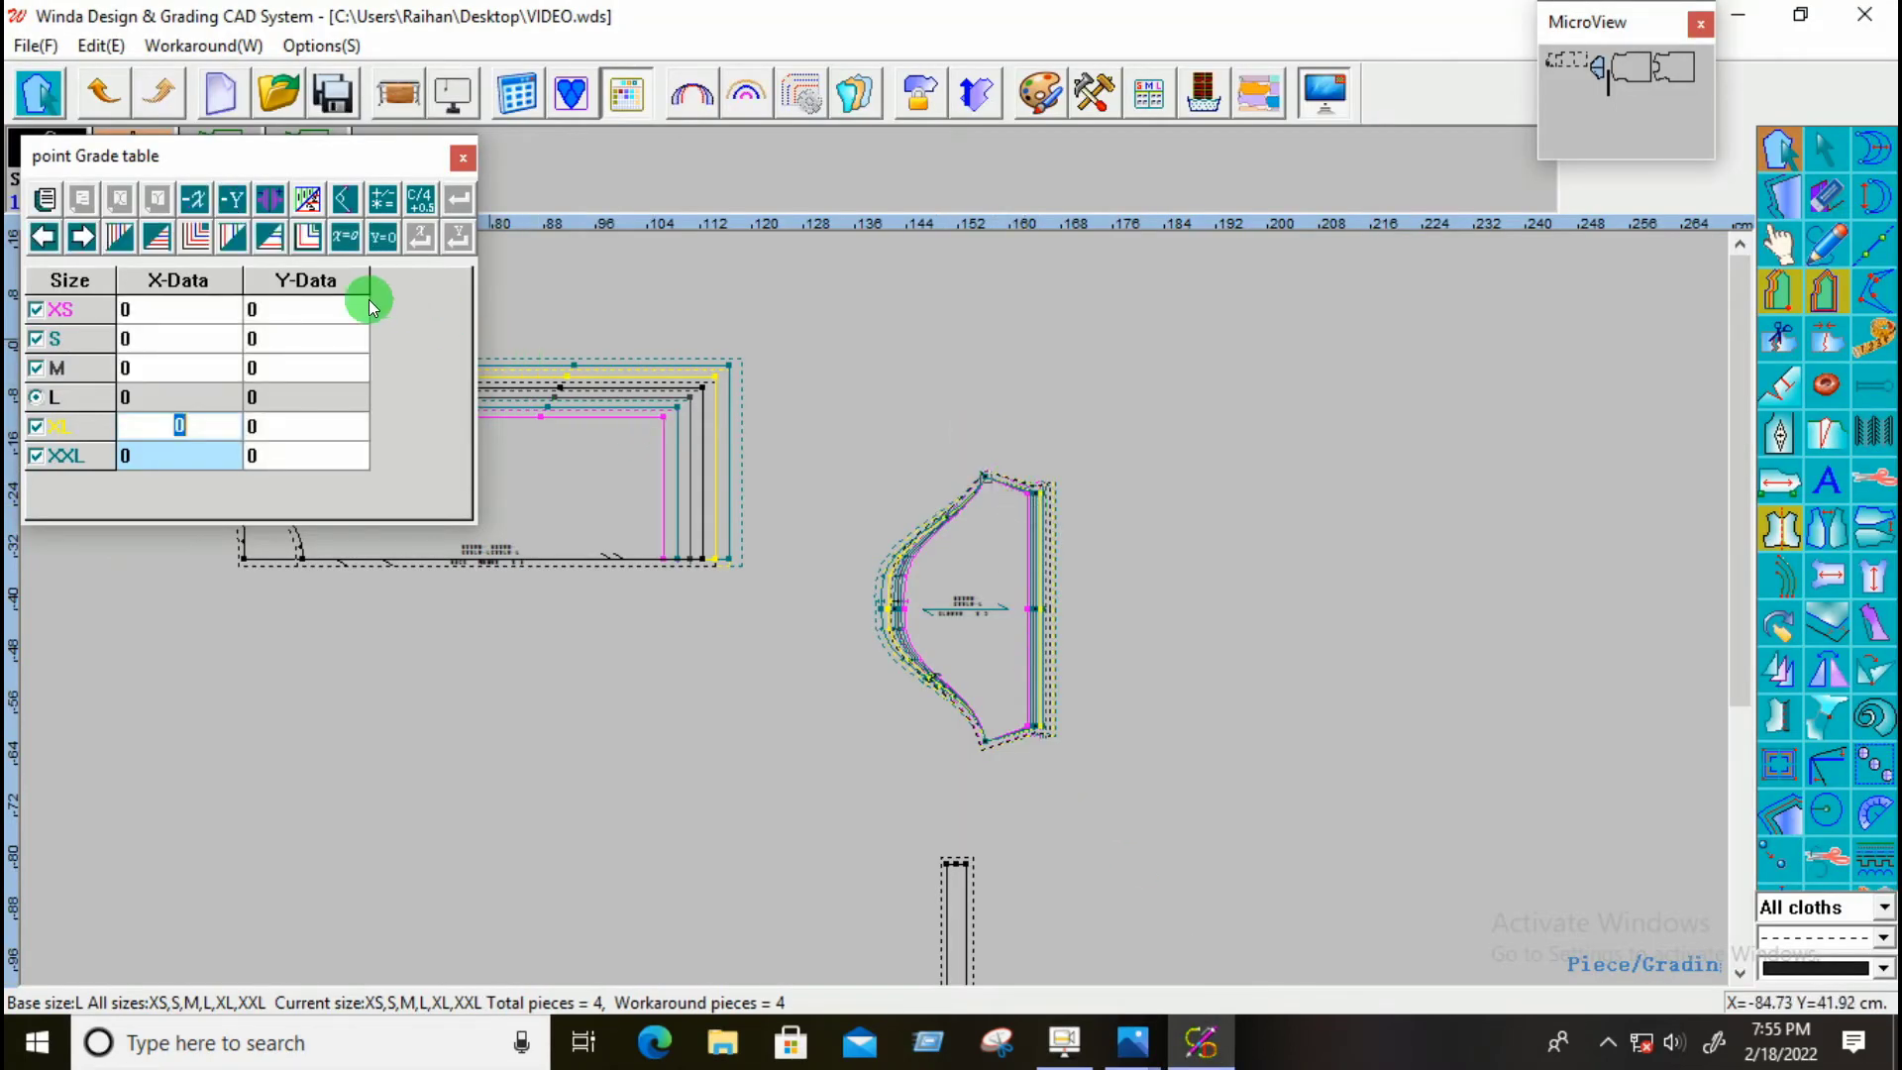
left_click(302, 310)
type("-1")
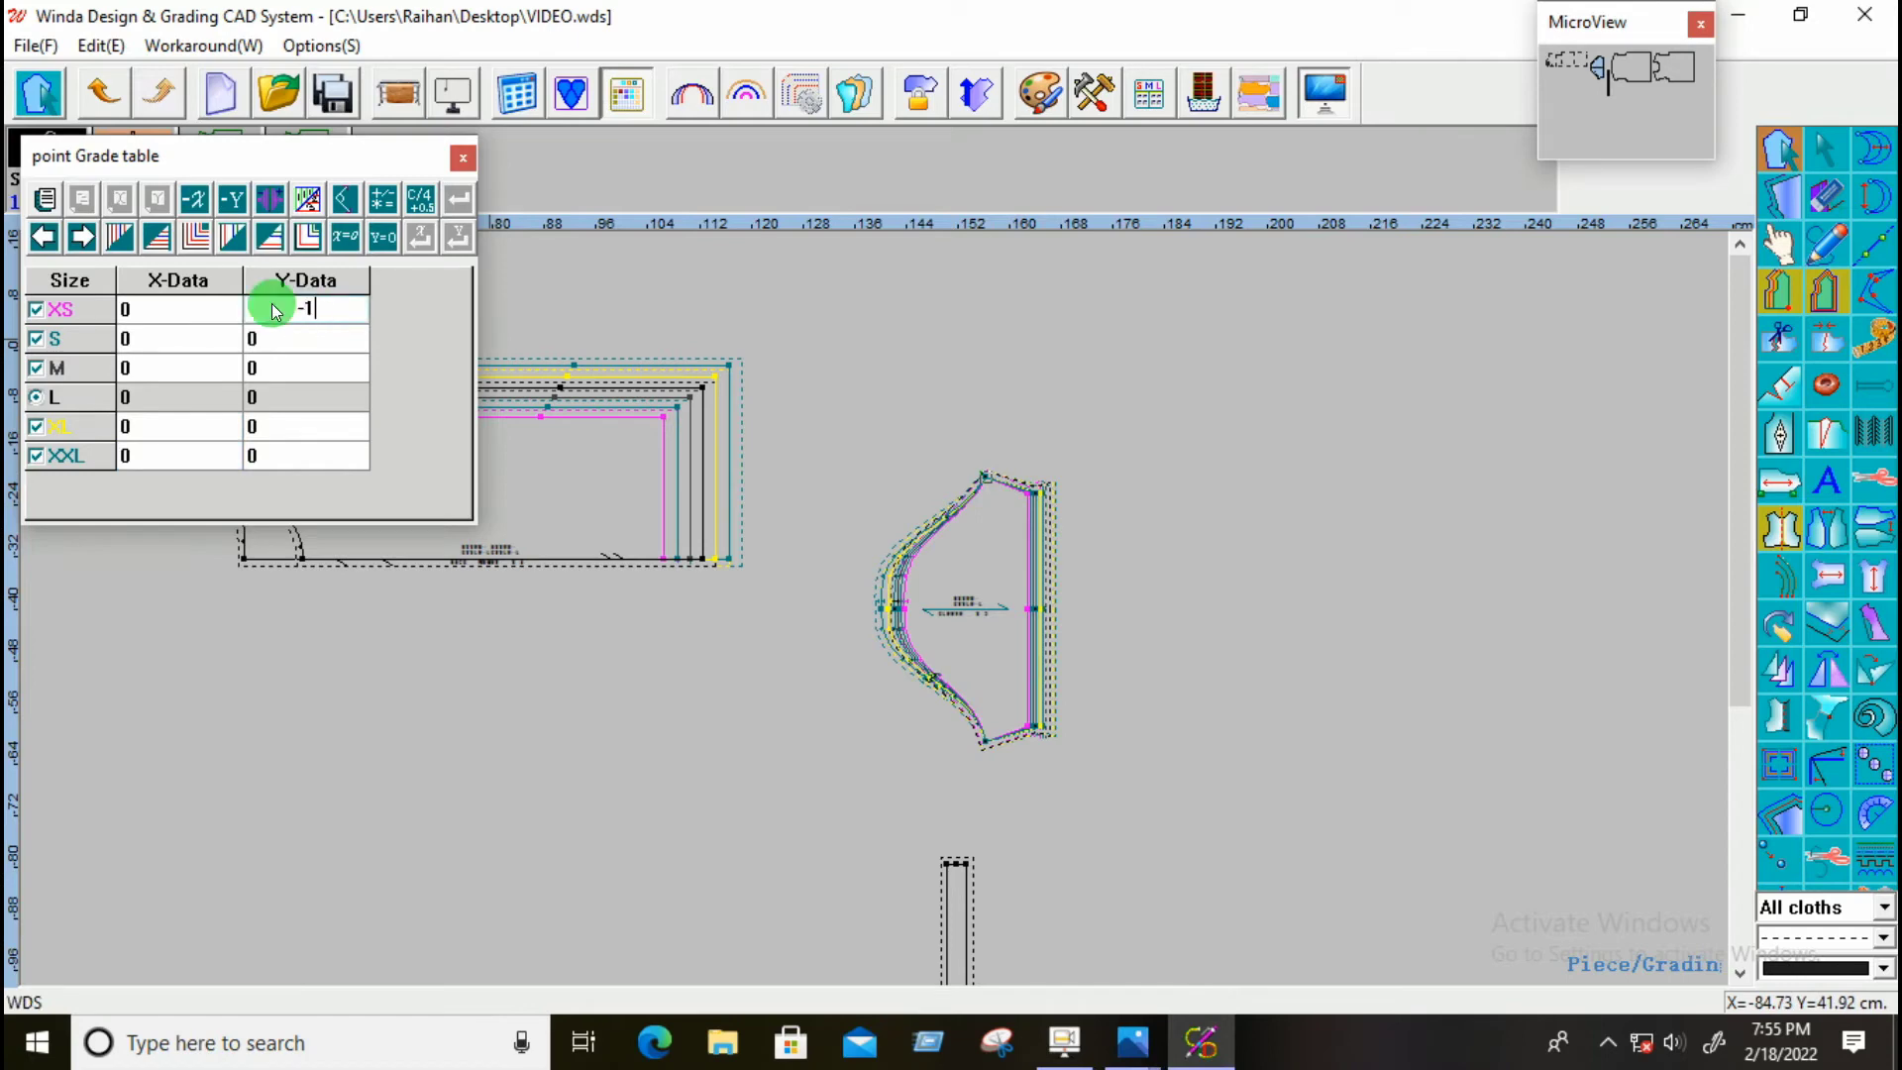
left_click_drag(292, 389, 293, 394)
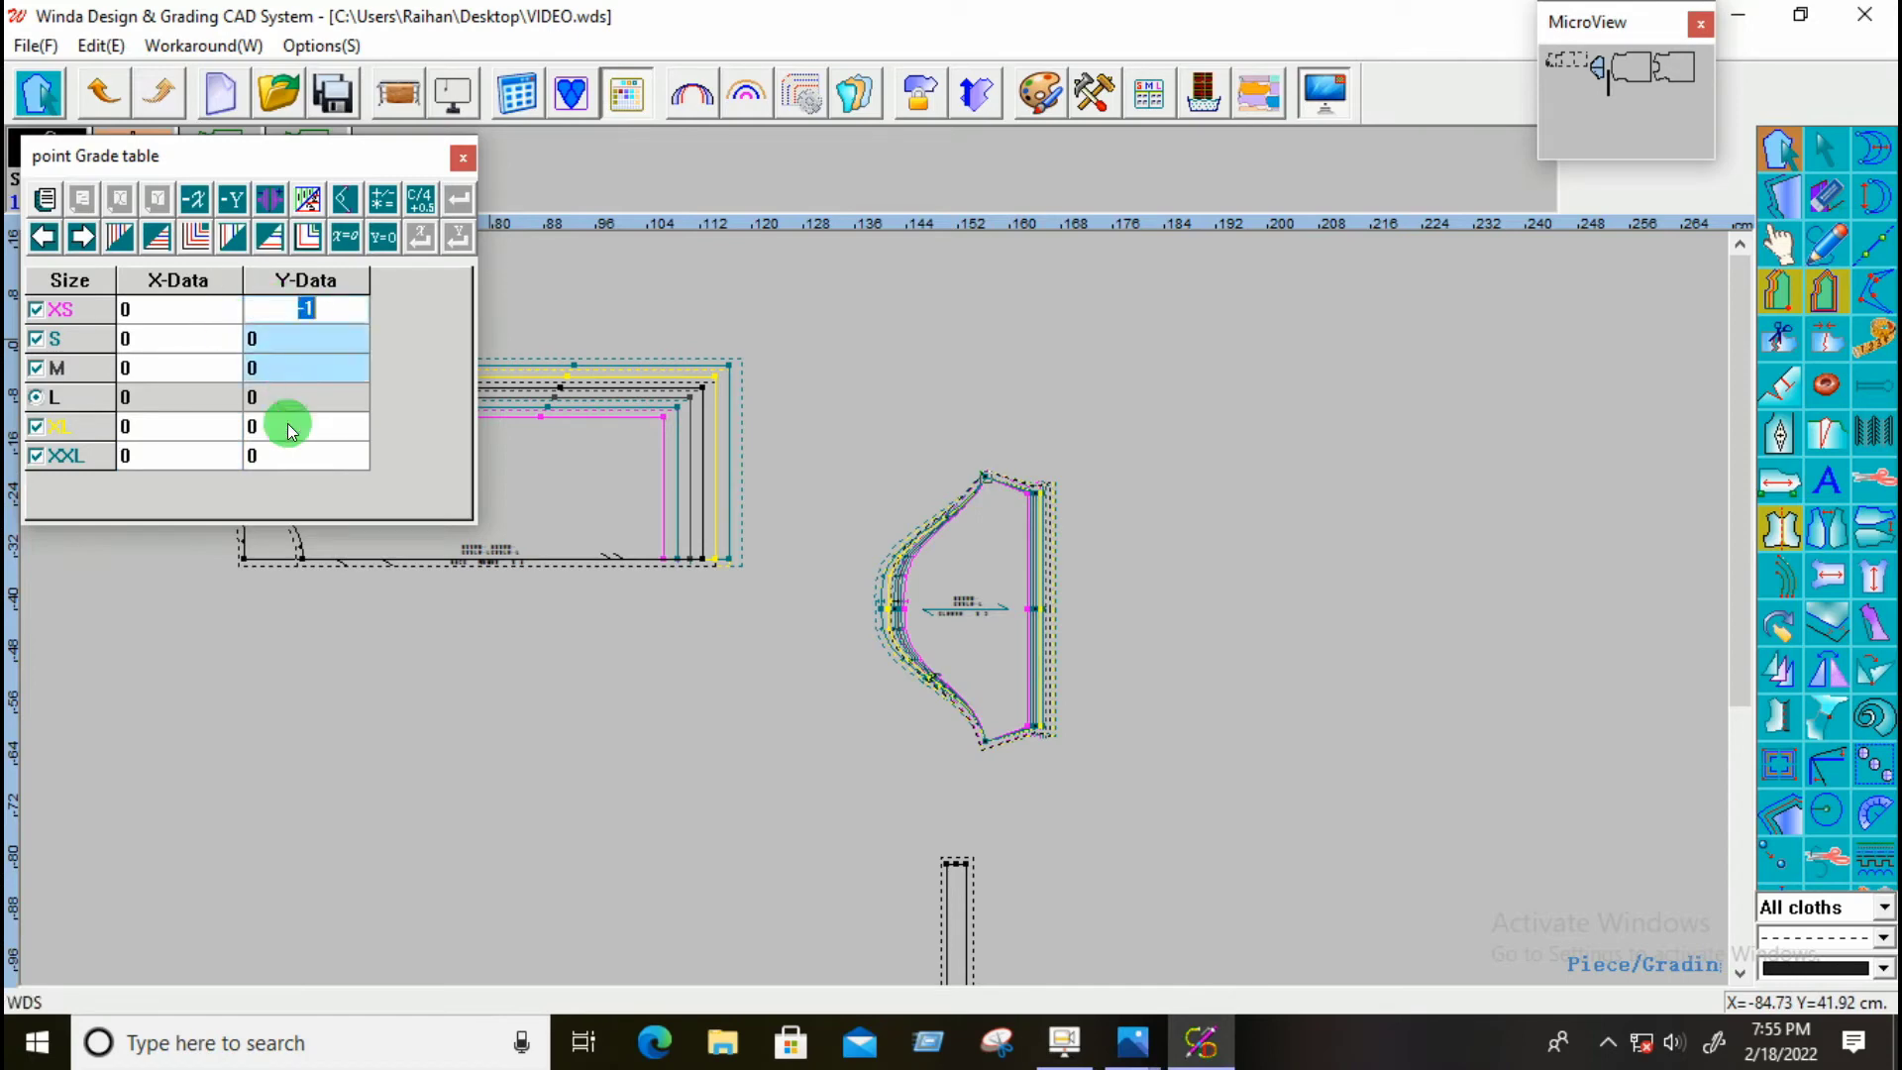
Step: Set the upper underarm point's Y grade to +1.5 for XL and XXL and apply the grading to the sleeve
left_click(290, 424)
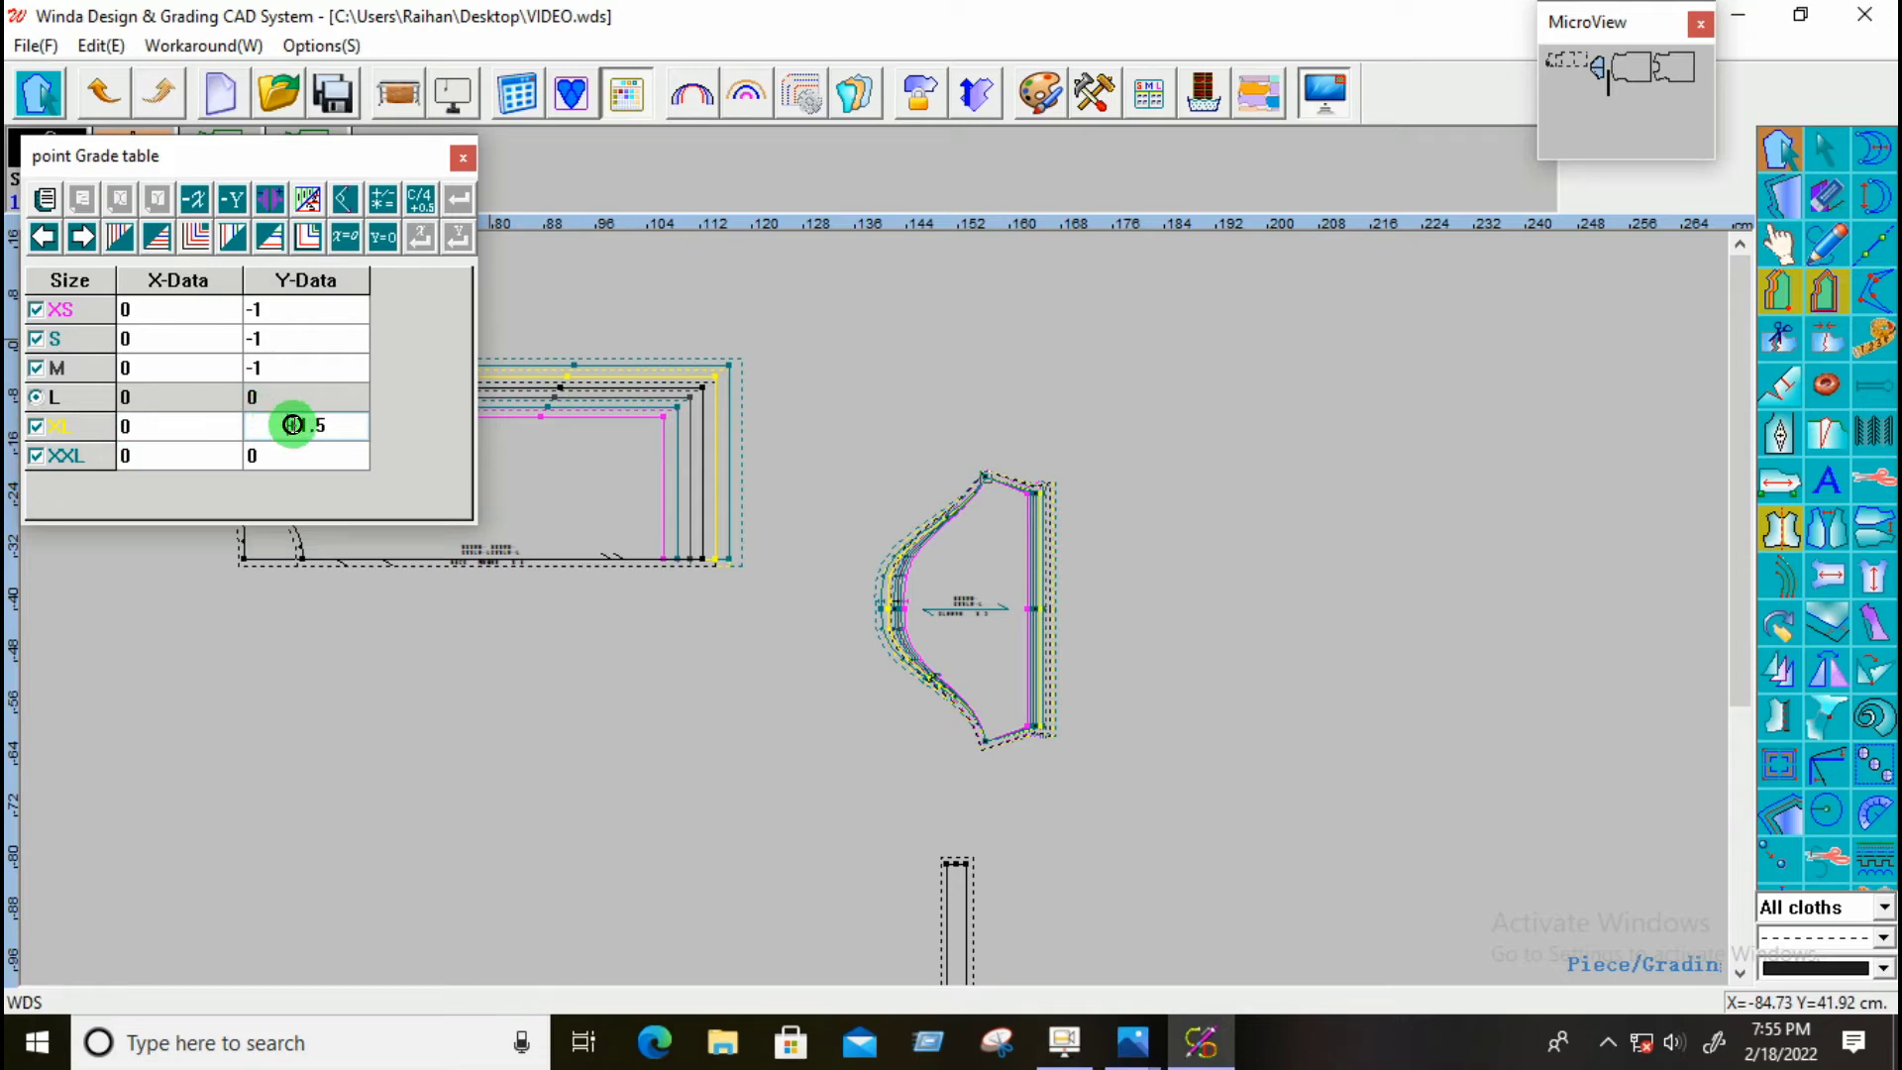
left_click(297, 458)
right_click(297, 457)
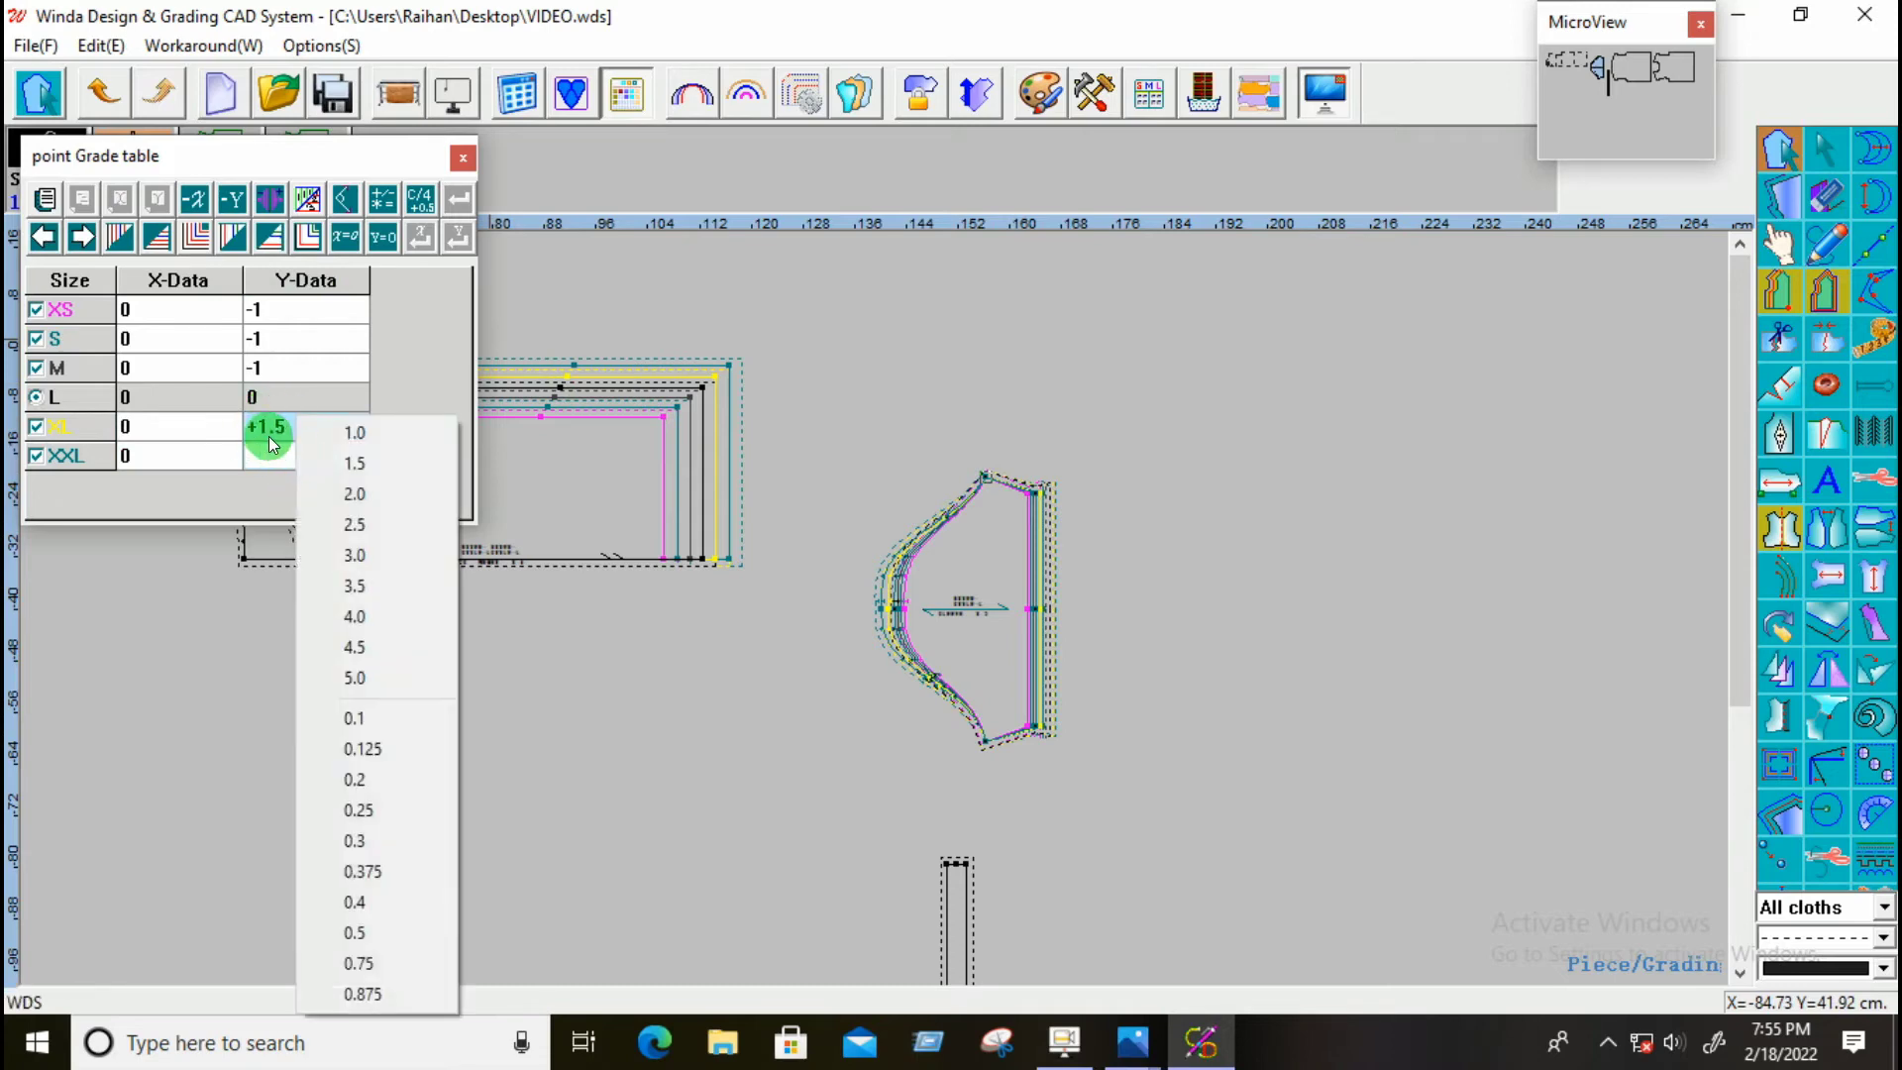
left_click(266, 431)
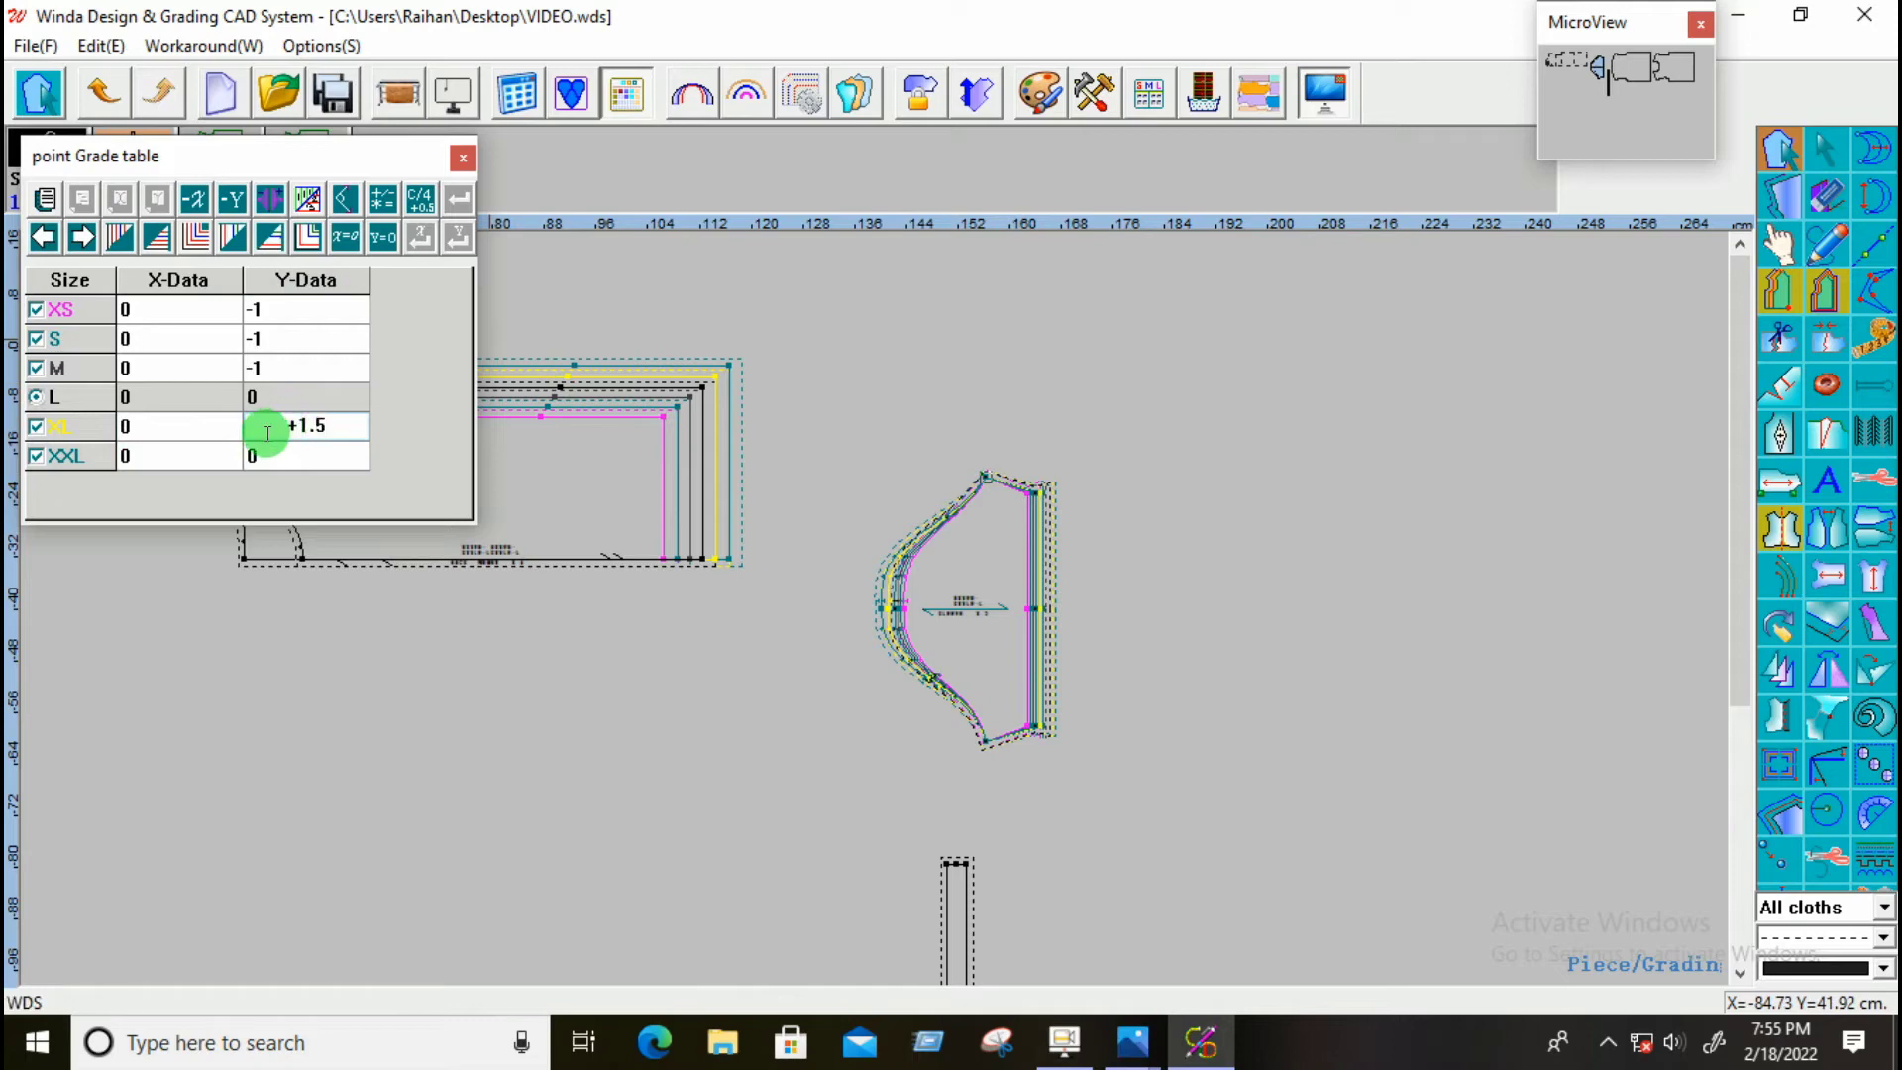
left_click(287, 456, "shift")
key("Return")
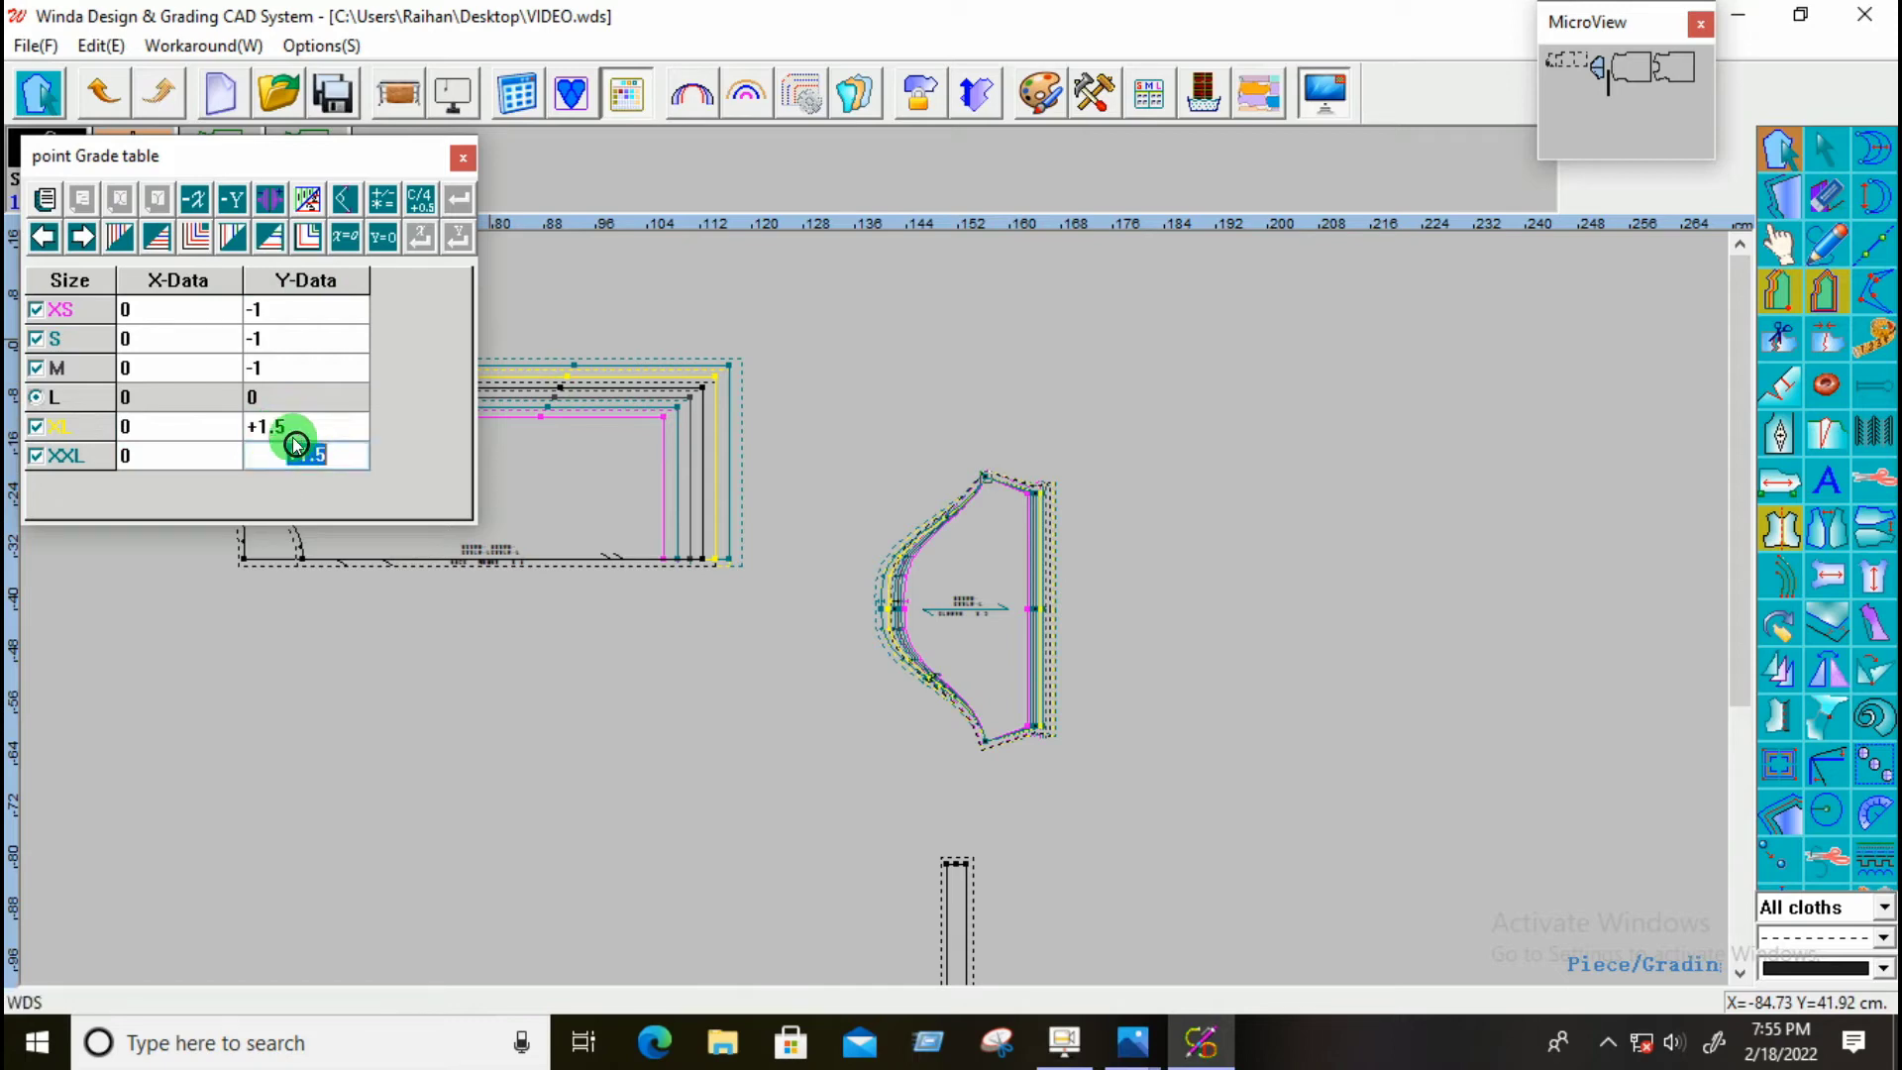
left_click(273, 239)
left_click(978, 567)
Step: Examine the nested sleeve's underarm corner and consult the chart's 1/2 bottom sleeve width row
scroll(1002, 483, "up", 3)
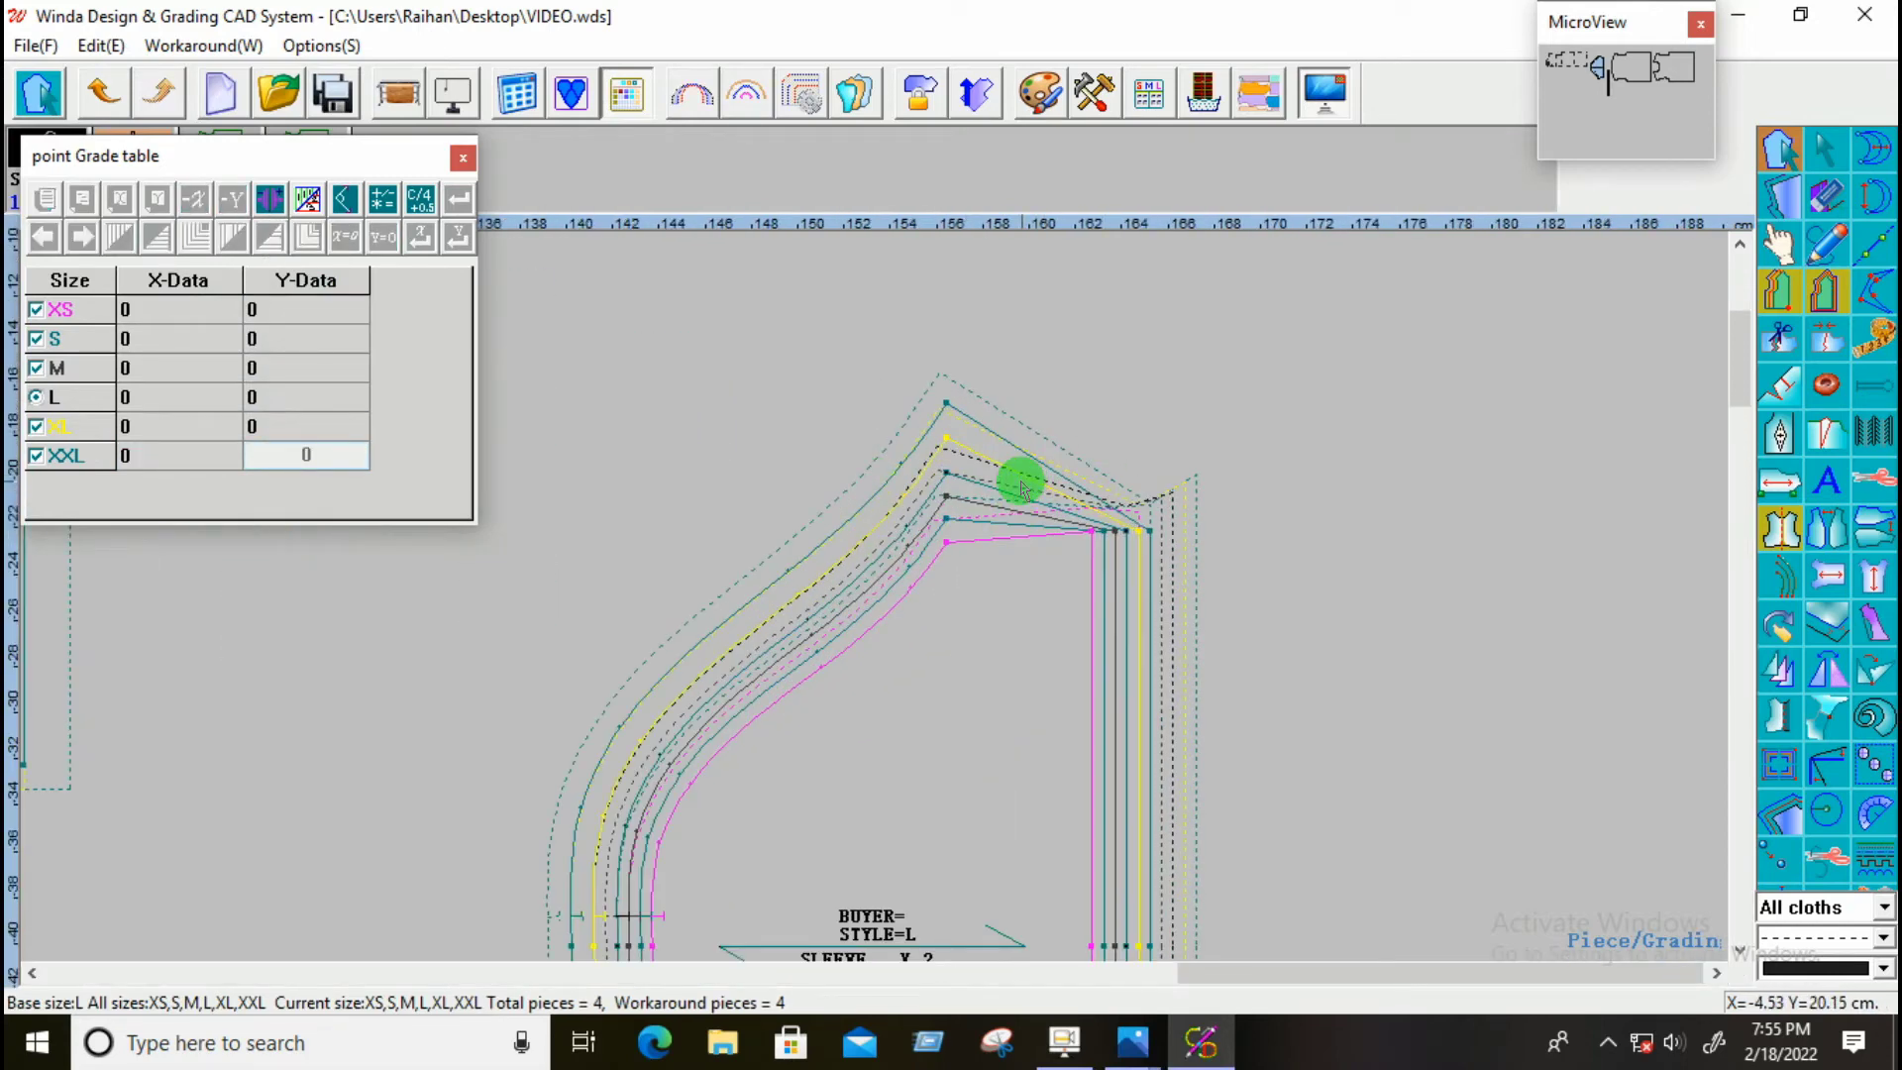
scroll(1023, 486, "down", 2)
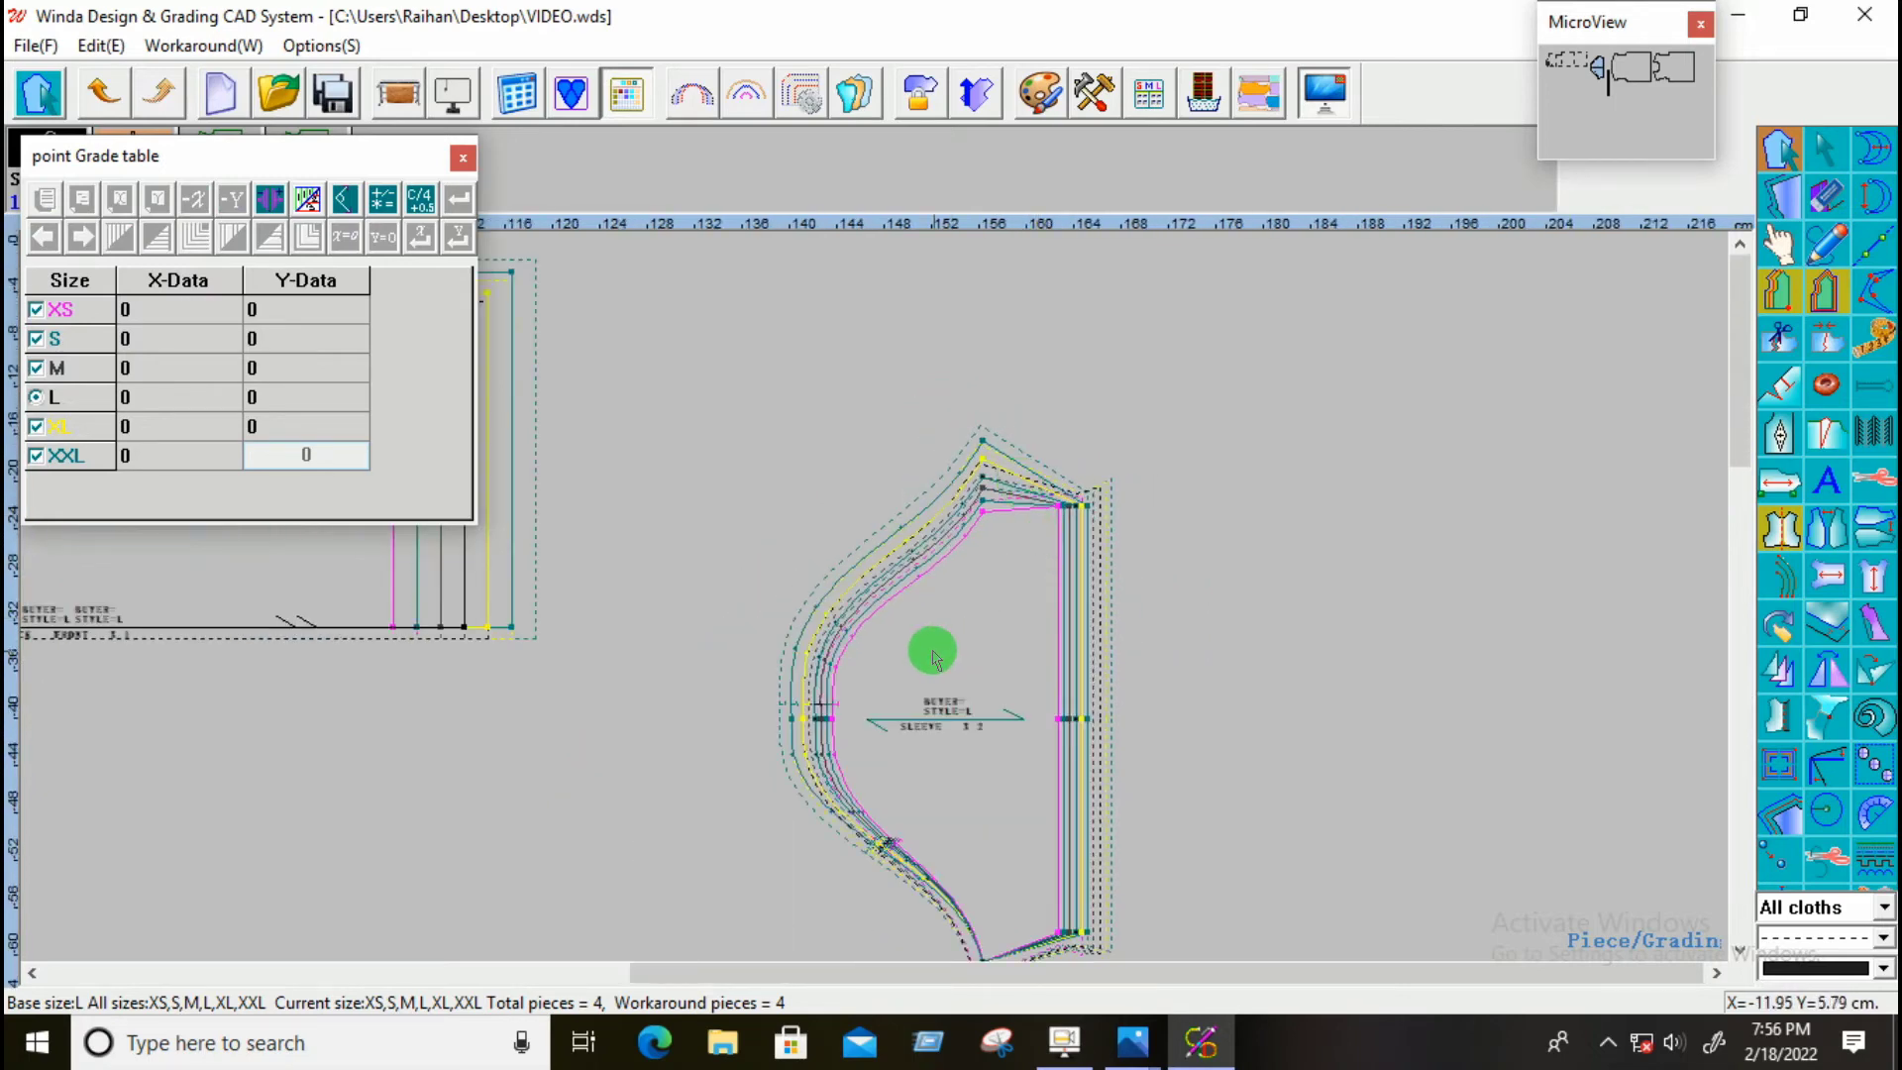
scroll(932, 652, "up", 1)
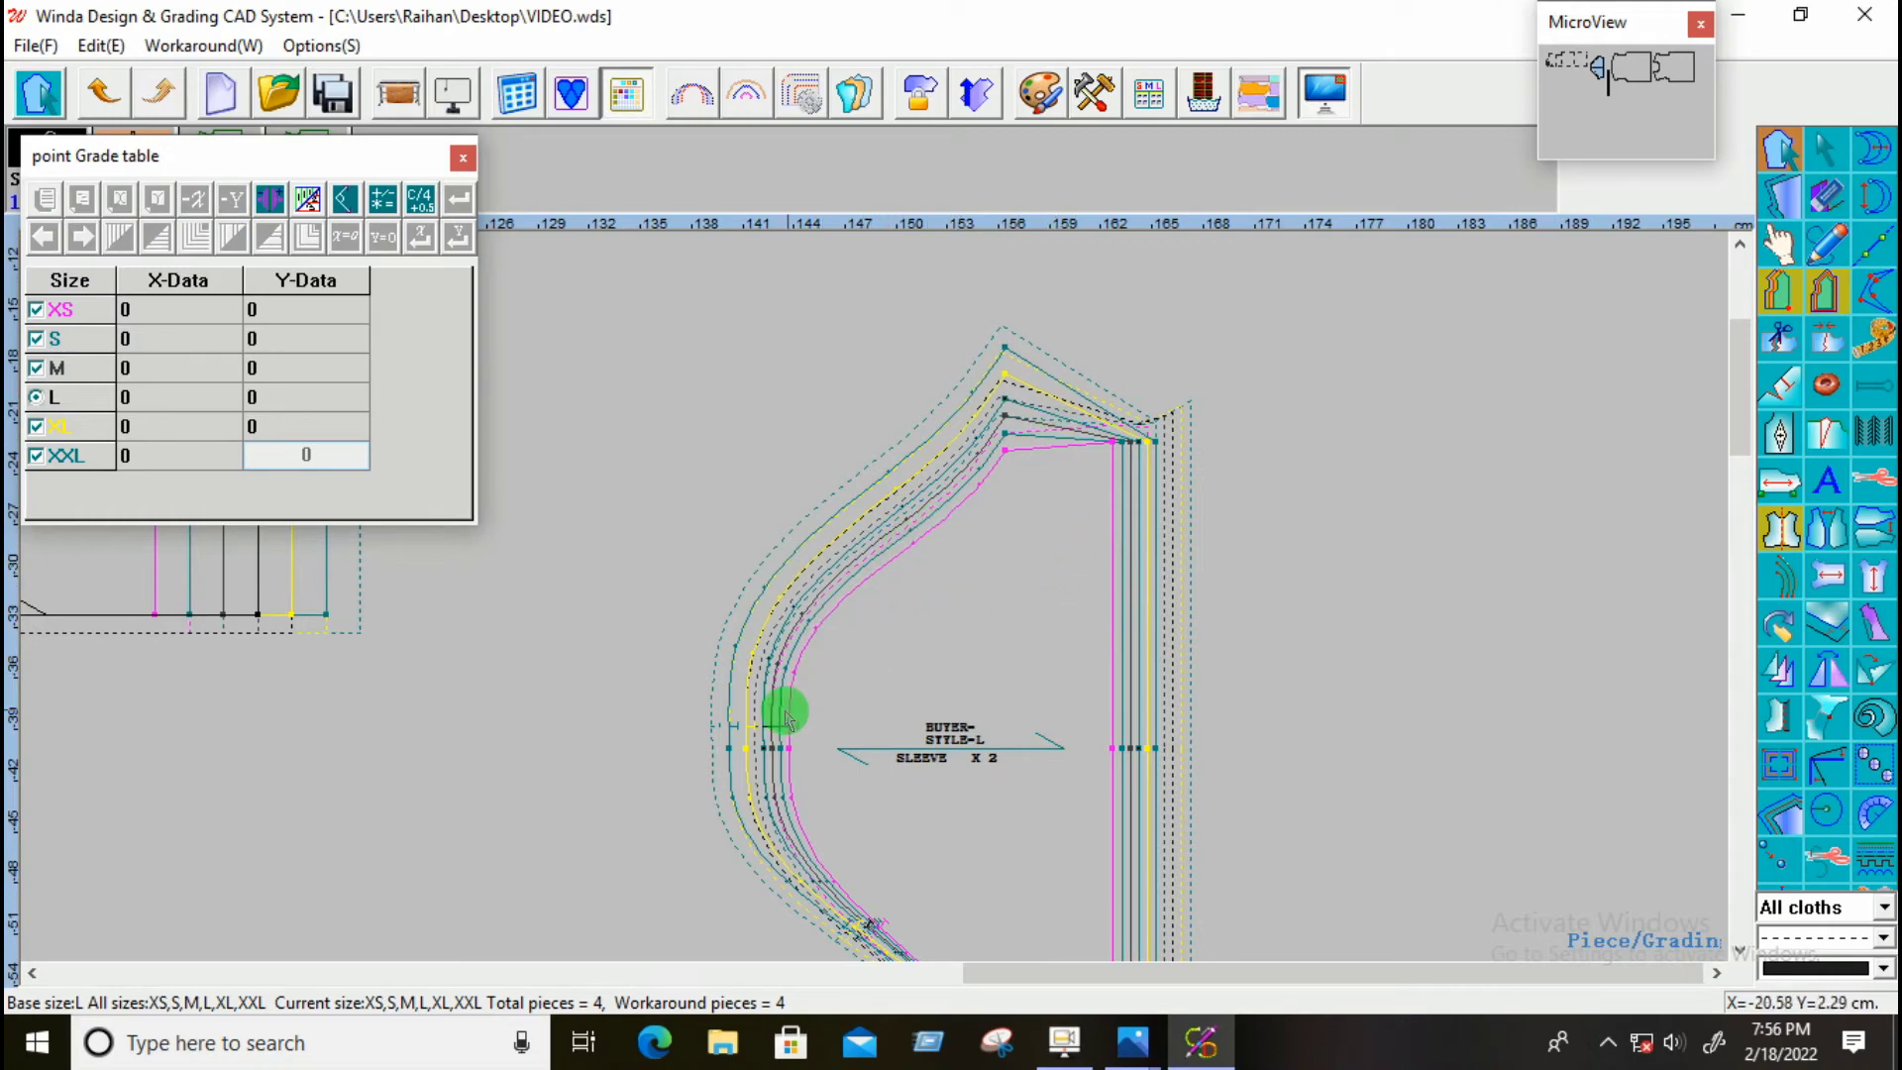
scroll(1091, 650, "down", 1)
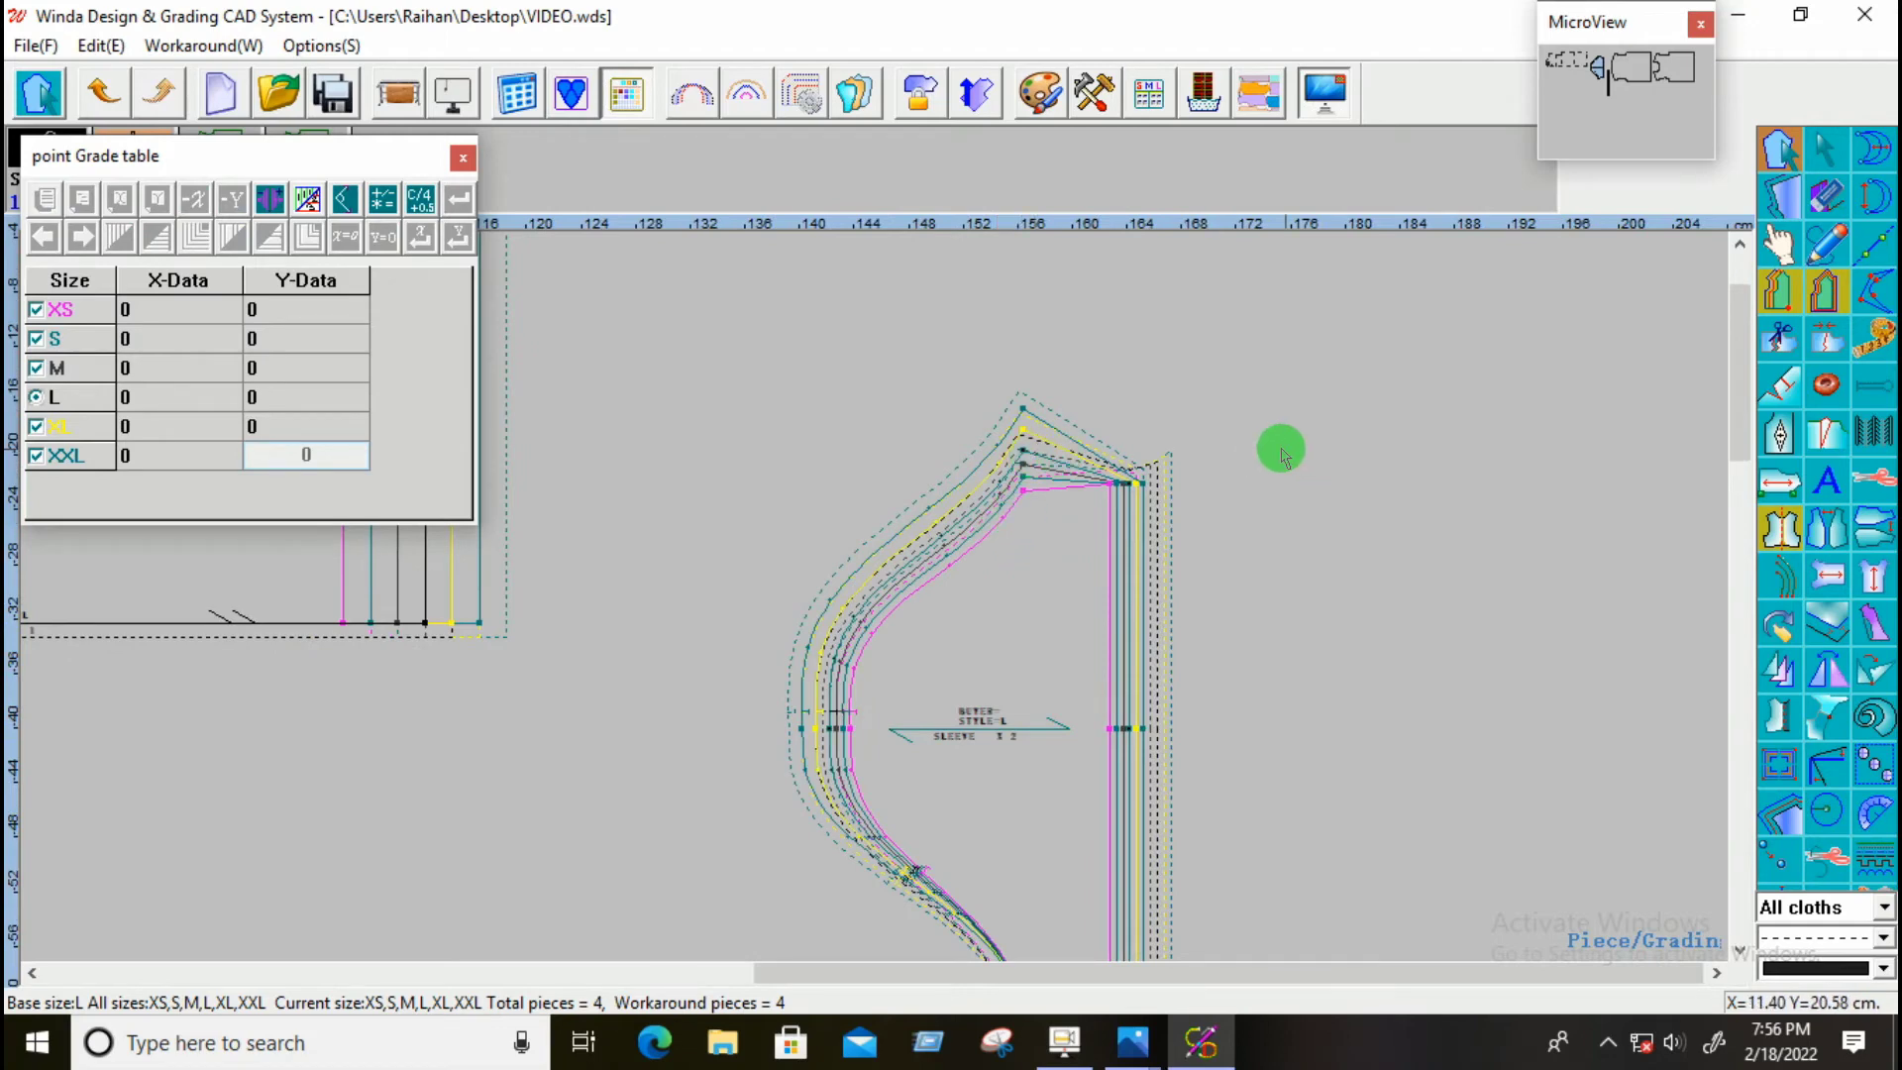
left_click(1133, 1052)
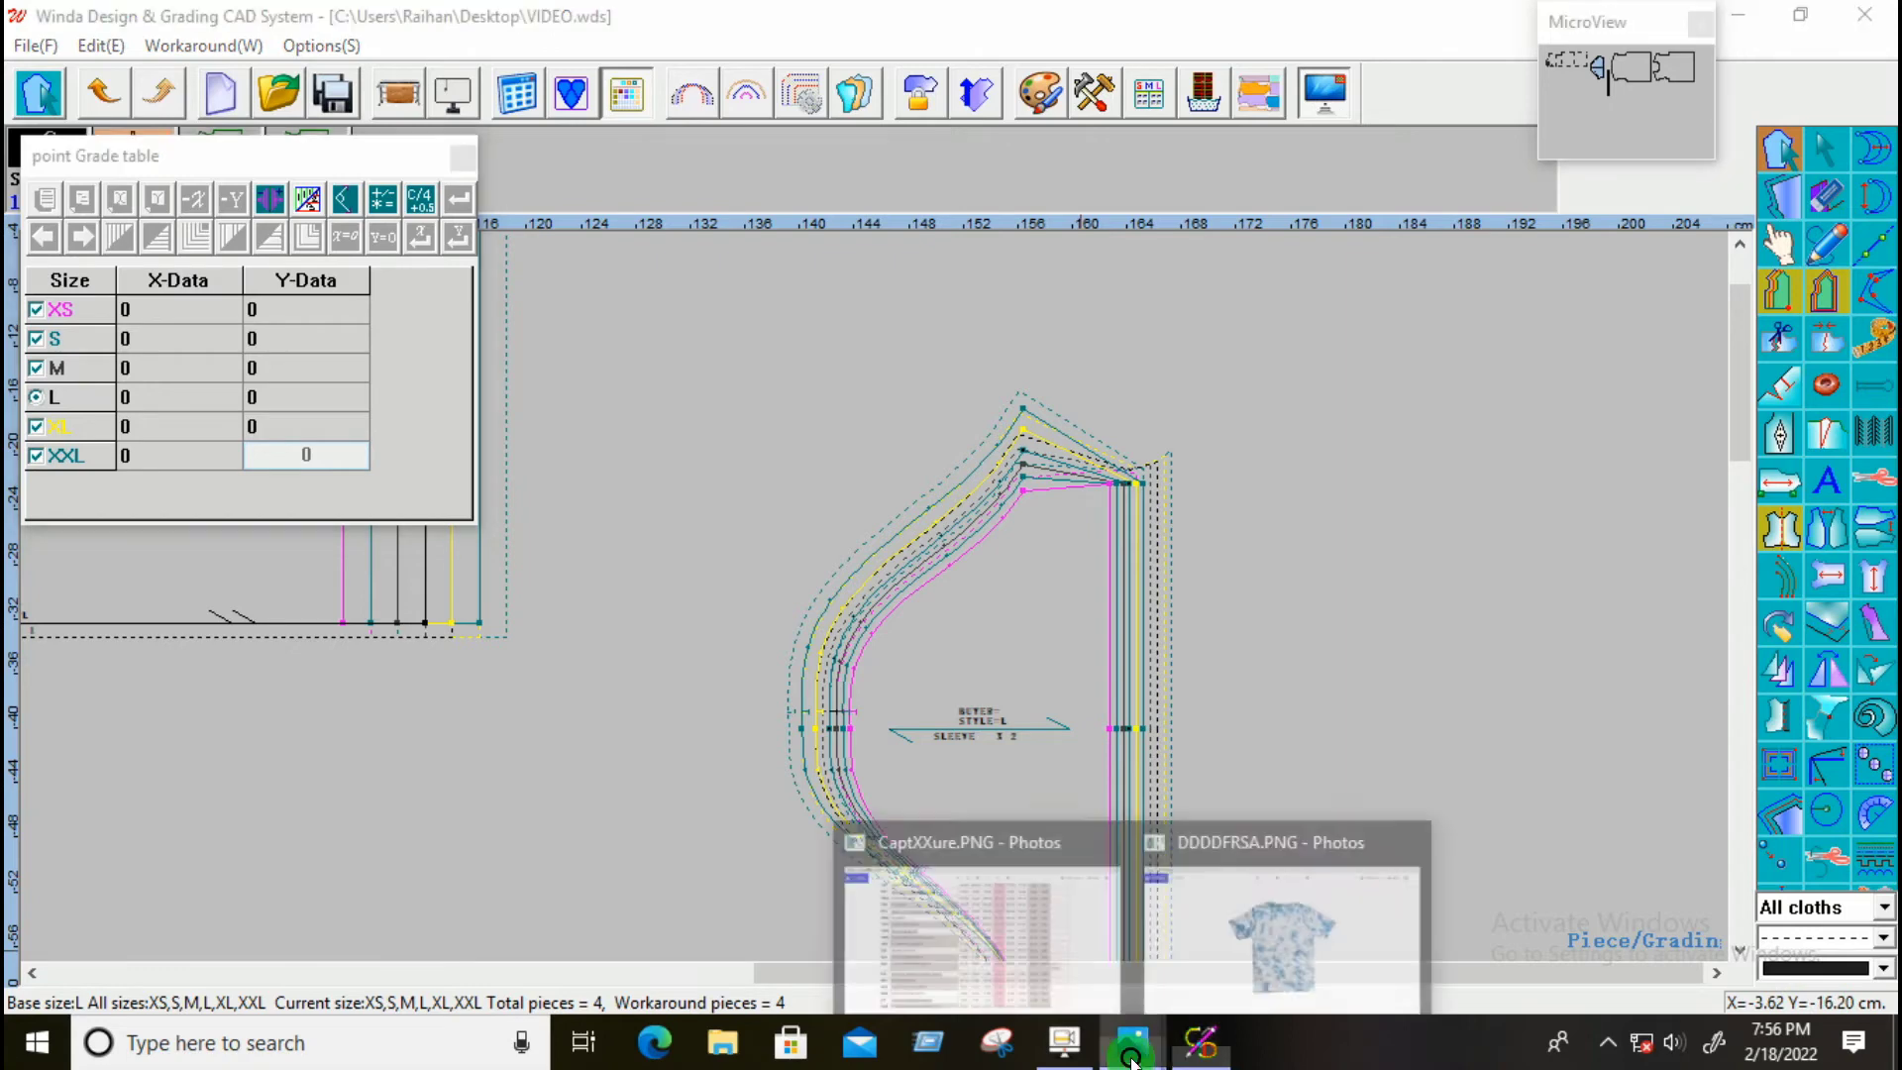
left_click(1031, 936)
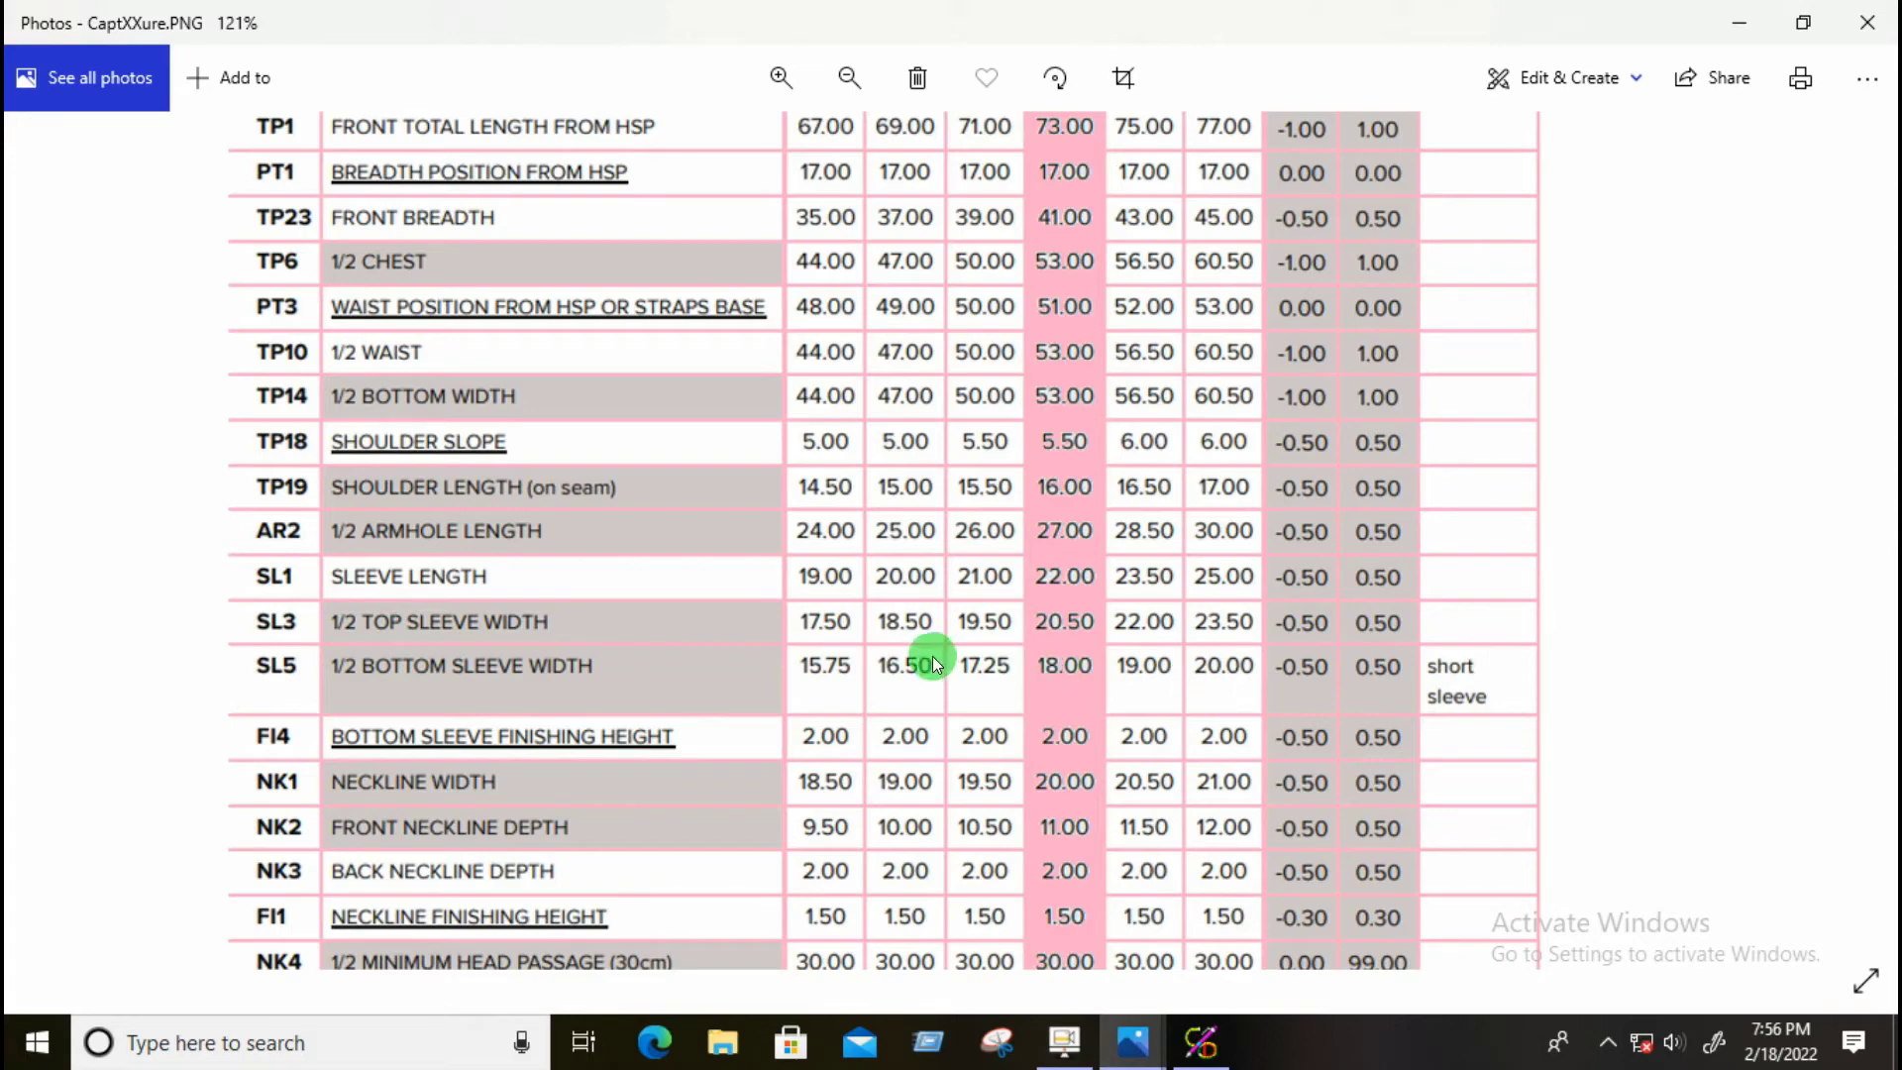
left_click(1199, 1041)
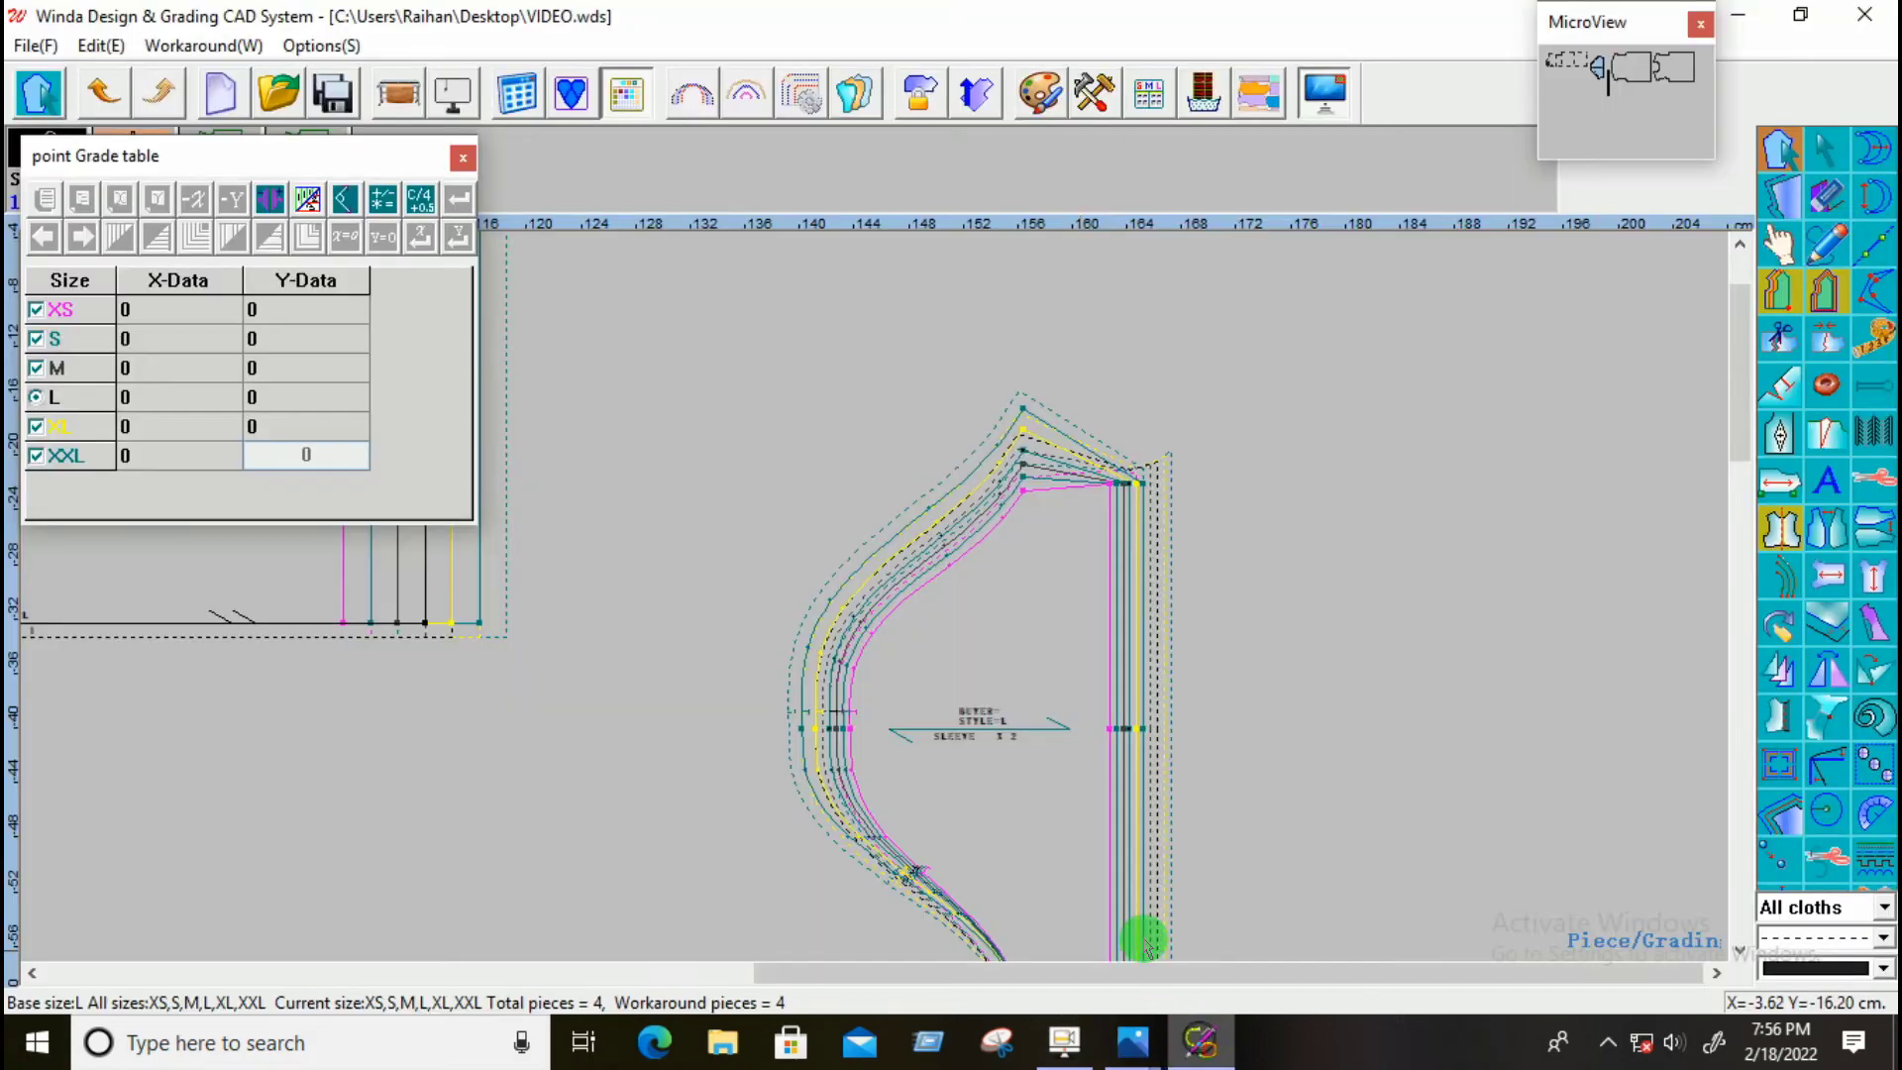
Step: Grade the sleeve's upper hem corner in Y: -0.75 for XS to M, +1 for XL and XXL
left_click_drag(1065, 412, 1210, 552)
left_click(352, 302)
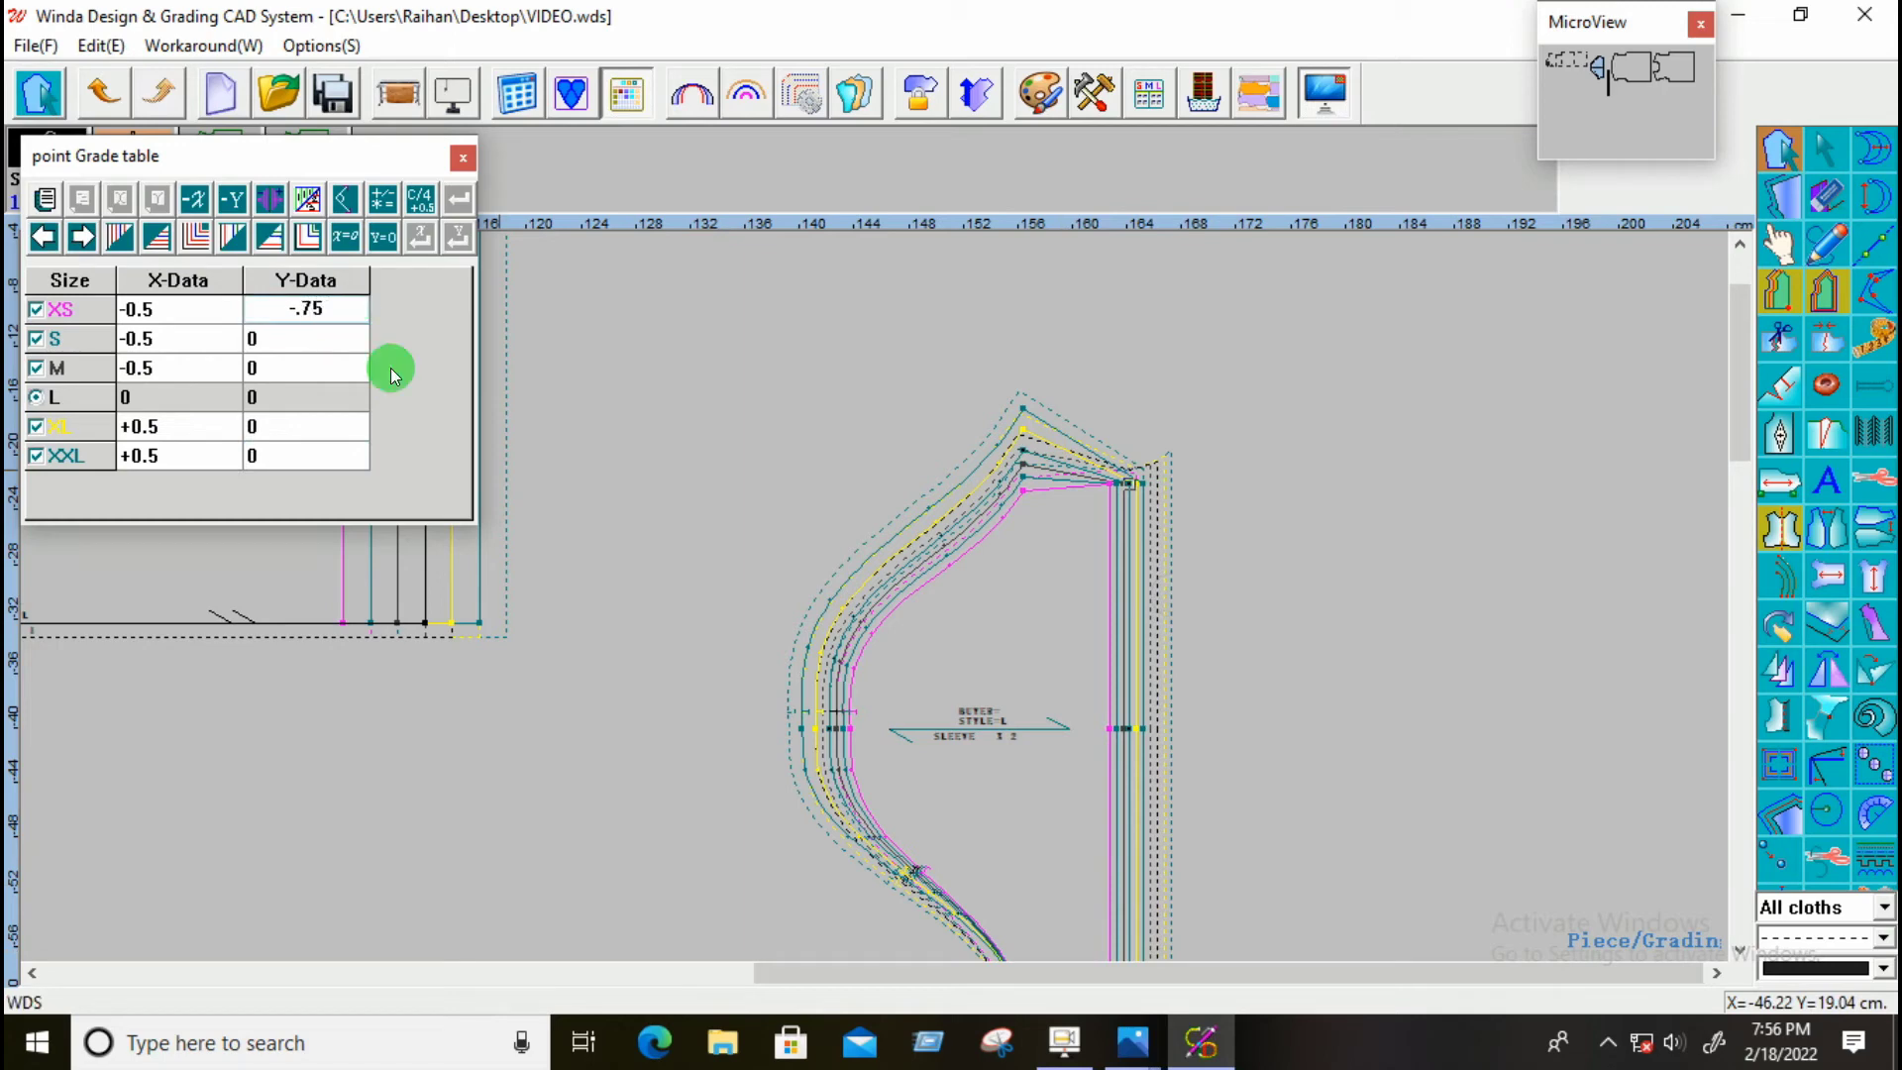
left_click_drag(297, 306, 313, 474)
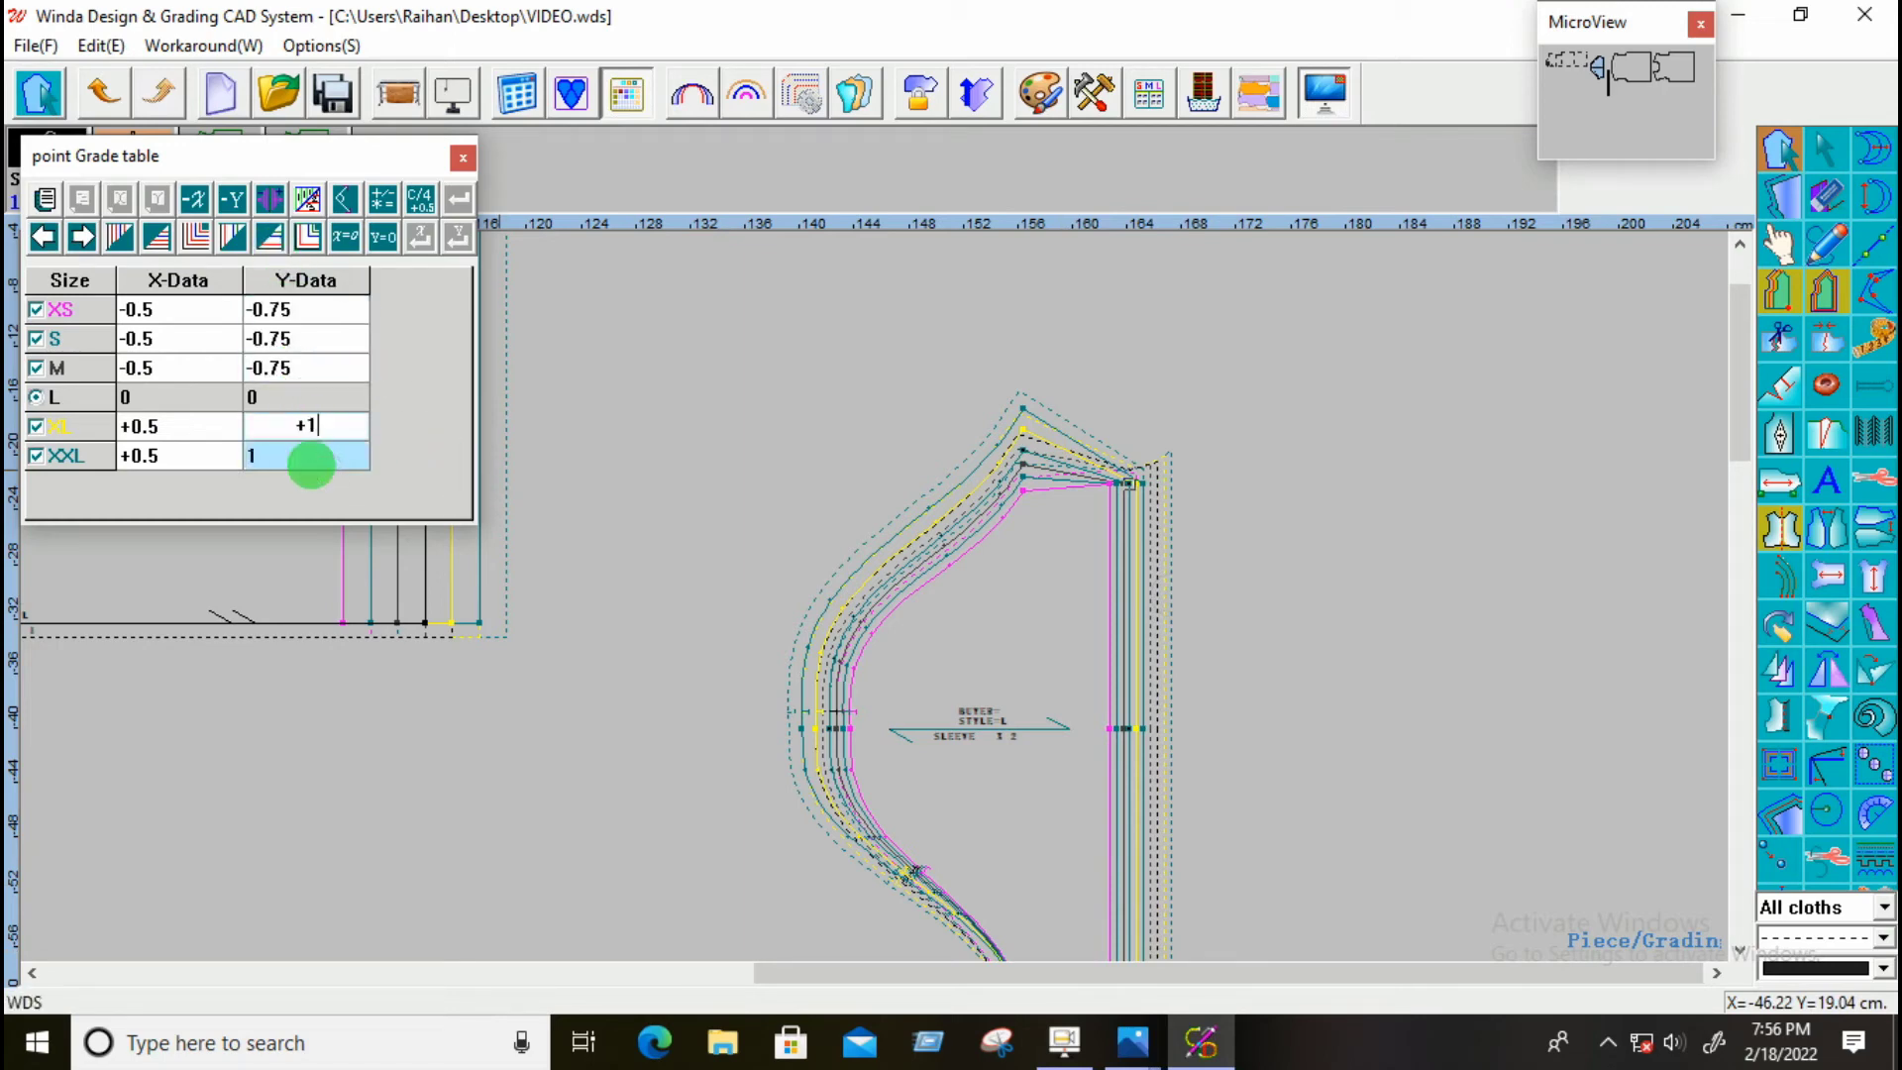
left_click(267, 238)
left_click(552, 433)
left_click(1040, 650)
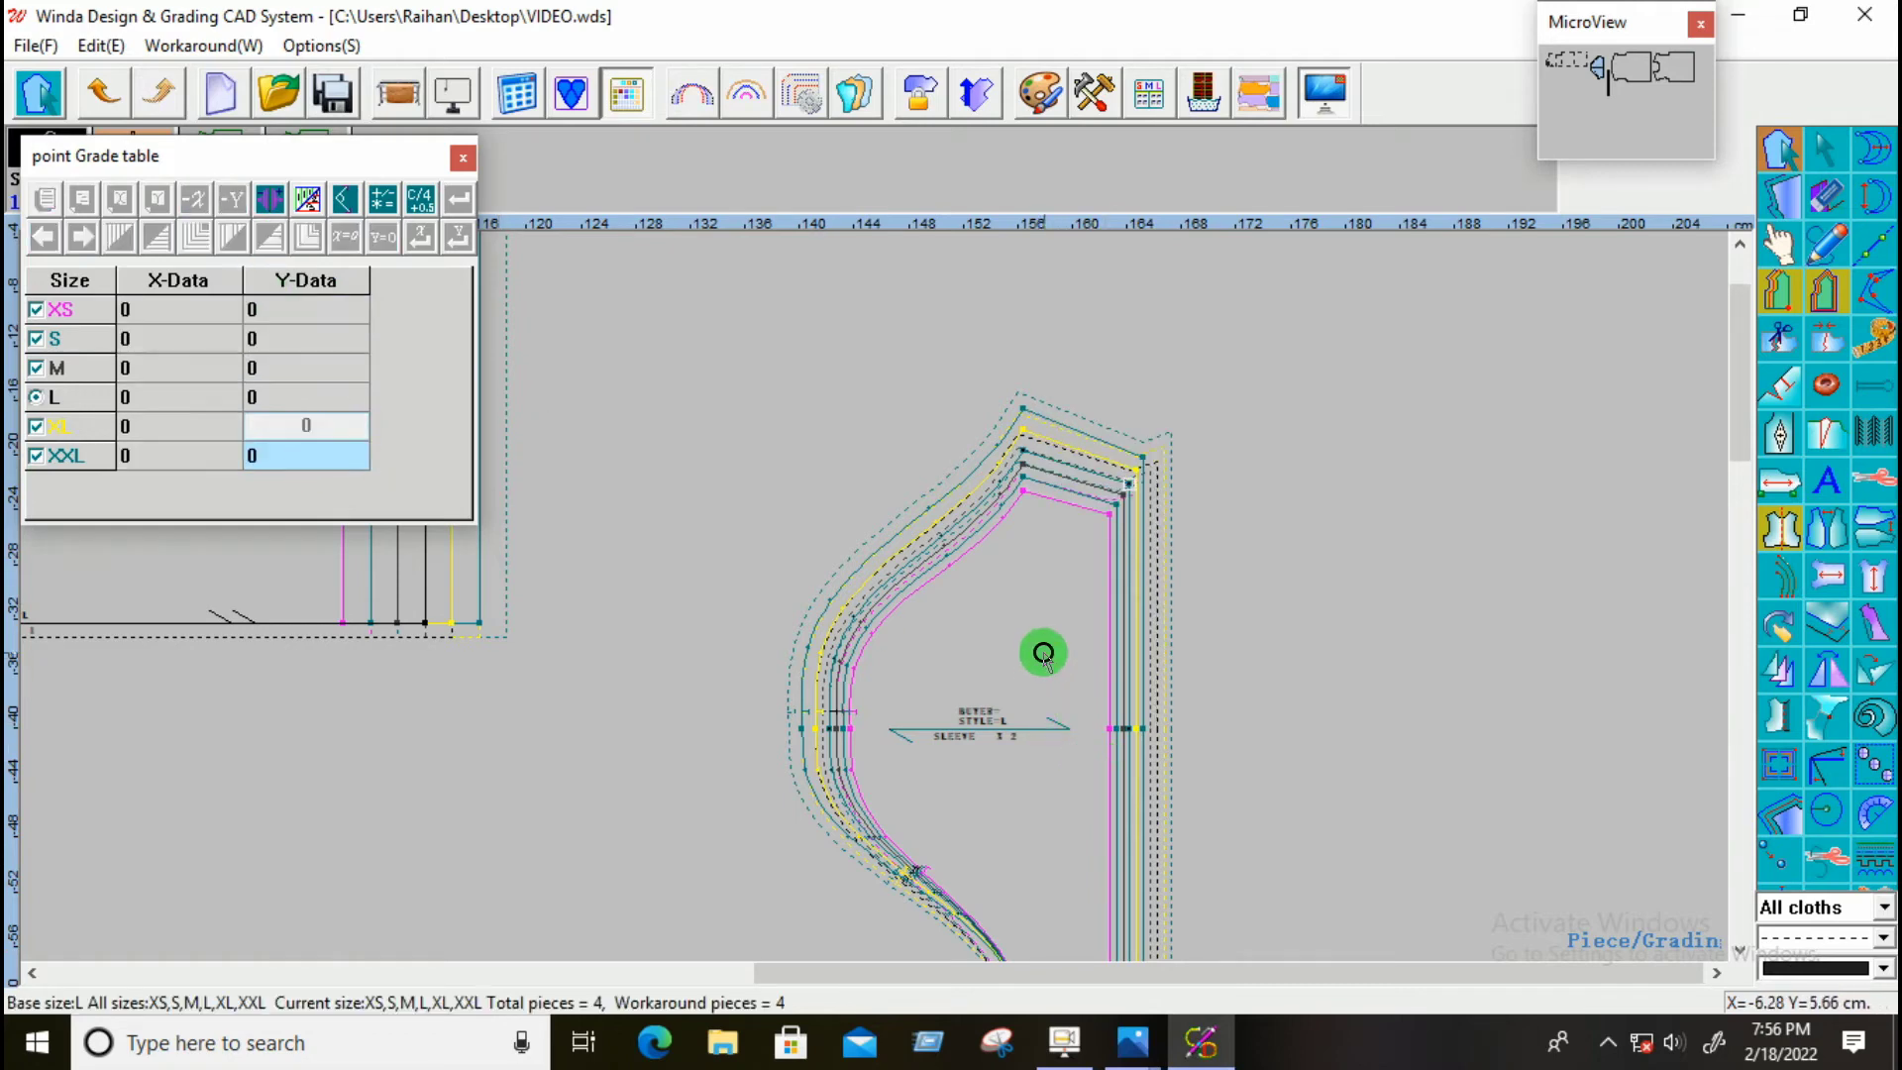
Step: Check the grade values of the sleeve's upper hem corner and consult the measurement chart's neckline rows
left_click(1179, 436)
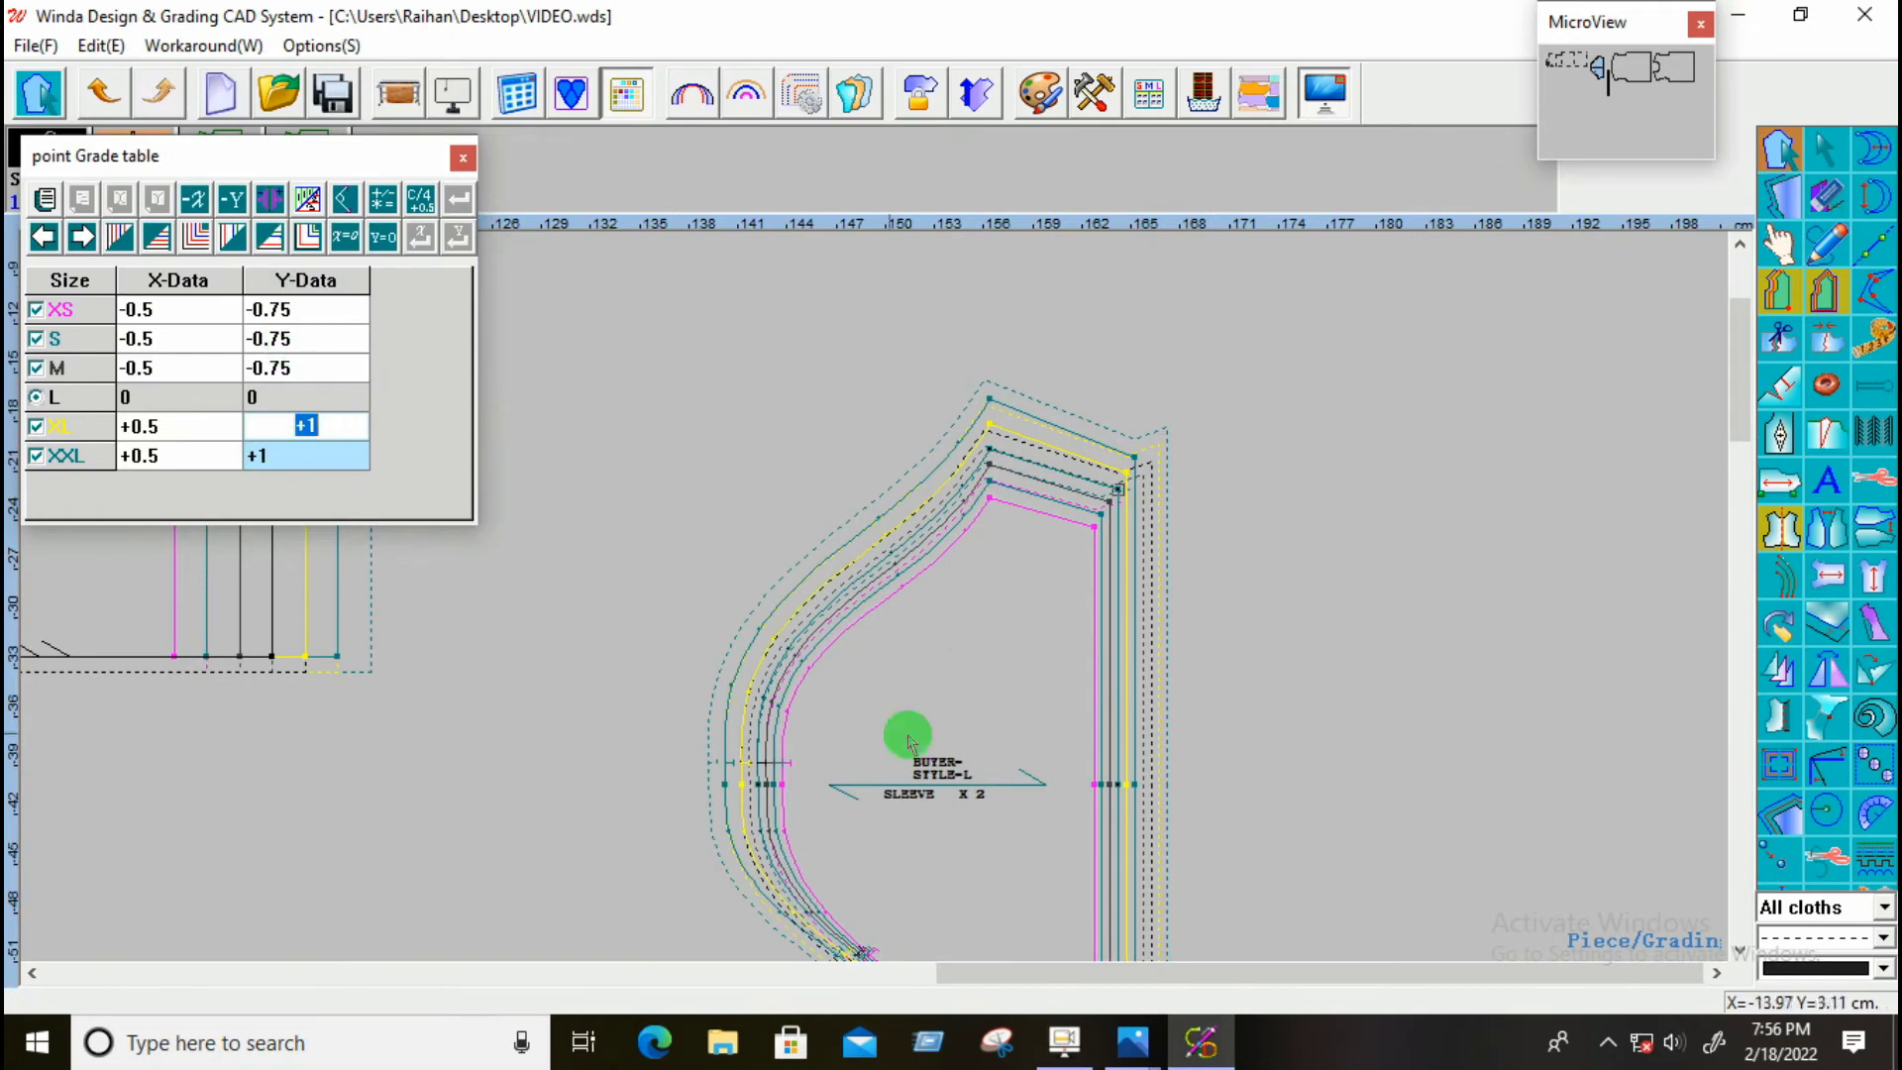
left_click(1050, 694)
scroll(1020, 637, "down", 2)
scroll(692, 590, "down", 1)
scroll(659, 659, "up", 2)
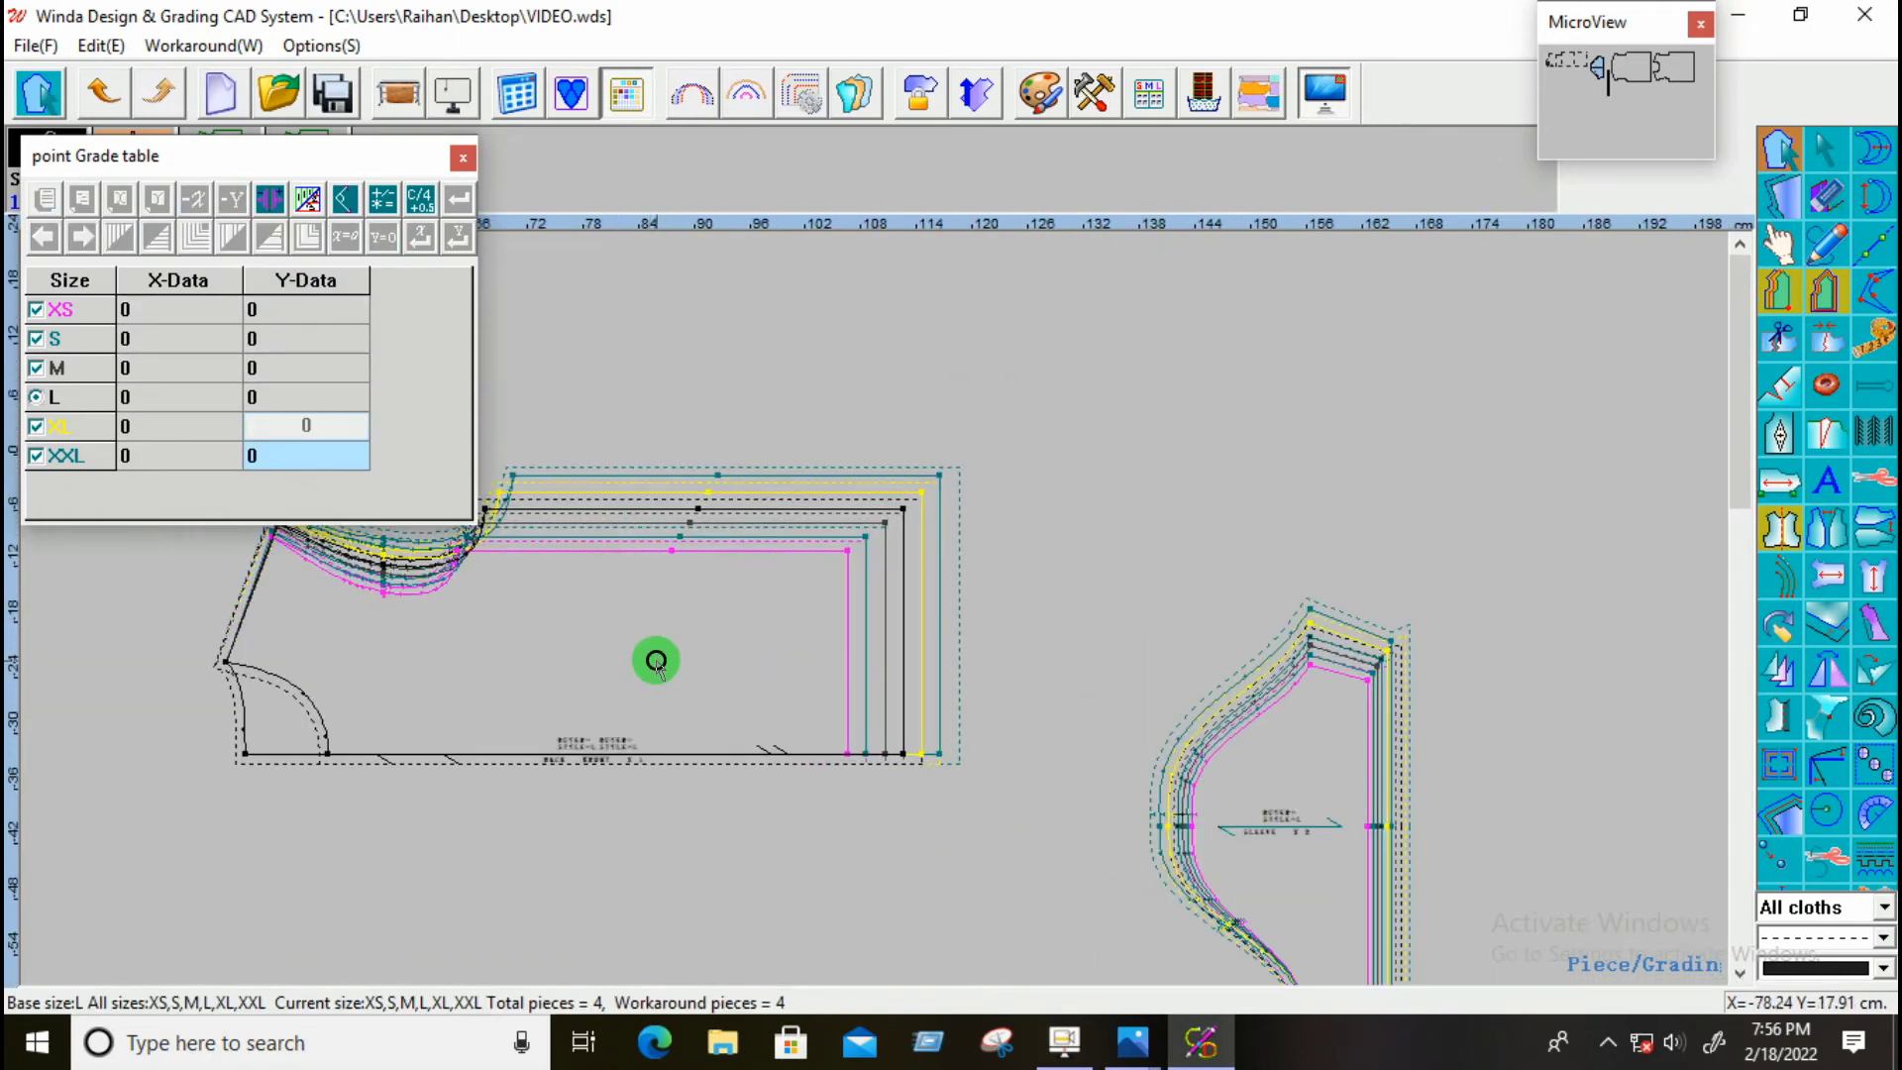
scroll(1035, 885, "down", 1)
mouse_move(1133, 1040)
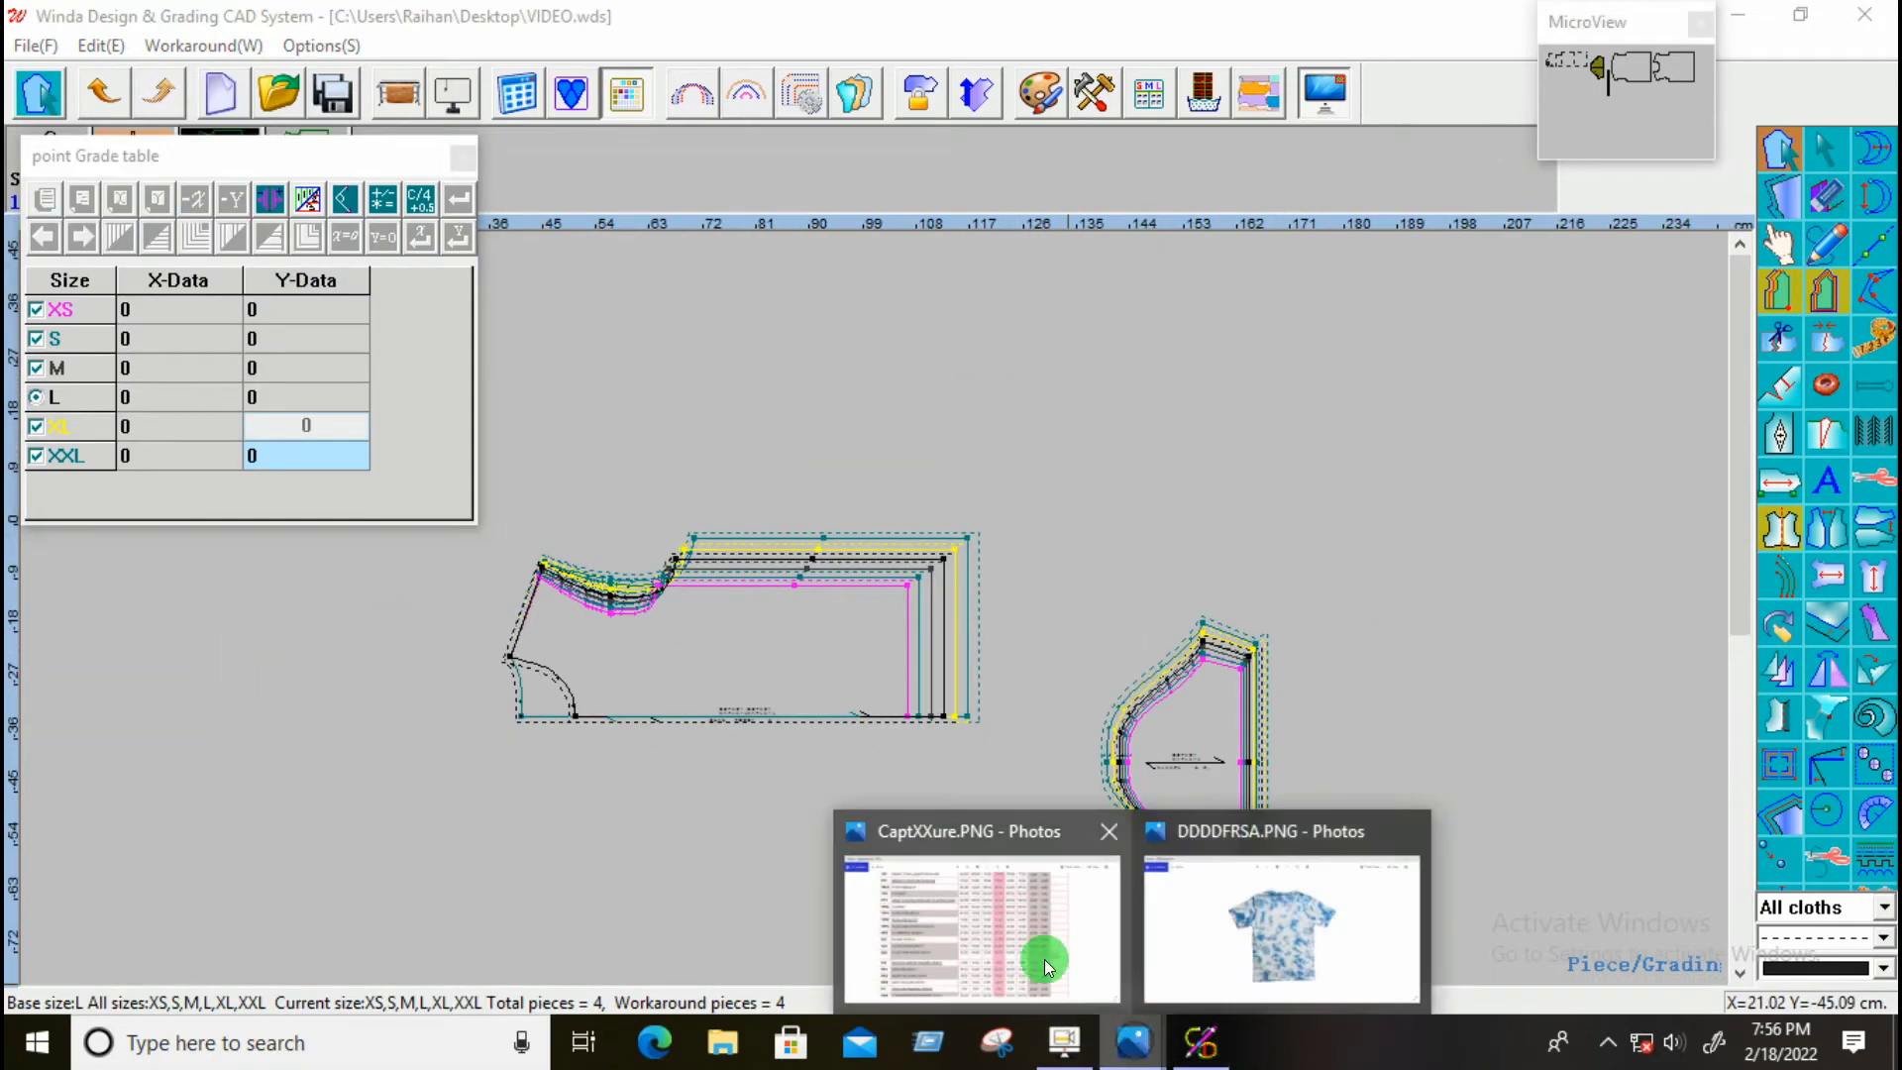
left_click(1045, 959)
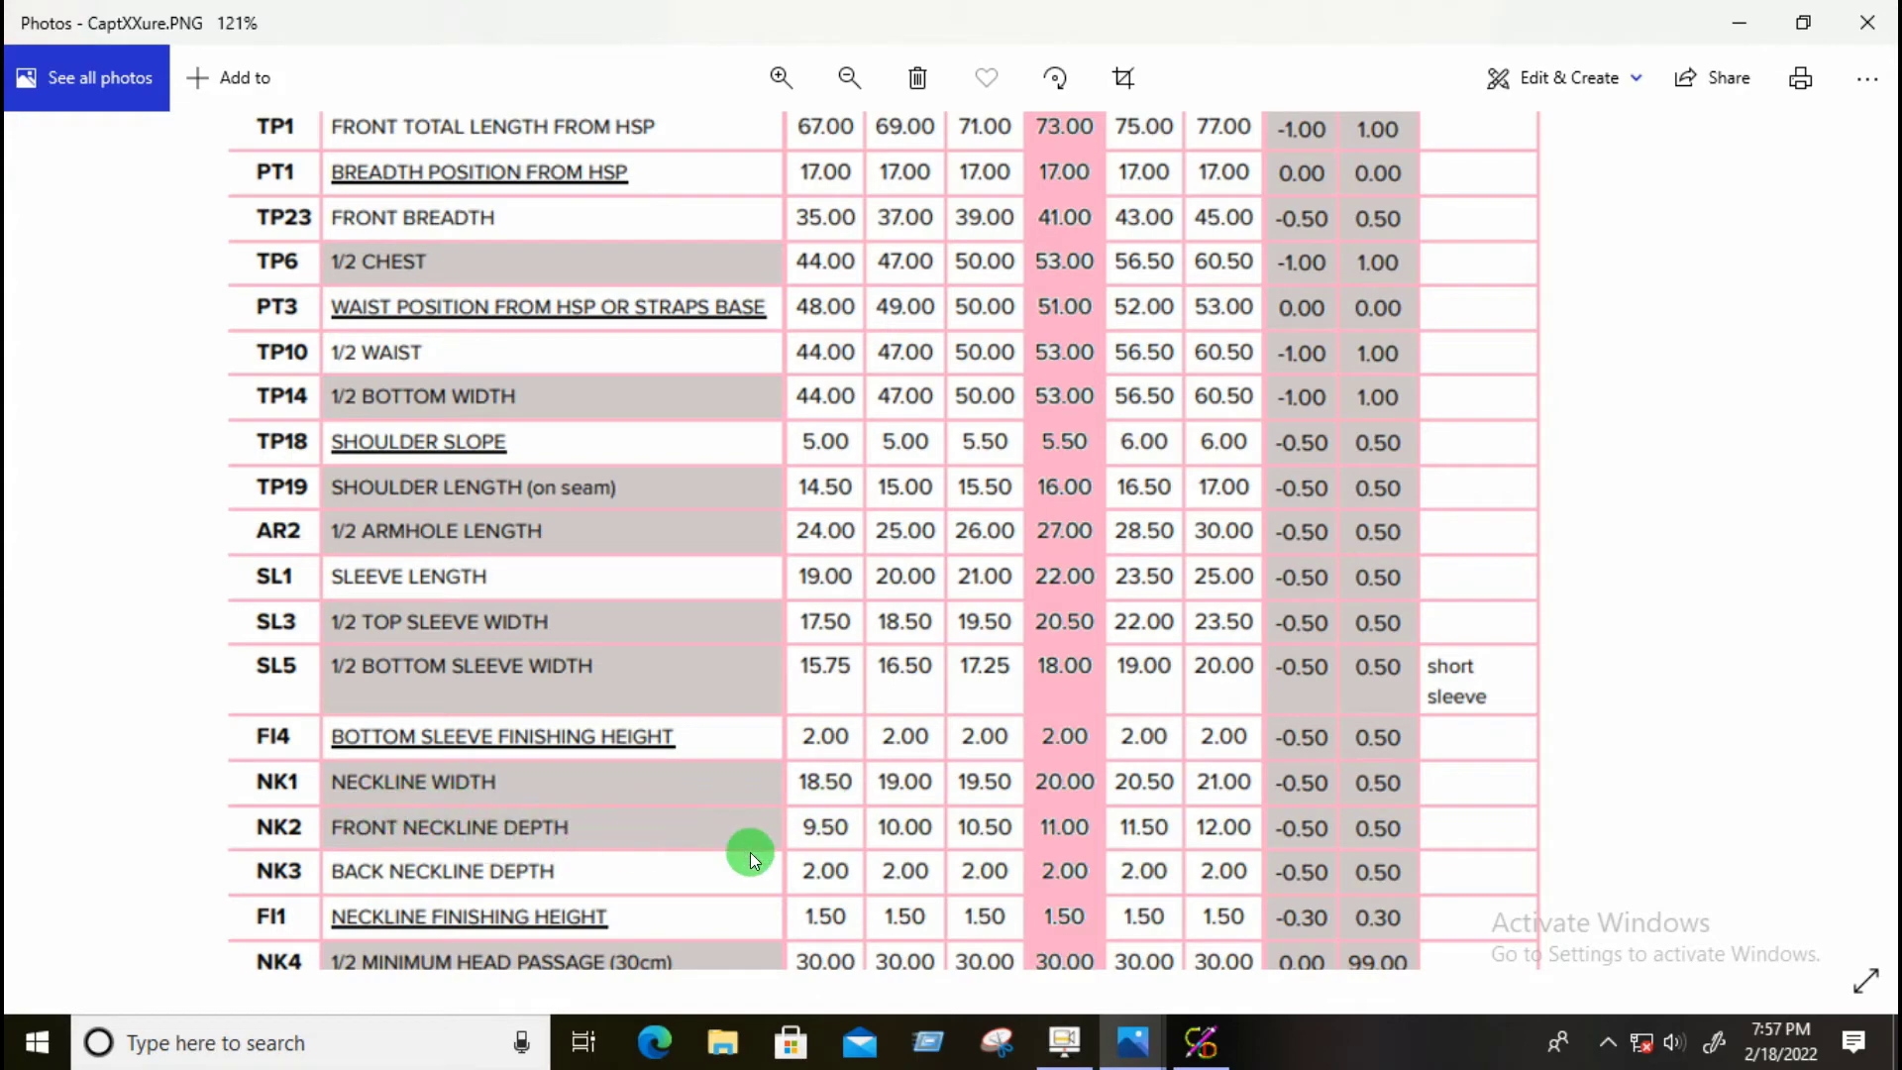
left_click(1200, 1040)
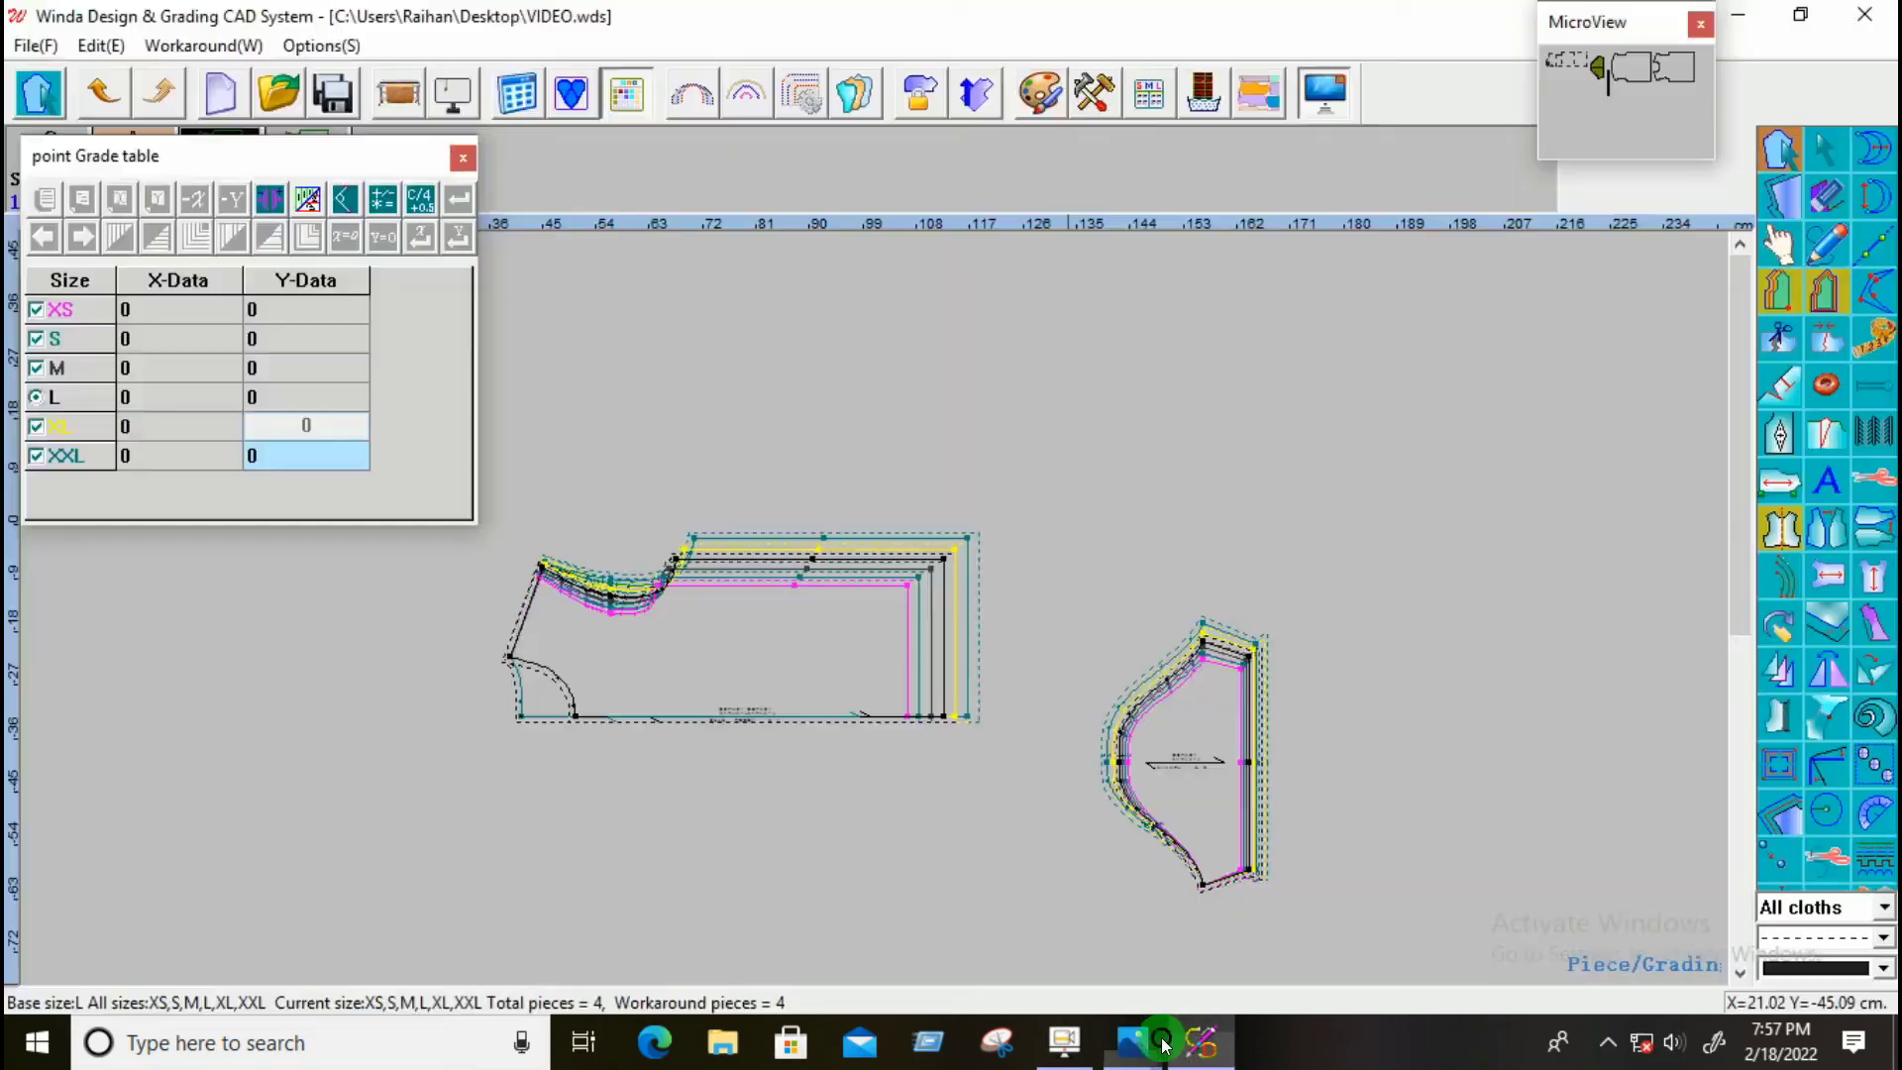
Step: Grade the body's neck-side shoulder point in Y: -0.25 for XS to M, +0.25 for XL and XXL
scroll(458, 605, "up", 2)
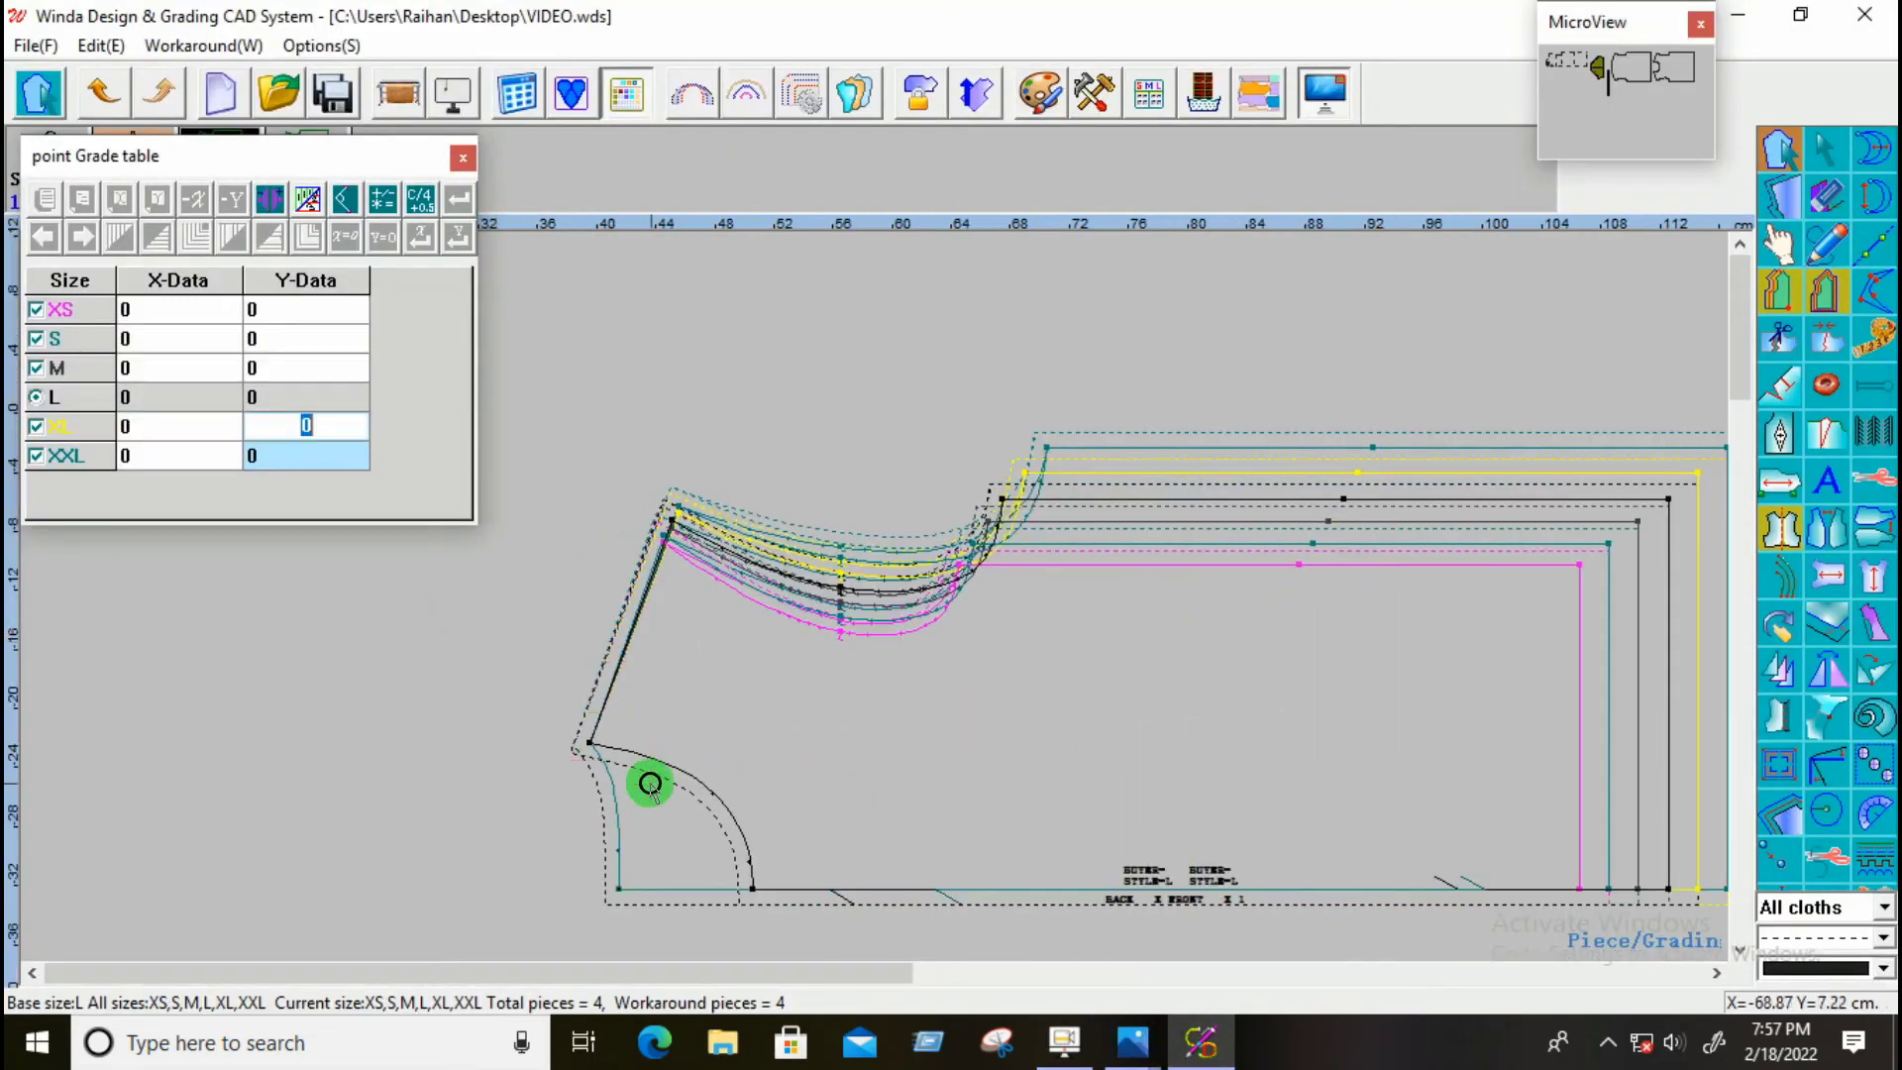
left_click(288, 314)
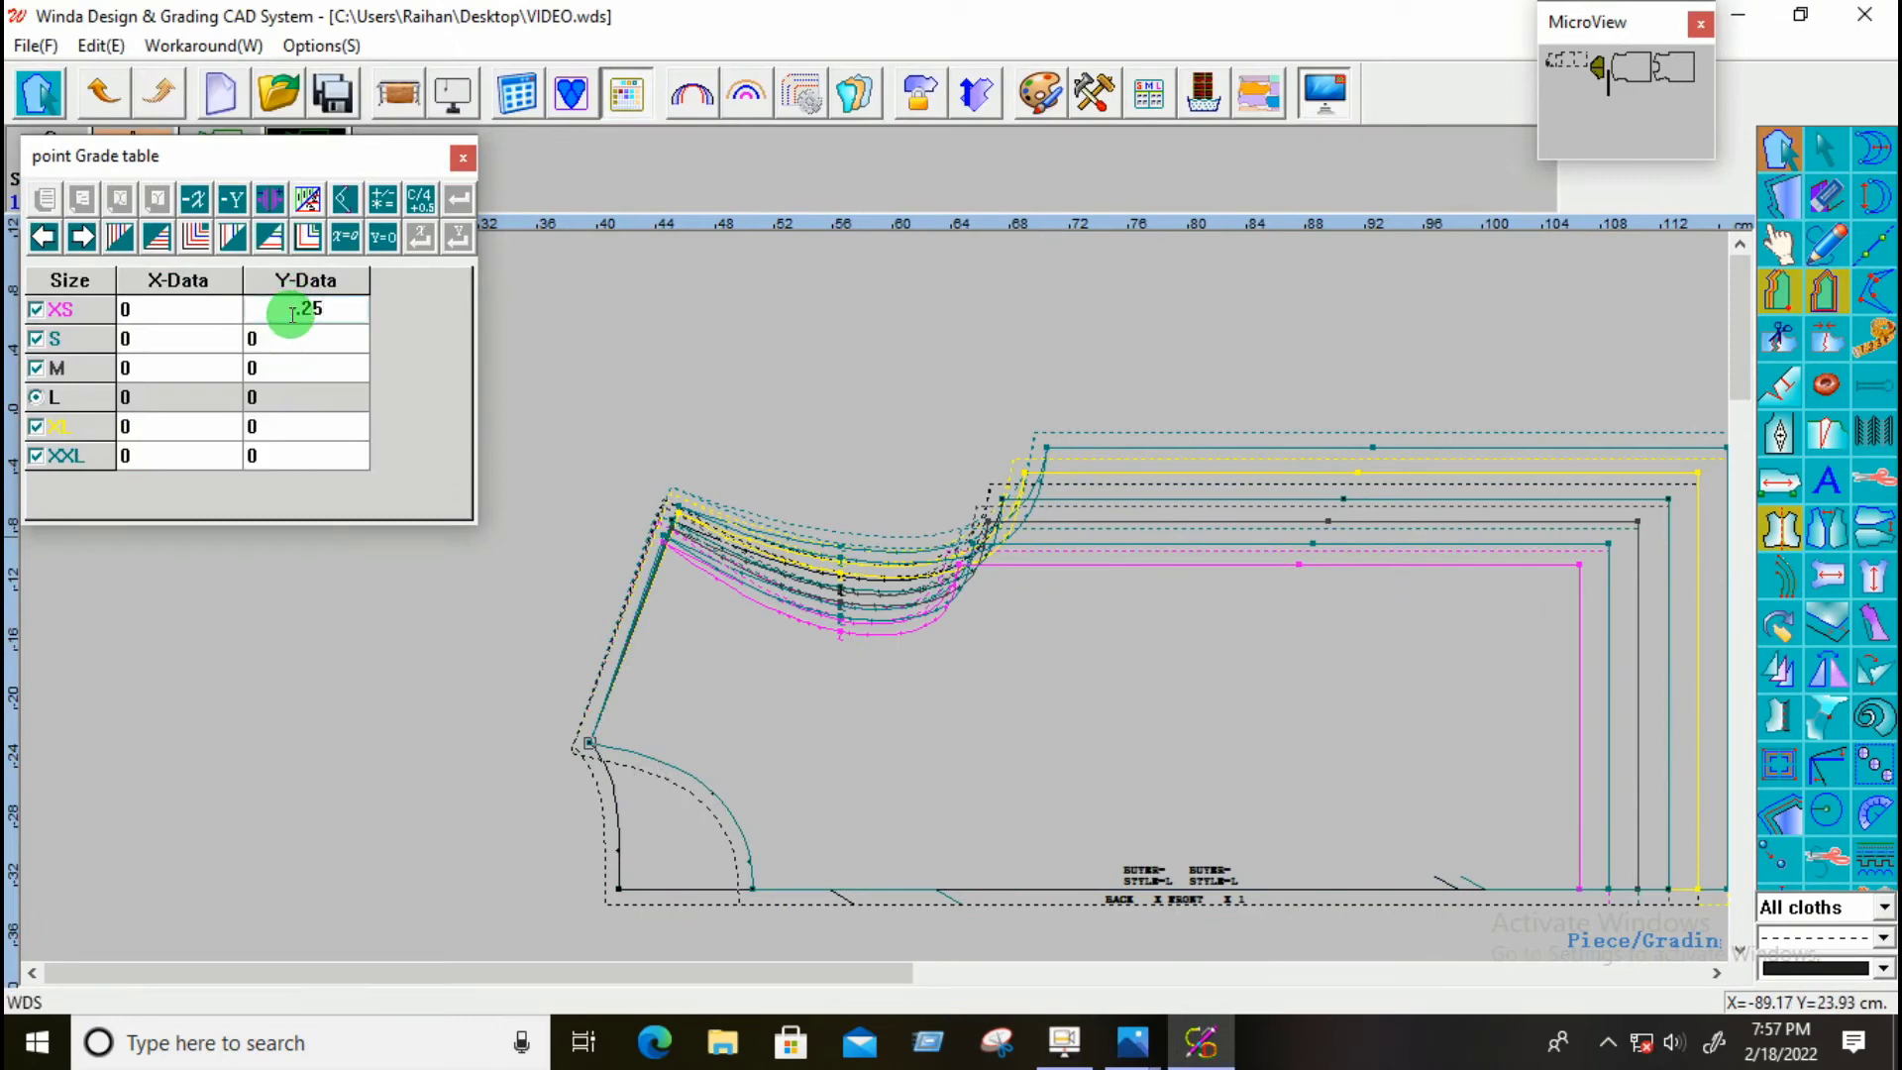
left_click_drag(297, 311, 294, 420)
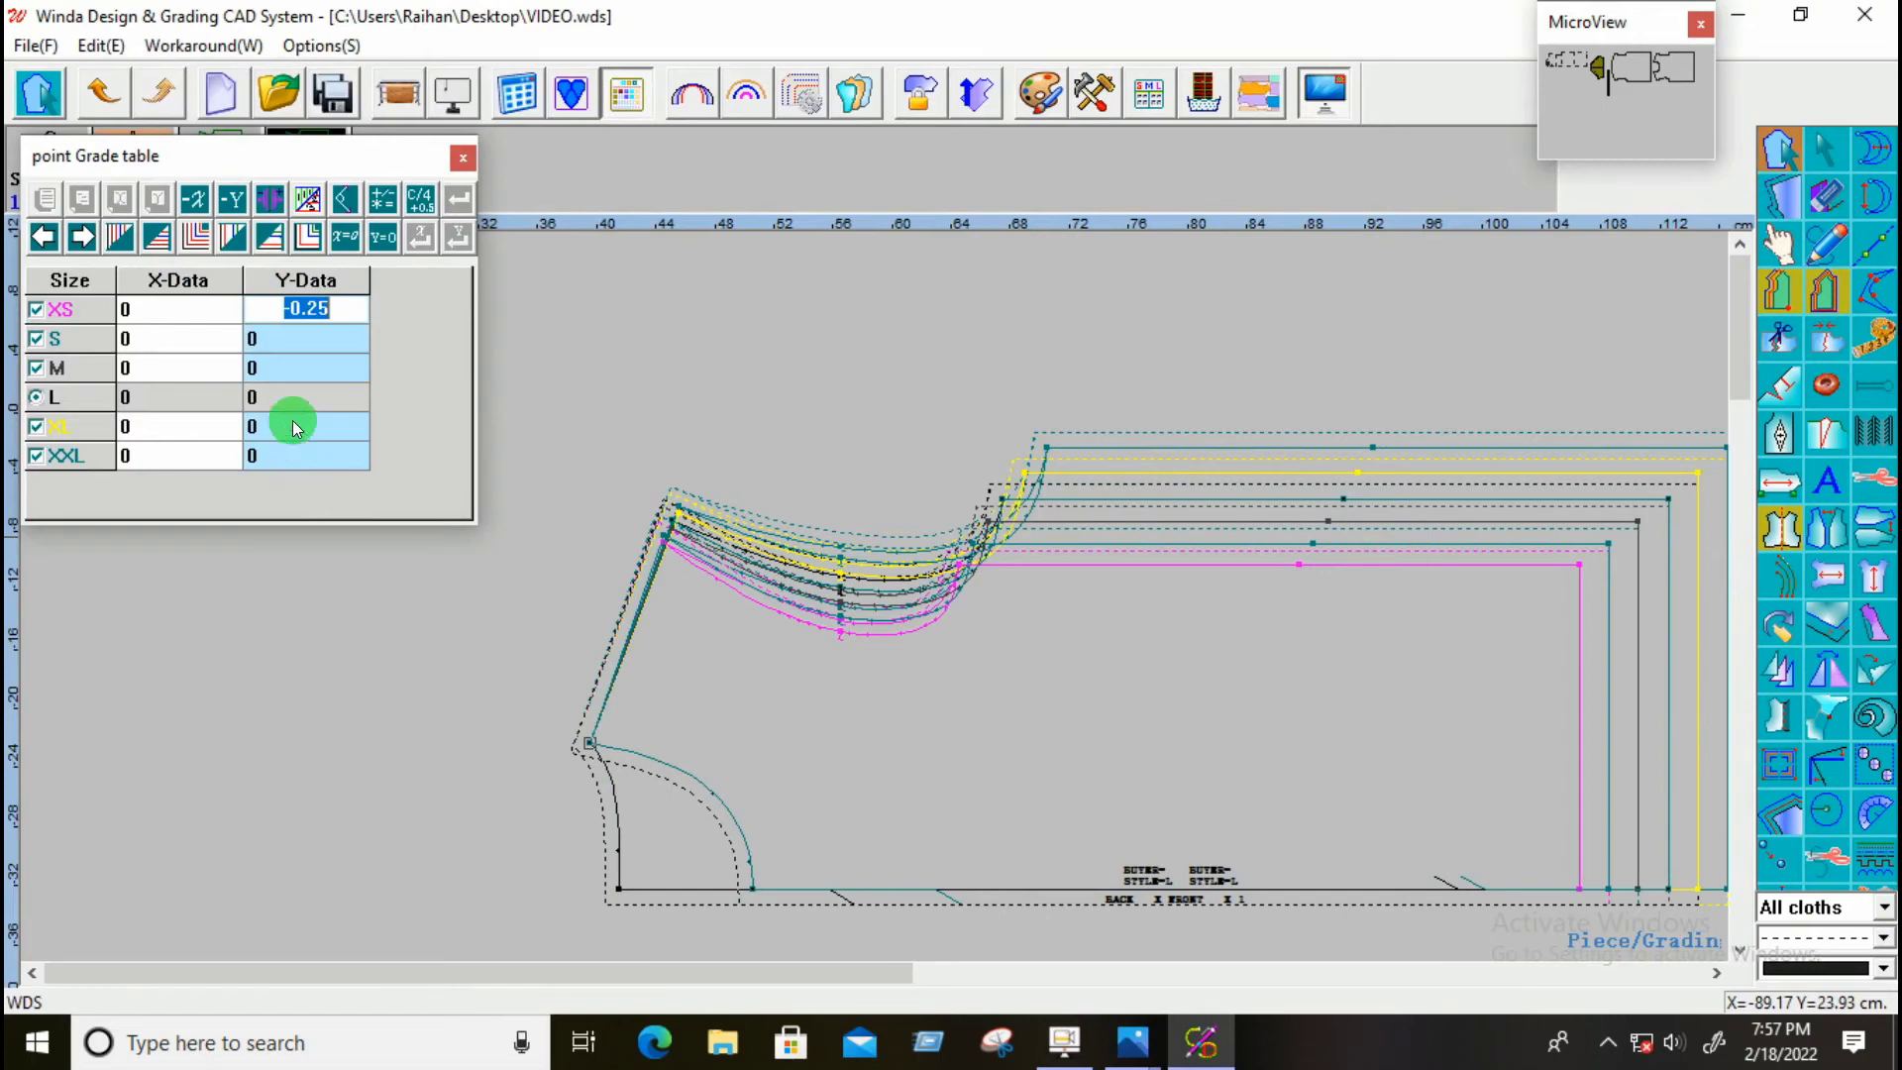
left_click(159, 239)
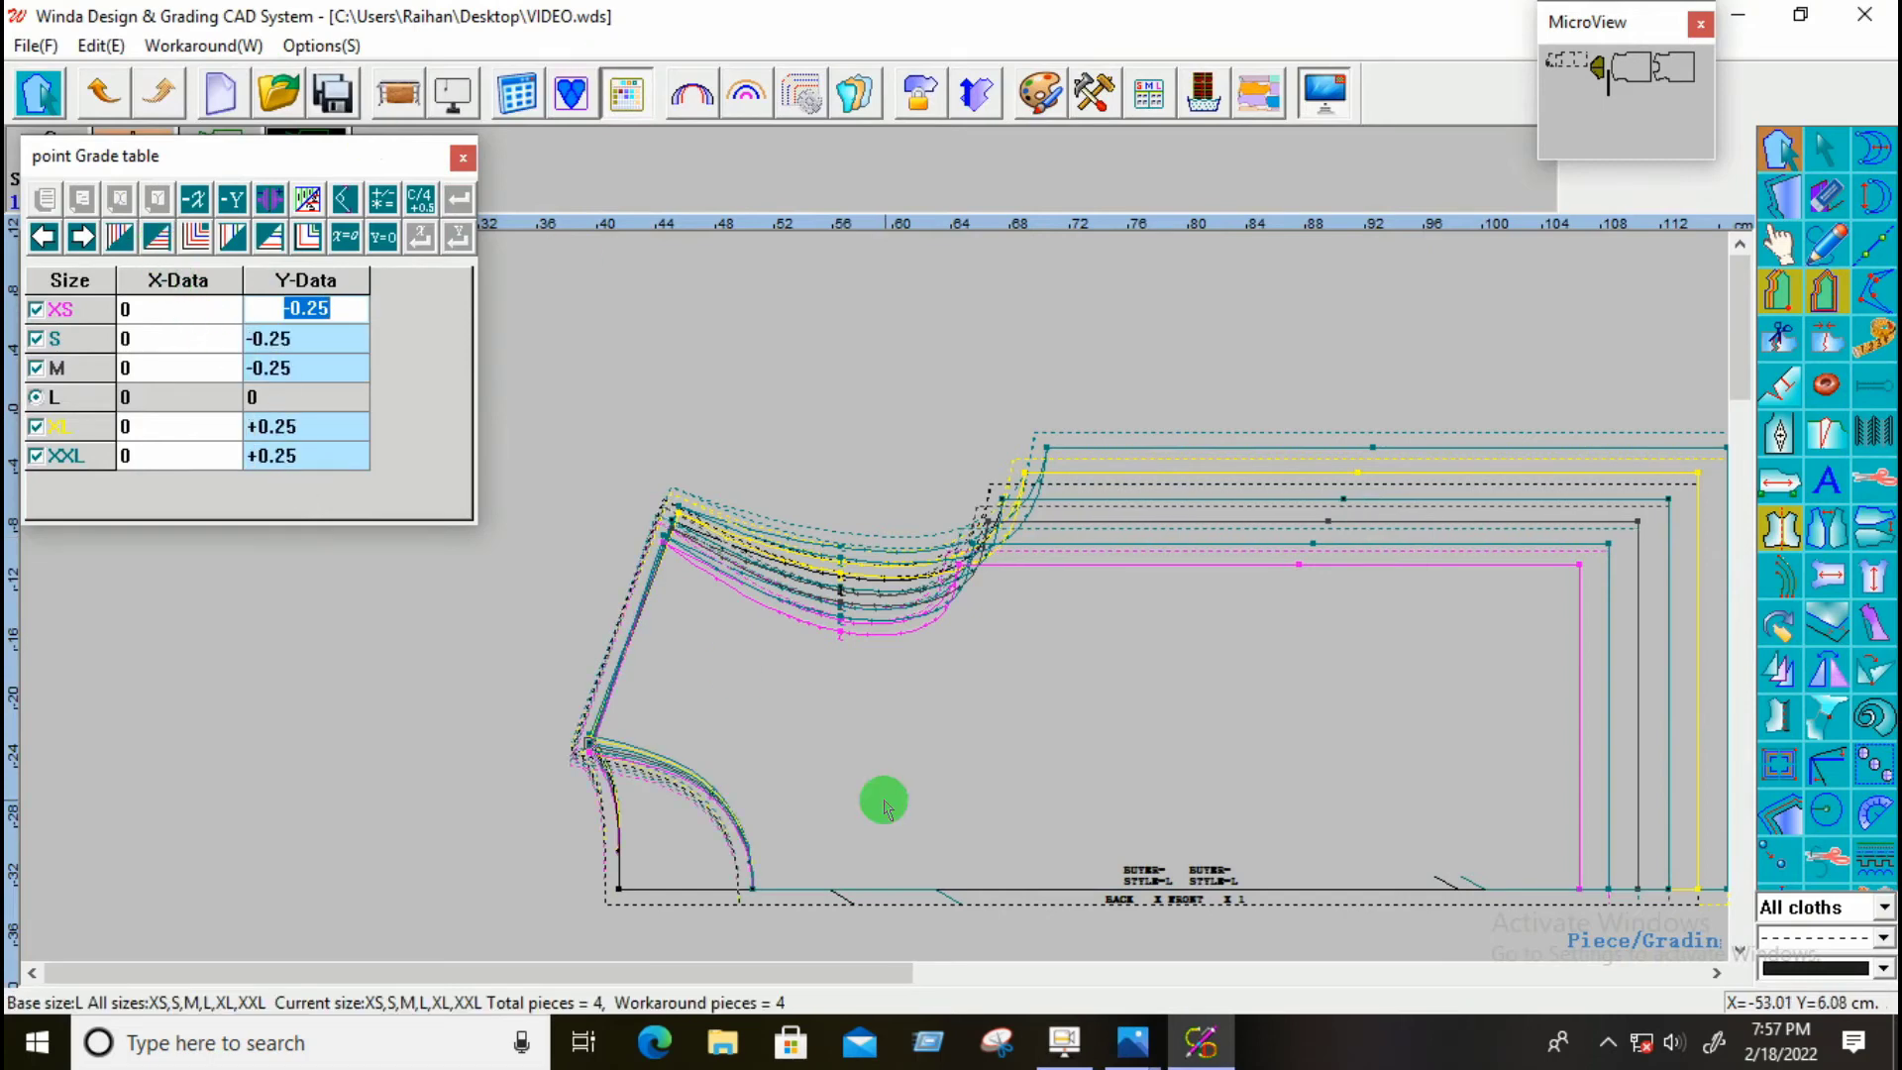
Step: Grade the body's front neckline centre point in X: -0.5 for XS to M, +0.5 for XL and XXL
left_click_drag(710, 854, 795, 909)
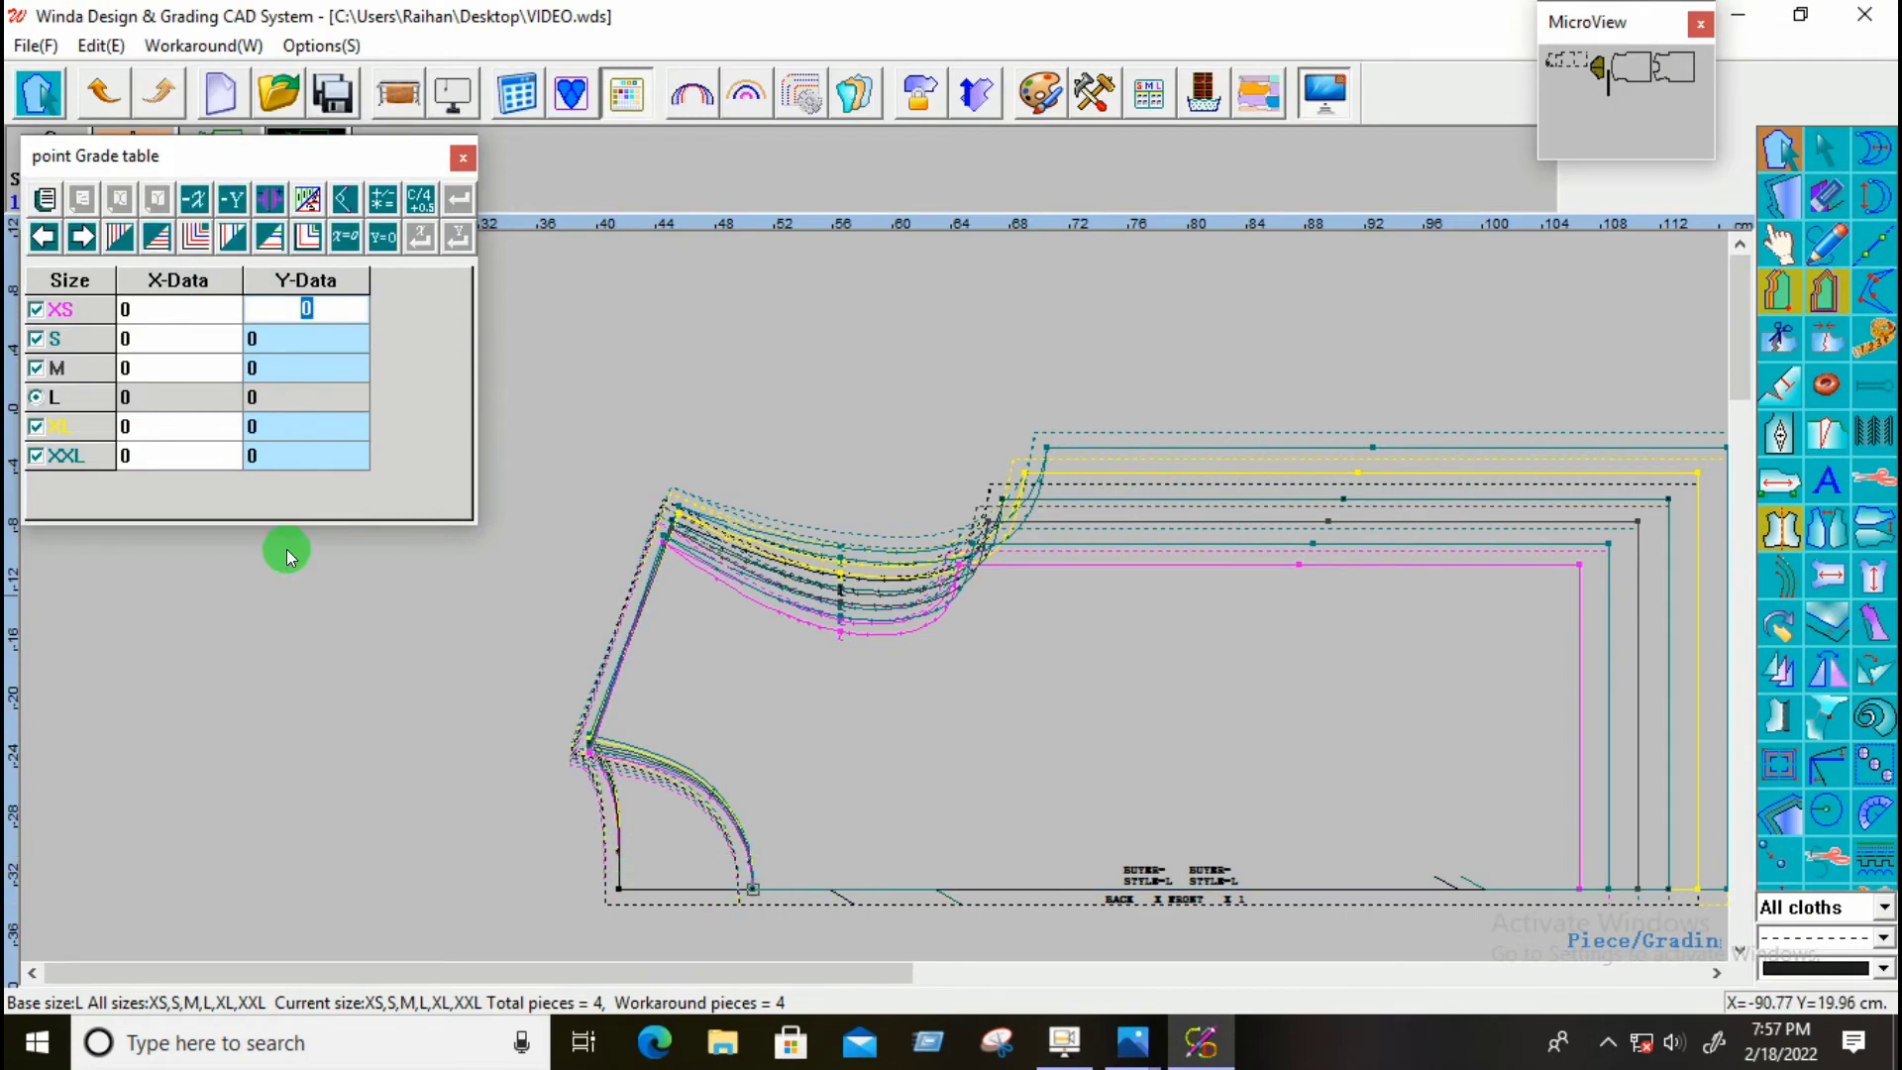
left_click(198, 302)
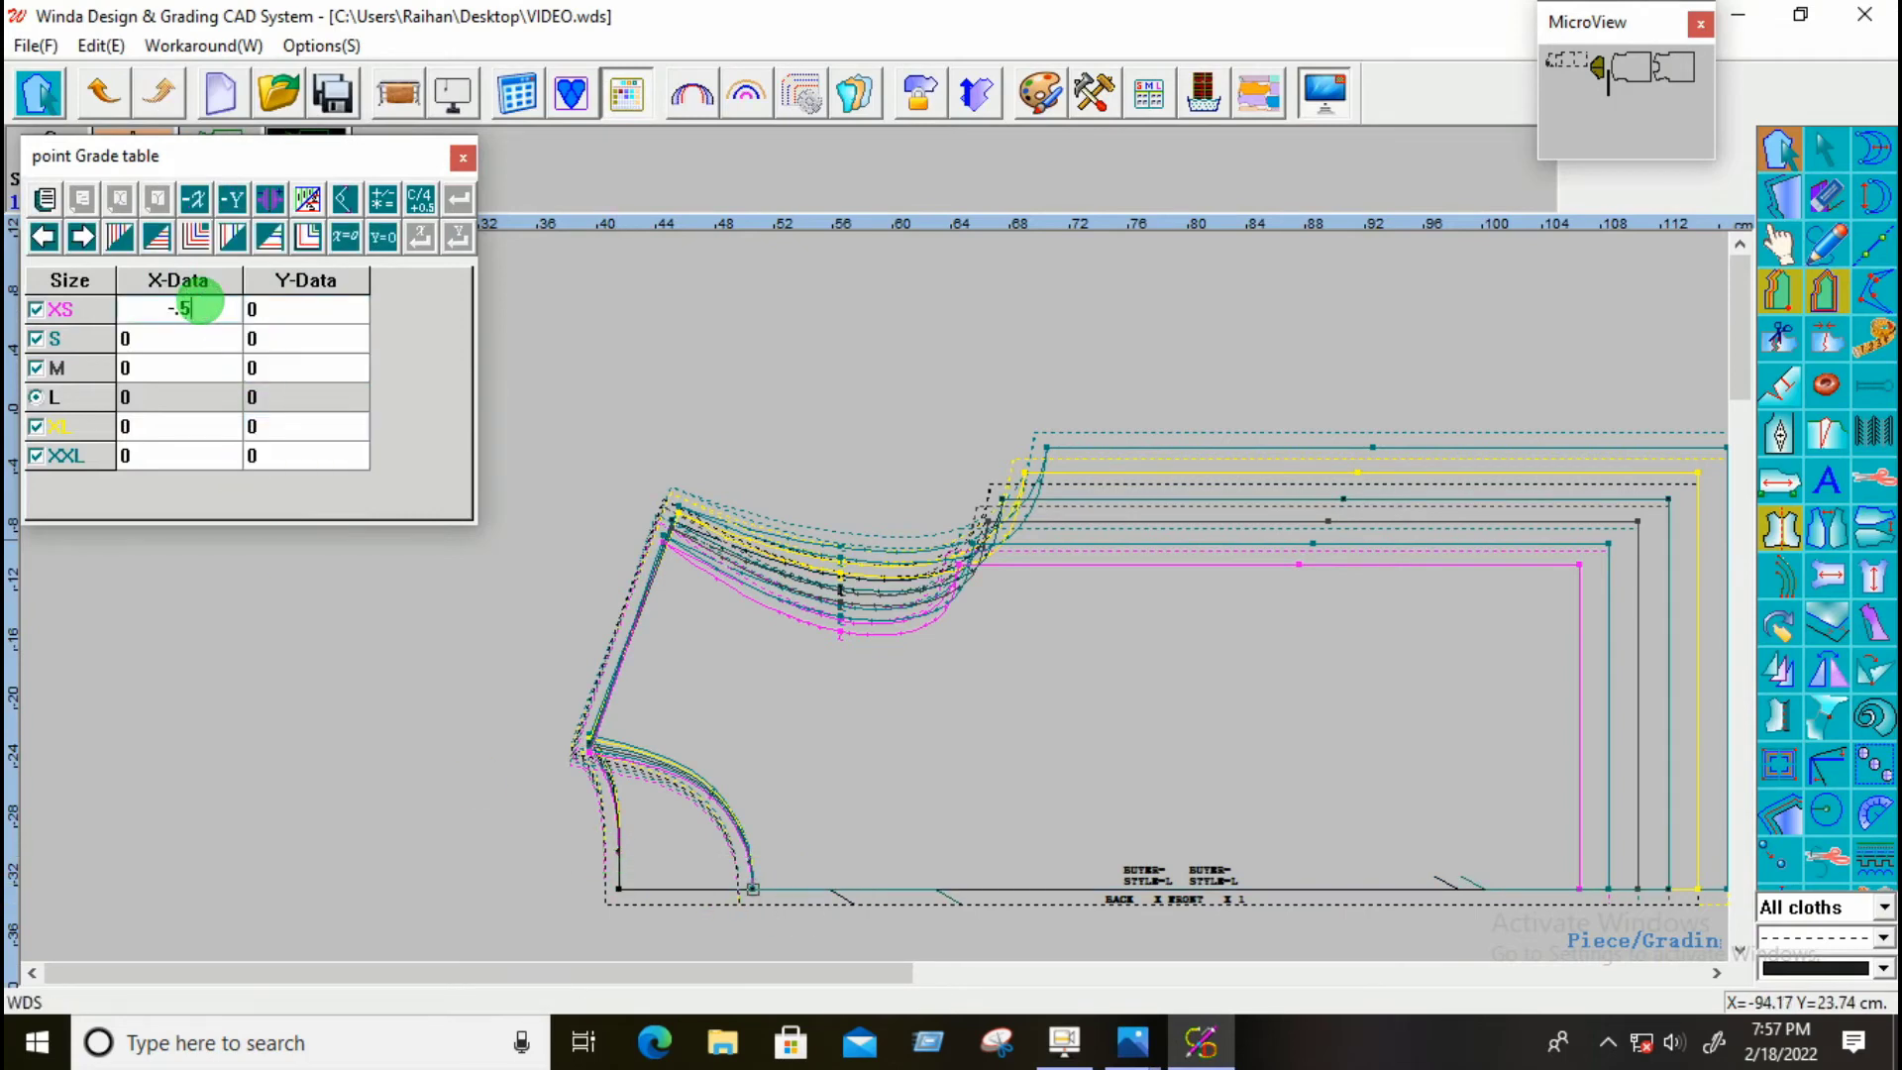
left_click_drag(195, 307, 159, 531)
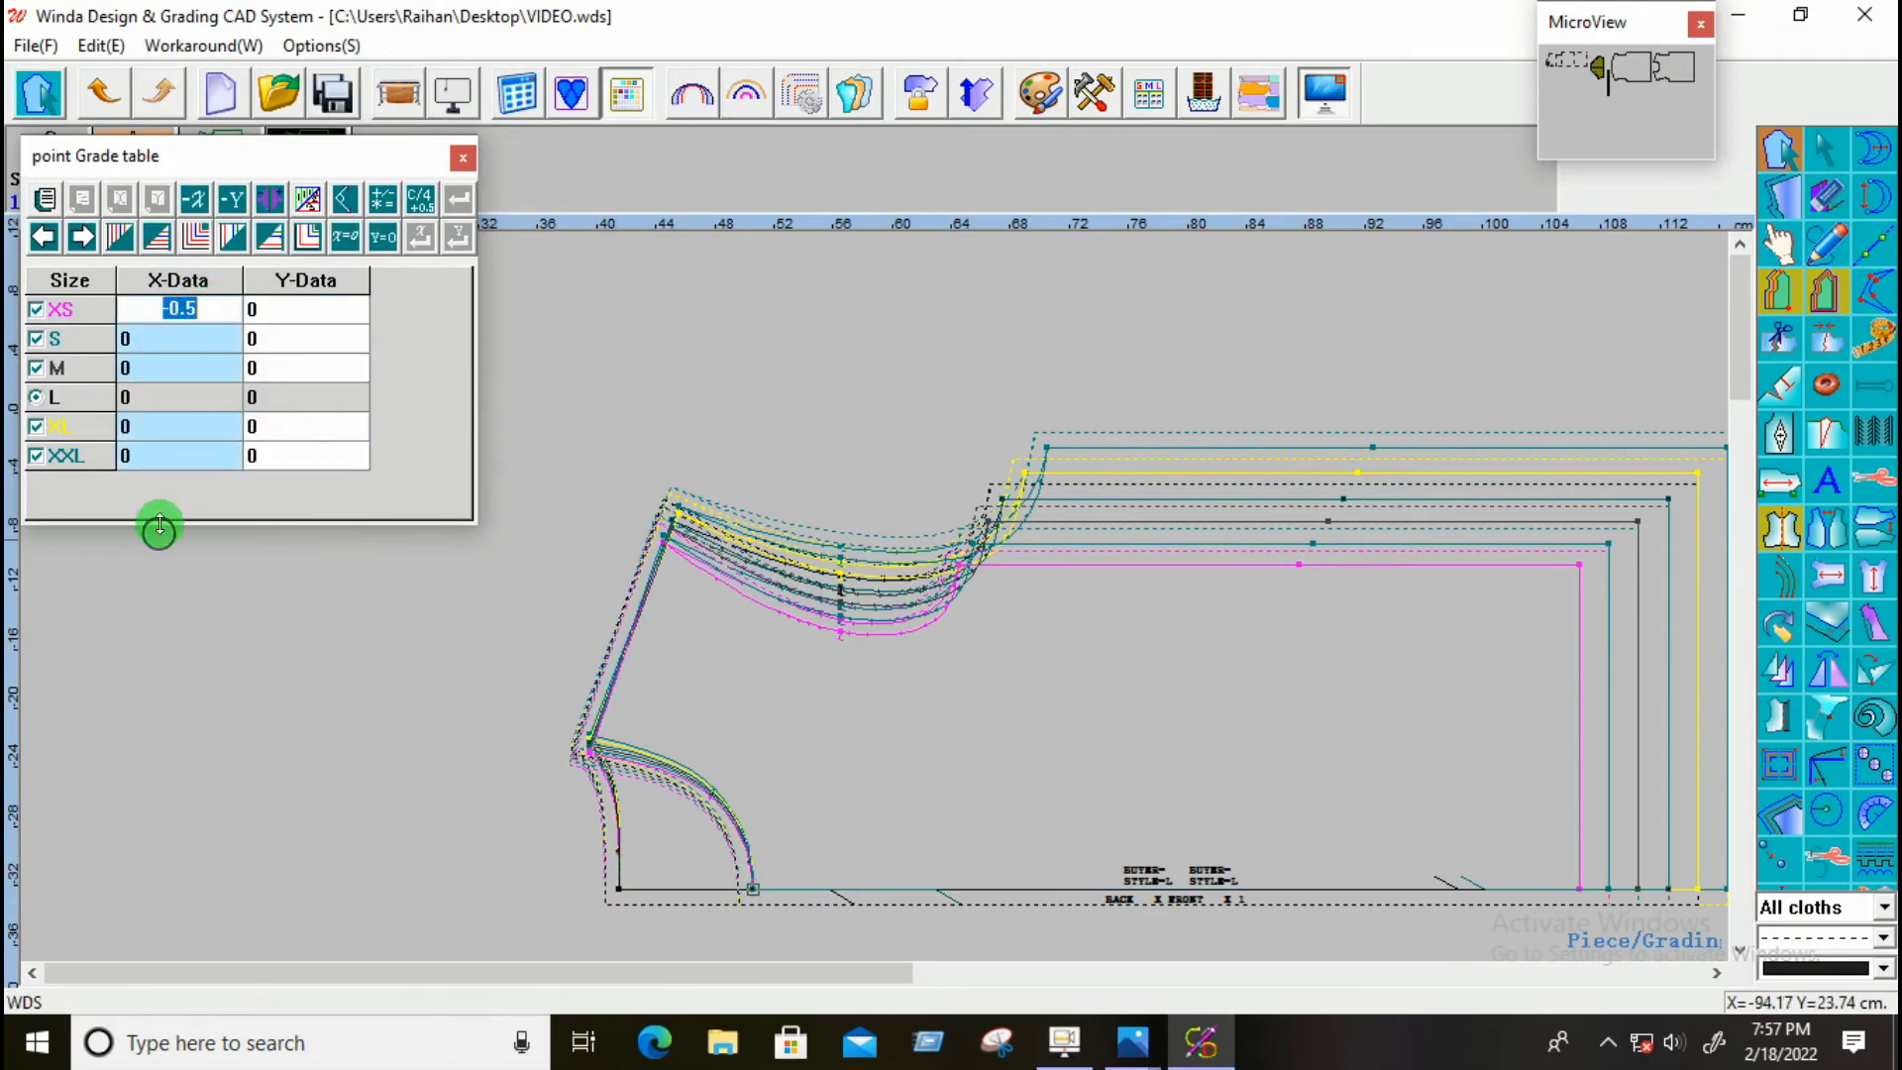
left_click(121, 238)
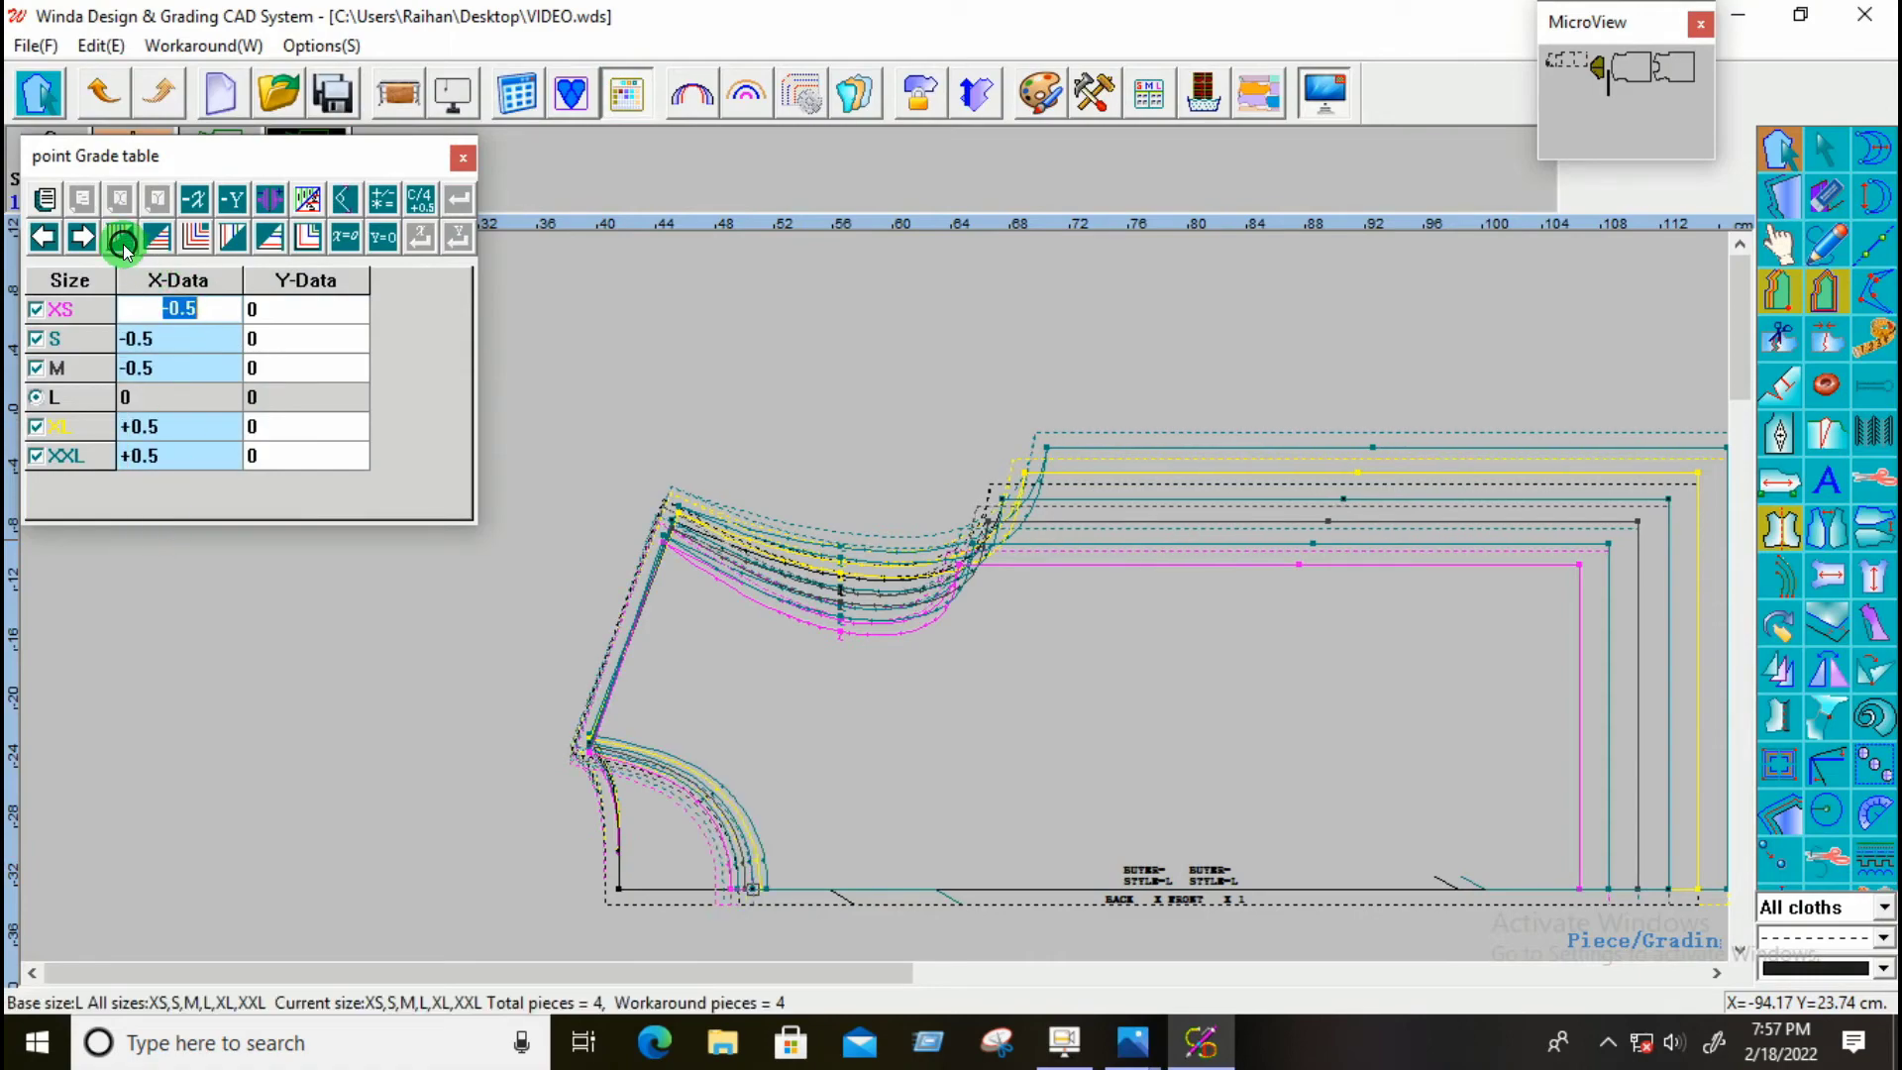
left_click(822, 872)
Step: Examine the nested sizes of the body and sleeve pieces
scroll(715, 843, "up", 3)
scroll(669, 768, "down", 8)
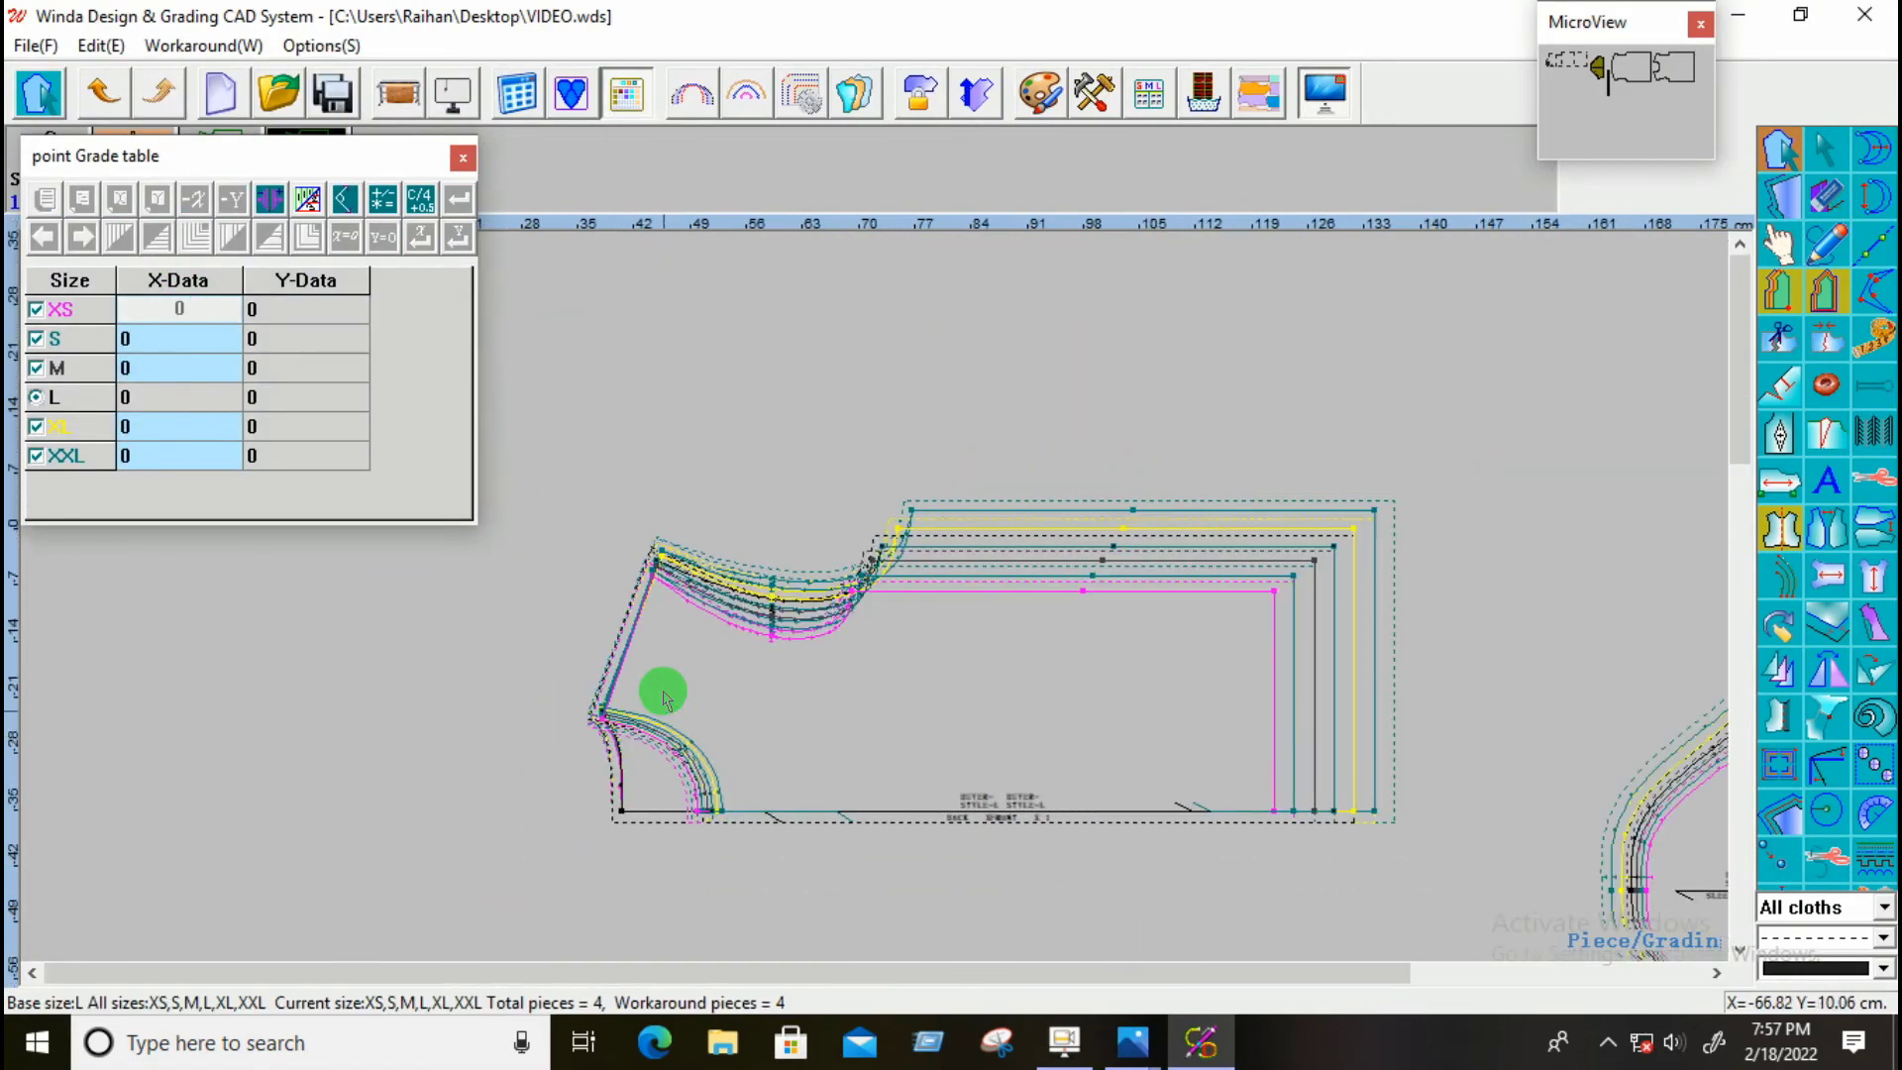
scroll(806, 667, "up", 2)
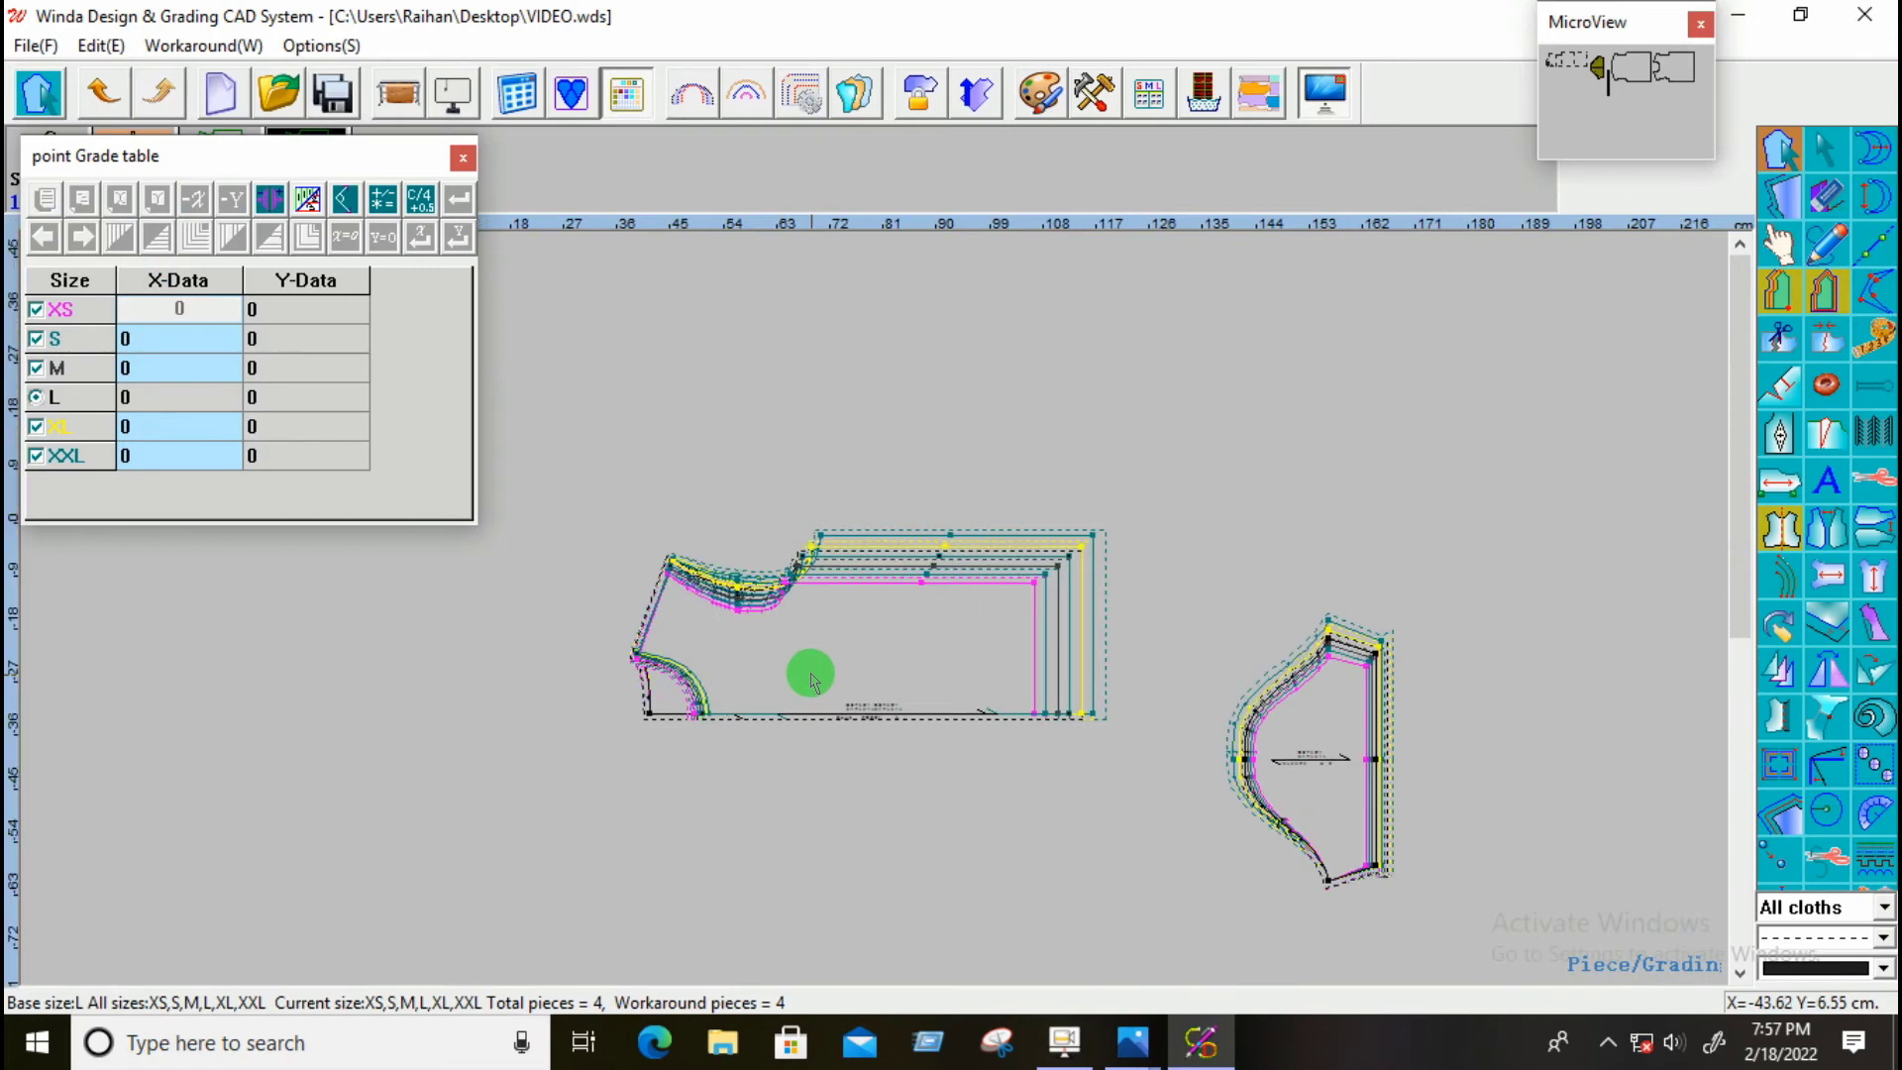
scroll(815, 674, "down", 3)
scroll(1113, 756, "up", 5)
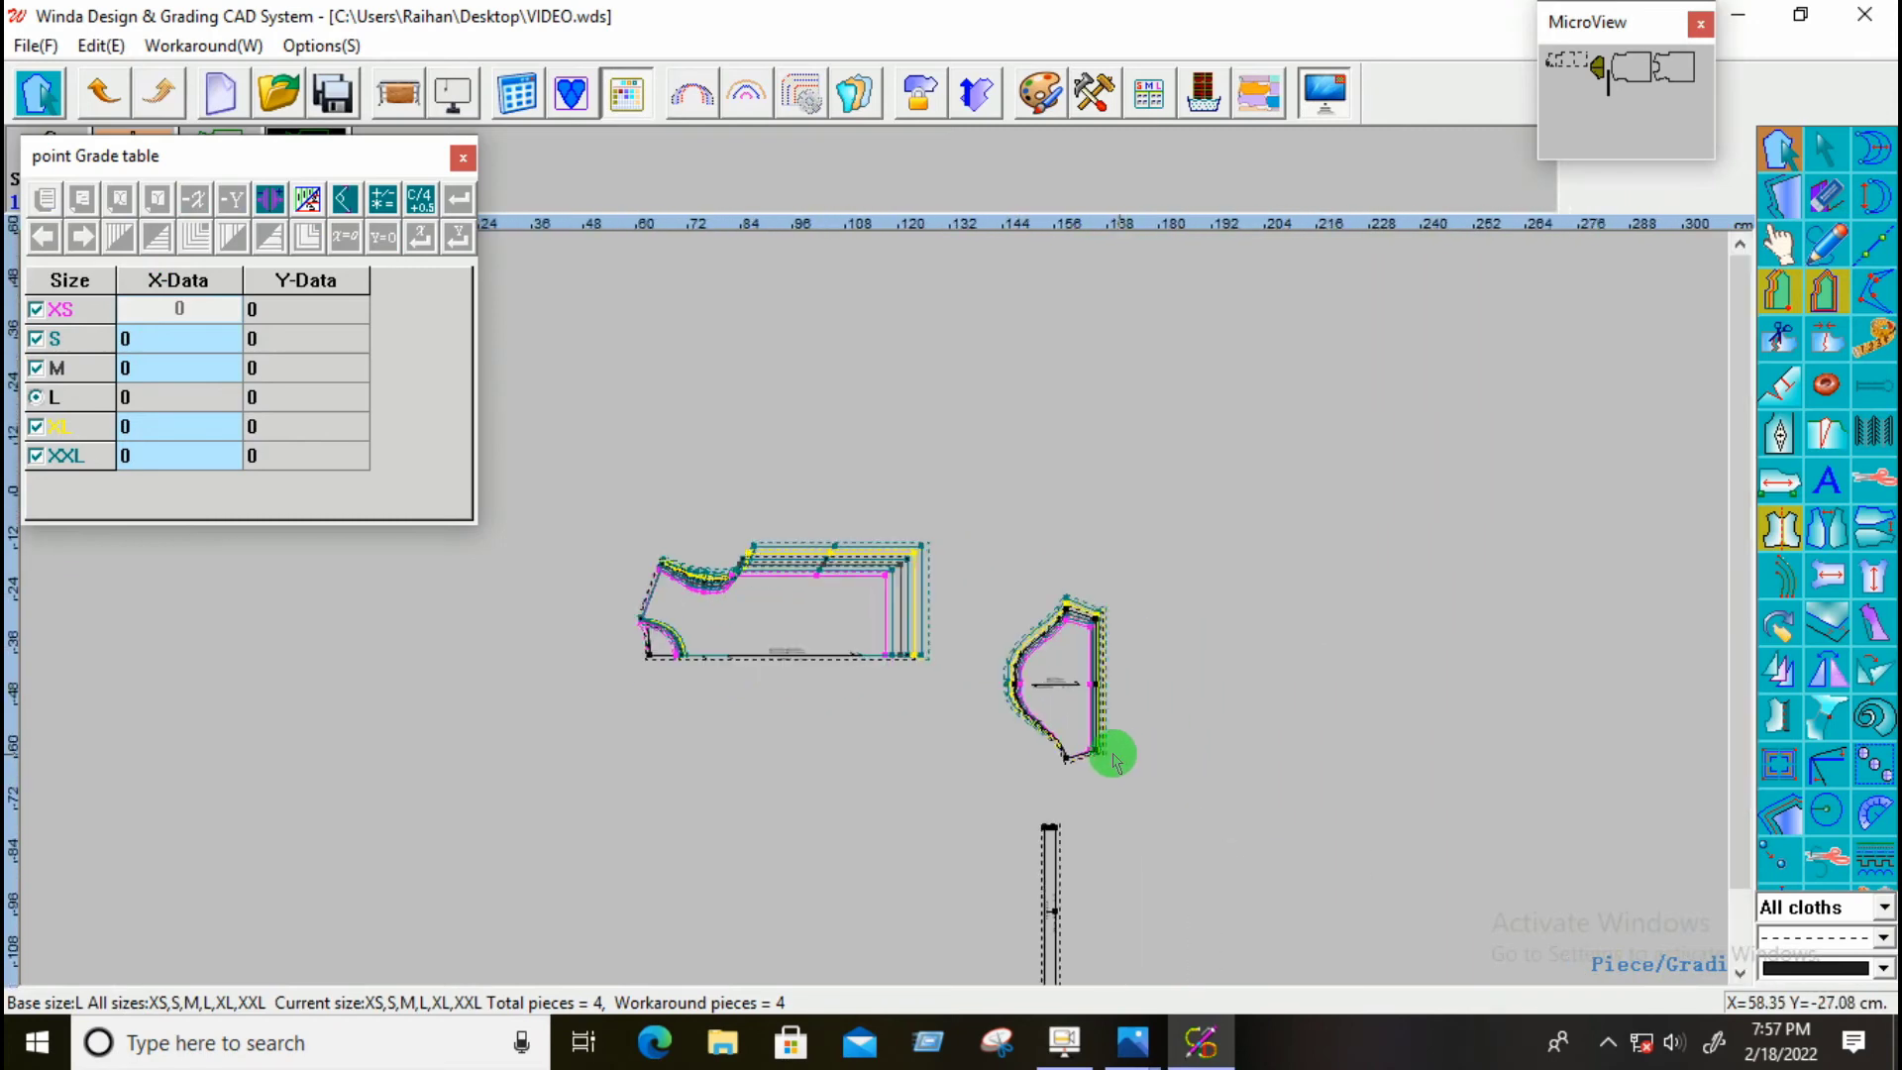
scroll(1055, 743, "up", 1)
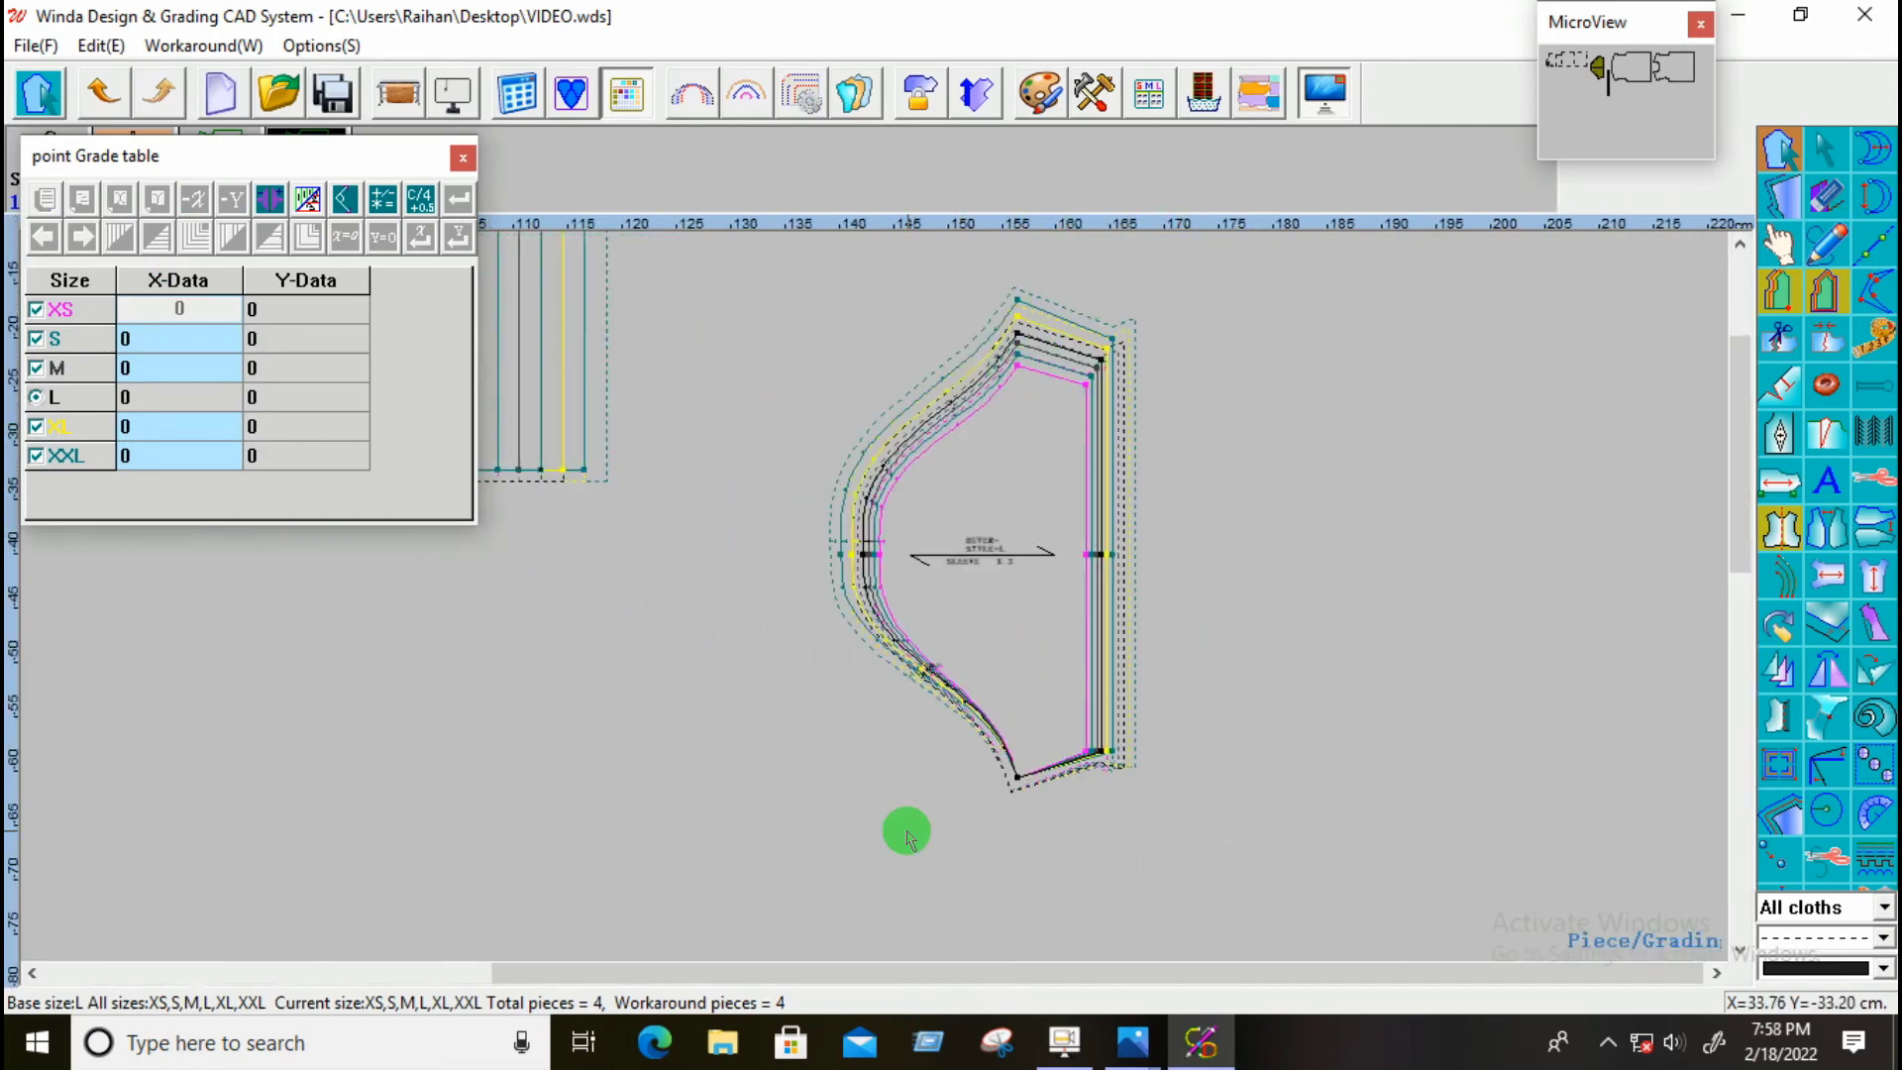
scroll(1070, 852, "down", 3)
scroll(883, 704, "up", 3)
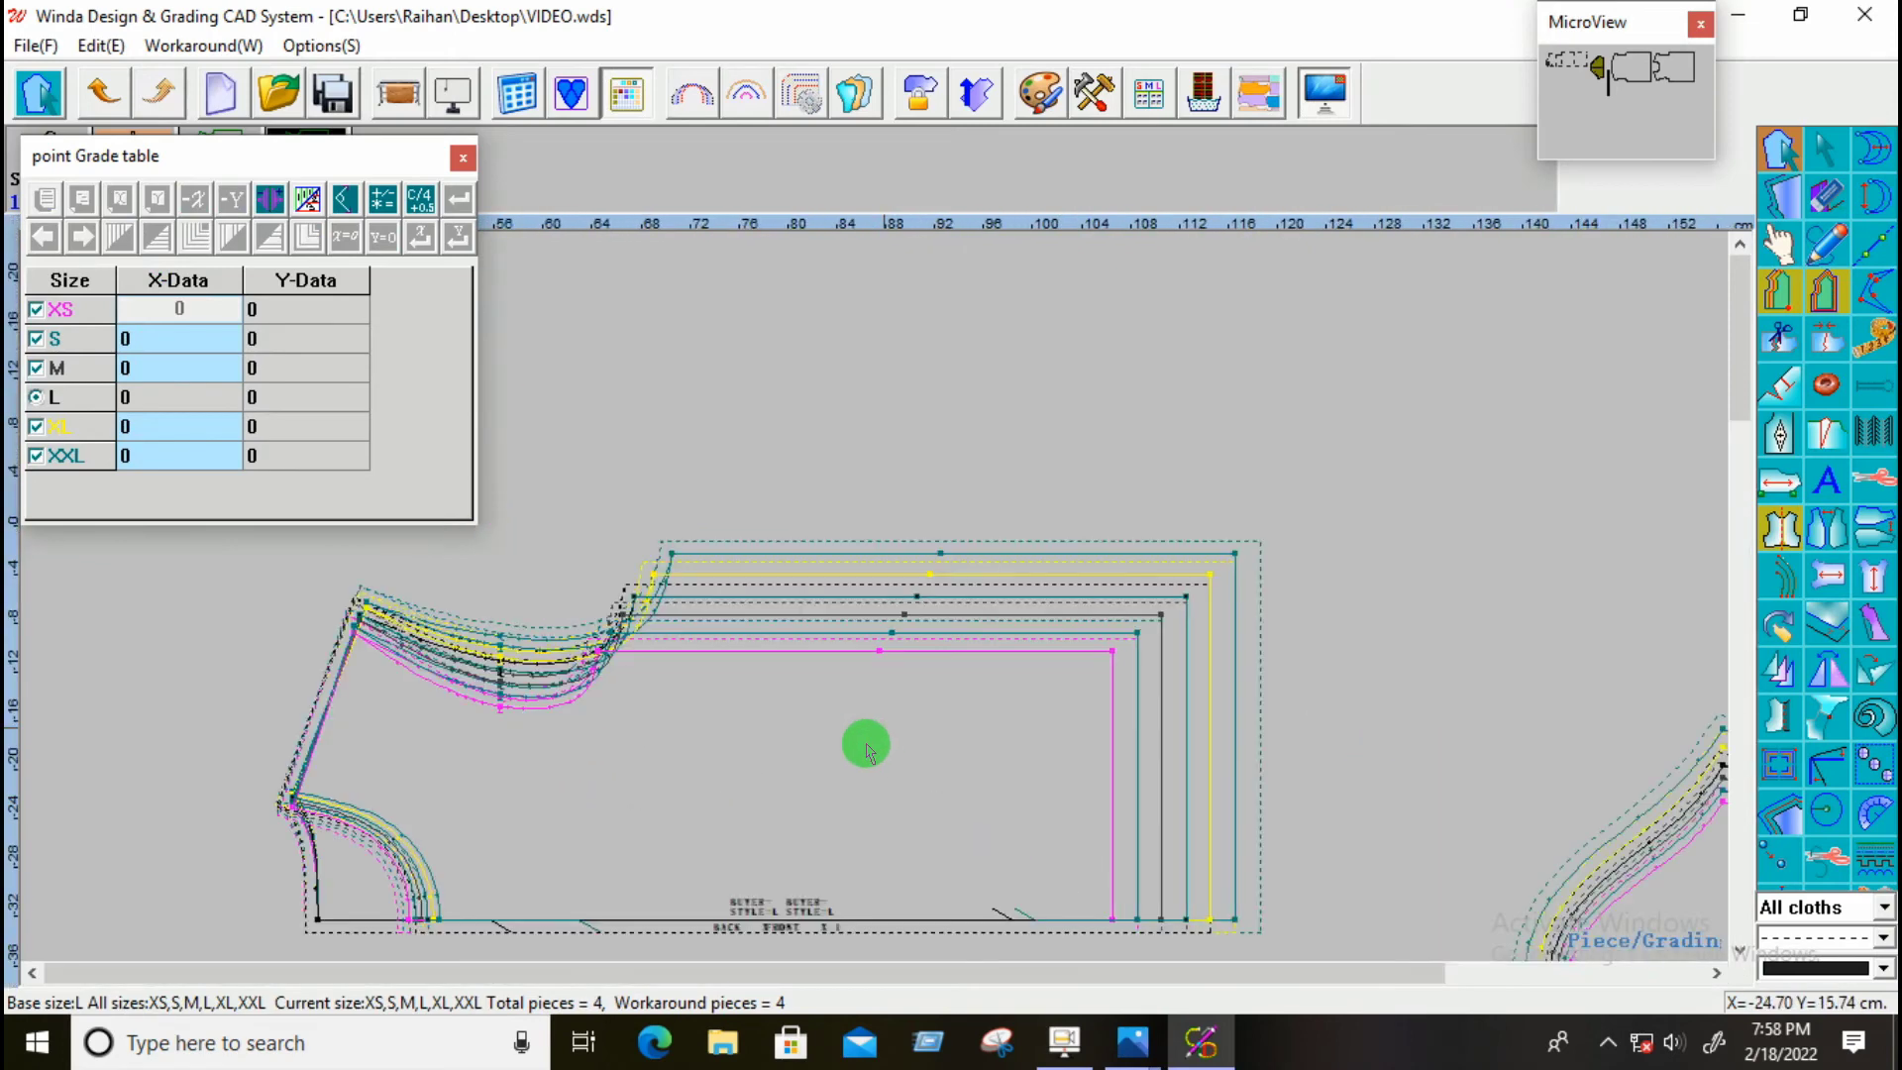
scroll(667, 752, "up", 3)
scroll(805, 750, "down", 1)
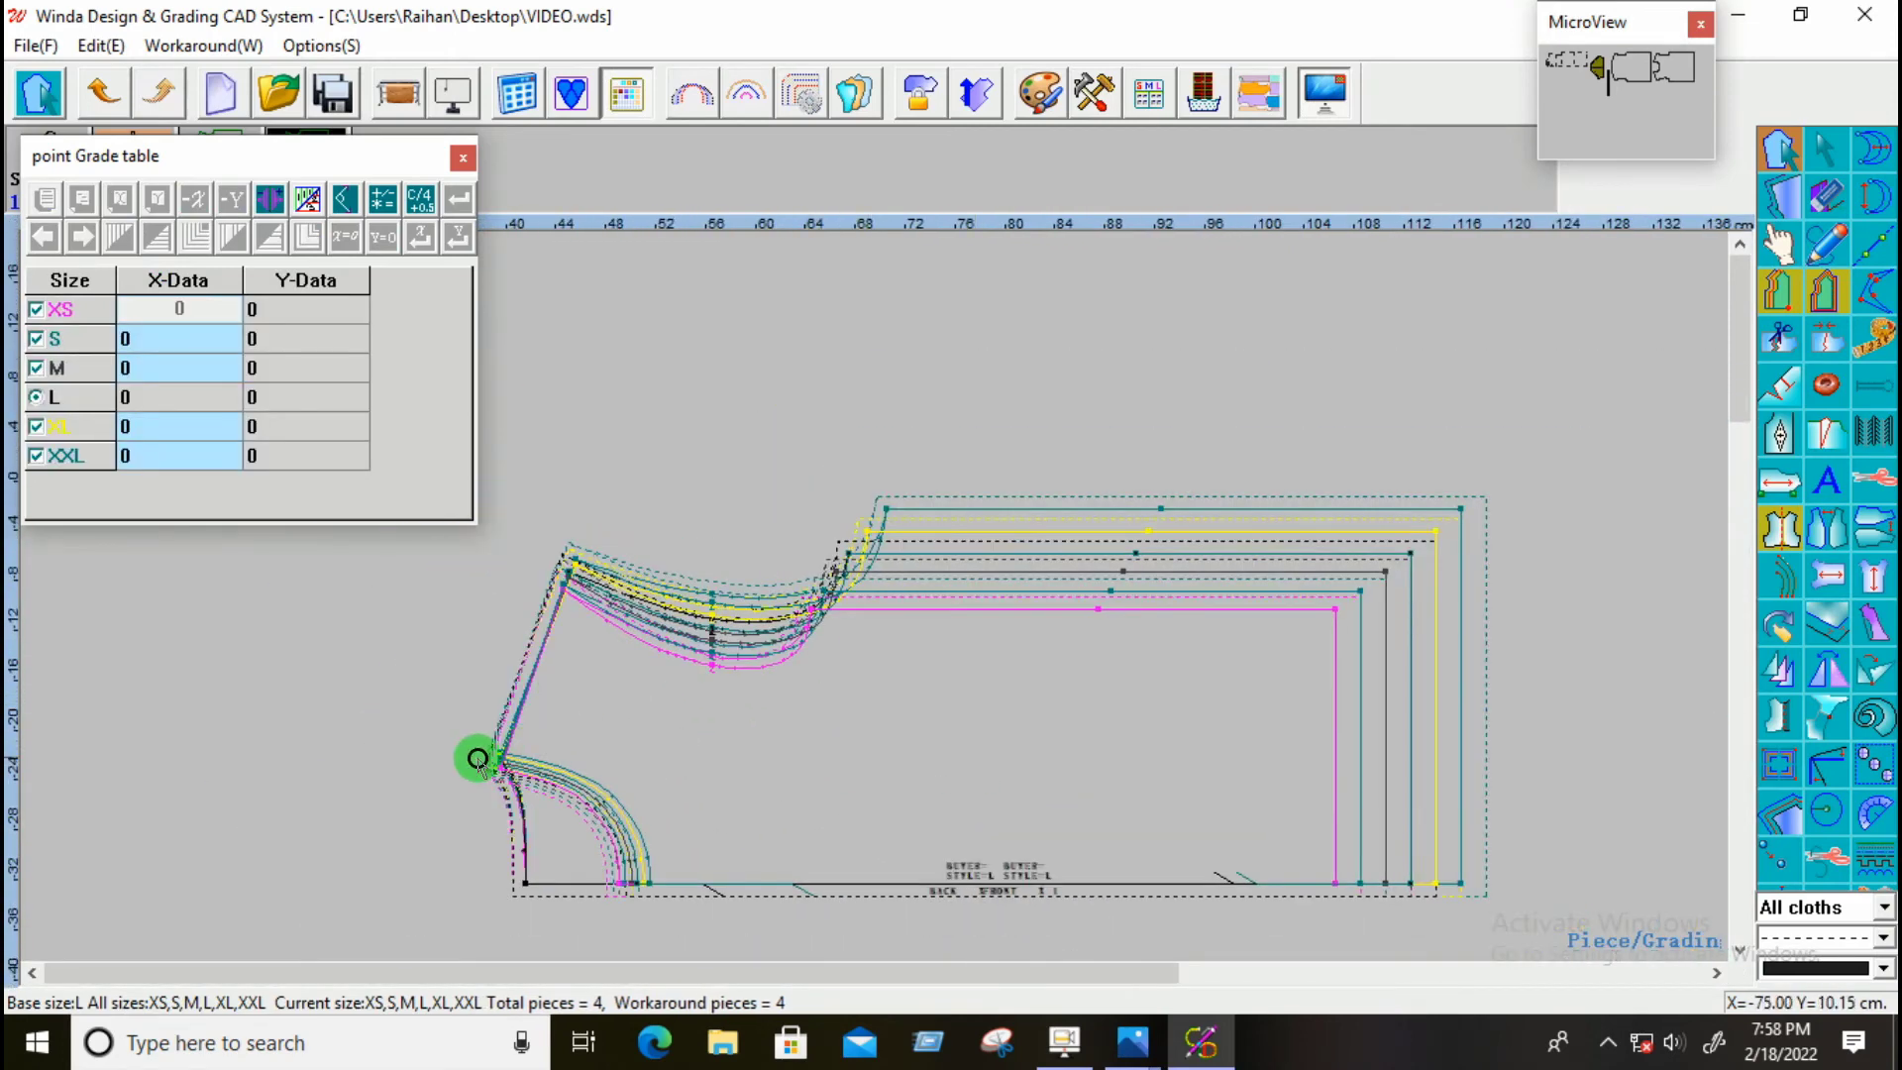
Step: Check the existing grade values of the body's neck-side shoulder point and shoulder tip
left_click(533, 799)
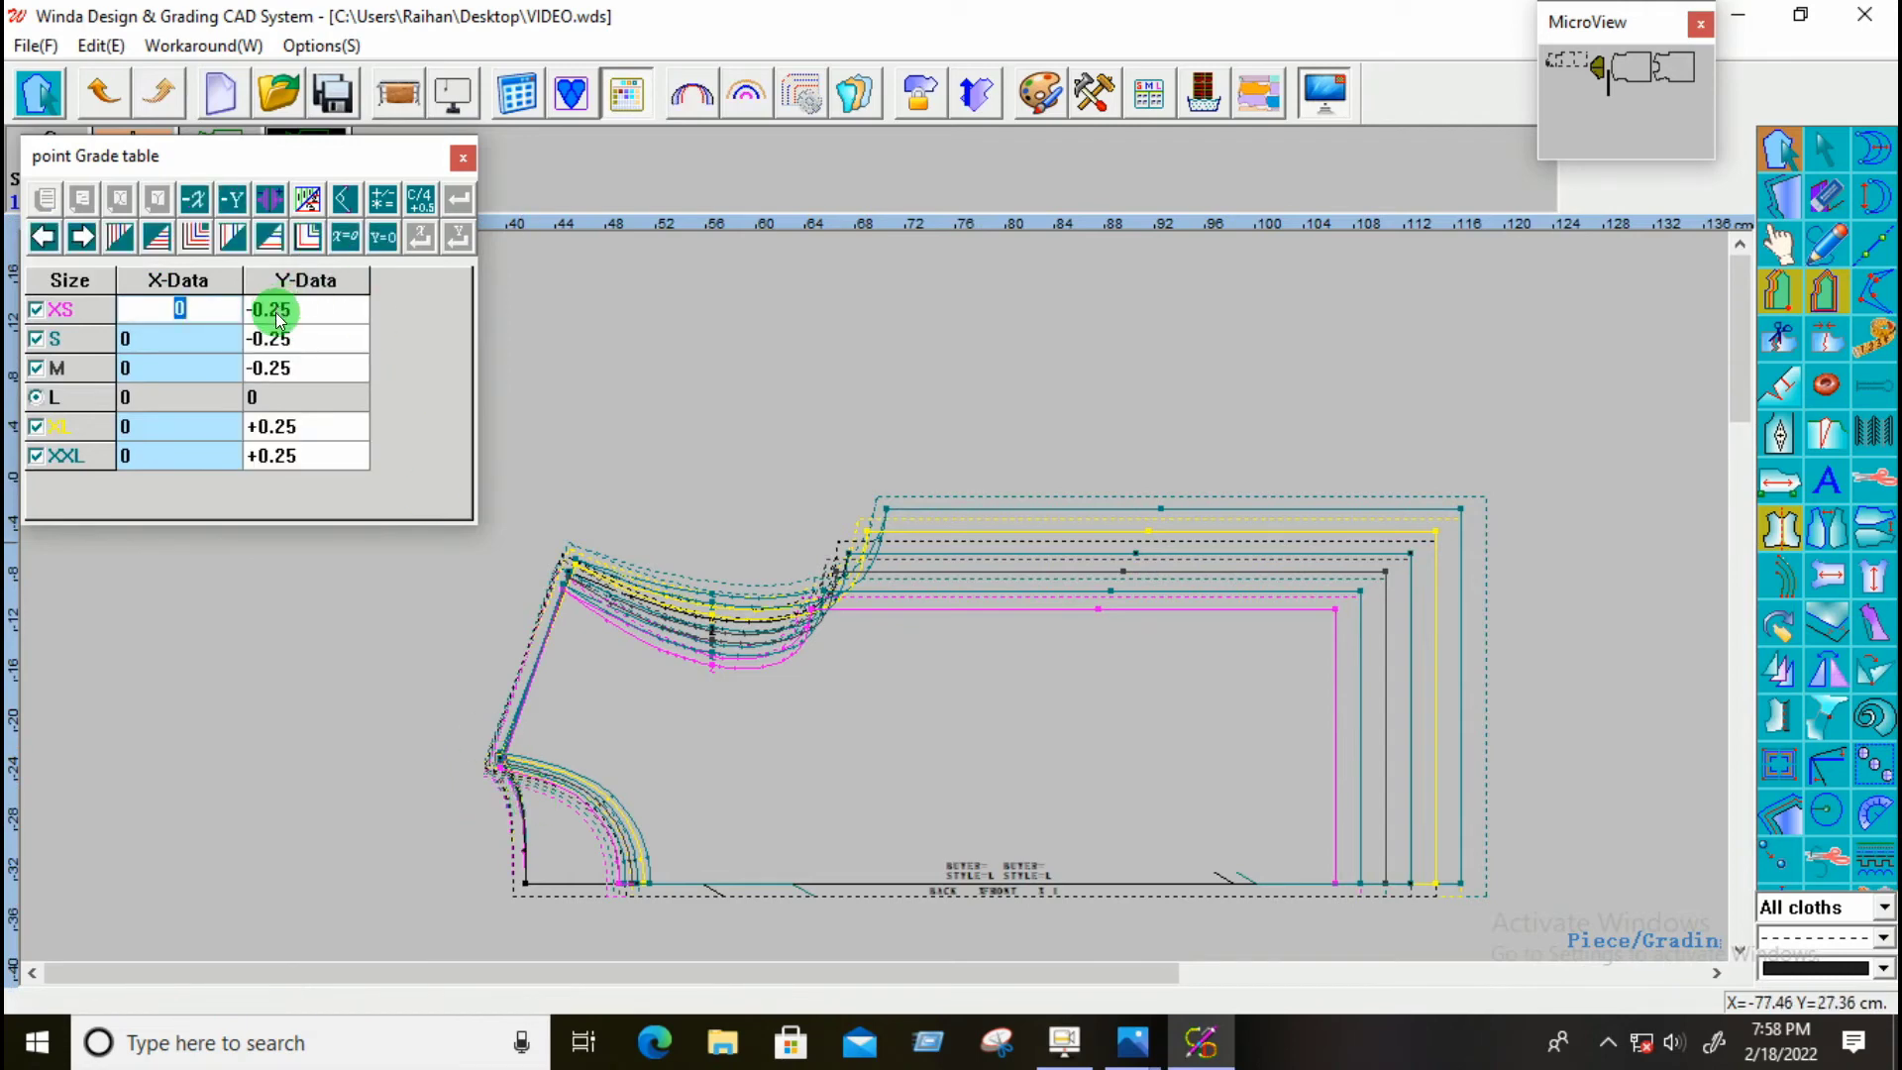
left_click(603, 630)
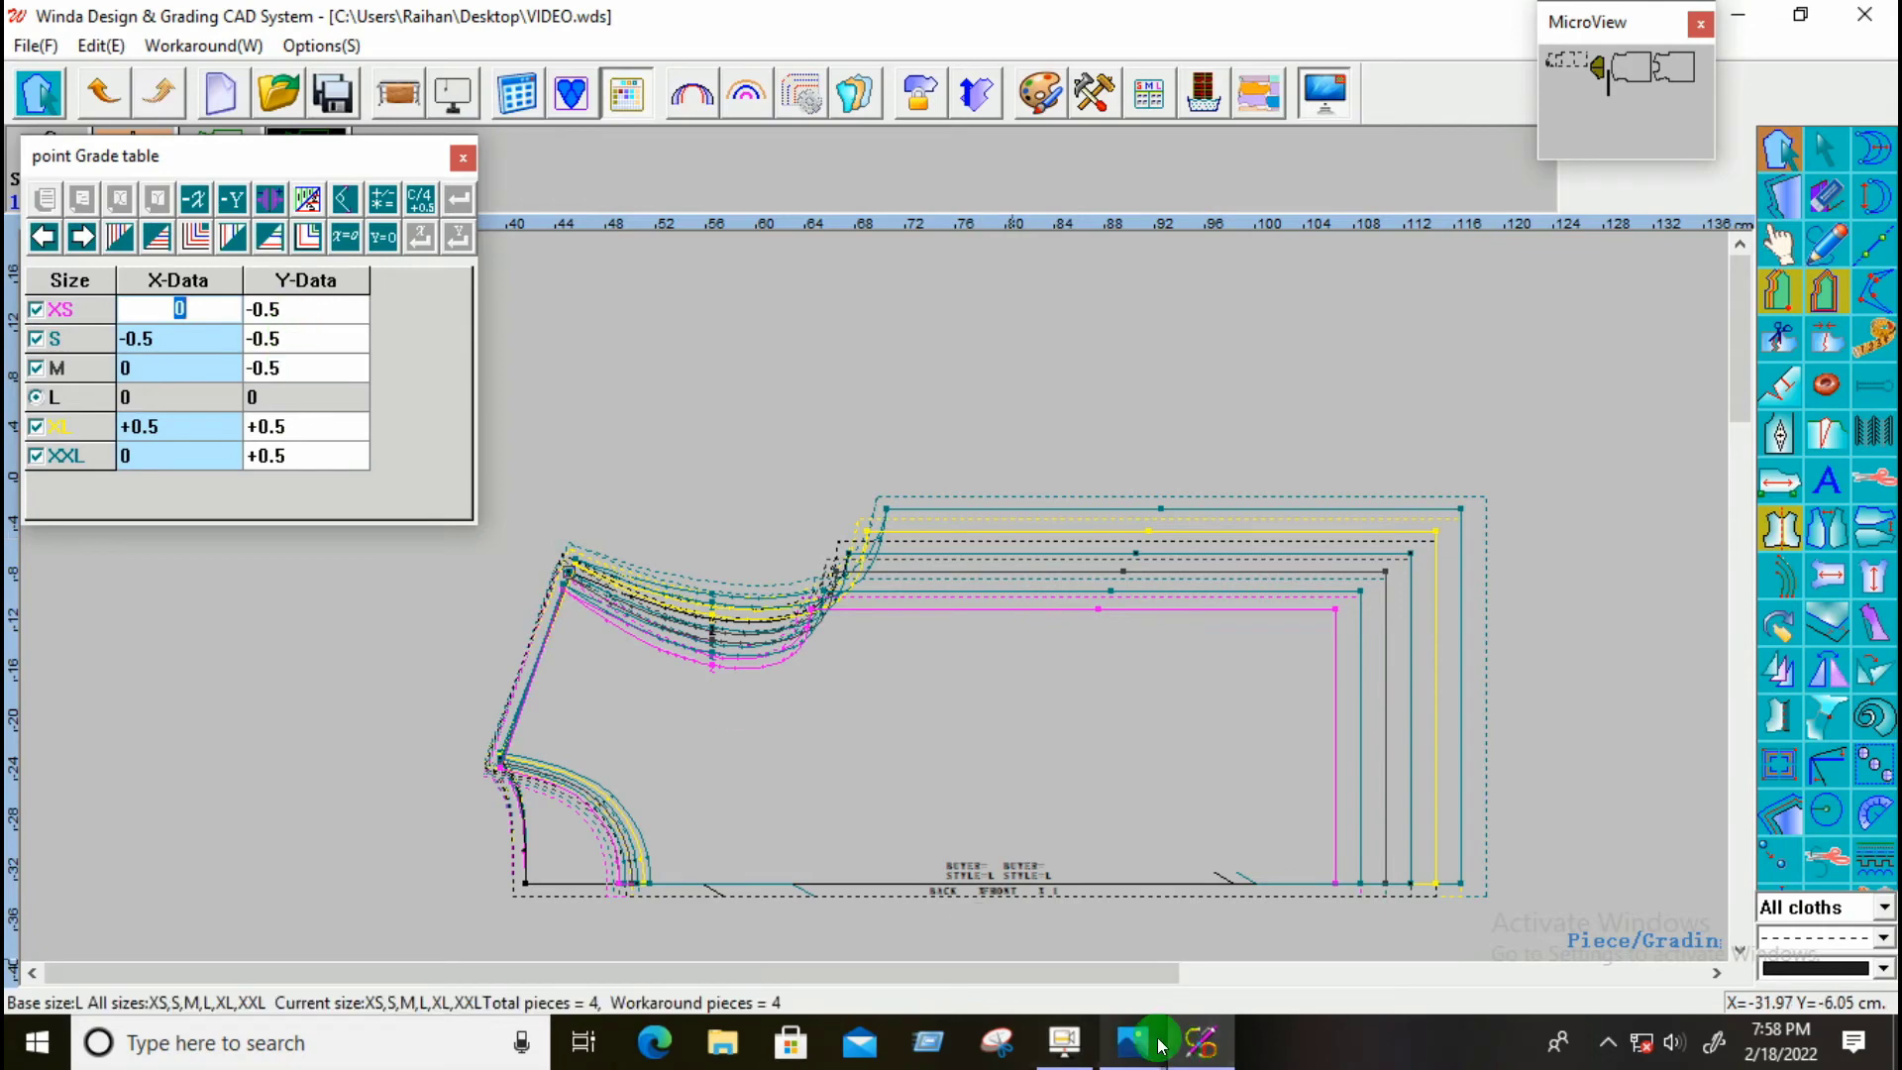
left_click(596, 700)
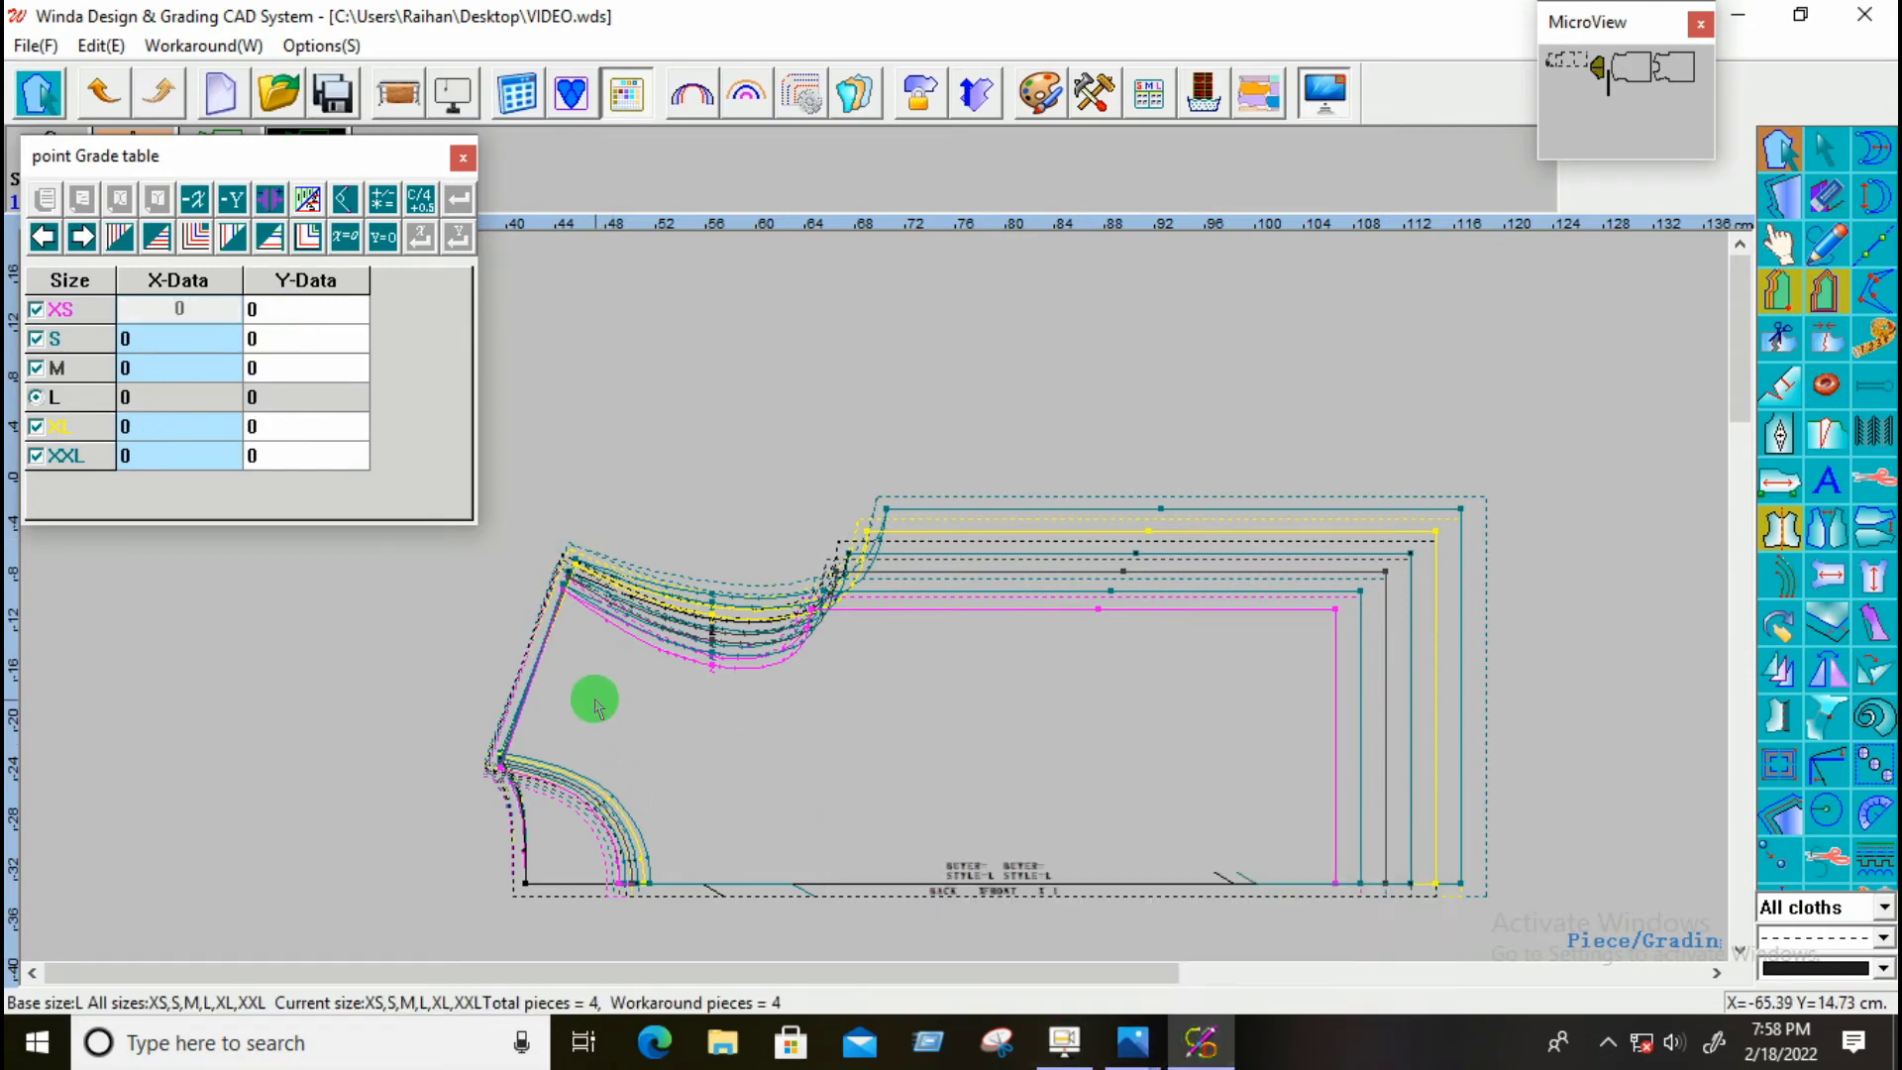
Step: Measure the distance between the neck-side shoulder point and the shoulder tip in every size
left_click(1874, 206)
scroll(457, 783, "up", 2)
left_click(523, 745)
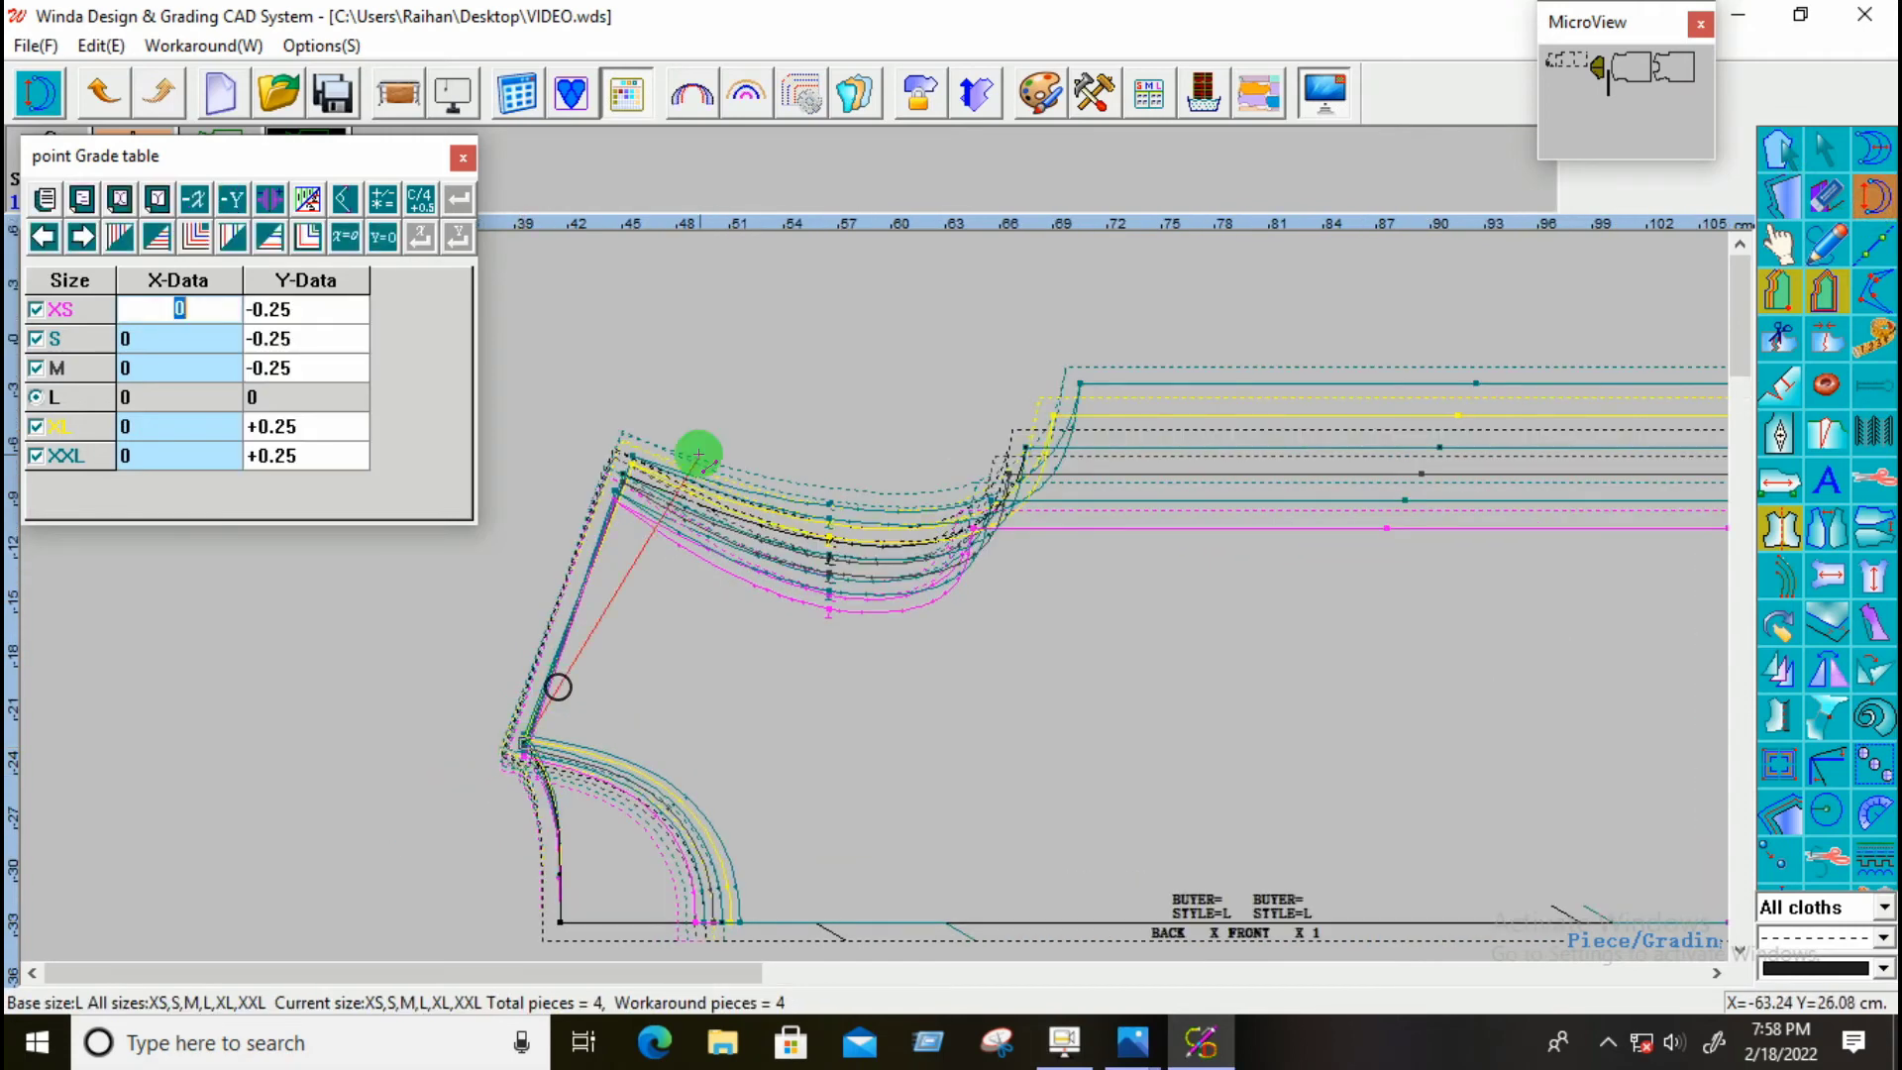
left_click(621, 467)
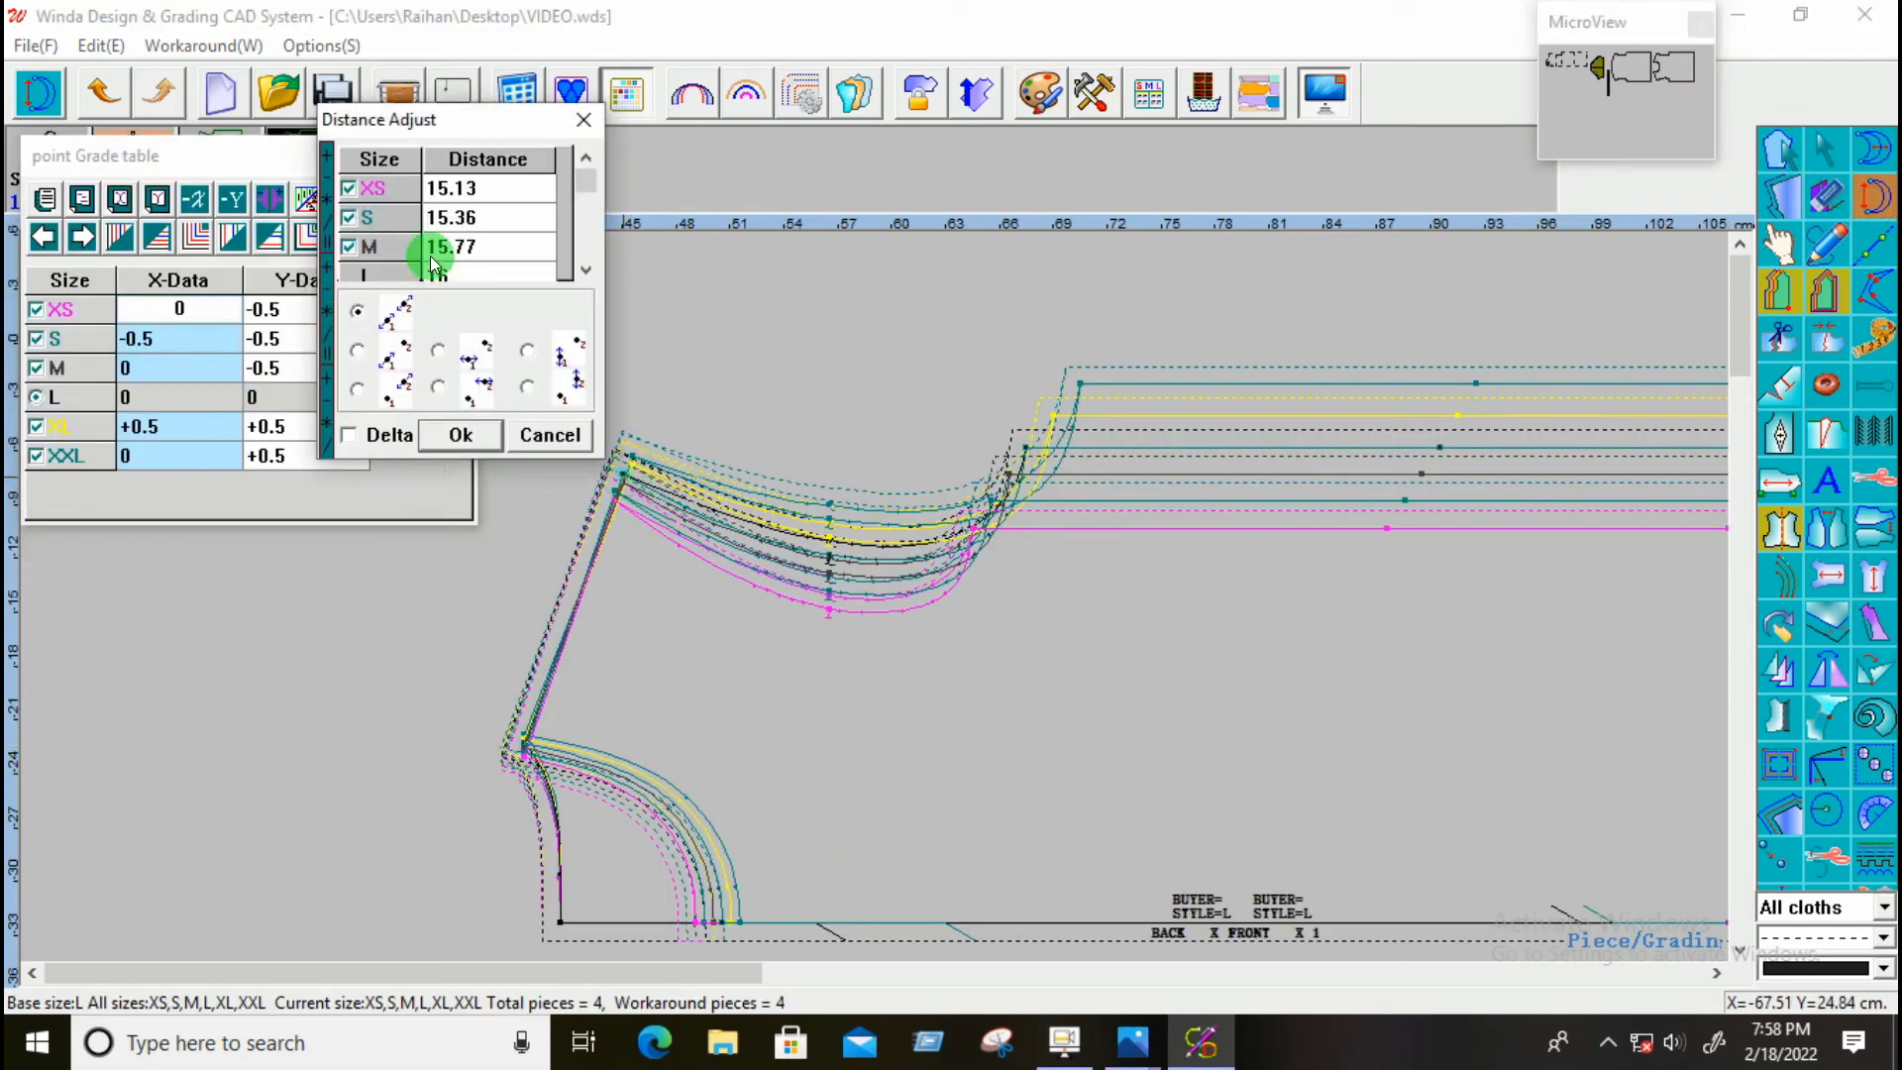
scroll(571, 264, "down", 2)
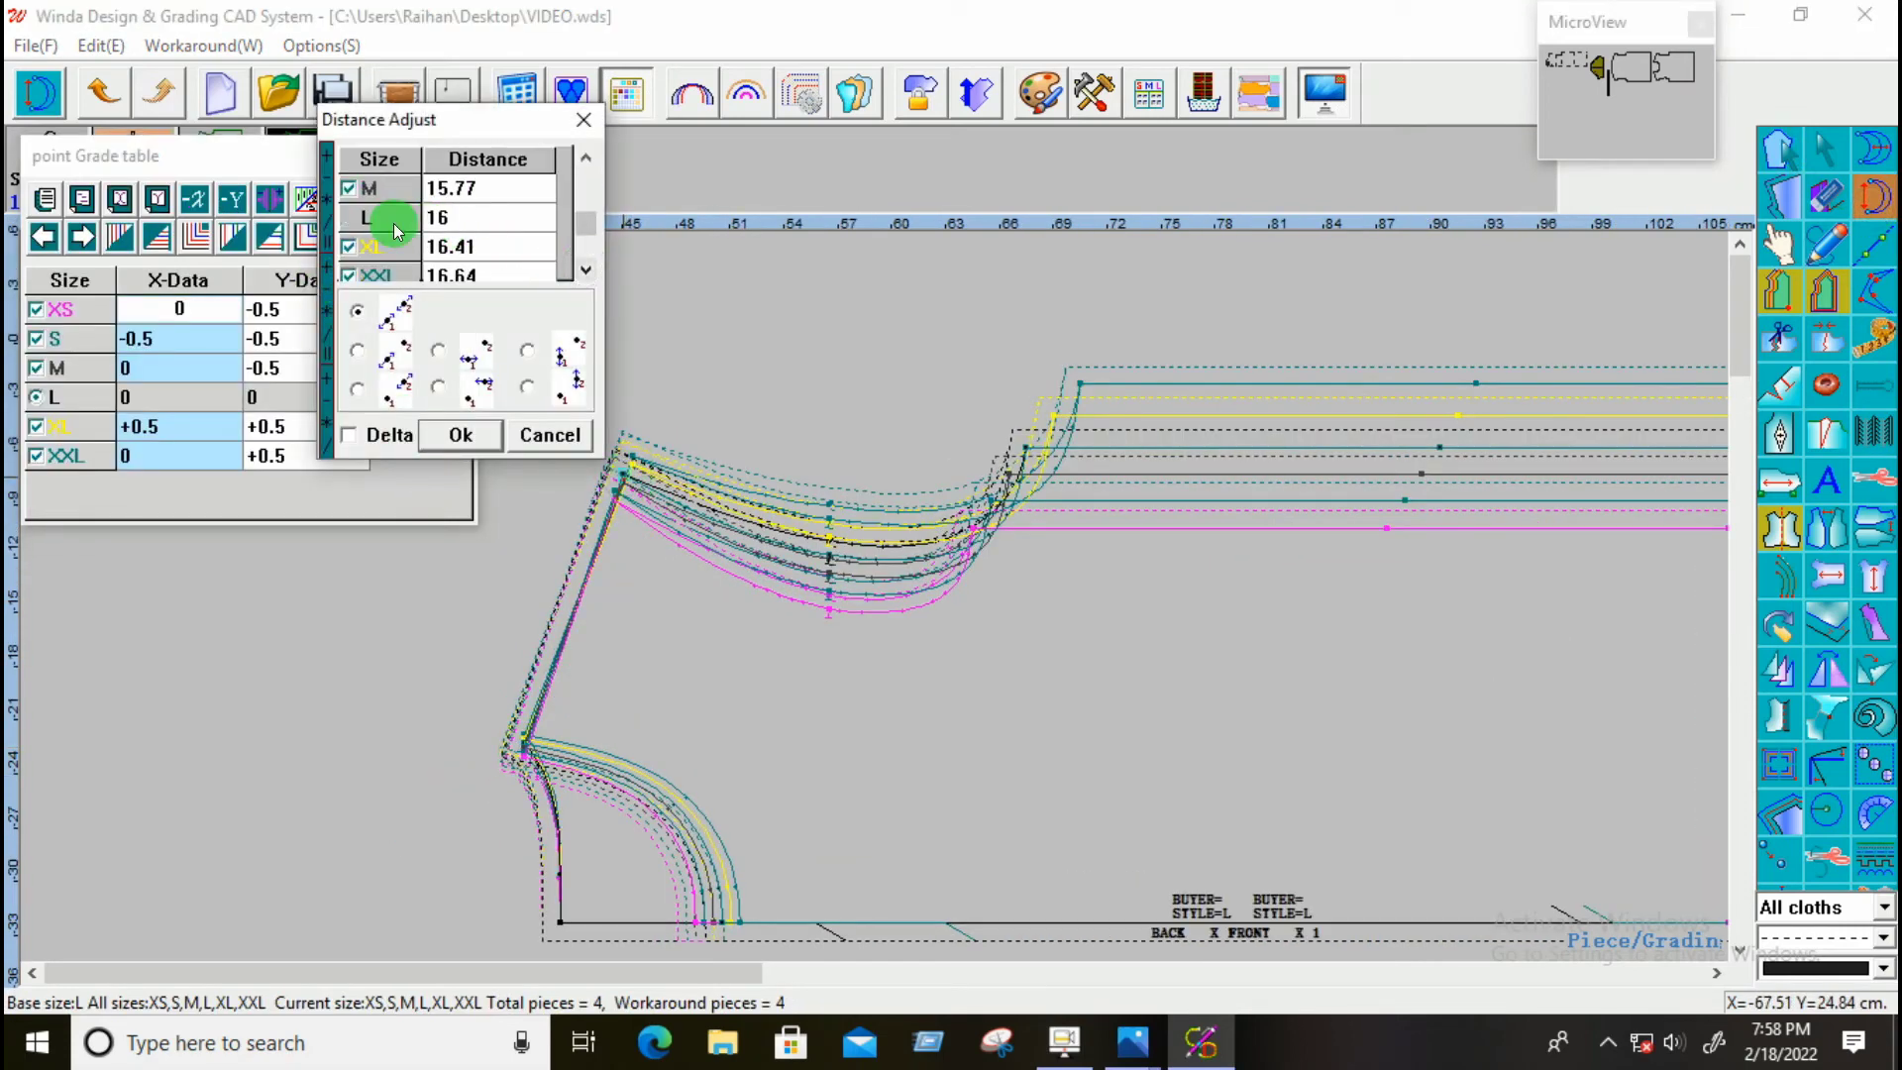
left_click(456, 231)
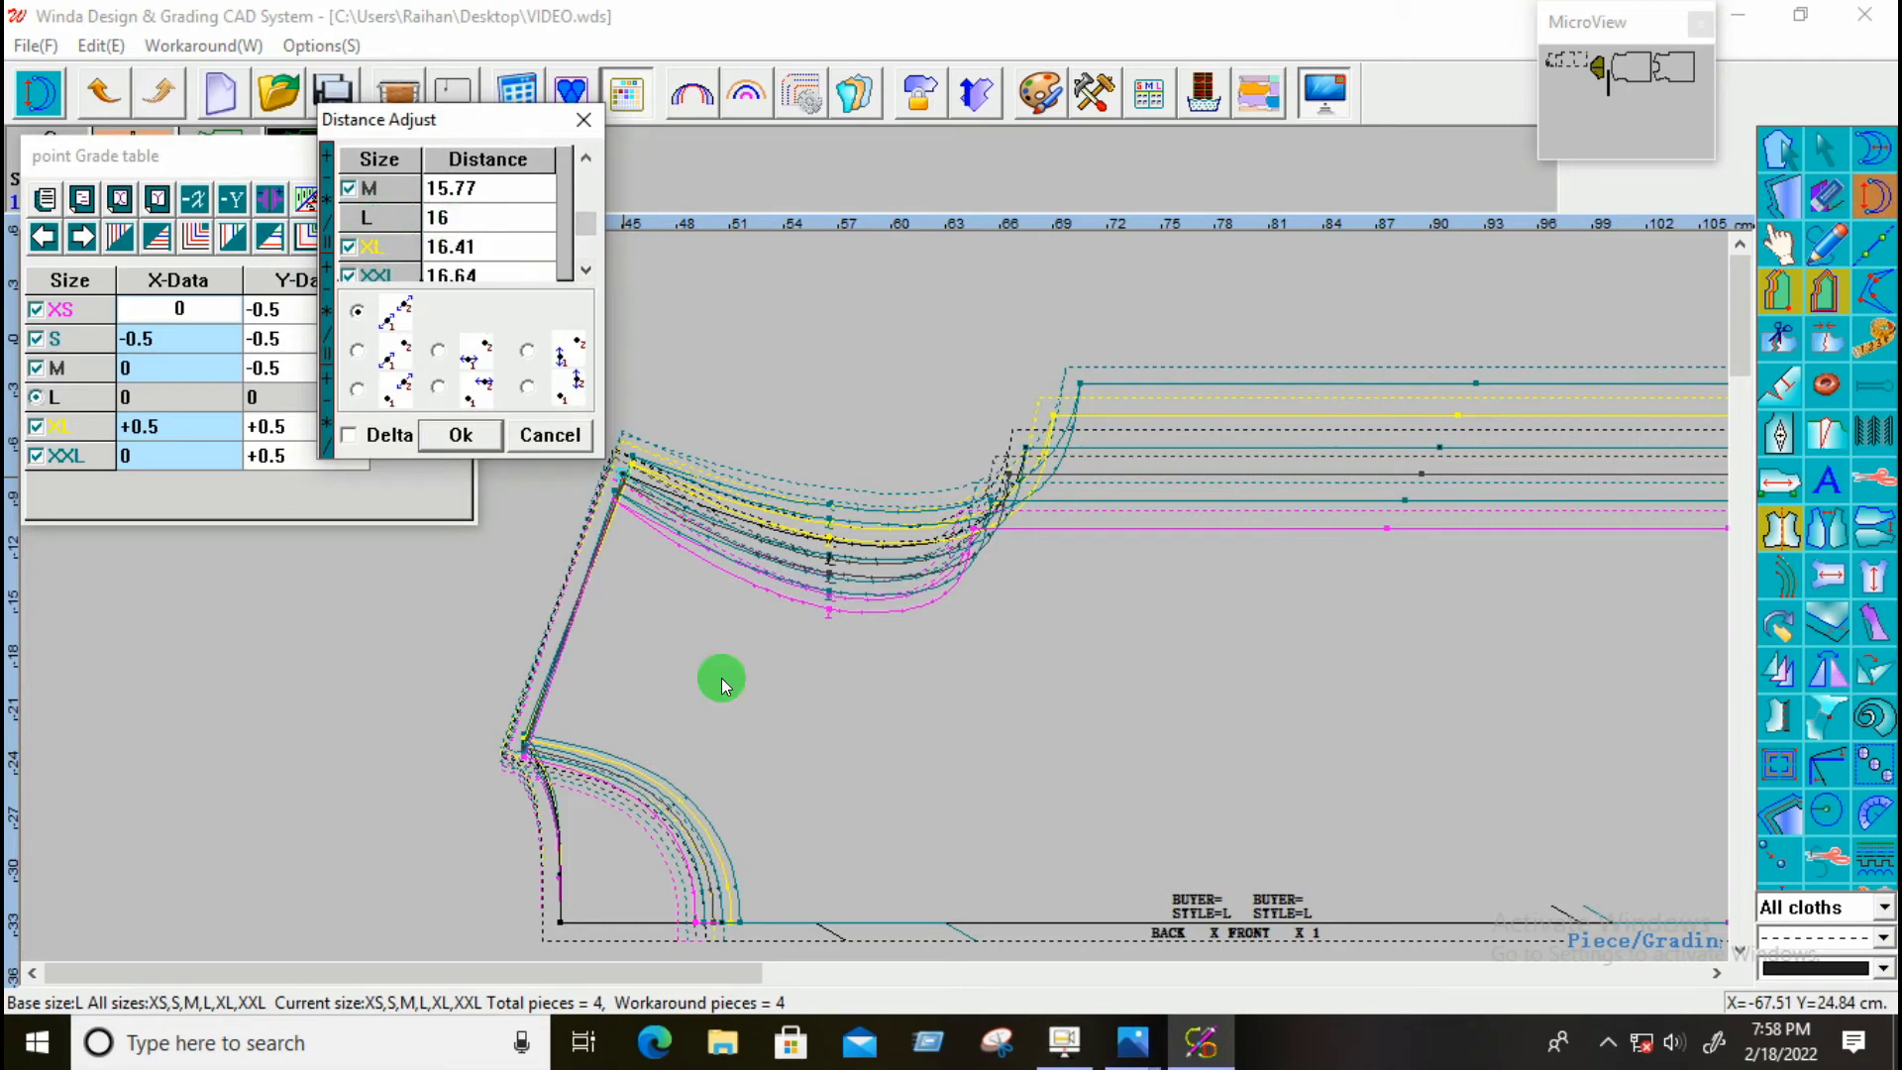
Step: Compare the measured shoulder distances with the chart's shoulder length row and close the distance adjustment without changes
mouse_move(1136, 1061)
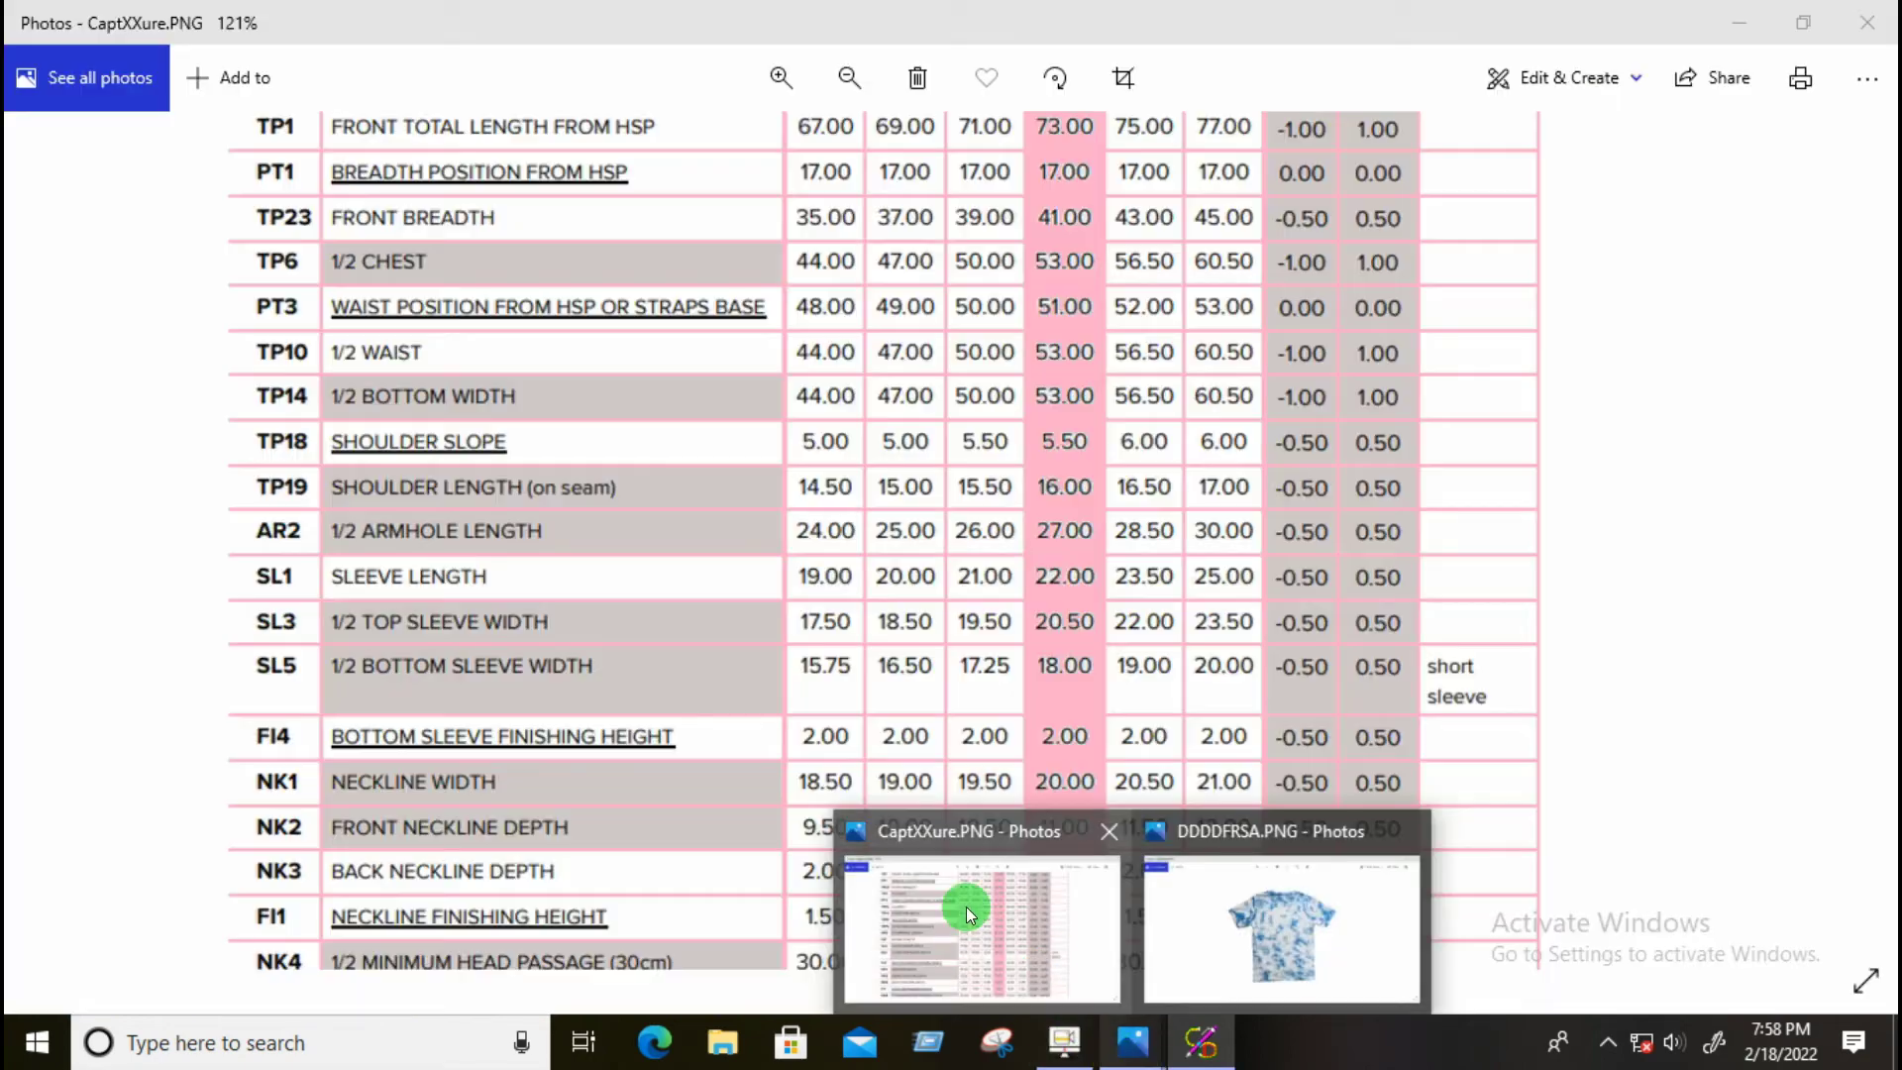
left_click(968, 907)
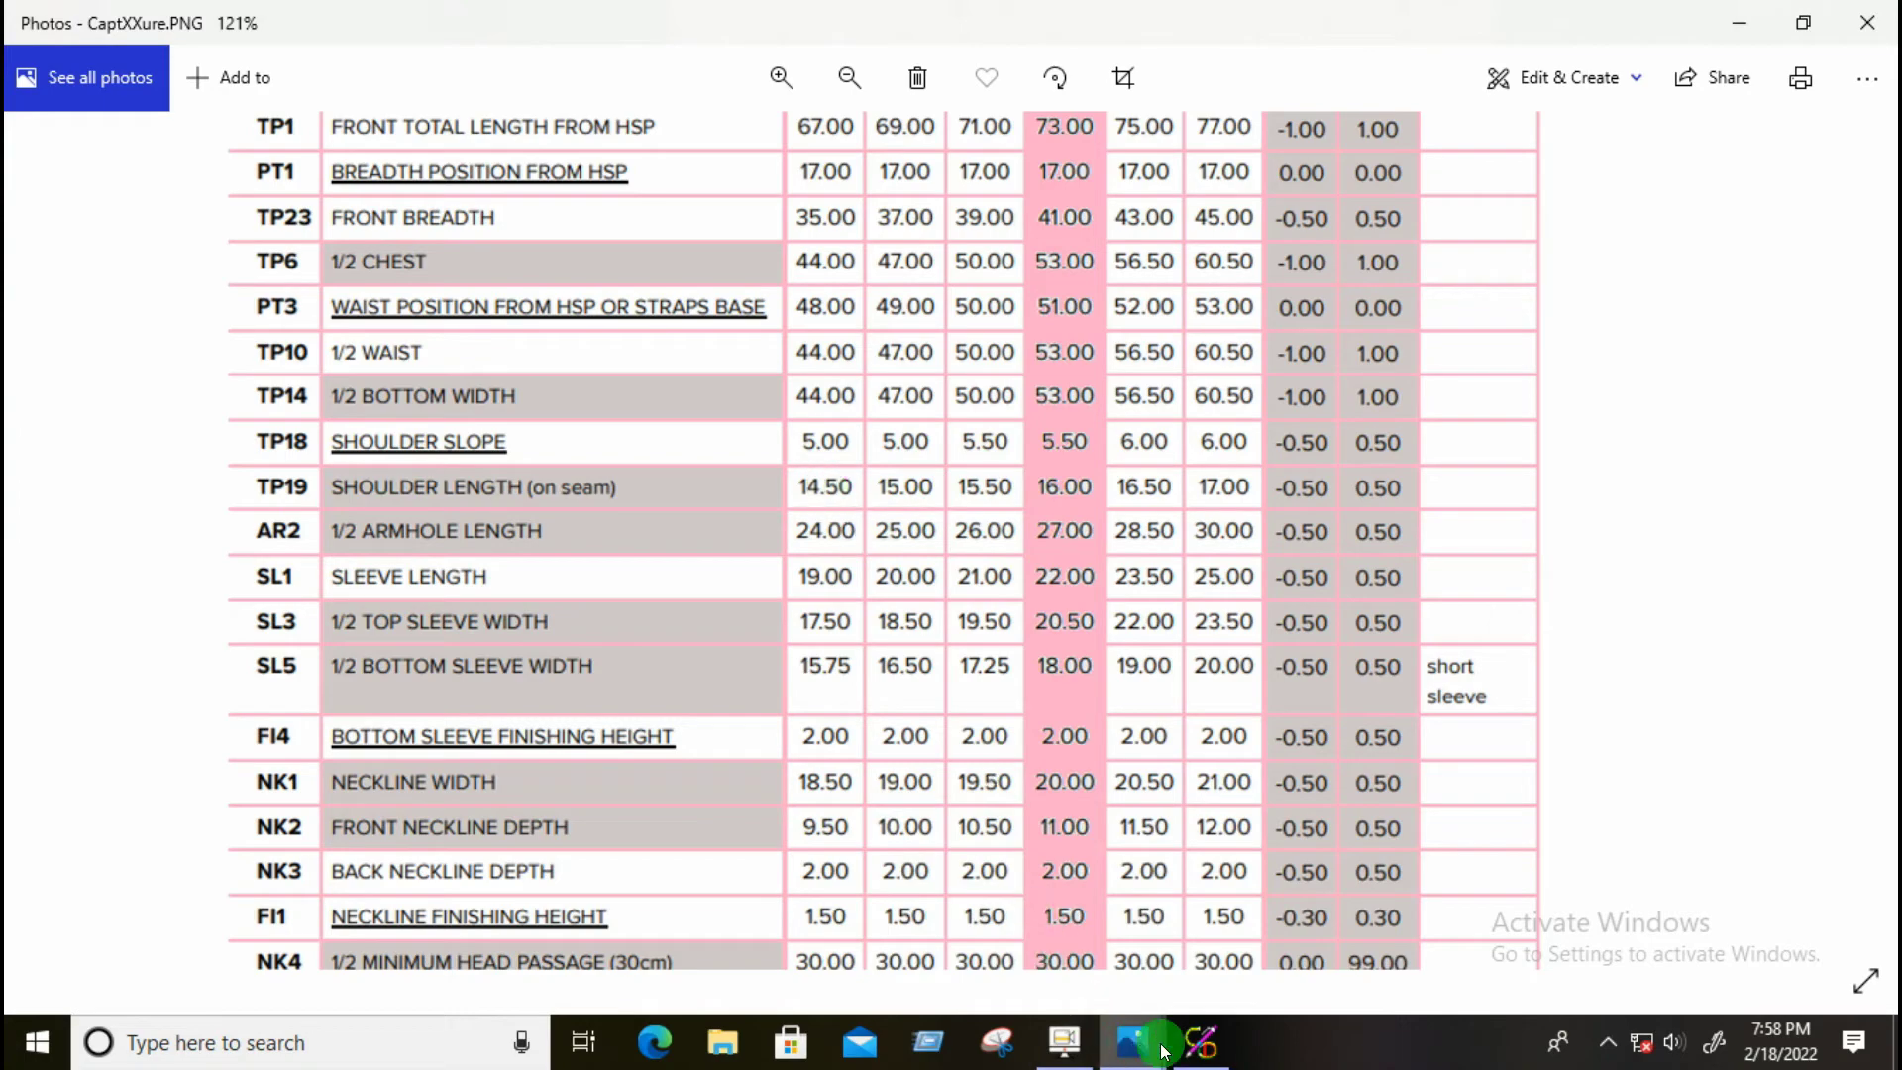
left_click(1200, 1041)
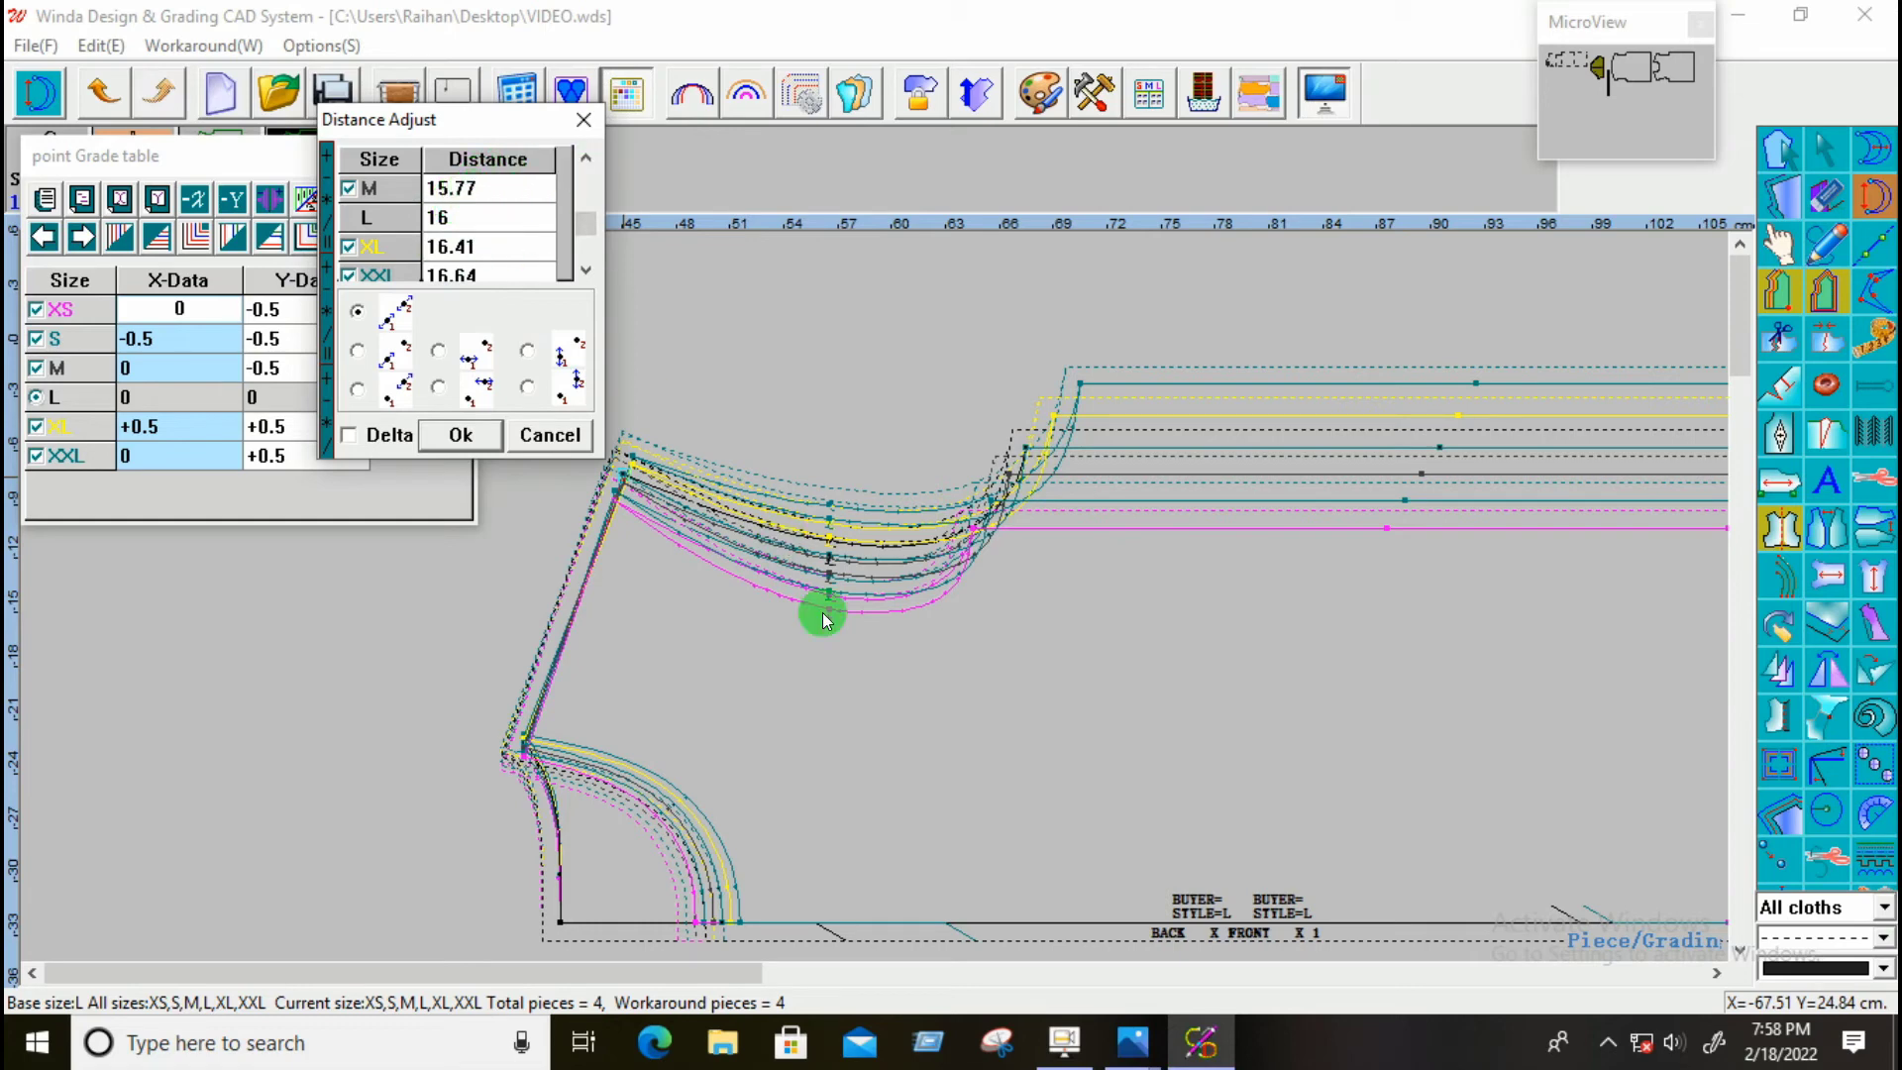
key("Escape")
Step: Change the shoulder tip's Y grade to -0.75 for XS to M and +0.75 for XL and XXL
right_click(644, 570)
left_click(675, 598)
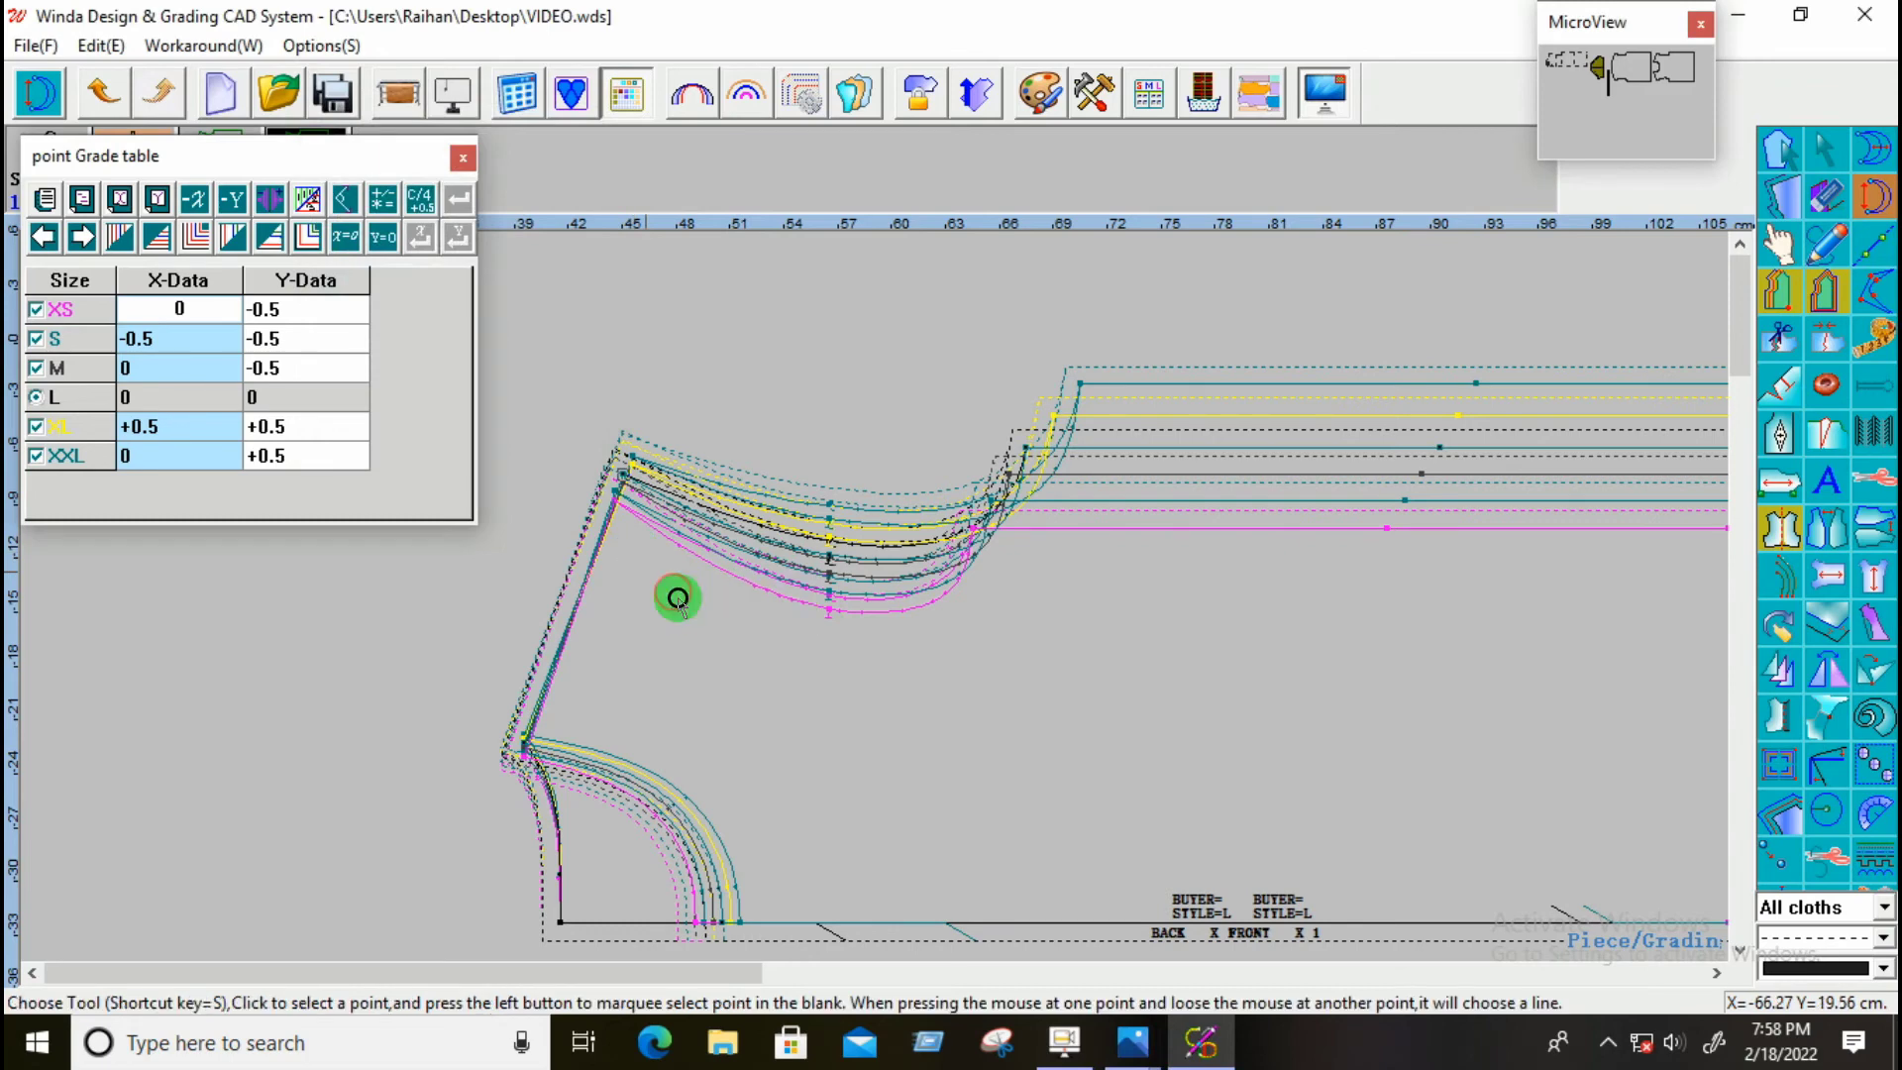
left_click_drag(563, 408, 655, 562)
left_click(313, 308)
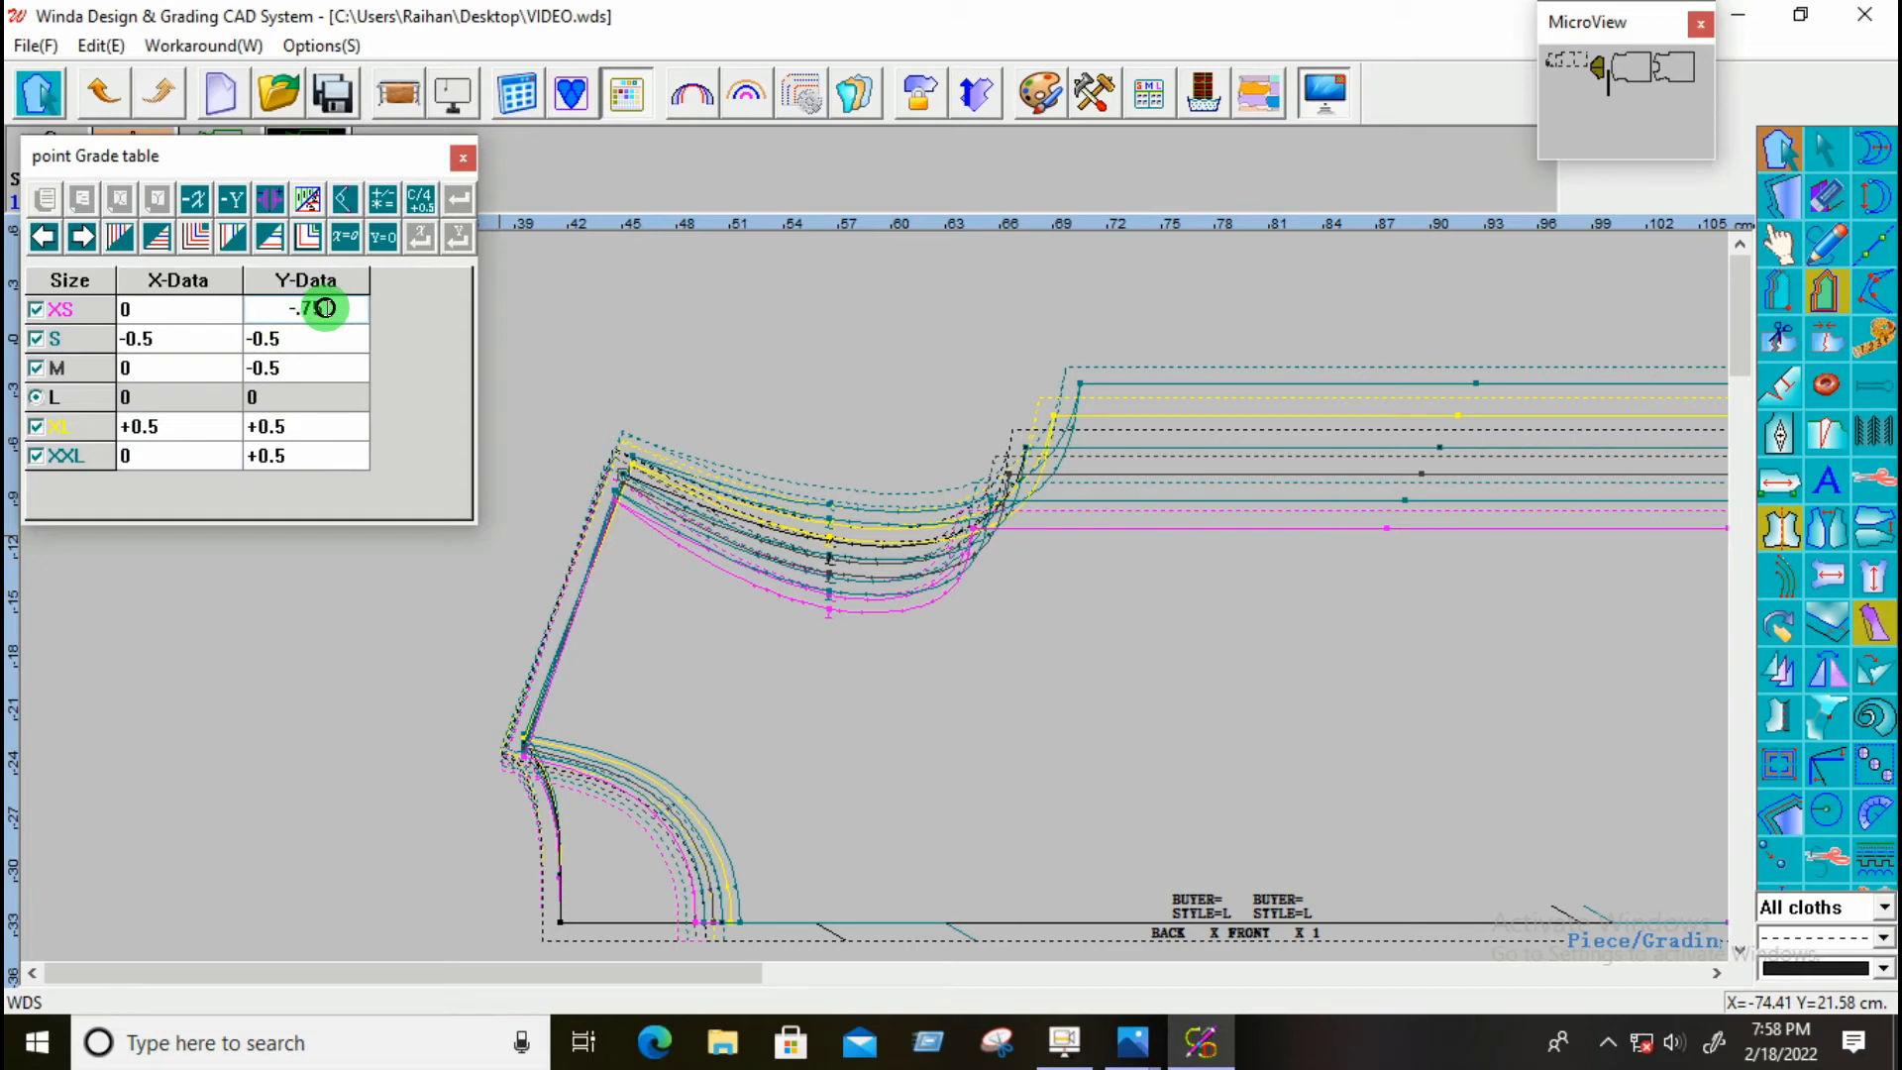
left_click_drag(325, 309, 287, 497)
left_click(150, 237)
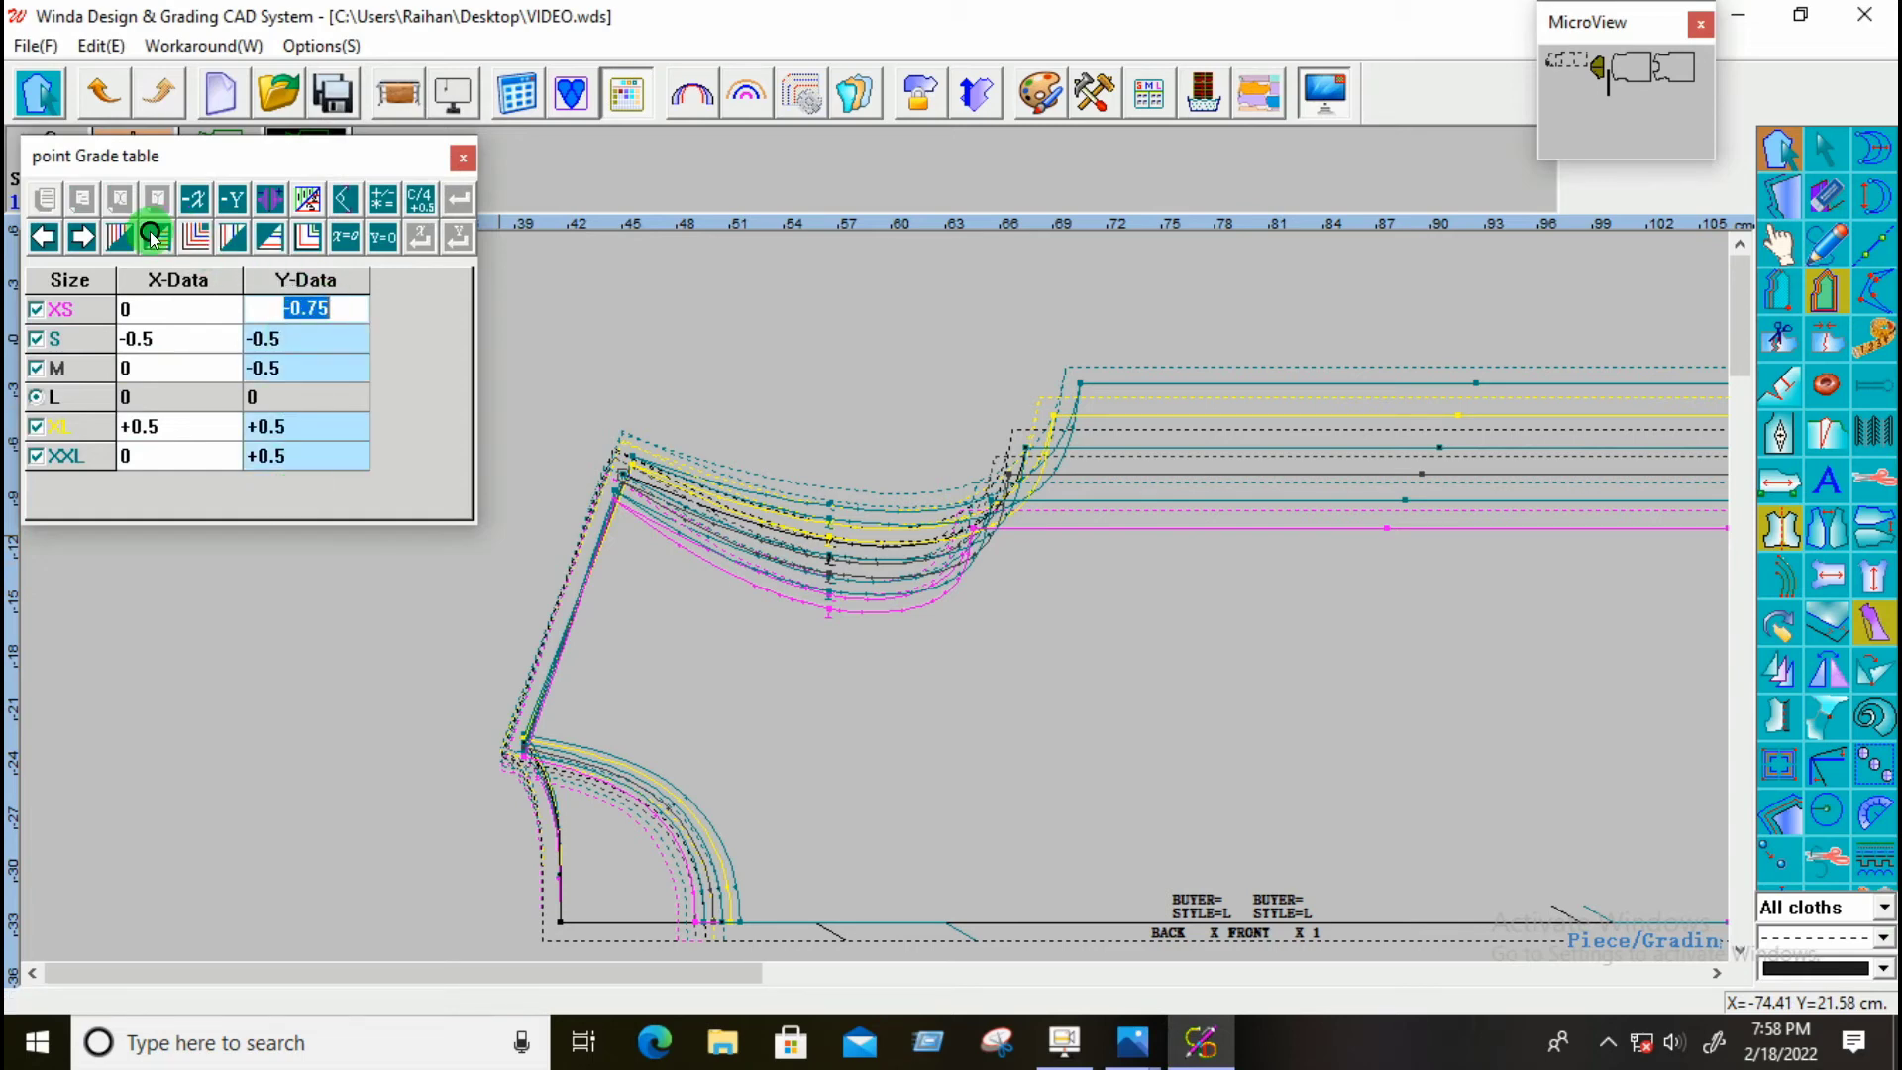
left_click(735, 780)
Step: Remeasure the shoulder seam length in every size with the regraded shoulder tip
left_click(1872, 335)
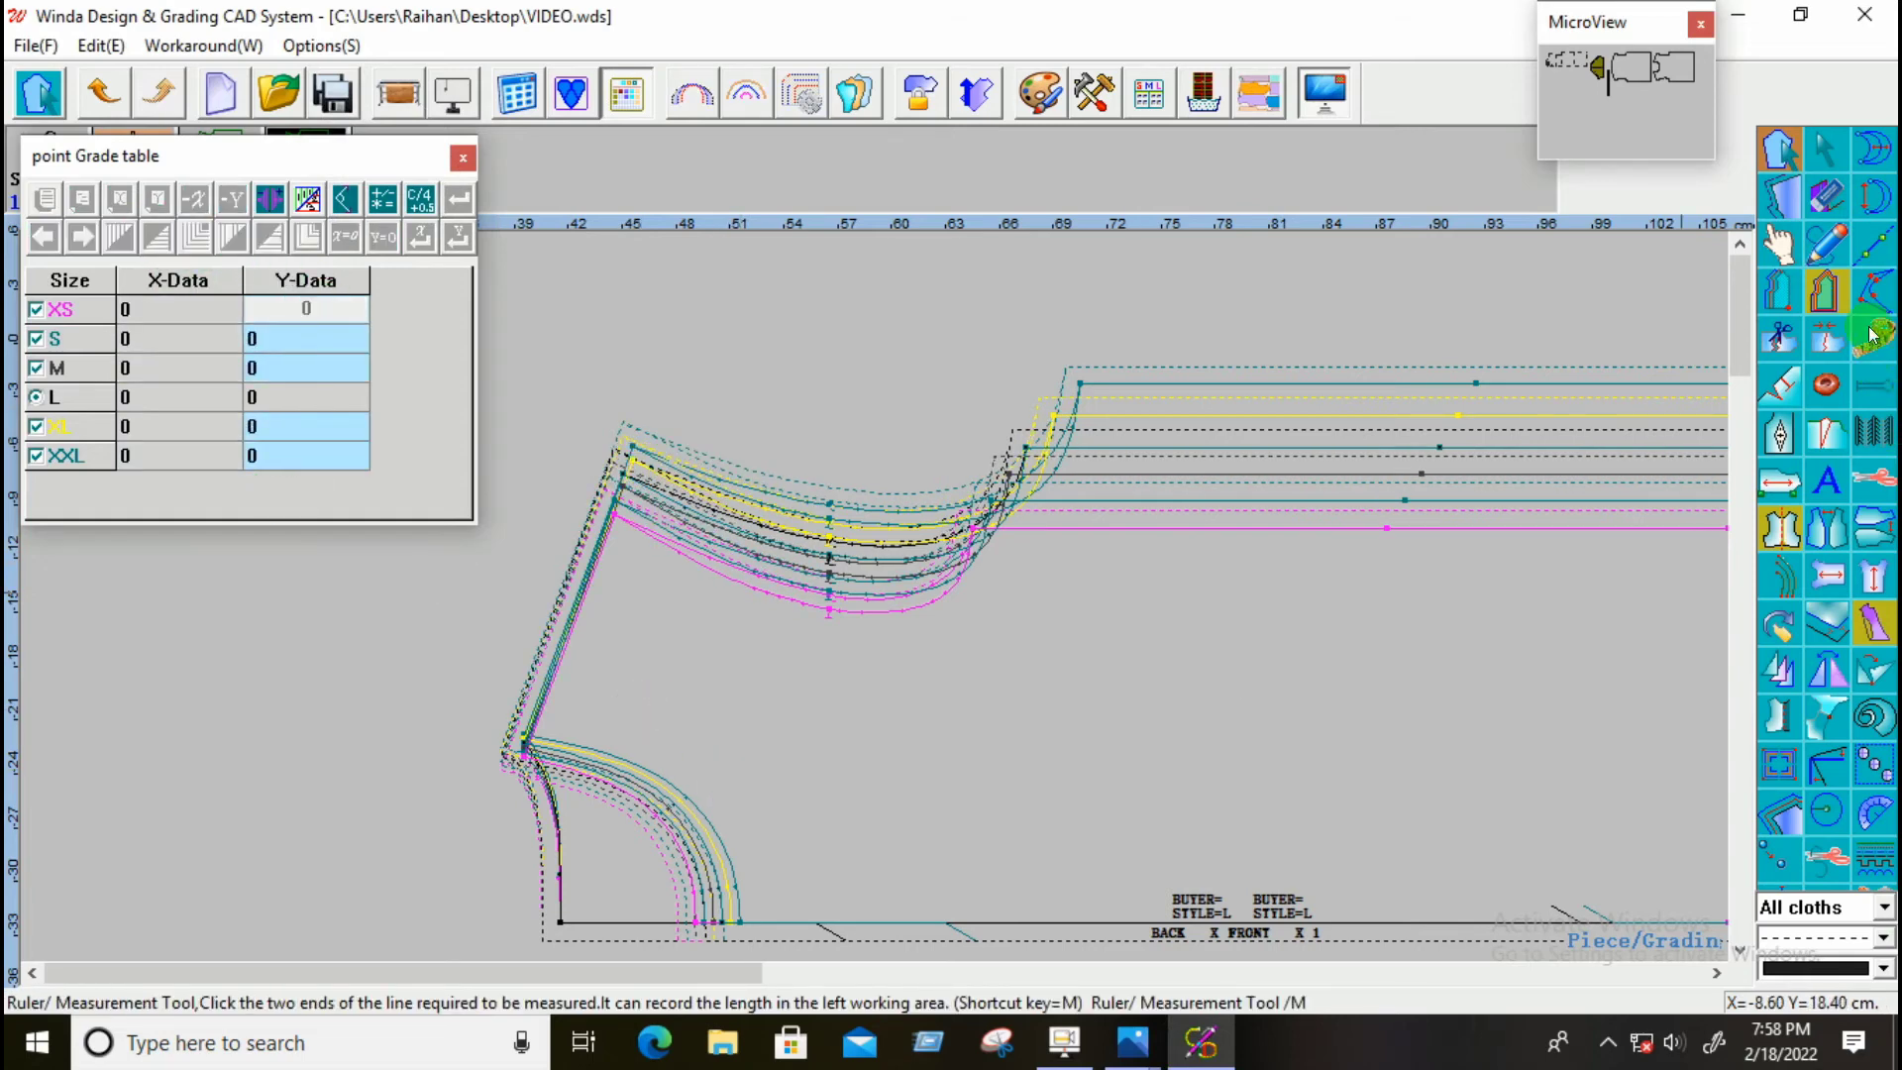
left_click(1874, 194)
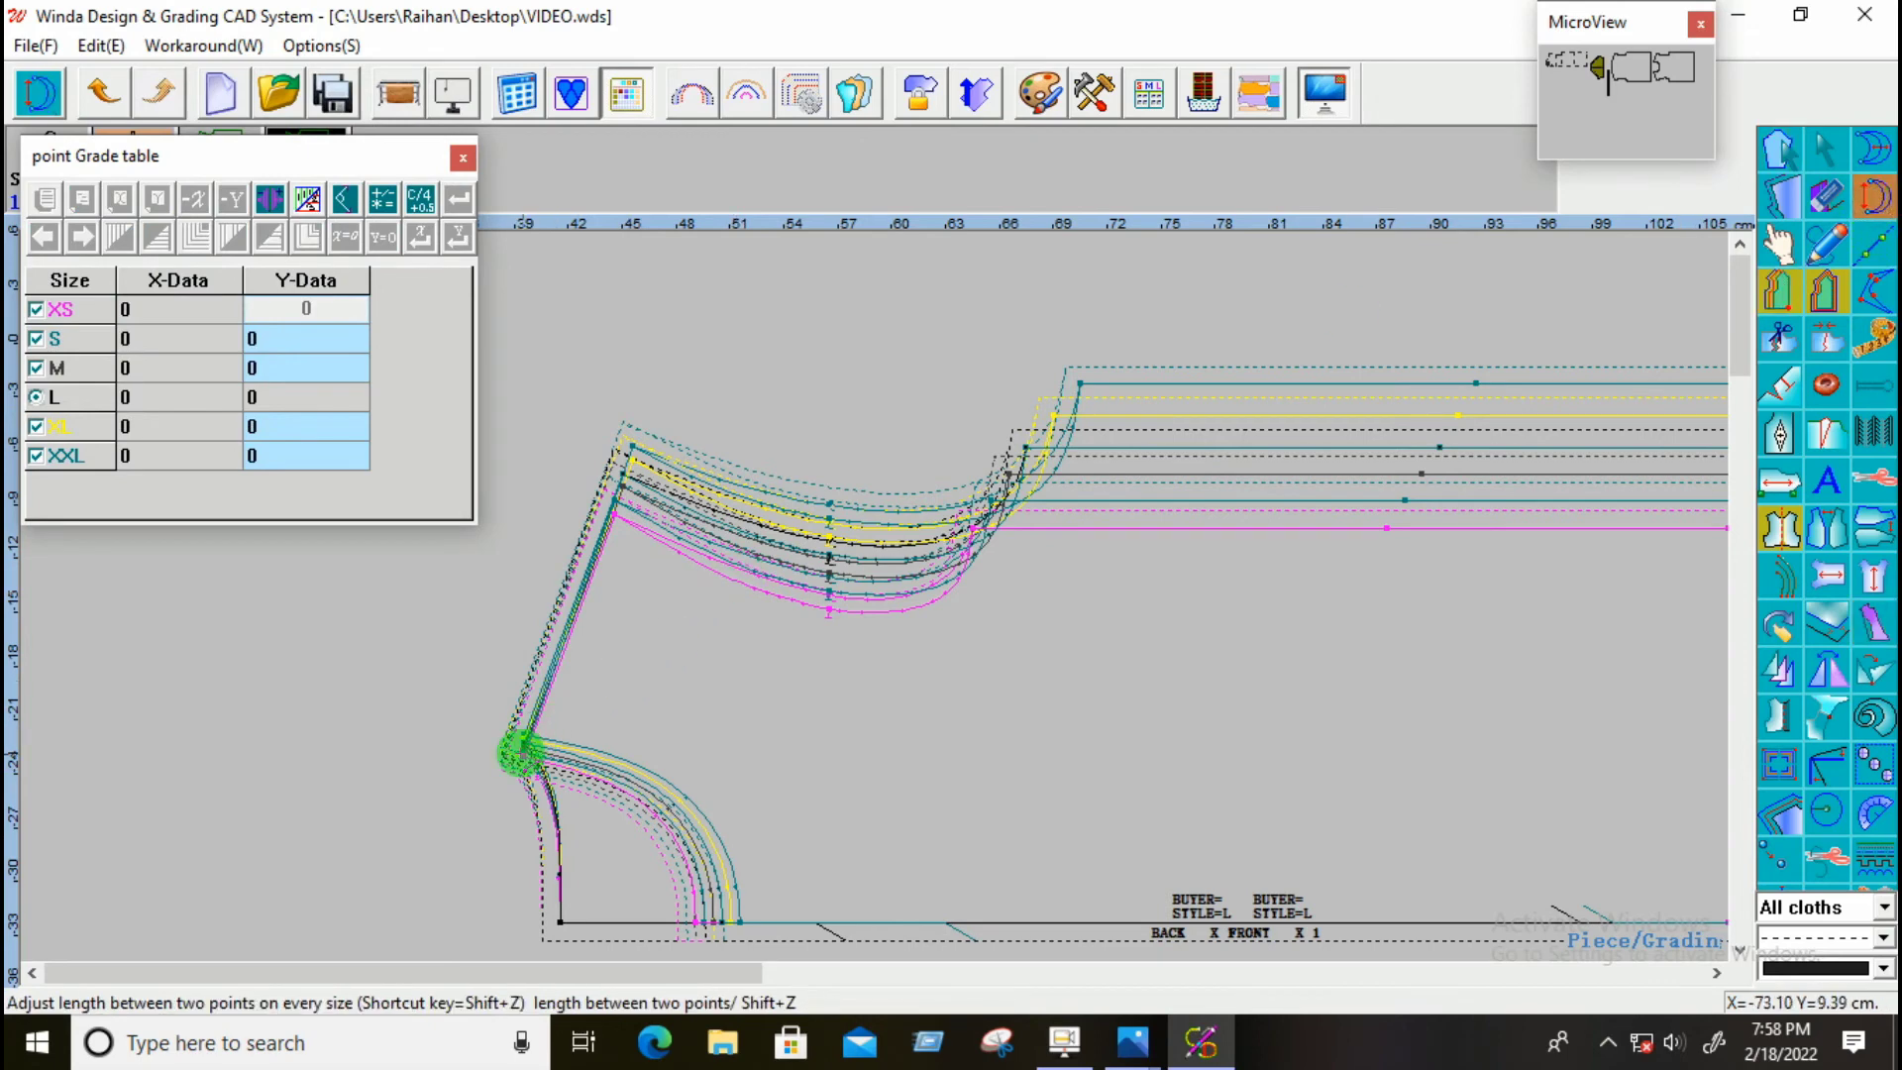
left_click(517, 755)
left_click(622, 468)
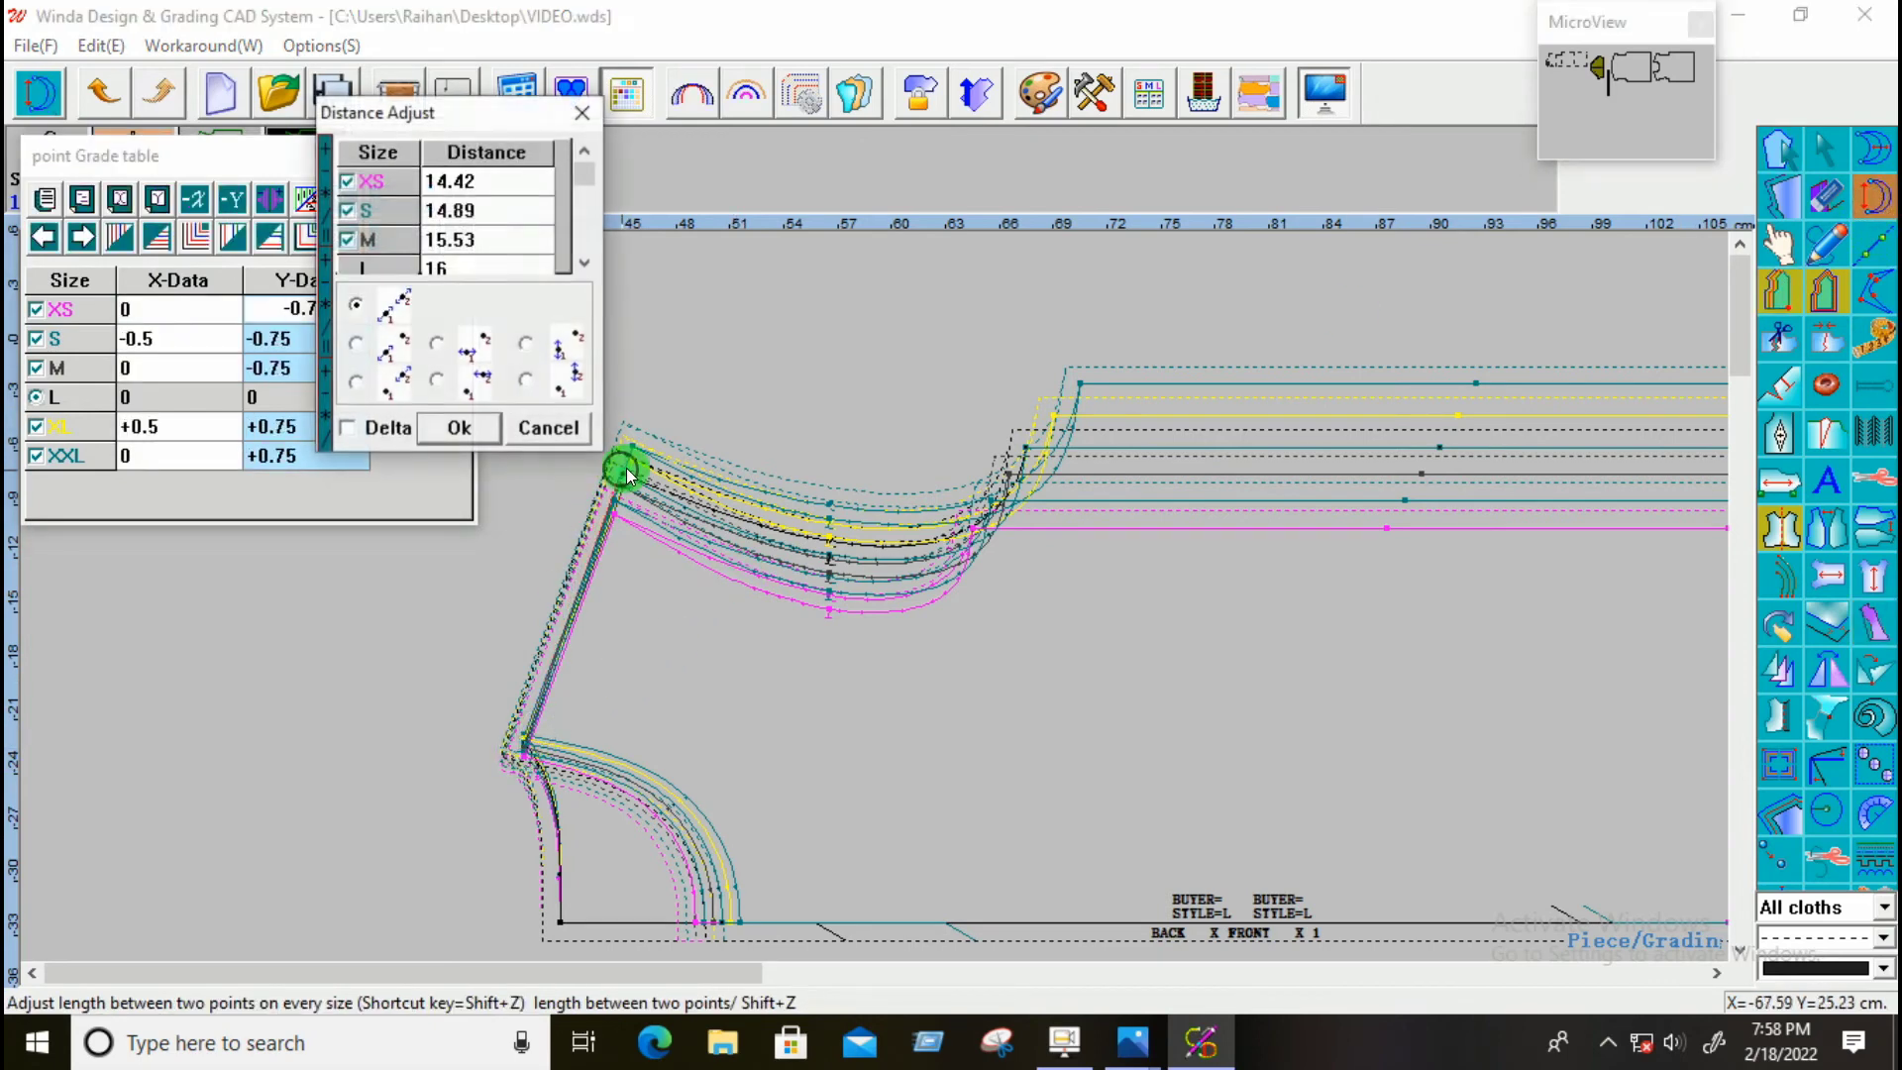
Step: Review the shoulder distances of the larger sizes and close the distance adjustment without changes
left_click(586, 264)
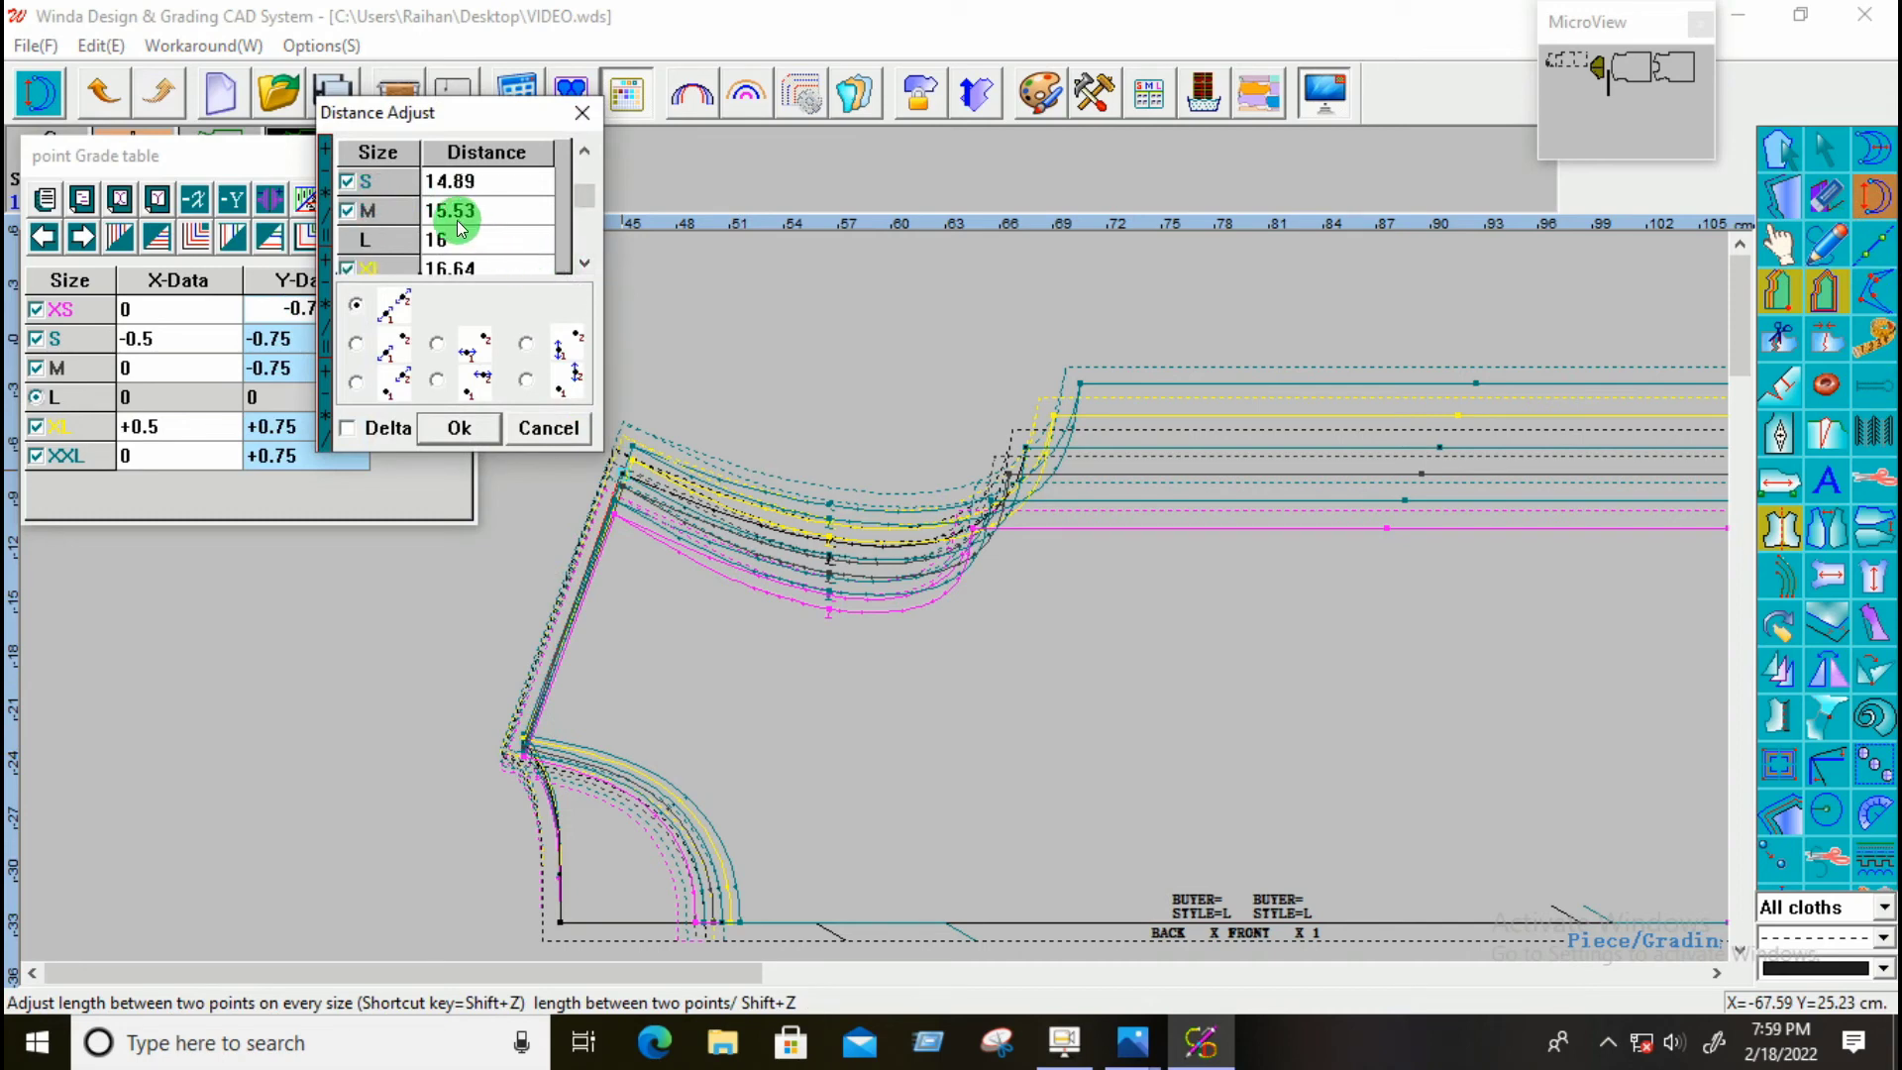
left_click(583, 112)
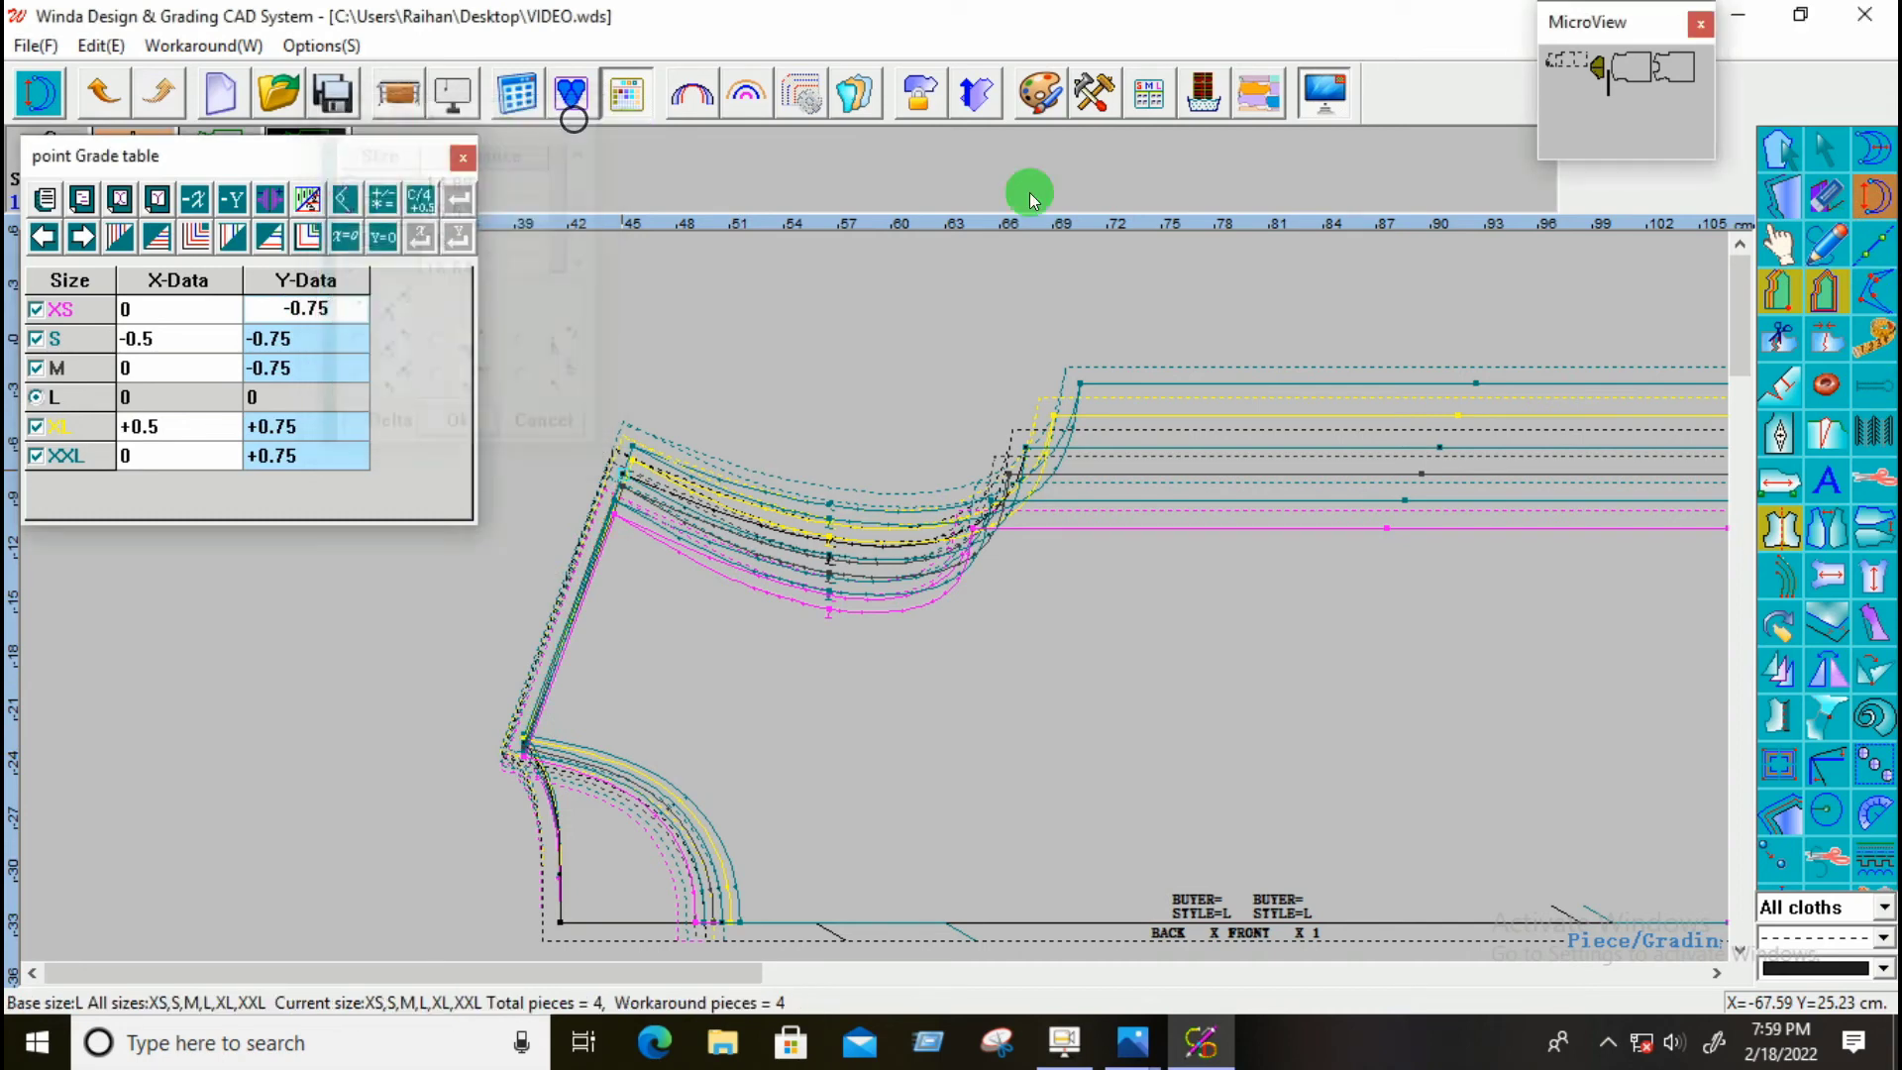
Step: Set the unit precision to 0.1 in the system setup and reselect the shoulder tip
left_click(1153, 97)
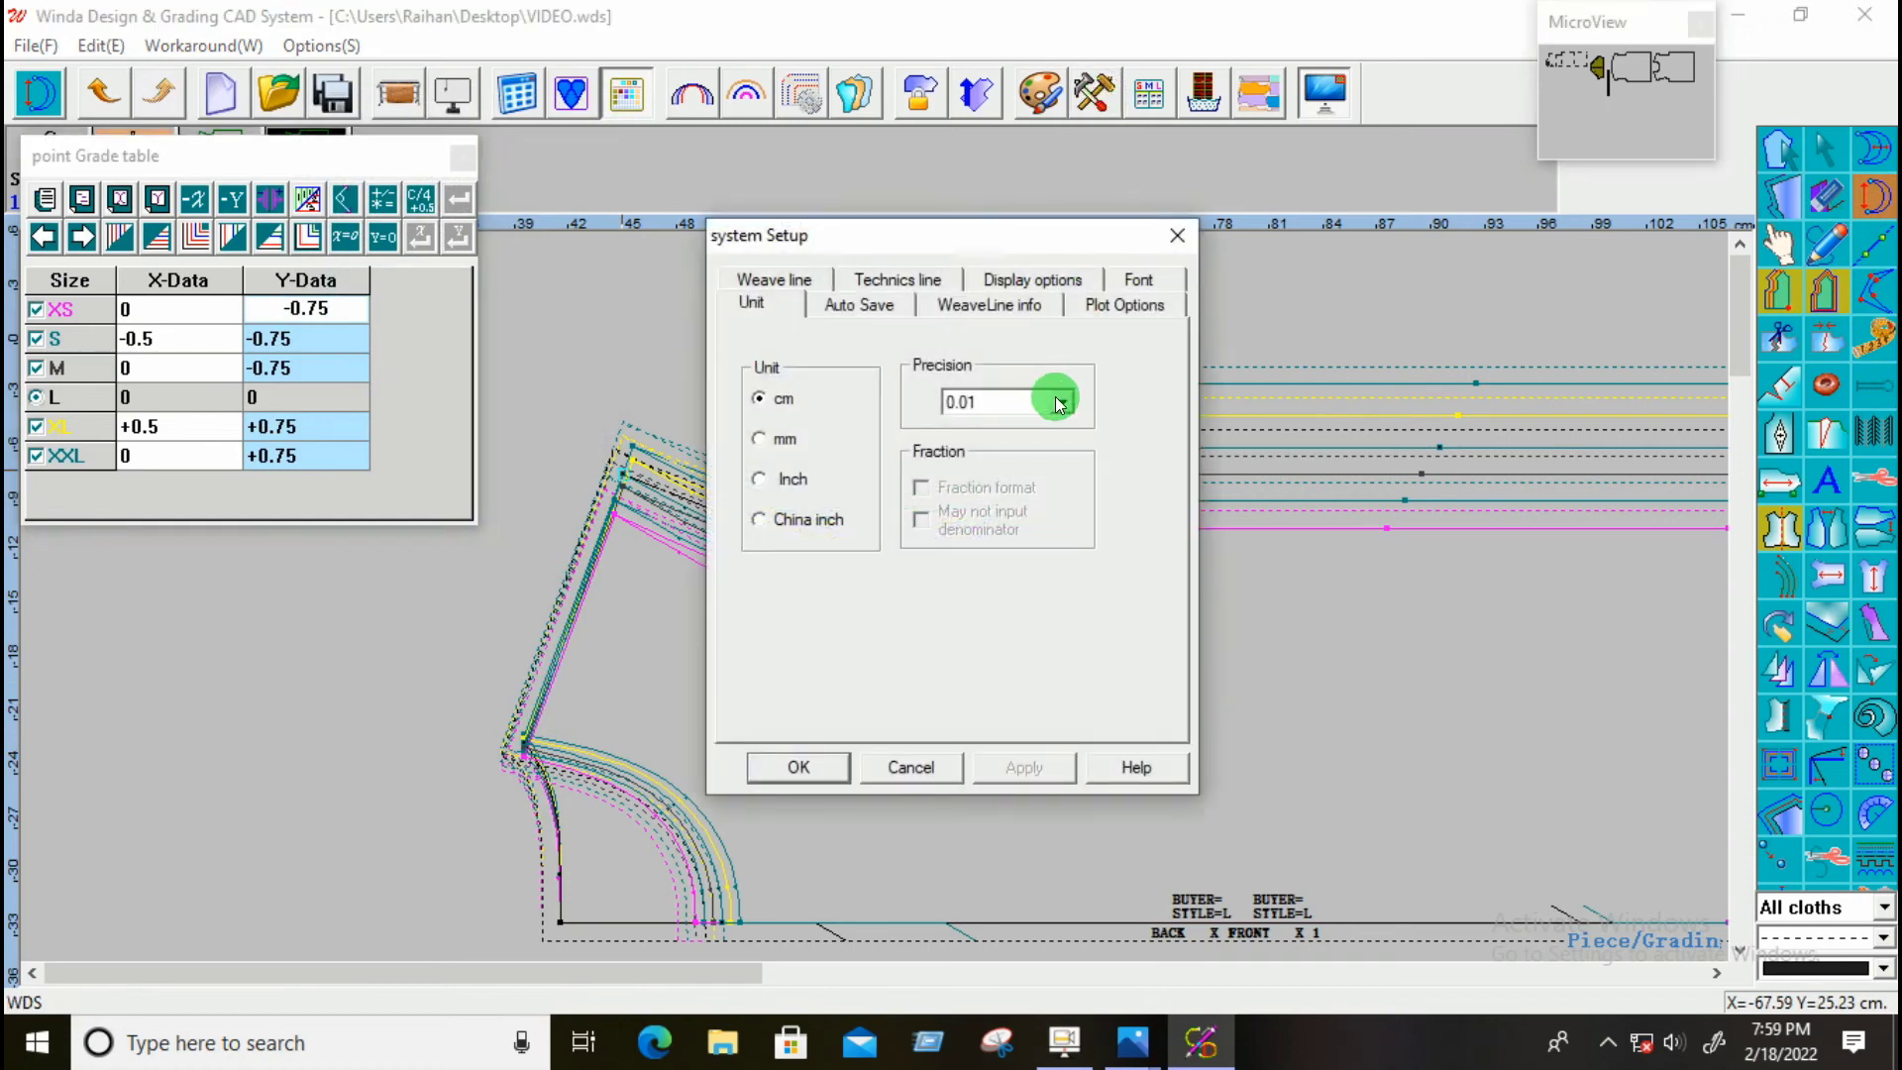
left_click(1059, 399)
left_click(959, 462)
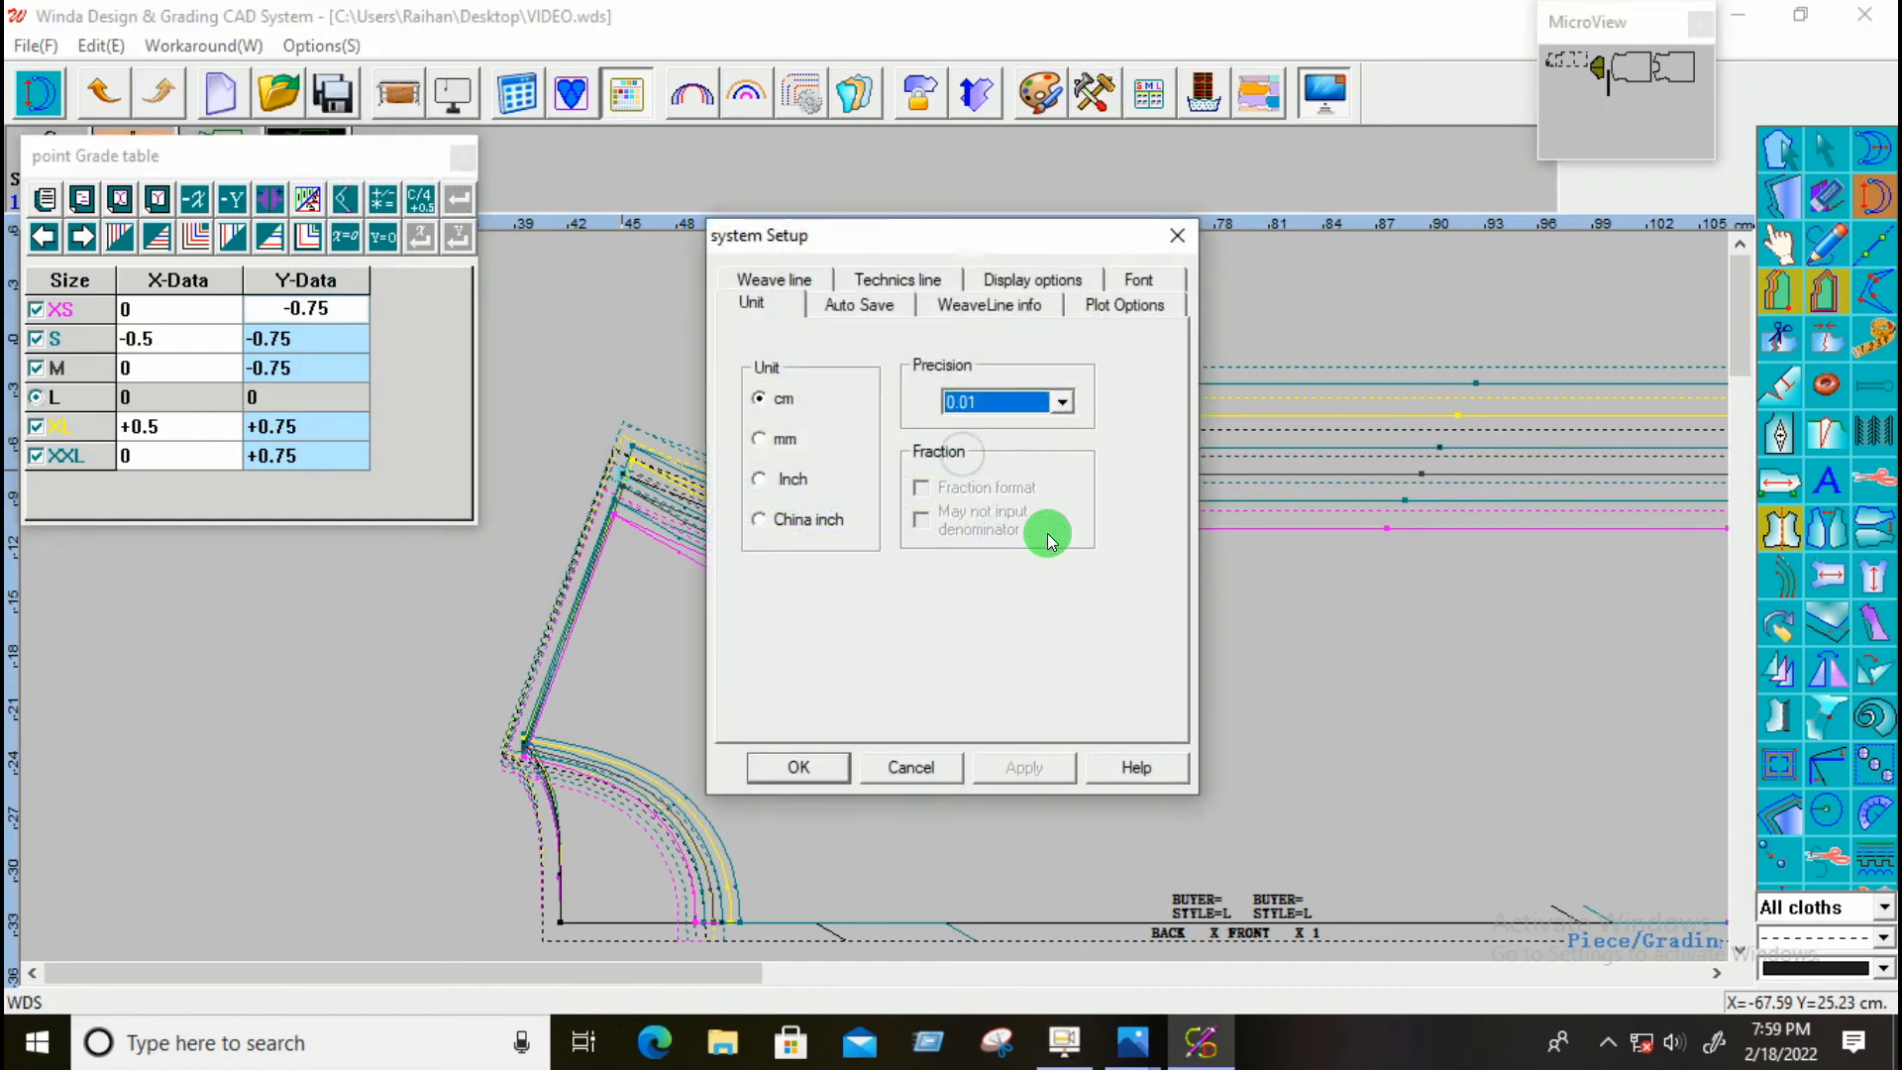
left_click(1062, 403)
left_click(959, 433)
left_click(1028, 765)
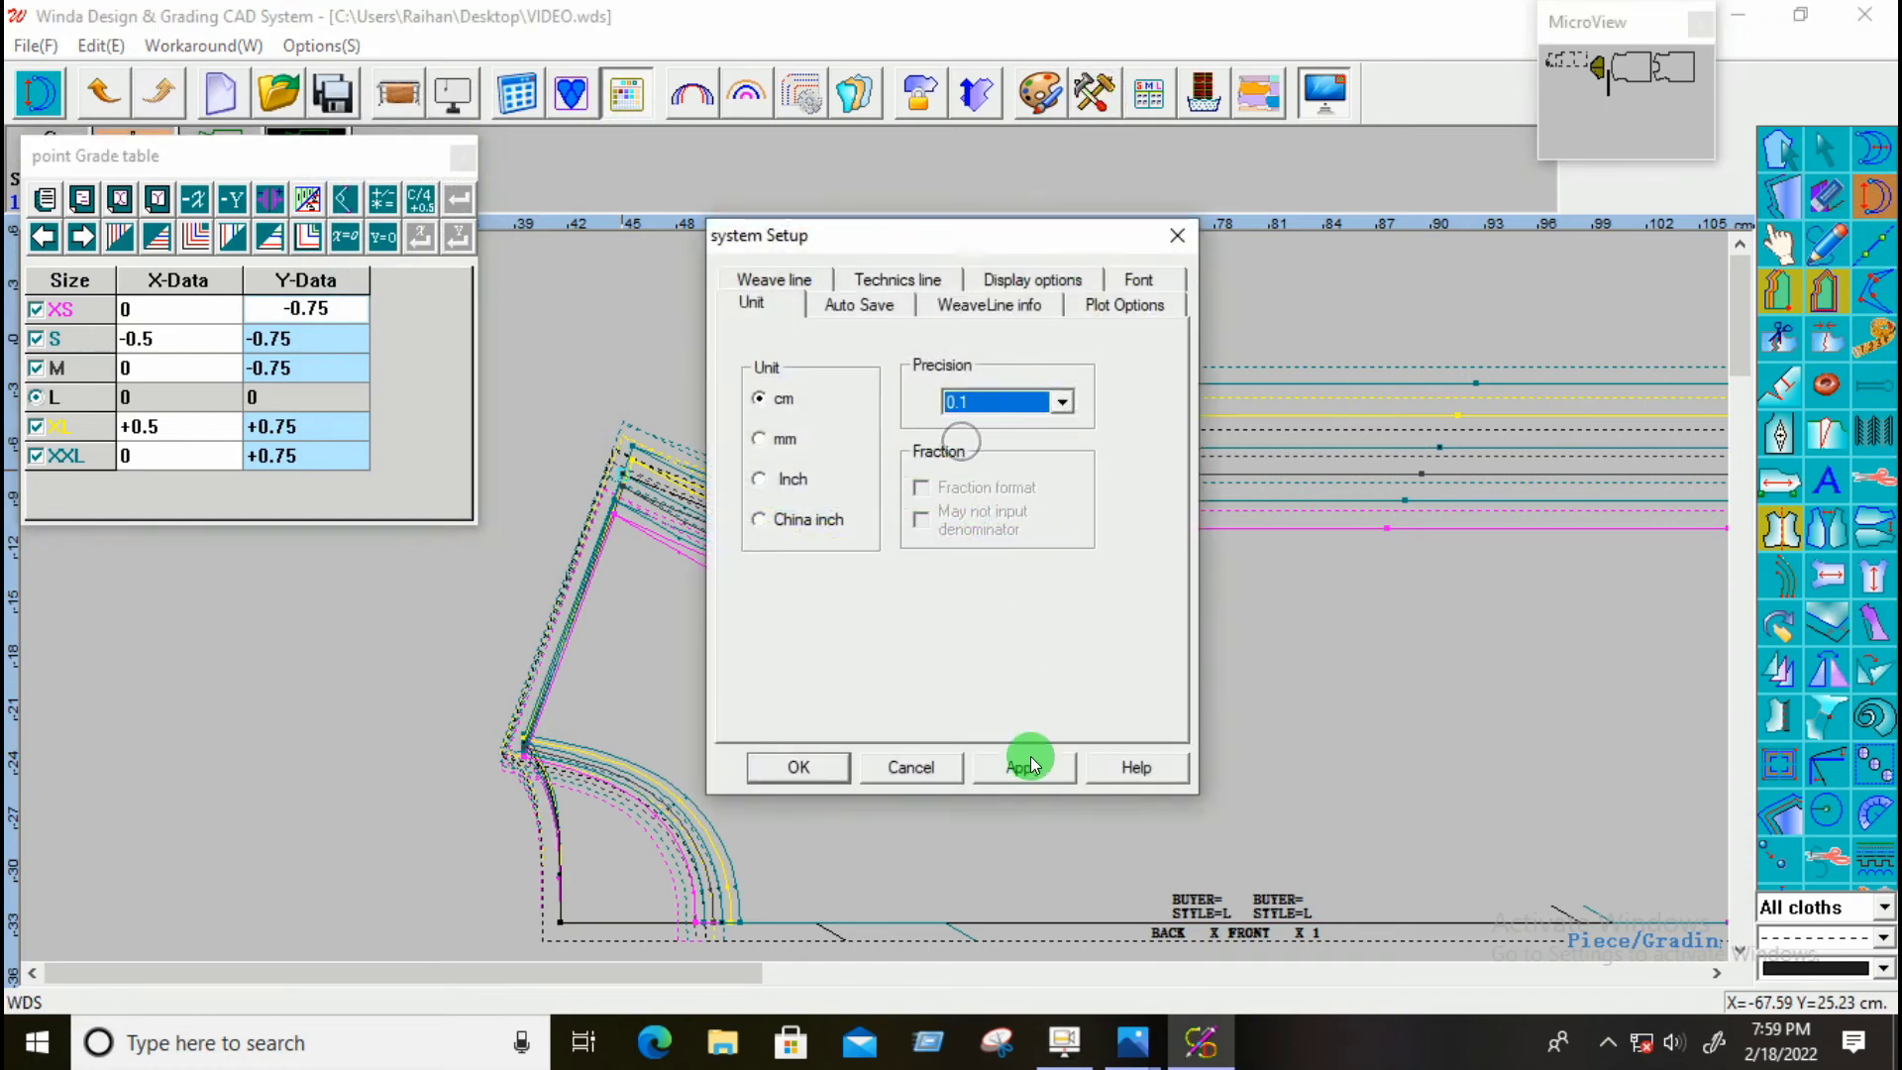
left_click(791, 765)
right_click(628, 426)
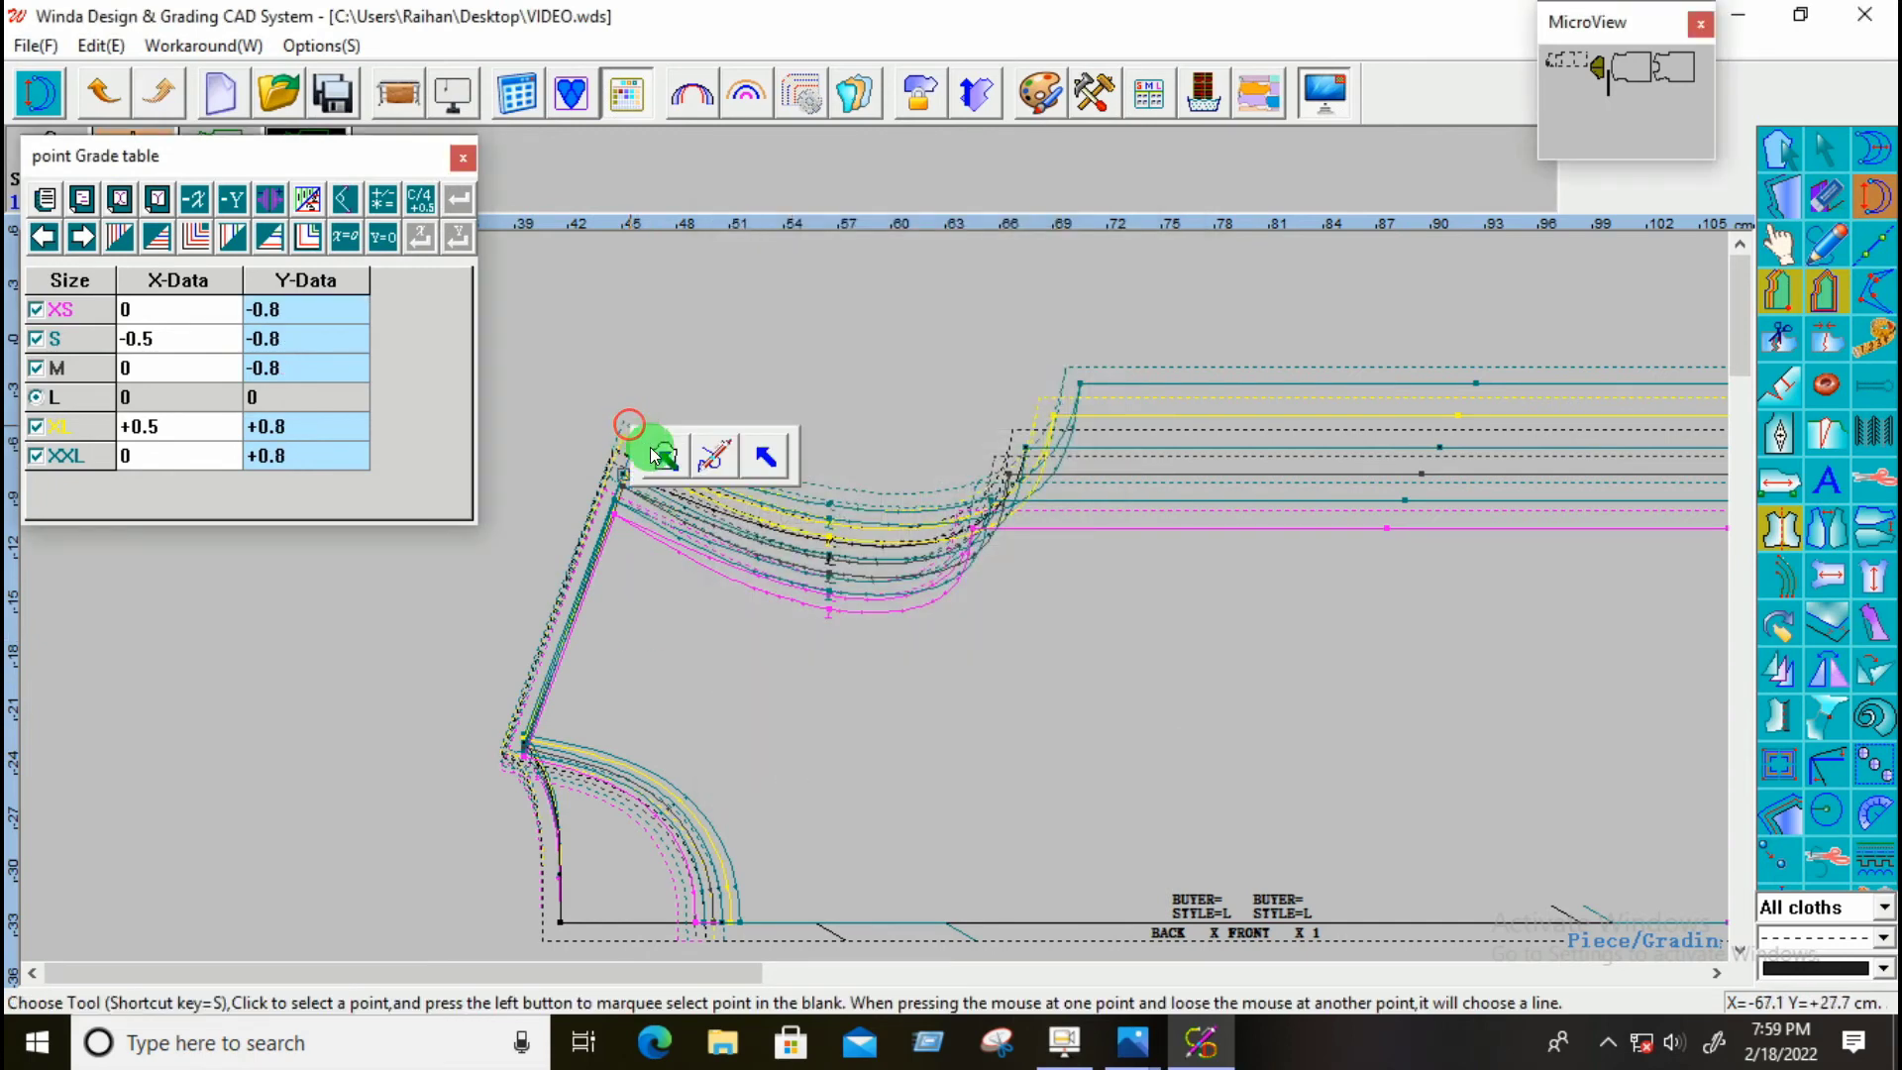
left_click(650, 446)
left_click_drag(595, 400, 674, 535)
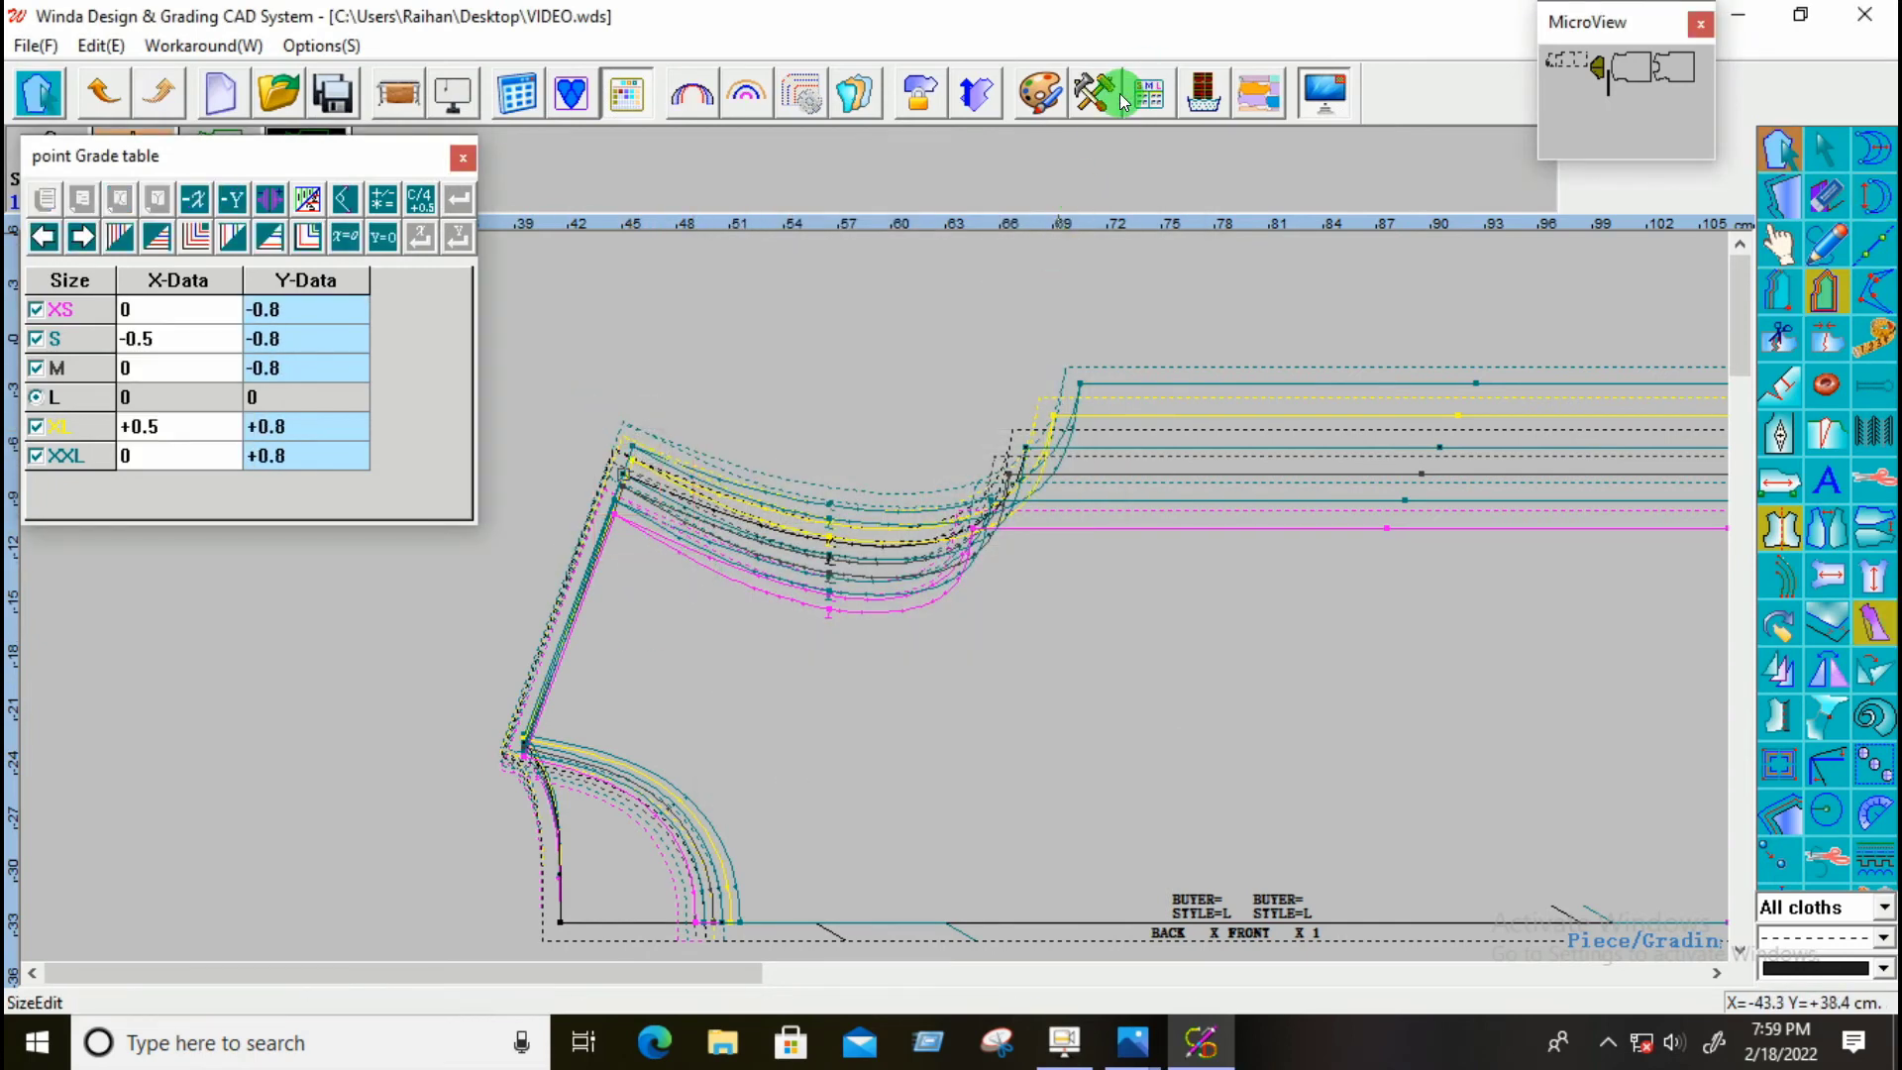
Step: Restore the unit precision to 0.01 in the system setup
left_click(1085, 95)
left_click(1063, 404)
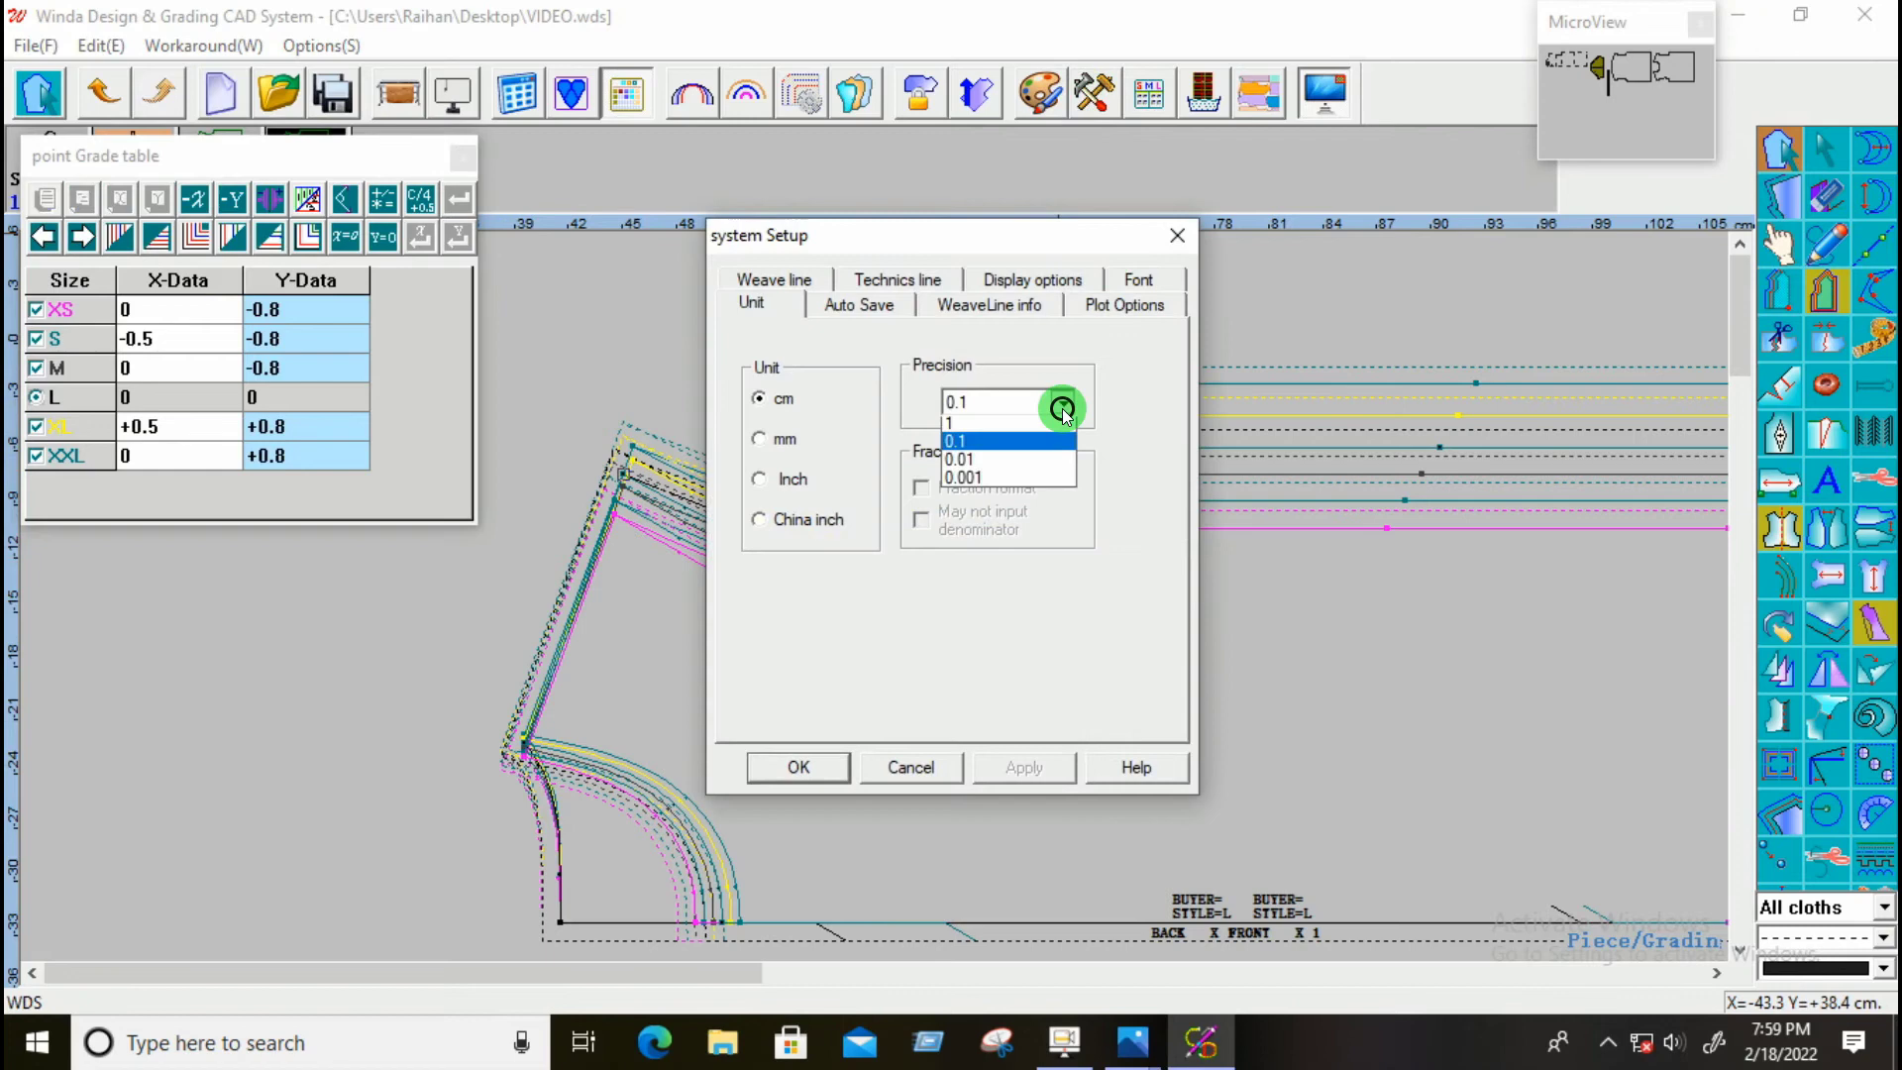
left_click(989, 463)
left_click(1038, 778)
left_click(808, 766)
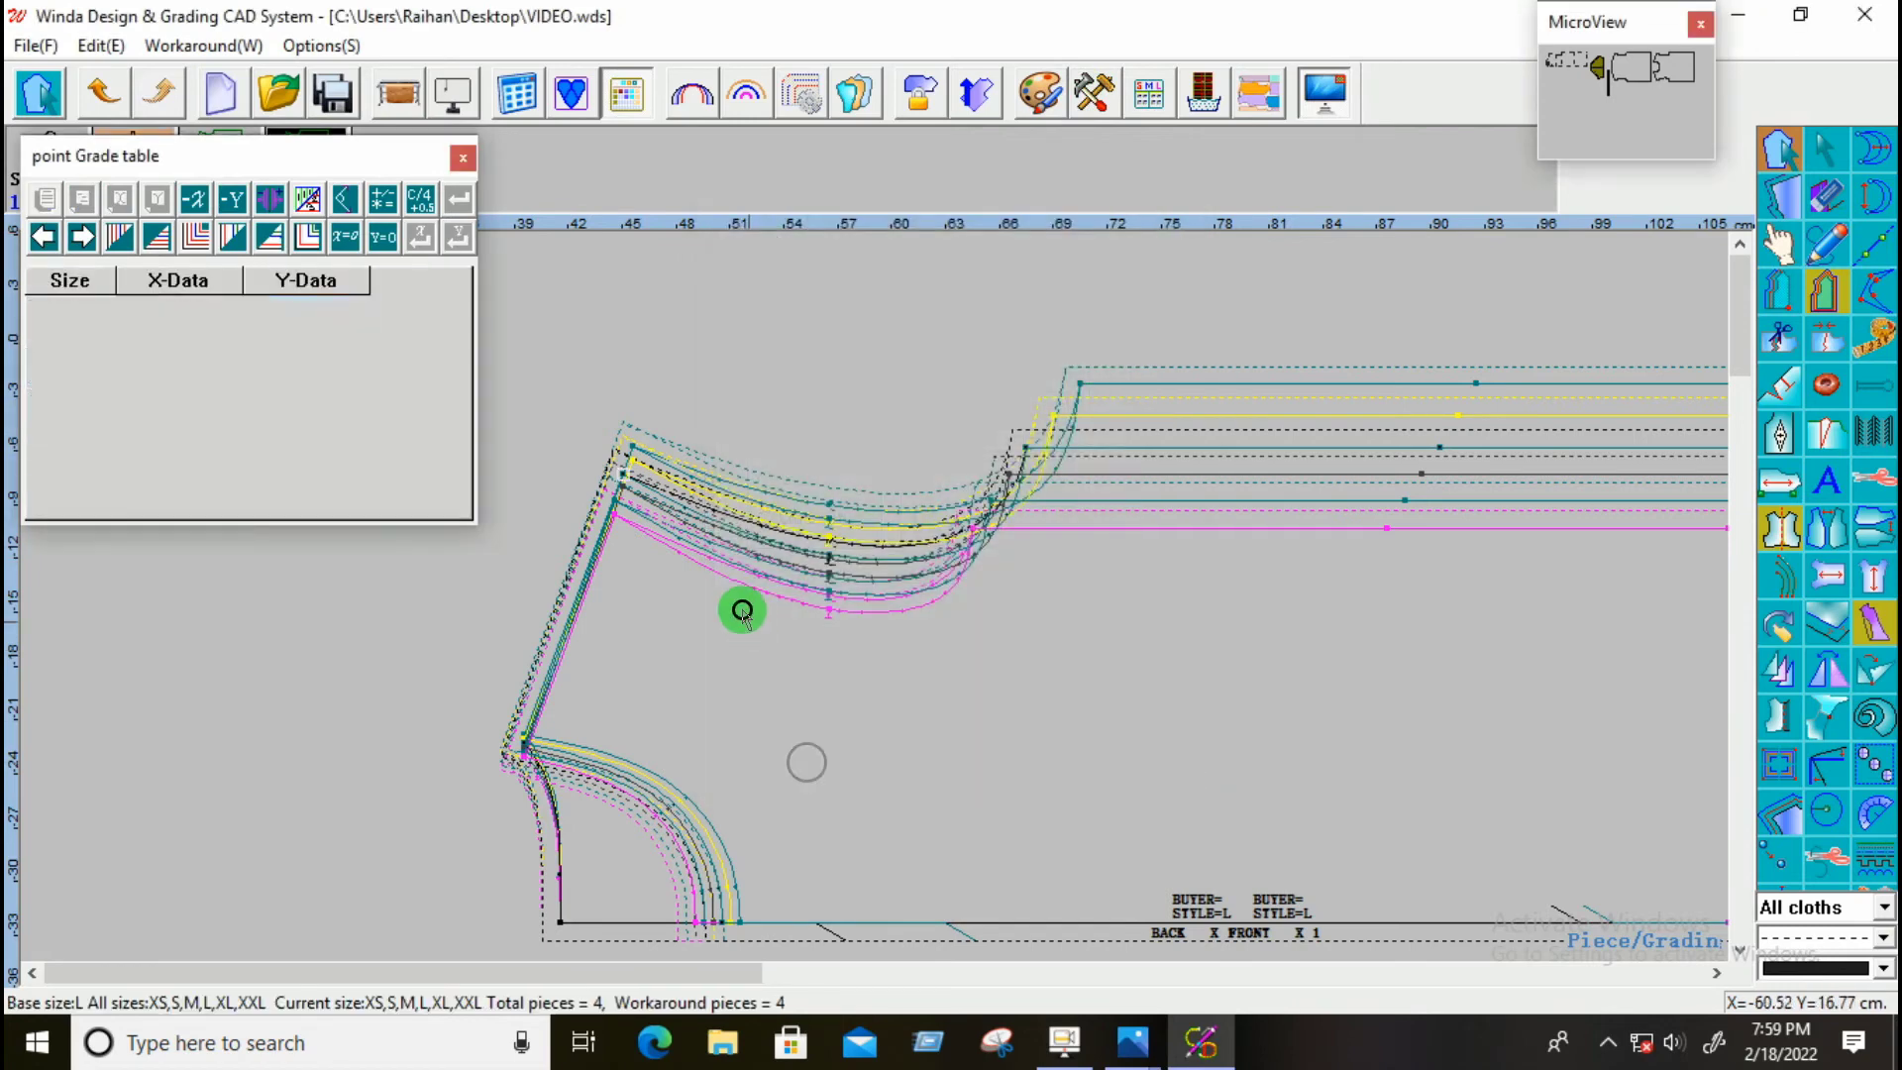
Step: Measure the shoulder seam between the neck-side point and shoulder tip in every size and compare it with the chart's shoulder length row
left_click_drag(573, 348, 702, 565)
left_click(1874, 203)
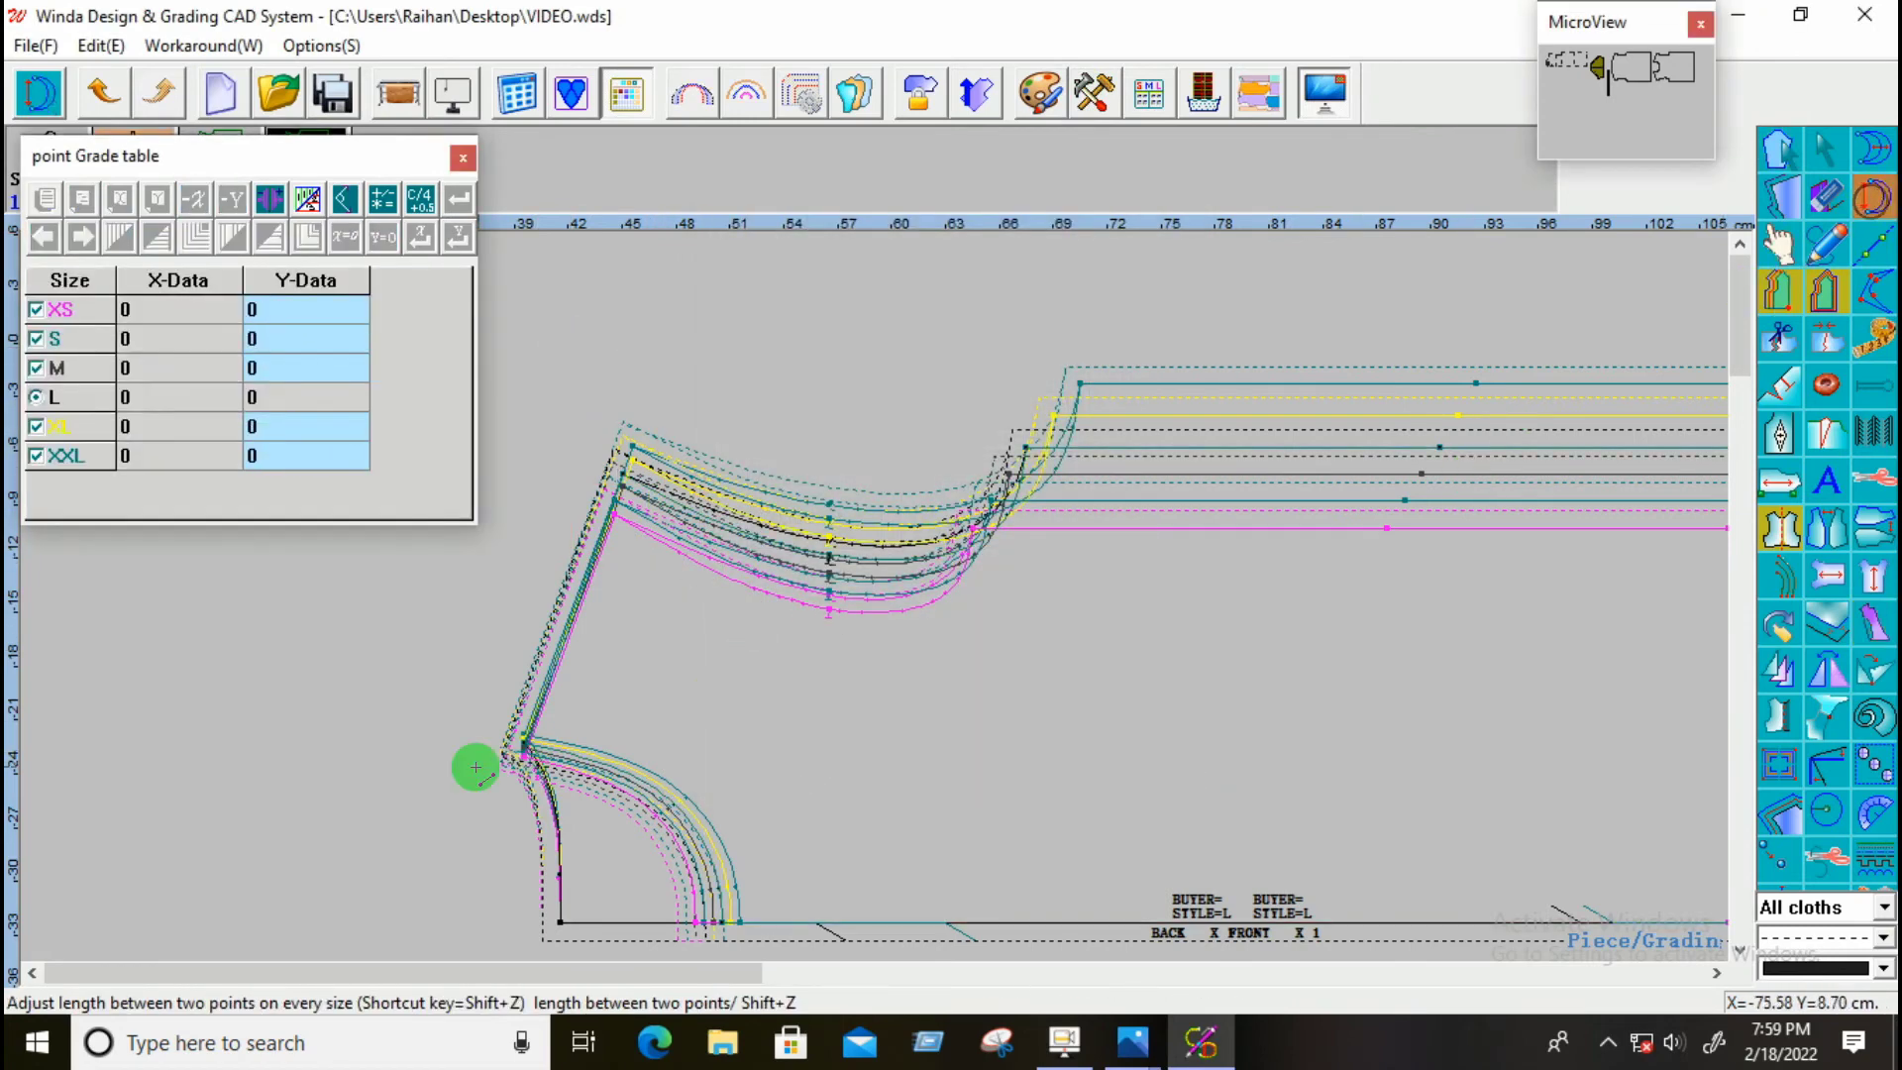
left_click(514, 741)
left_click(624, 478)
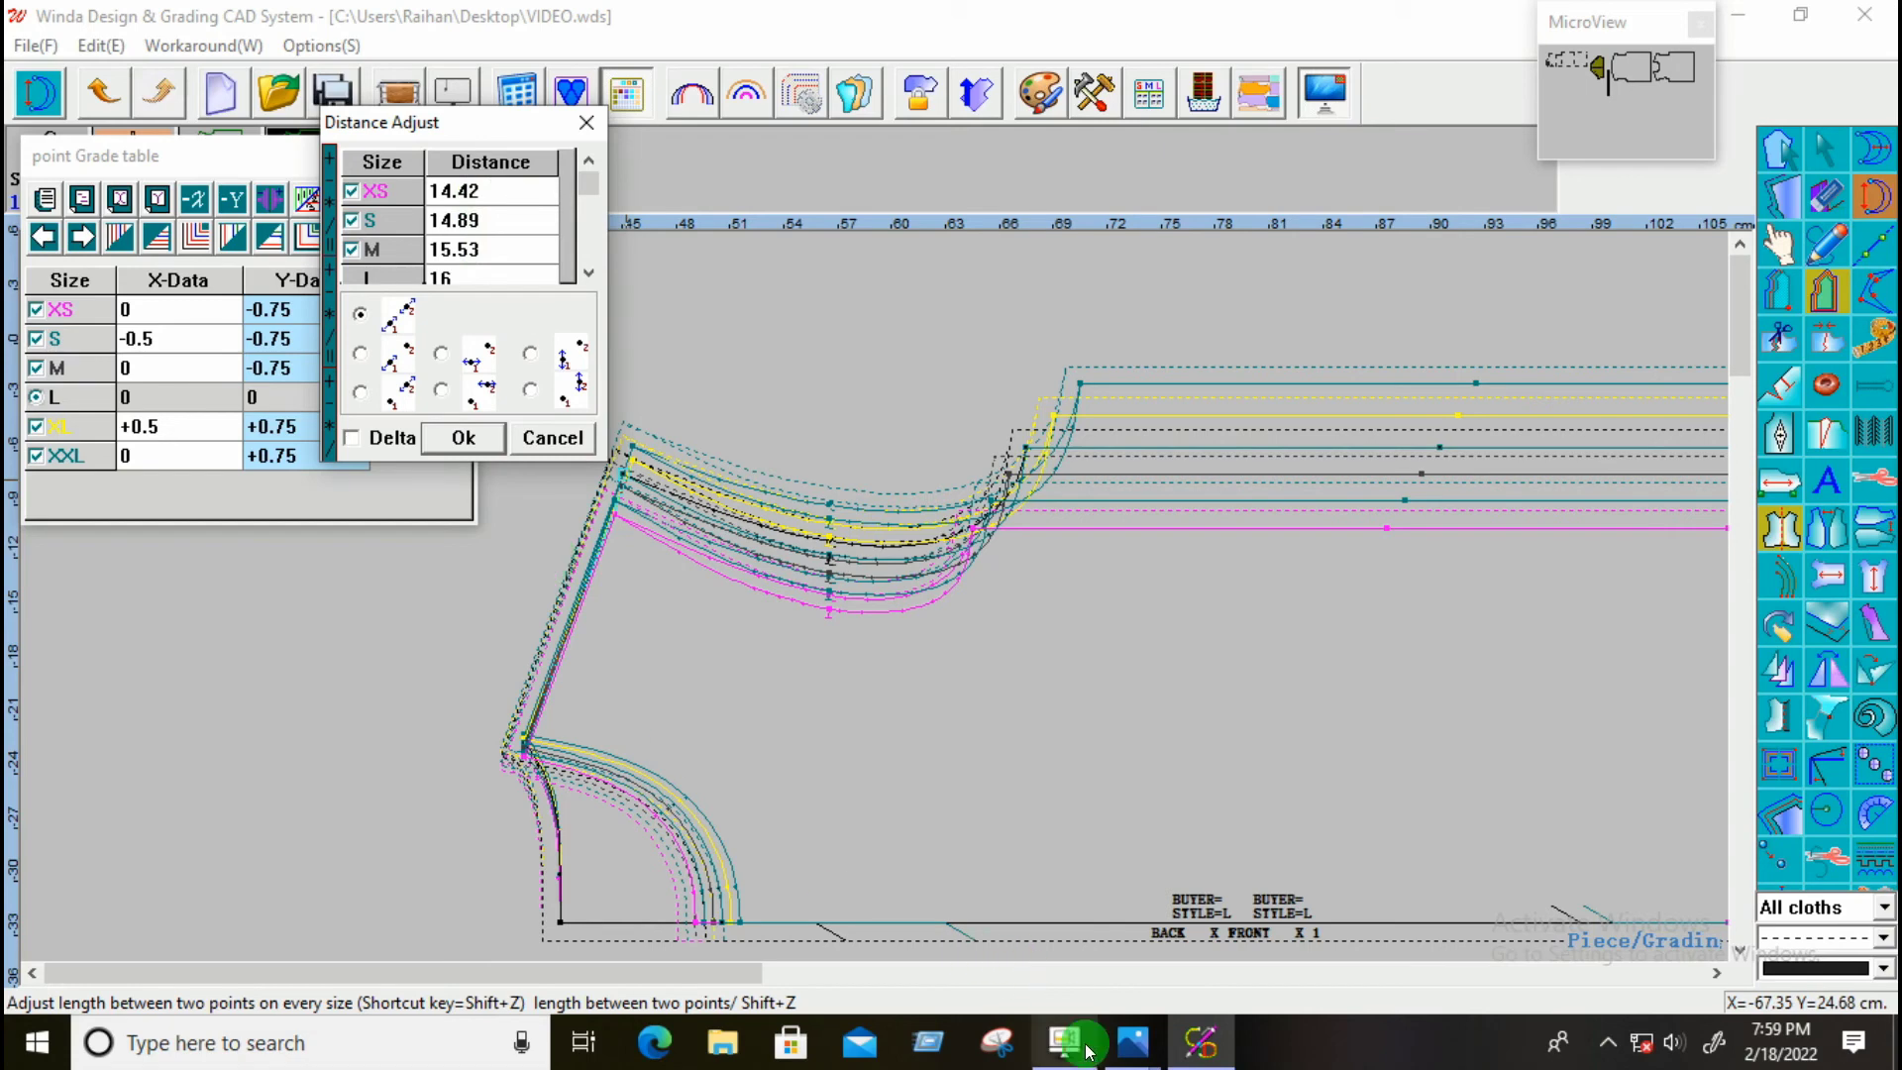
left_click(1135, 1049)
left_click(959, 876)
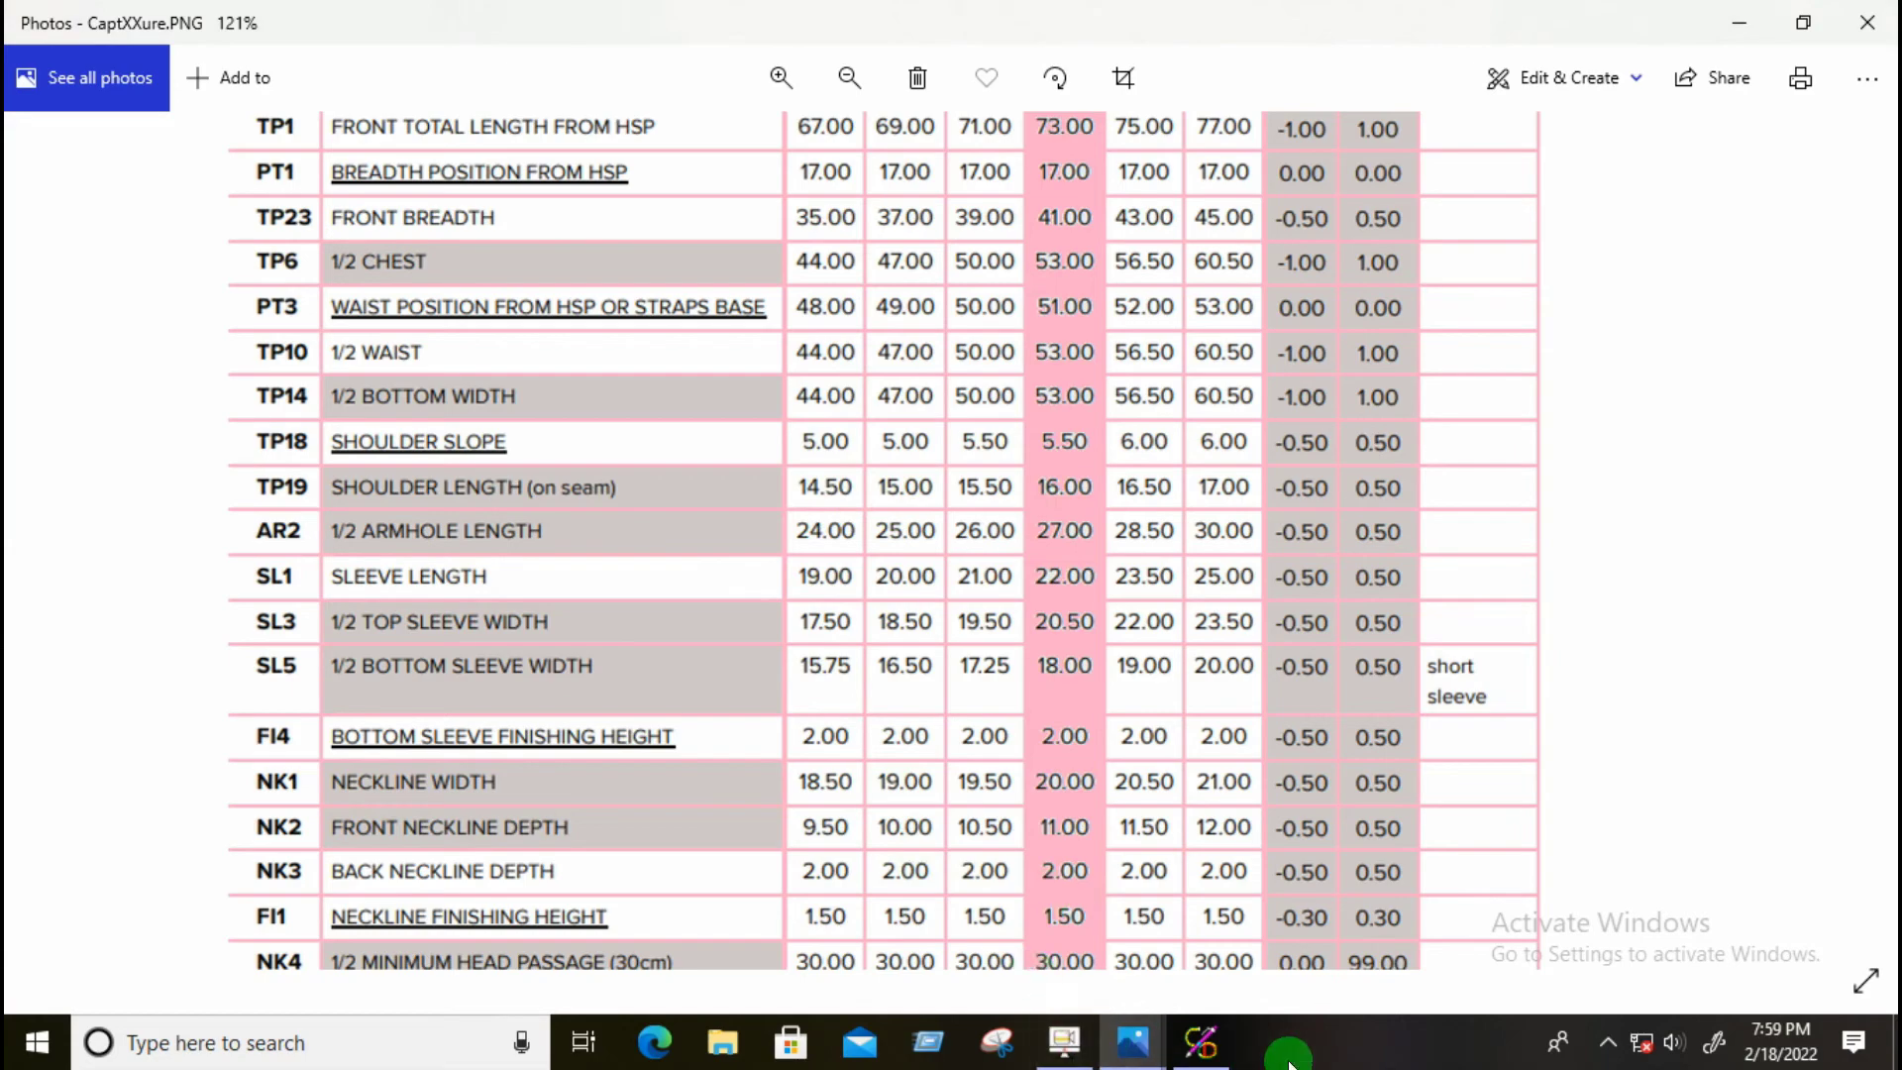
left_click(1201, 1040)
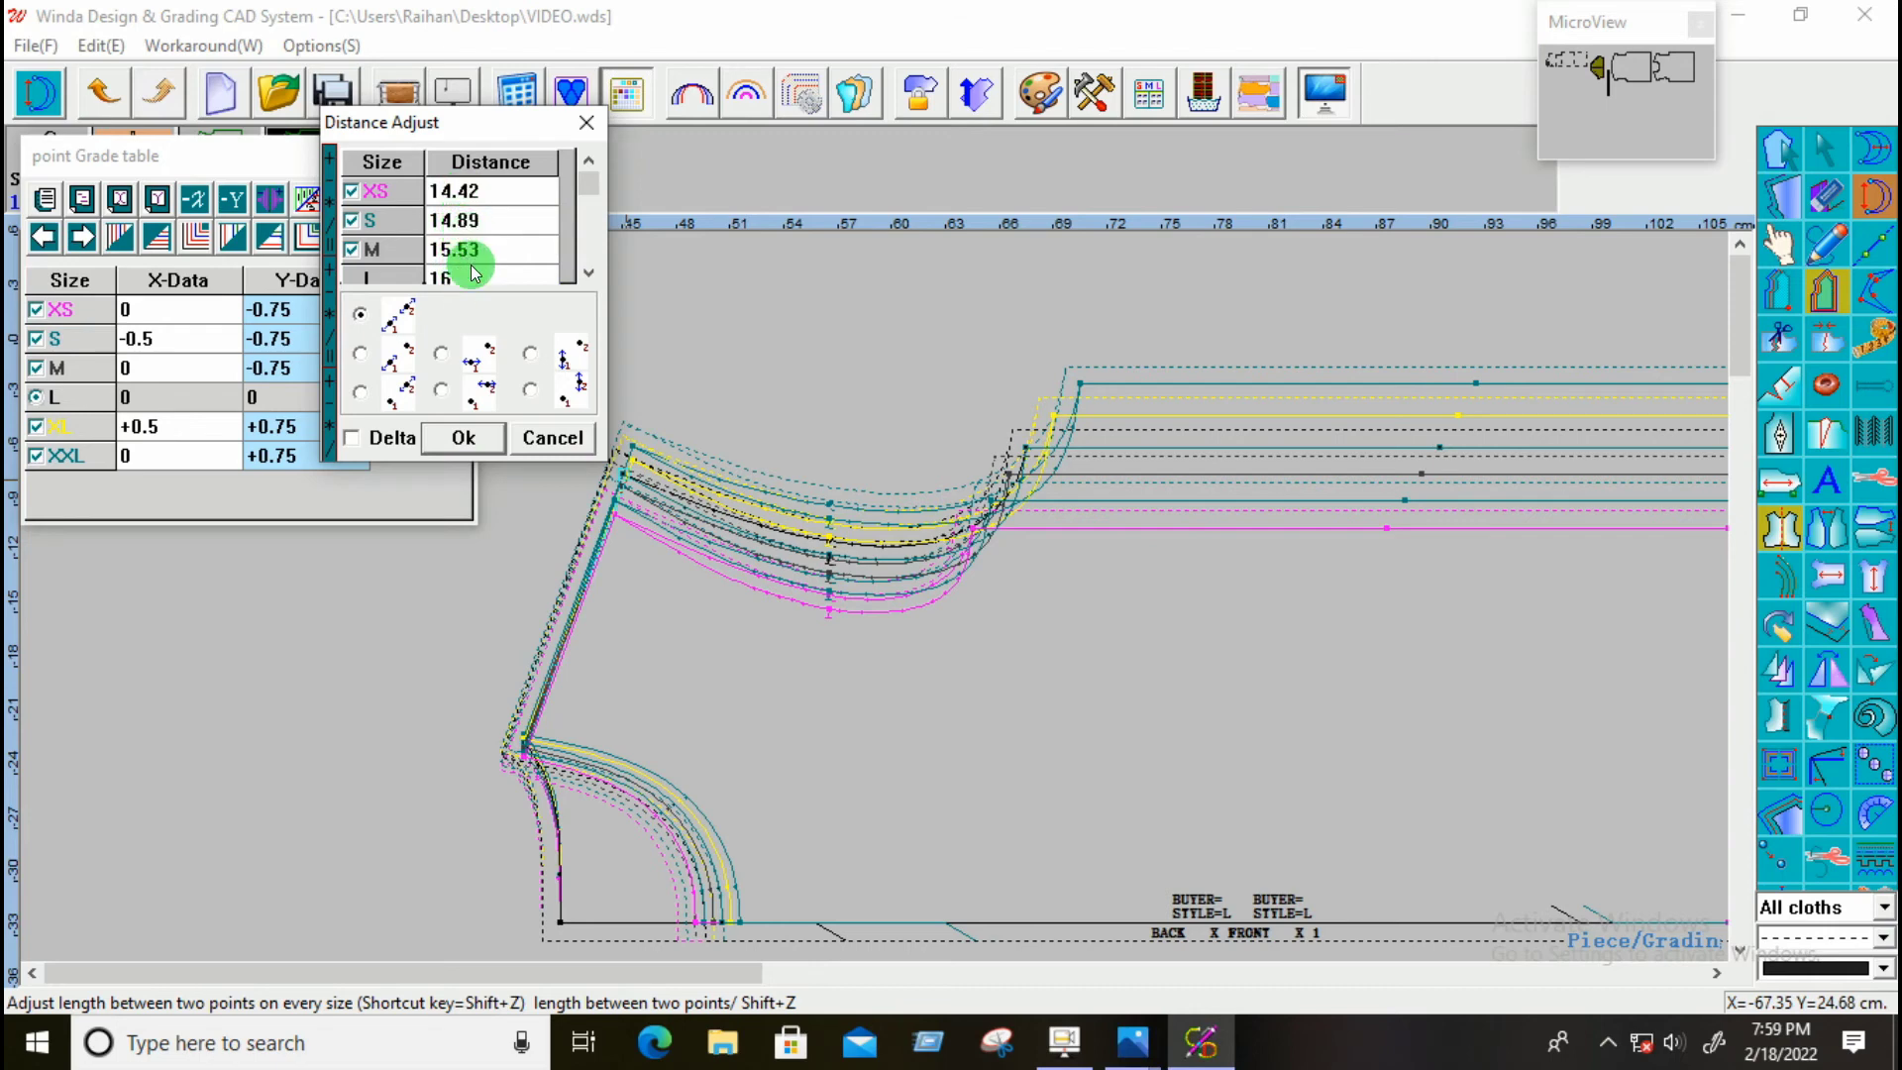
Step: Close the distance adjustment and set the shoulder tip's Y grade for size M to -0.78
right_click(654, 661)
right_click(667, 609)
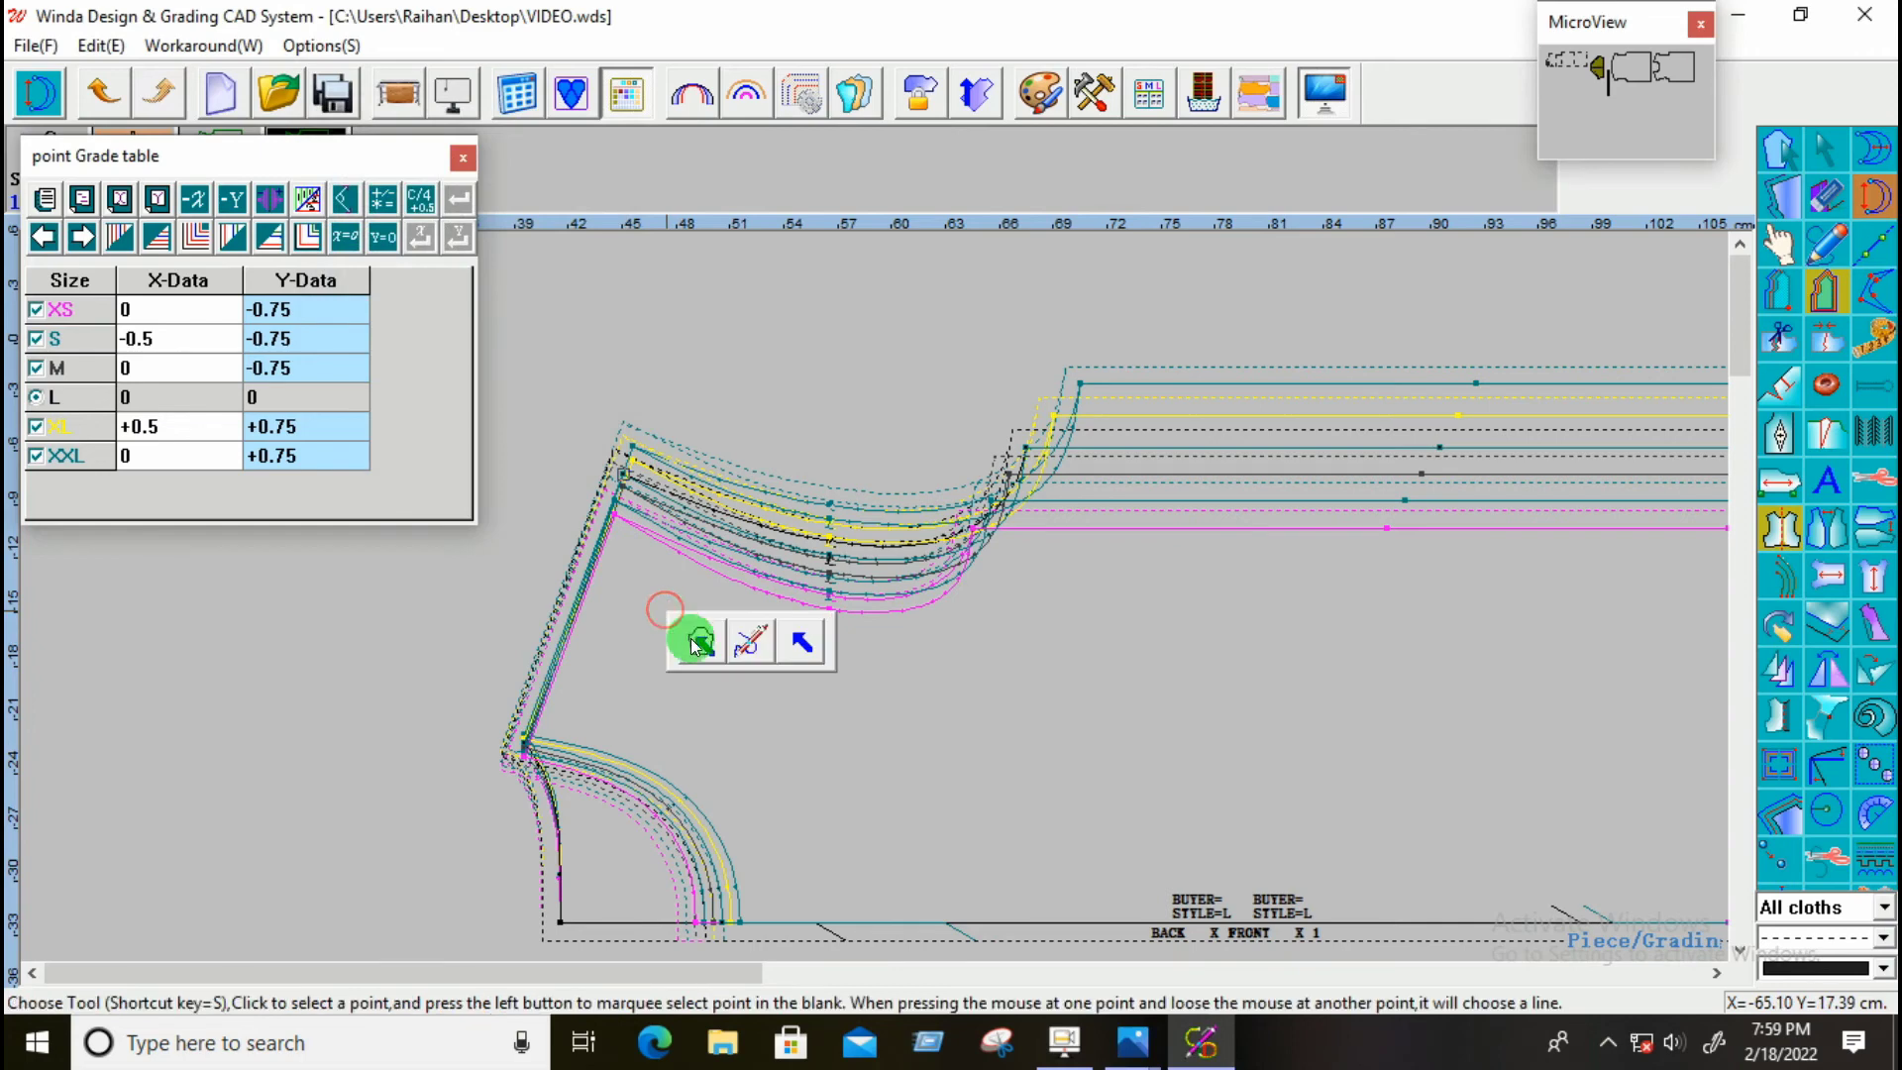
left_click(693, 642)
left_click(318, 368)
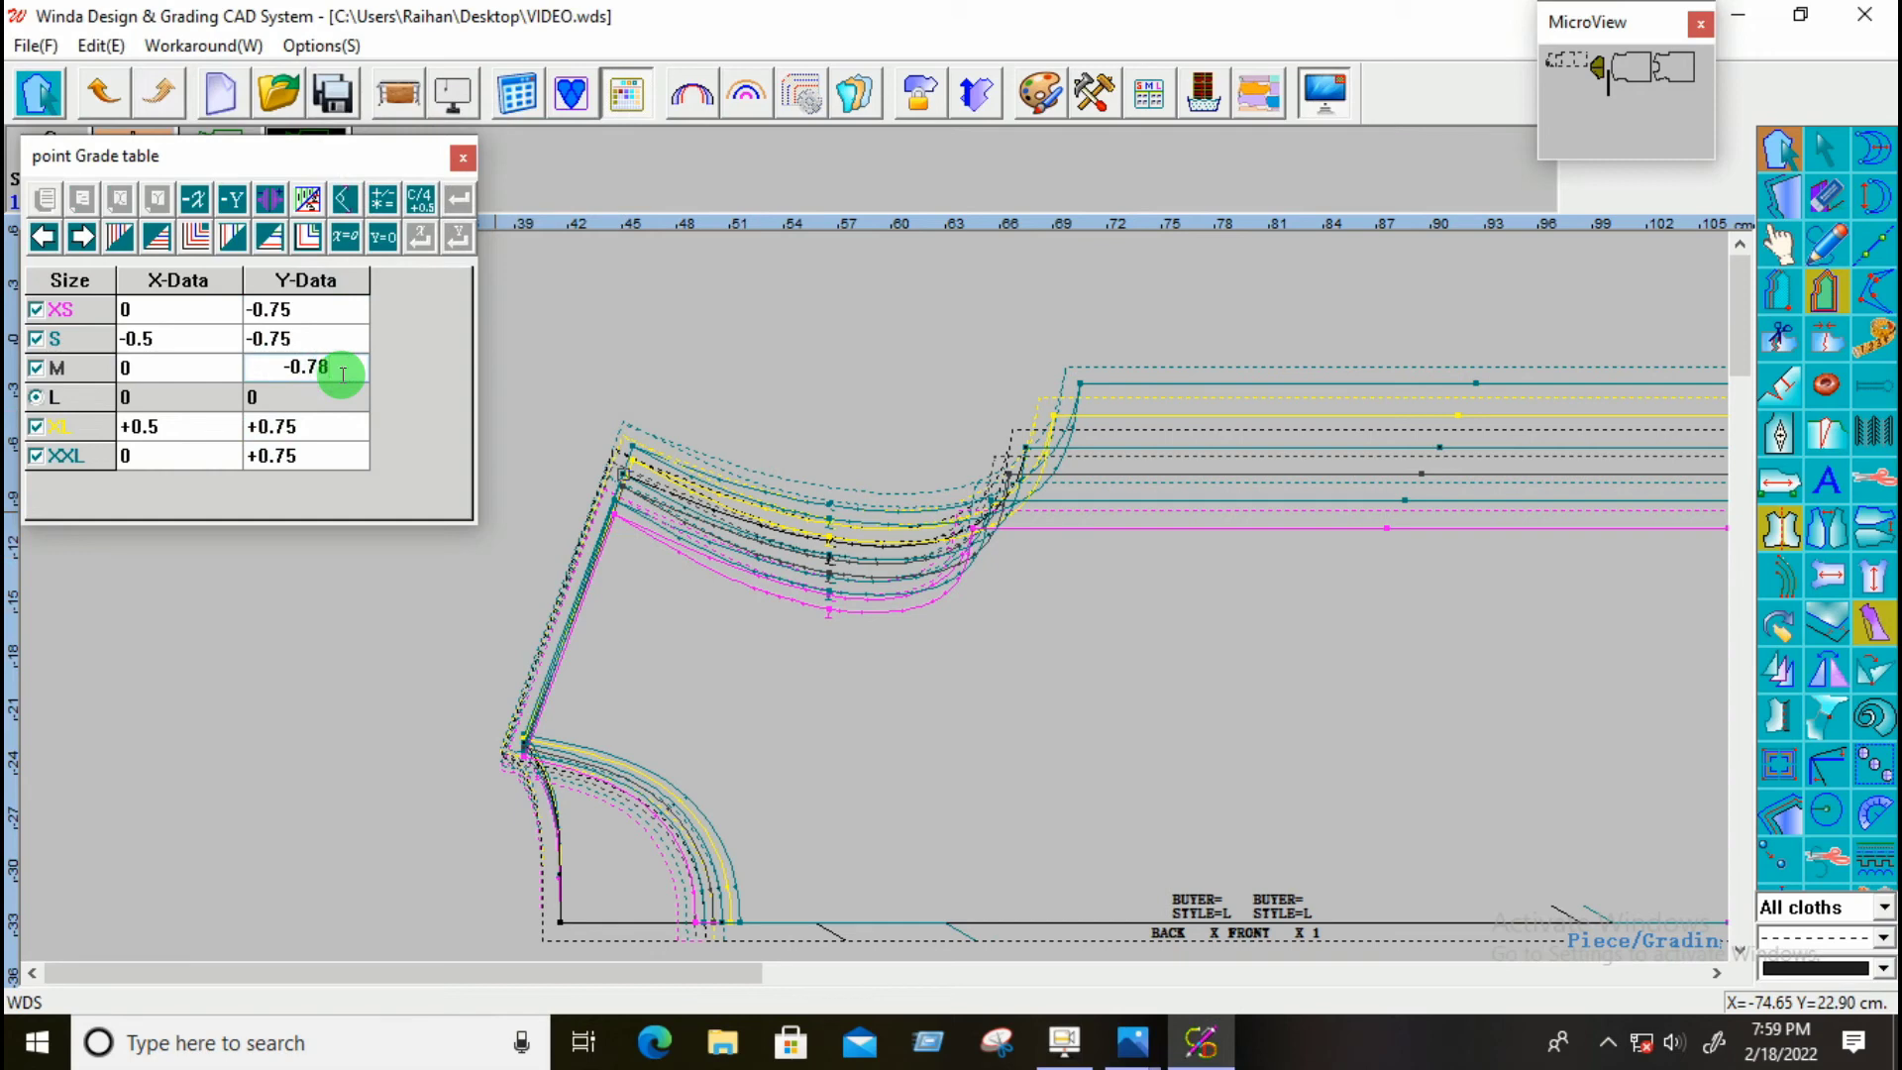
left_click(269, 238)
left_click(654, 673)
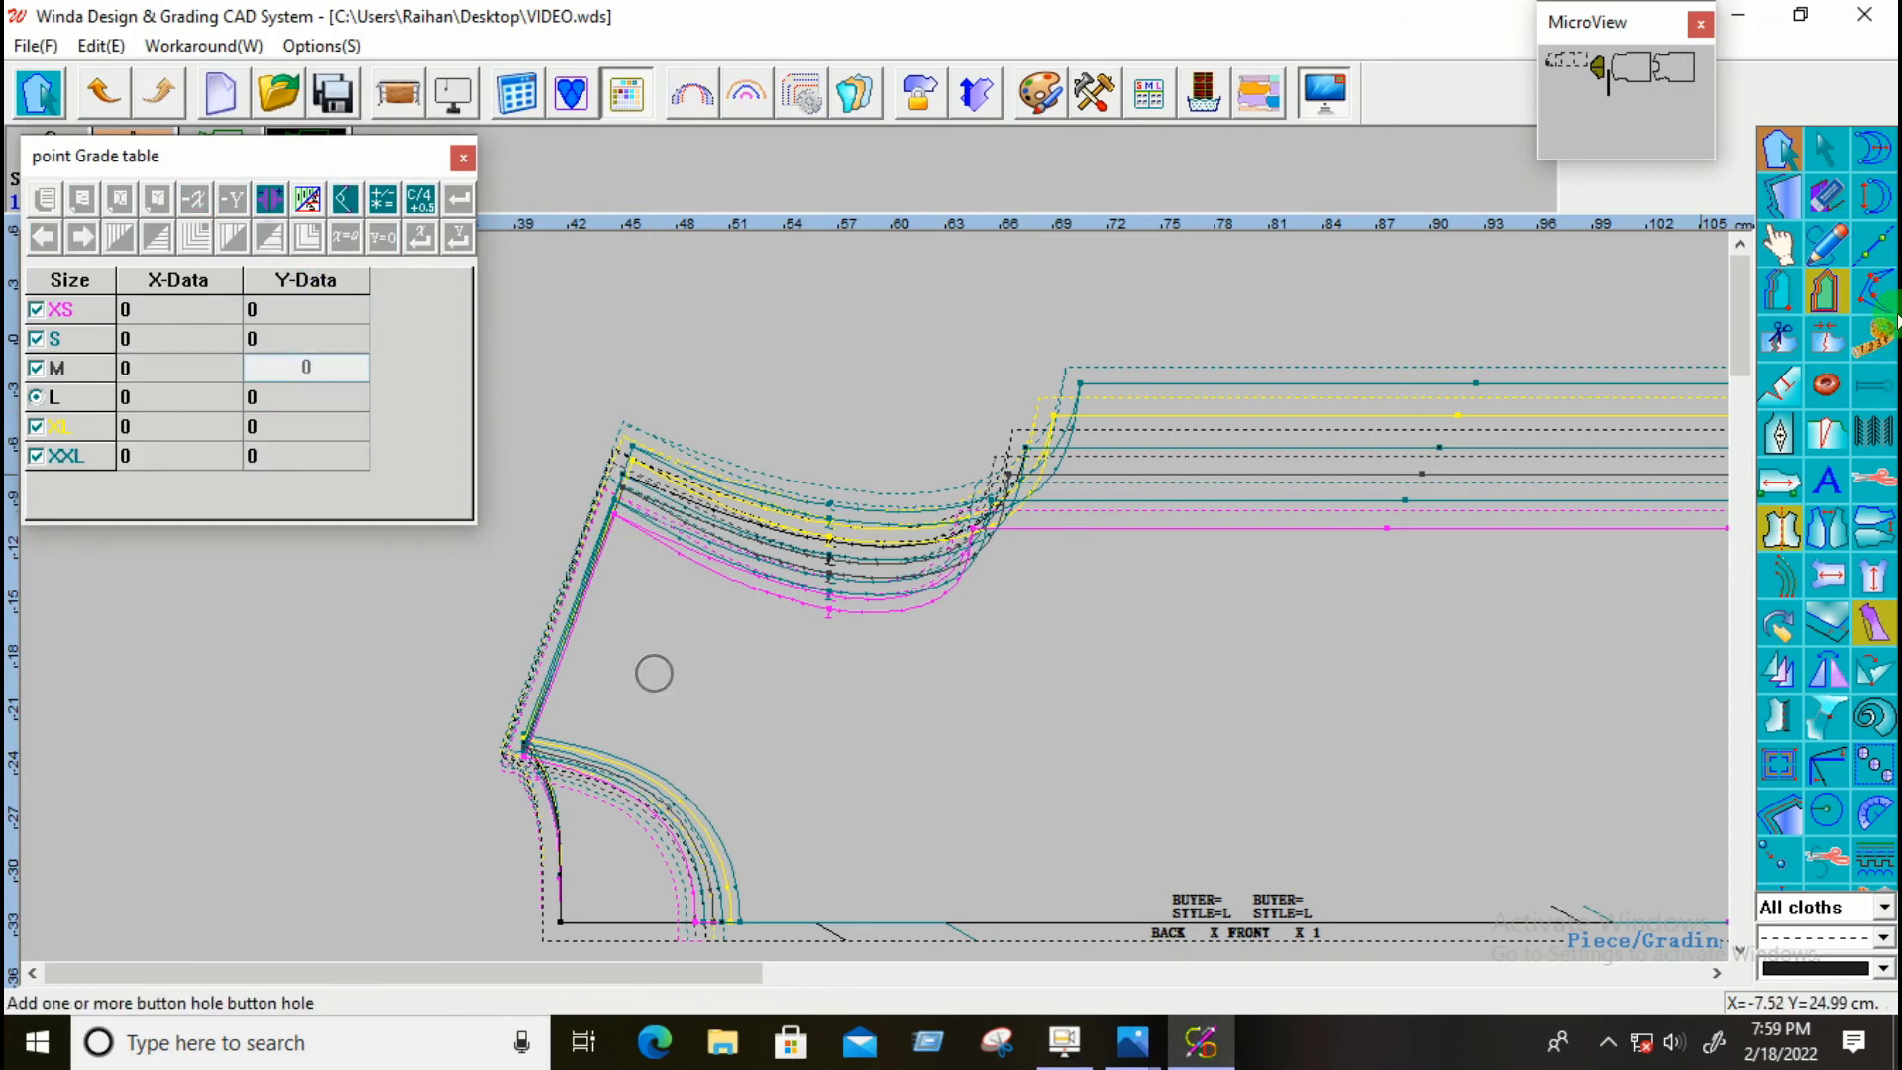
Step: Remeasure the shoulder seam with the new M grade and check the smaller sizes against the chart's shoulder length row
key("shift+z")
left_click(520, 741)
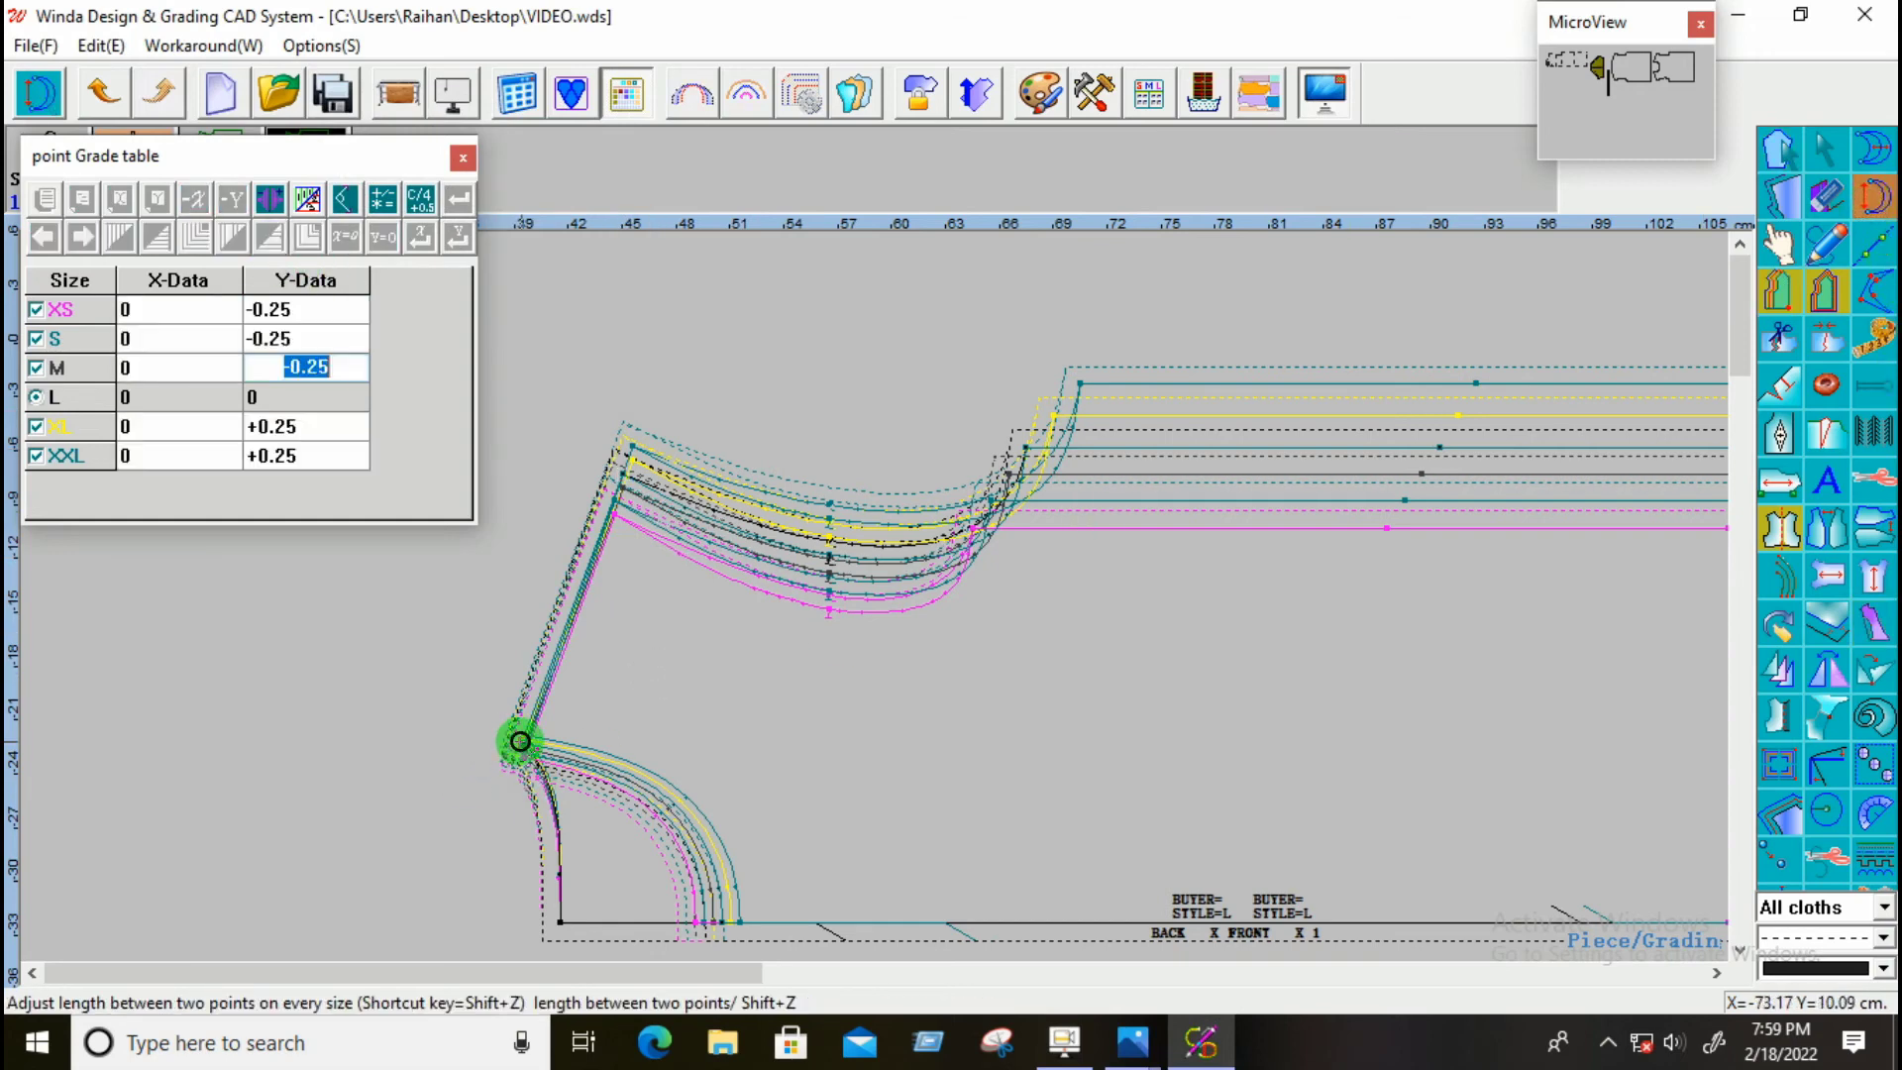
left_click(621, 462)
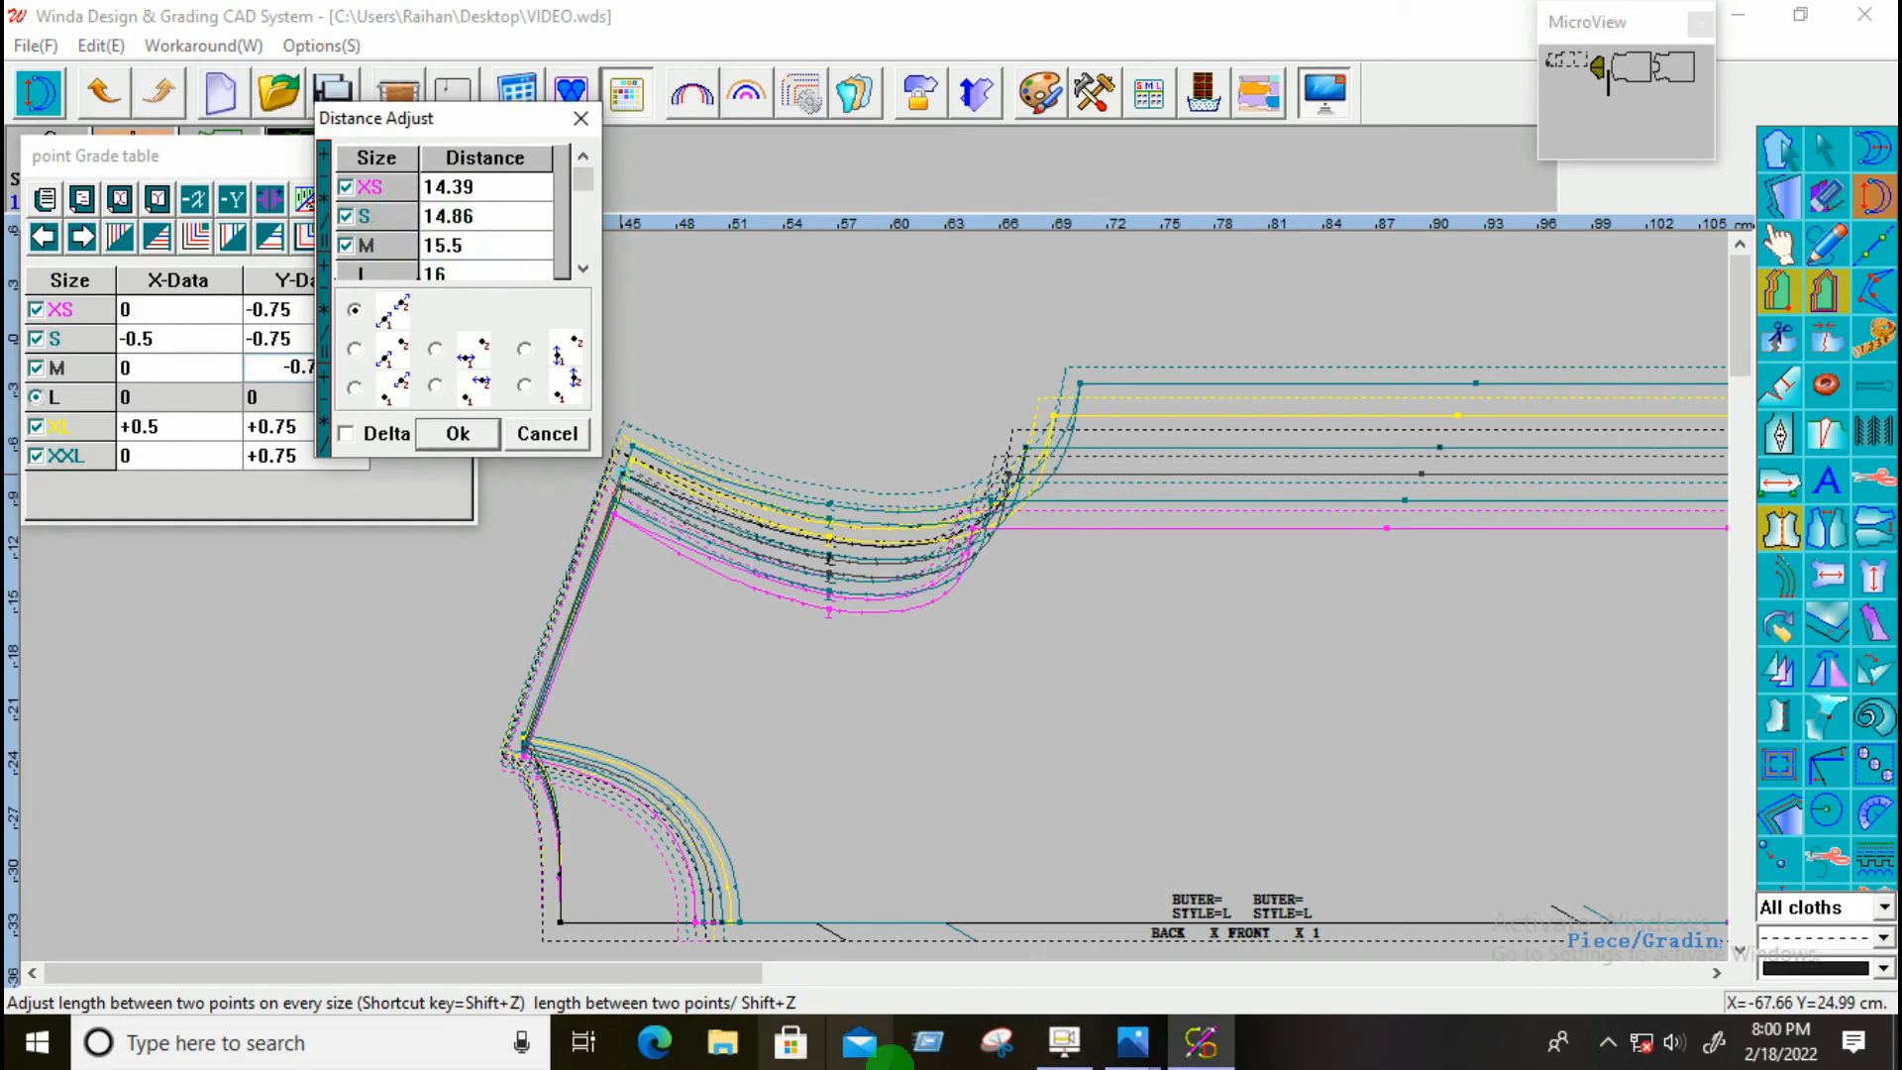
mouse_move(1141, 1056)
left_click(1044, 913)
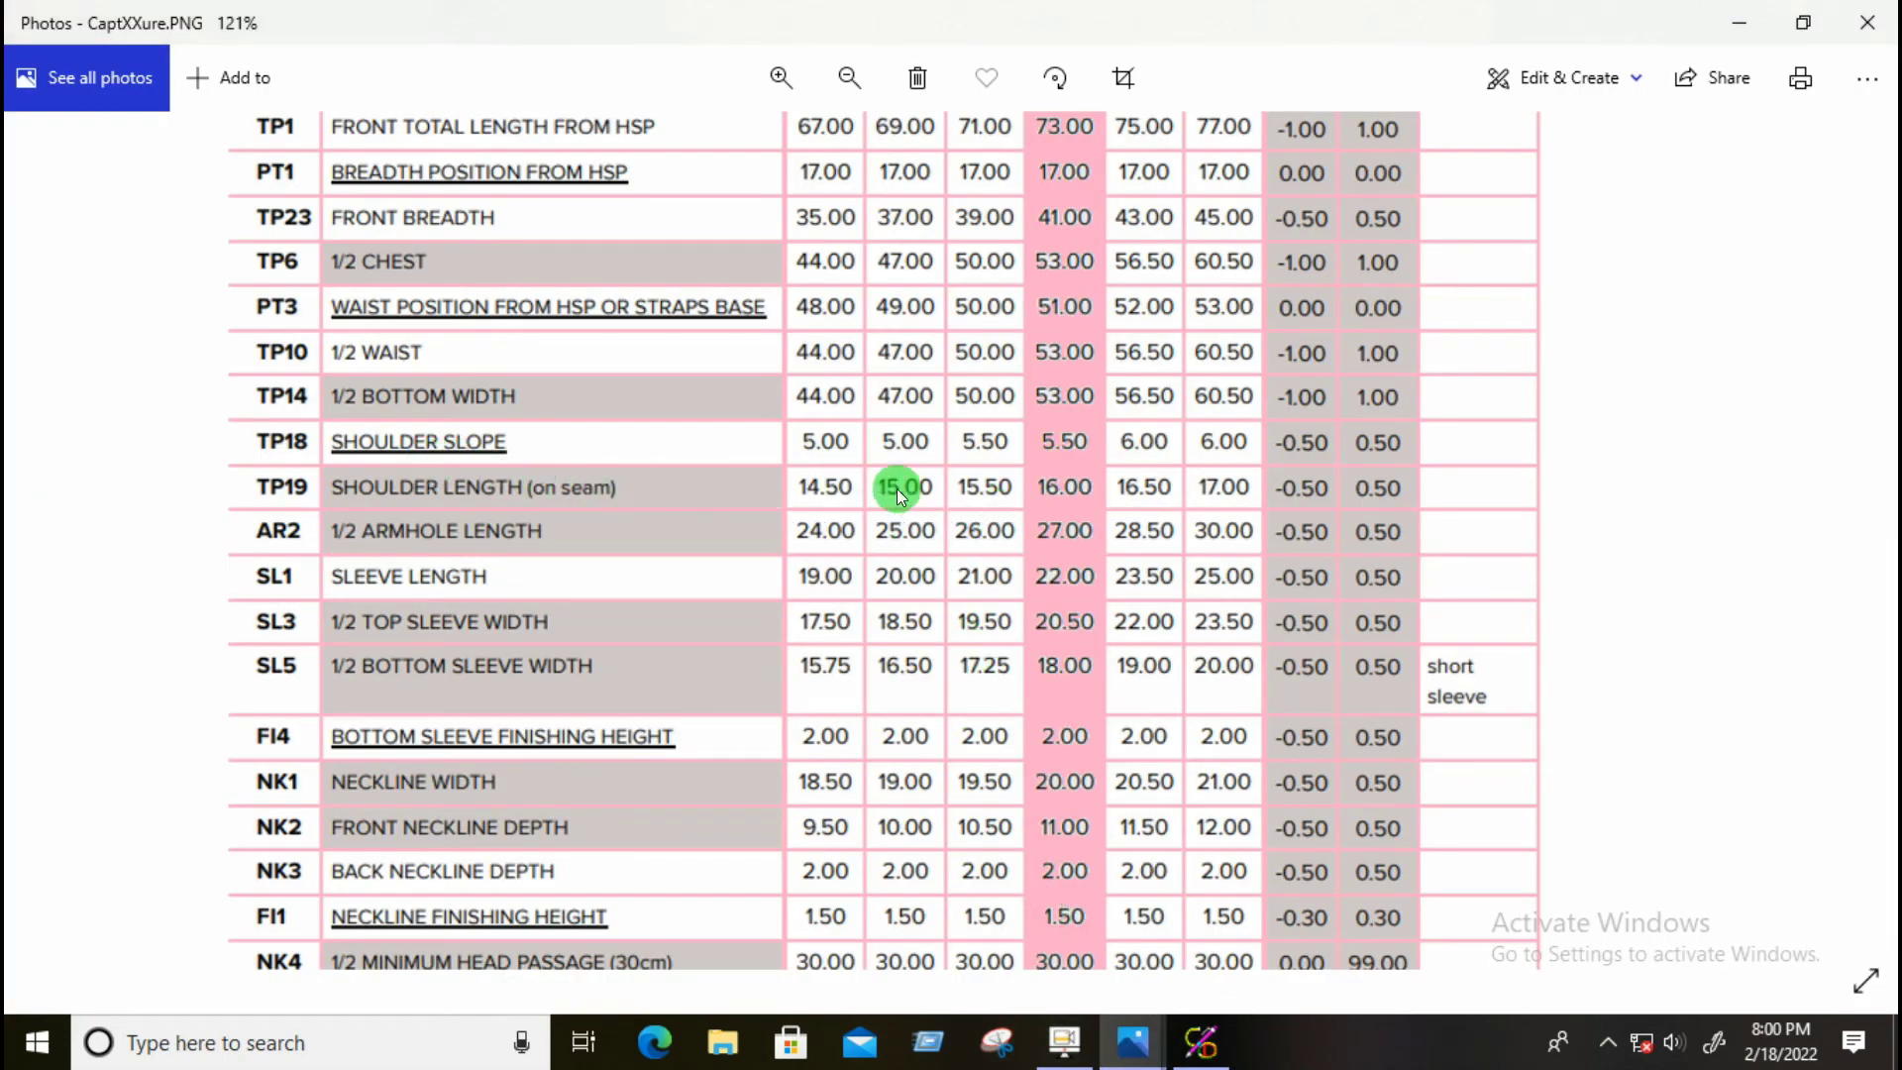
scroll(896, 489, "down", 1)
scroll(886, 492, "down", 1)
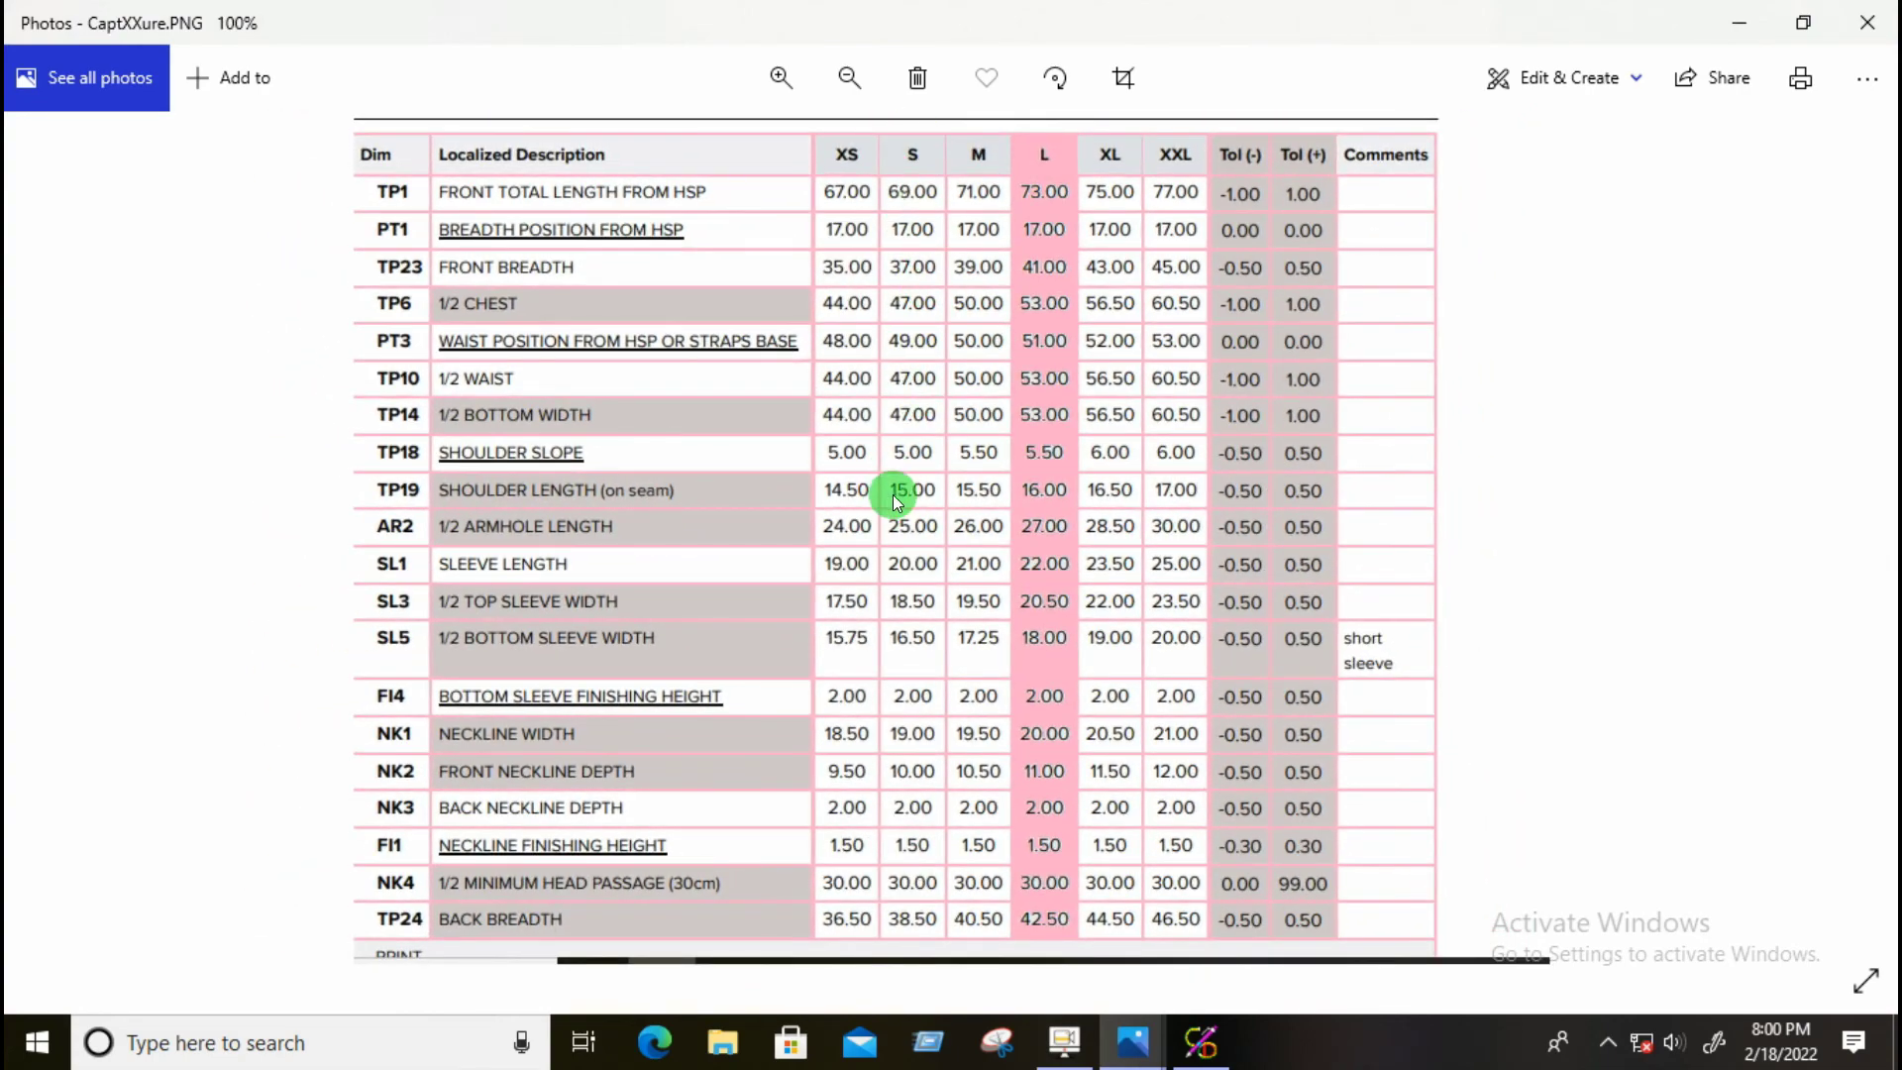
Step: Return to the pattern and set the shoulder tip's Y grade for size S to -0.6
left_click(1128, 1047)
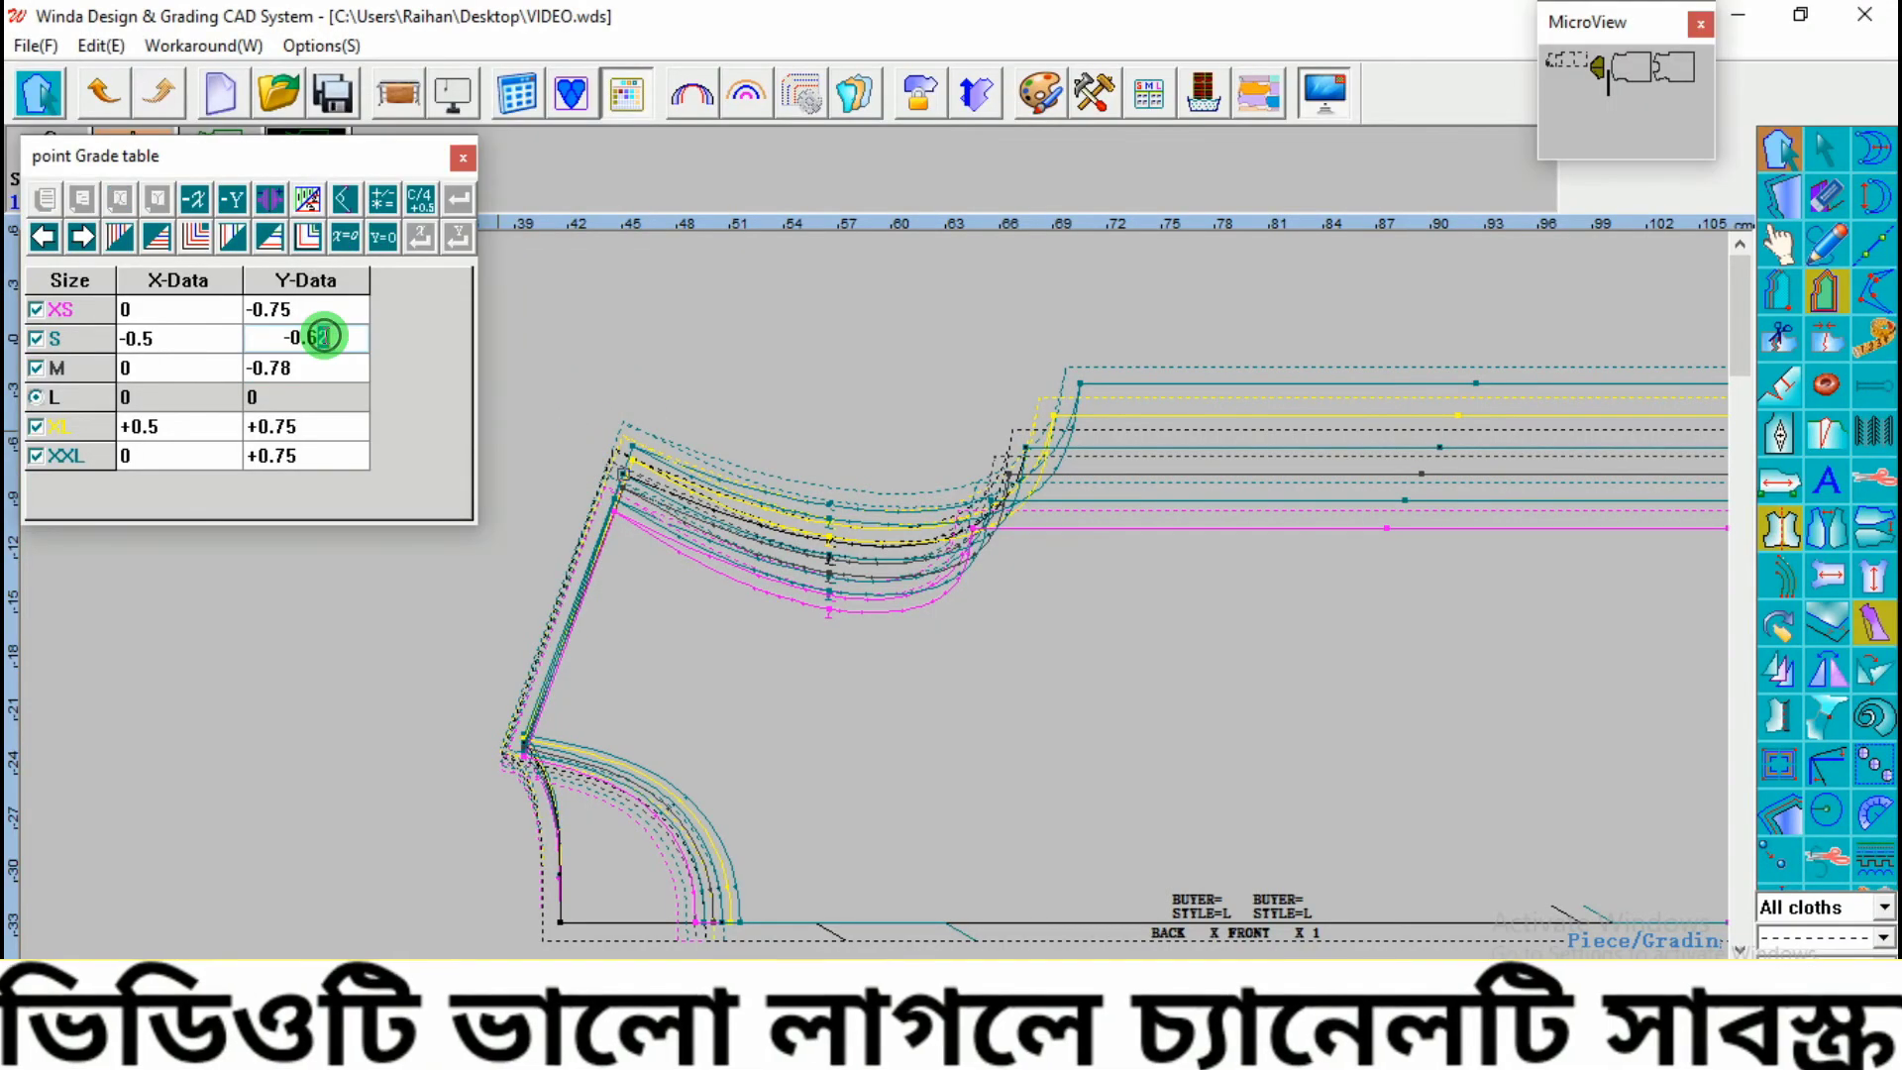
key("BackSpace")
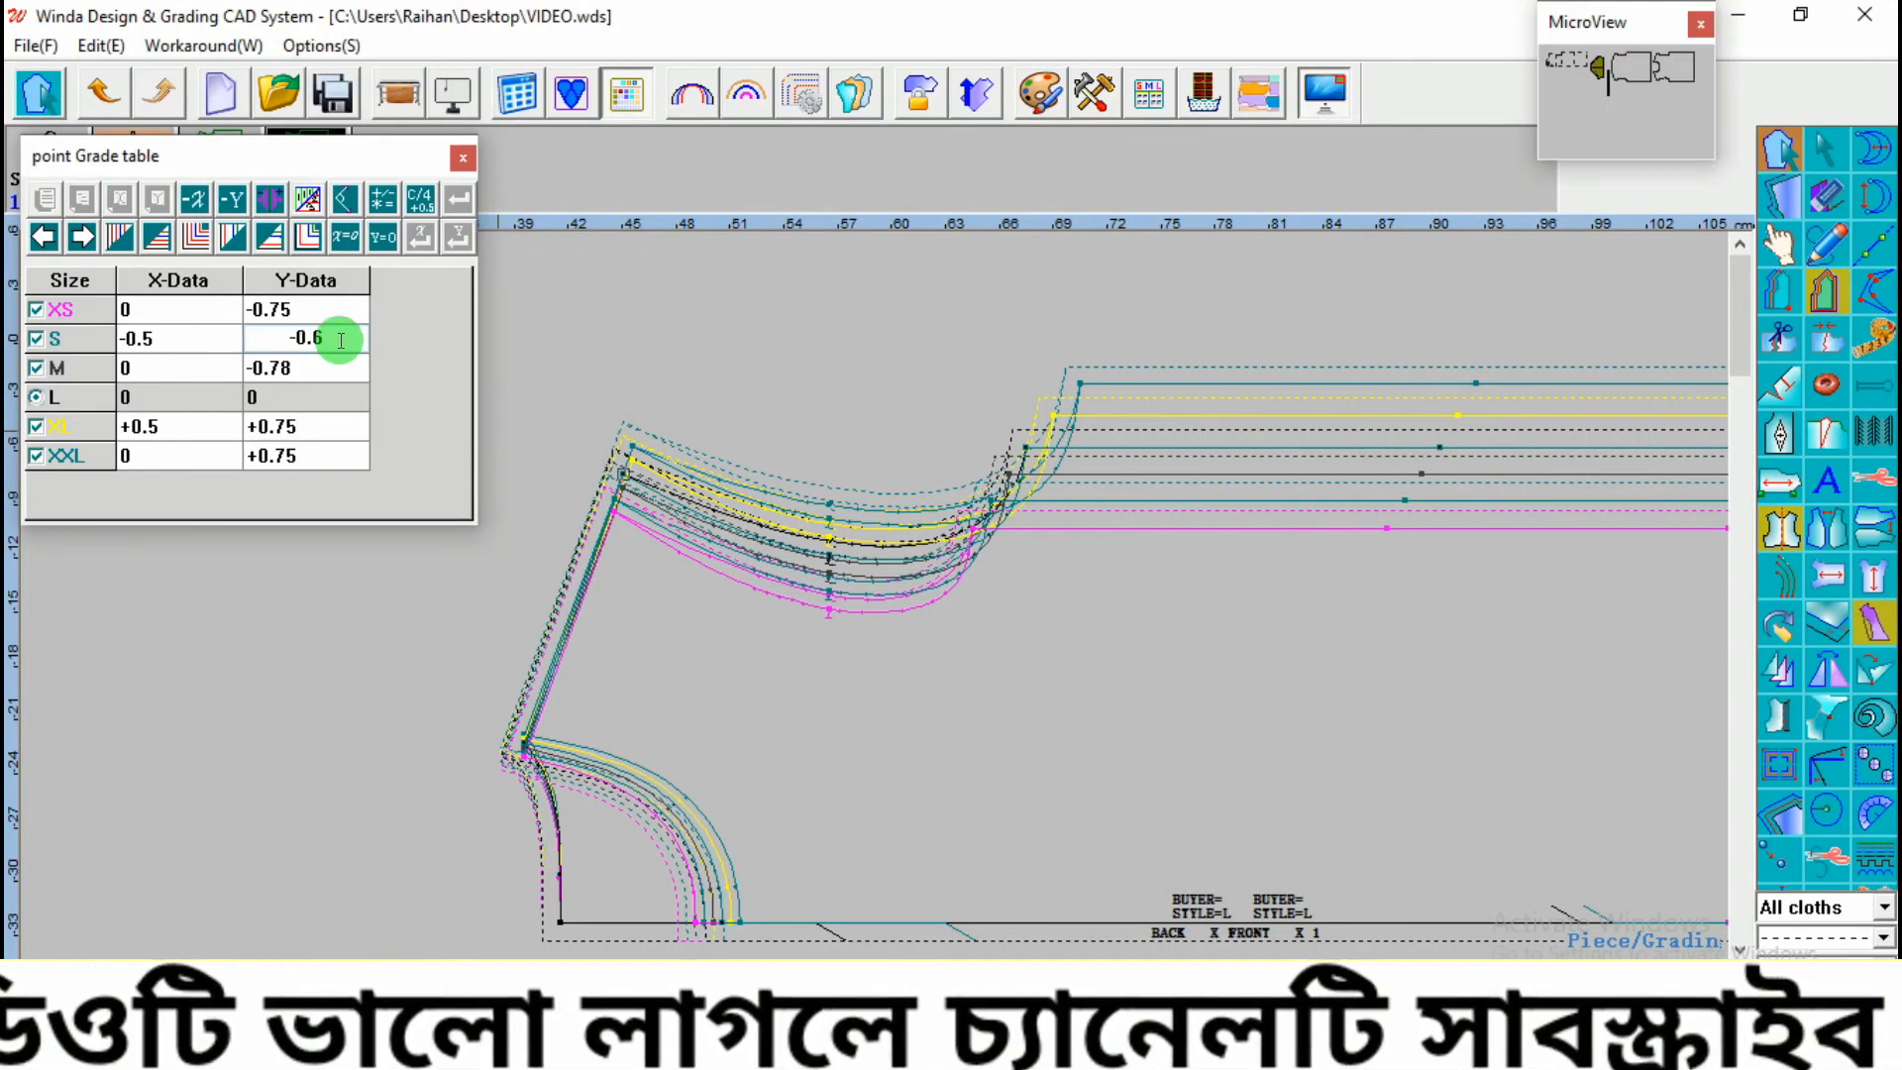
key("Return")
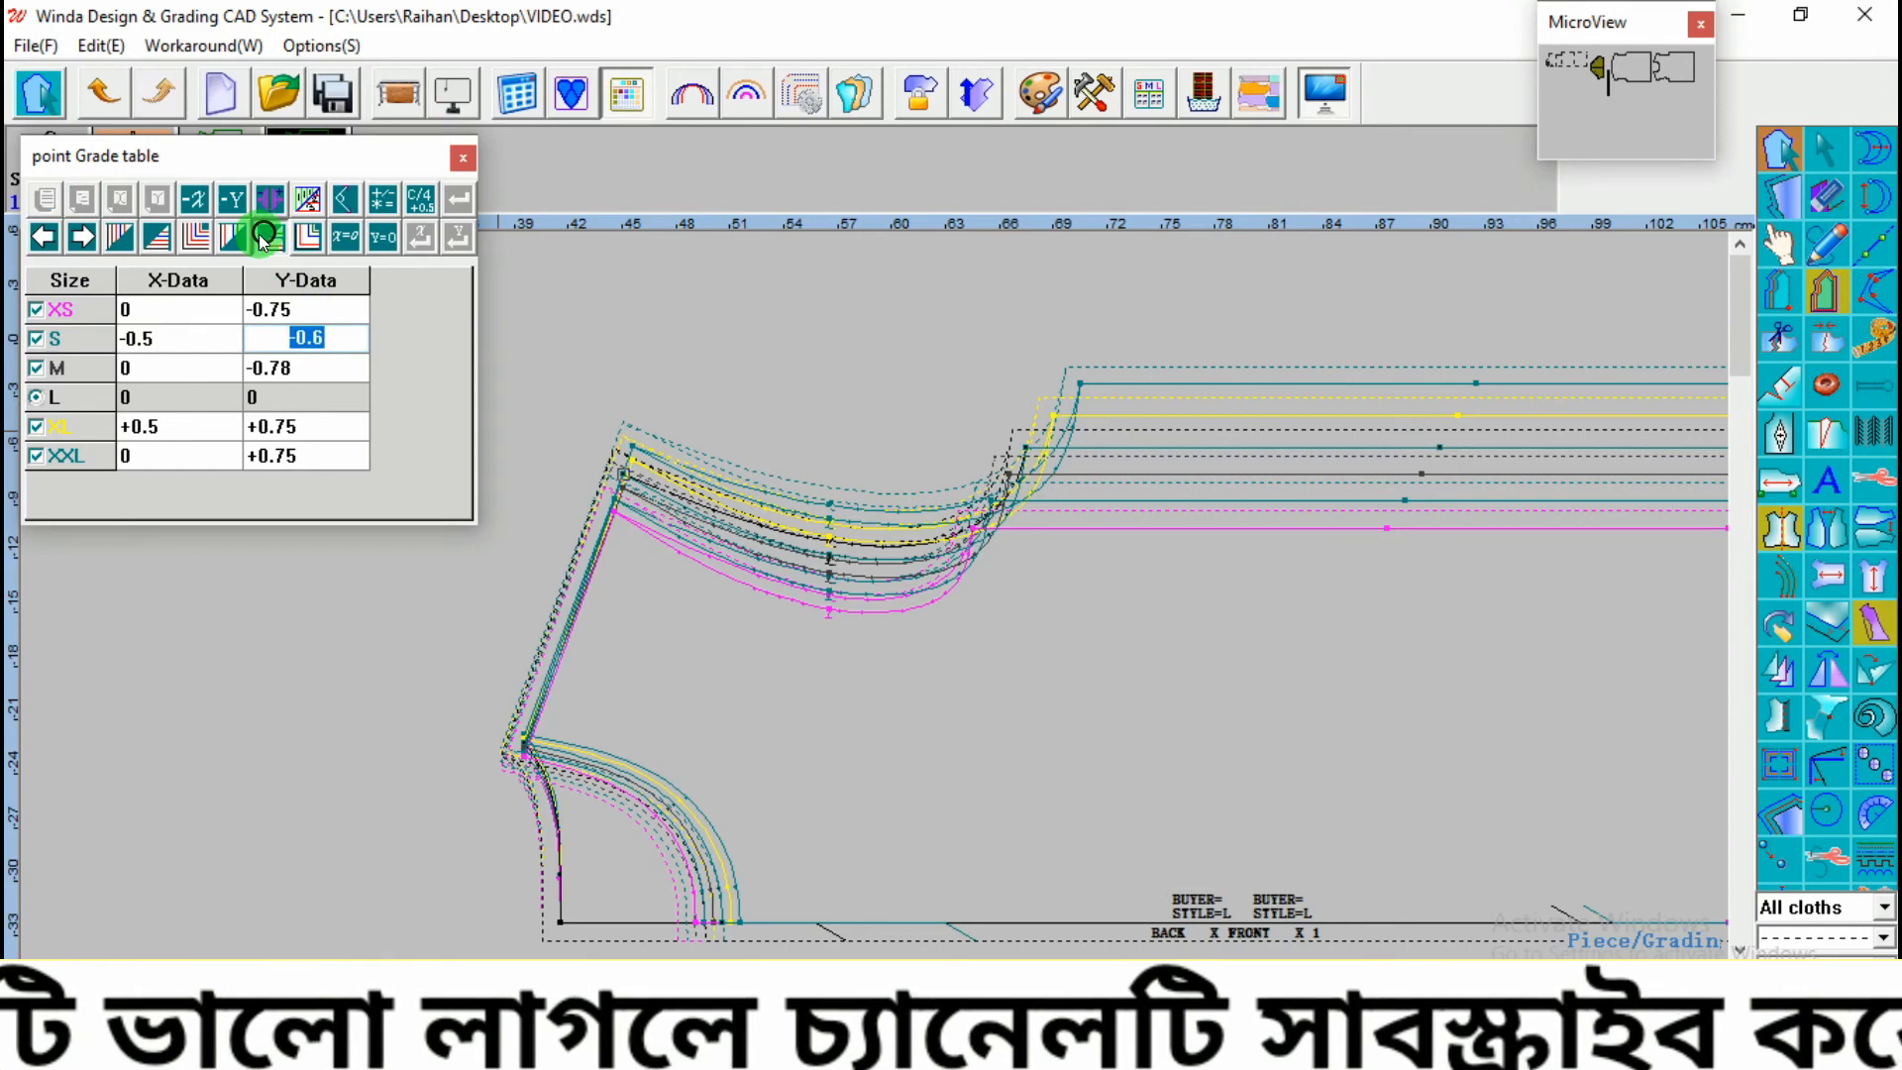
Step: Remeasure the shoulder seam with the new S grade and close the distance adjustment without changes
left_click(1878, 198)
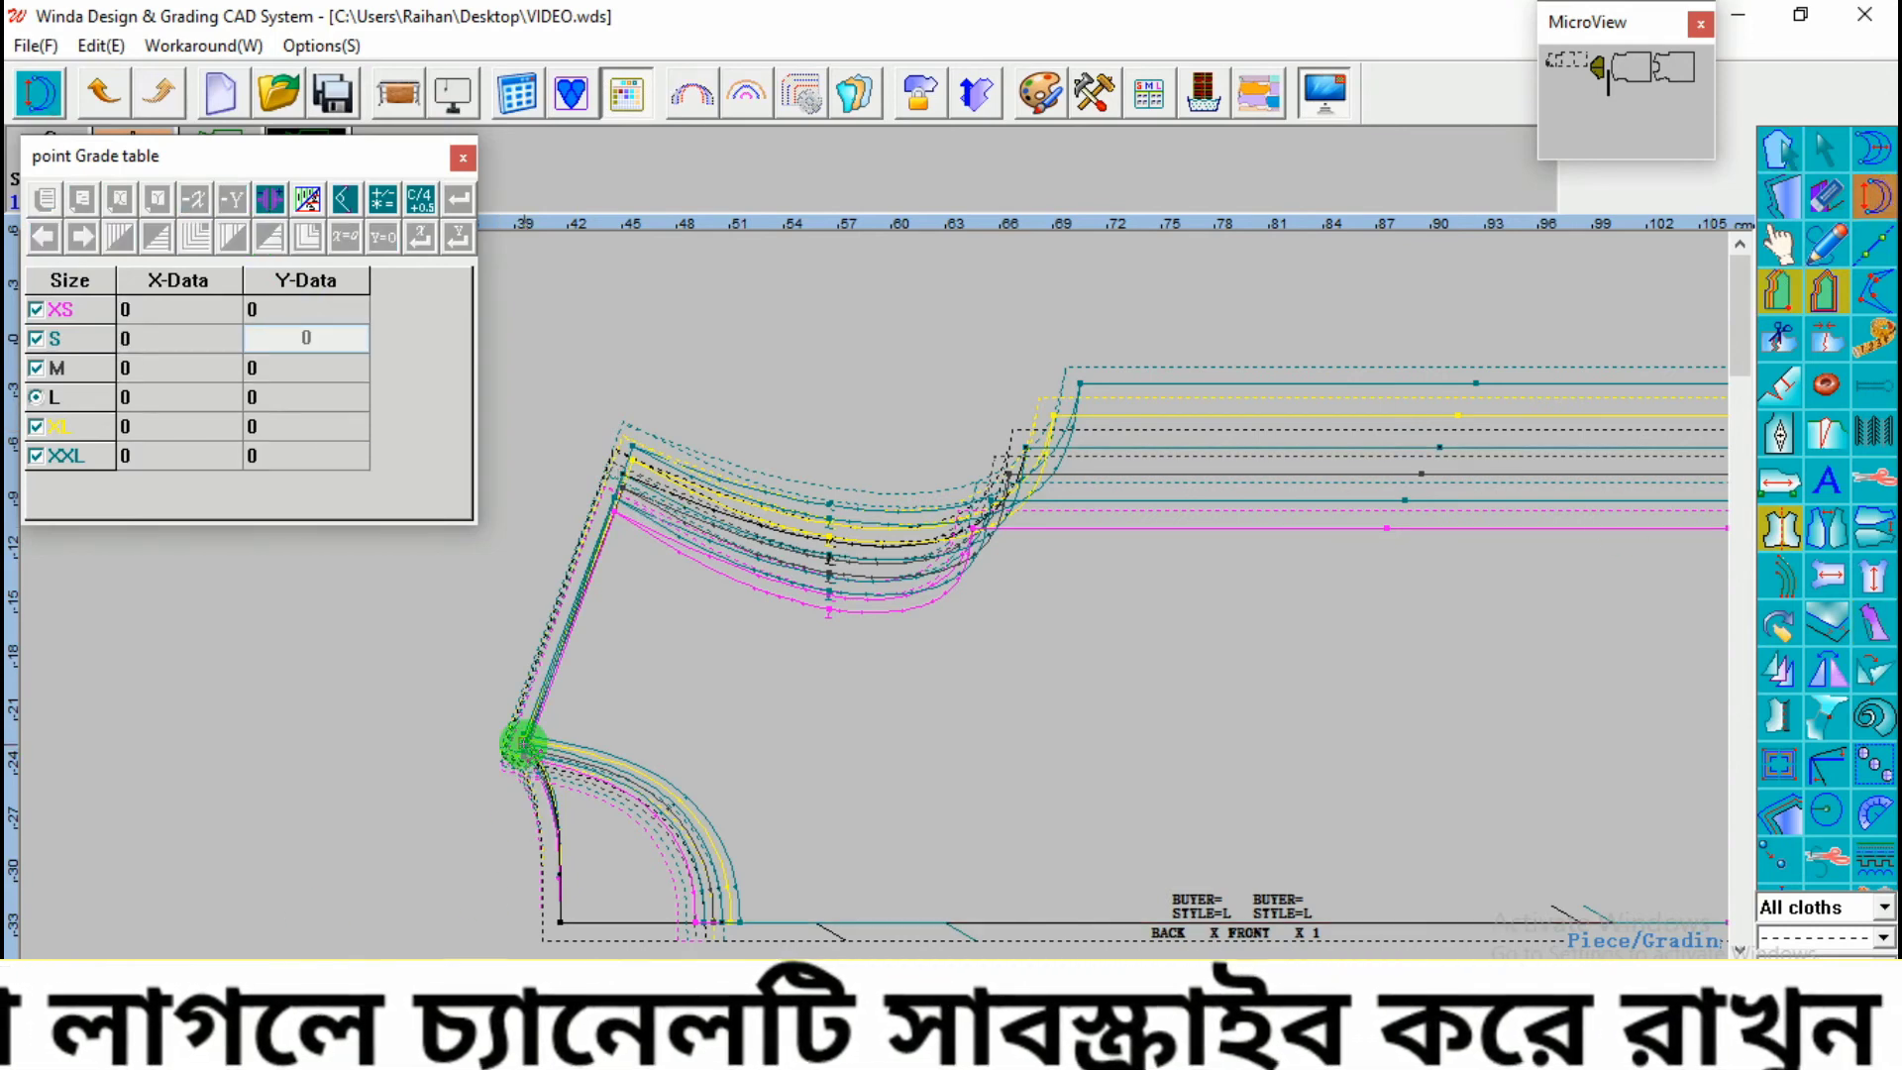
left_click(520, 741)
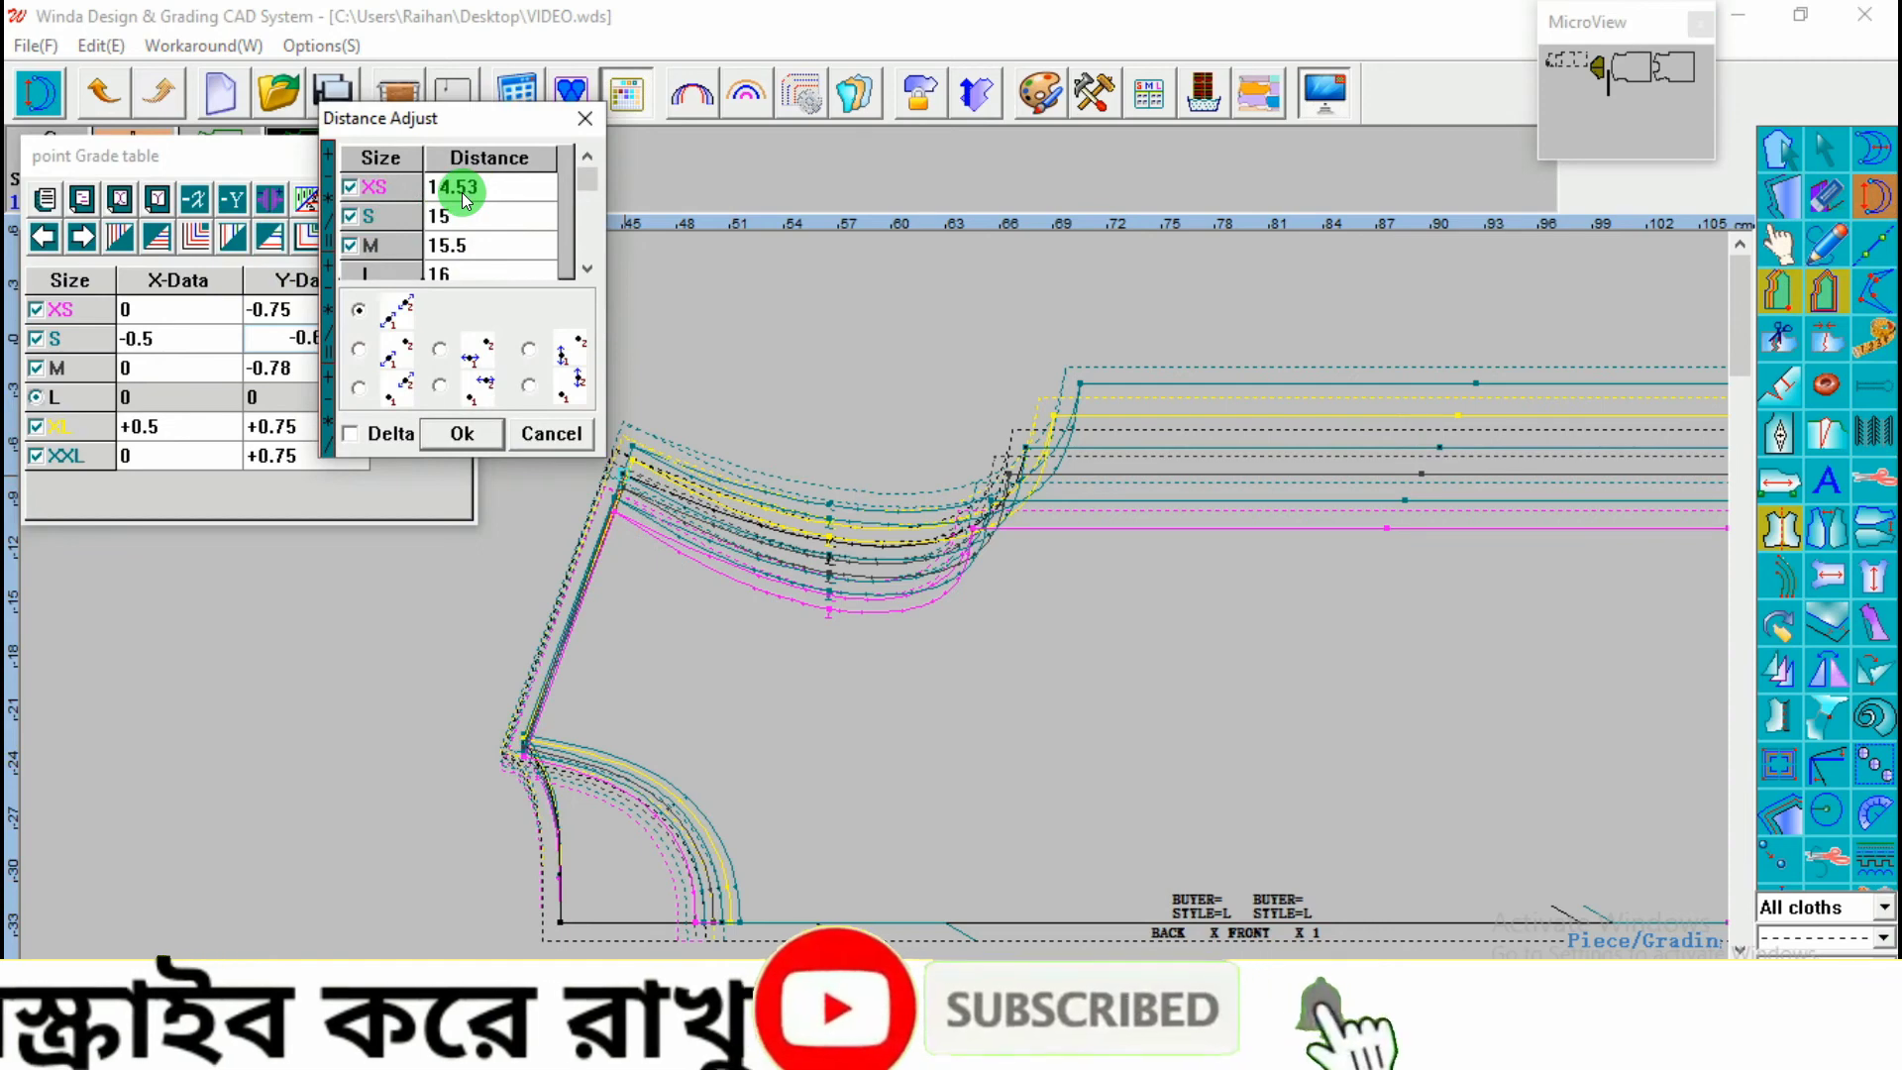
left_click(585, 118)
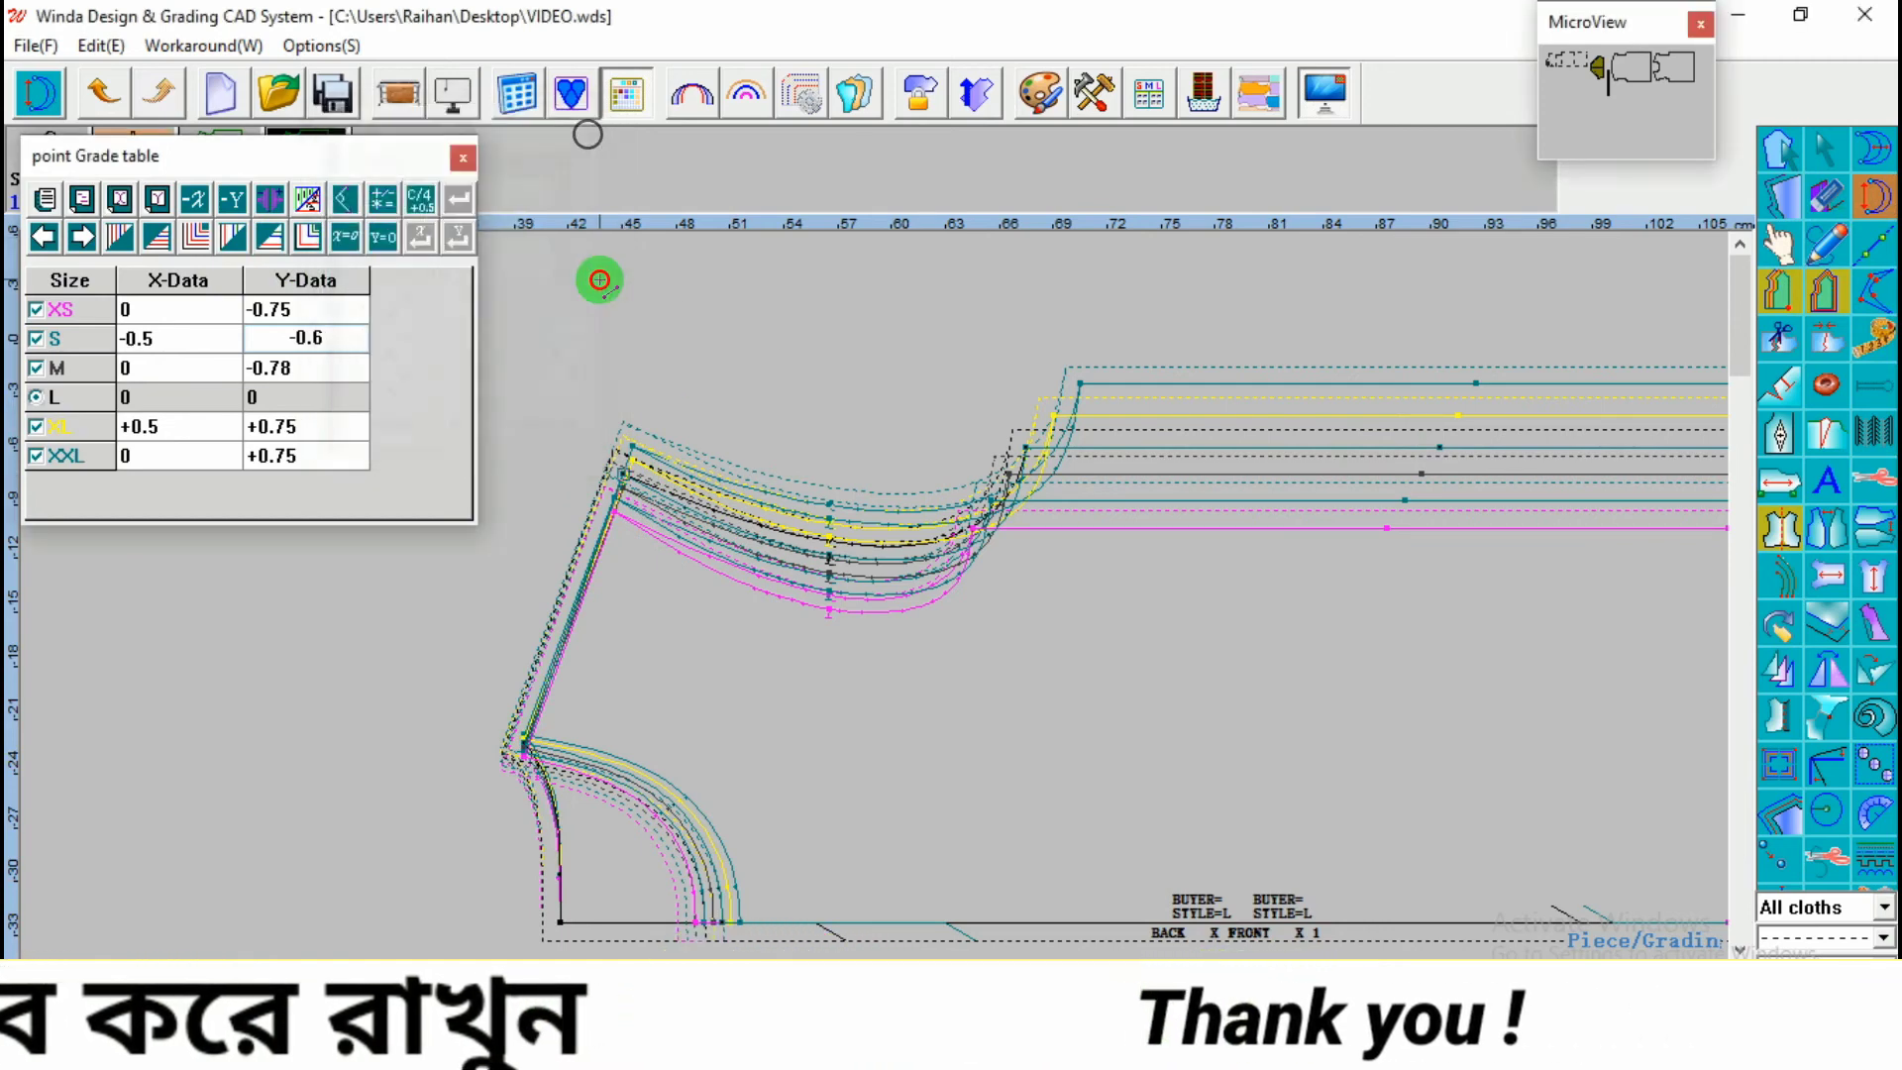
Step: Set the shoulder tip's Y grade for size XS to -0.78
left_click(313, 309)
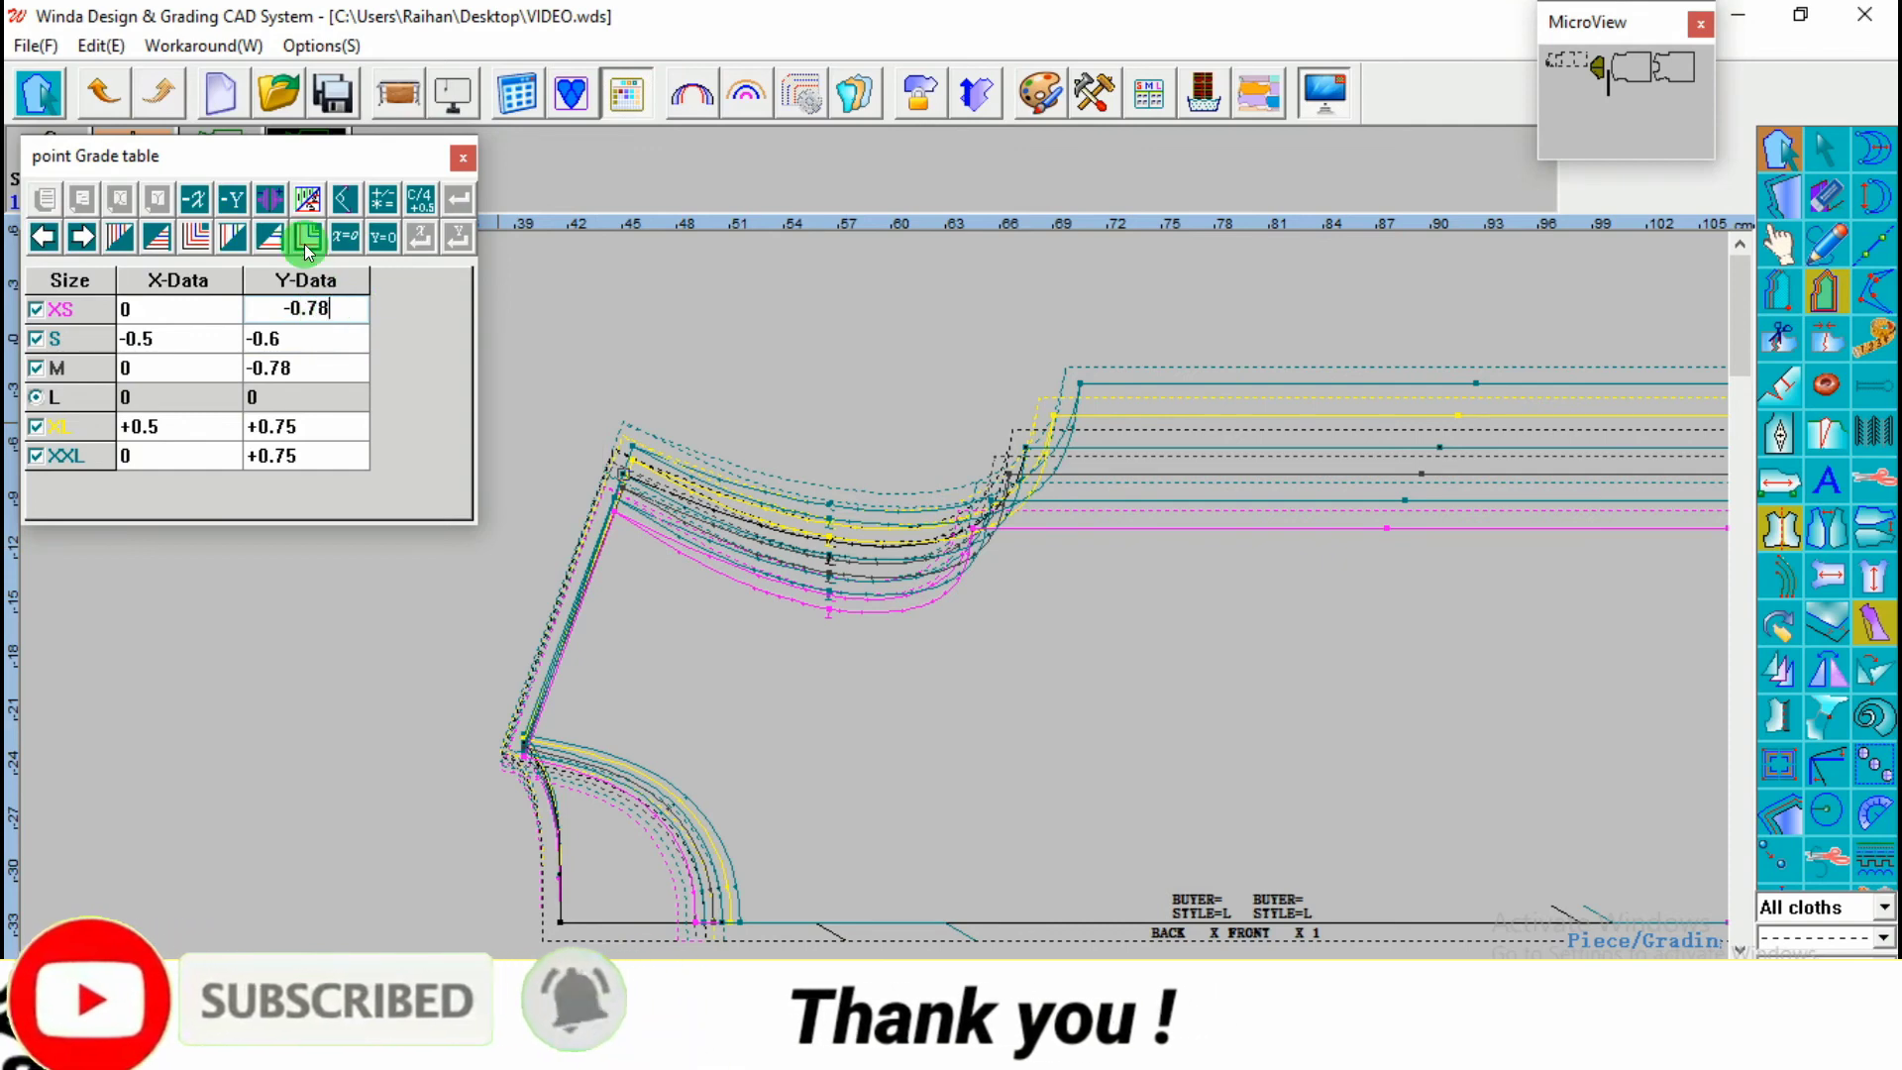
left_click(273, 233)
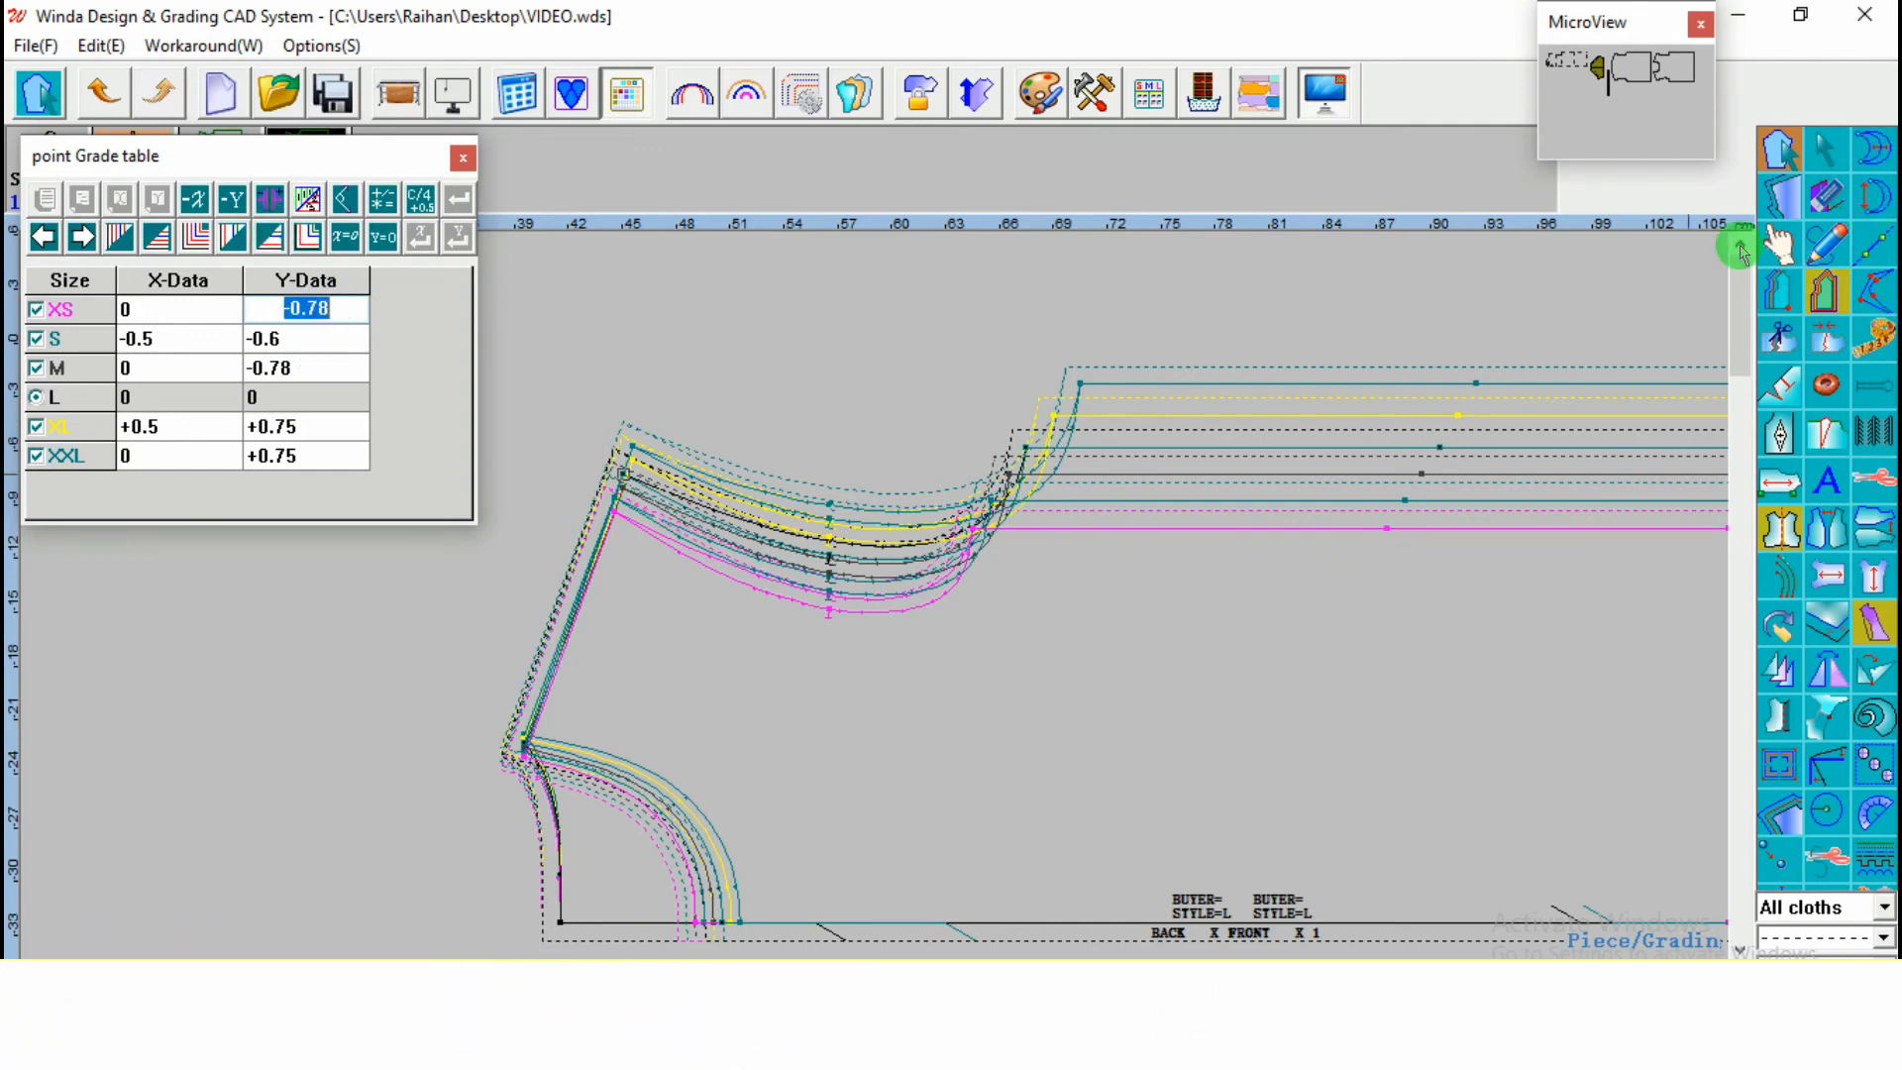
left_click(830, 359)
Step: Remeasure the shoulder seam, review the distances from XS through XXL, and close the distance adjustment without changes
left_click(1879, 195)
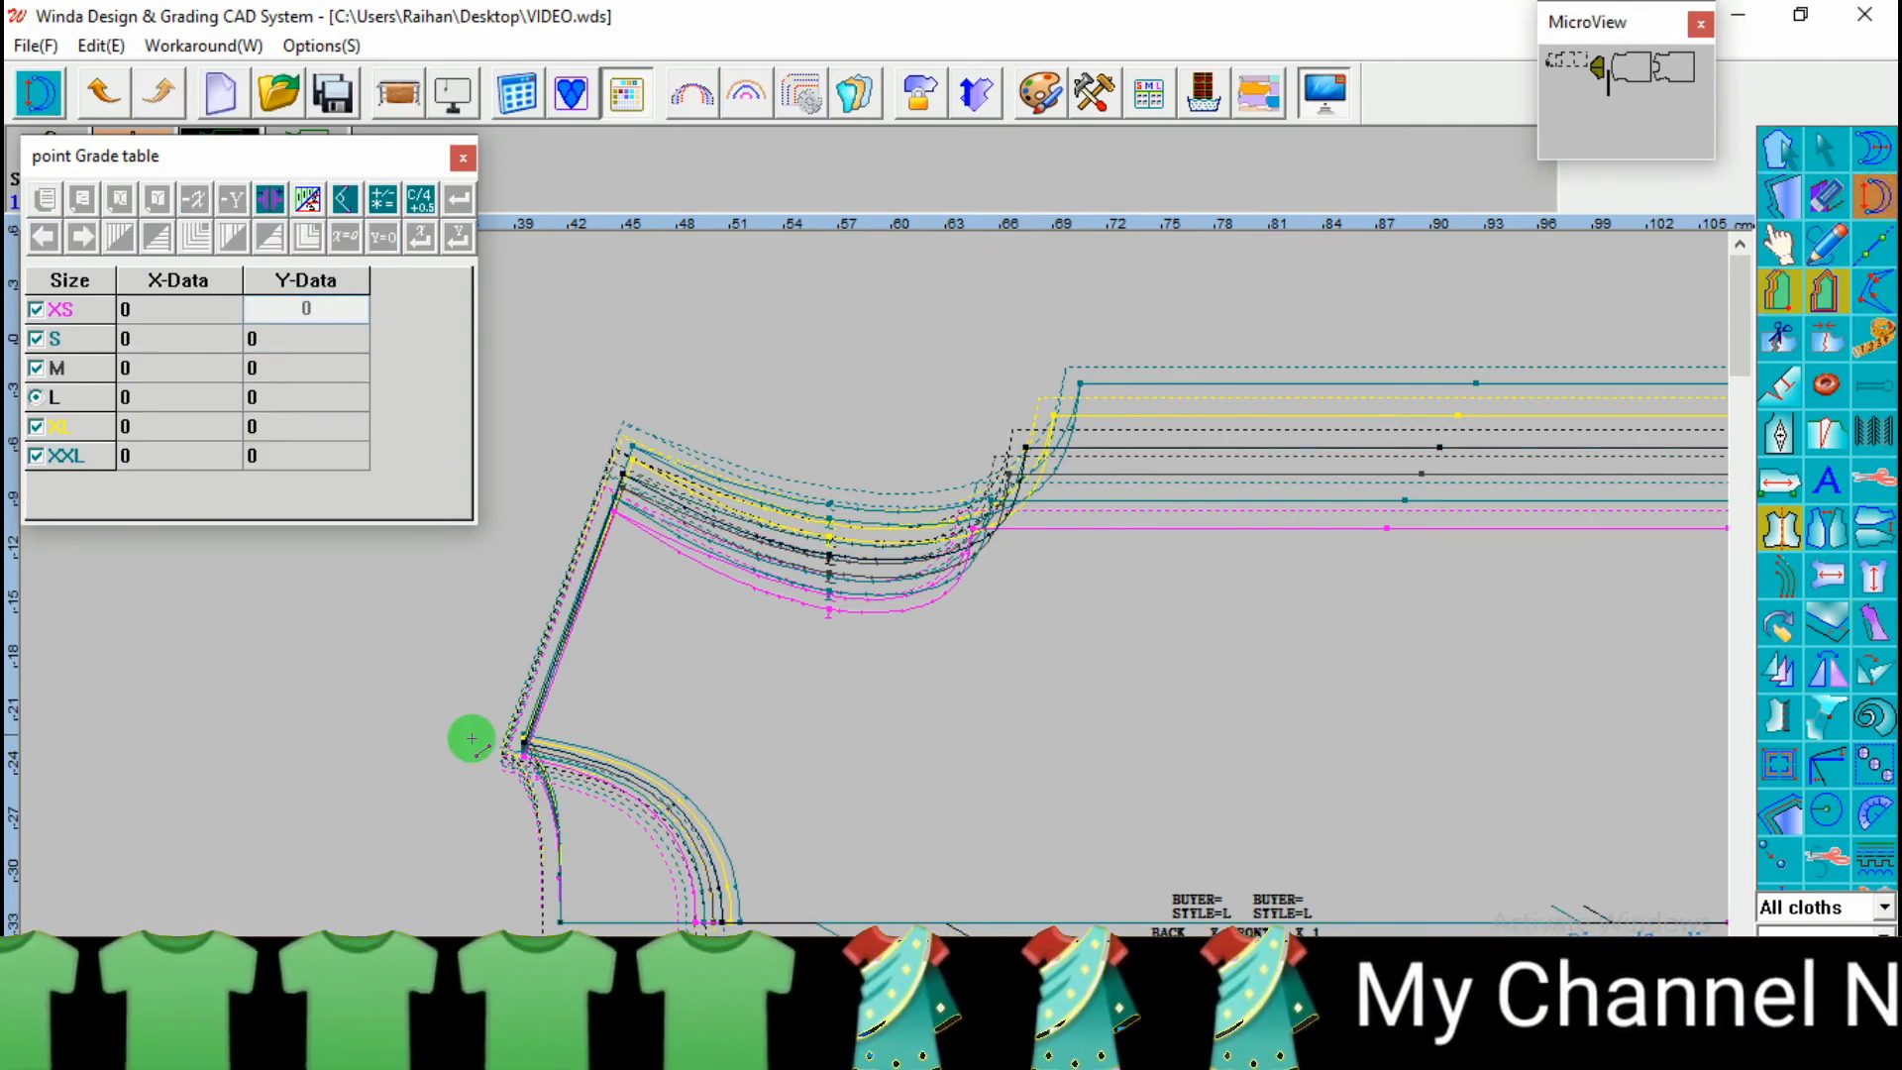
left_click(522, 742)
left_click(624, 486)
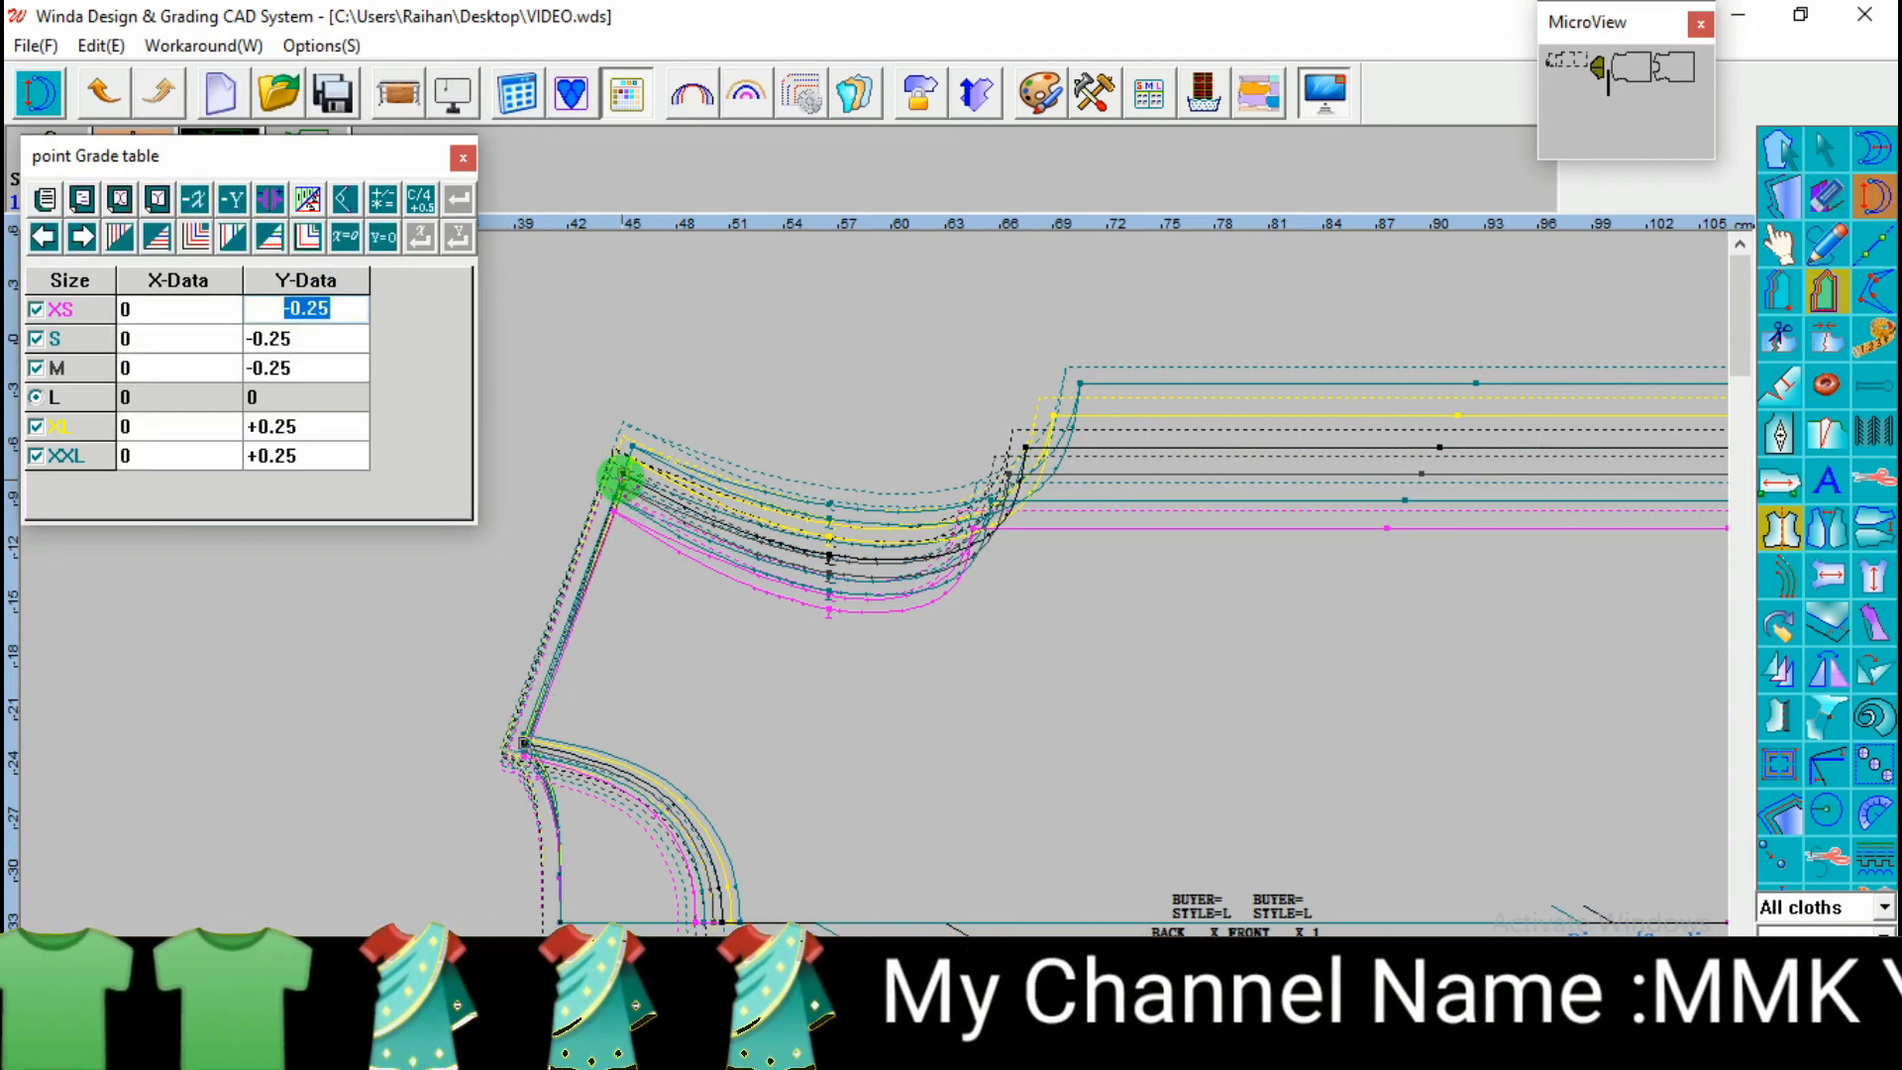
right_click(620, 480)
left_click(540, 249)
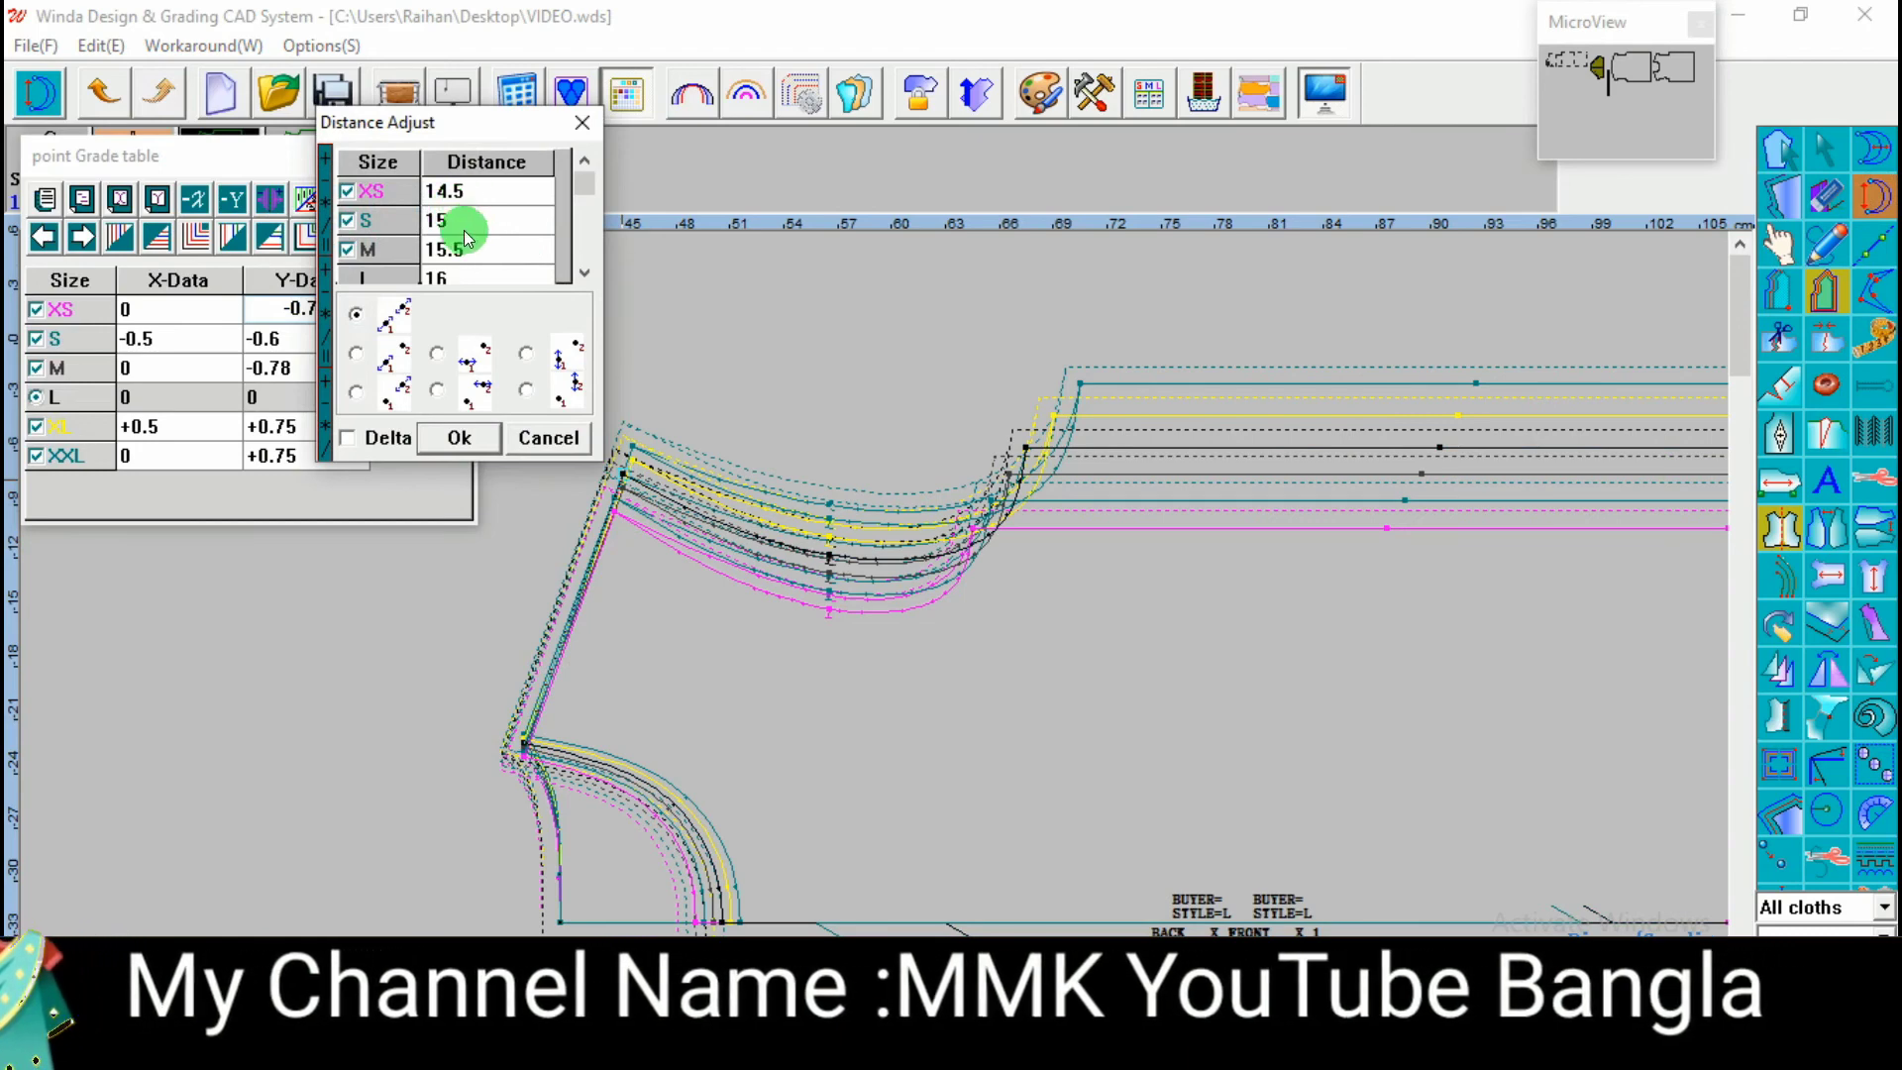
left_click(583, 273)
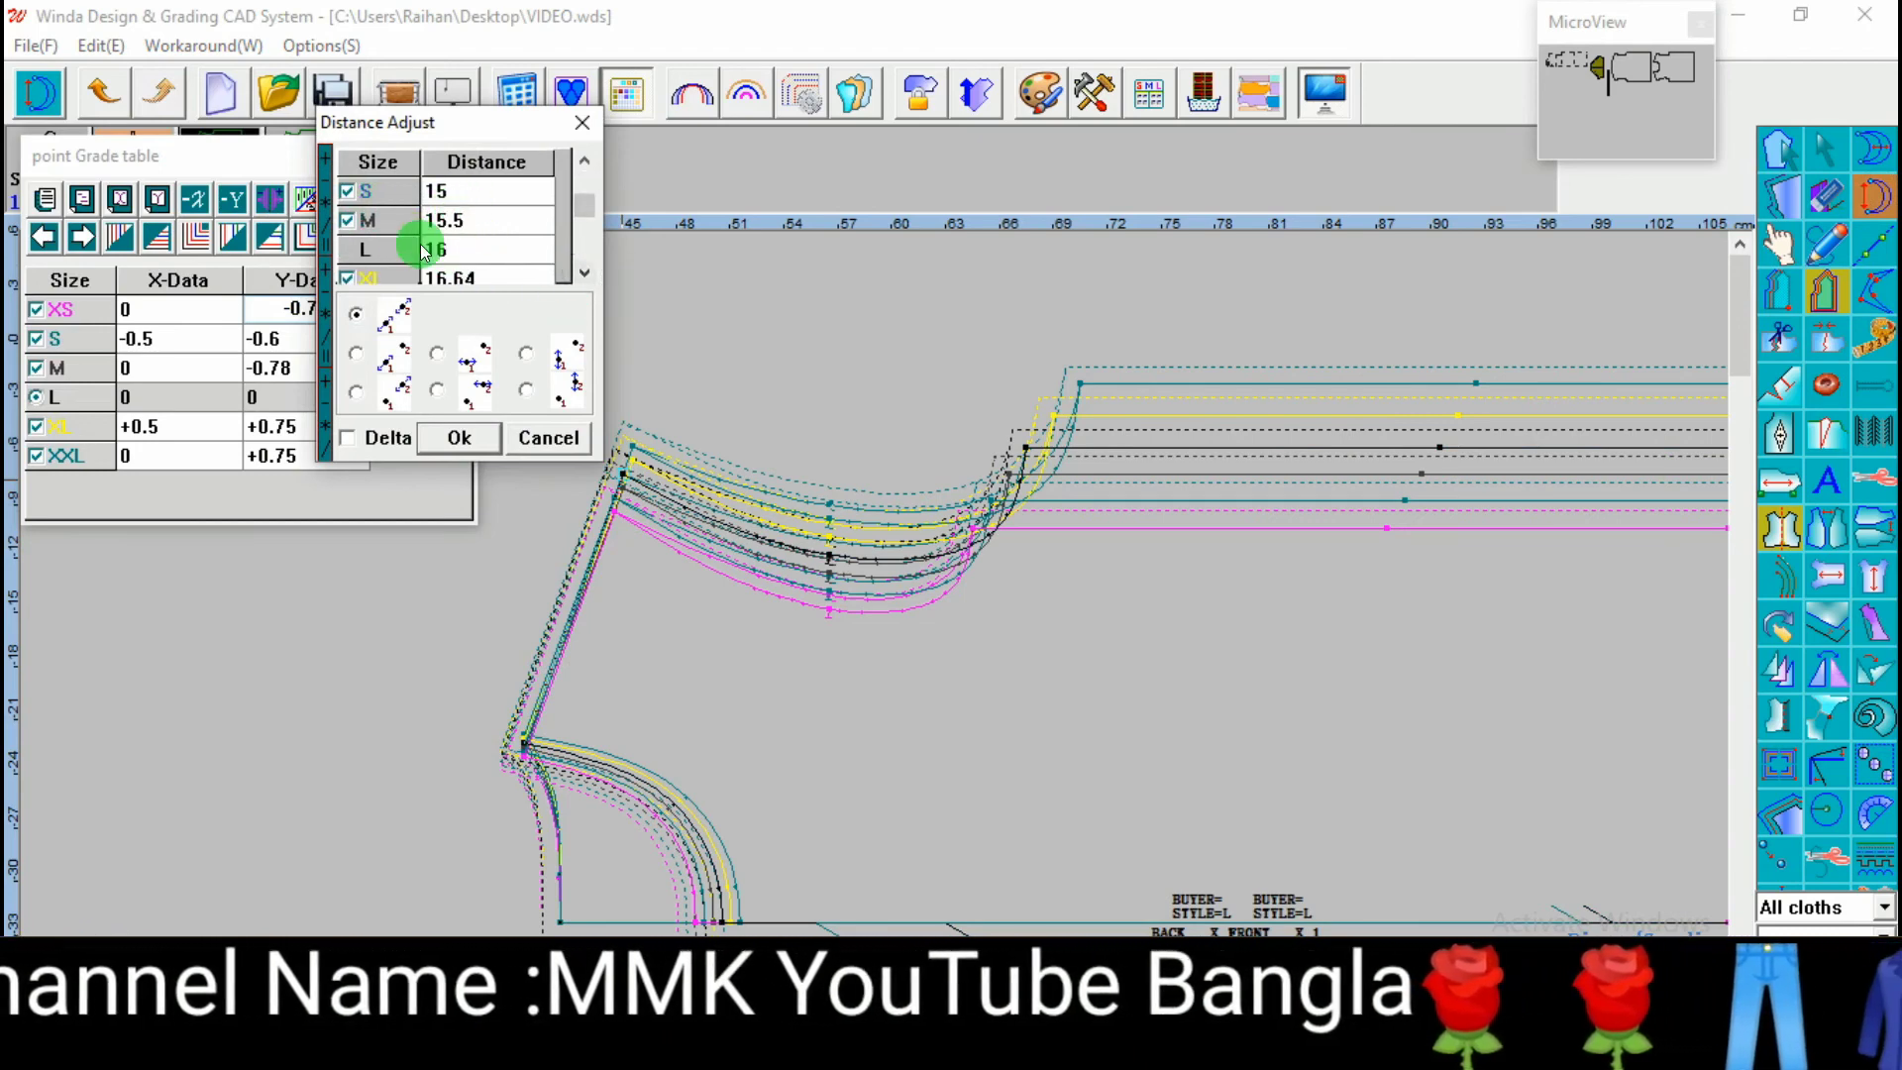
left_click(585, 280)
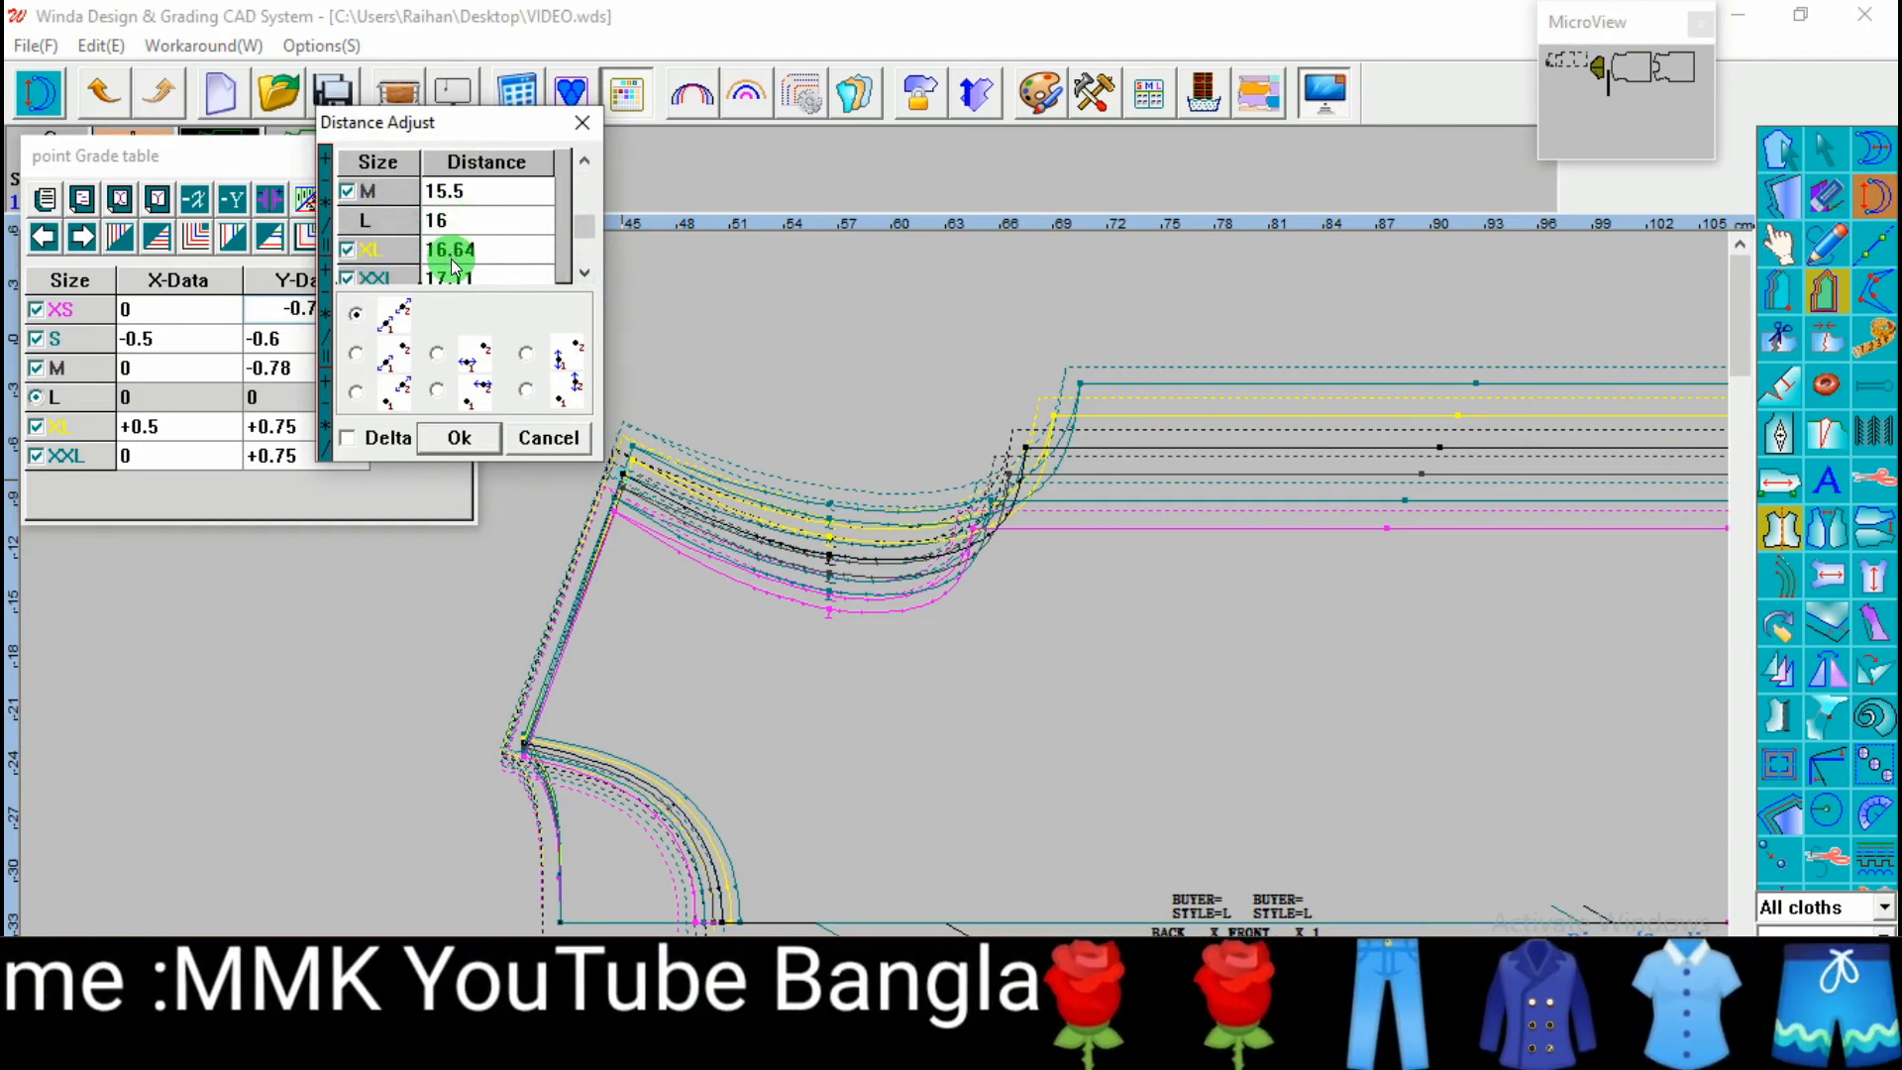
left_click(585, 137)
right_click(609, 711)
left_click(663, 730)
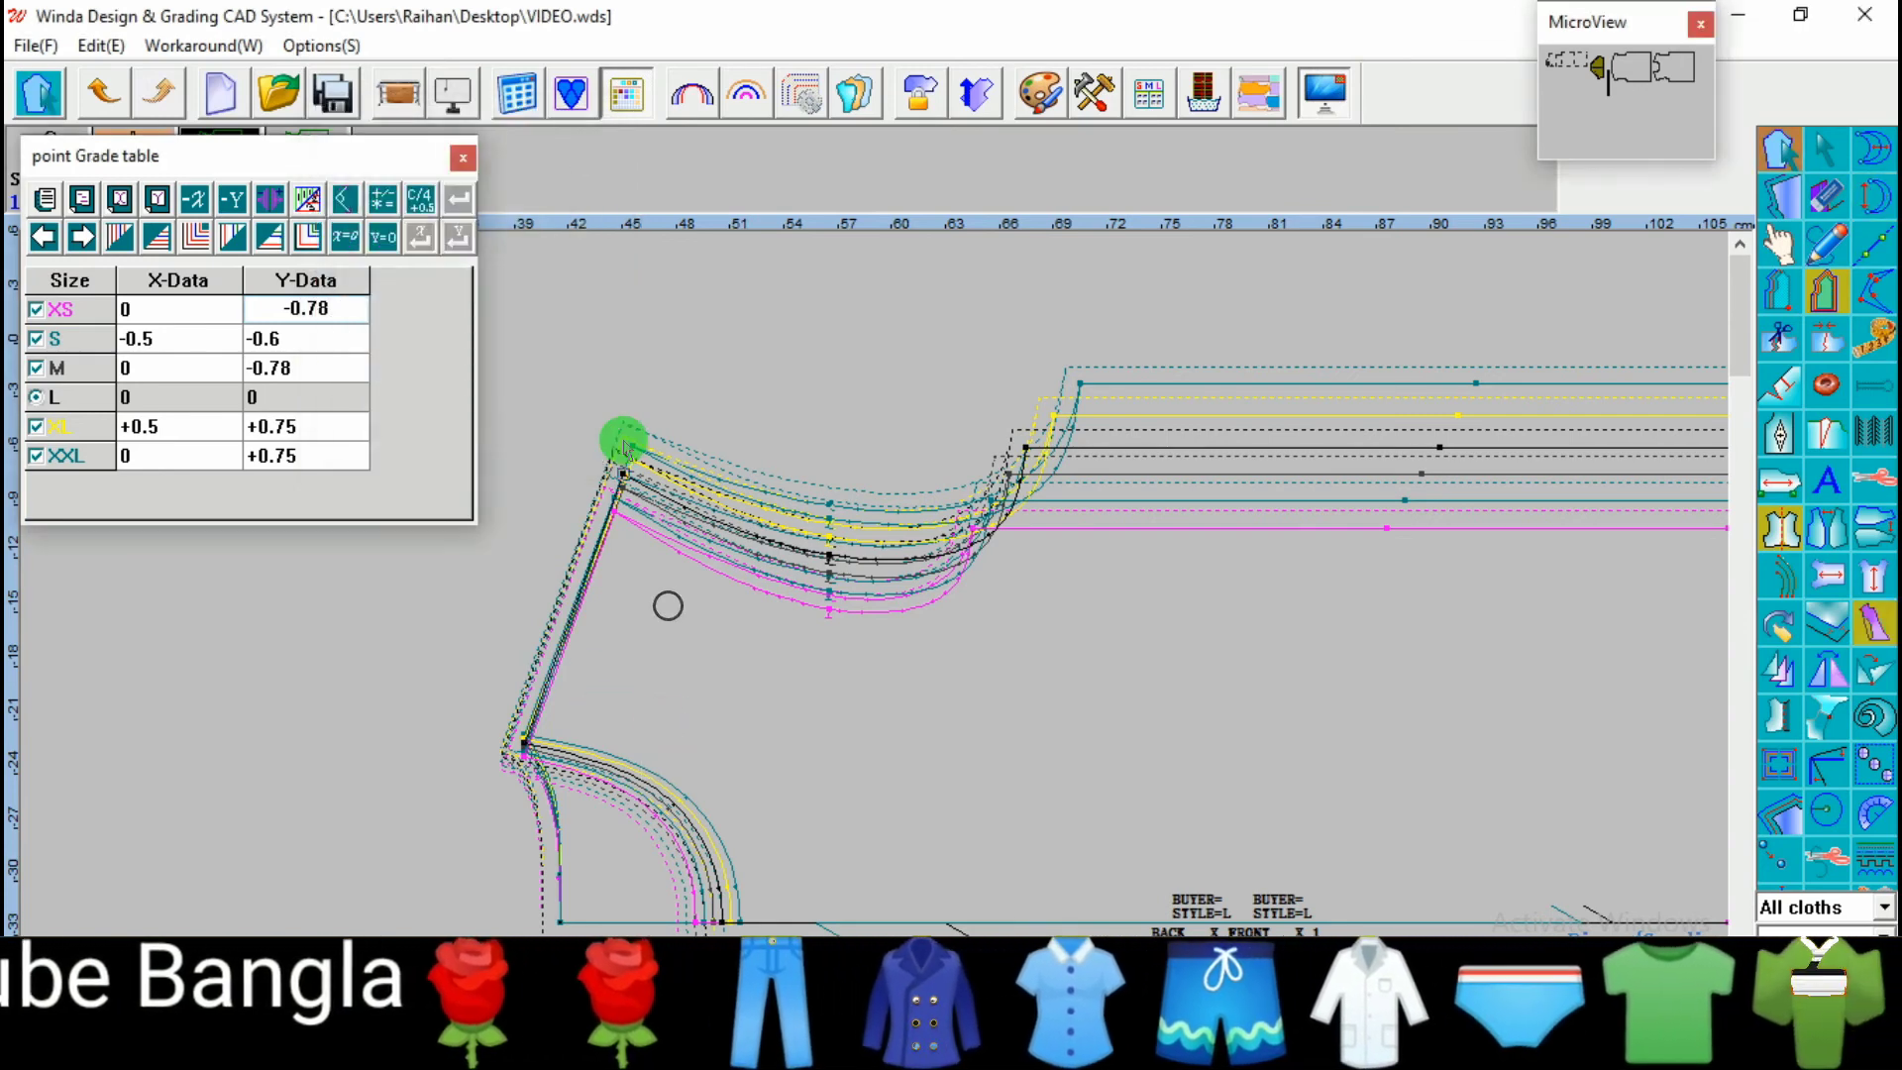
left_click_drag(580, 422, 688, 565)
left_click(323, 426)
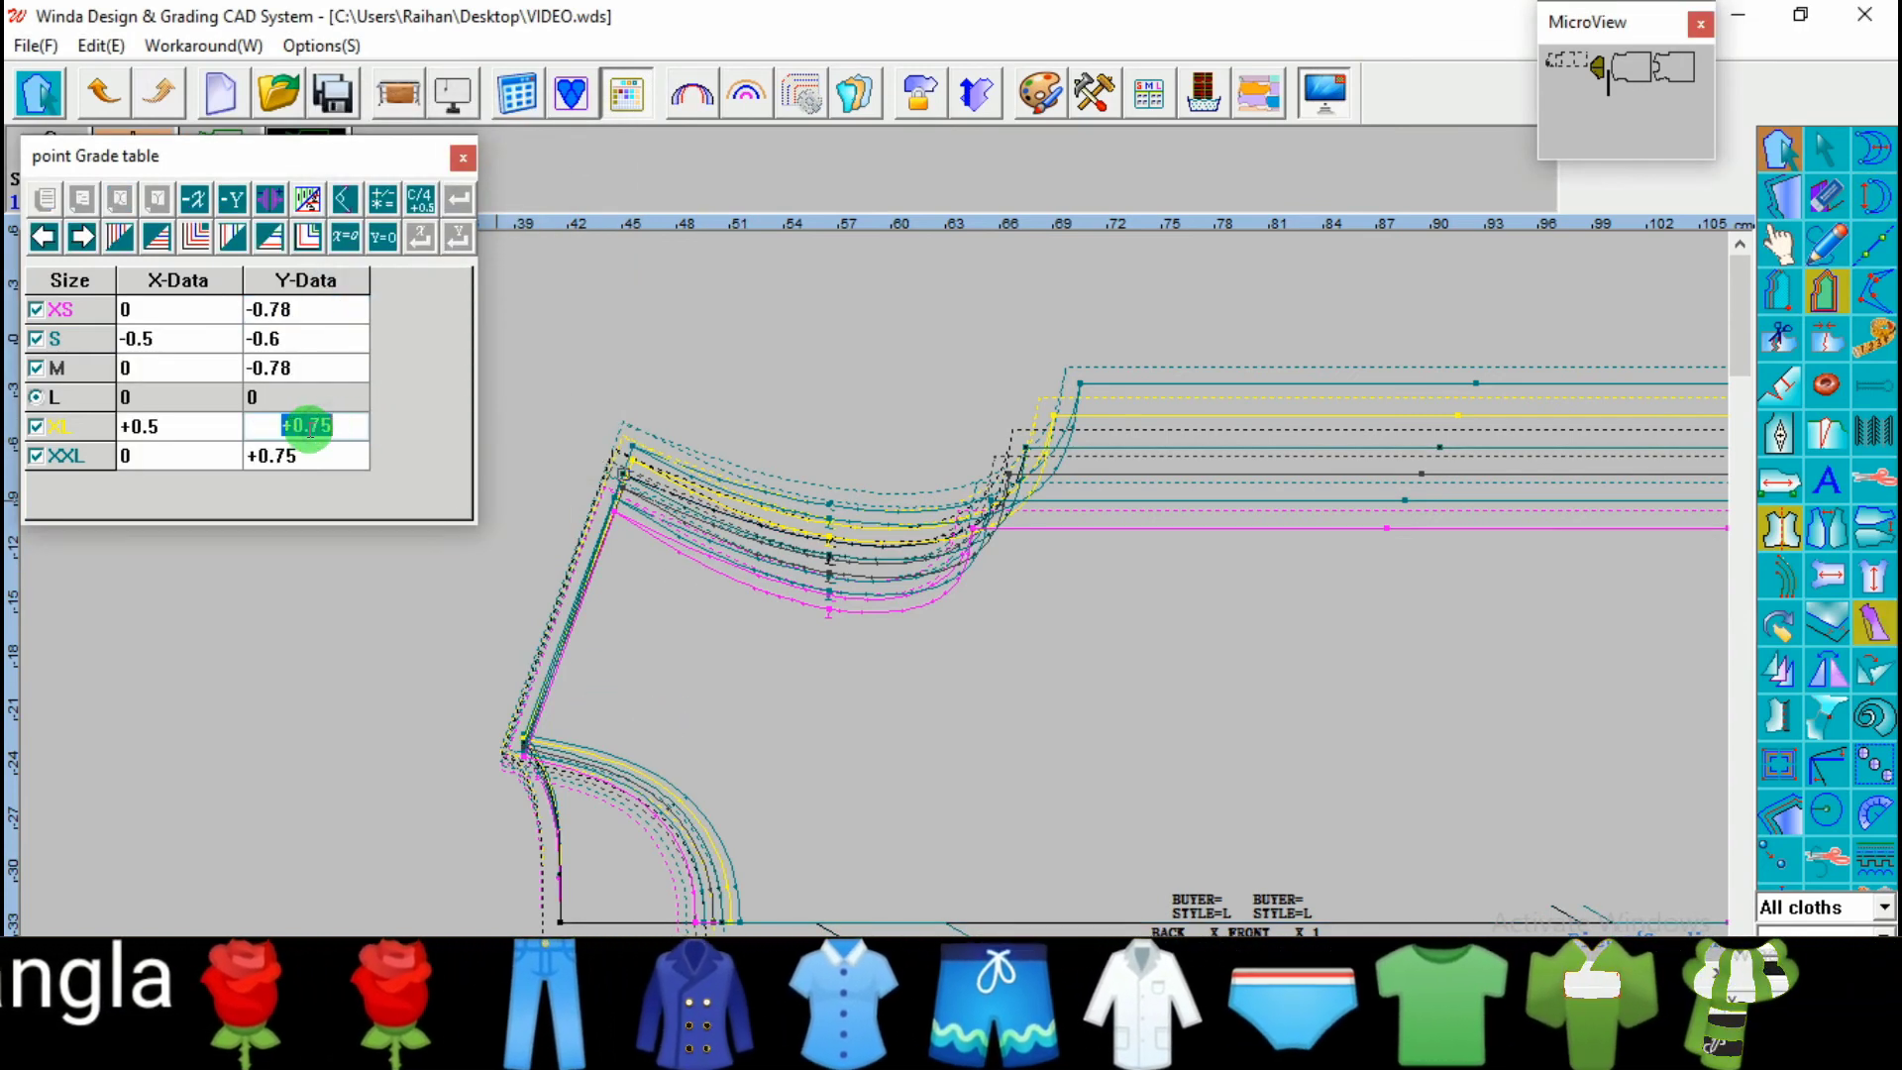
left_click_drag(313, 427, 332, 427)
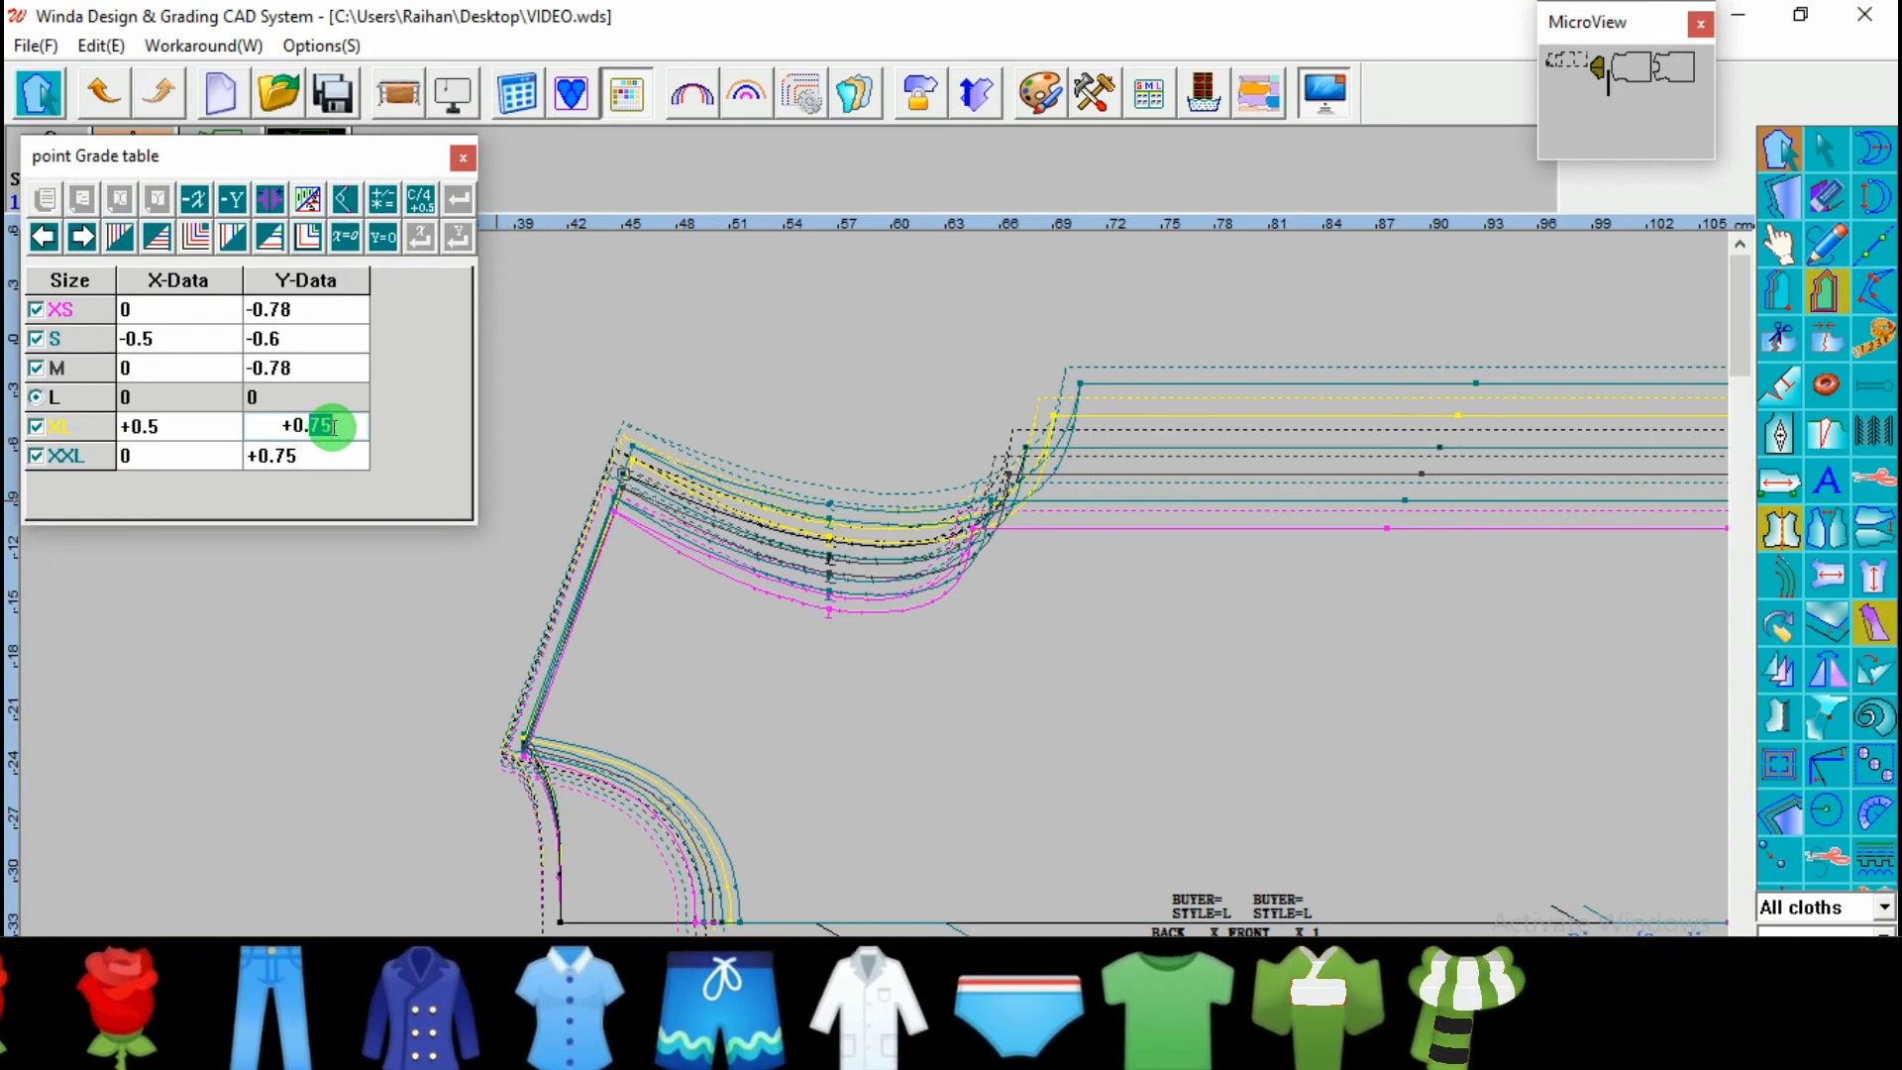
left_click_drag(608, 441, 681, 566)
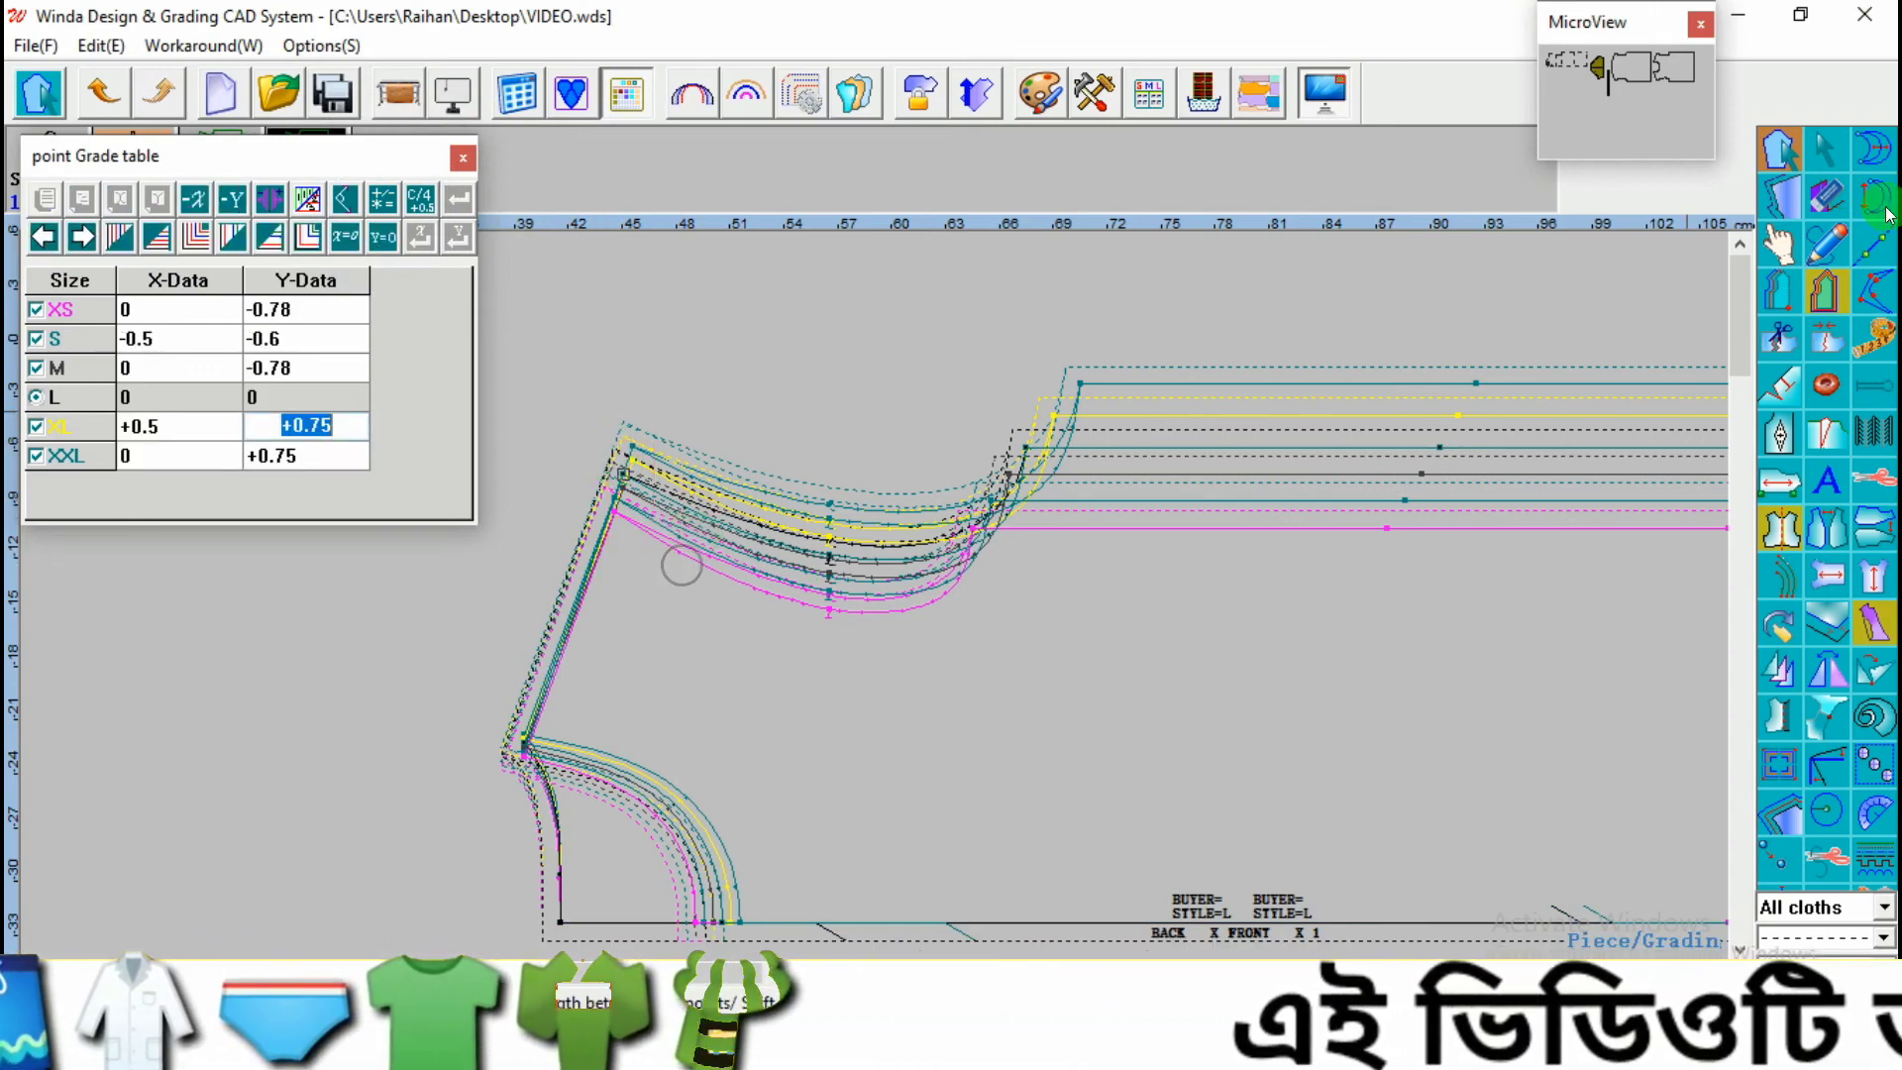
Step: Measure the shoulder seam again, check the XL and XXL distances, and close the distance adjustment without changes
left_click(1875, 198)
left_click(524, 742)
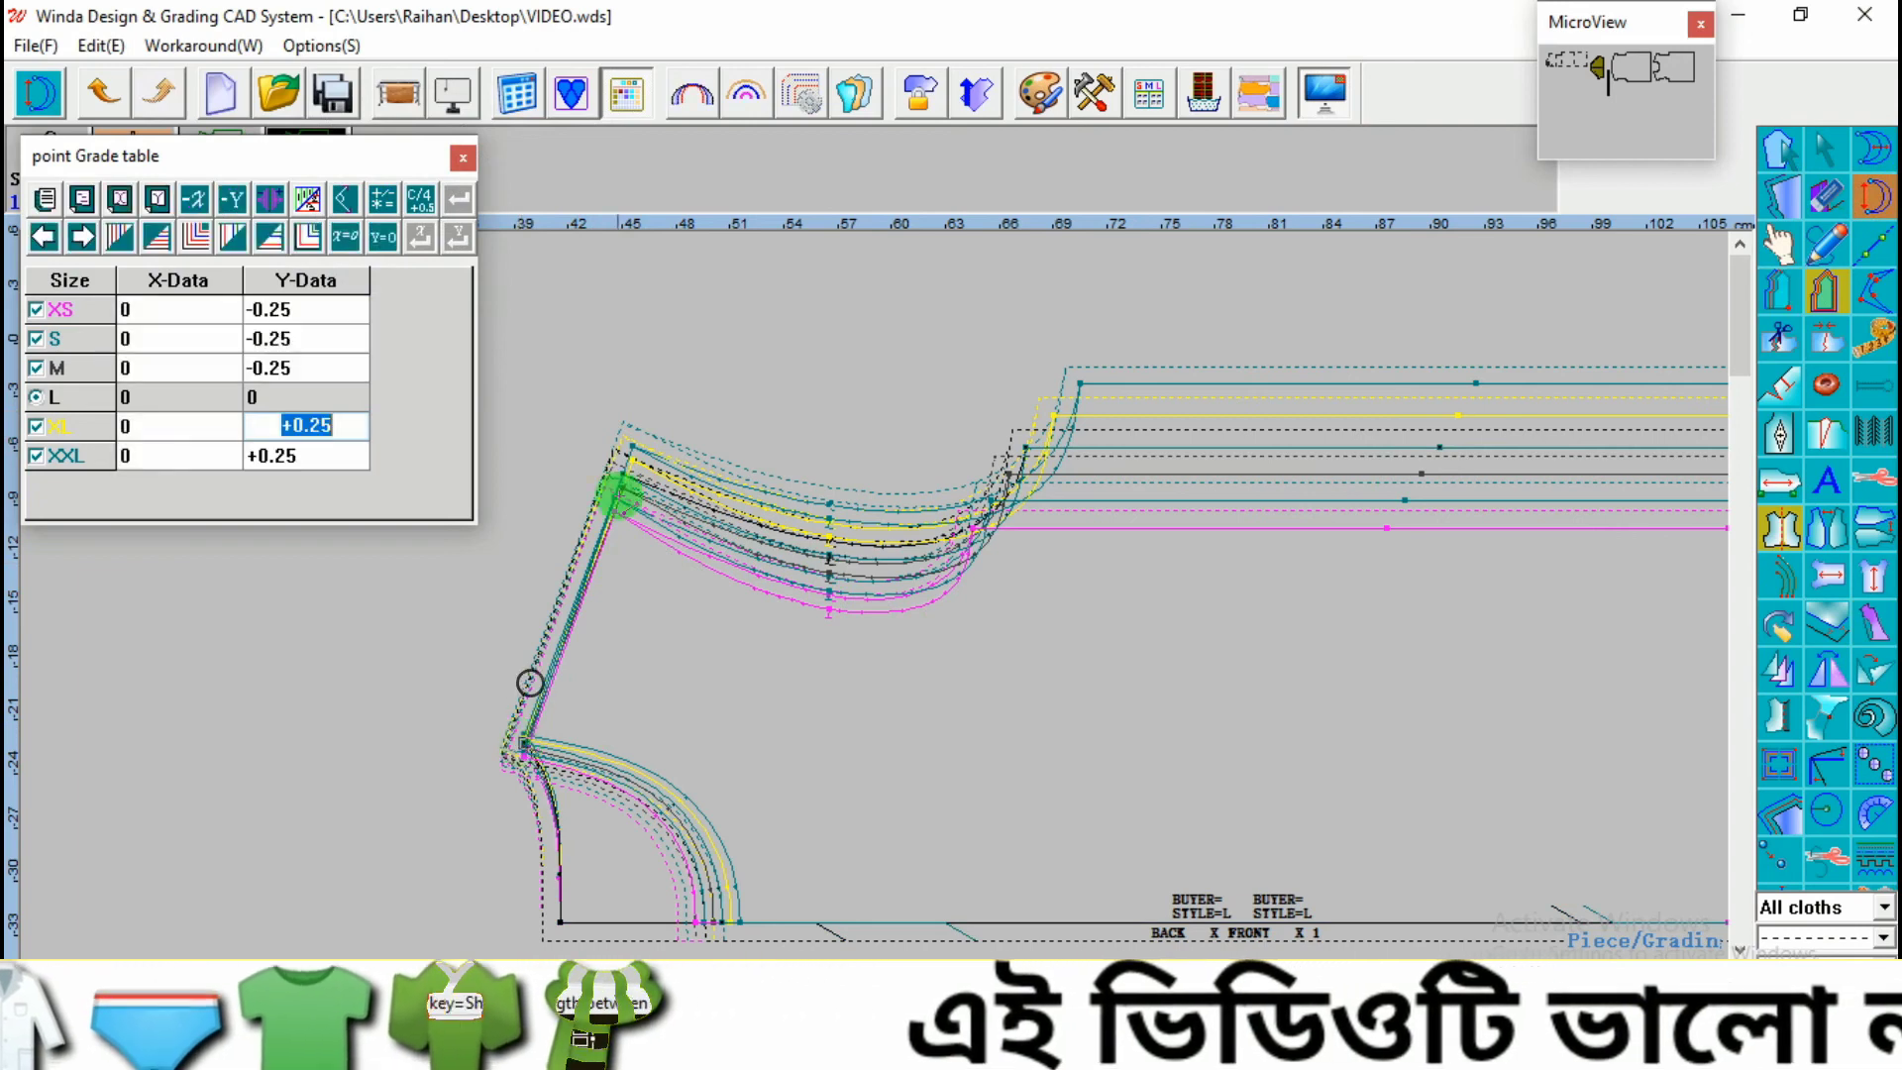
left_click(624, 476)
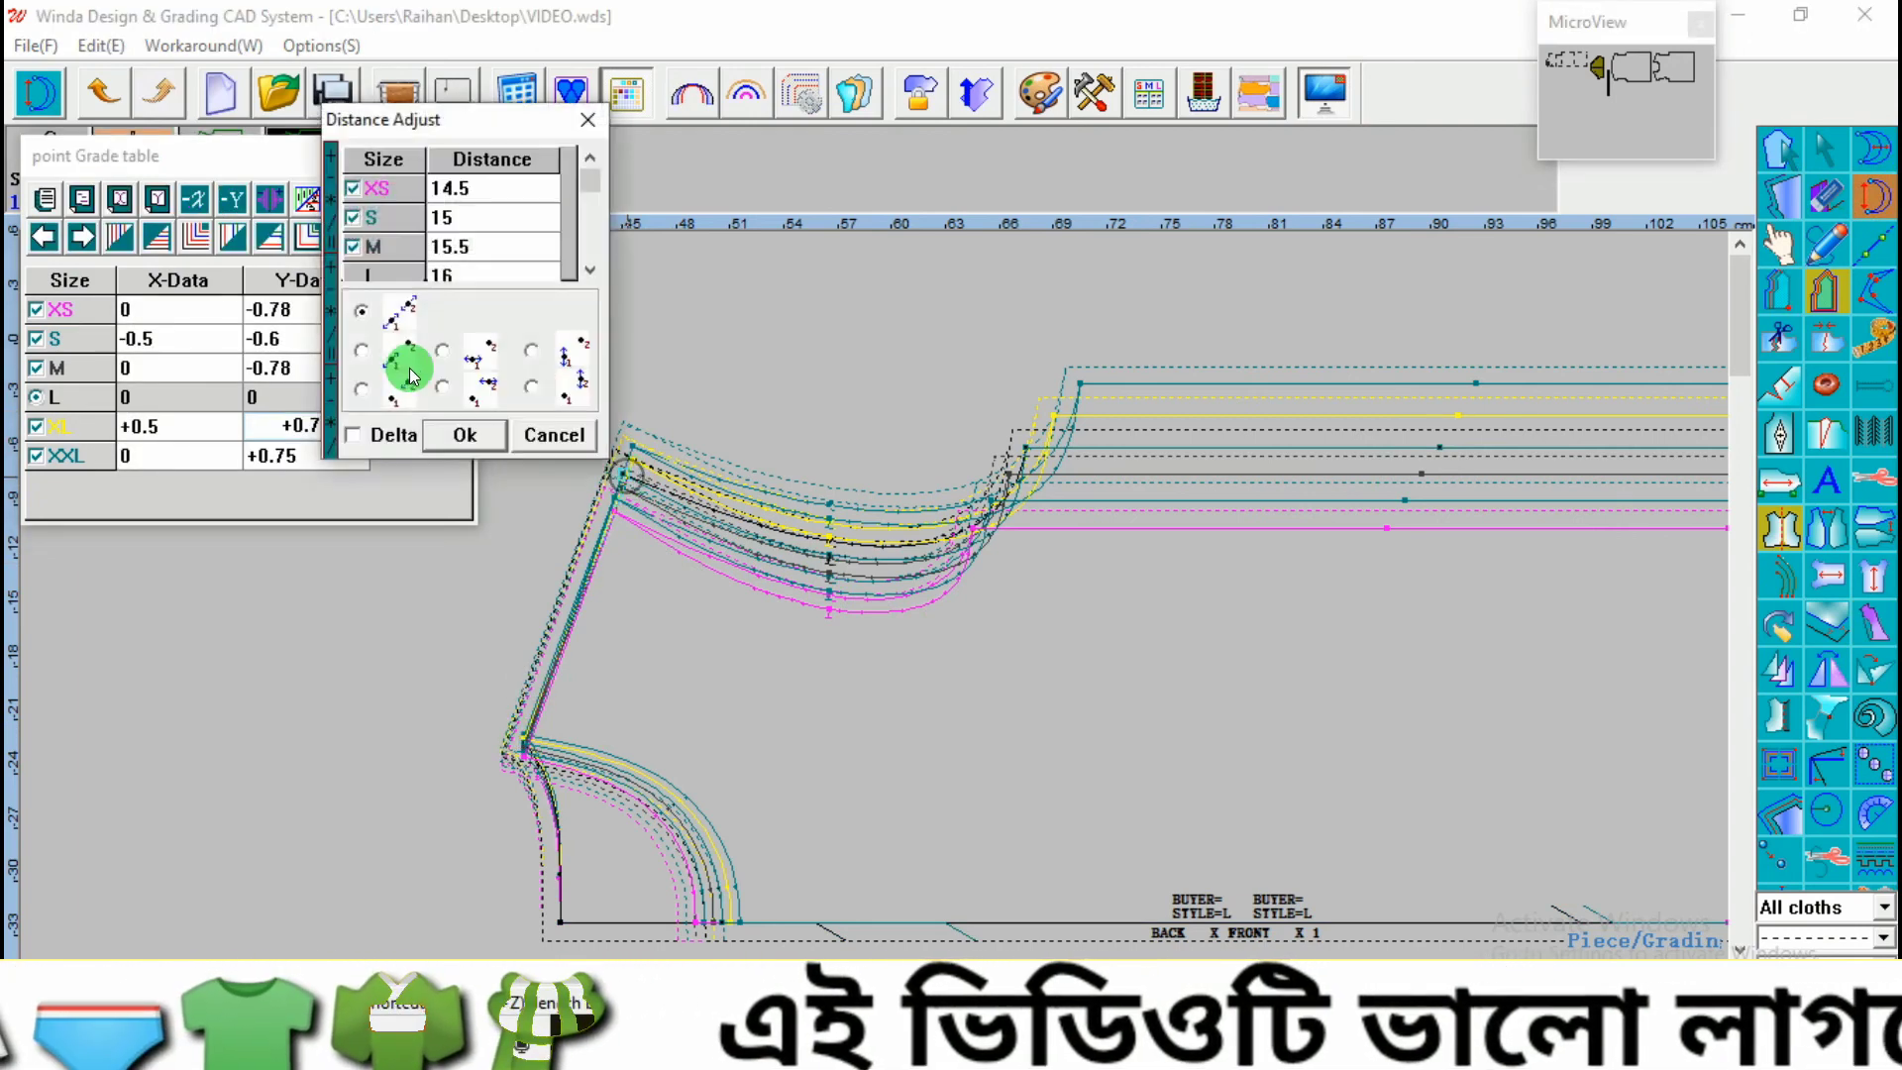
left_click(594, 271)
left_click(460, 229)
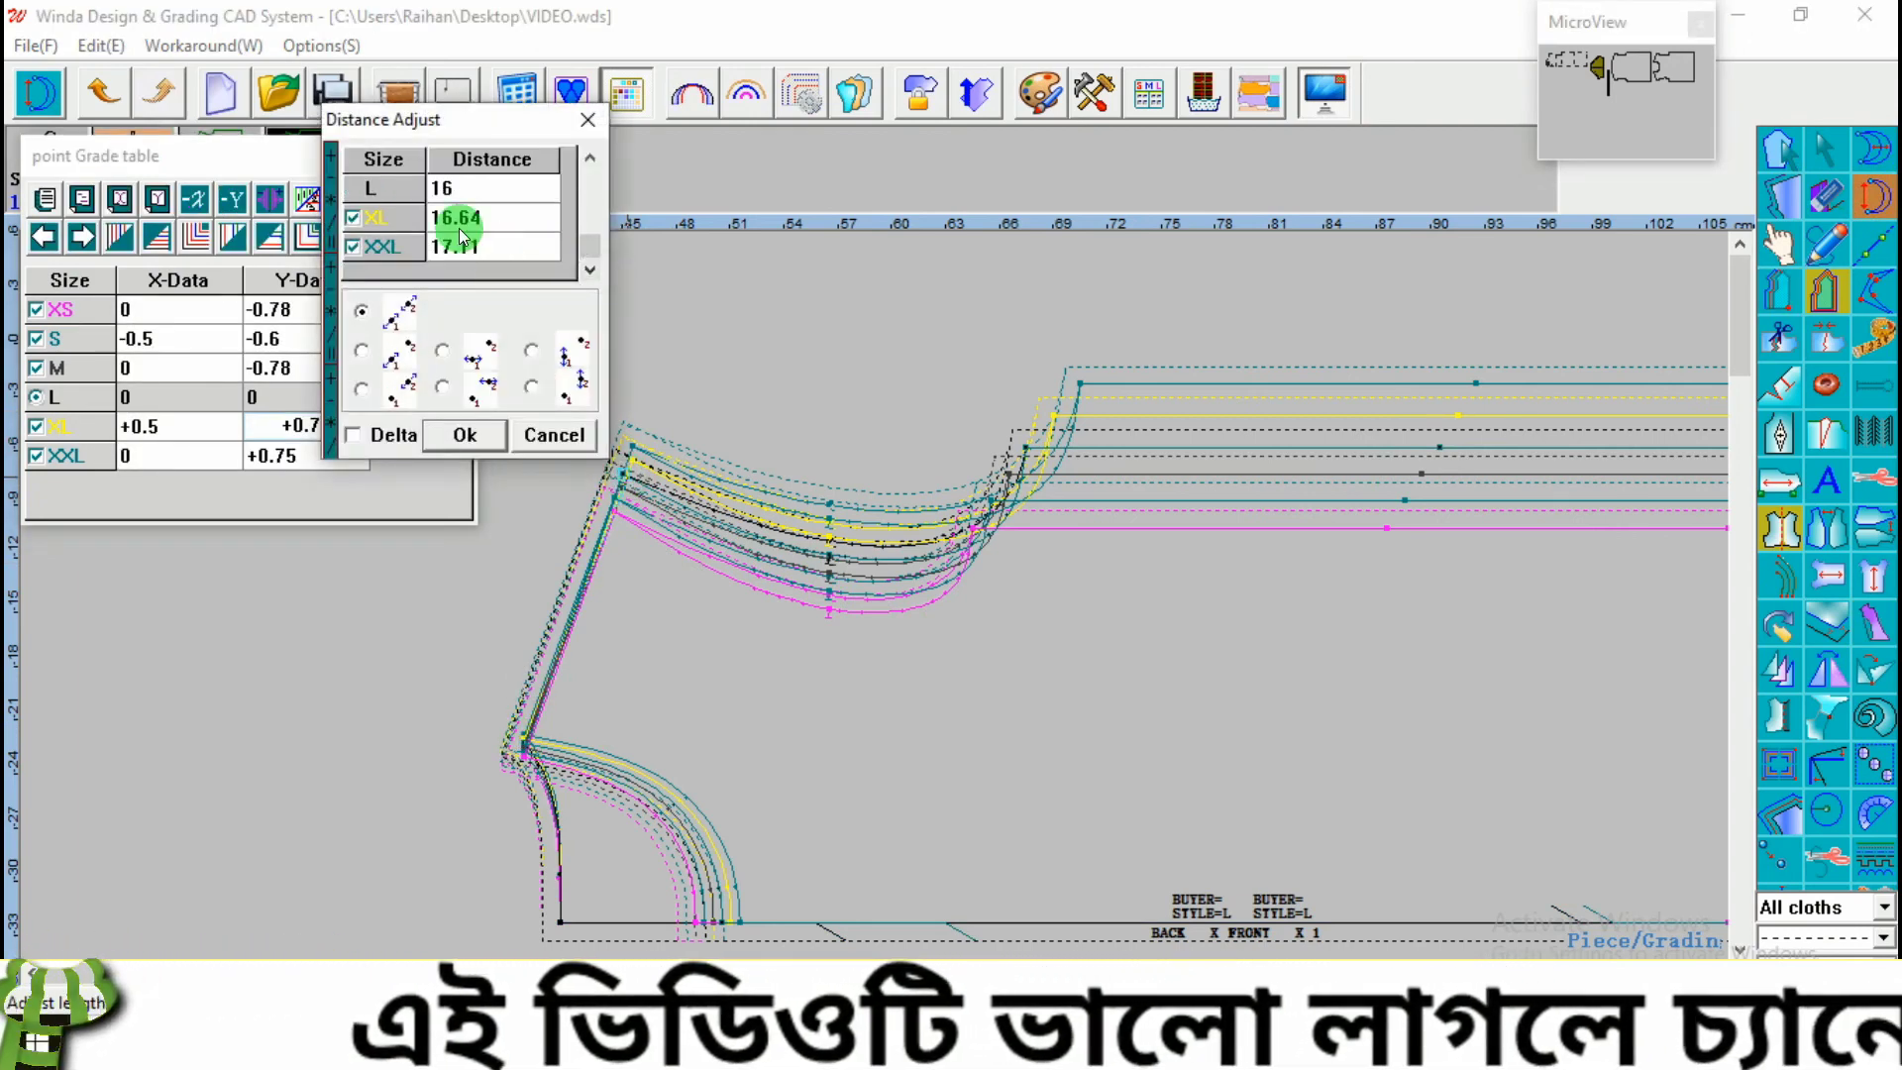
left_click(575, 119)
Step: Set the shoulder tip's Y grade for size XL to +0.61
right_click(628, 595)
left_click(661, 623)
left_click_drag(595, 407, 684, 585)
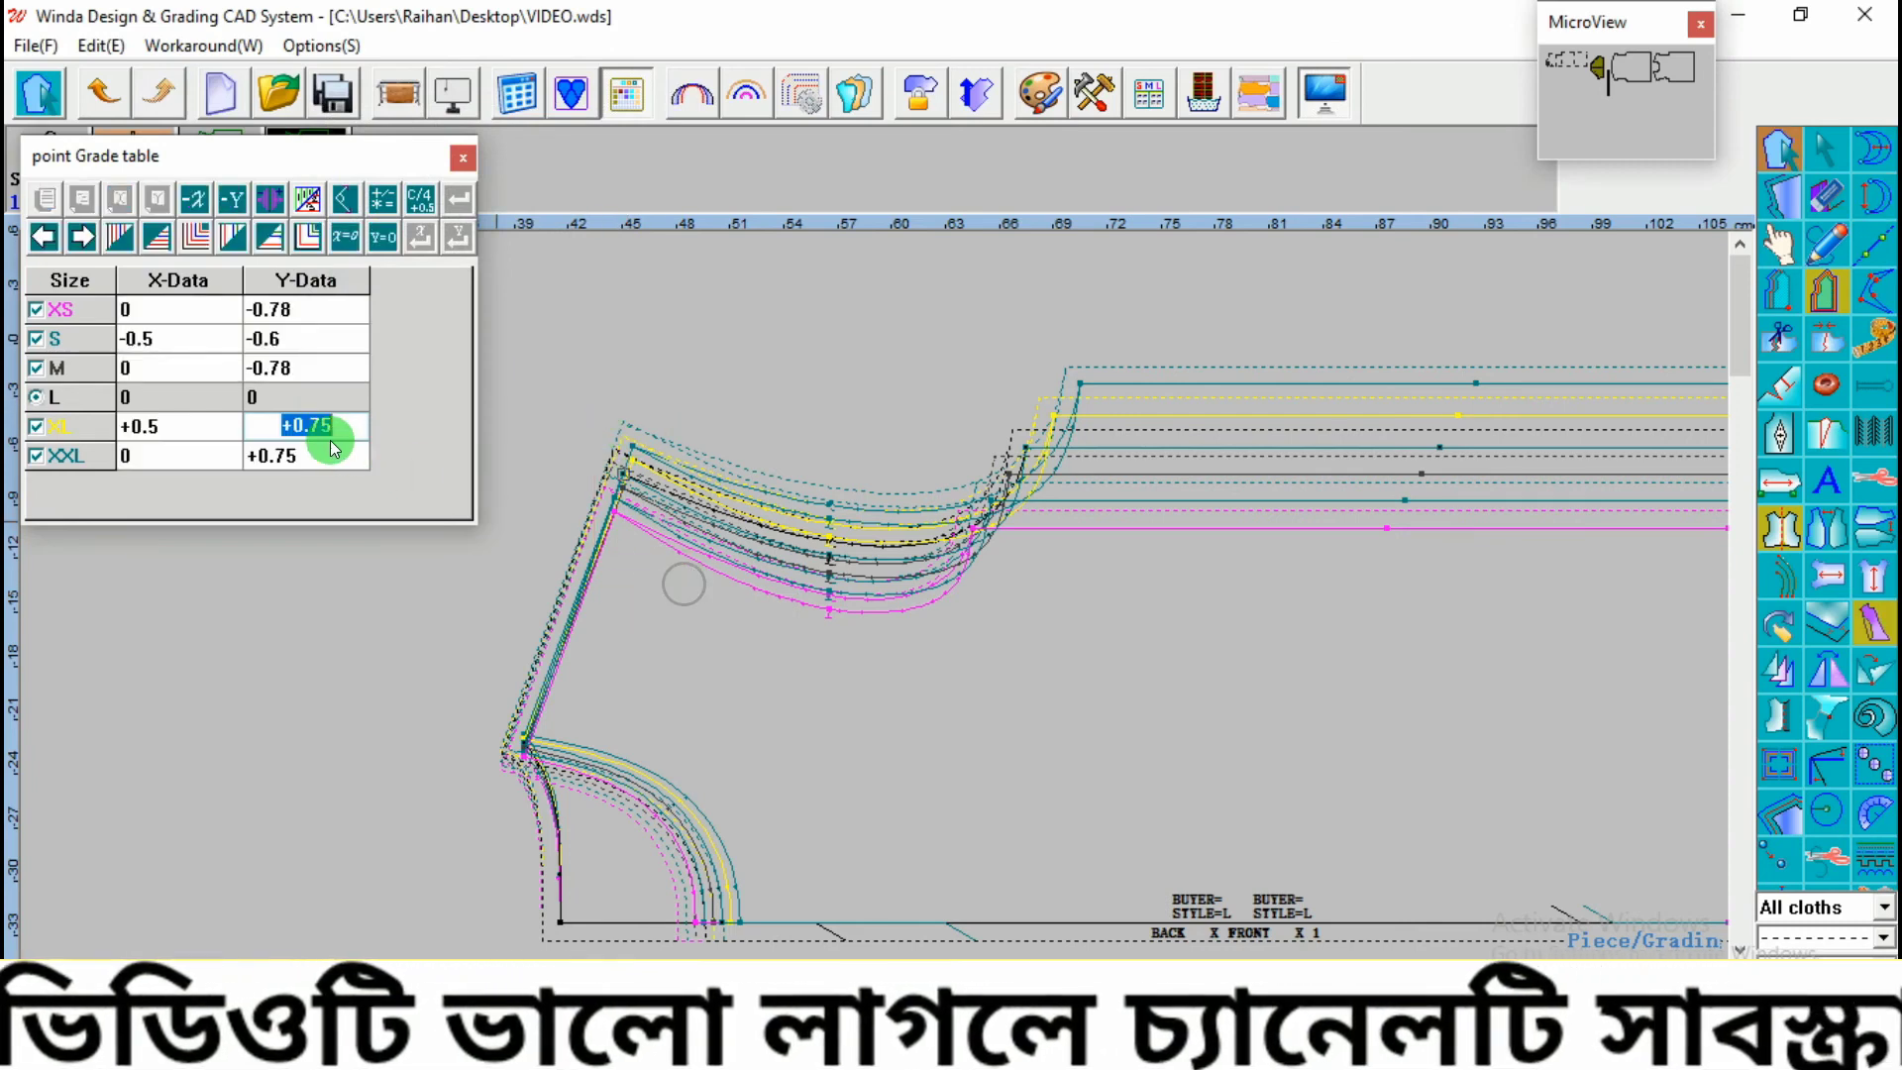
left_click_drag(311, 424, 335, 424)
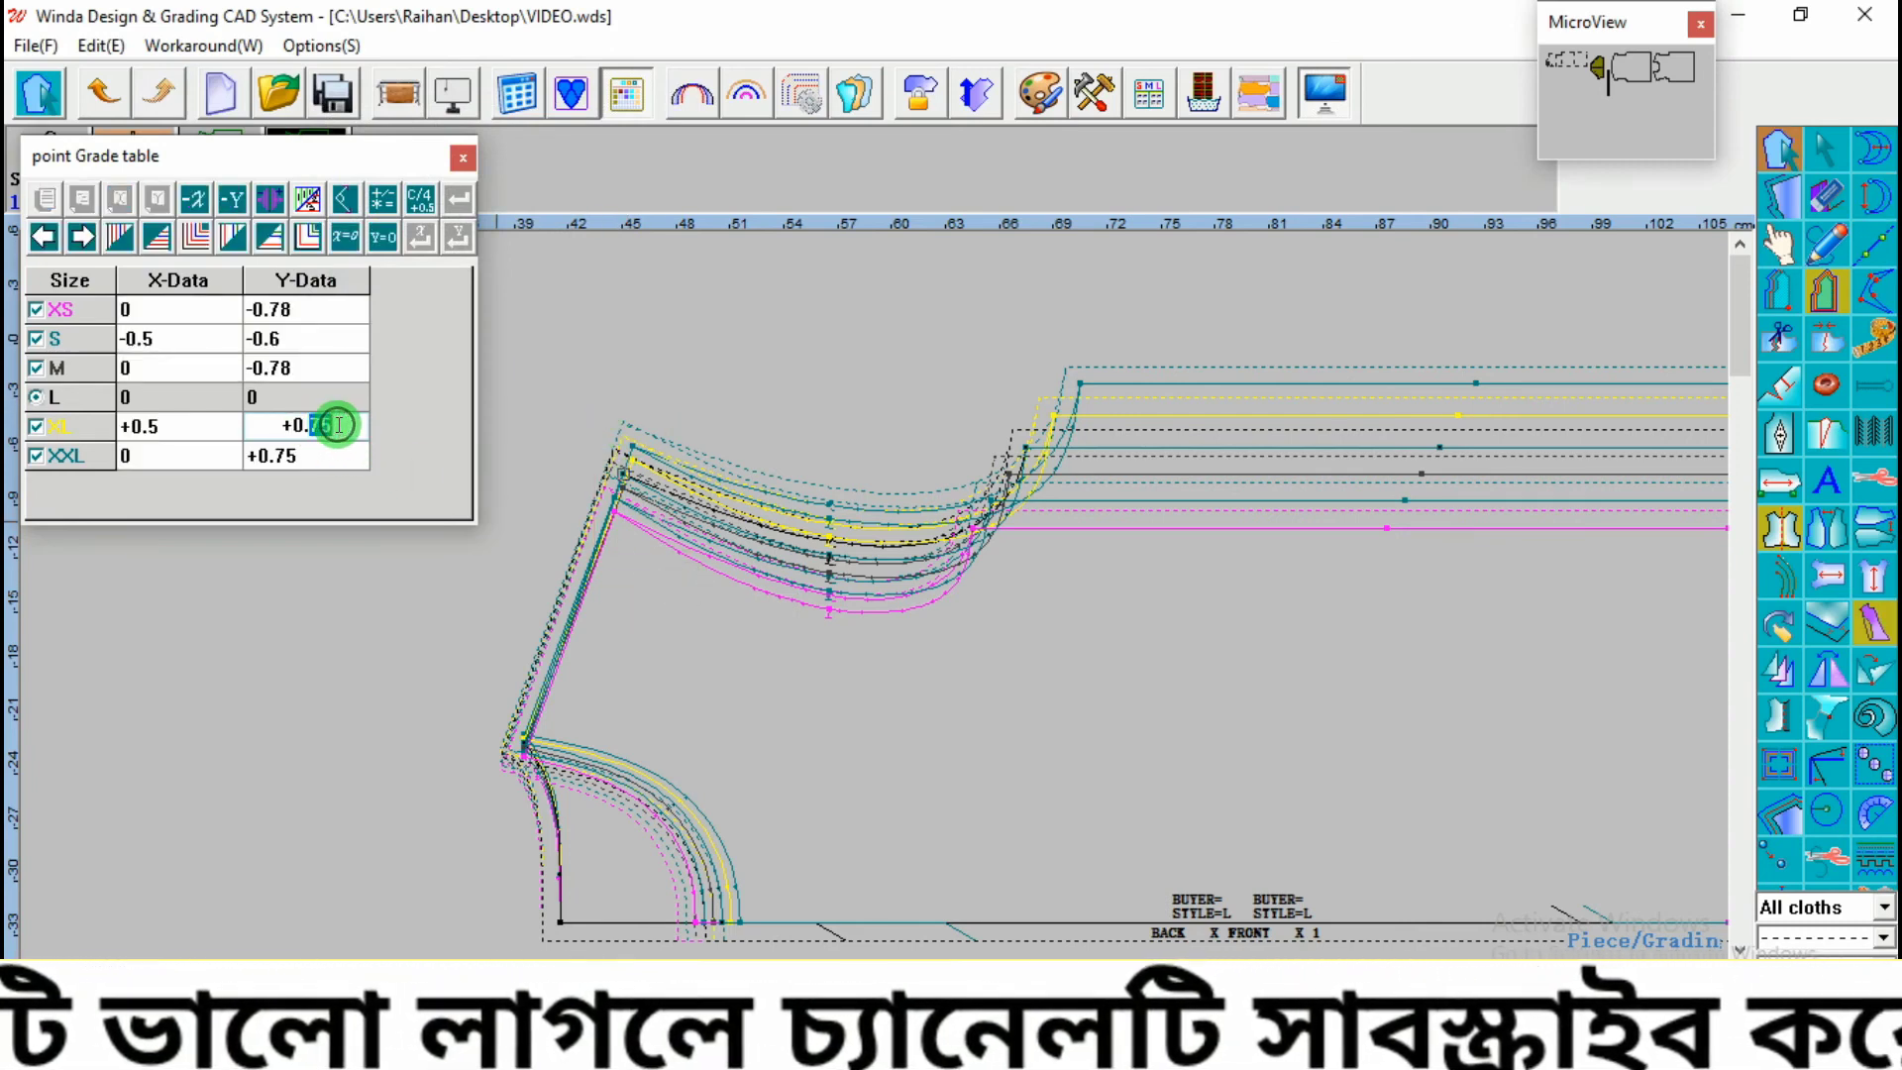
type("61")
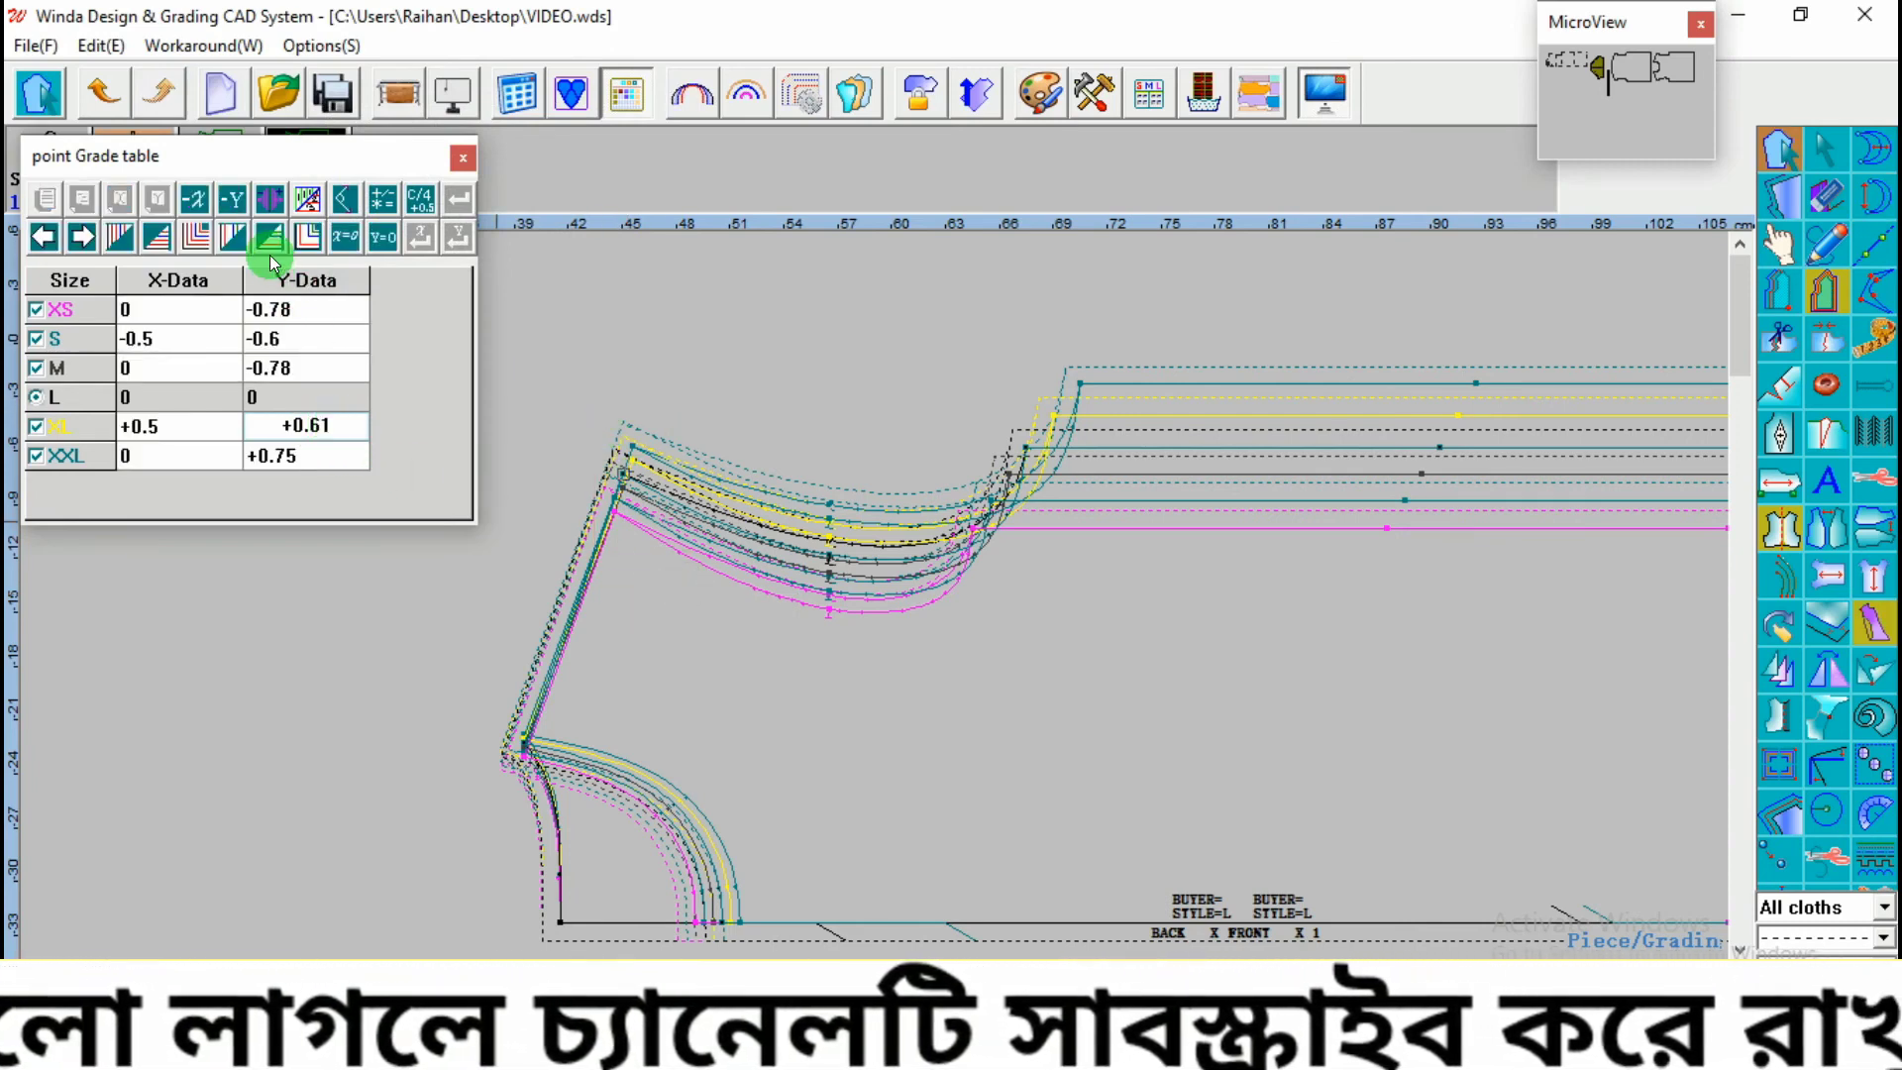
left_click(273, 240)
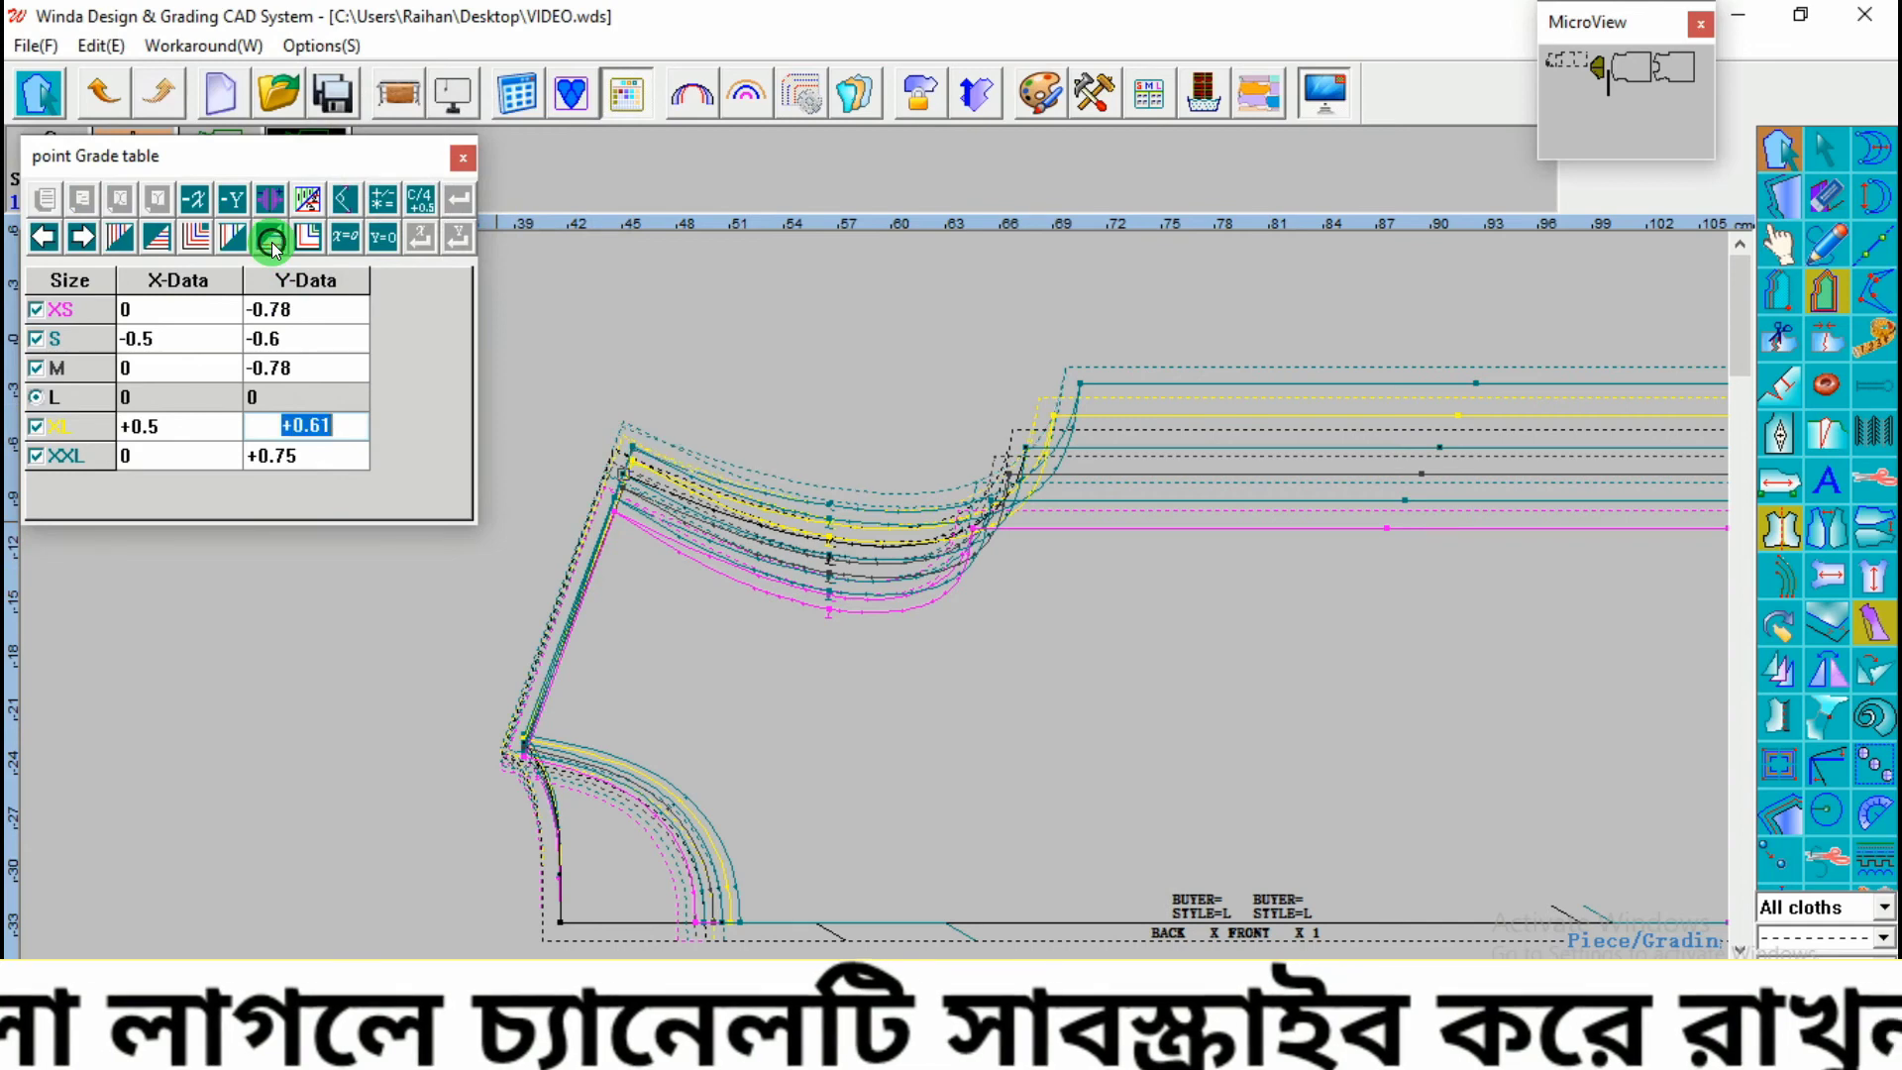
Step: Remeasure the shoulder seam with the new XL grade and close the distance adjustment without changes
left_click(1888, 204)
left_click(522, 746)
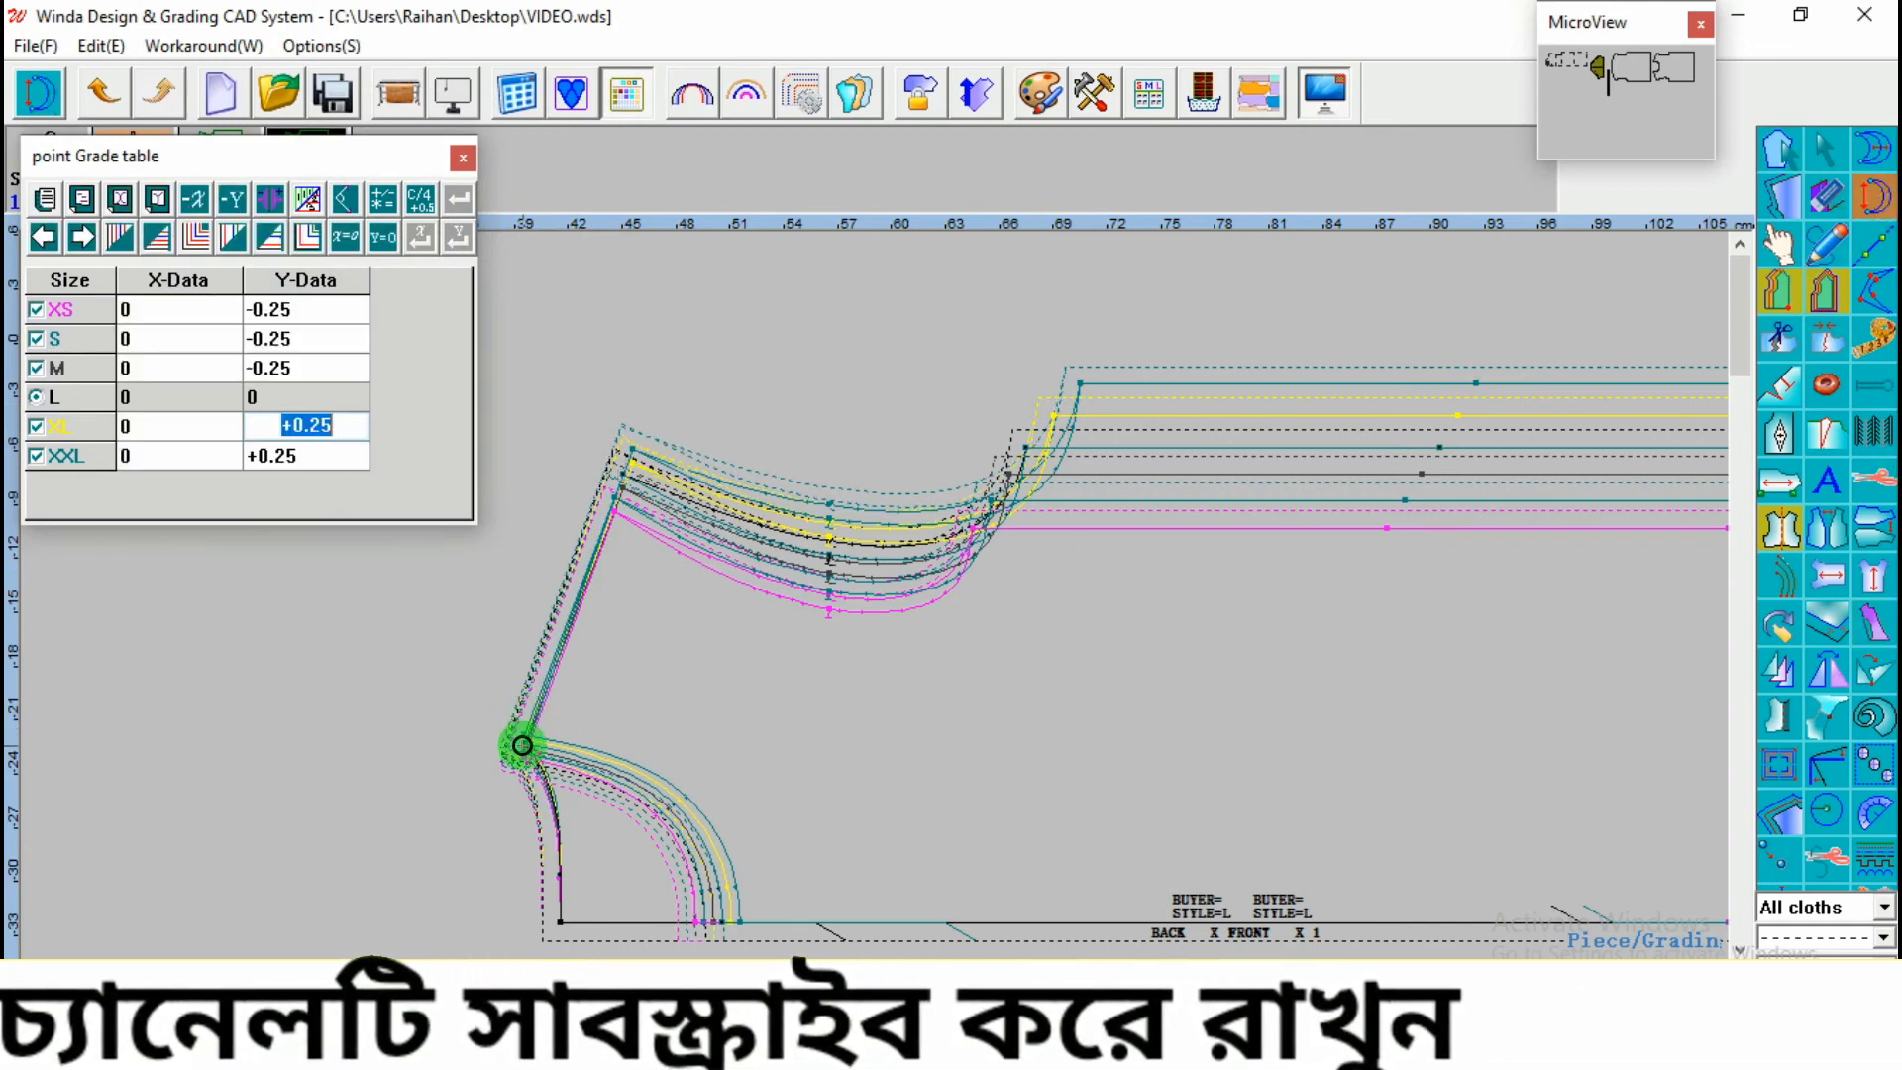
left_click(624, 483)
left_click(578, 273)
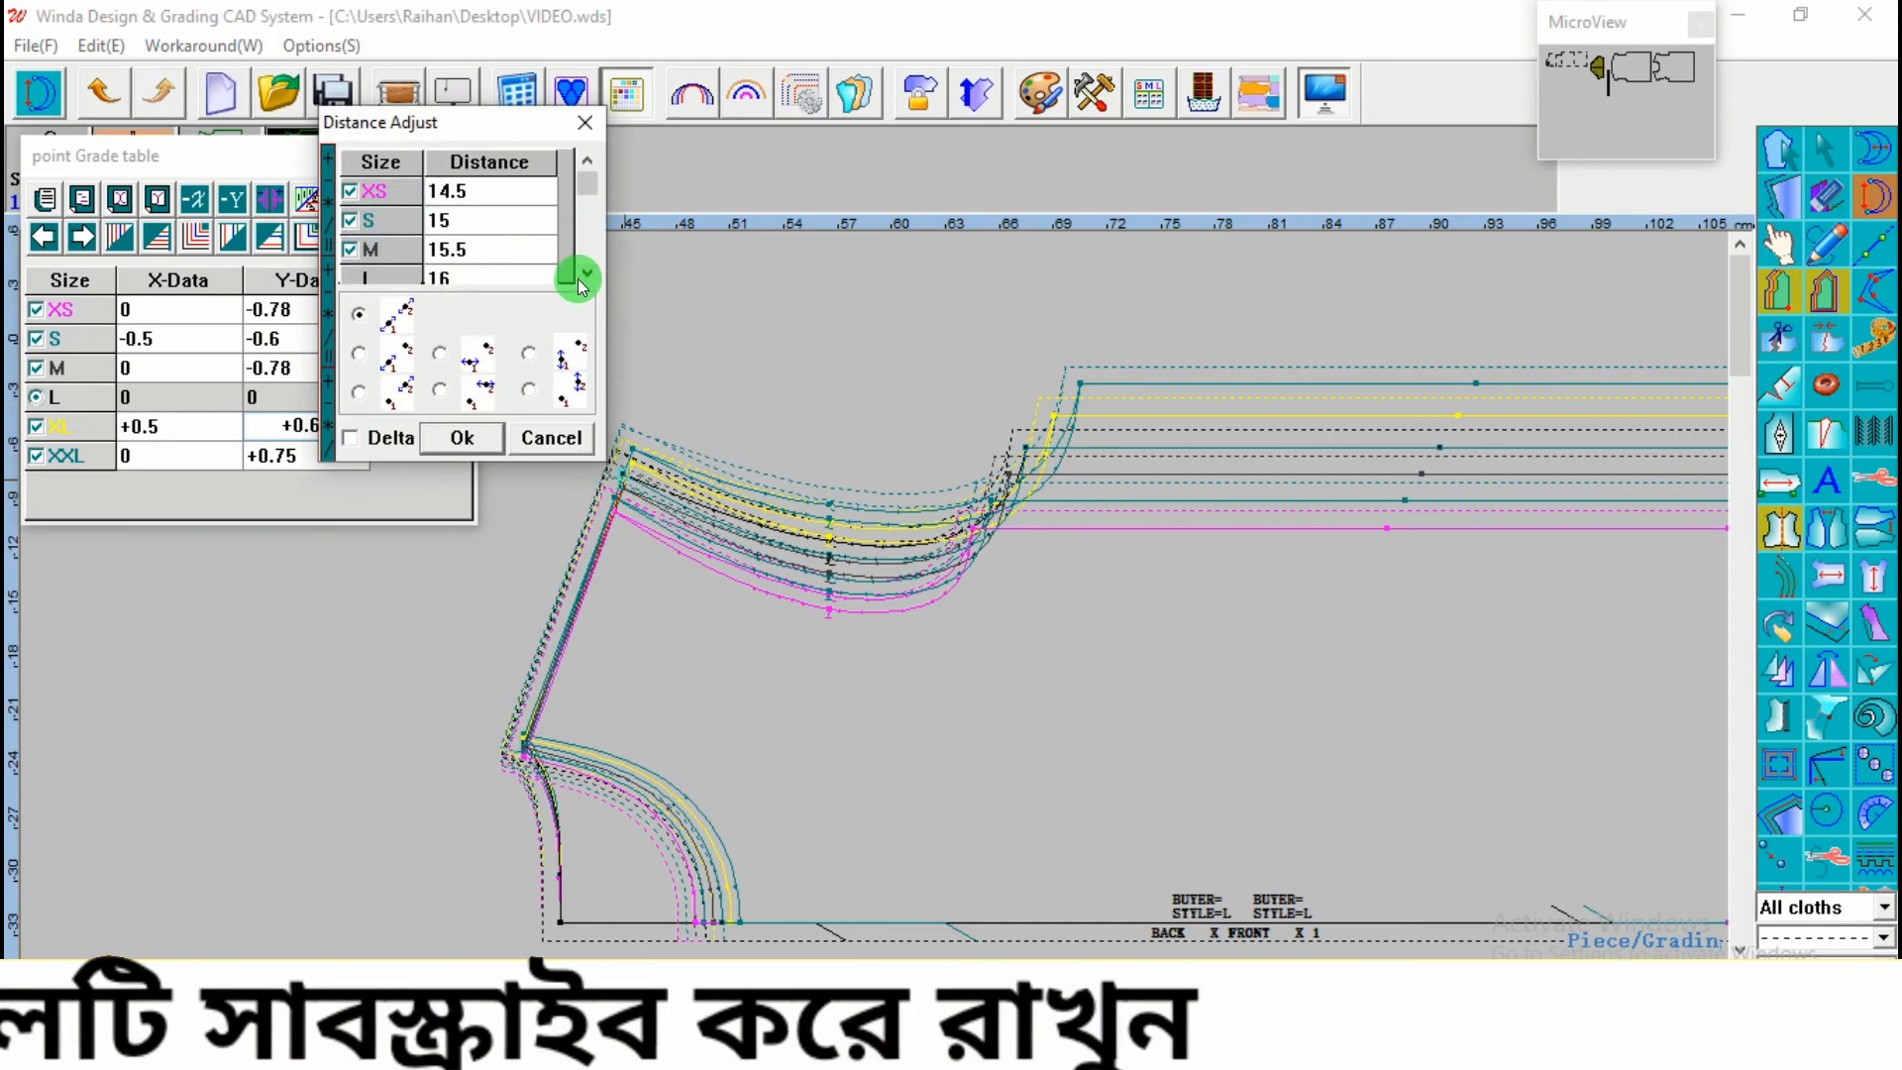
left_click(577, 273)
left_click(486, 252)
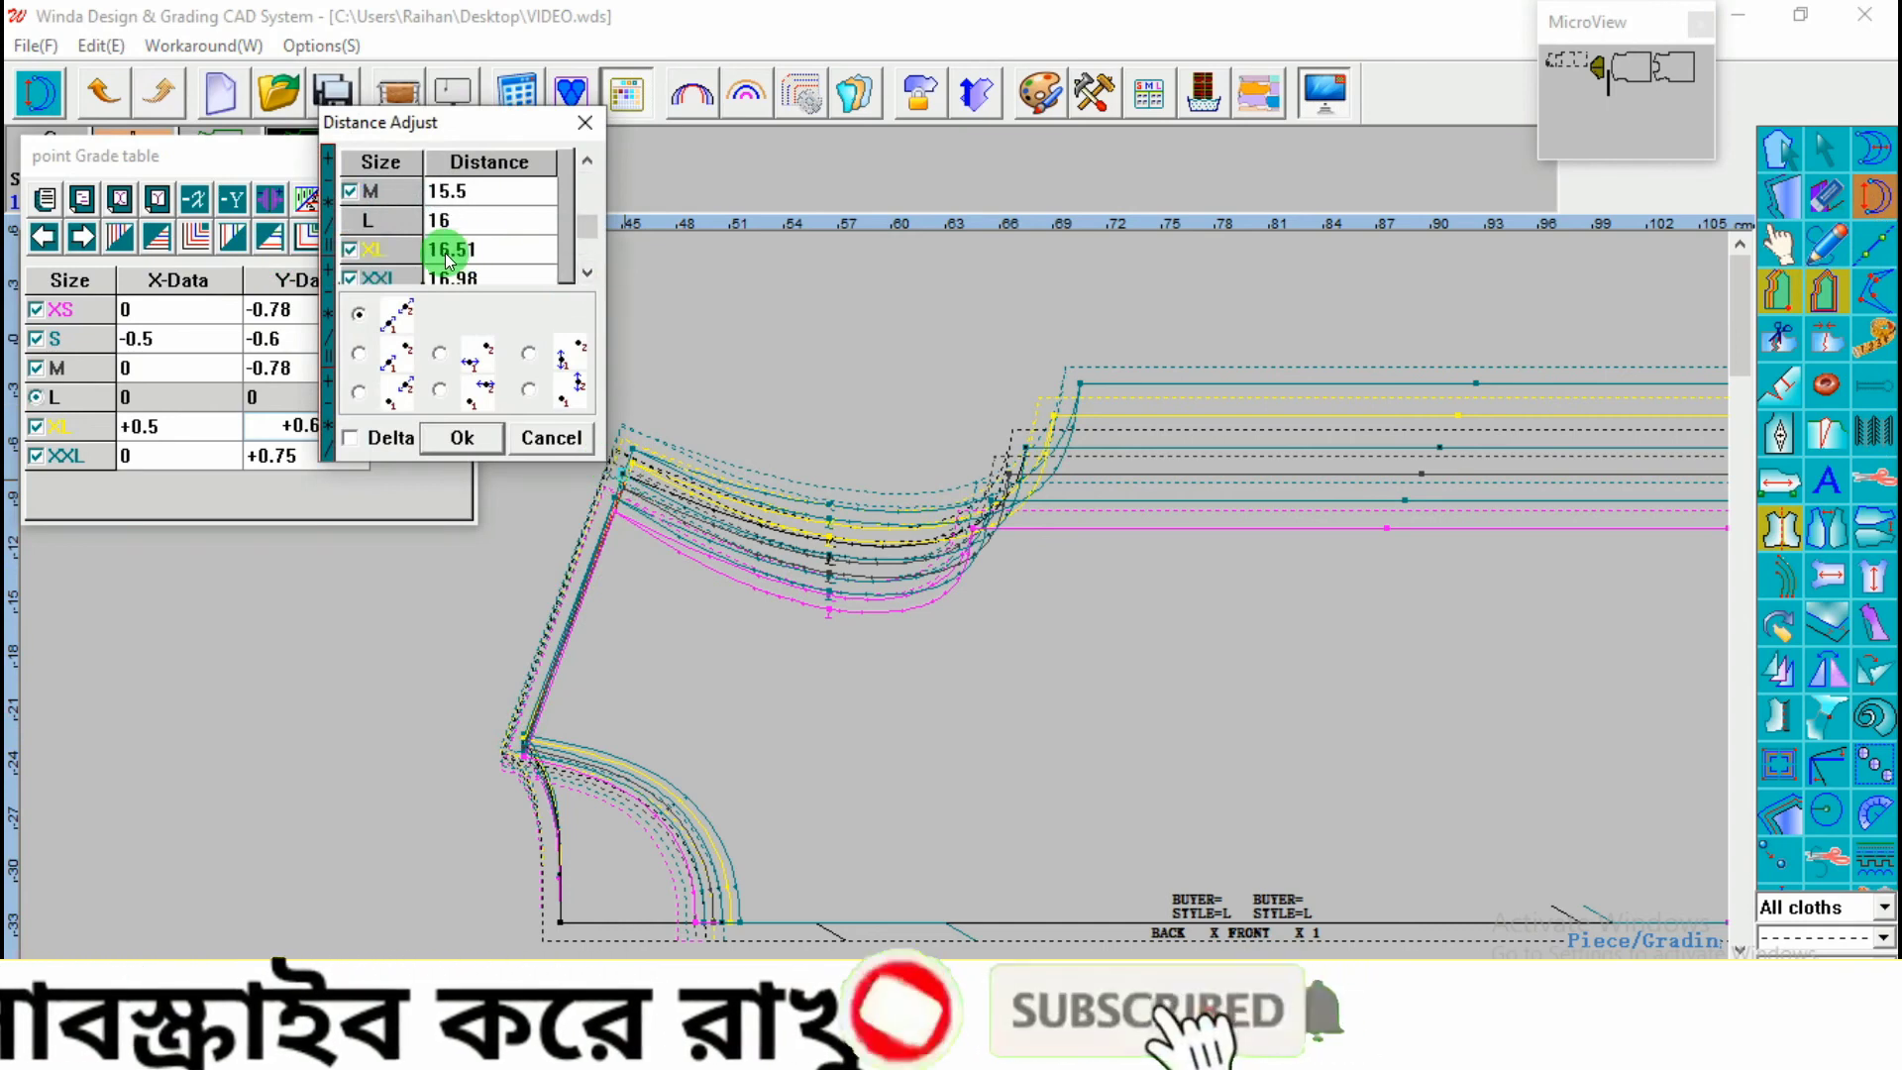
left_click(585, 122)
Step: Return to the shoulder tip point and set its Y grade for size XL to +0.6
right_click(642, 386)
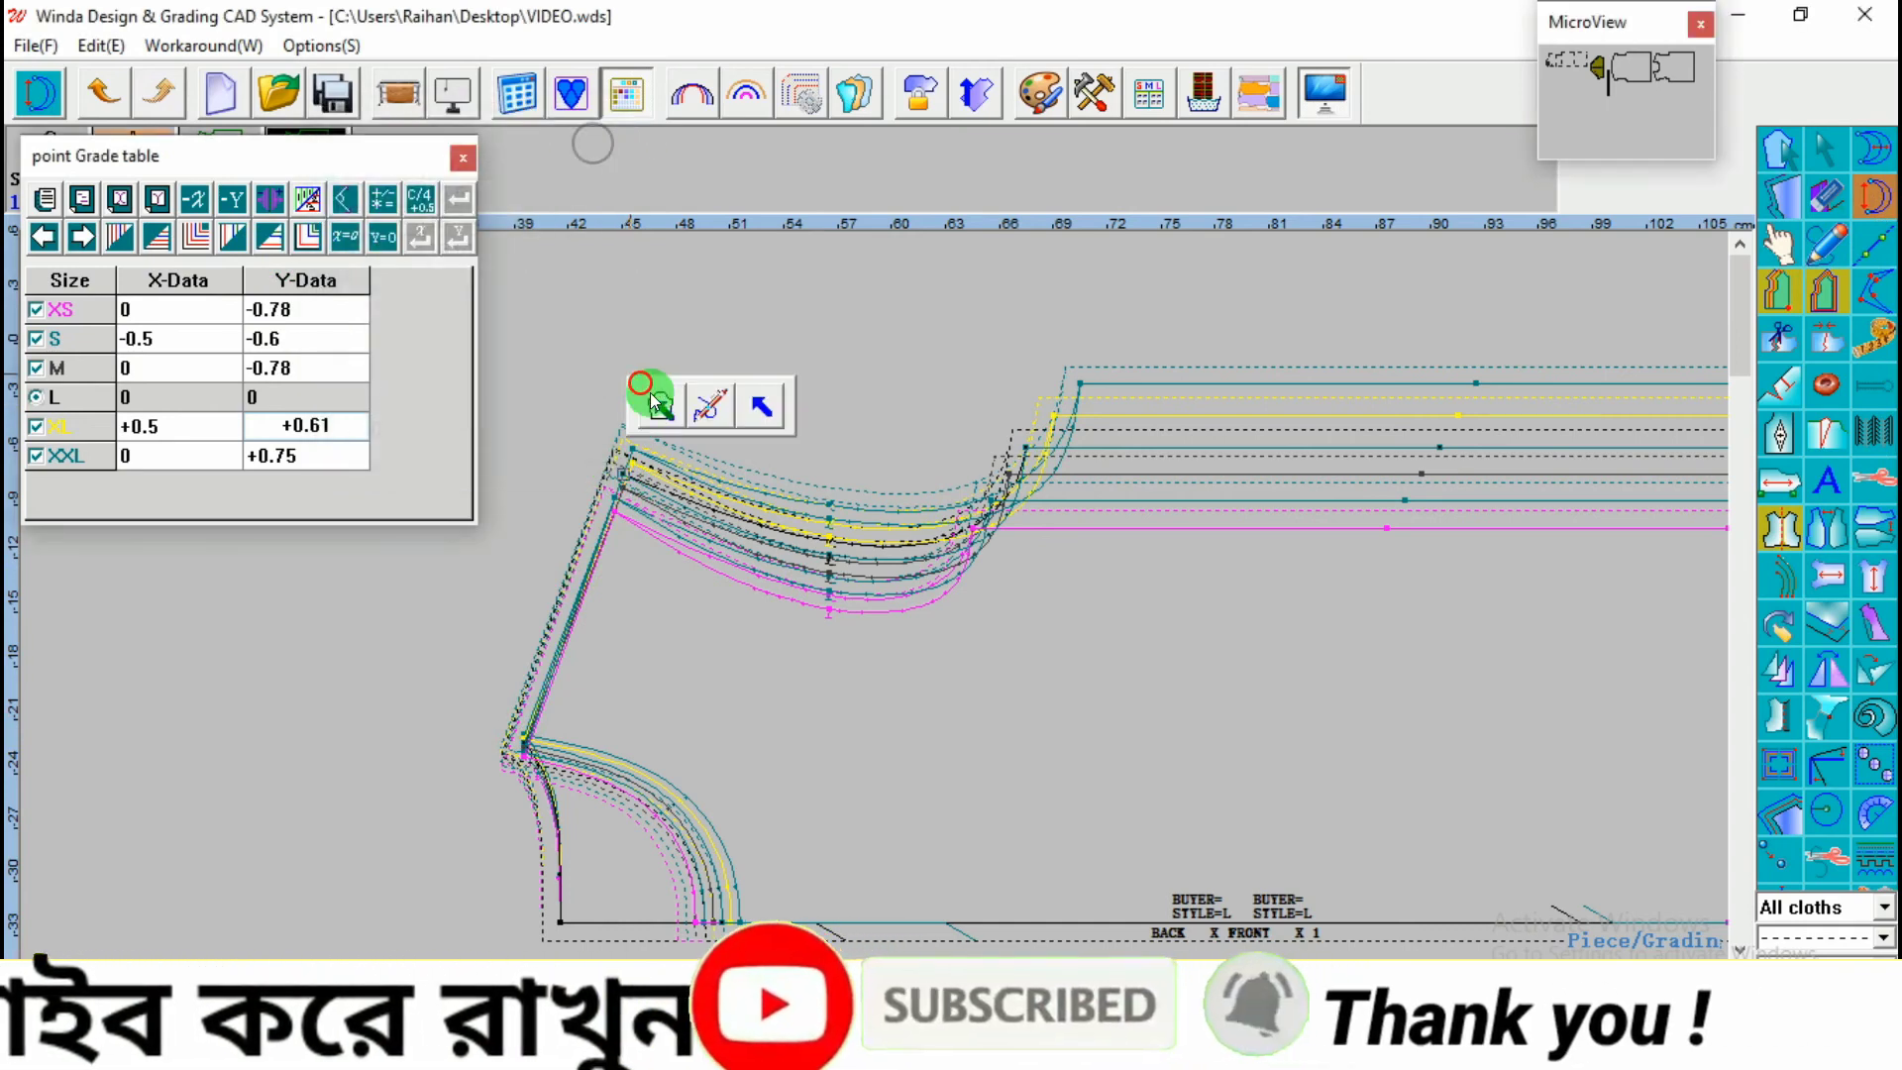
left_click(654, 401)
left_click(637, 594)
left_click(334, 418)
left_click_drag(323, 426, 353, 429)
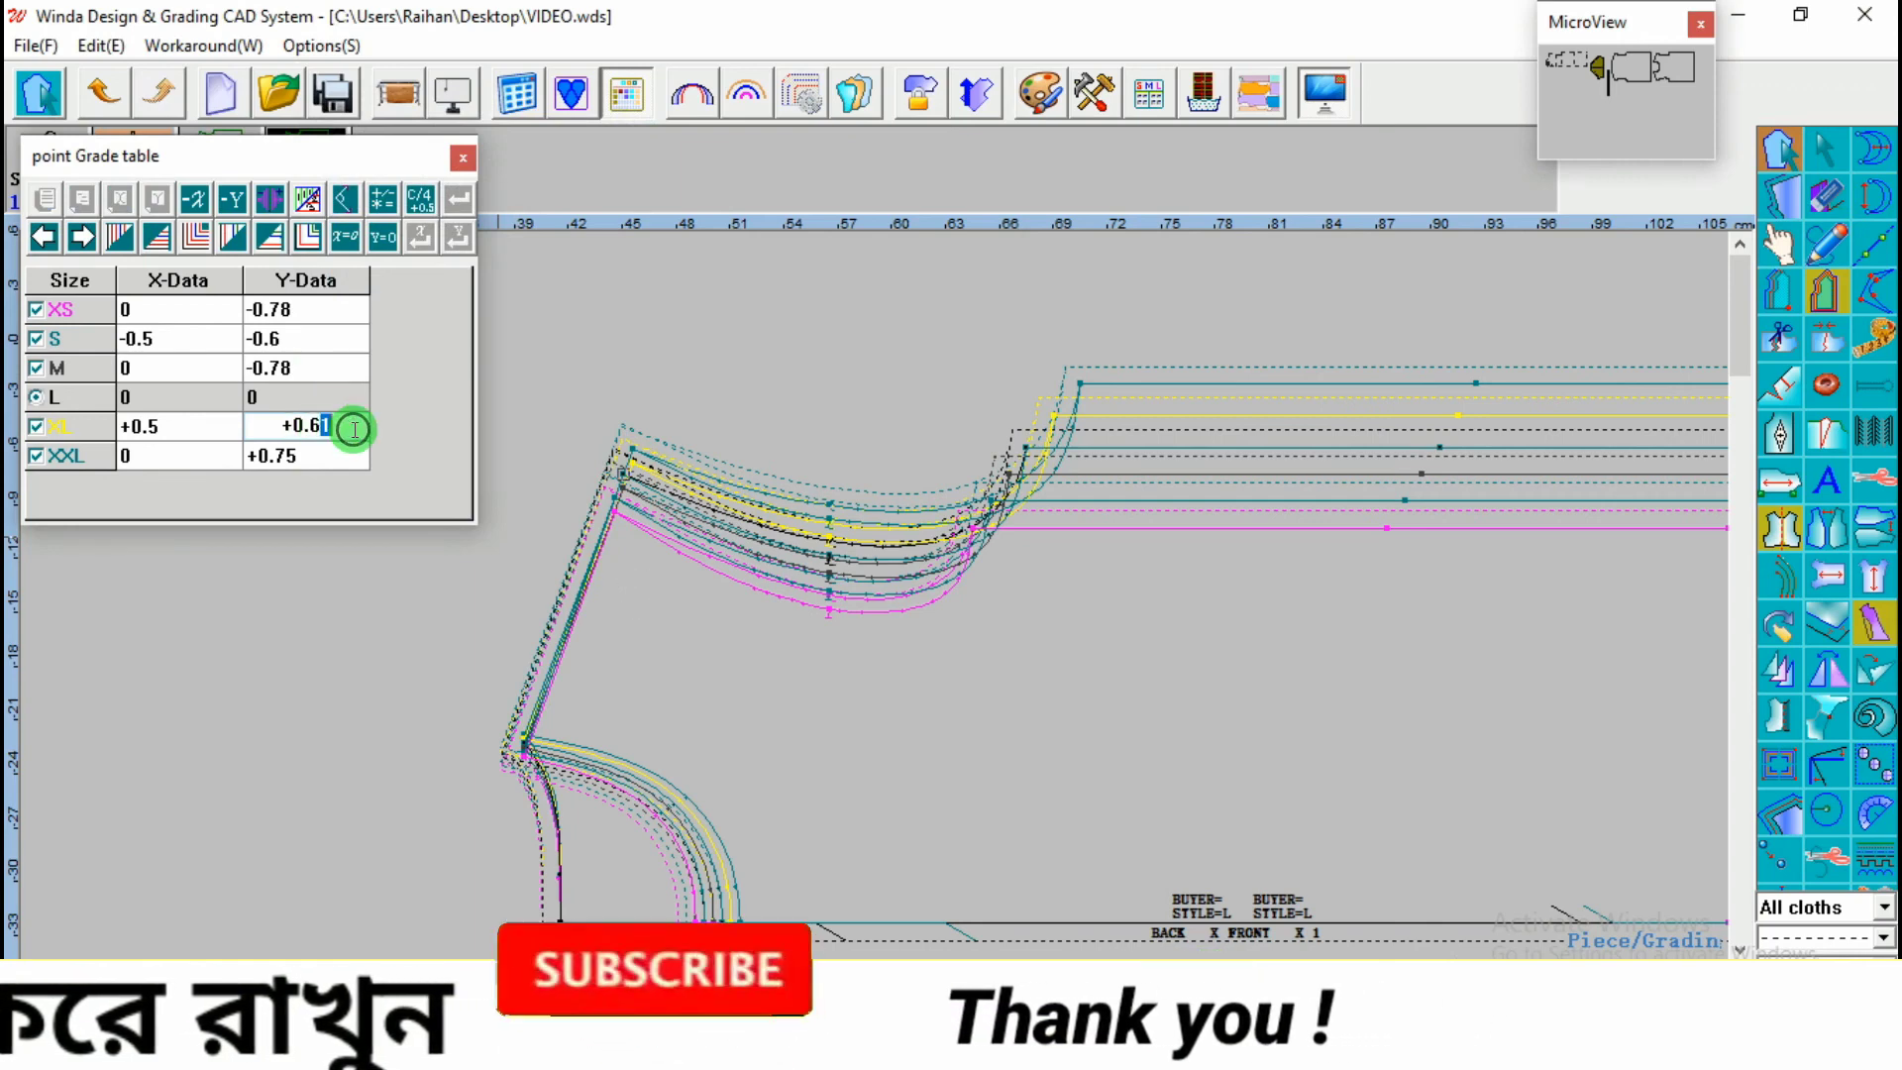
left_click(271, 241)
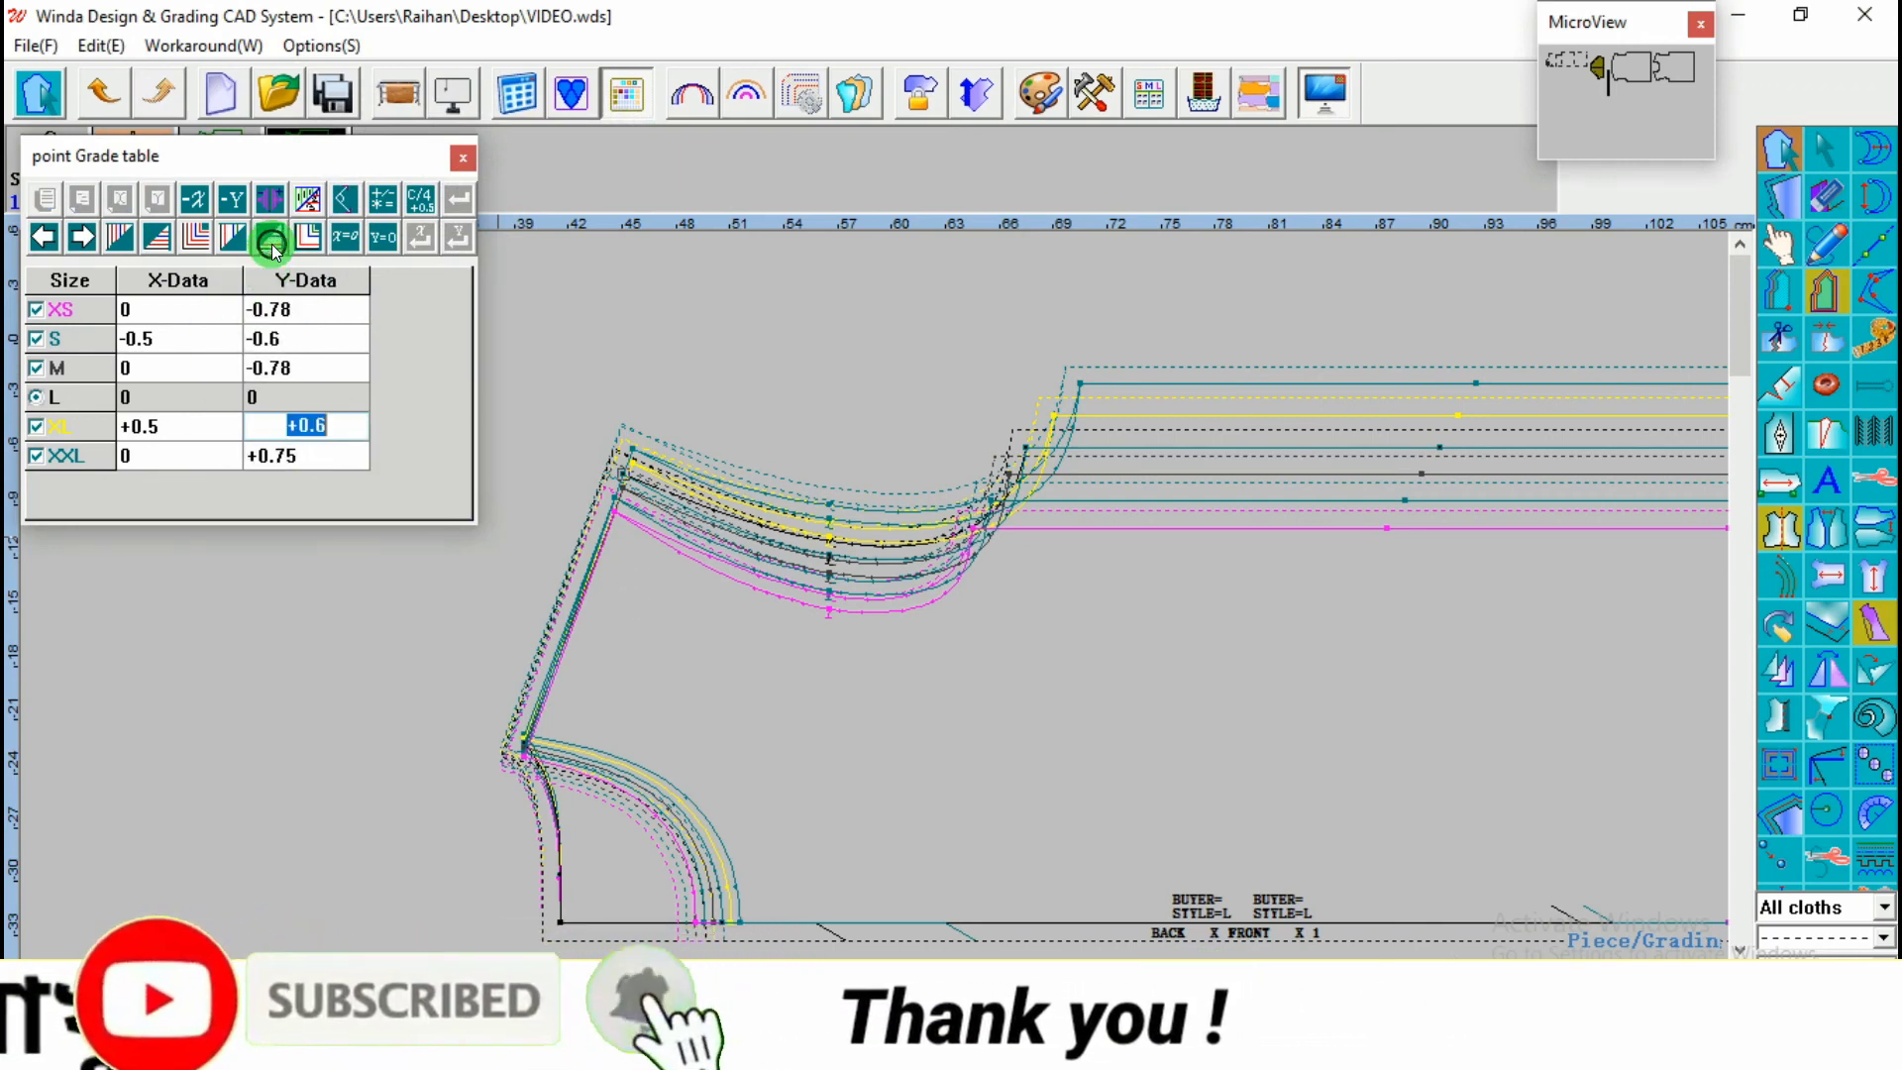
Step: Remeasure the shoulder seam, check the XL and XXL distances, and close the distance adjustment without changes
left_click(1874, 195)
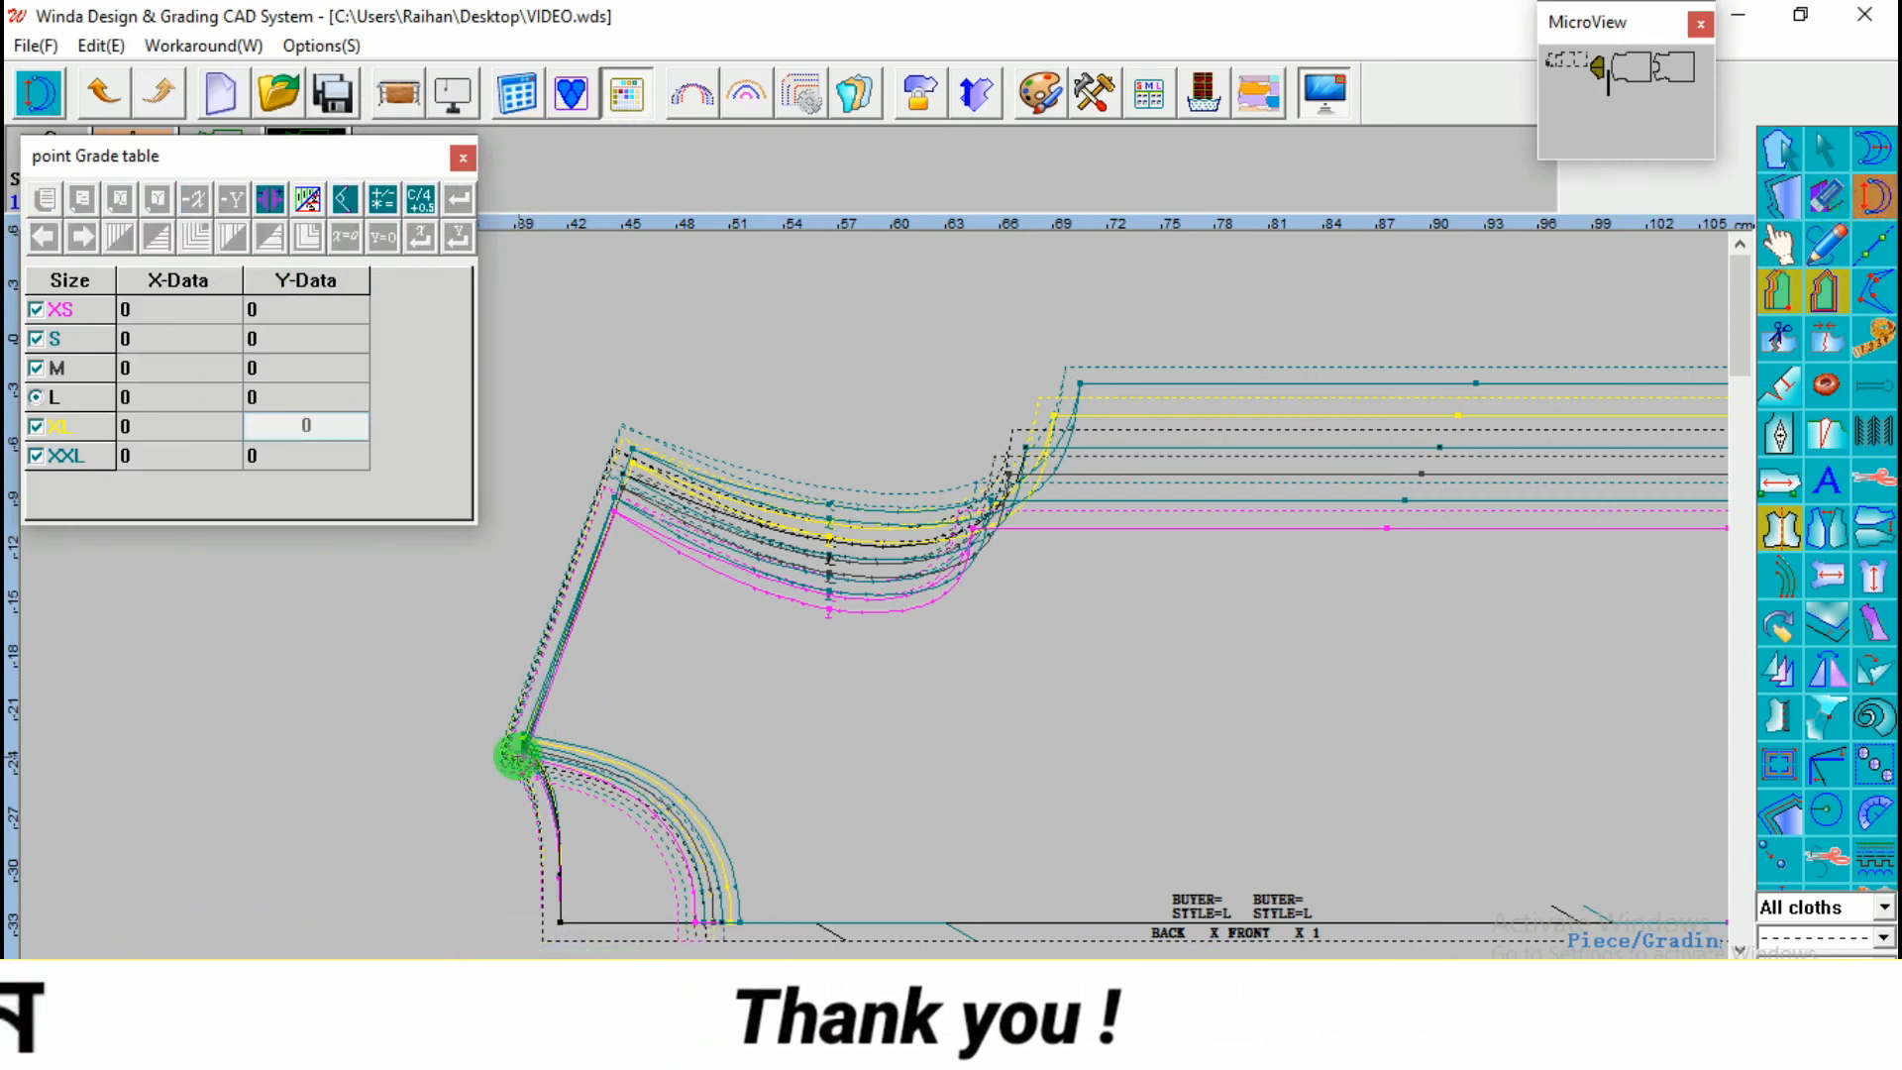
left_click(522, 745)
left_click(622, 474)
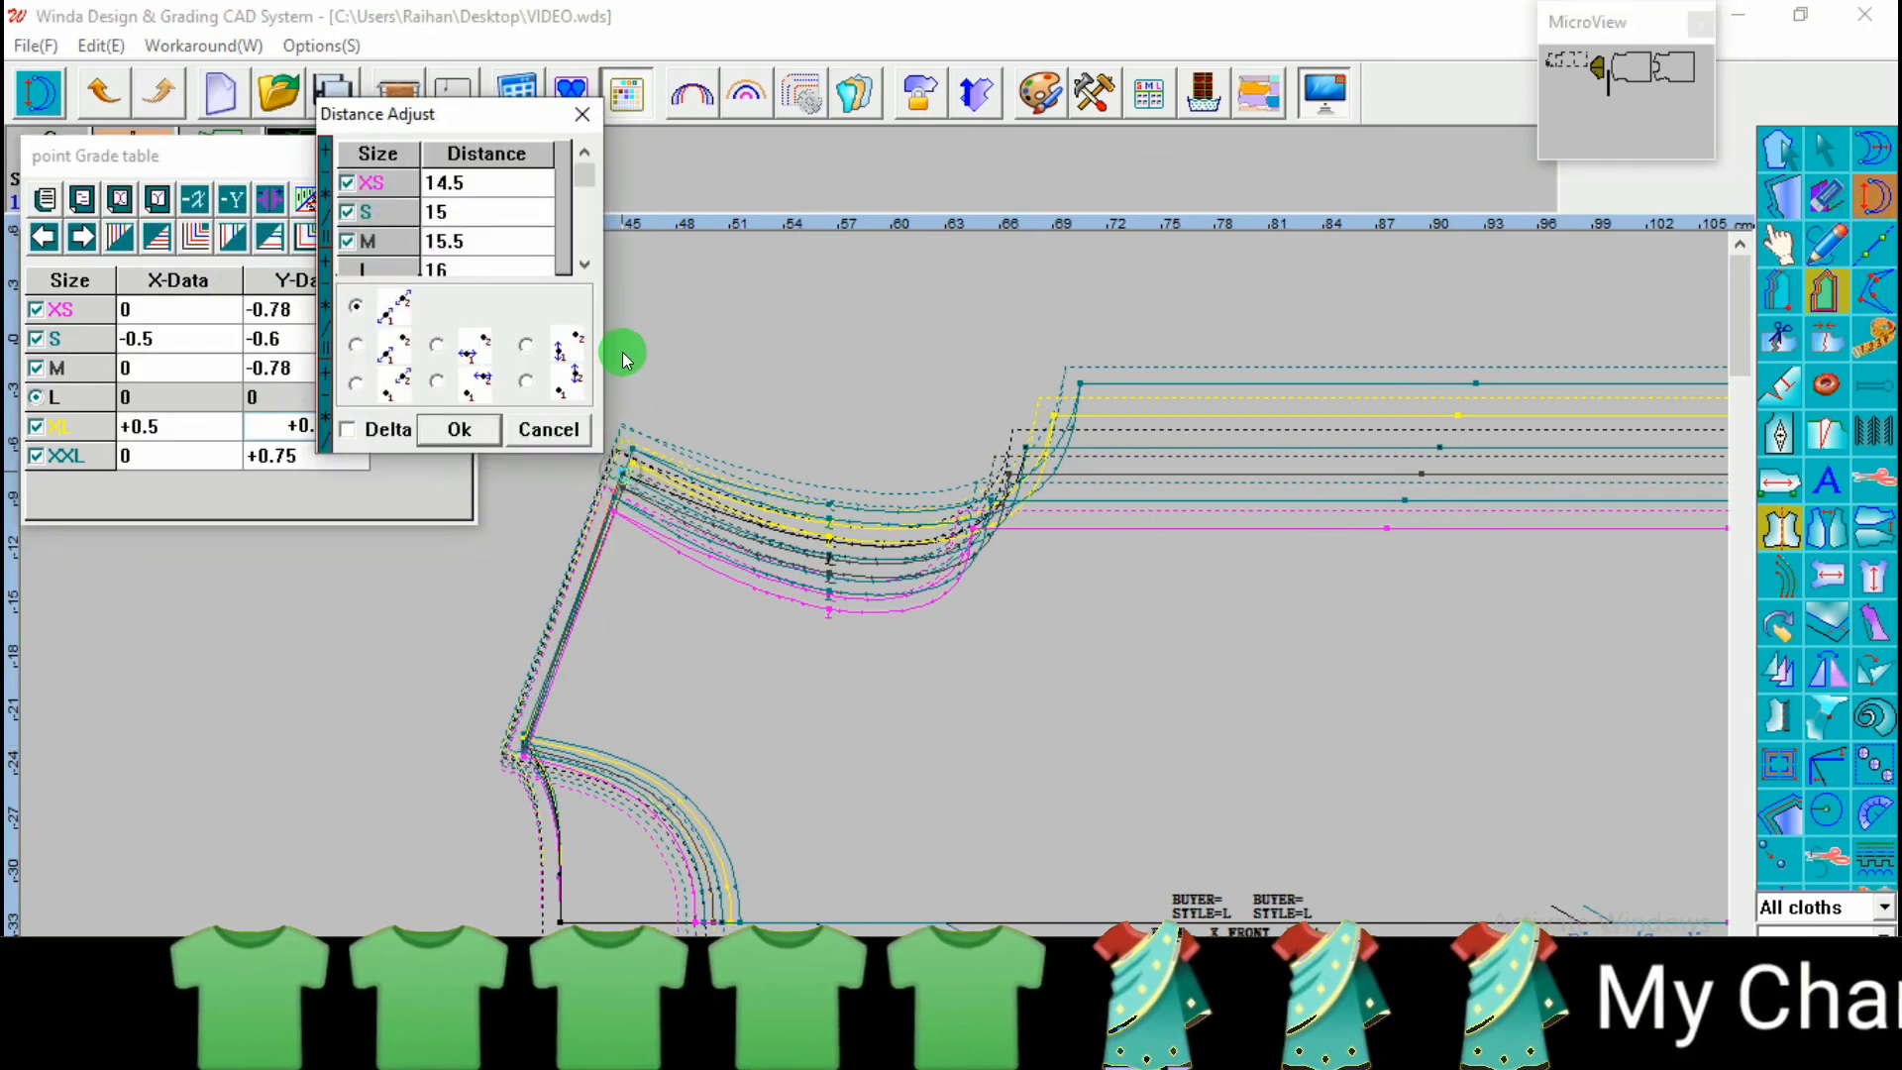
left_click(582, 265)
left_click(583, 265)
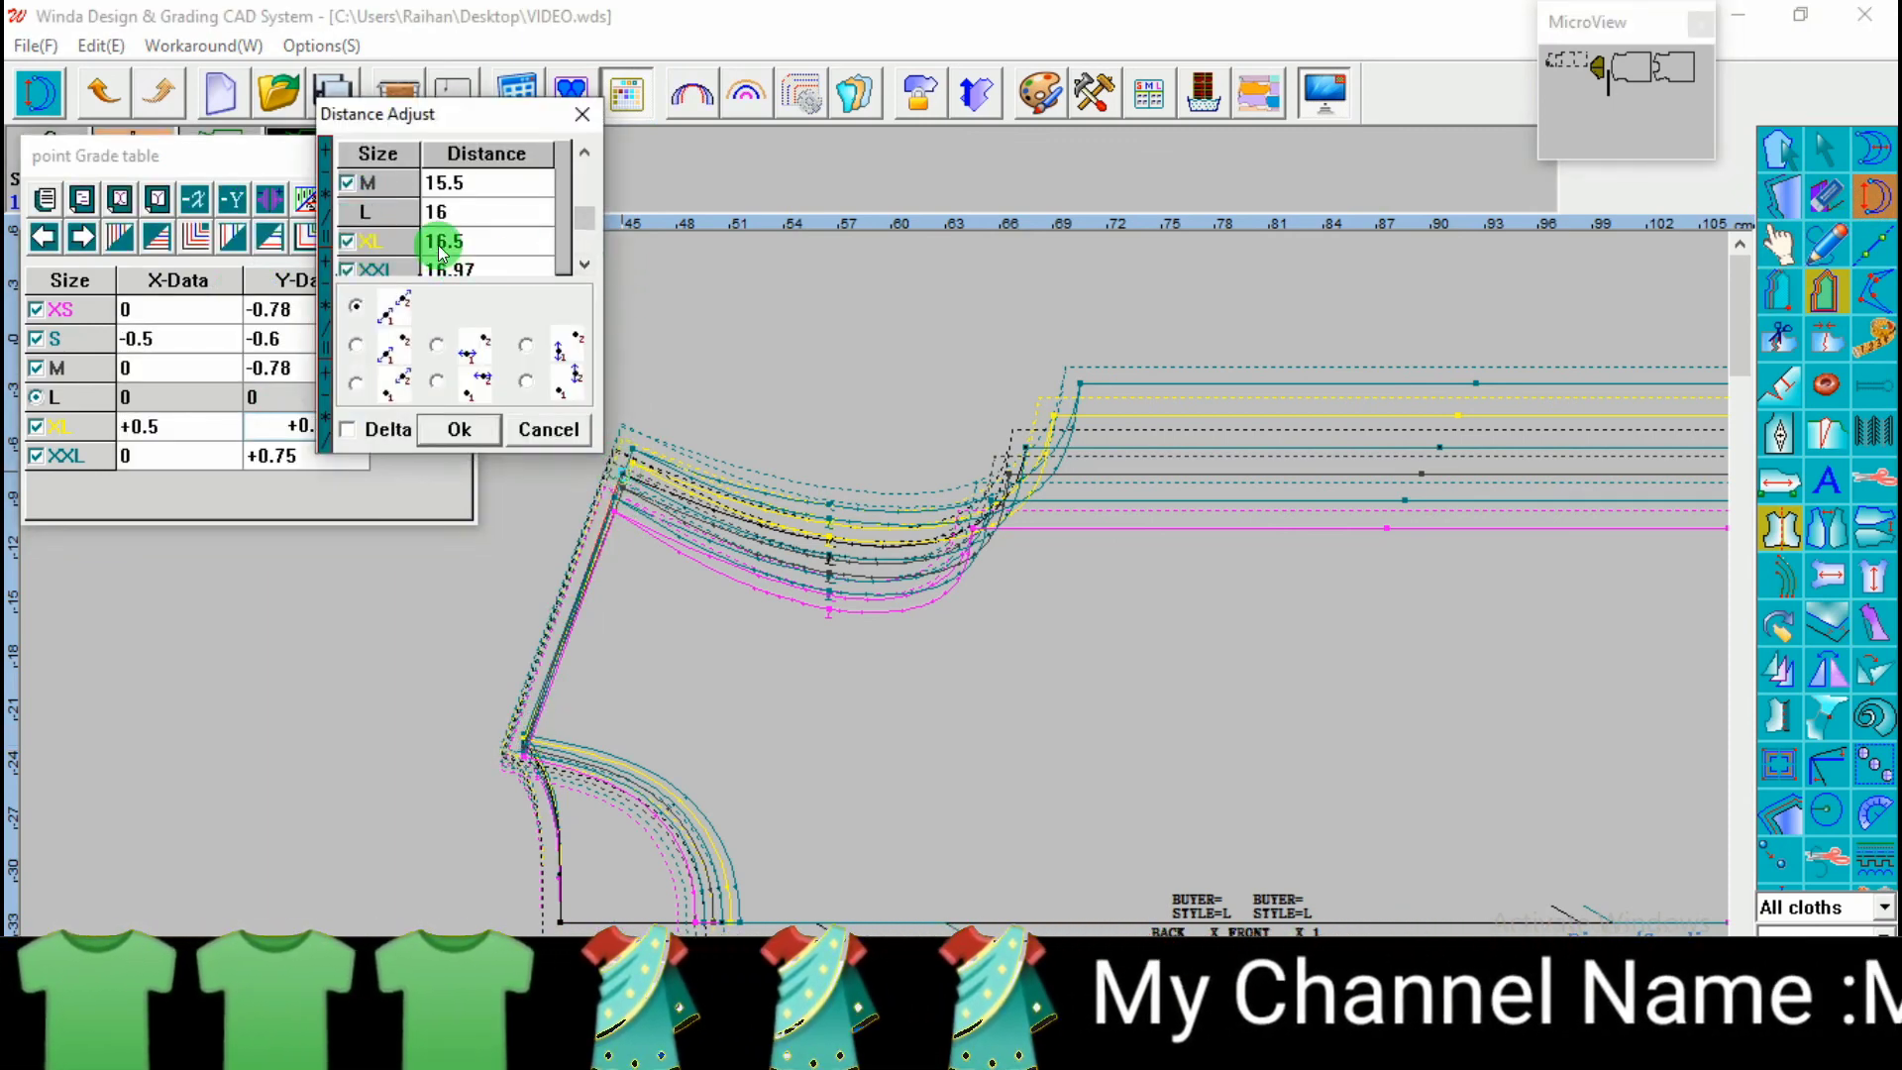
left_click(583, 264)
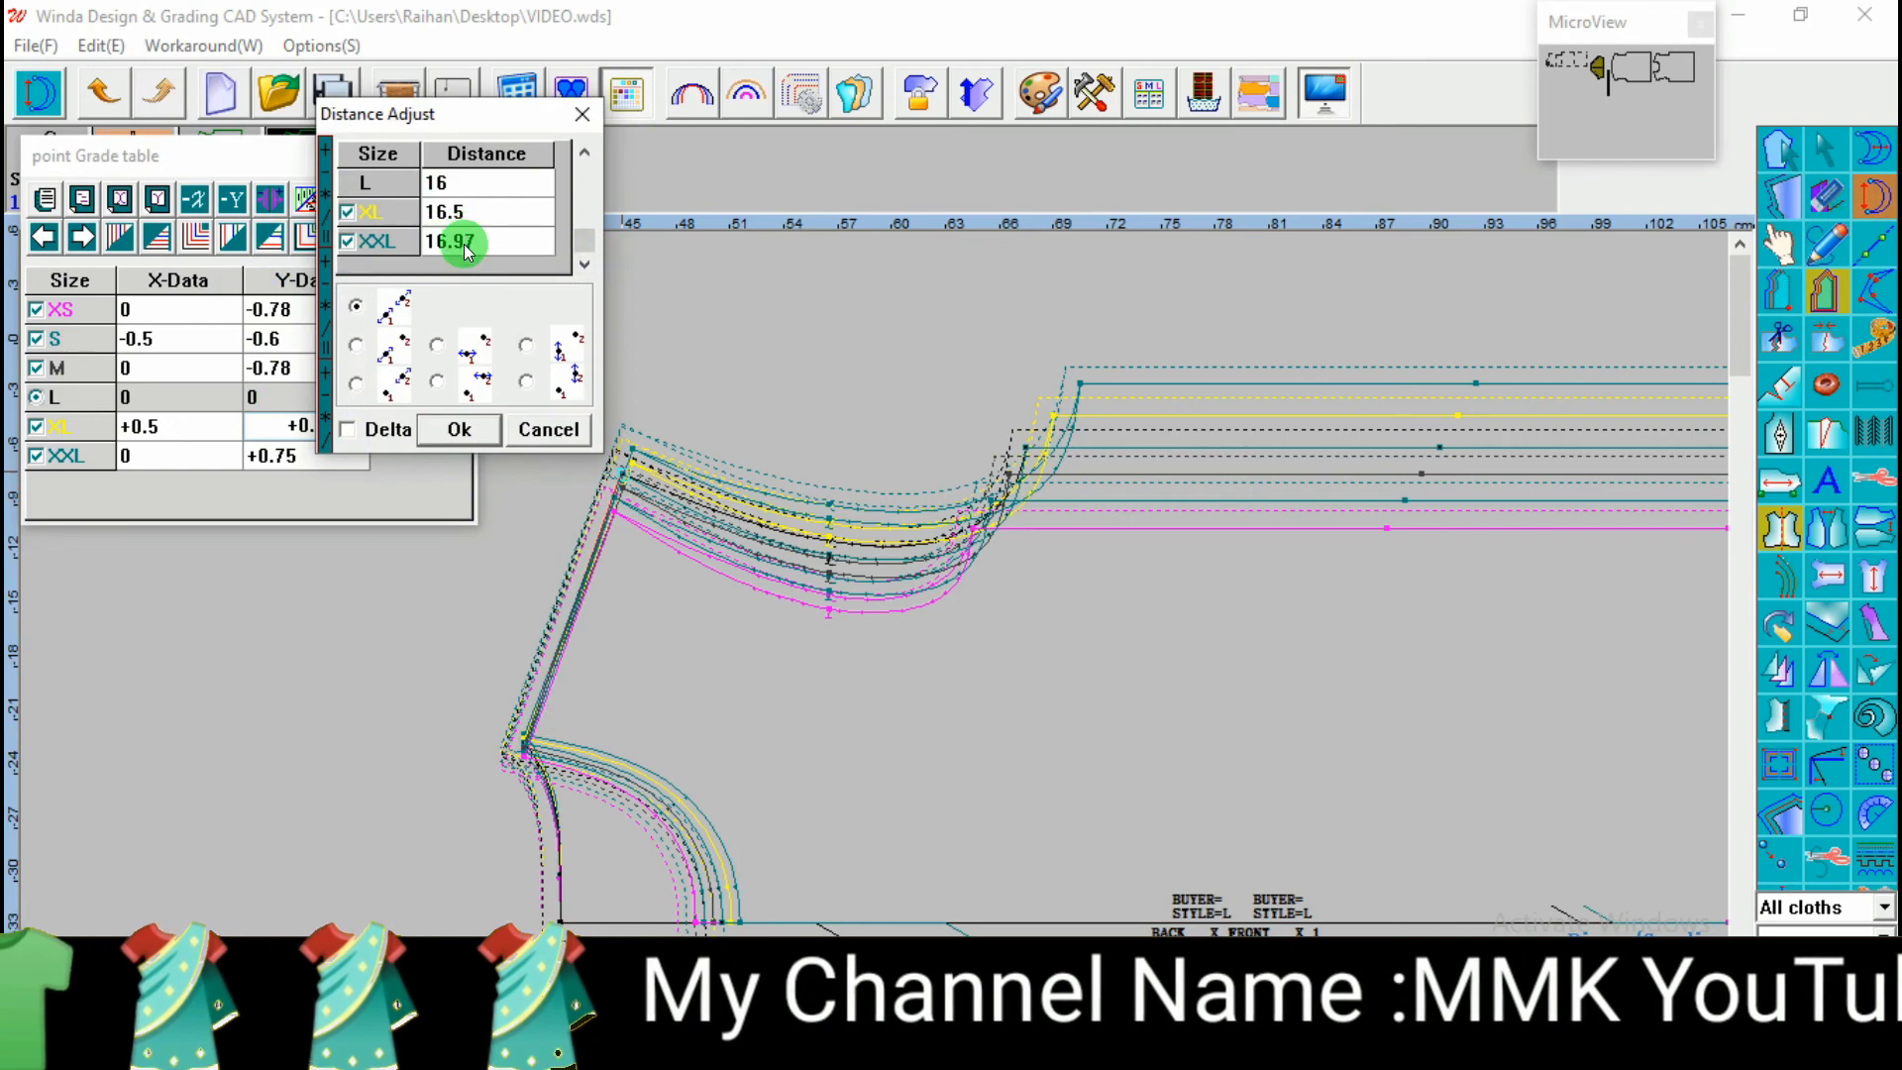
left_click(583, 114)
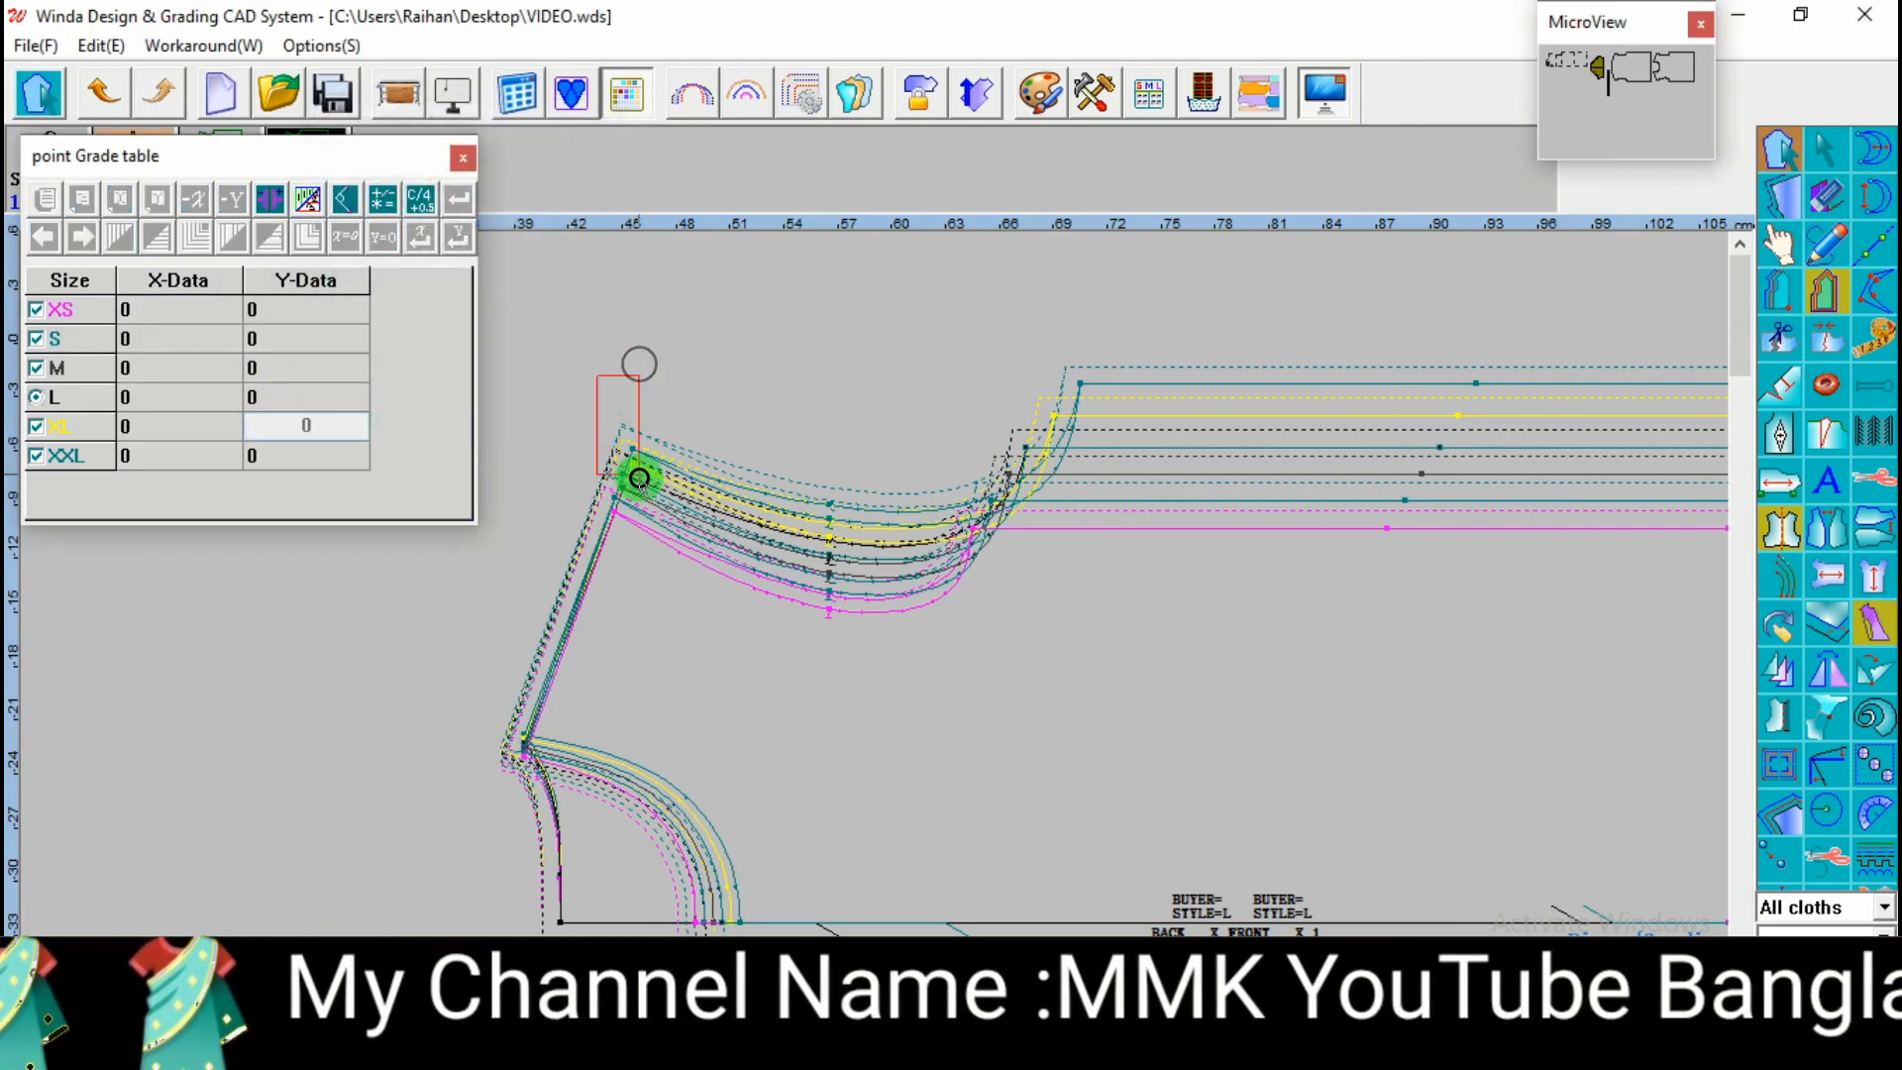
Step: Set the shoulder tip's Y grade for size XXL to +0.78
left_click(328, 445)
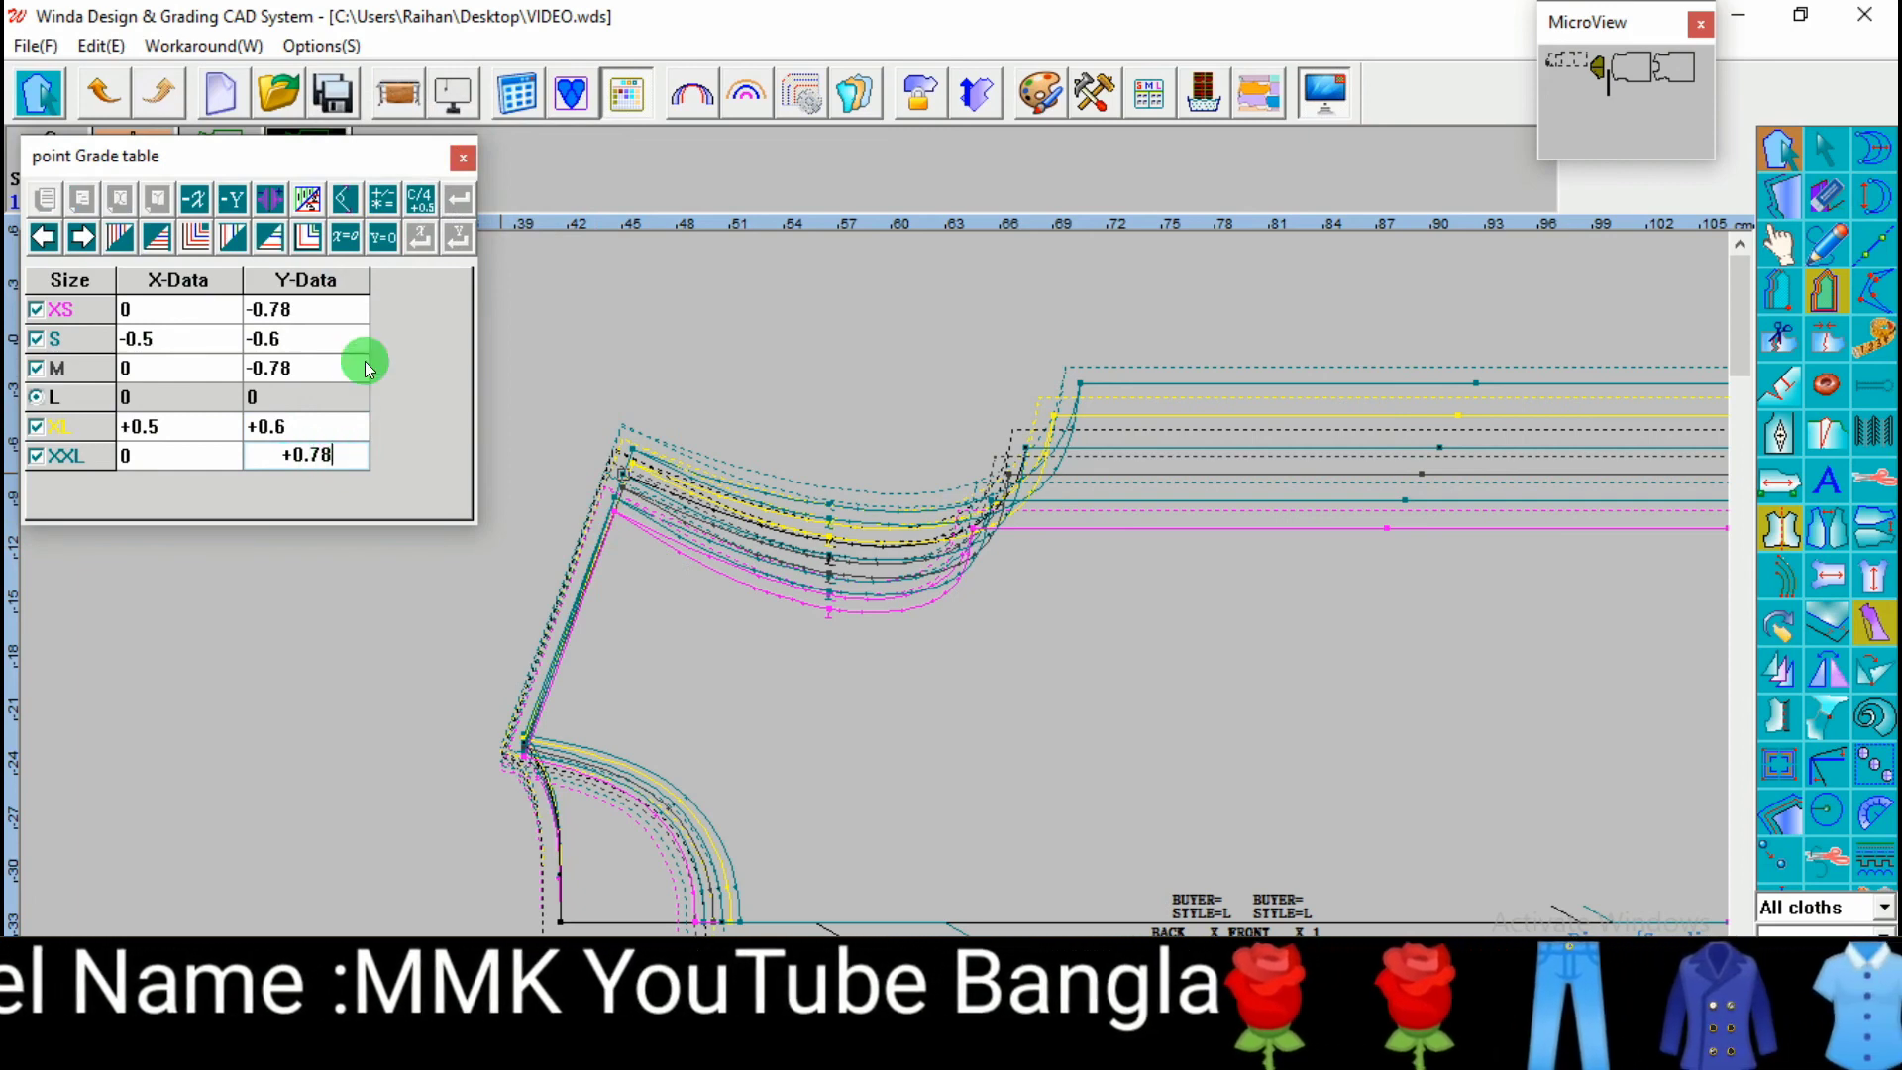
left_click(275, 239)
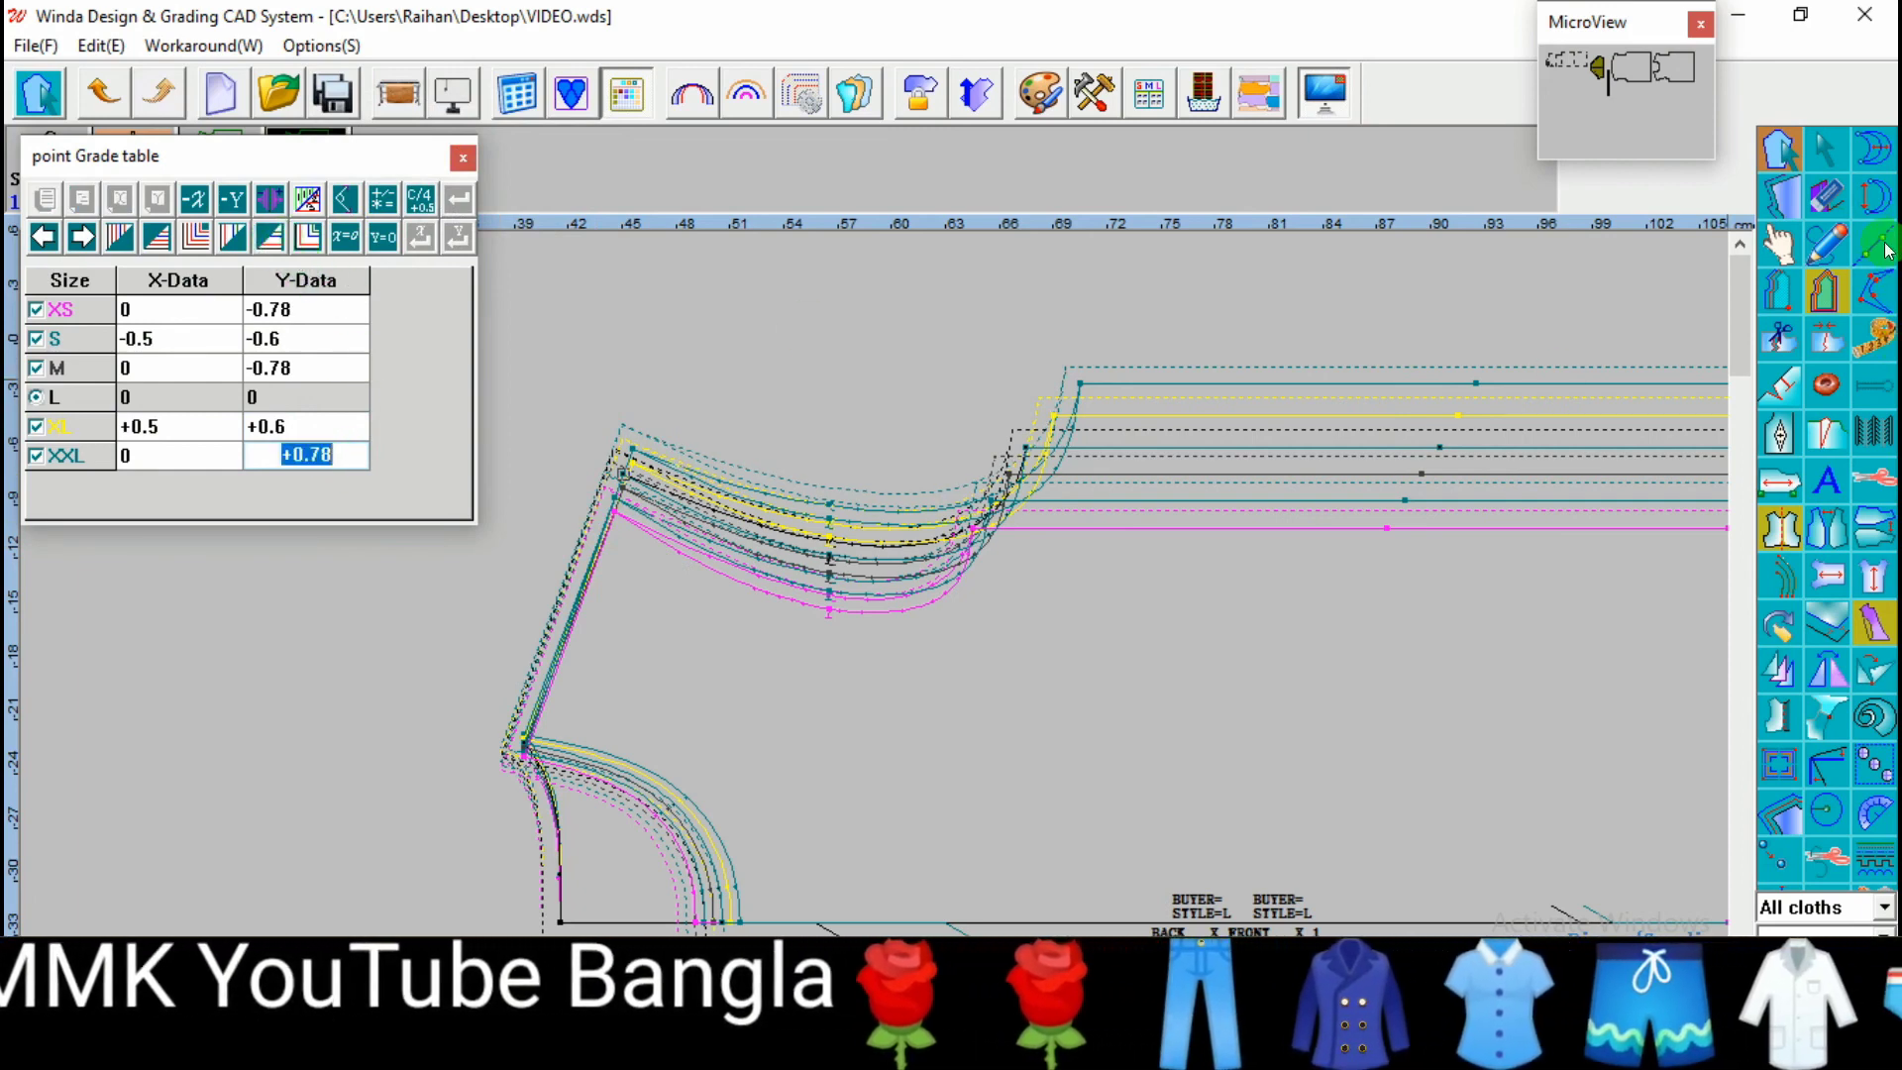
Step: Remeasure the shoulder seam with the new XXL grade and review the distances for all sizes
left_click(1875, 195)
left_click(510, 755)
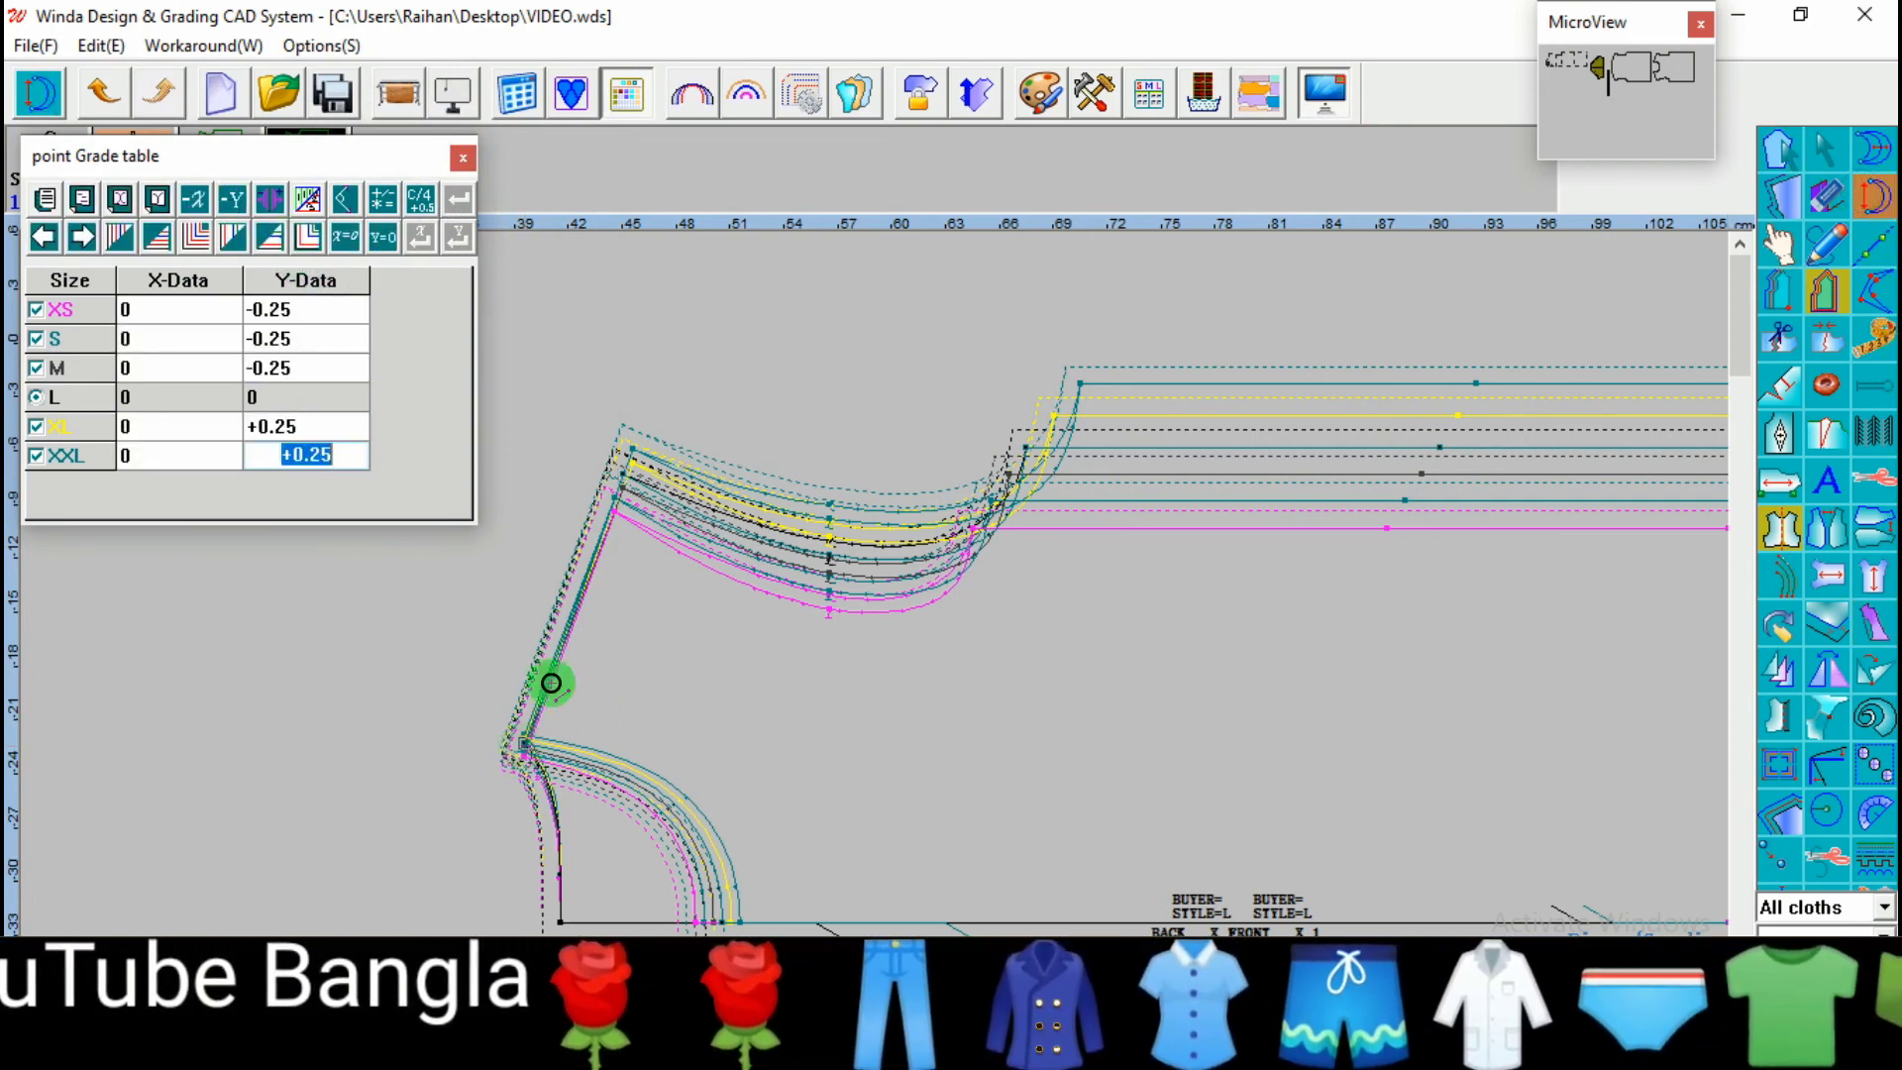
left_click(624, 467)
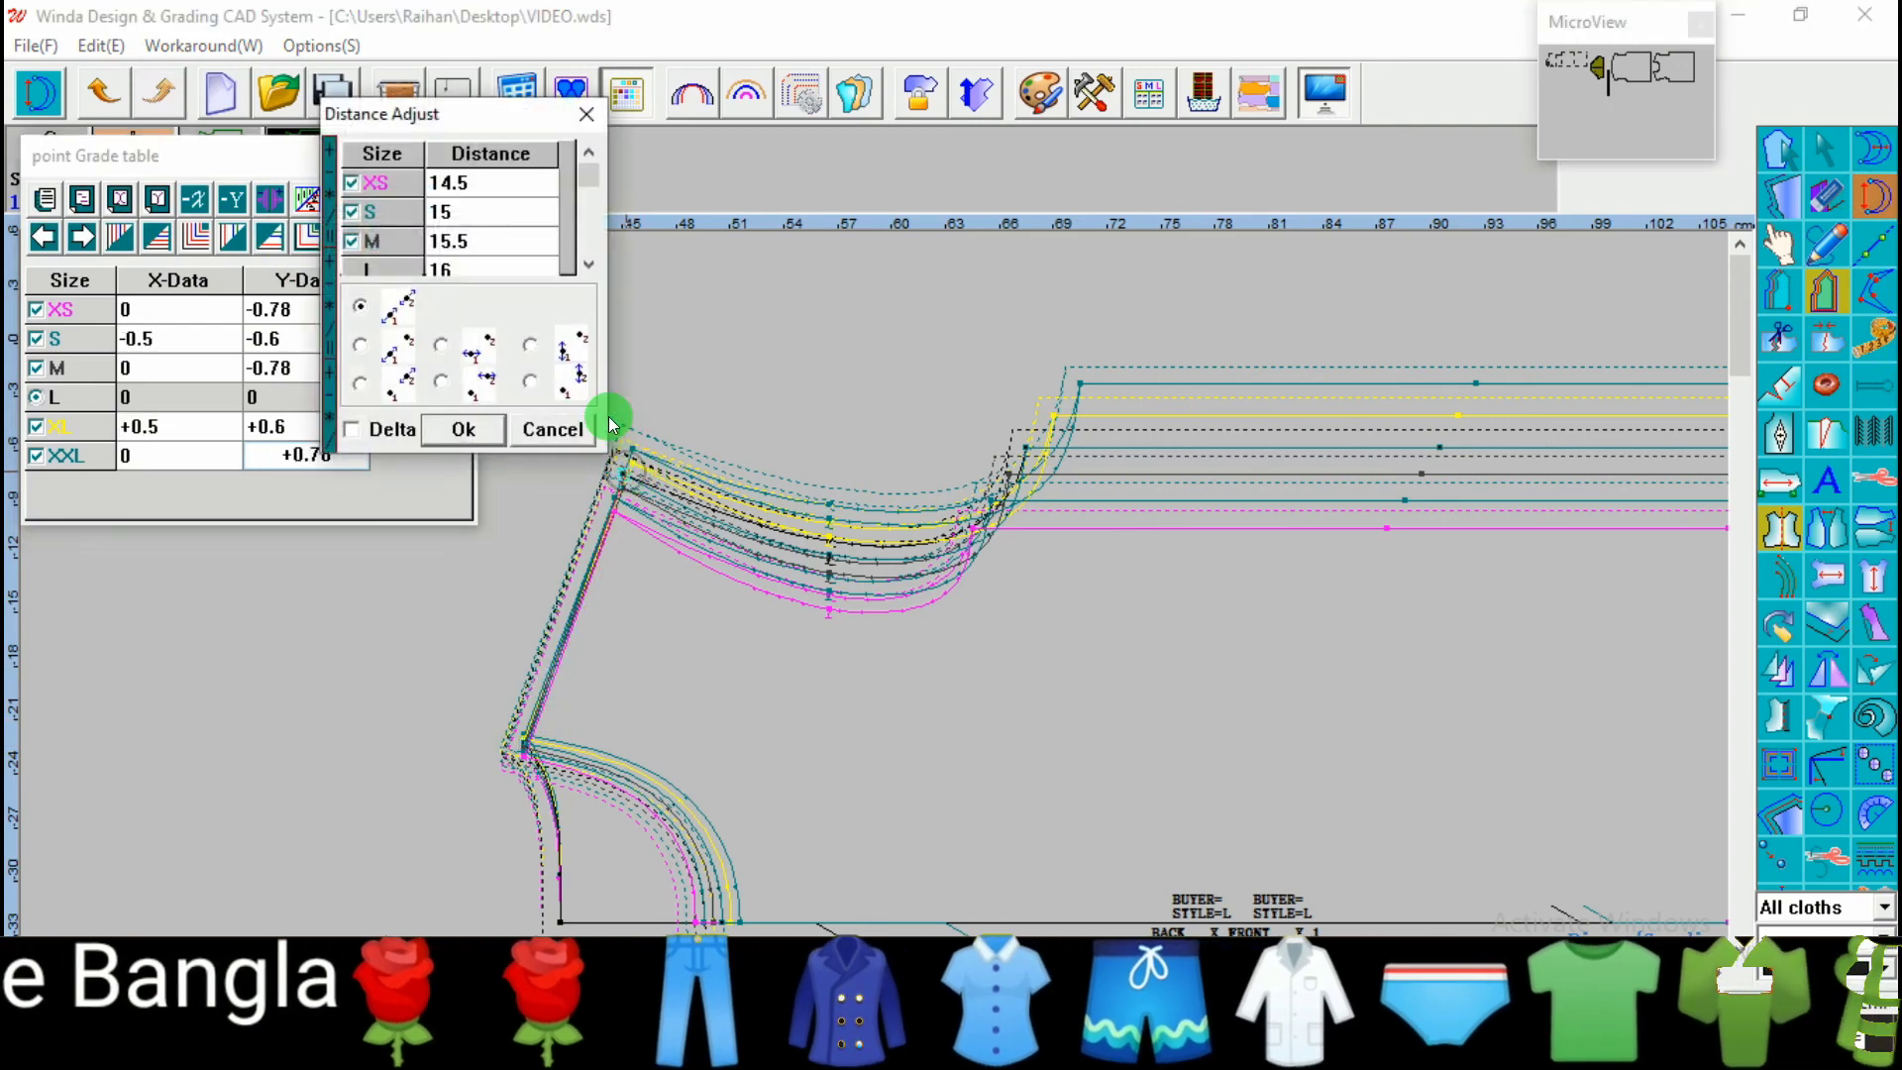
left_click(584, 266)
left_click(584, 266)
left_click(585, 266)
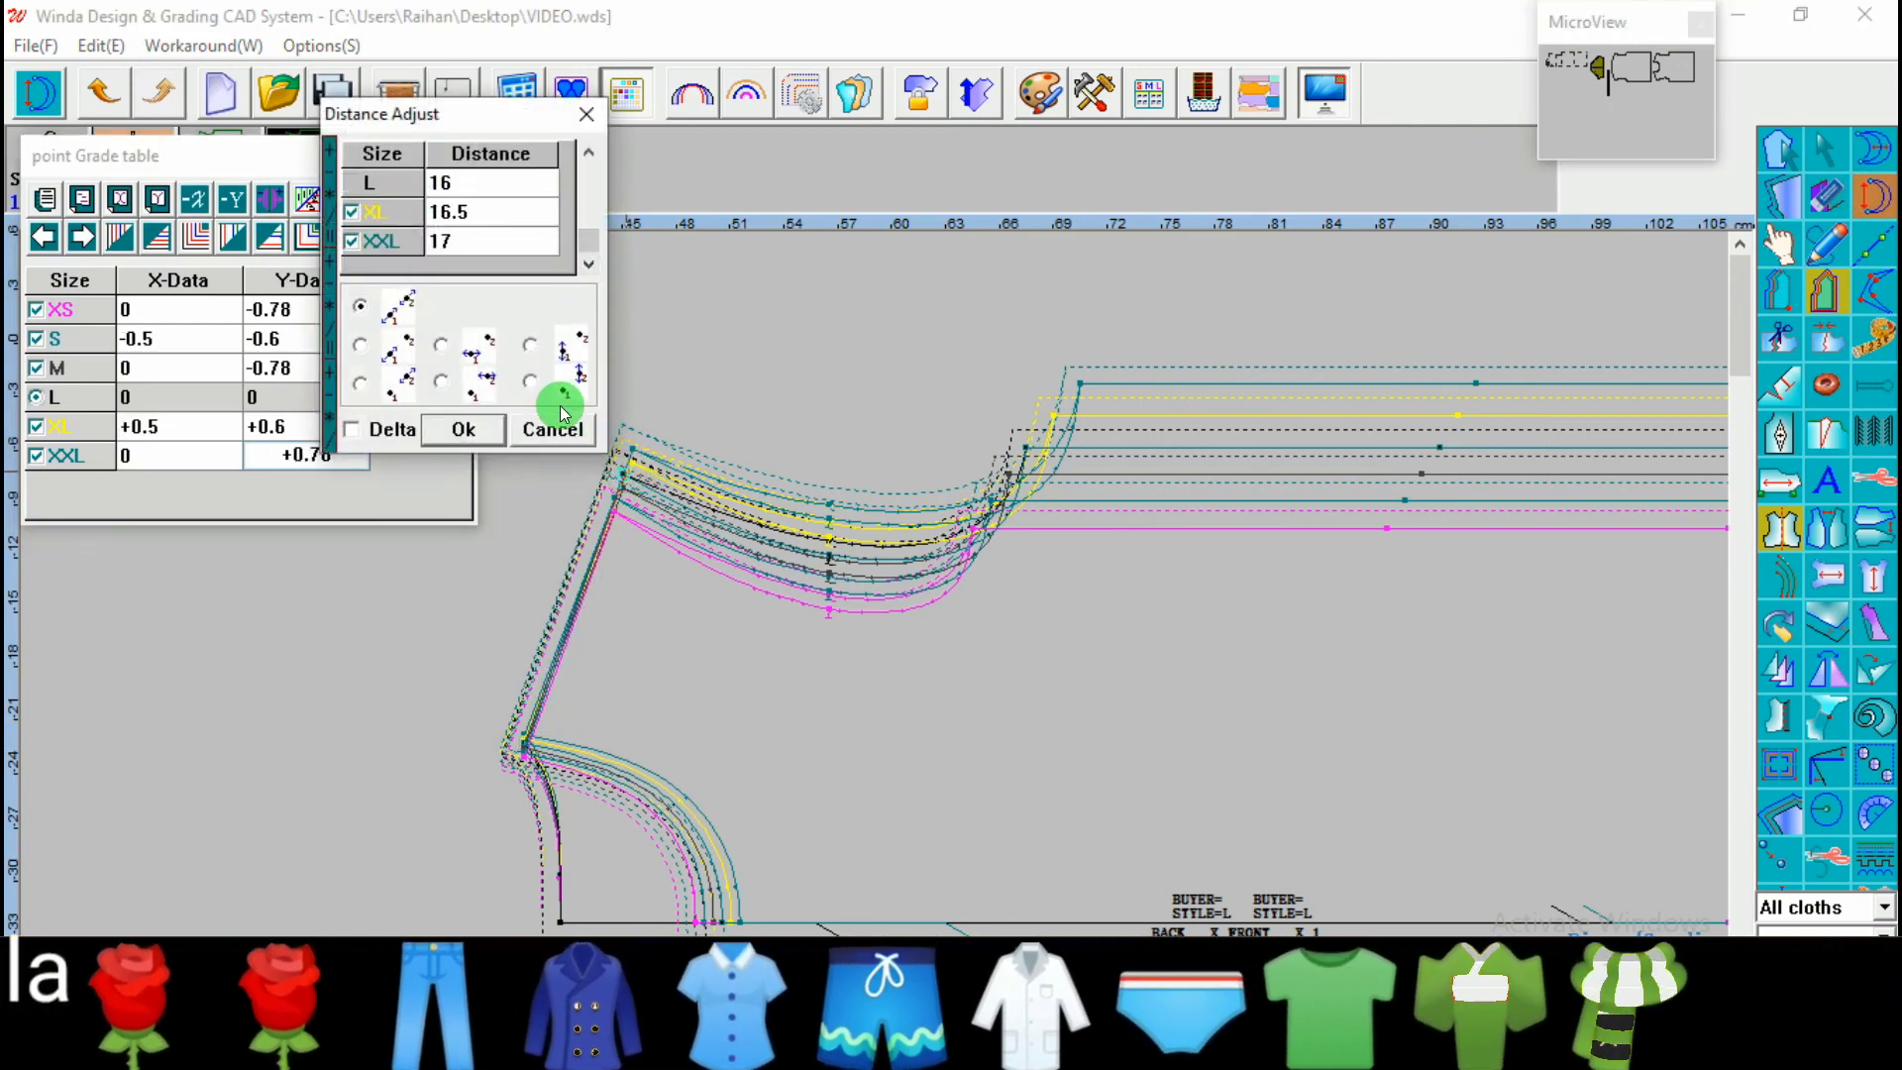
Step: Switch to the CaptXXure.PNG size chart in Photos to compare the shoulder length row, and return to the pattern
mouse_move(991, 1050)
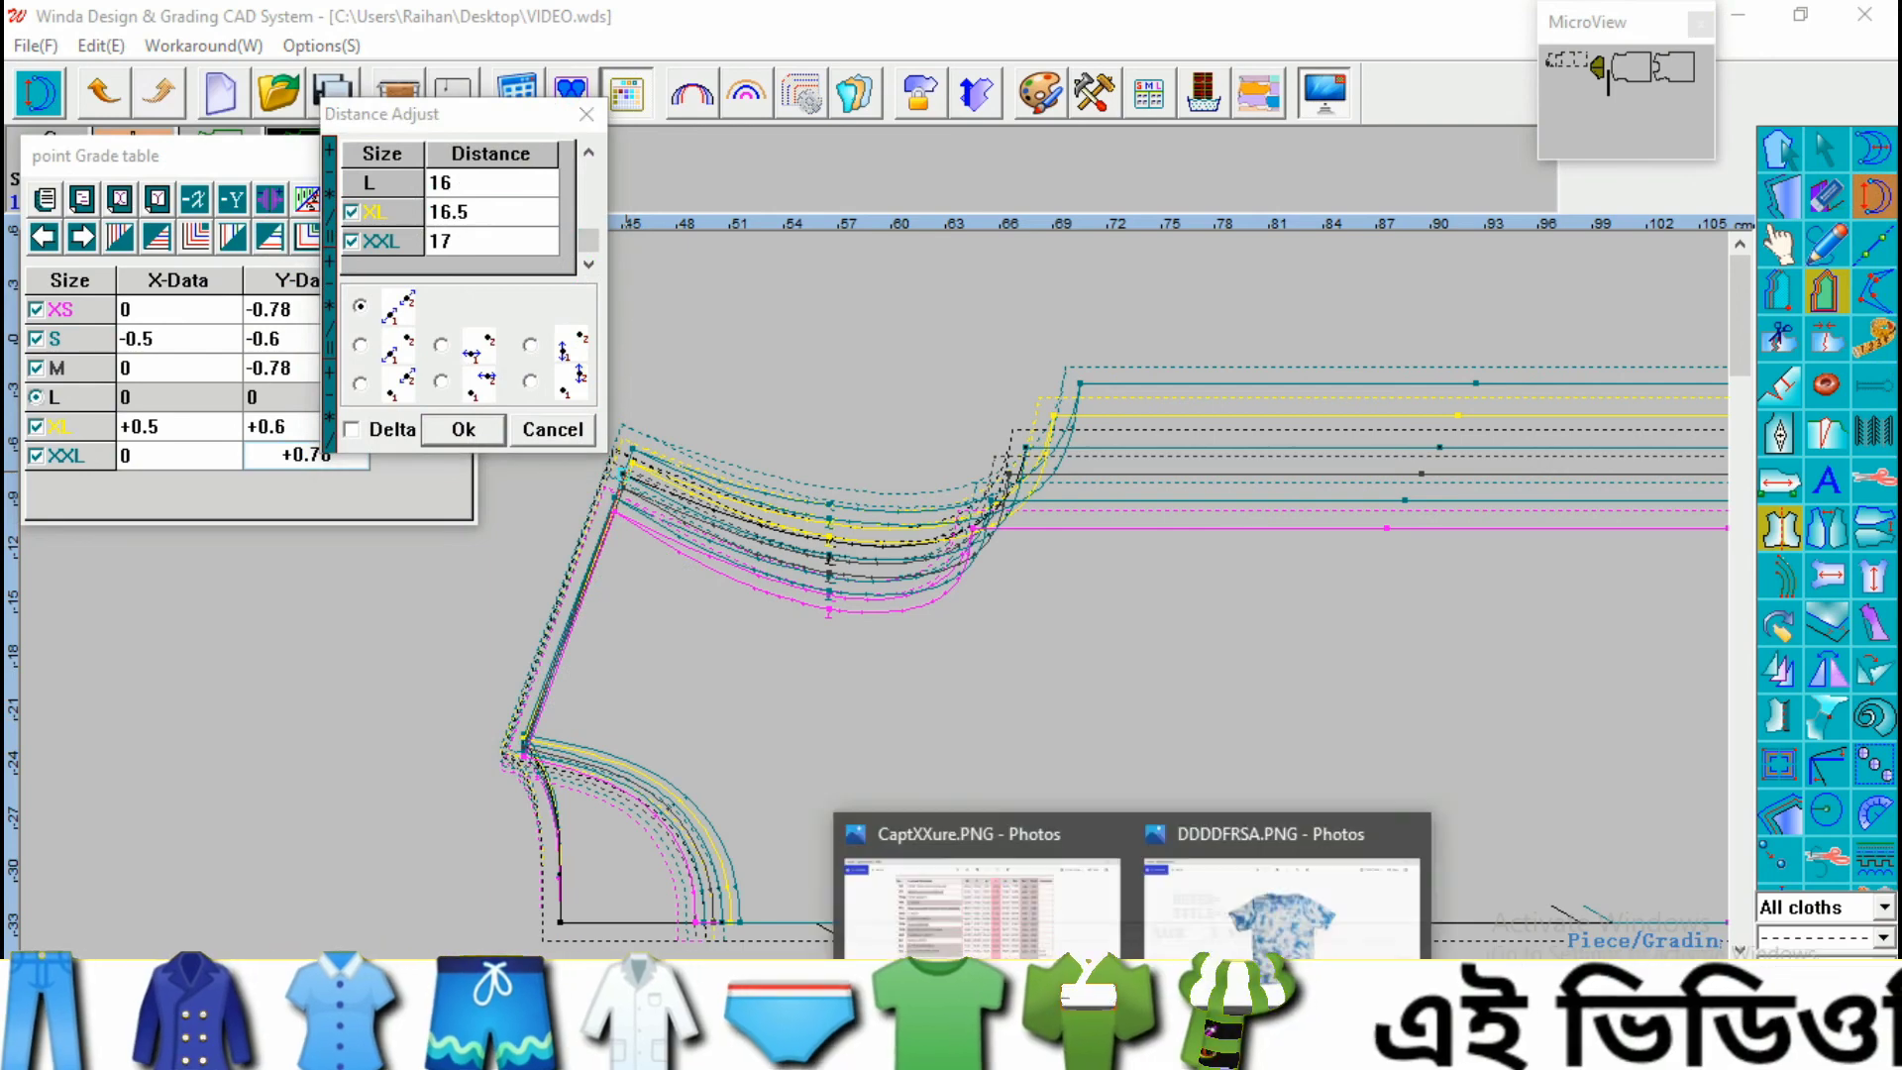
left_click(984, 897)
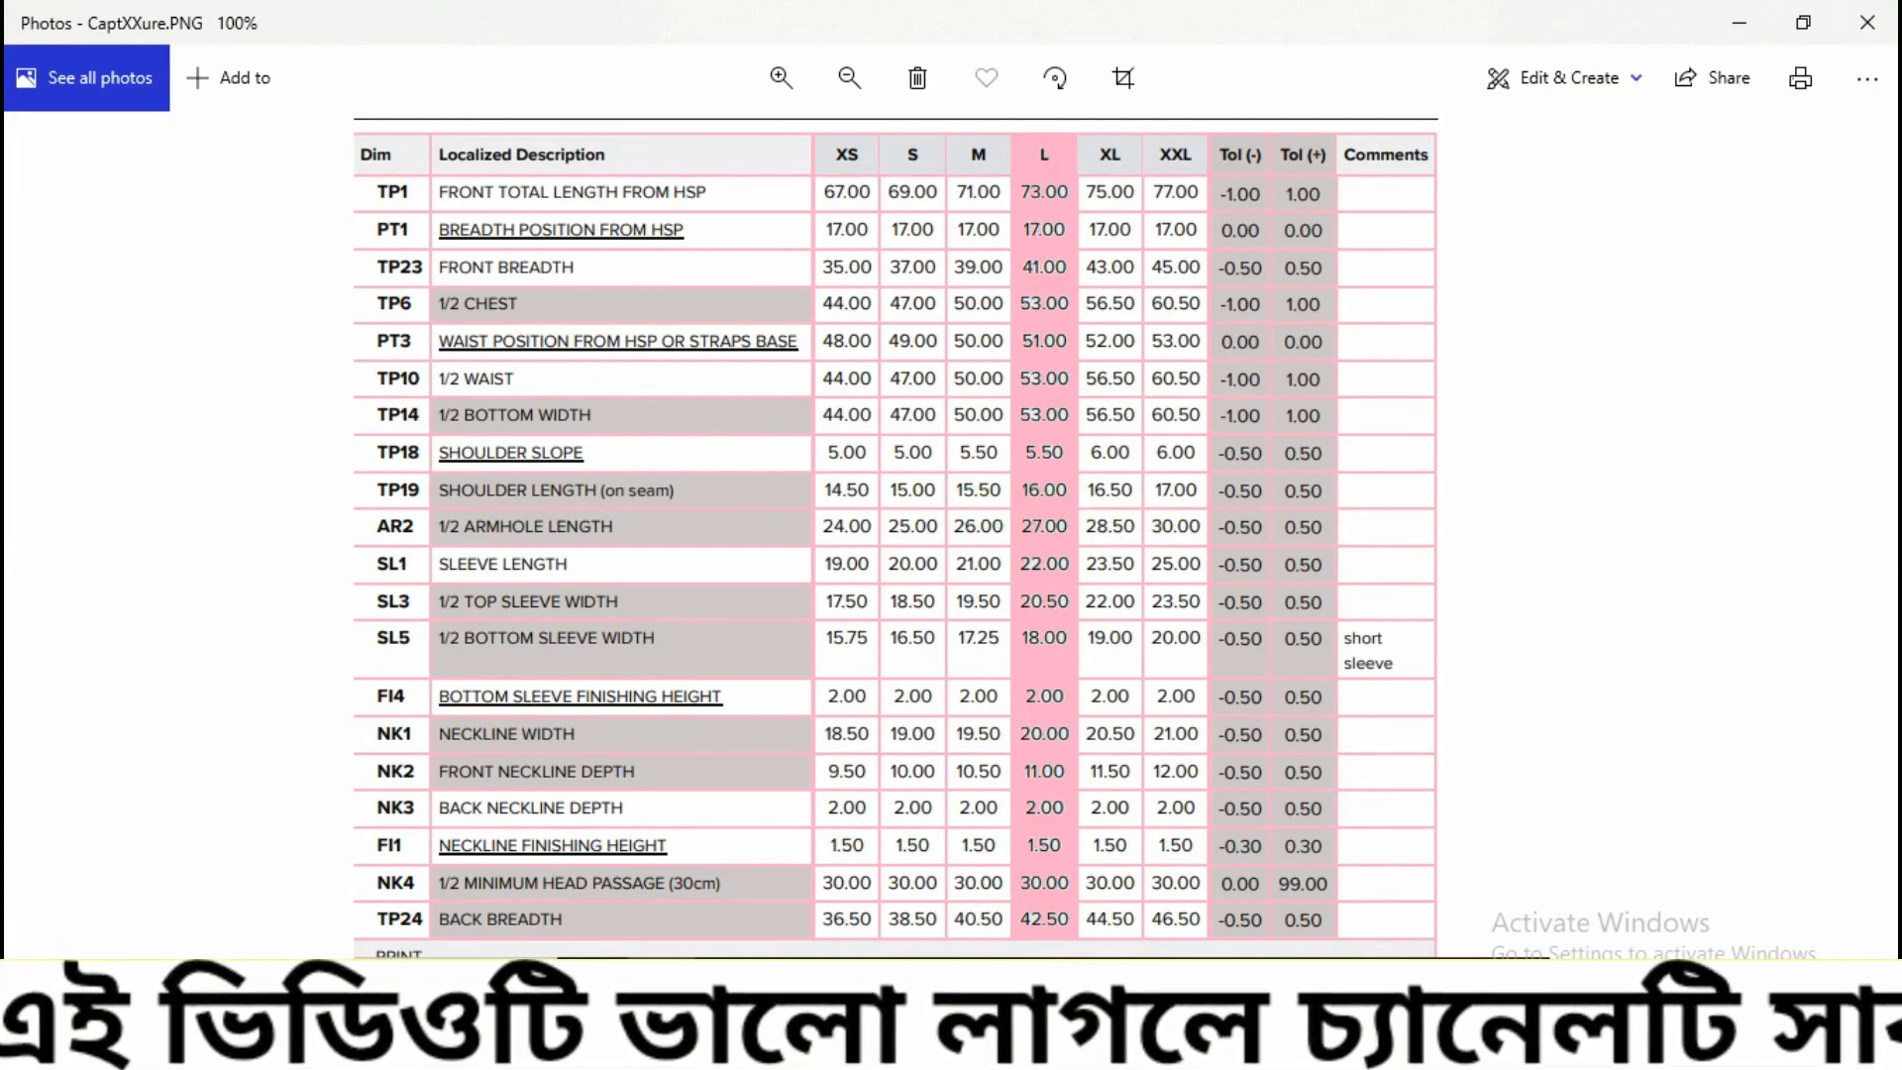
left_click(1205, 1042)
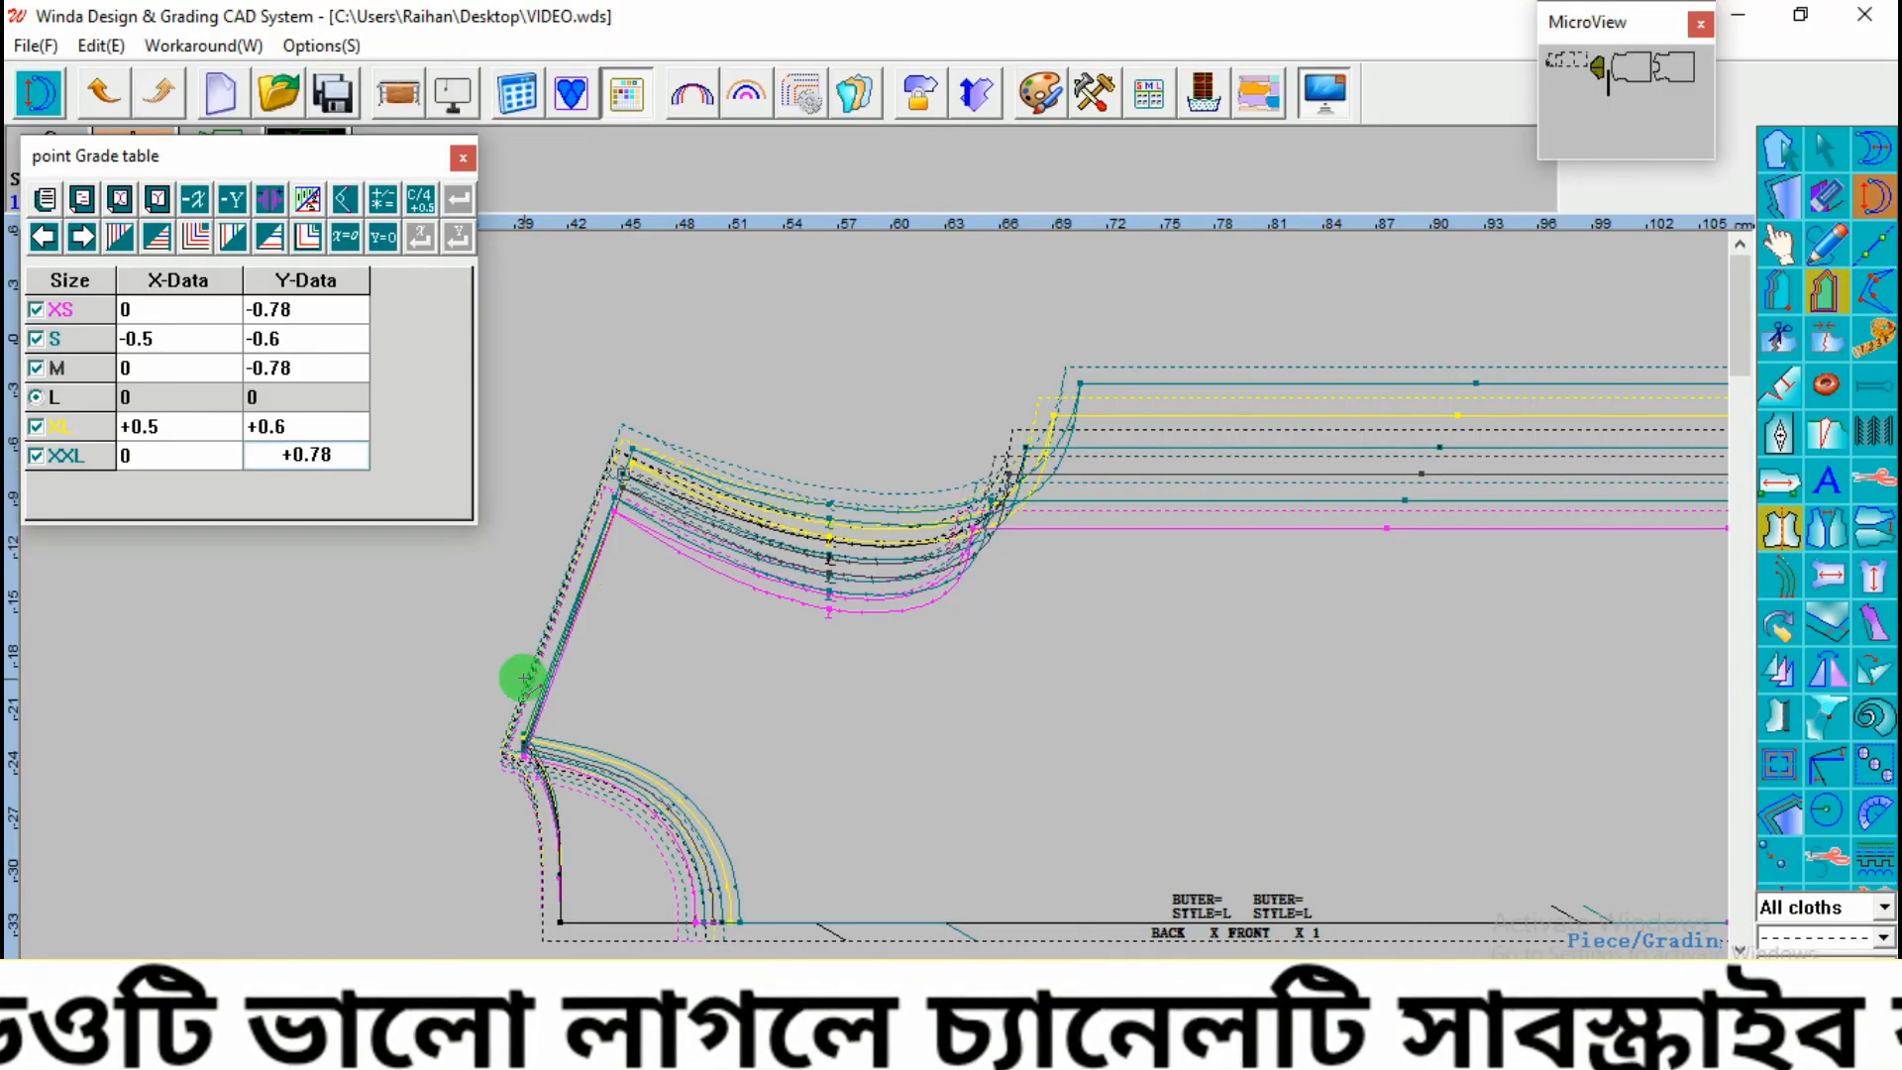
Step: Recheck the shoulder seam distances from XS through XXL, close the distance adjustment without changes, and save the pattern file
left_click(509, 757)
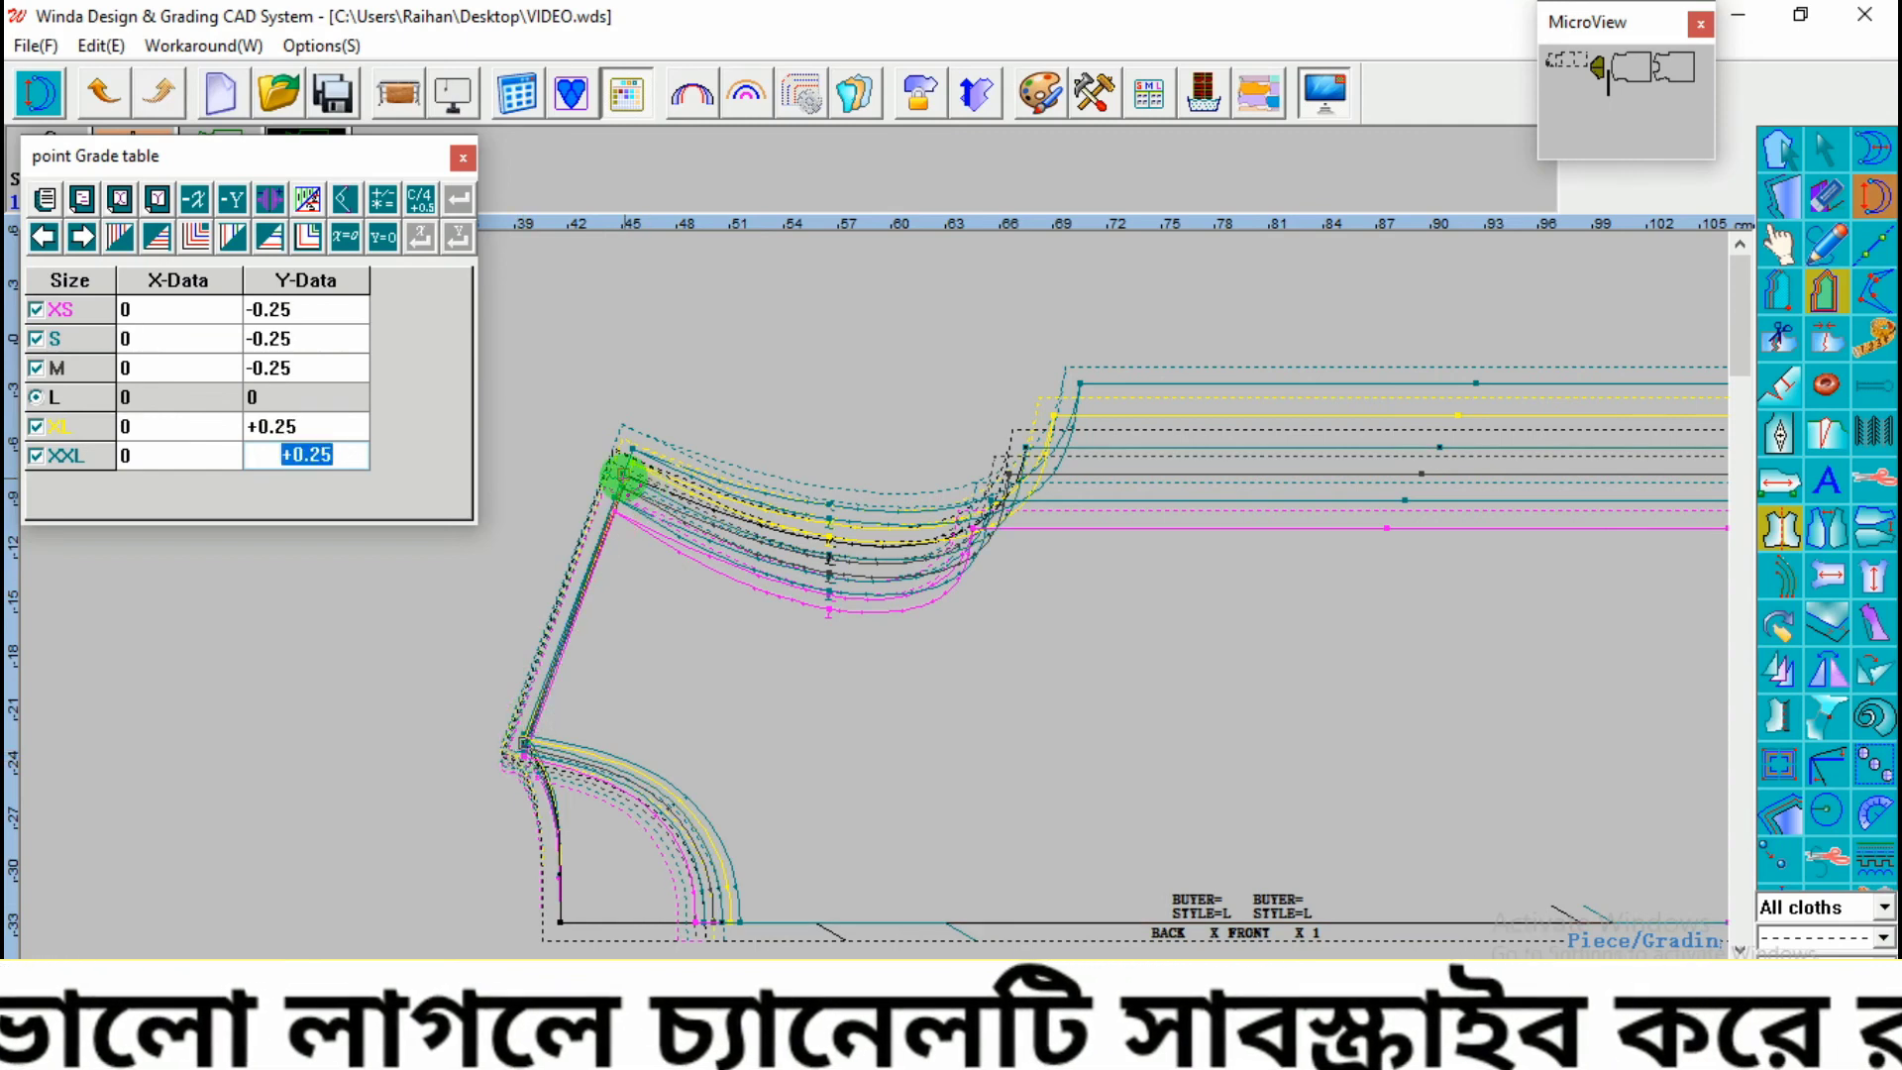
left_click(621, 475)
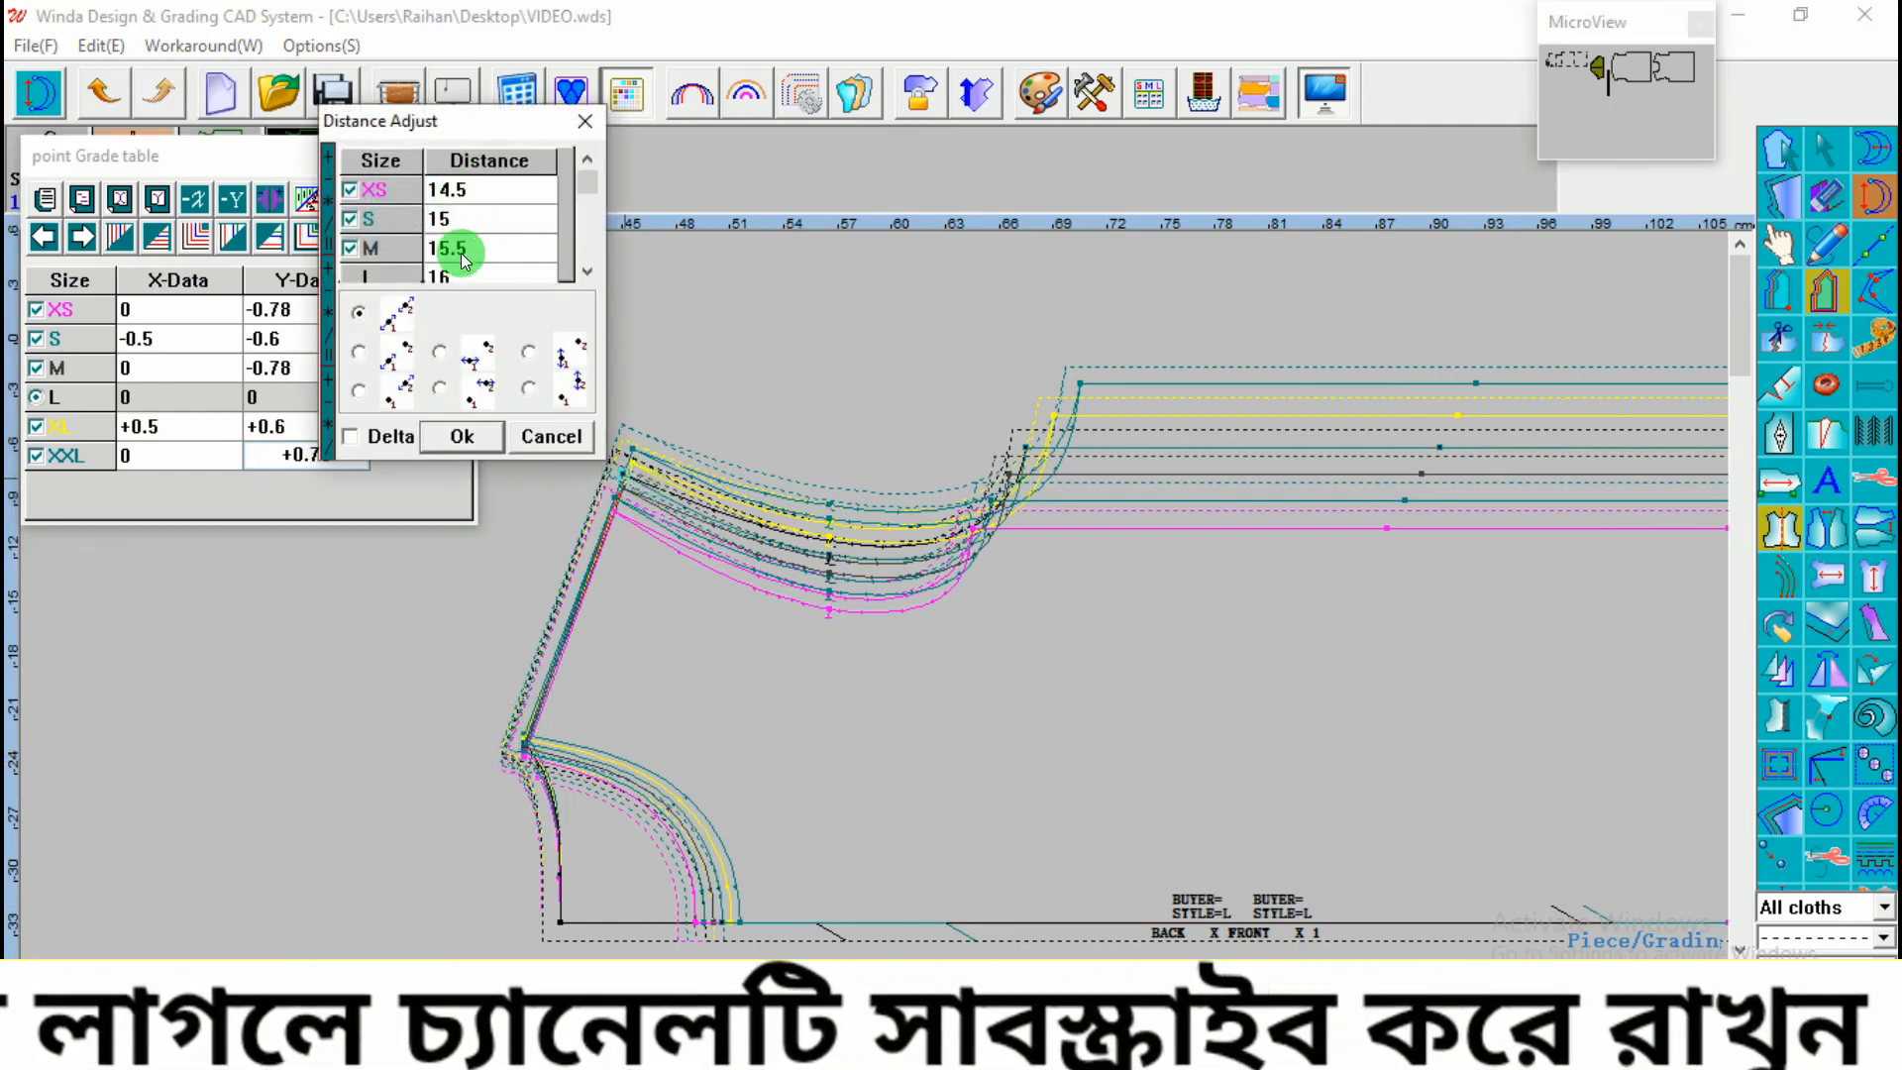
left_click(582, 269)
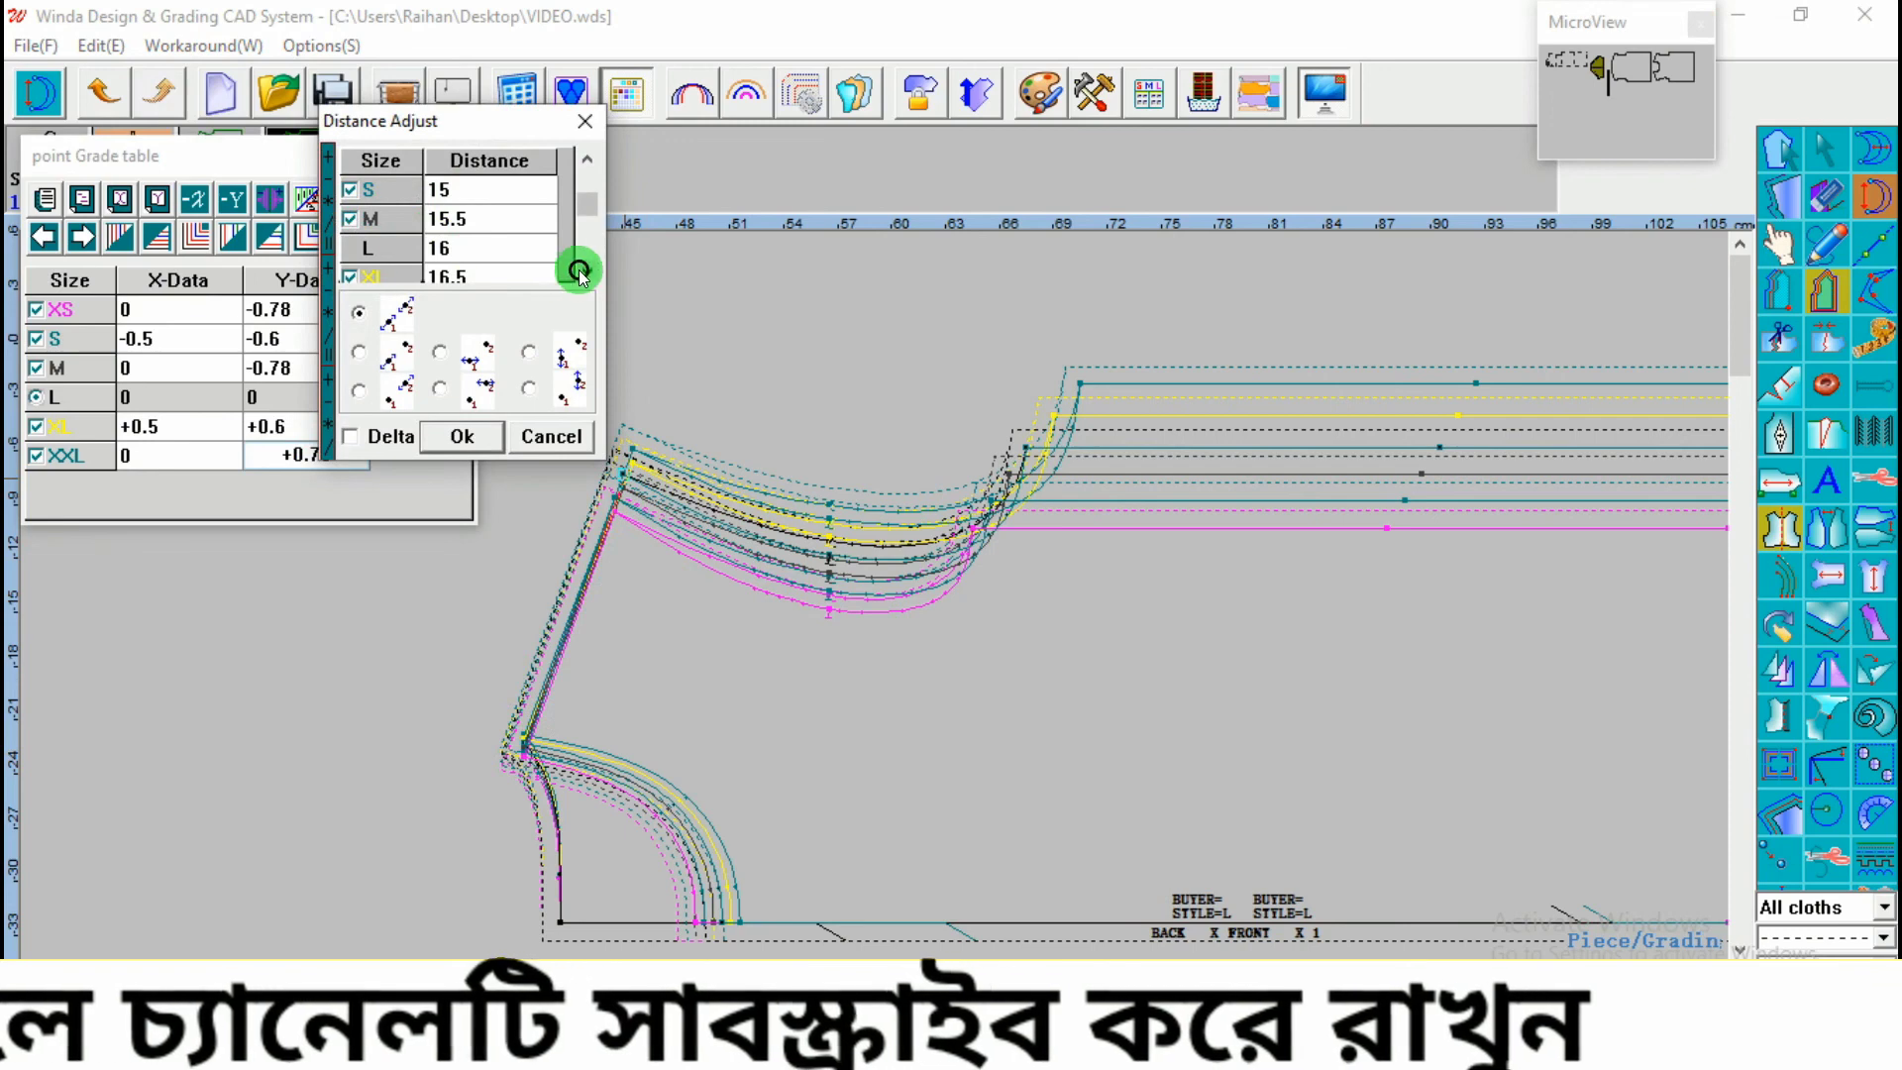
double_click(582, 272)
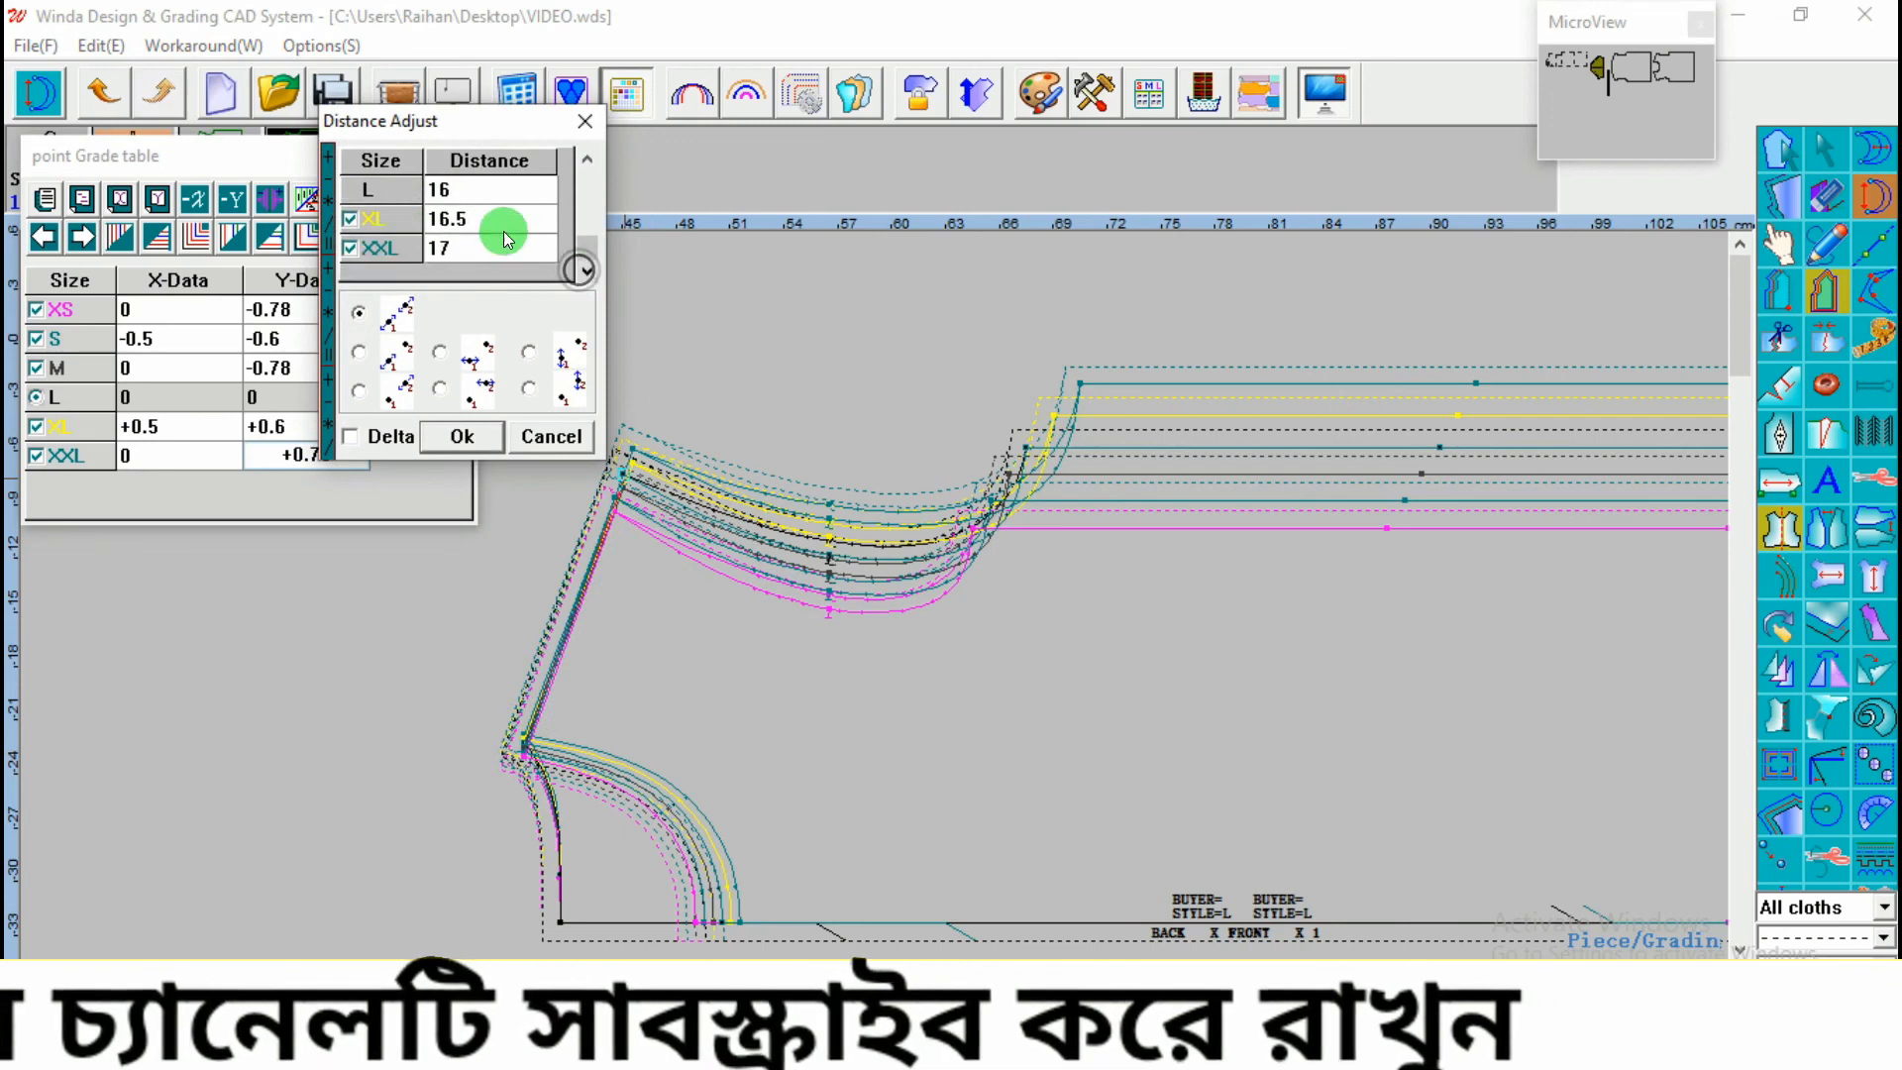
left_click(586, 120)
left_click(335, 94)
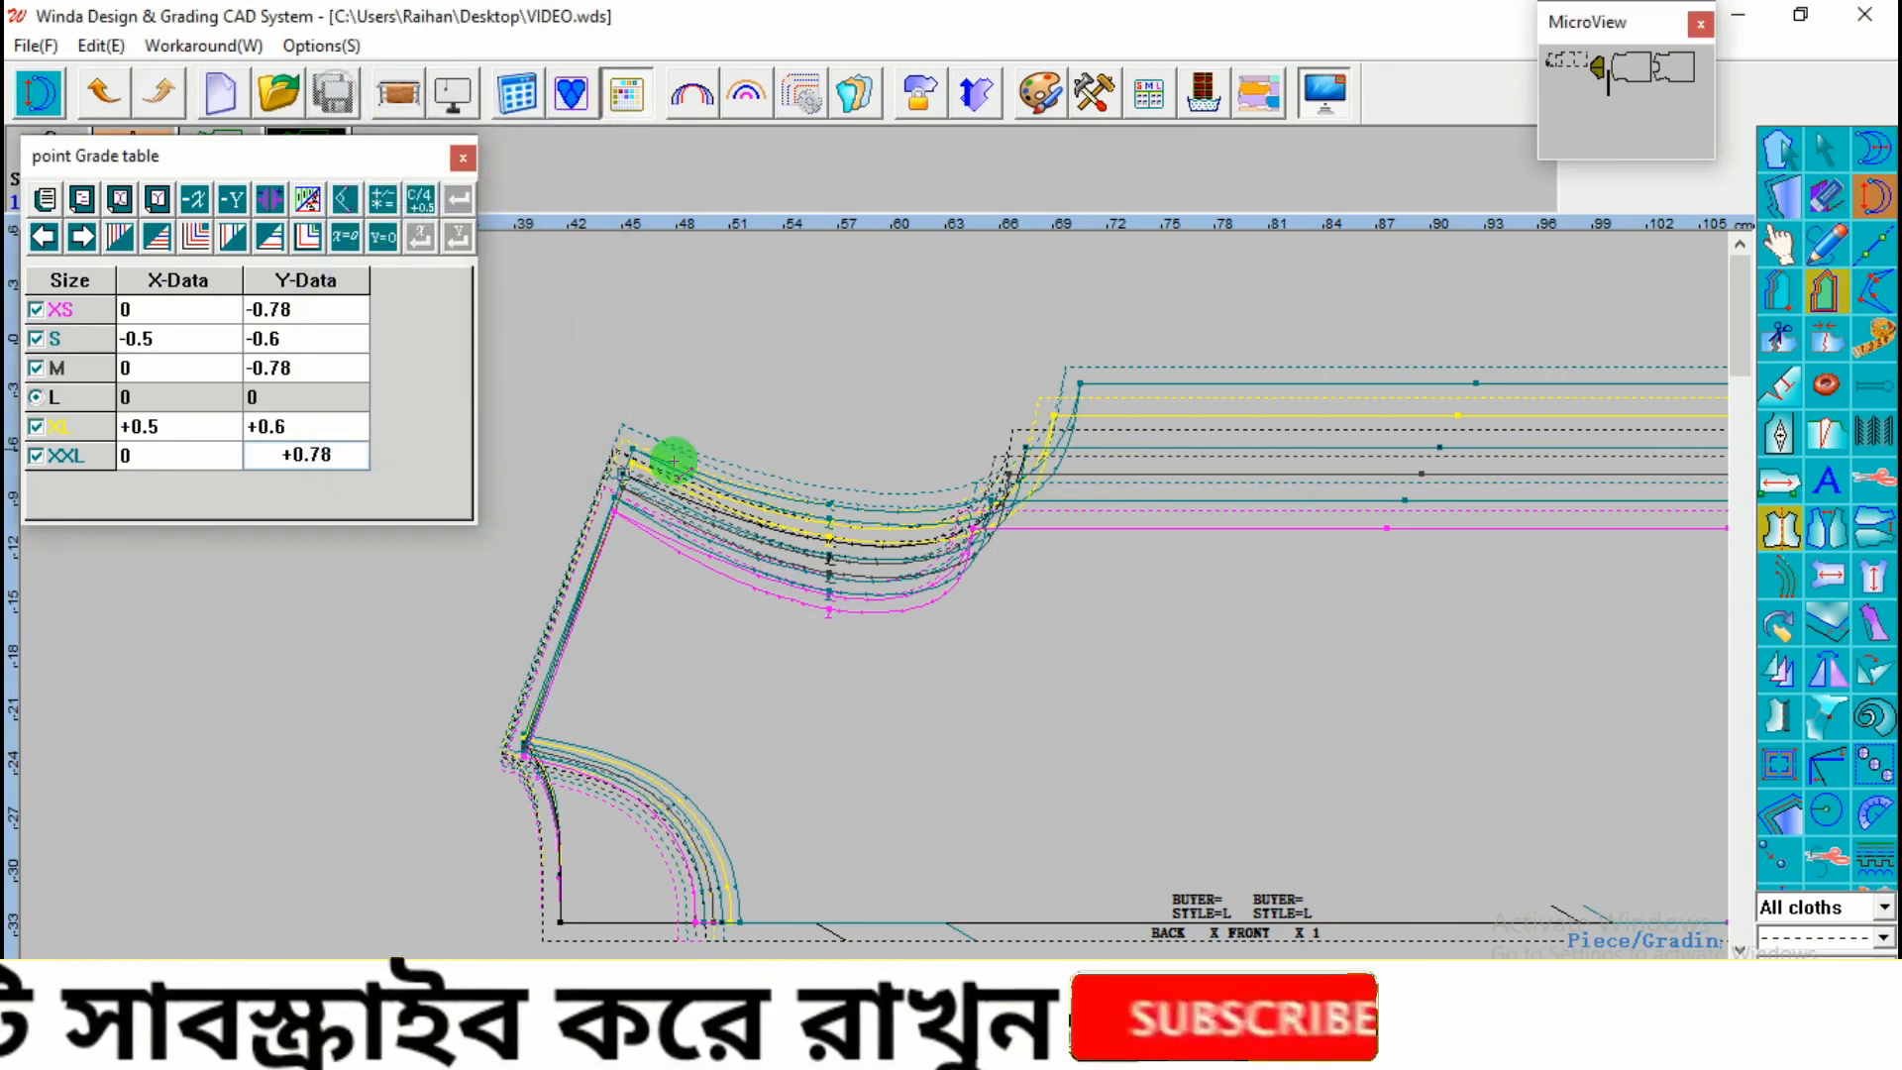
Step: Deselect the shoulder tip grade point and examine the nested sizes of the front and back body along the shoulder, armhole, neckline and hem
right_click(746, 625)
left_click(778, 647)
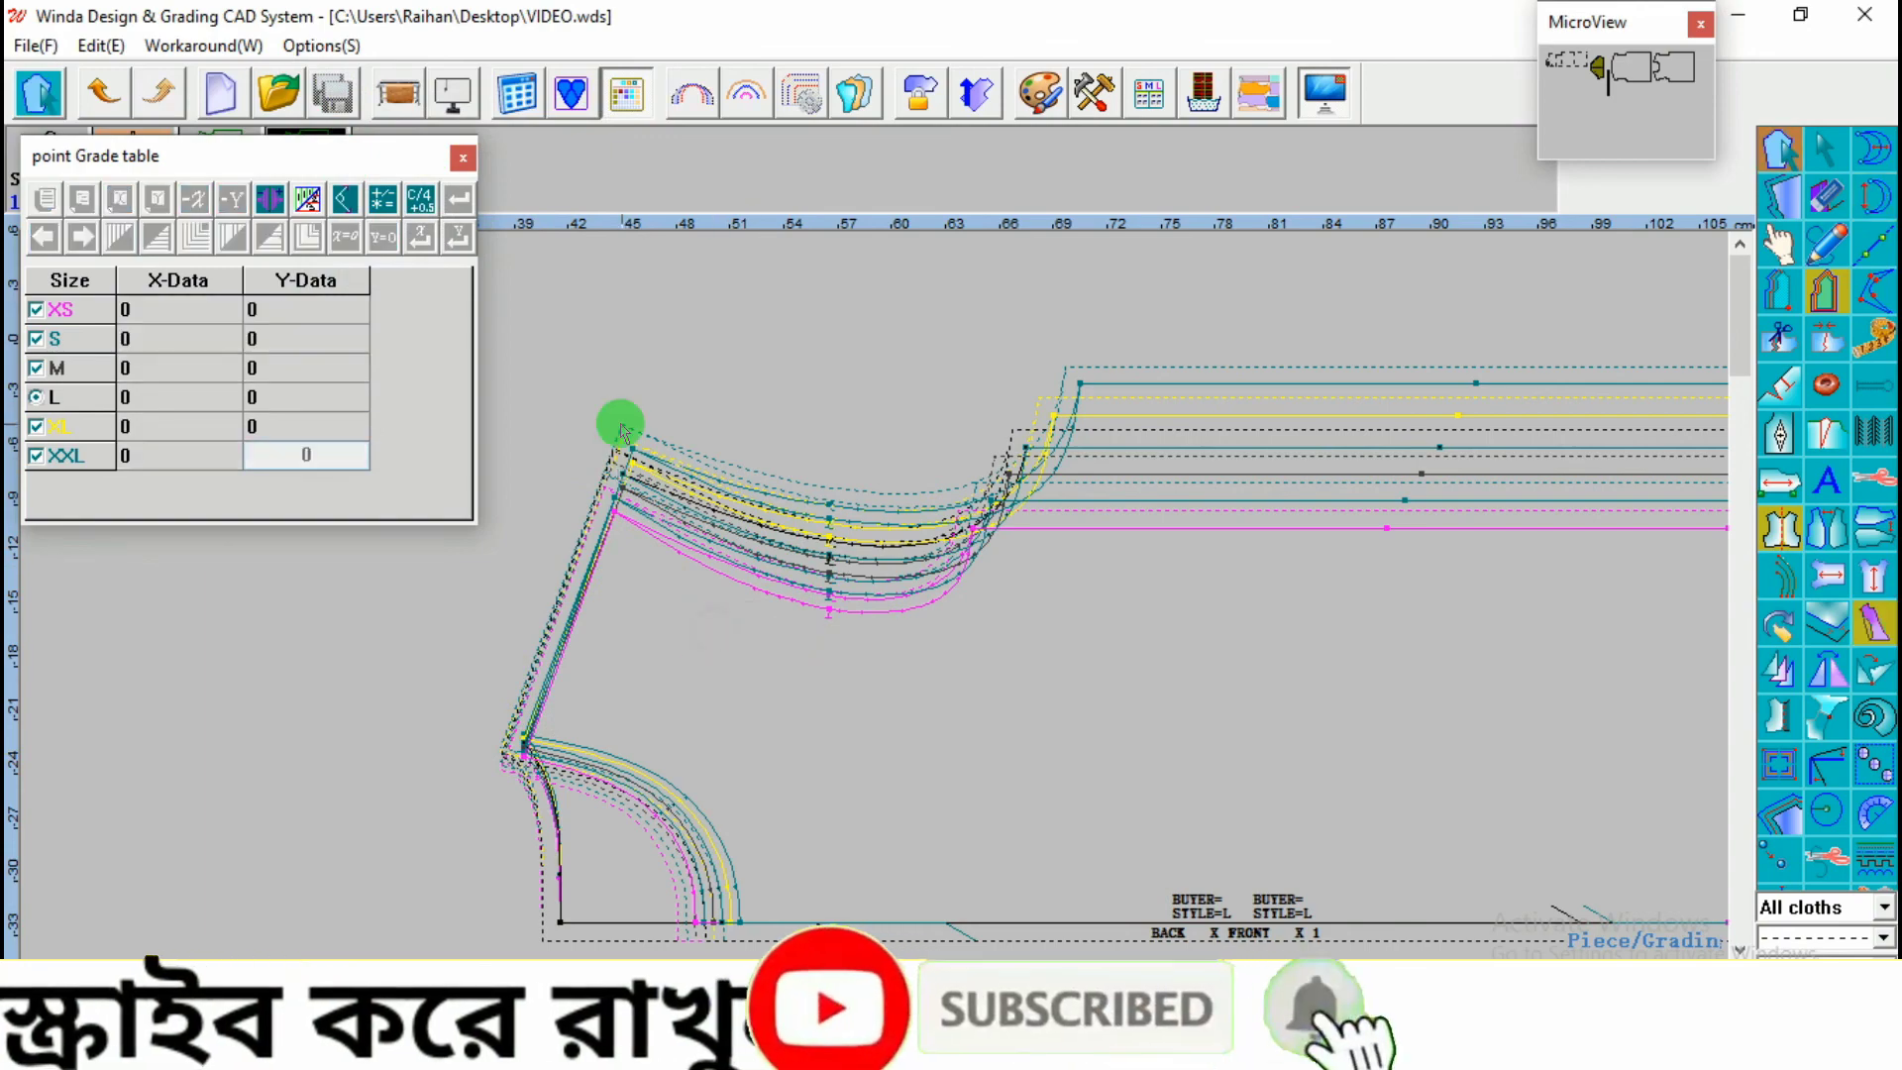
left_click_drag(600, 422, 696, 561)
left_click(651, 594)
scroll(596, 566, "down", 3)
left_click(636, 608)
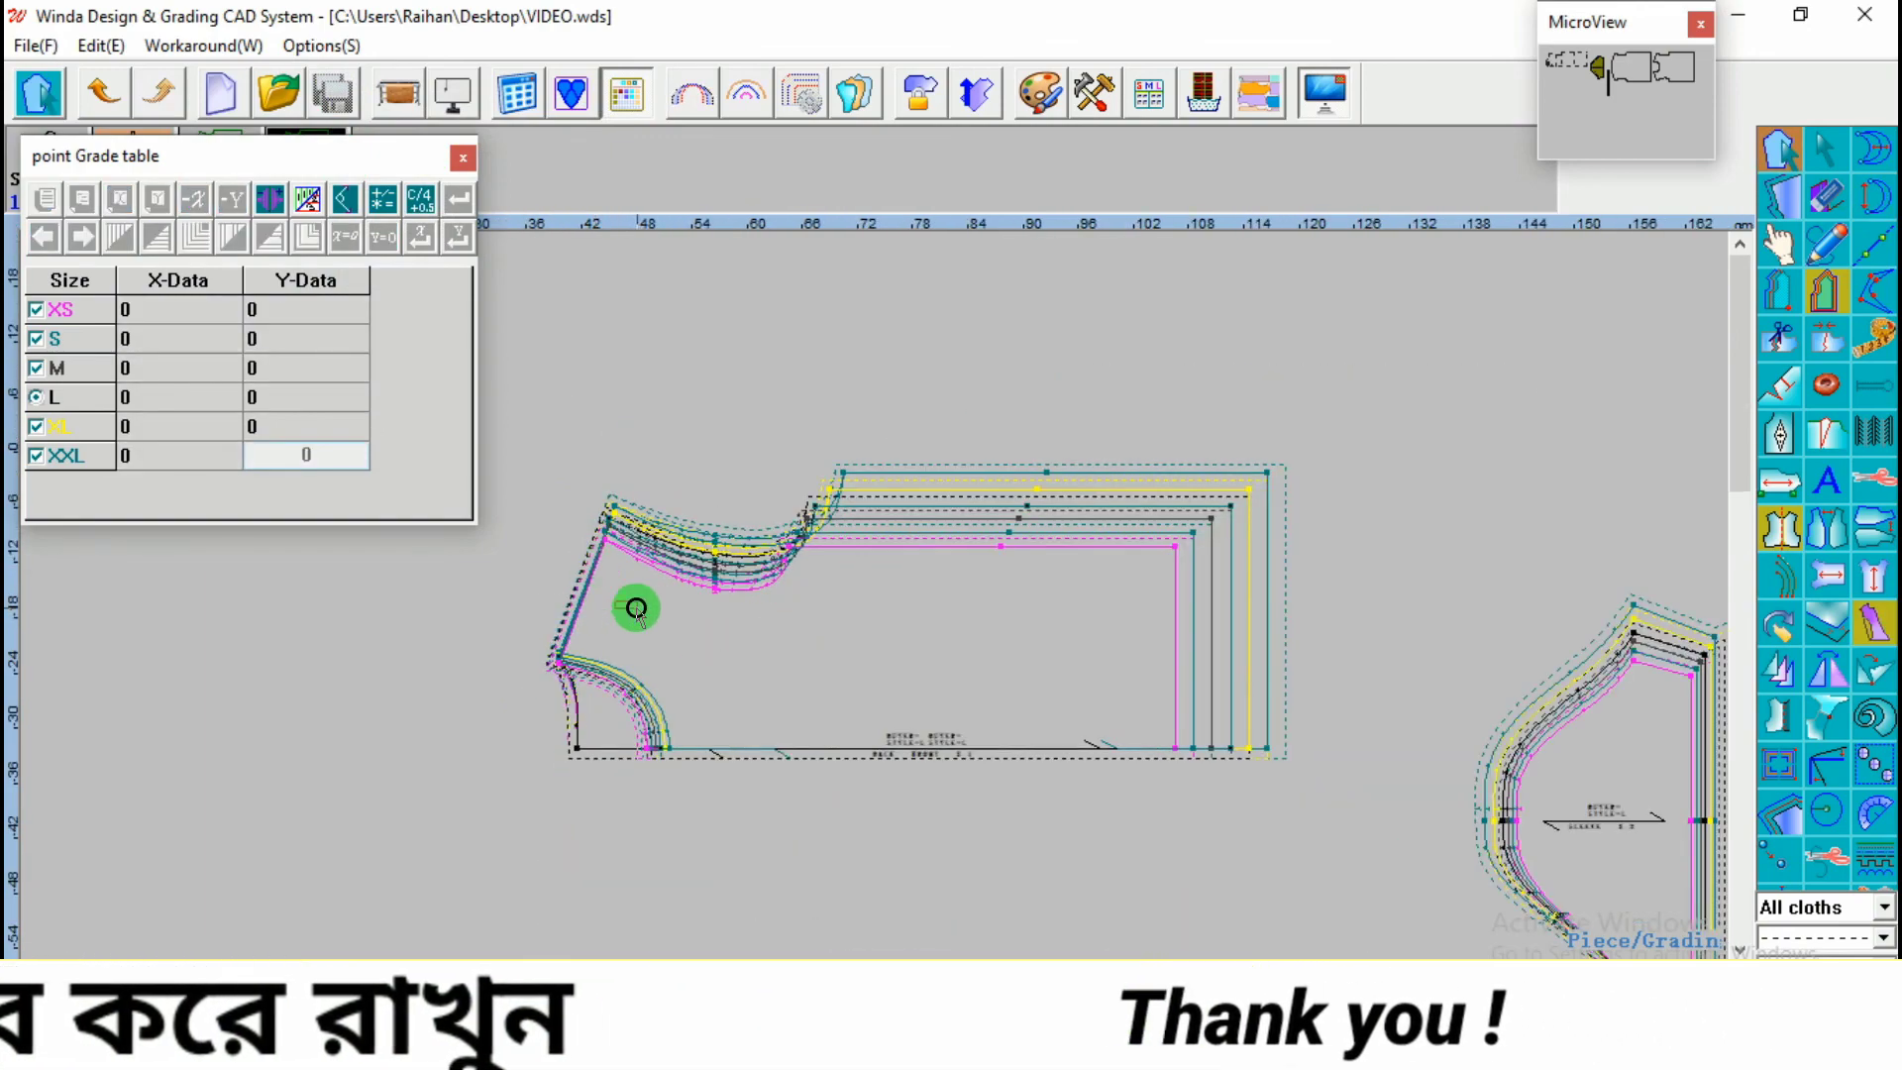
scroll(639, 615, "up", 5)
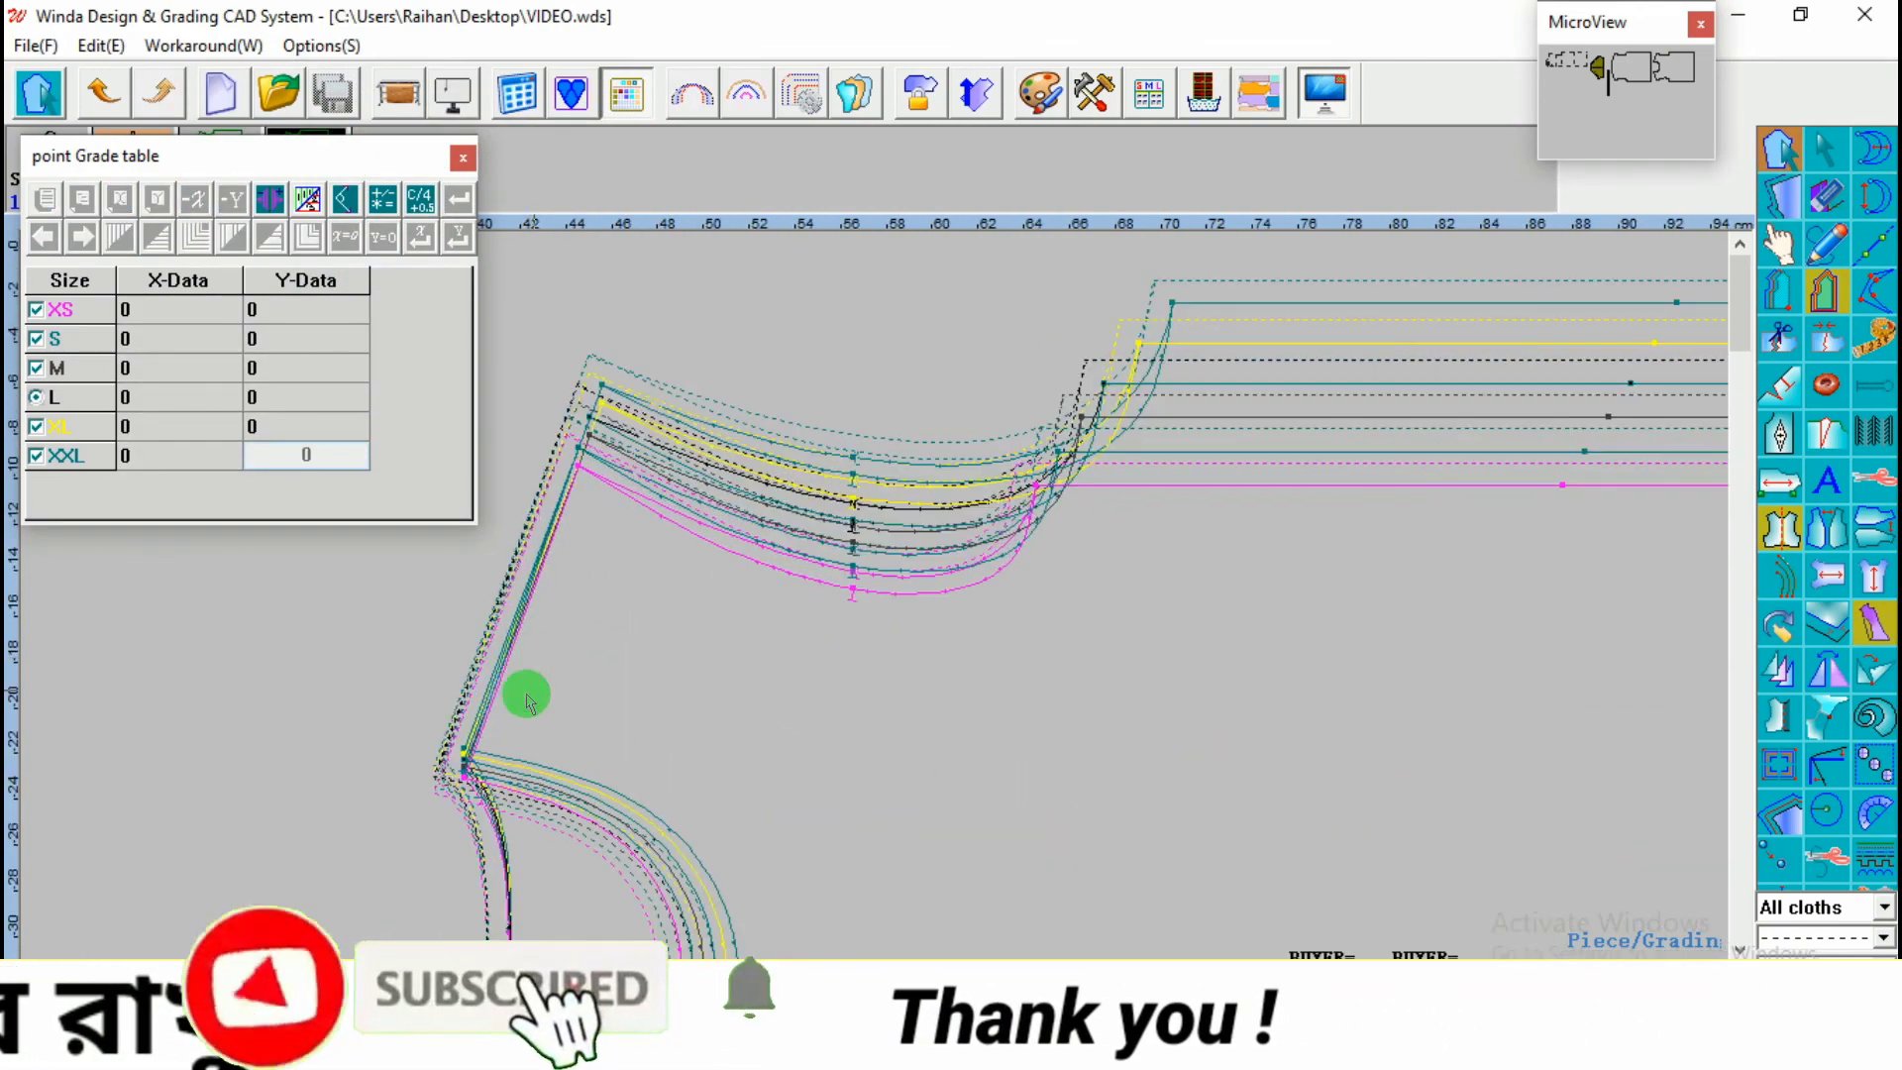
left_click(544, 840)
left_click(621, 734)
scroll(722, 610, "down", 3)
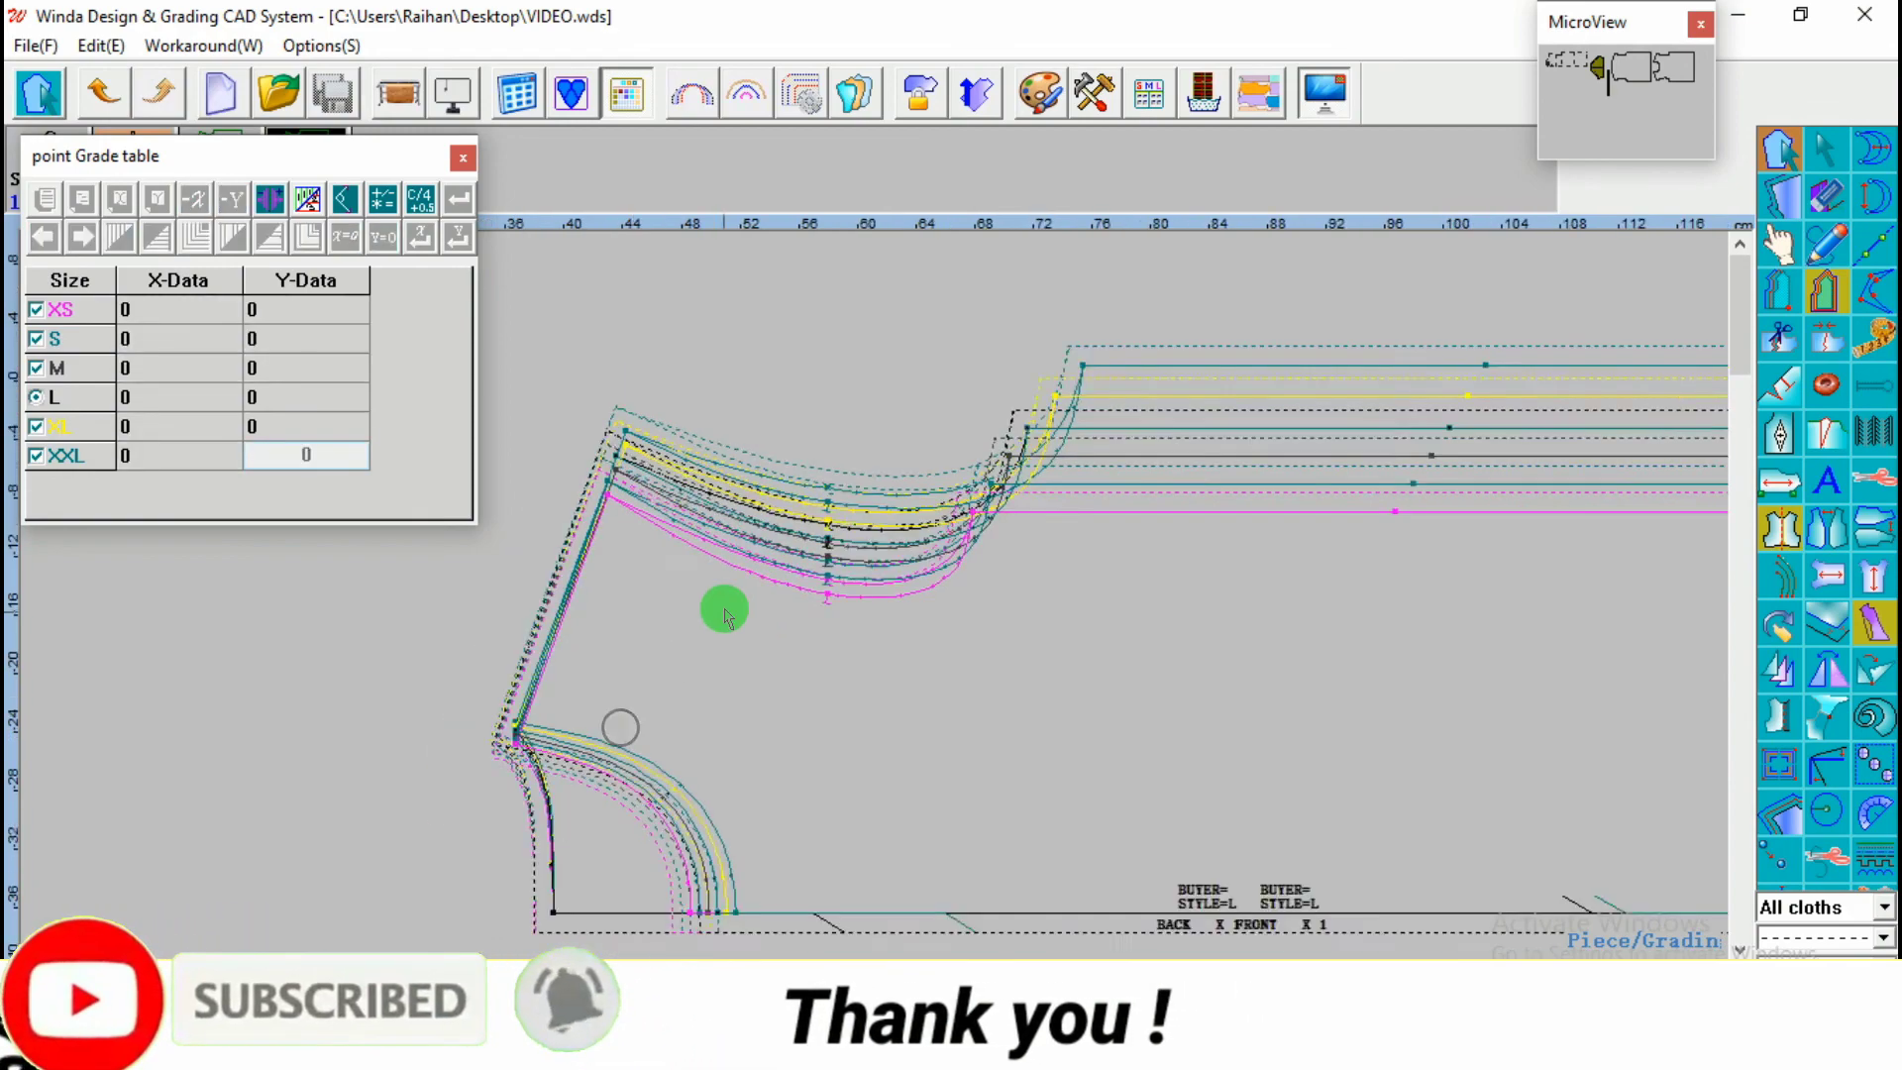
scroll(918, 667, "up", 5)
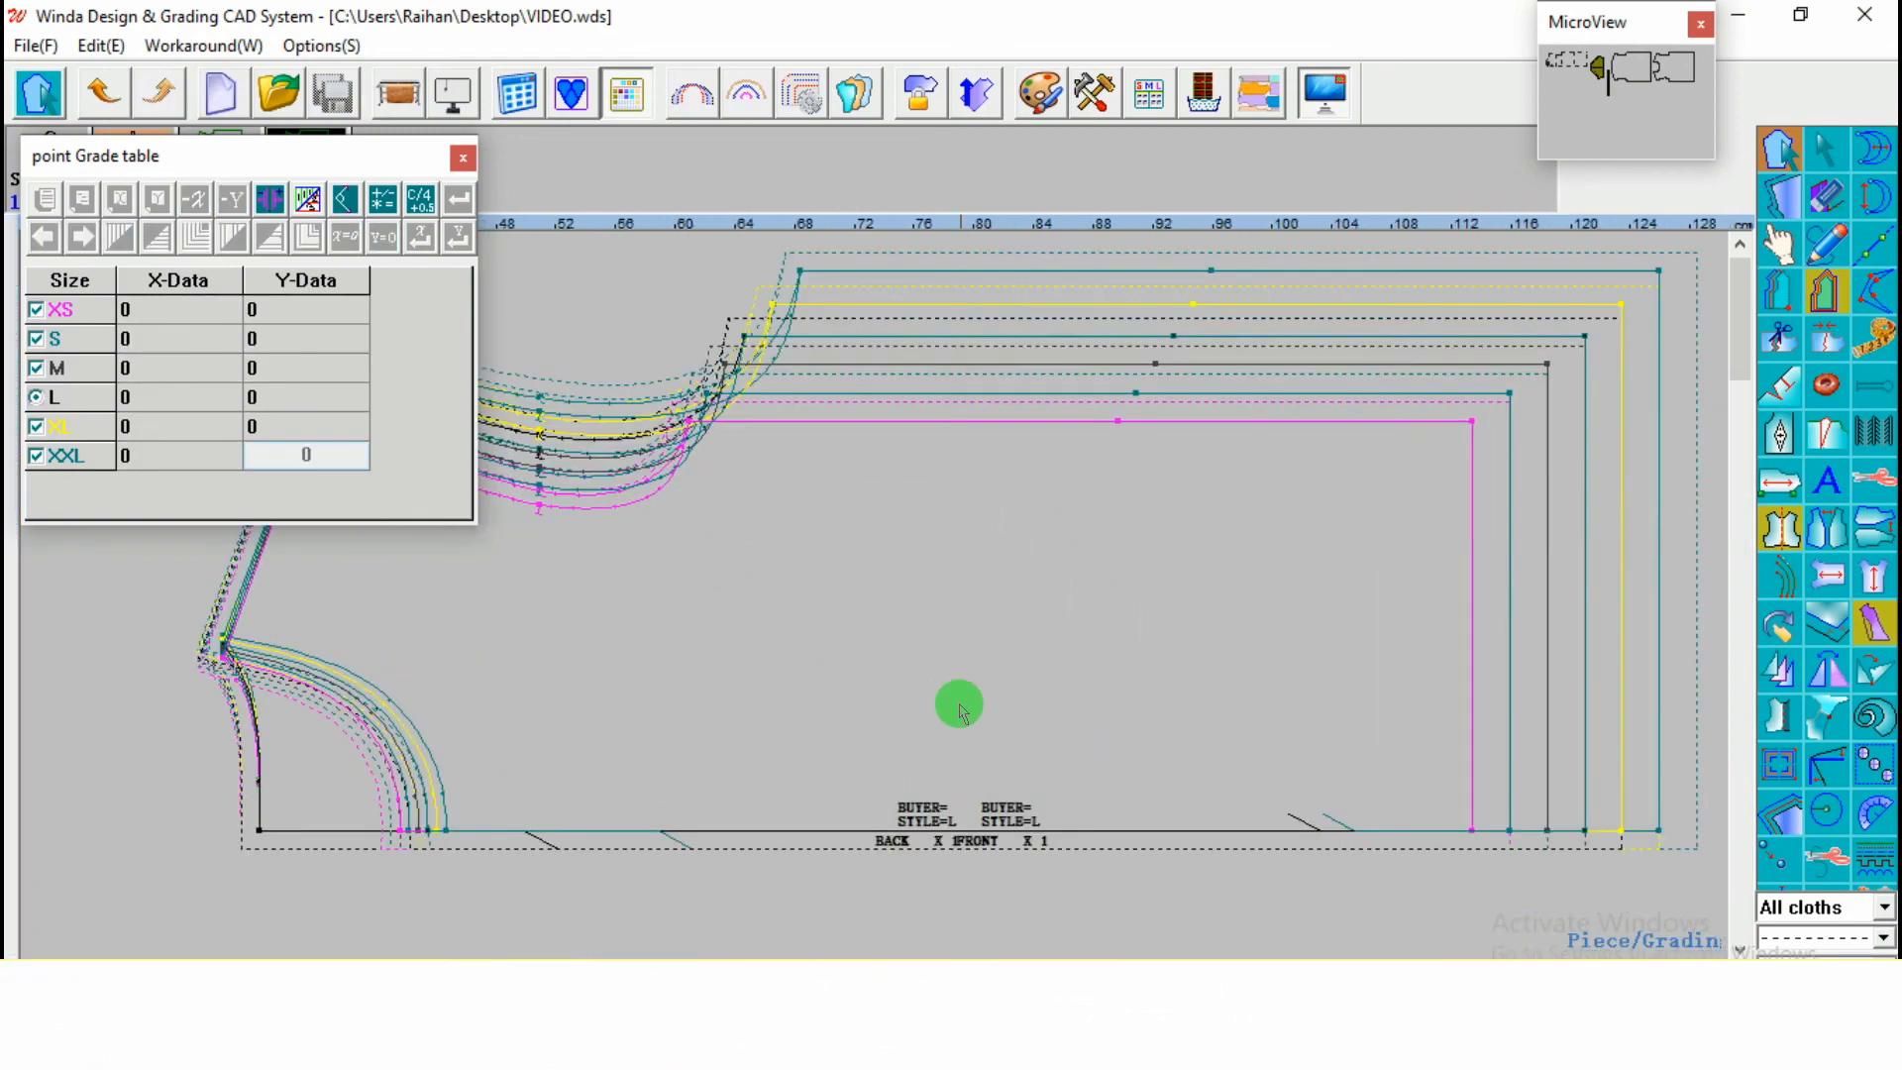
left_click(673, 656)
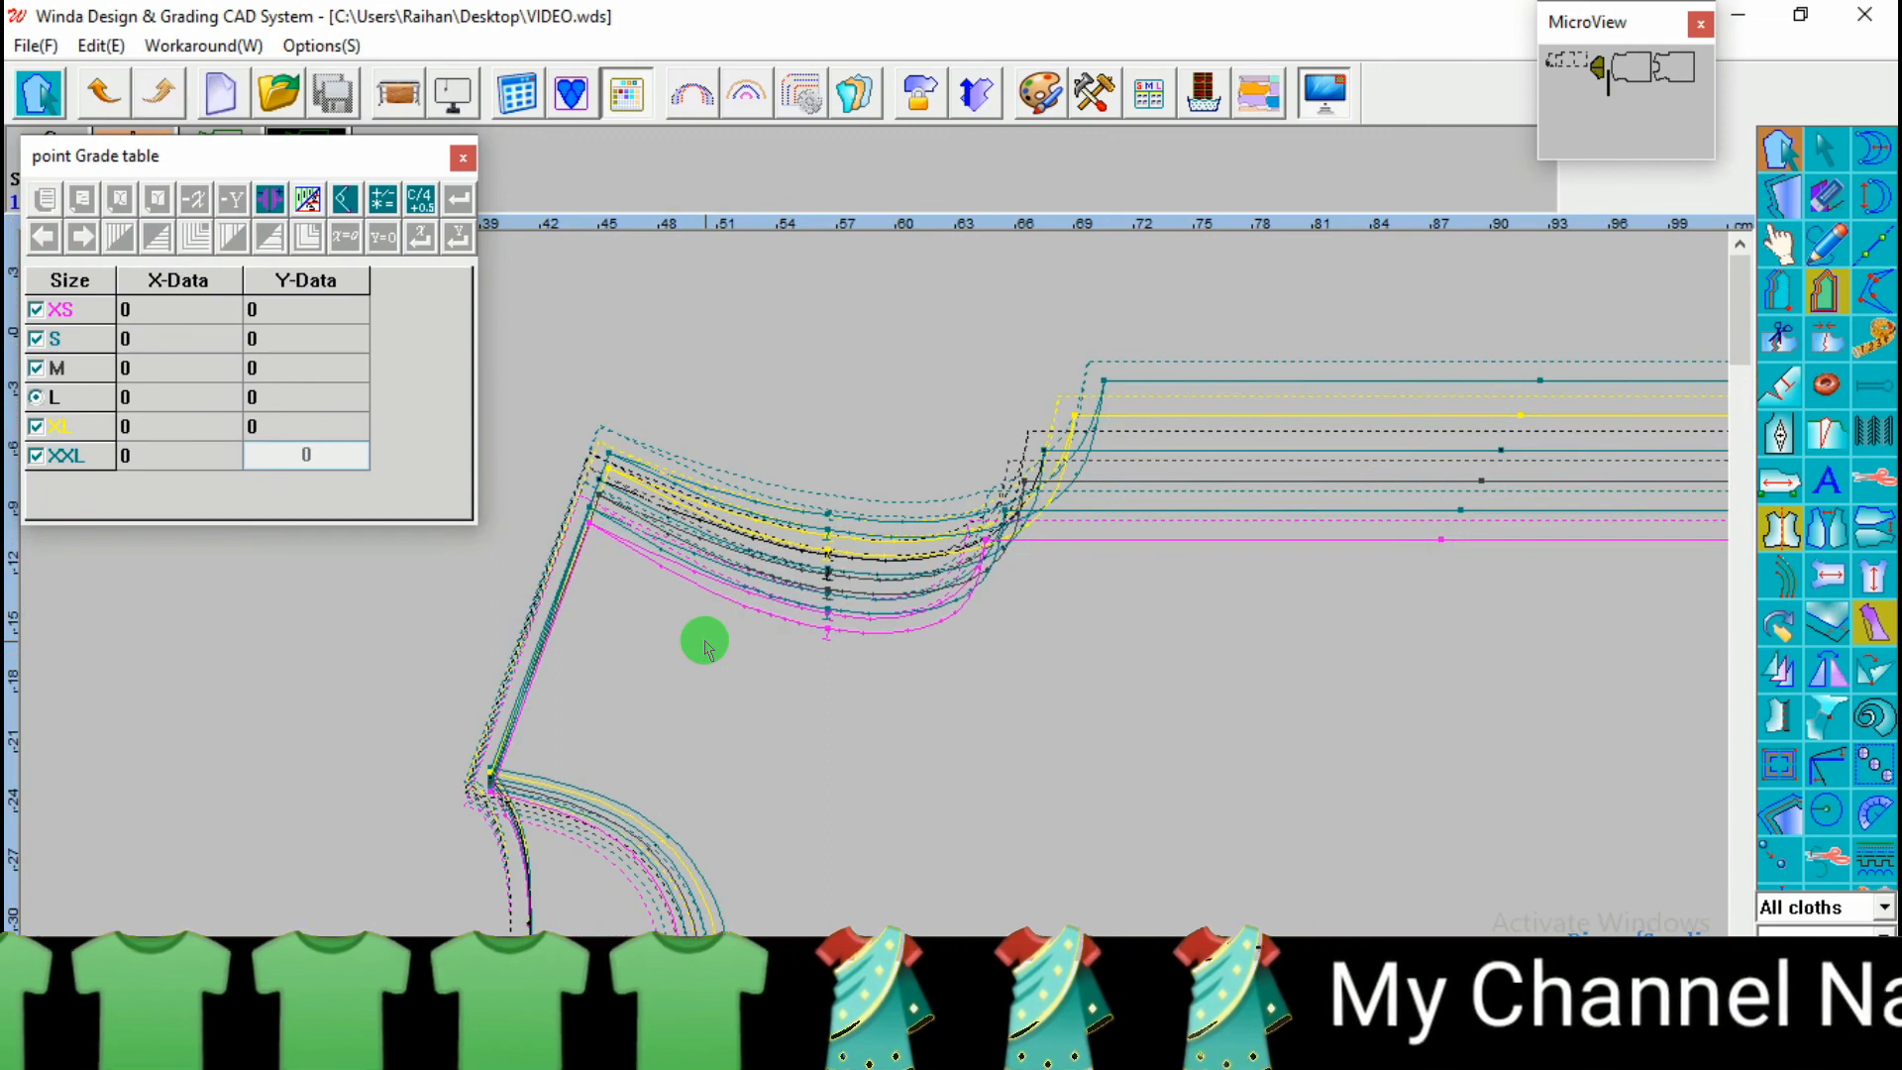
scroll(707, 649, "down", 4)
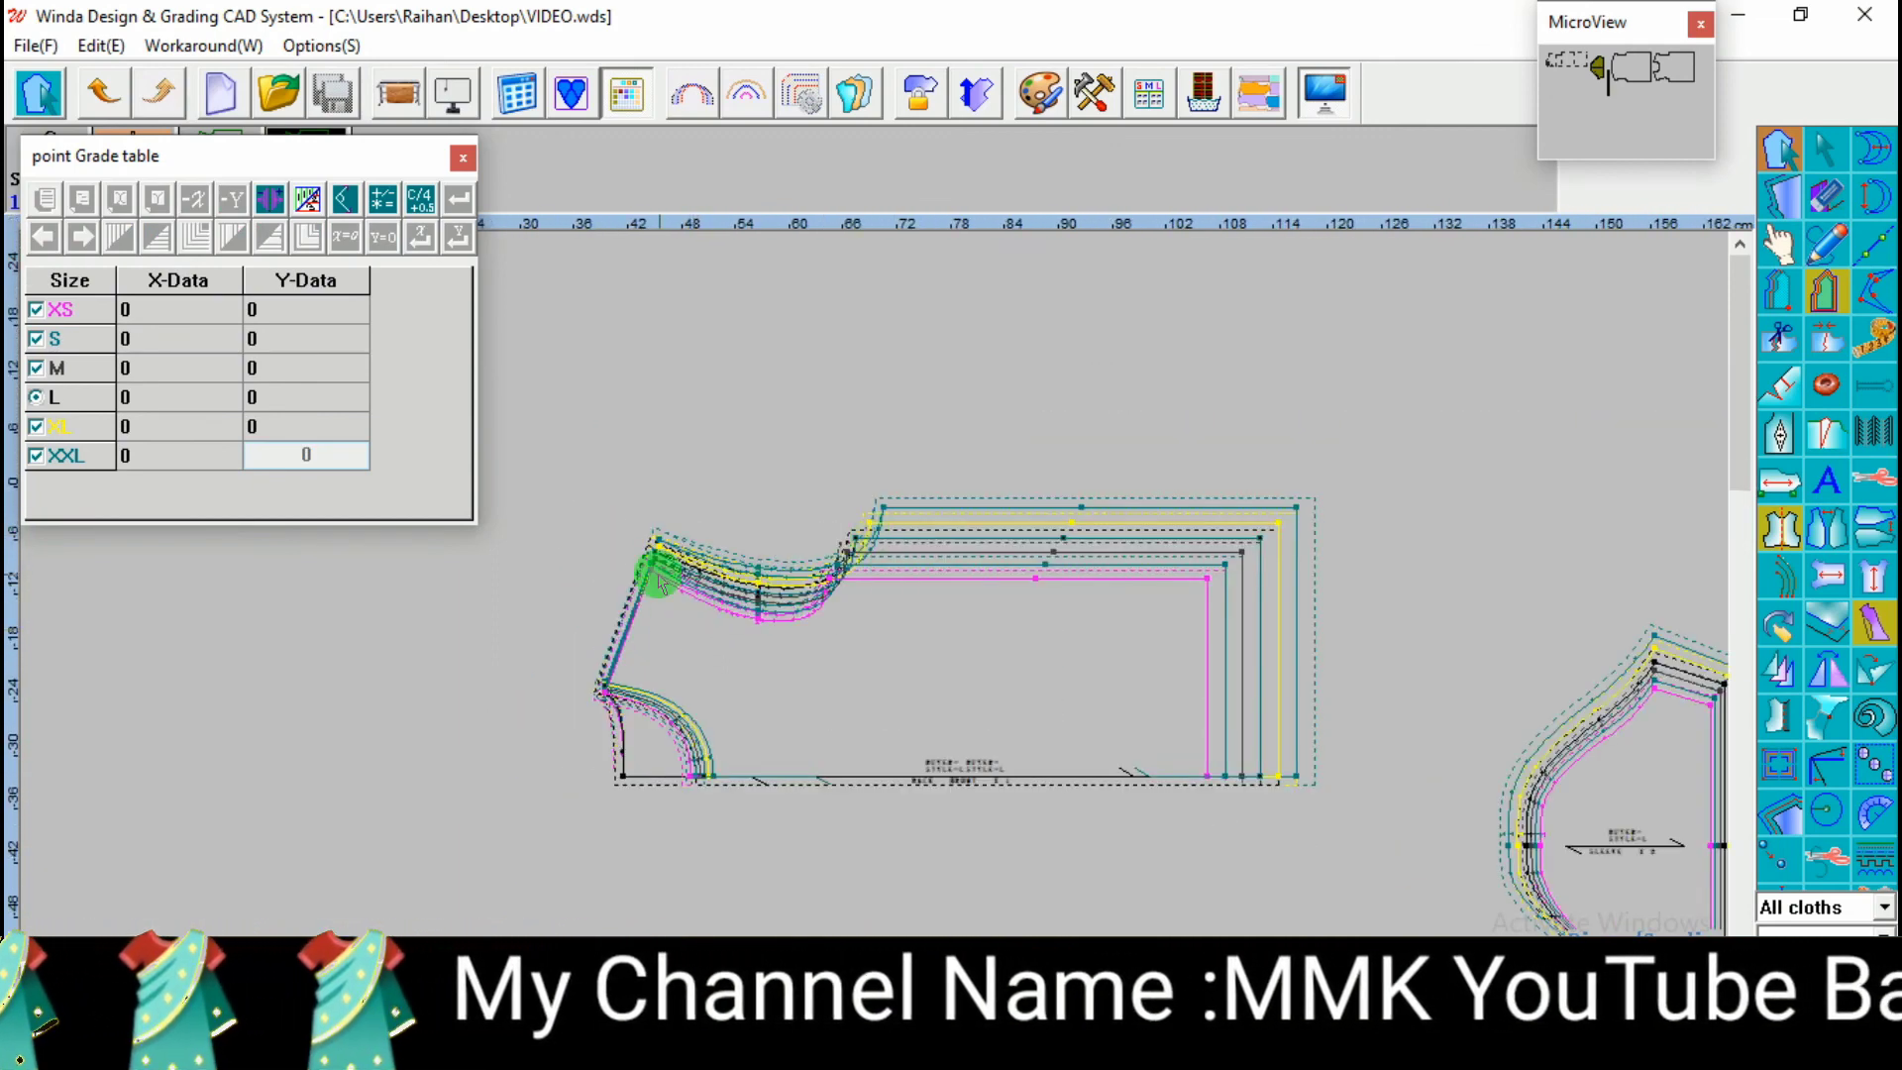
Step: Switch to the CaptXXure.PNG size chart in Photos to consult the XS to XXL measurements
scroll(710, 579, "up", 3)
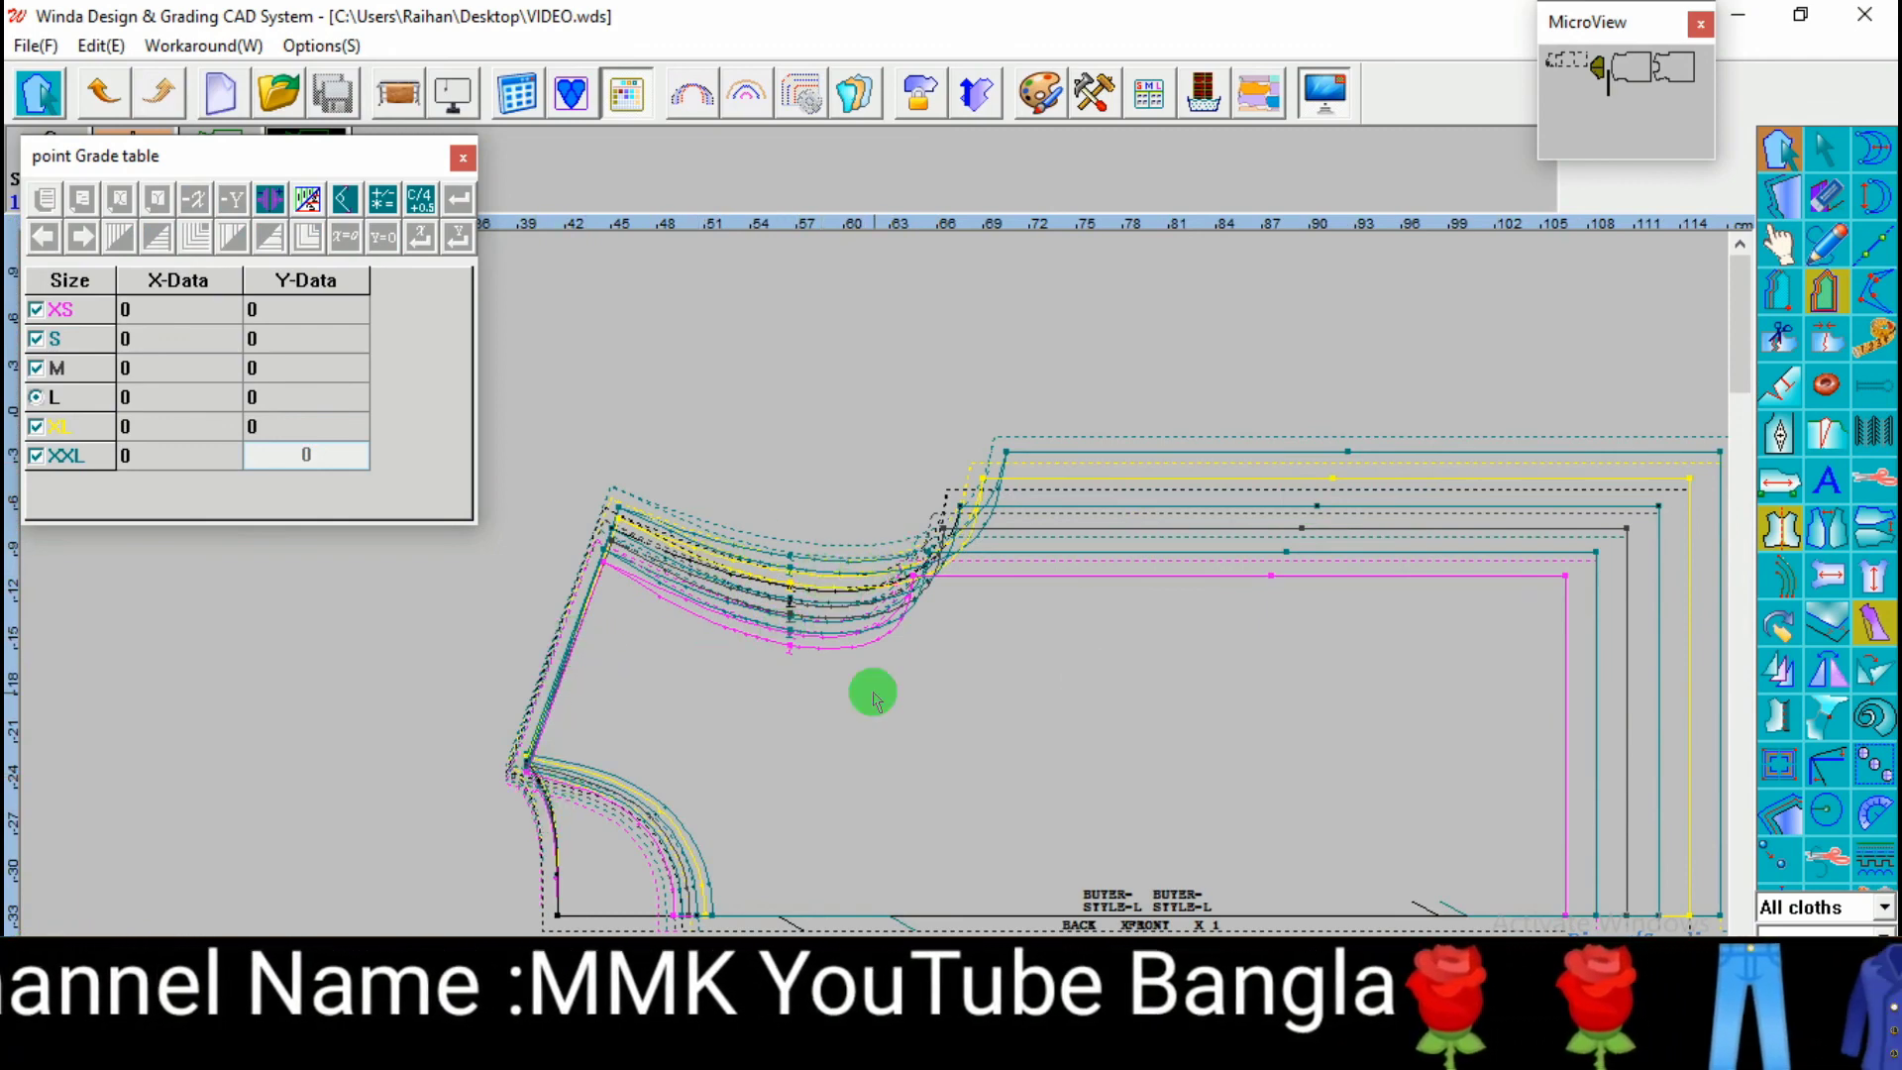
left_click(1133, 1050)
left_click(999, 894)
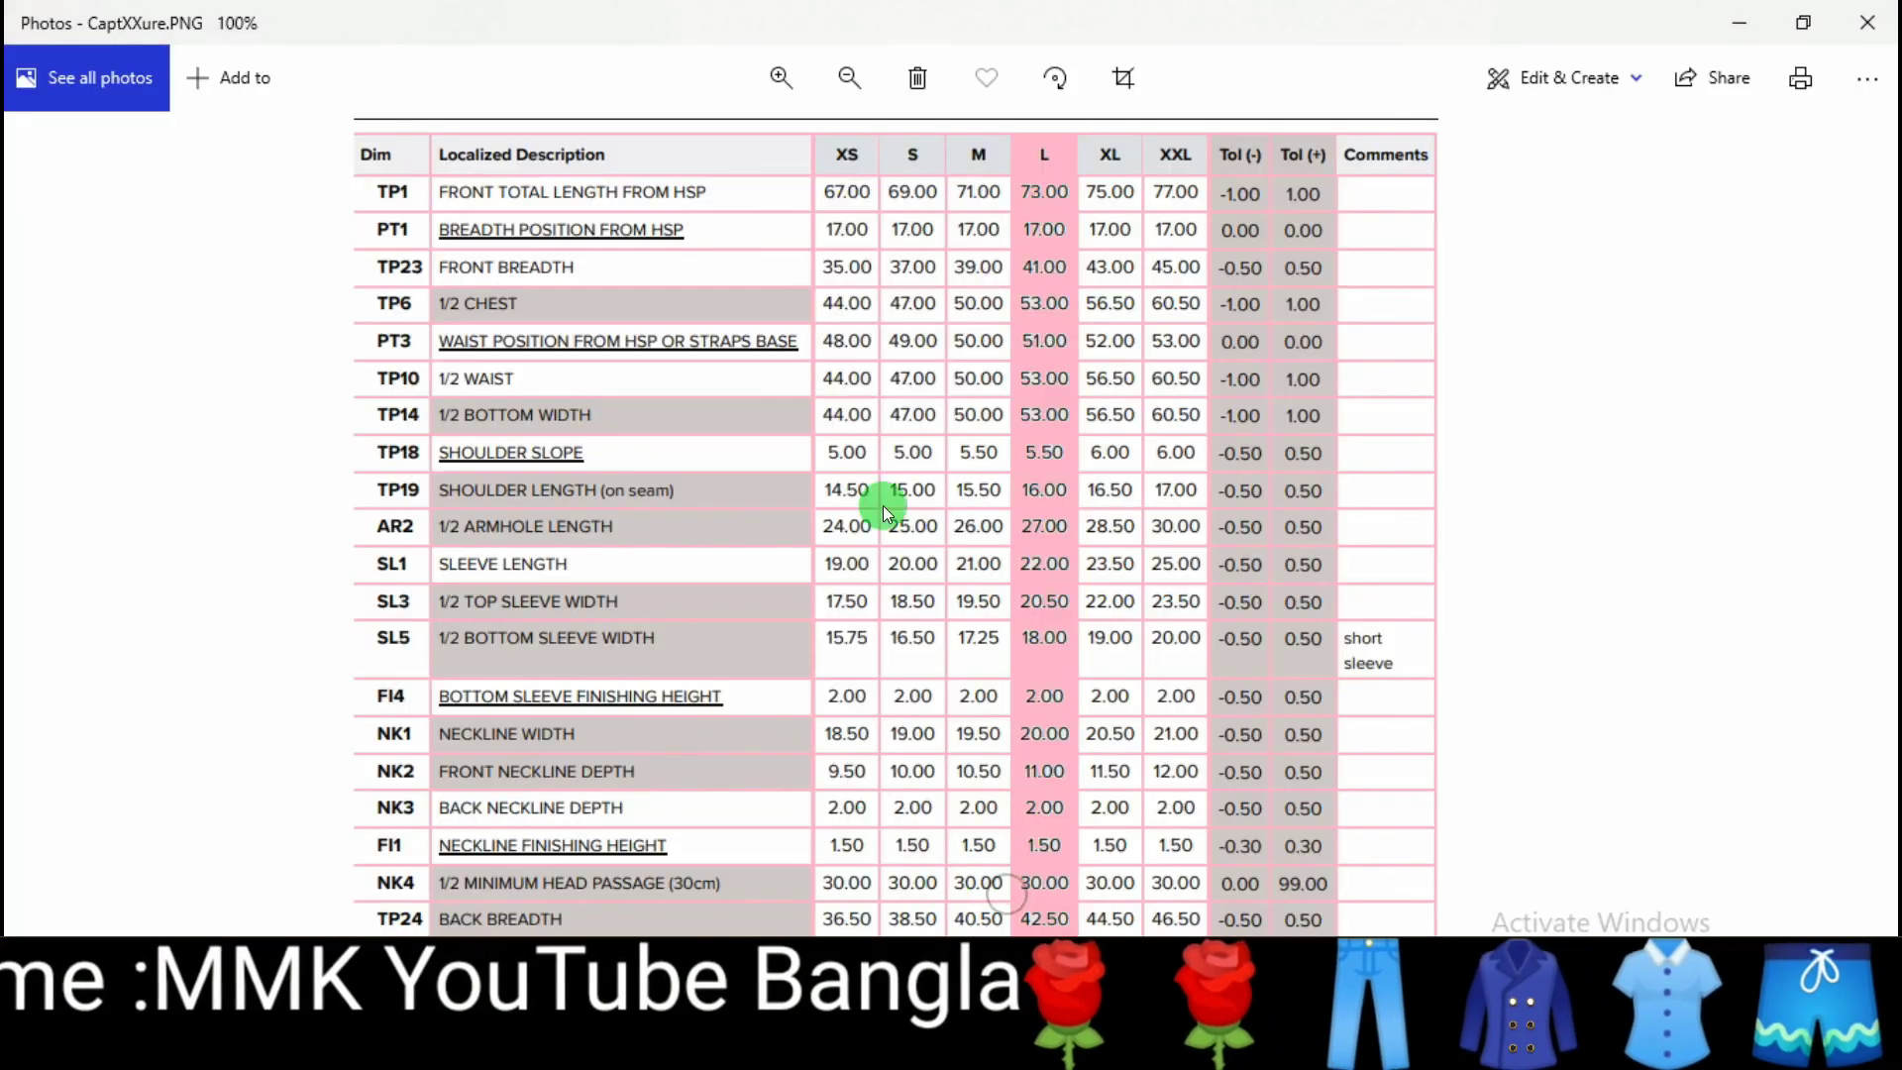